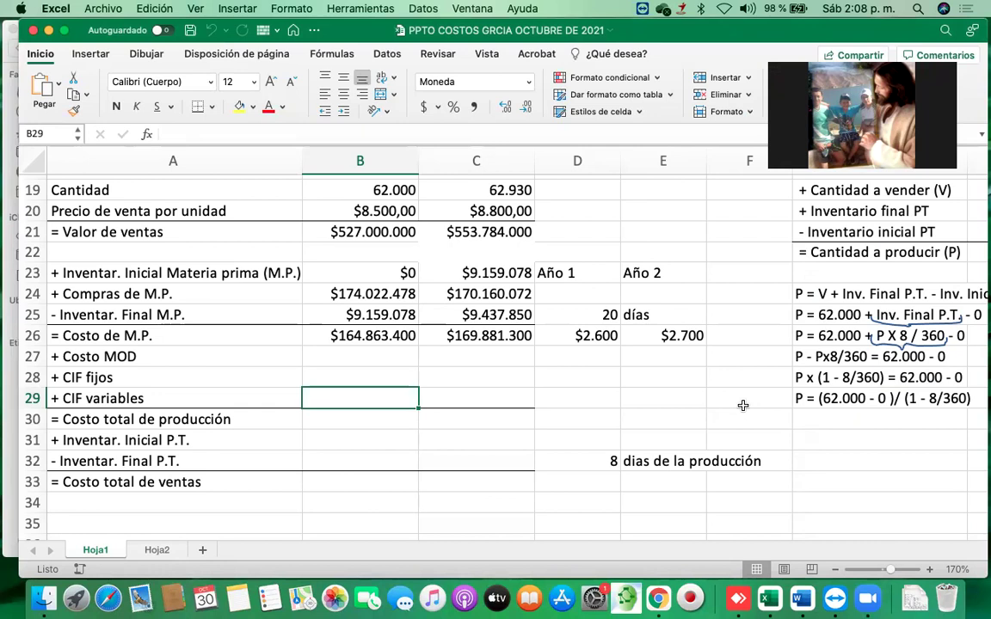
# Examine the operating budget on Hoja1, from the sales figures down to the labour, CIF and cost of sales rows
pyautogui.scroll(1, 554, 418)
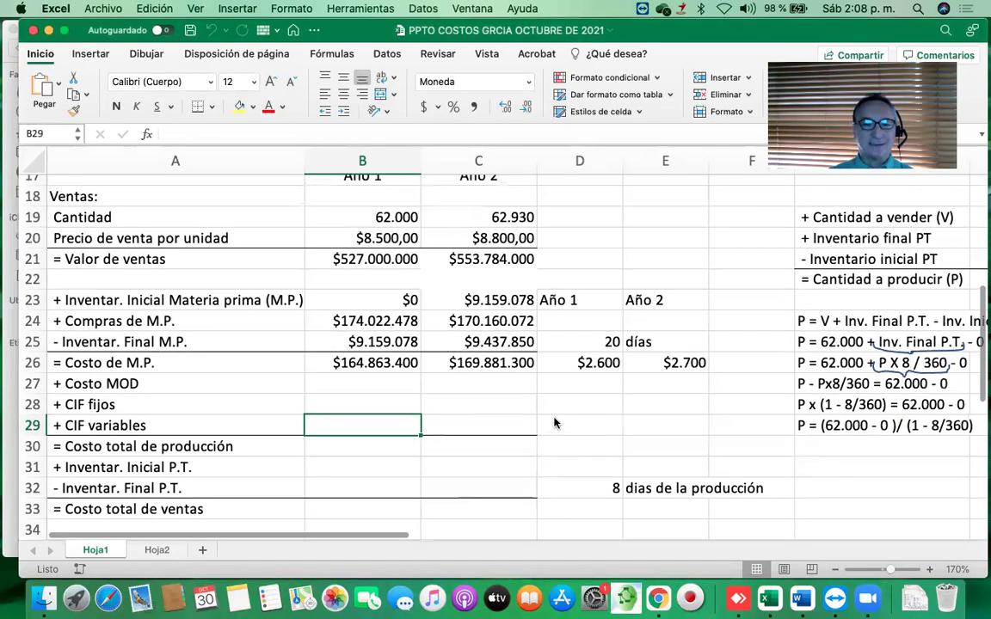
pyautogui.scroll(-4, 554, 420)
pyautogui.scroll(1, 554, 421)
pyautogui.scroll(5, 554, 421)
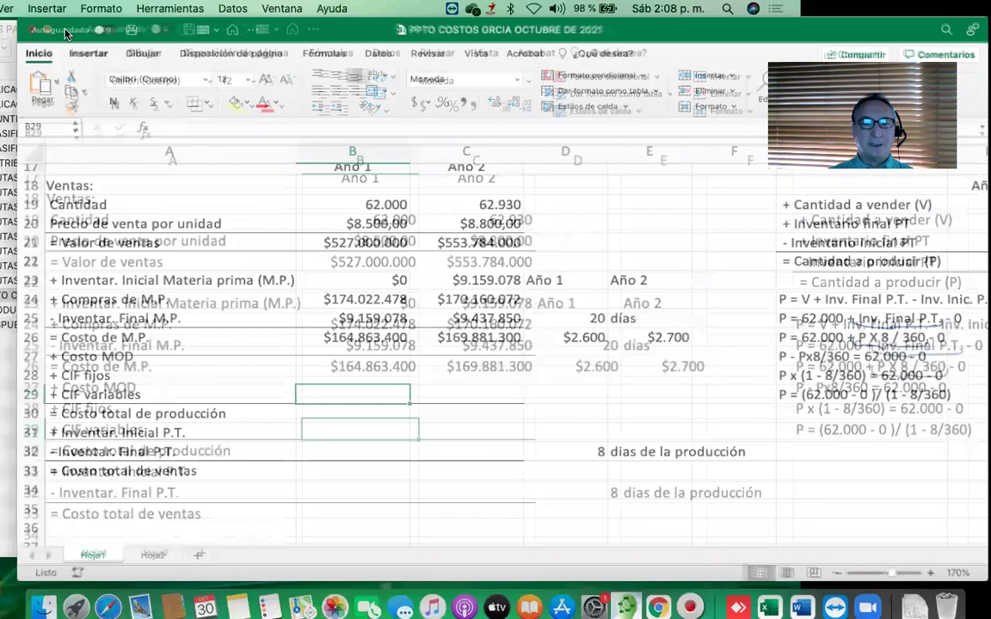
pyautogui.scroll(3, 348, 223)
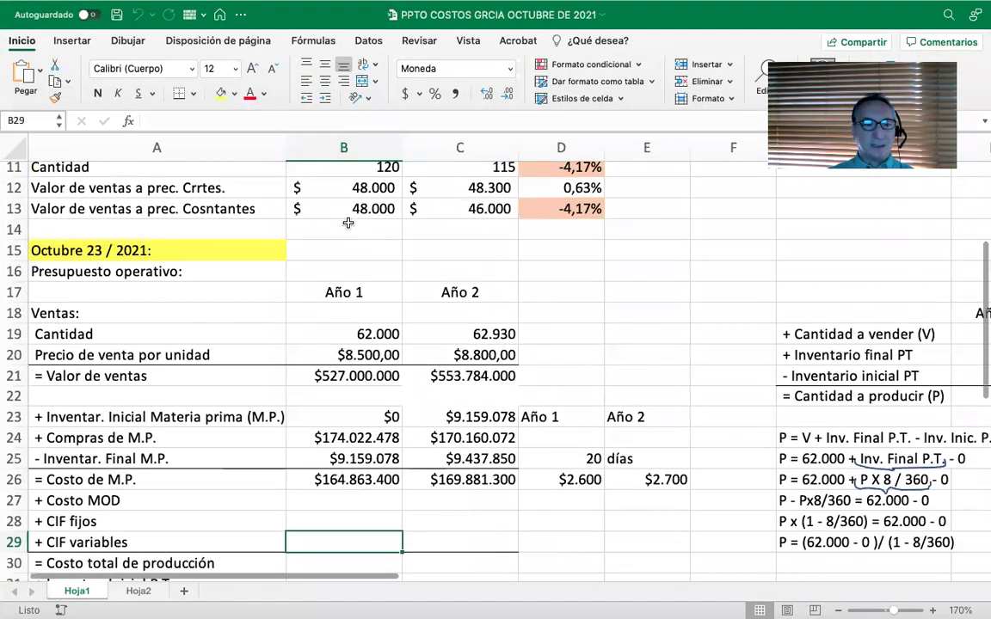
pyautogui.moveTo(448, 12)
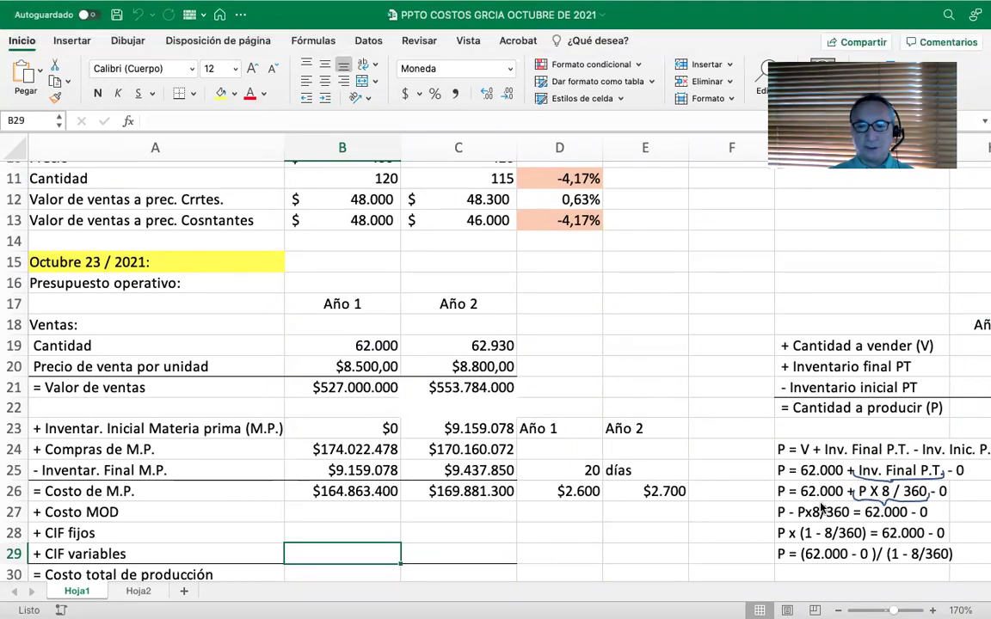
pyautogui.click(550, 551)
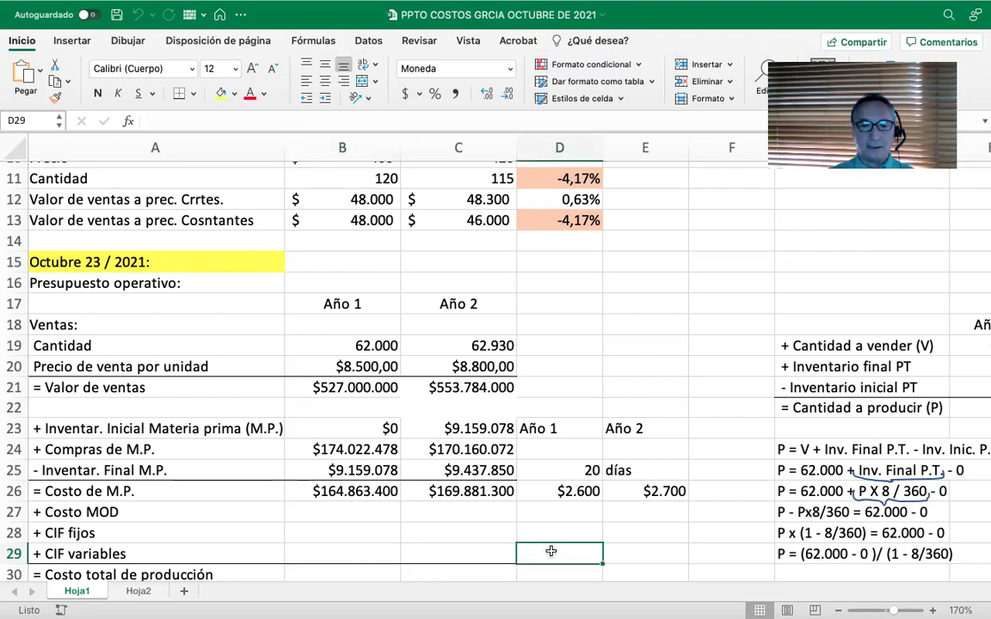
pyautogui.scroll(-5, 550, 552)
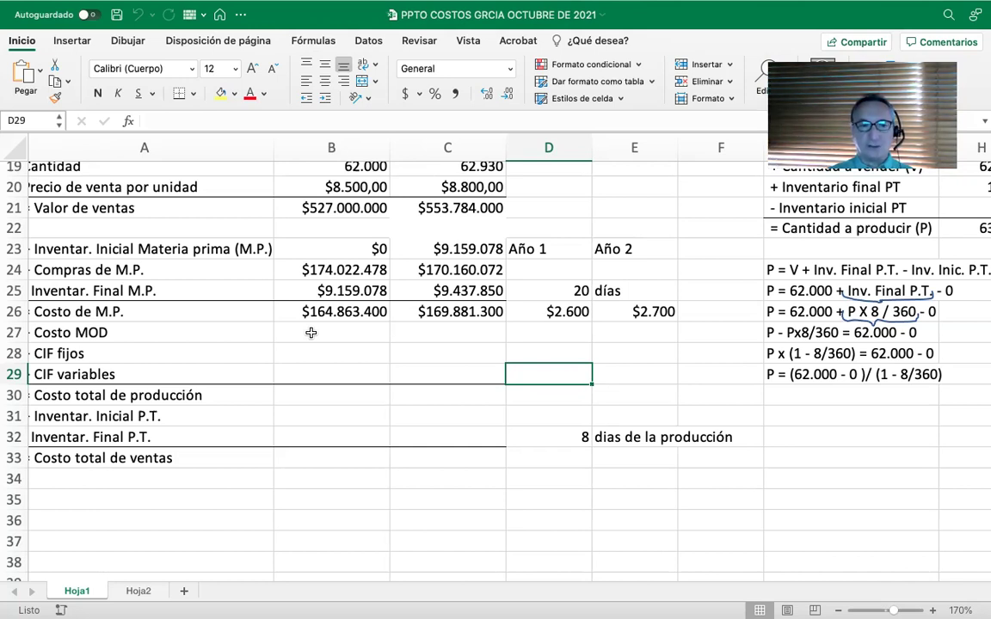
pyautogui.click(311, 335)
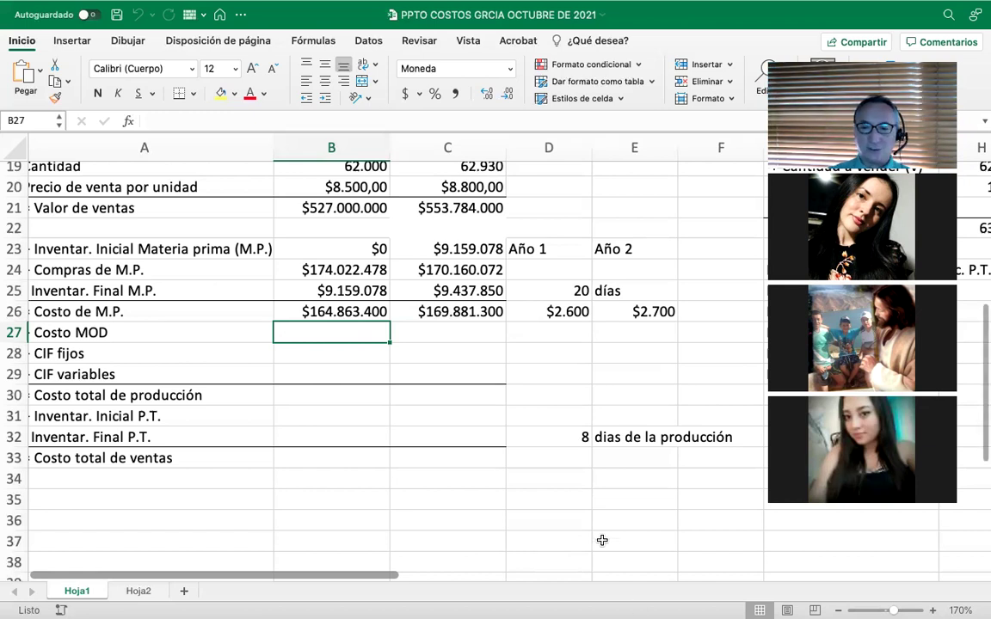
# Calculate 1/12 in D35 below the cost table and repeat it in D36 with a reference to D35
pyautogui.click(454, 502)
pyautogui.click(413, 479)
pyautogui.scroll(-3, 413, 479)
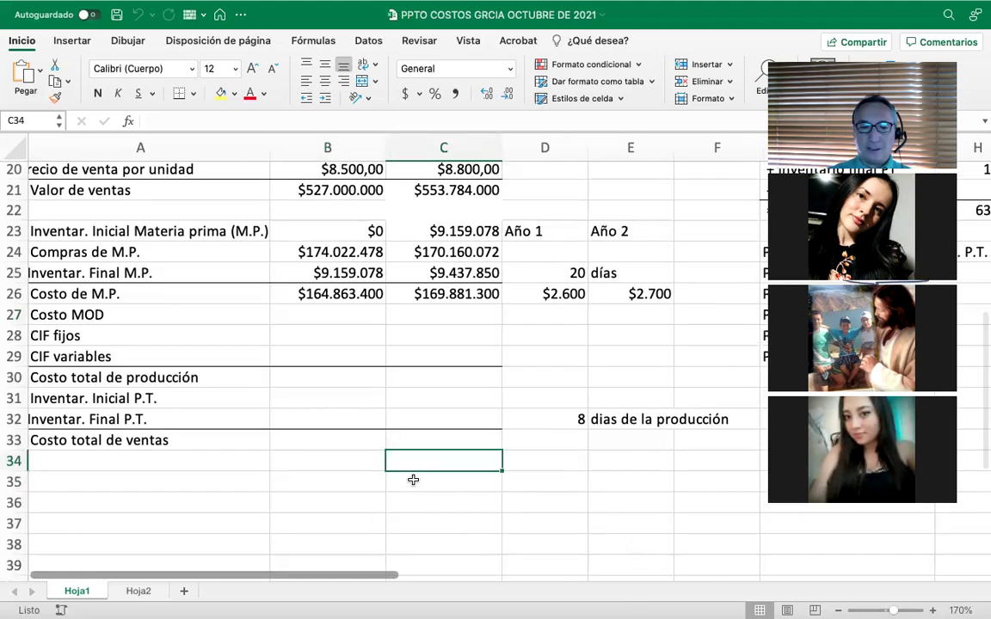
pyautogui.click(526, 381)
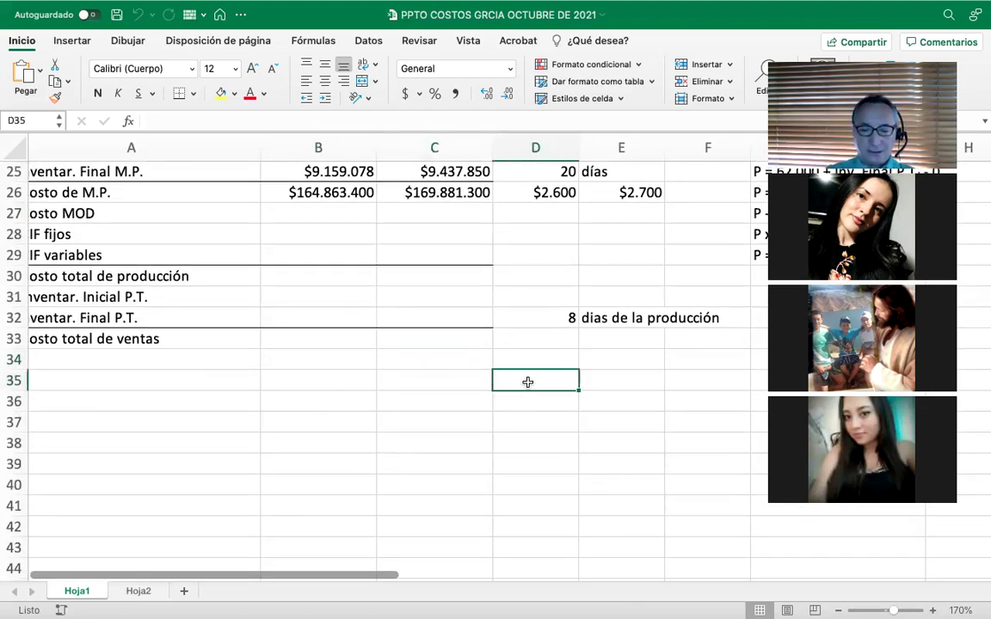
pyautogui.write('=1/12')
pyautogui.press('Return')
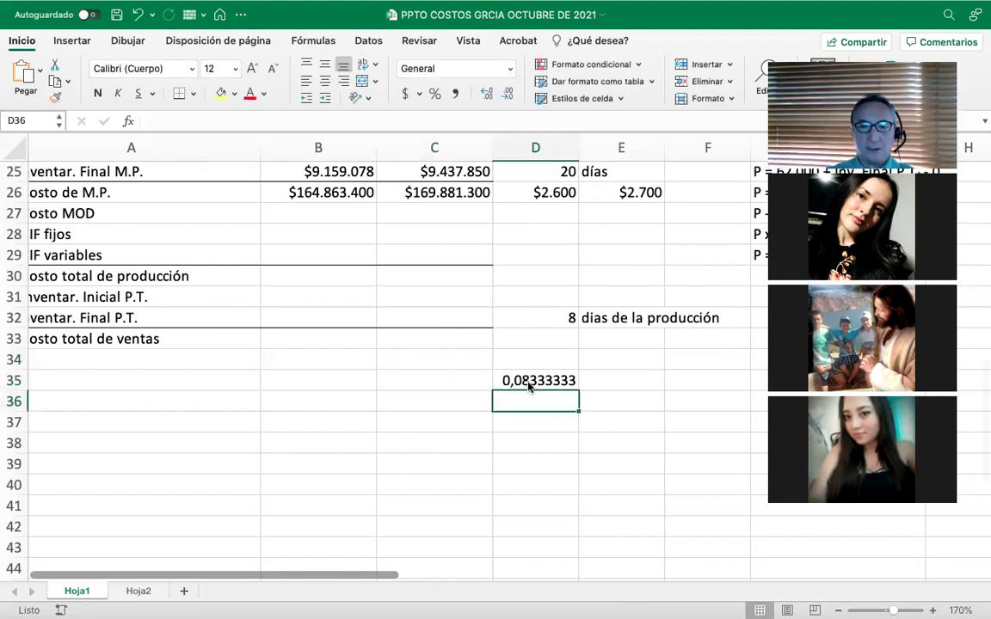
pyautogui.write('+')
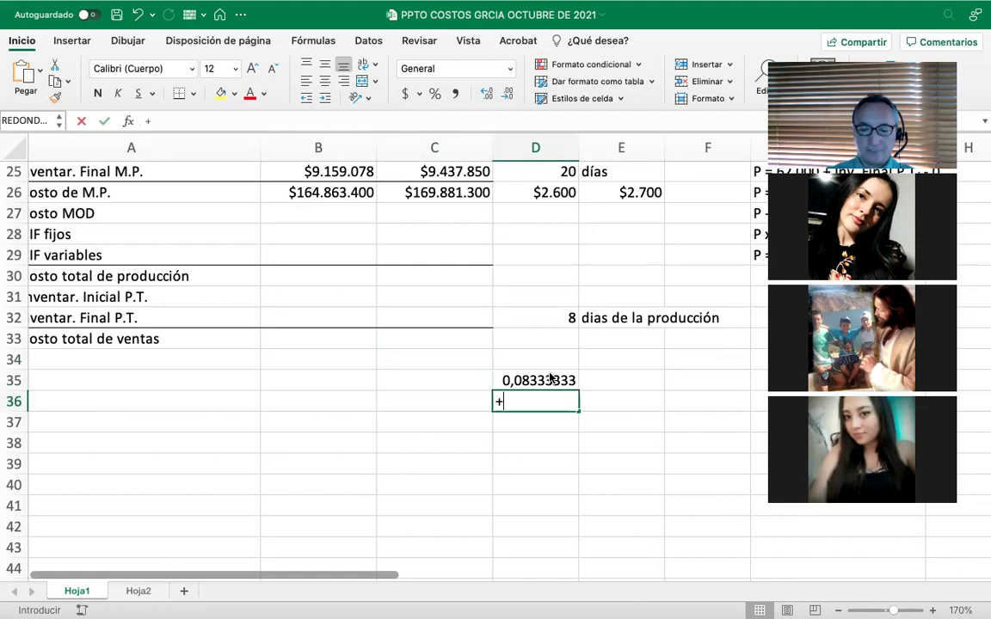
pyautogui.click(550, 379)
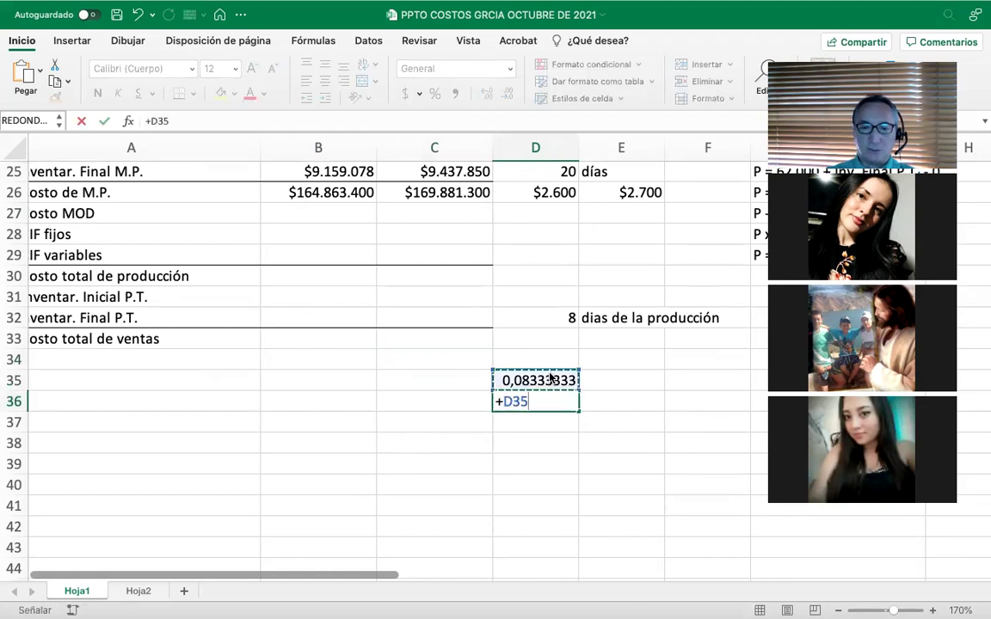
pyautogui.press('Return')
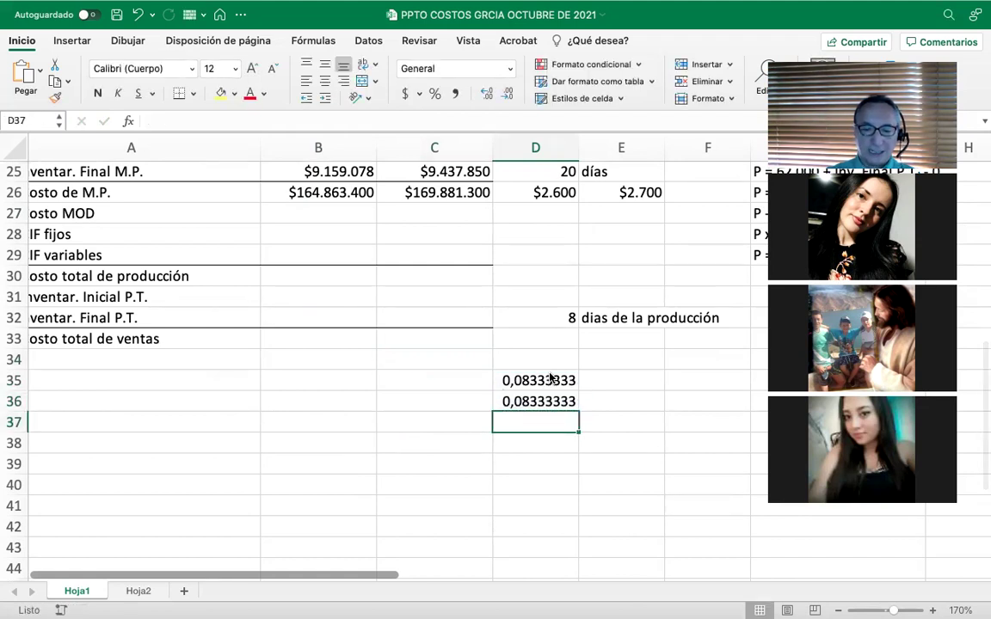
# Enter the formula =0,5/12 in D37 and the rate 1% in D38
pyautogui.write('=')
pyautogui.write('0;5')
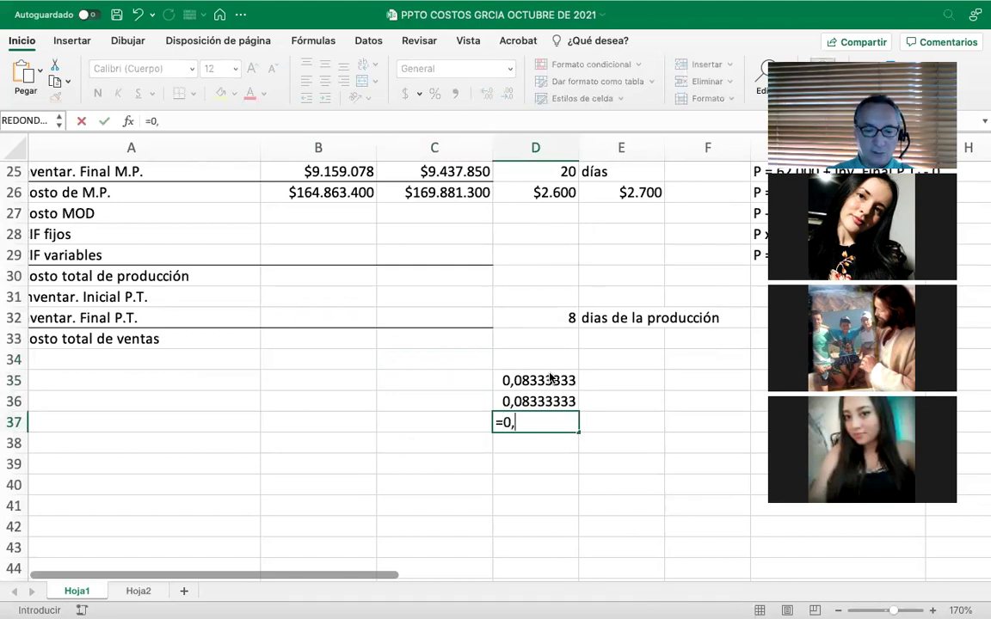
pyautogui.press('BackSpace')
pyautogui.press('BackSpace')
pyautogui.write(',5/12')
pyautogui.press('Return')
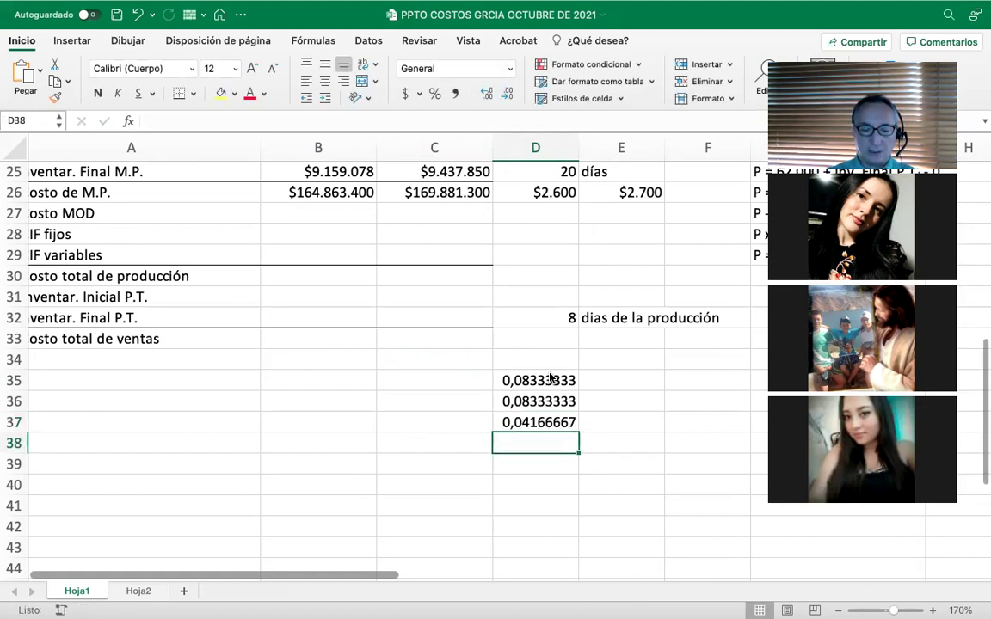
pyautogui.write('1%')
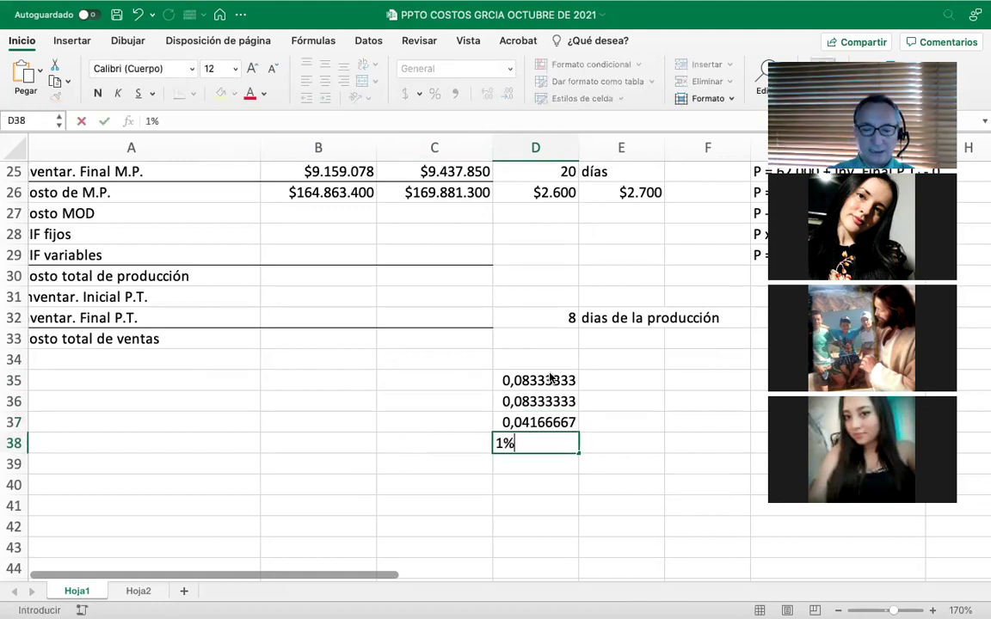
pyautogui.press('Return')
# Format the rates in D35:D38 as percentages with five decimal places
pyautogui.press('Up')
pyautogui.press('Up')
pyautogui.press('Up')
pyautogui.press('Up')
pyautogui.moveTo(551, 378); pyautogui.dragTo(542, 443)
pyautogui.click(433, 93)
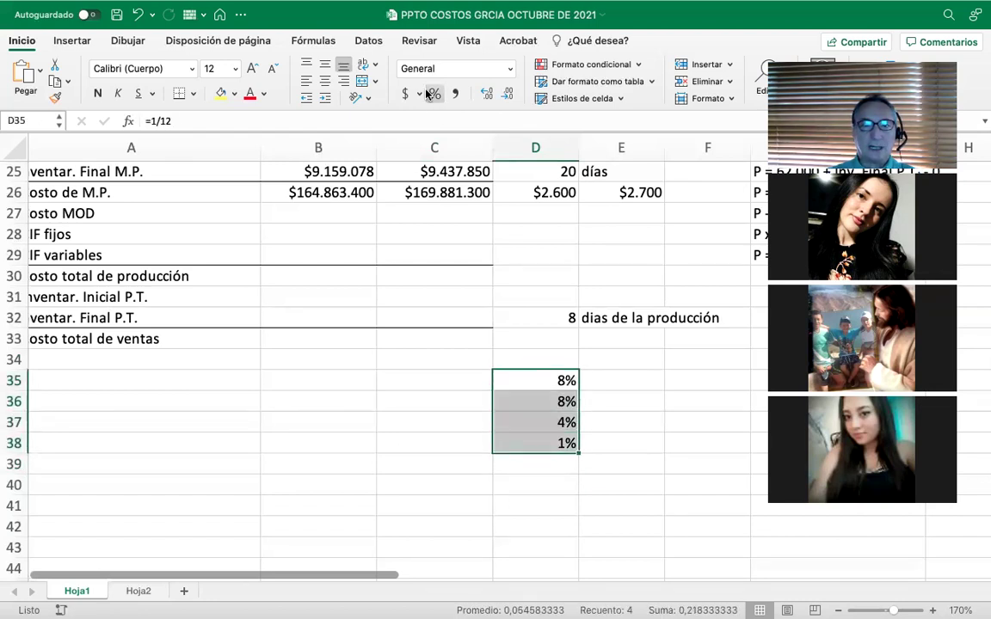
pyautogui.click(487, 93)
pyautogui.click(487, 93)
pyautogui.click(487, 93)
pyautogui.click(487, 93)
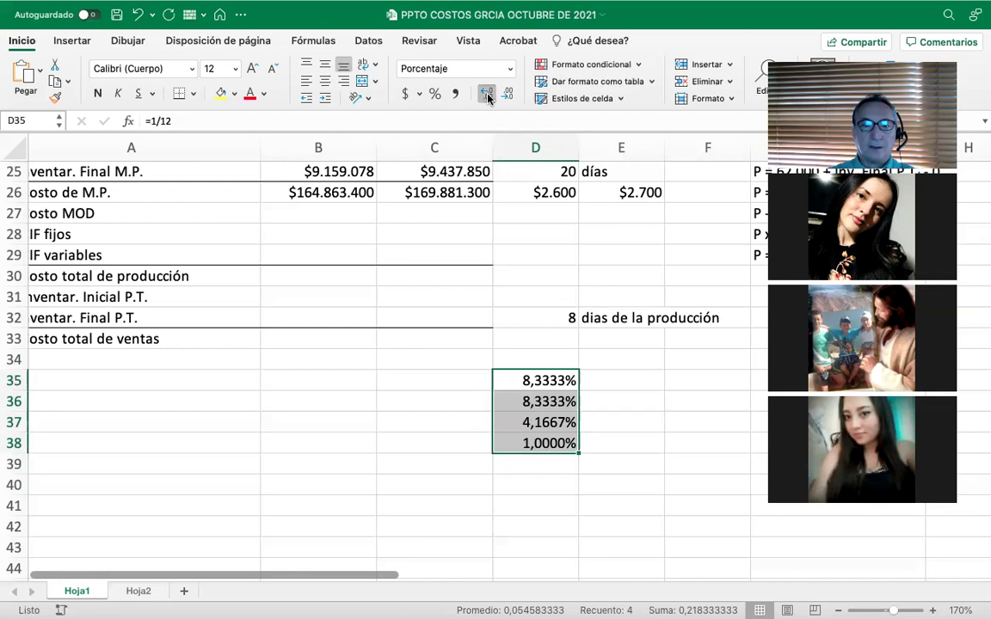
pyautogui.click(487, 92)
# Total the rates D35:D38 in D39 with AutoSum and label the total "Prestac. Sociales" in E39
pyautogui.click(545, 463)
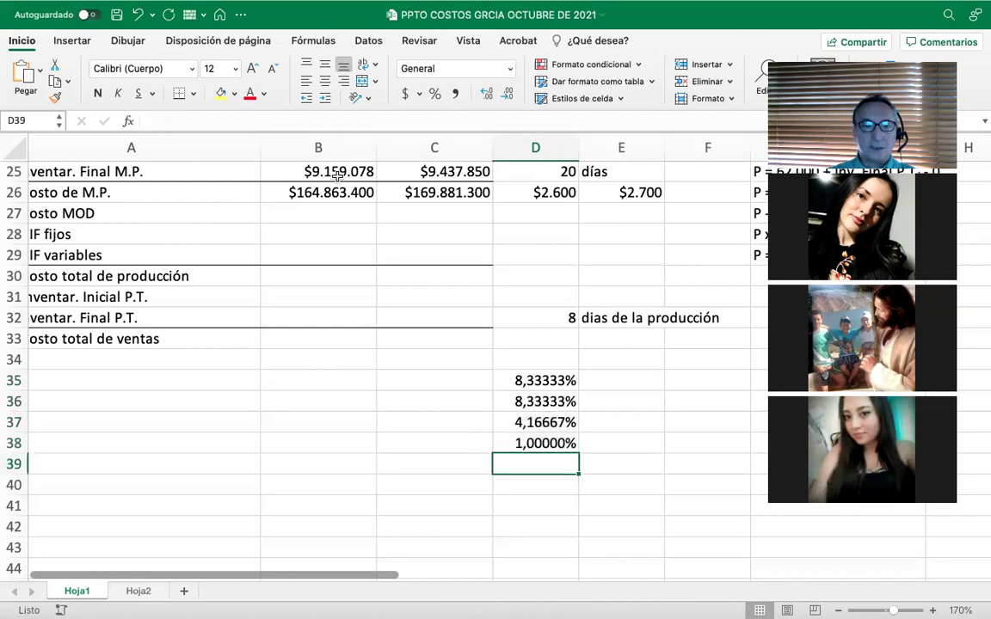
pyautogui.click(302, 40)
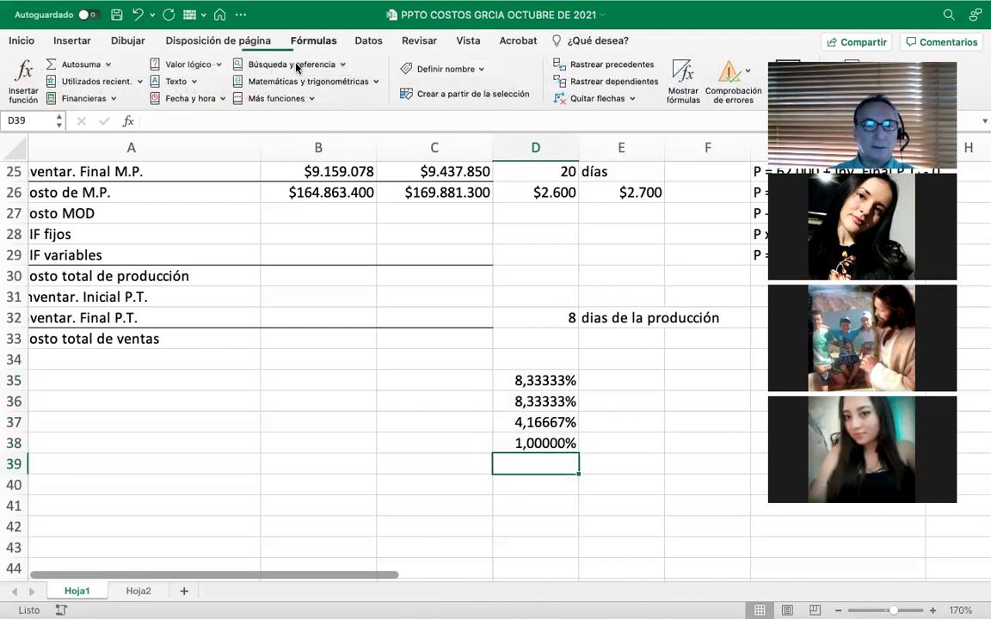
pyautogui.click(95, 67)
pyautogui.press('Return')
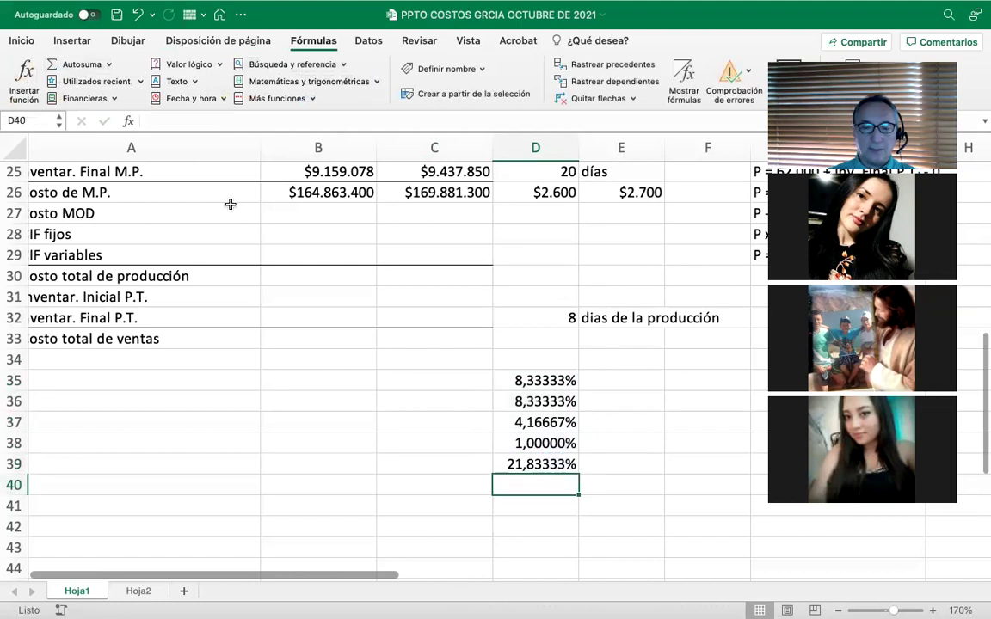
pyautogui.click(626, 472)
pyautogui.write('Prestac. sociales')
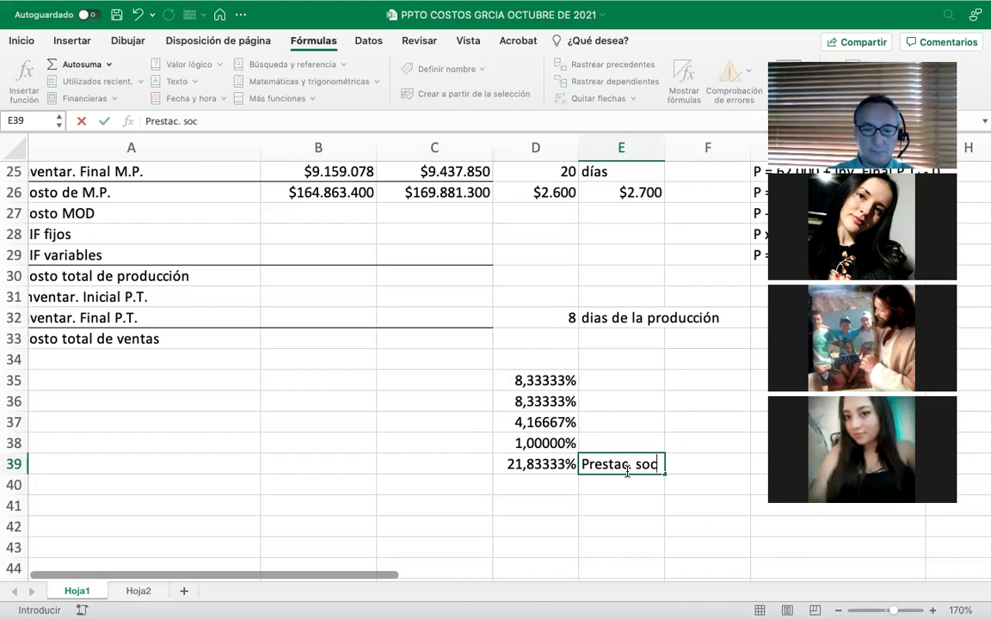
pyautogui.press('Return')
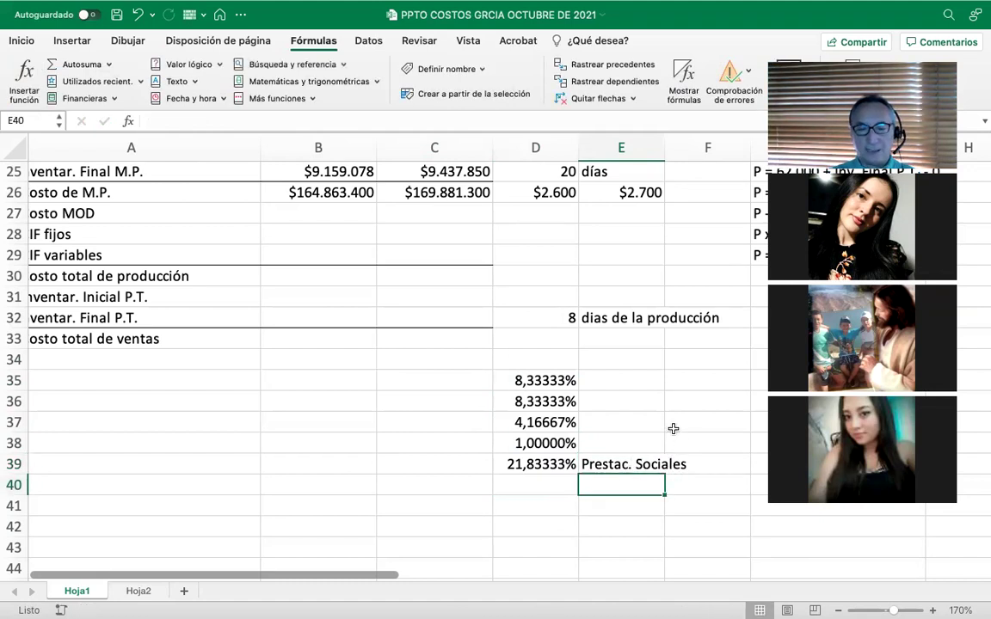
# Highlight the rates in D35, D36 and D38 with a yellow fill
pyautogui.click(602, 381)
pyautogui.moveTo(540, 381); pyautogui.dragTo(543, 391)
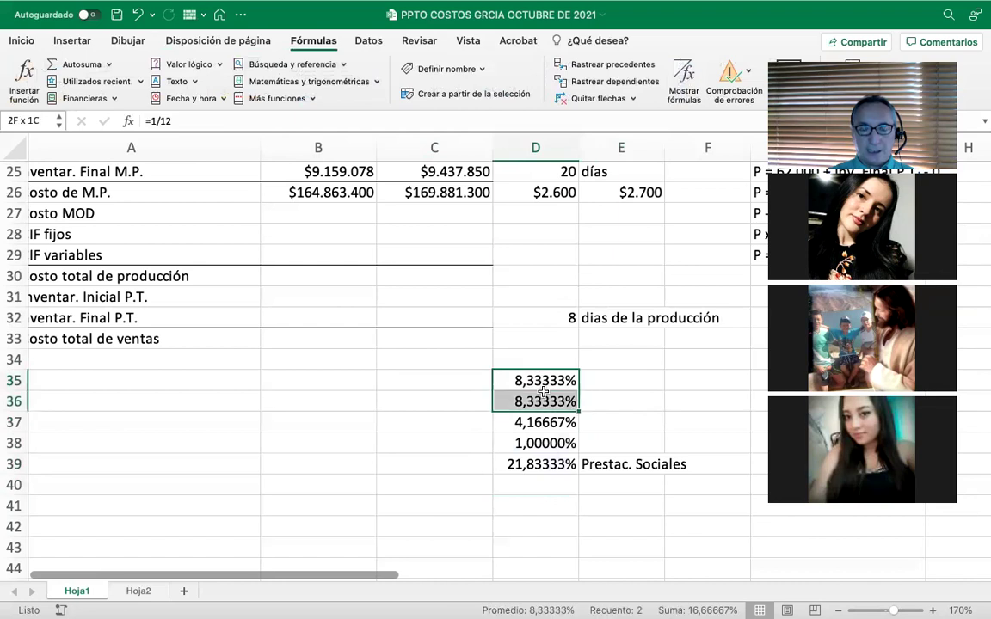
pyautogui.click(22, 46)
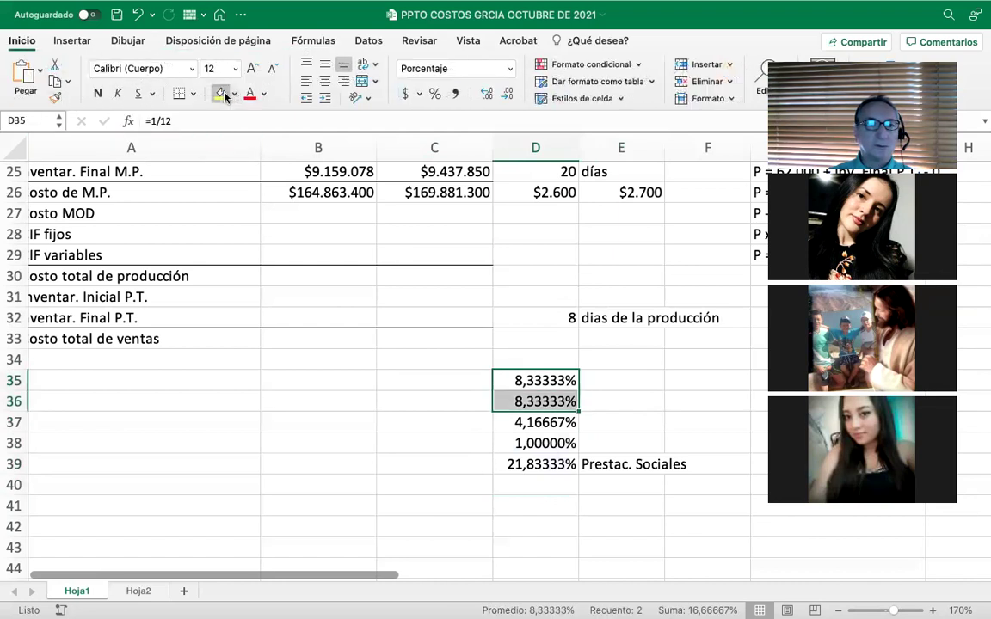
pyautogui.click(221, 93)
pyautogui.click(555, 443)
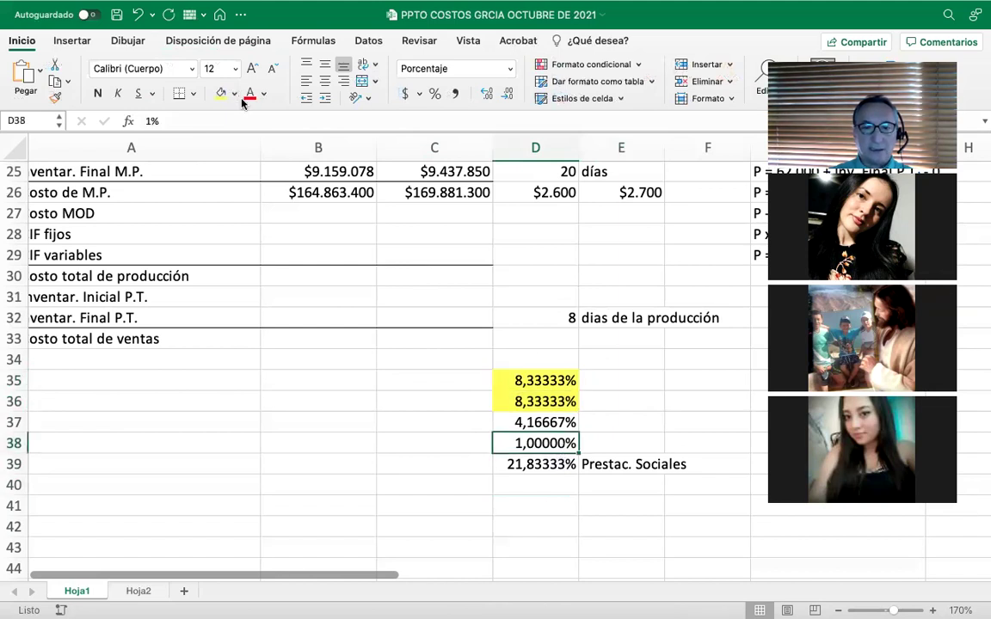
pyautogui.click(220, 94)
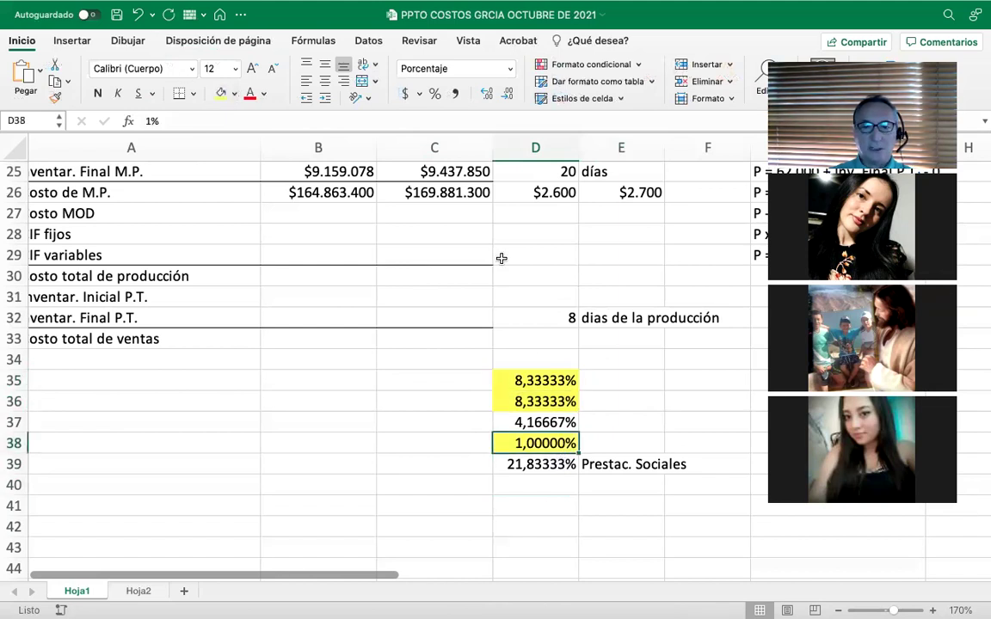
# Label the D35 rate "Sueldo + auxilio transp." in E35 and repeat the label in E36 with a reference to E35
pyautogui.click(617, 382)
pyautogui.write('Sueld')
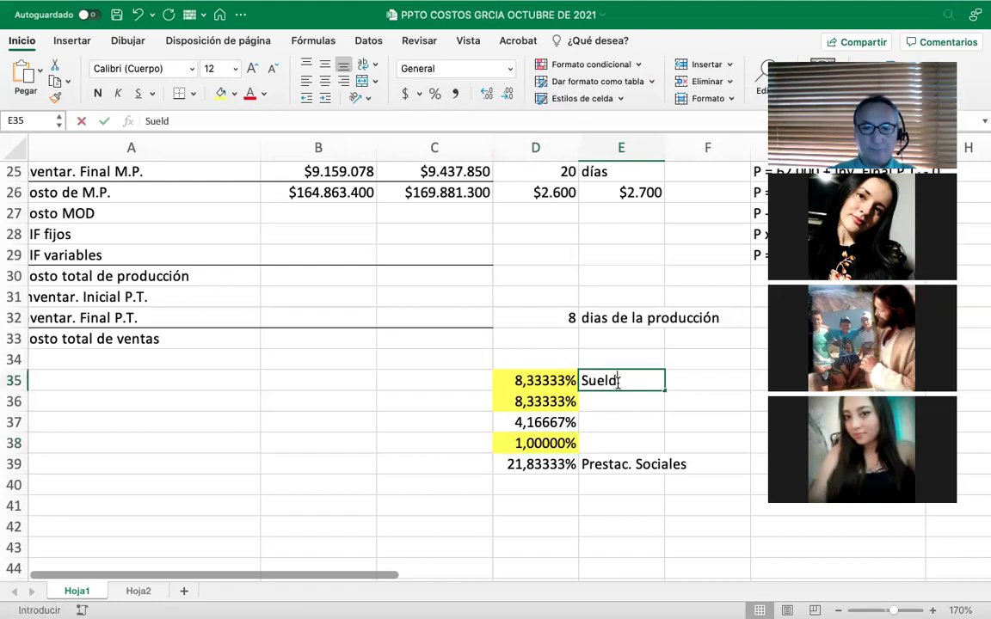
pyautogui.write('o + a')
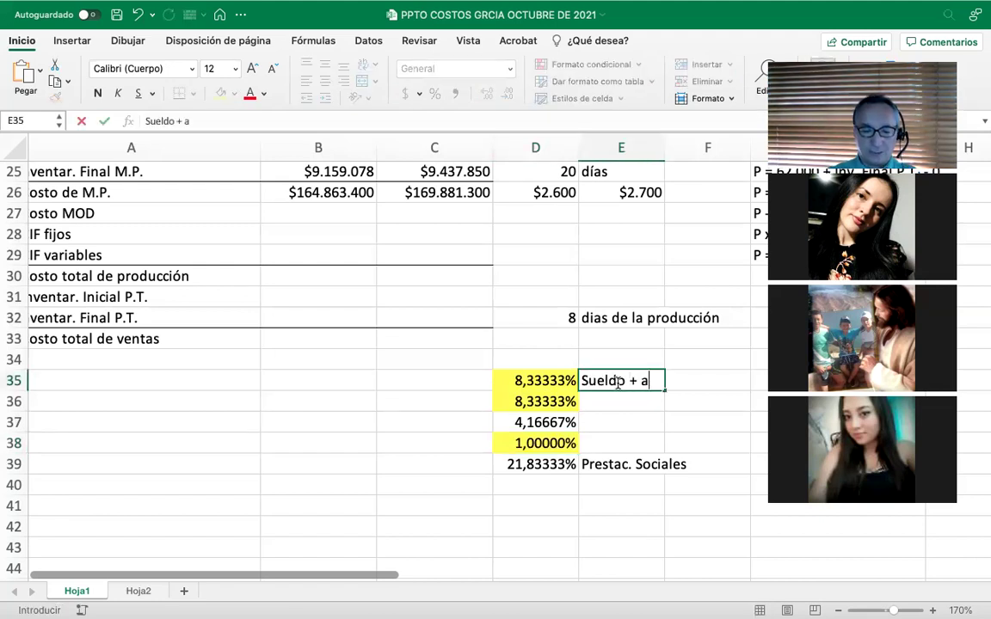
pyautogui.write('uxilio transp.')
pyautogui.press('Return')
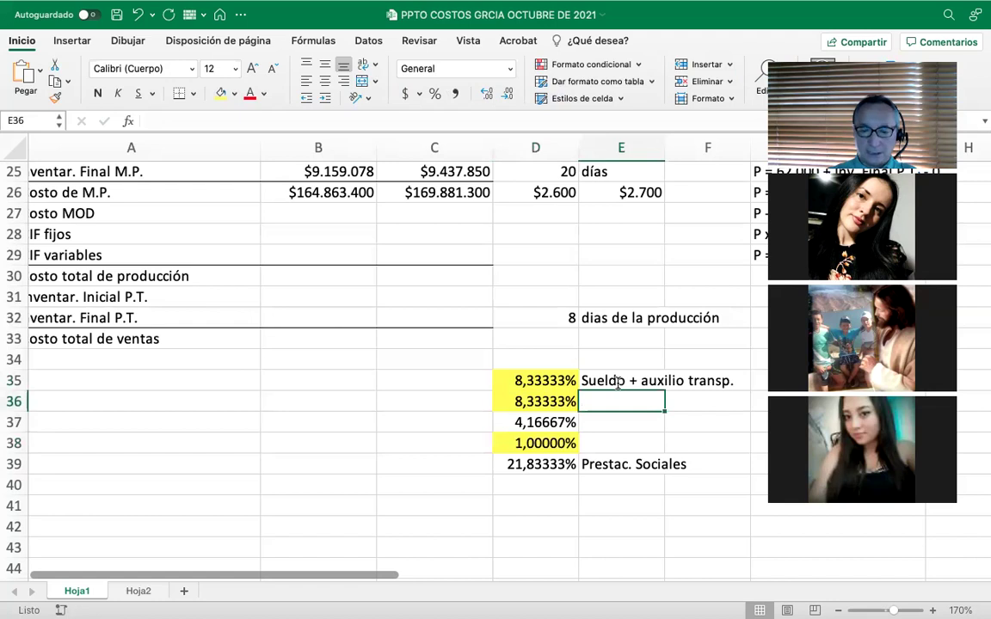
pyautogui.write('=')
pyautogui.click(617, 382)
pyautogui.press('Return')
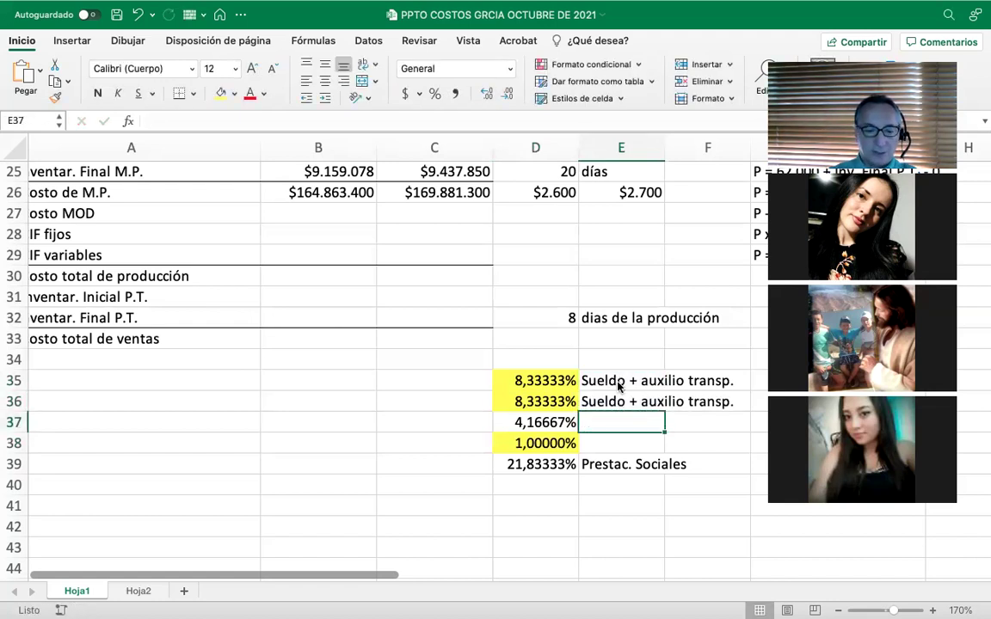
# Label the 4,16667% rate in D37 with the calculation base "Sueldo" in E37
pyautogui.write('S')
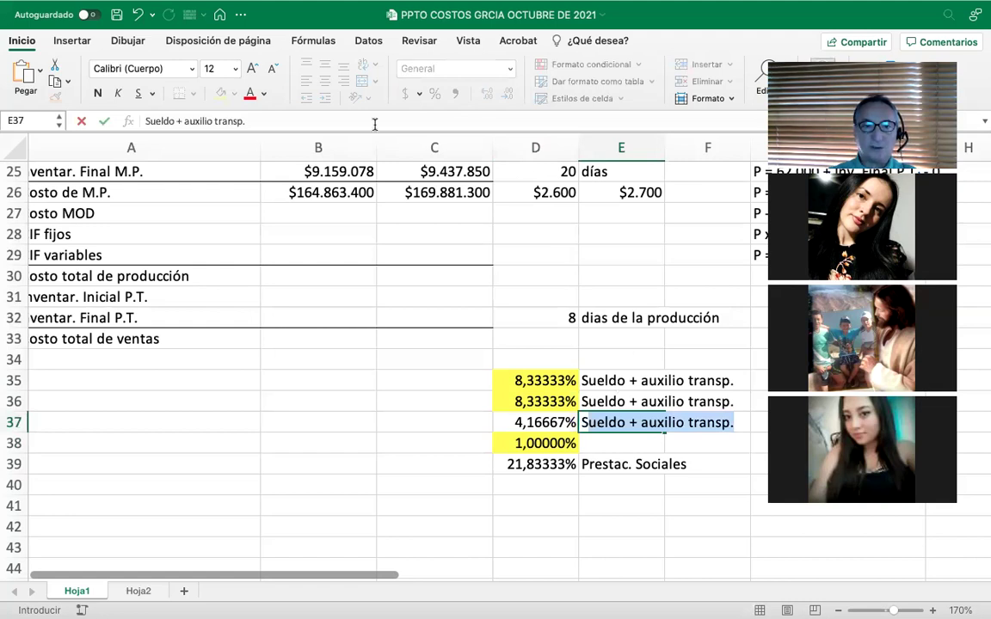
pyautogui.press('BackSpace')
pyautogui.press('BackSpace')
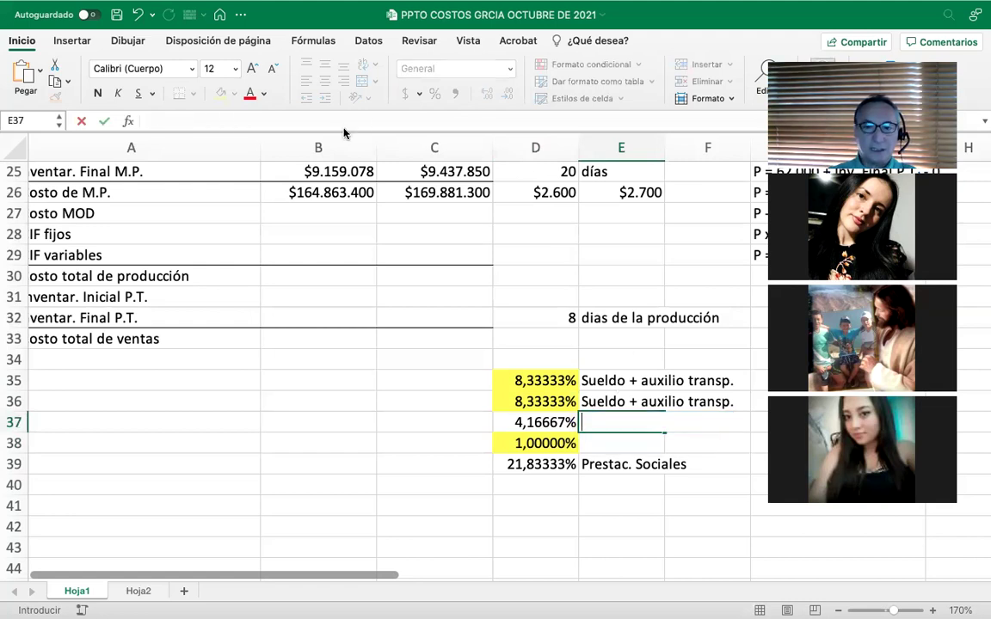
pyautogui.write('Sue')
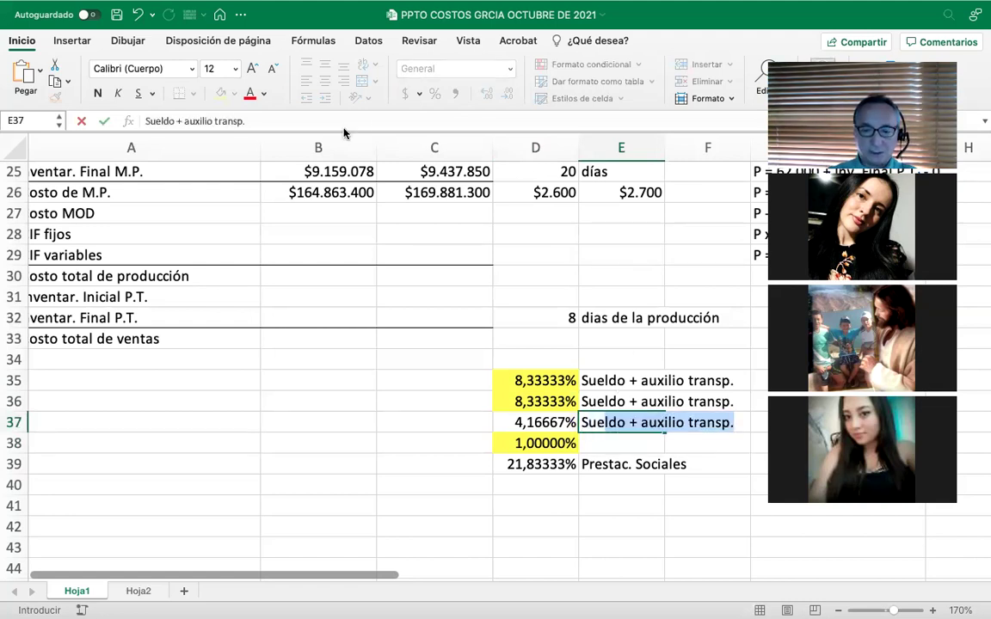
pyautogui.write('ldo')
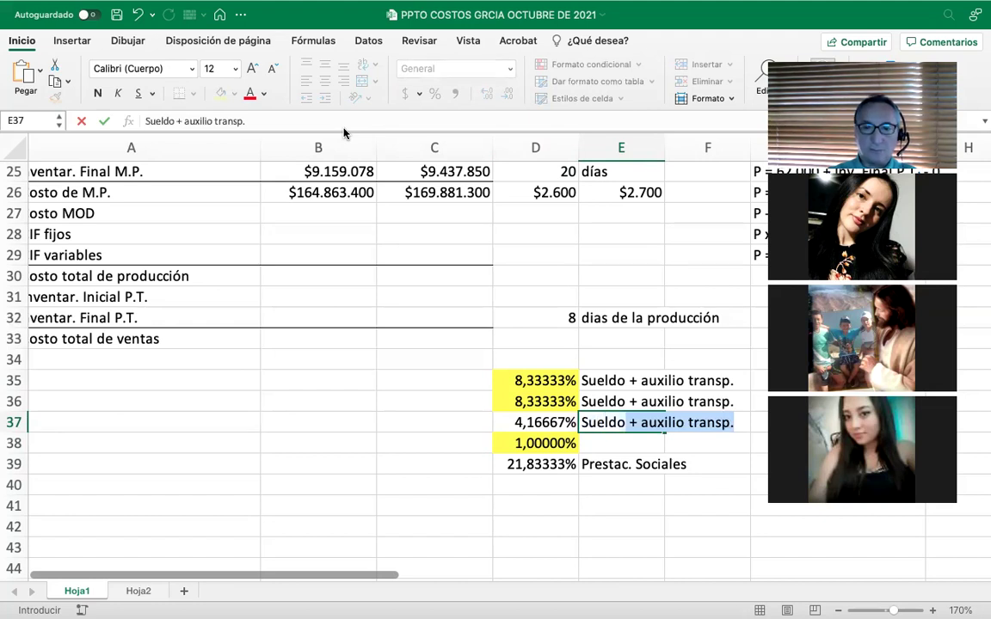
pyautogui.press('Delete')
pyautogui.press('Return')
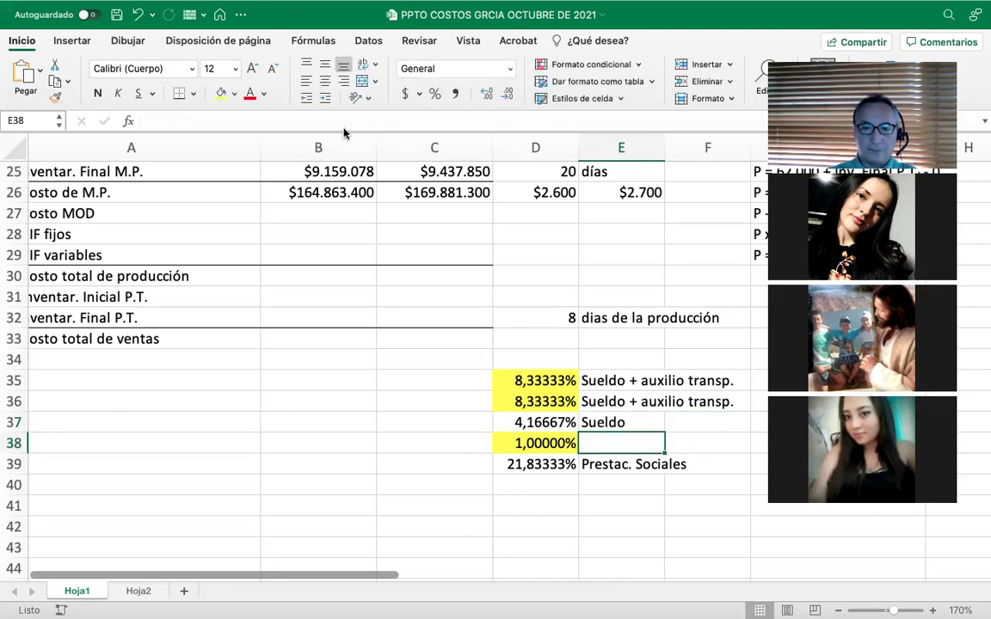
# Label the 1,00000% rate in D38 with the calculation base "Sueldo + auxilio transp." in E38
pyautogui.write('S')
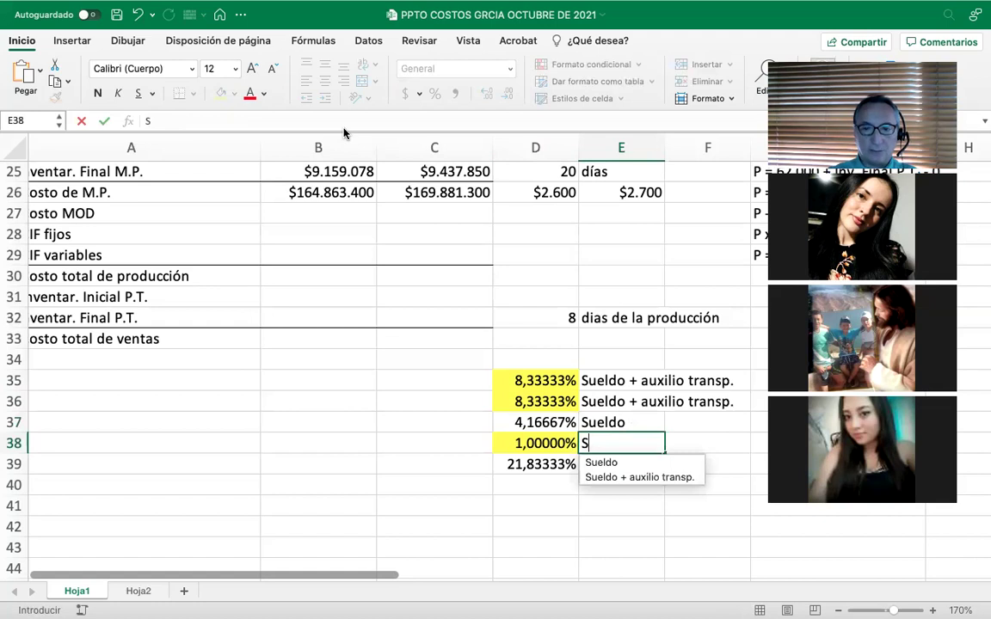
pyautogui.click(655, 477)
pyautogui.click(597, 500)
pyautogui.click(508, 421)
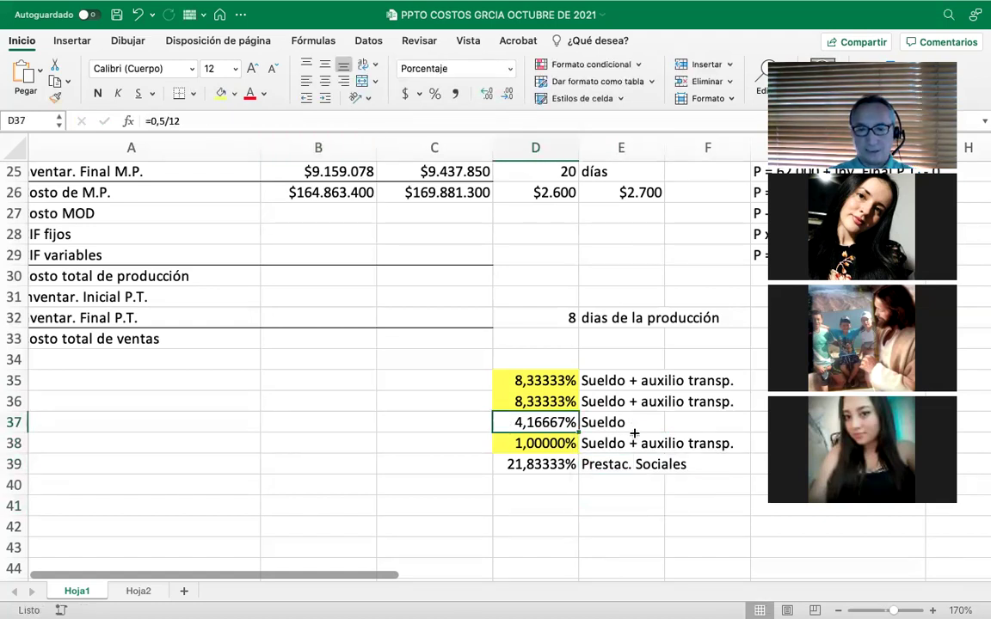
# List the contribution labels Salud, Pensión and ARL in E41:E43, below the social benefits block
pyautogui.scroll(-3, 636, 433)
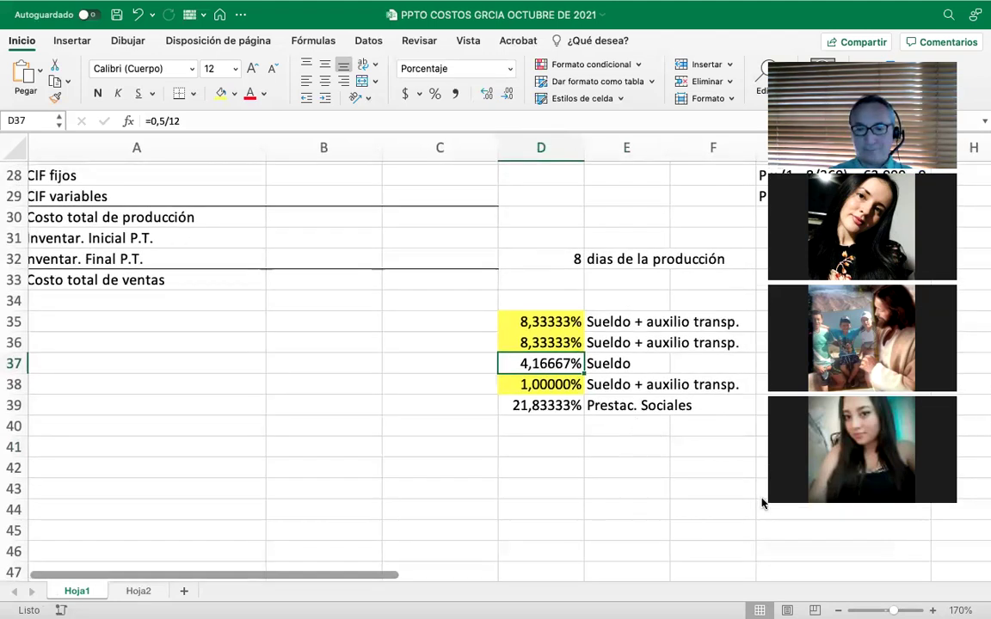
pyautogui.click(643, 450)
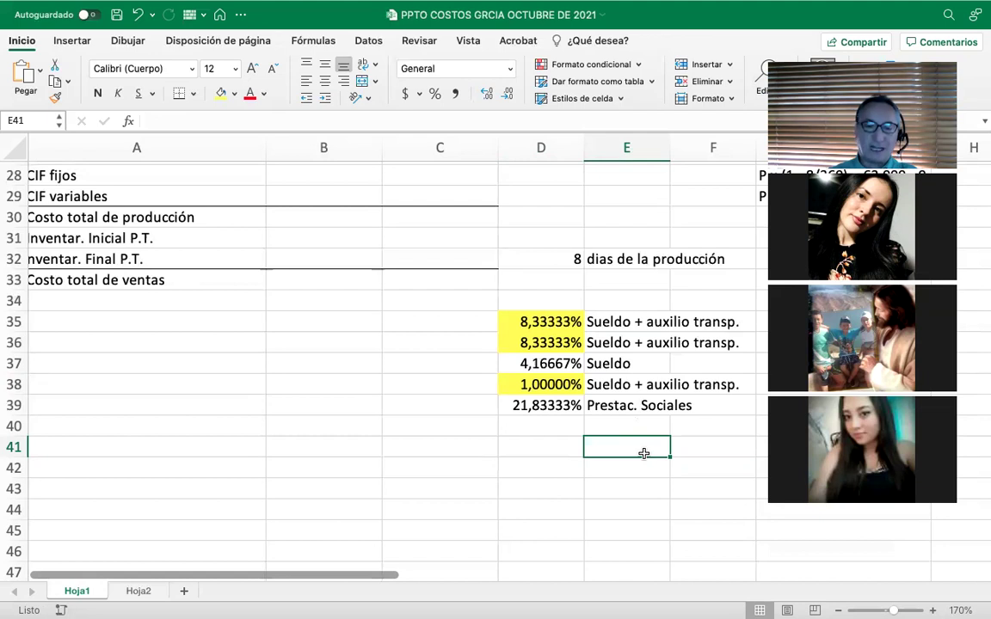
pyautogui.write('Sa')
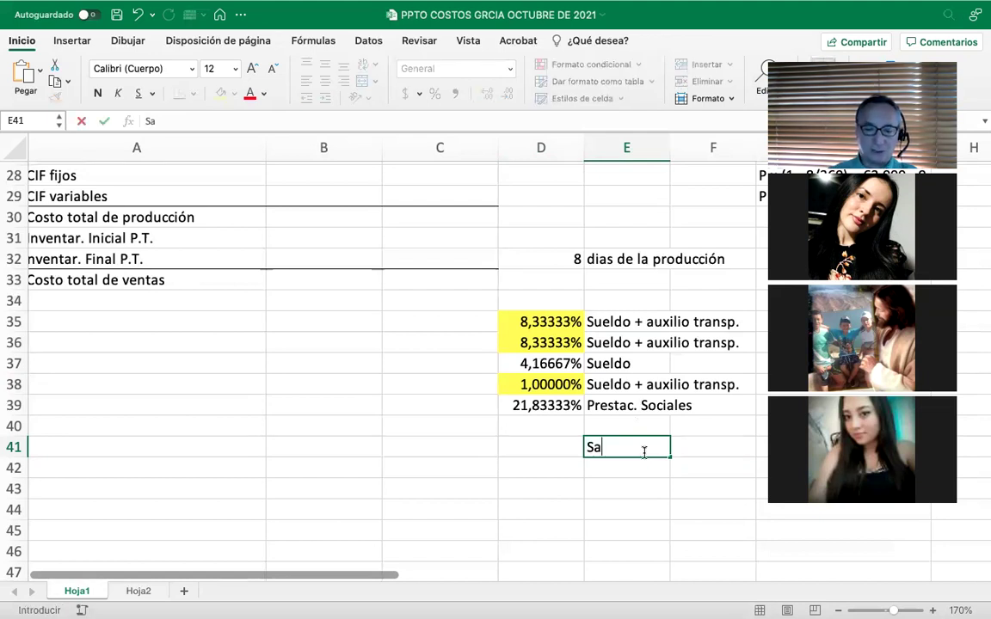
pyautogui.write('lud')
pyautogui.press('Return')
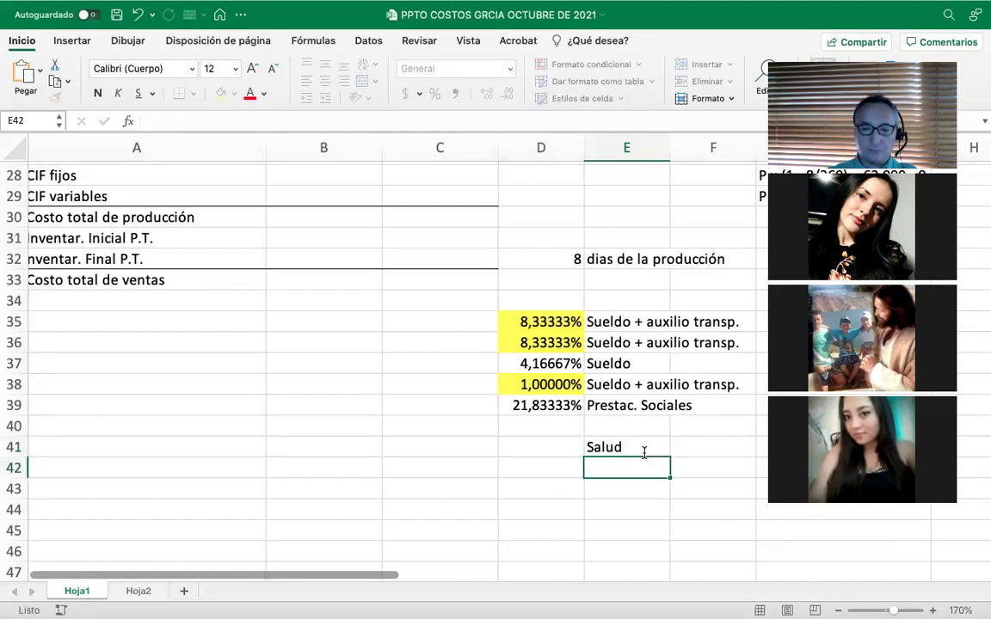
pyautogui.write('Pesnis')
pyautogui.press('BackSpace')
pyautogui.press('BackSpace')
pyautogui.write('sión')
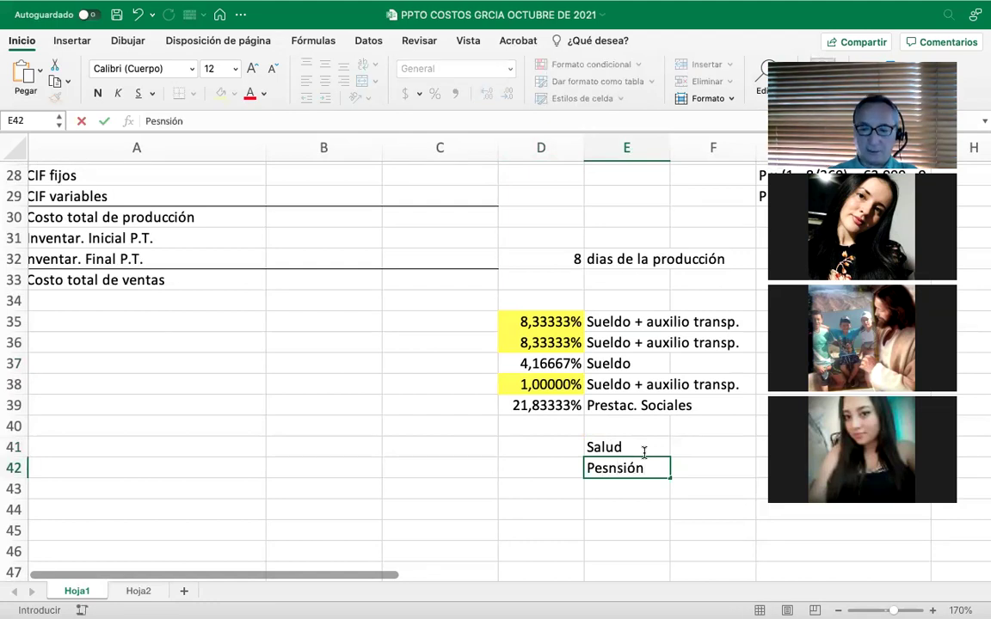
pyautogui.press('Return')
pyautogui.write('ARL')
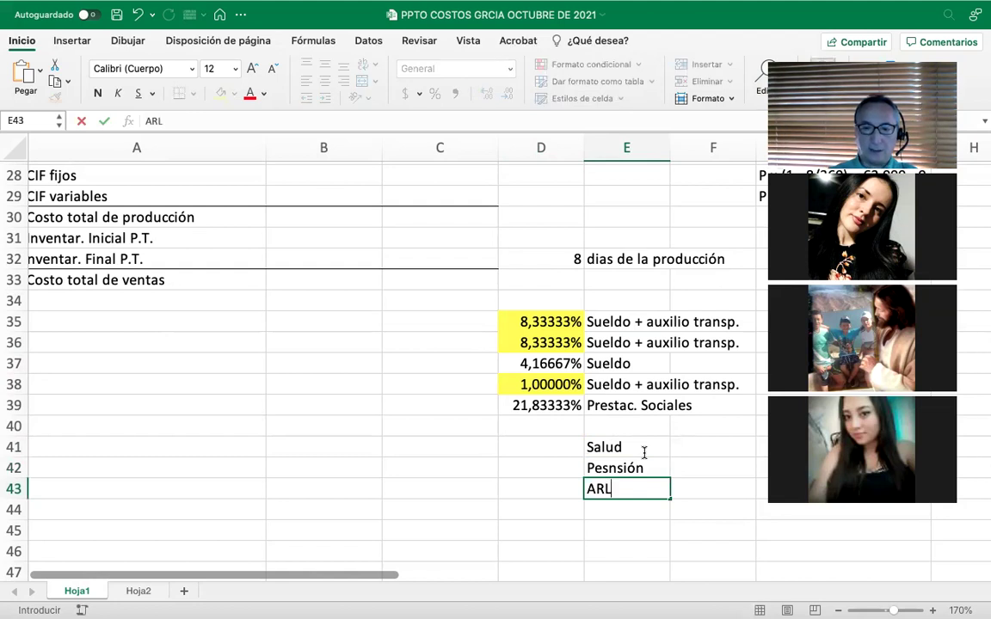
pyautogui.press('Return')
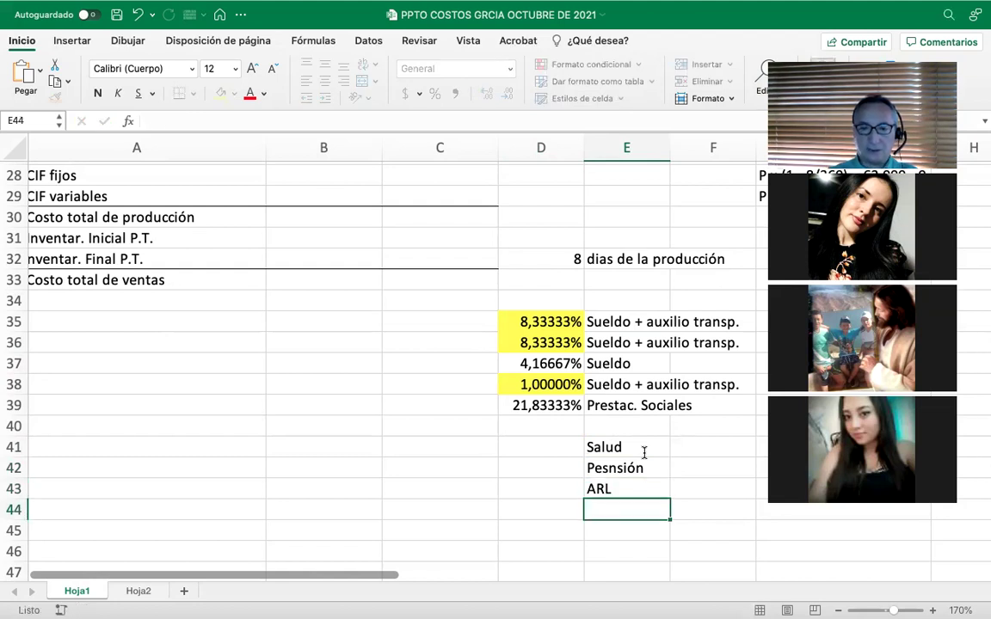
# Correct the spelling of the pension label in E42 to "Pensión"
pyautogui.click(571, 446)
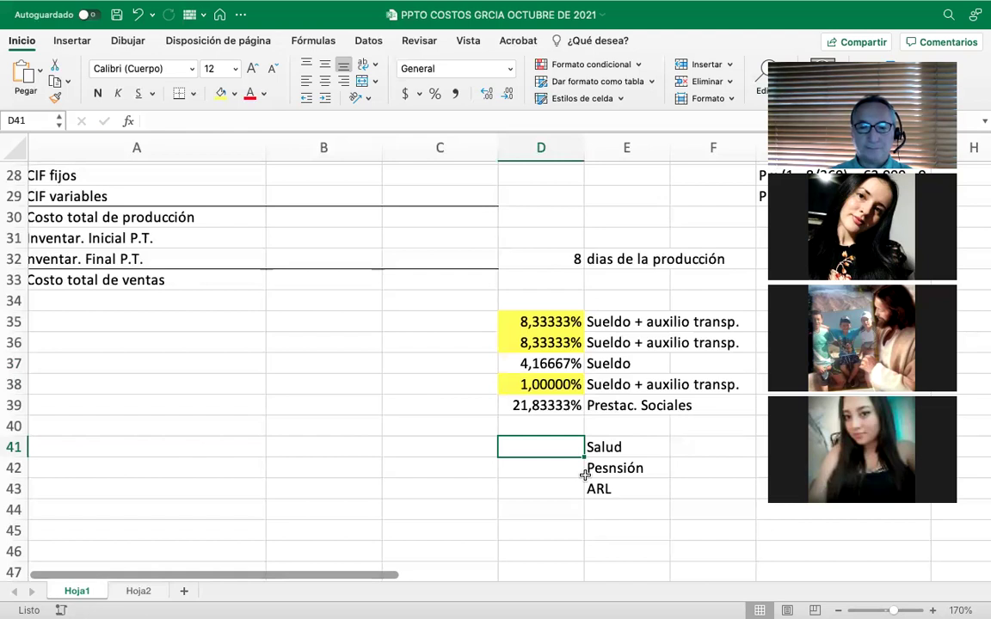
pyautogui.click(629, 470)
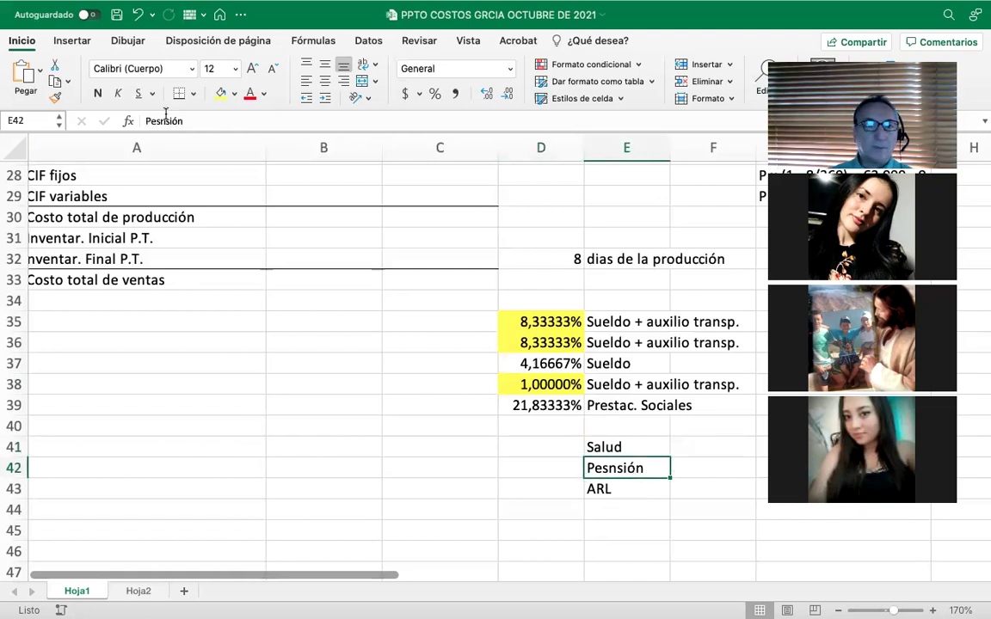
pyautogui.click(161, 121)
pyautogui.press('BackSpace')
pyautogui.press('Return')
# Enter the contribution rates 8,5% for Salud in D41 and 12% for Pensión in D42
pyautogui.press('Up')
pyautogui.press('Up')
pyautogui.press('Left')
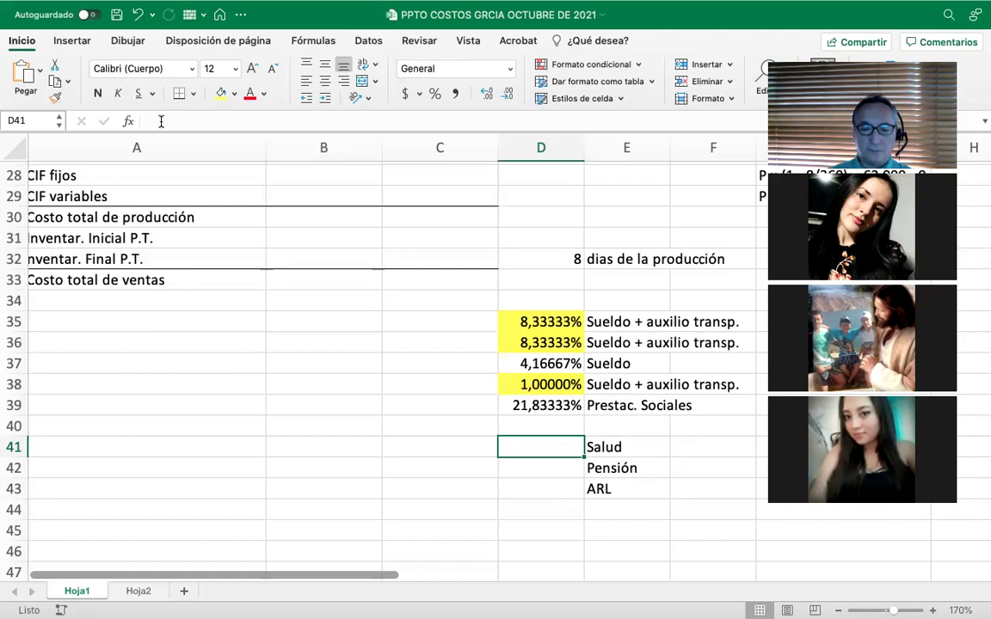
pyautogui.write('8,5')
pyautogui.press('BackSpace')
pyautogui.press('BackSpace')
pyautogui.write(',5%')
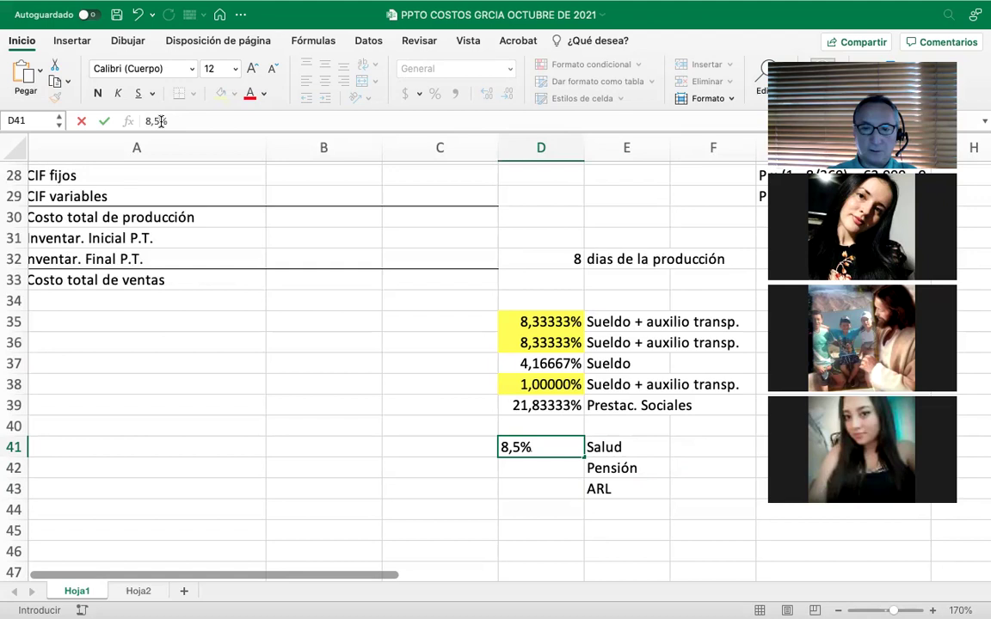
pyautogui.press('Return')
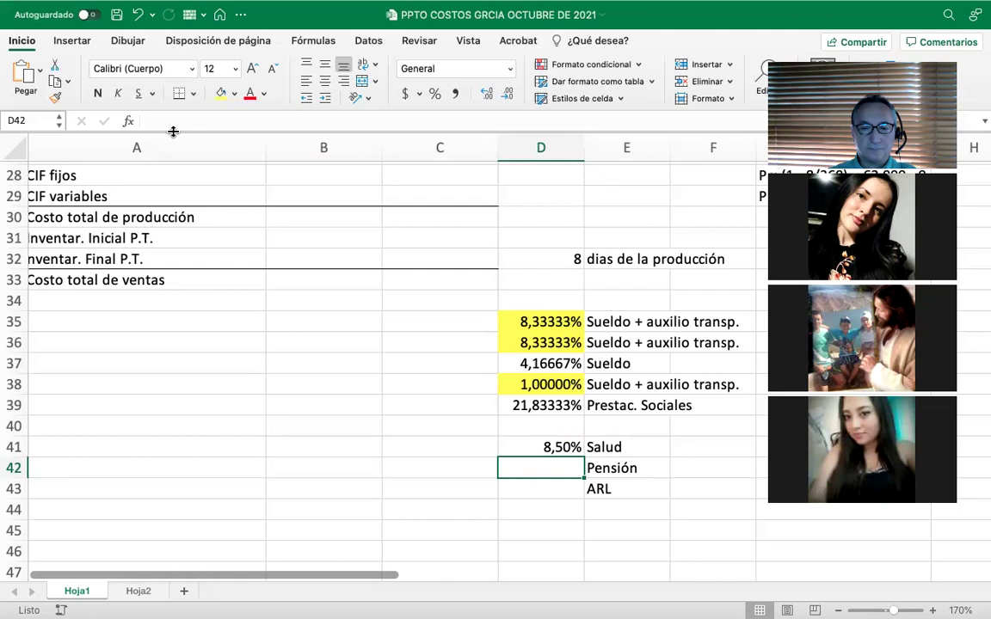
pyautogui.write('12%')
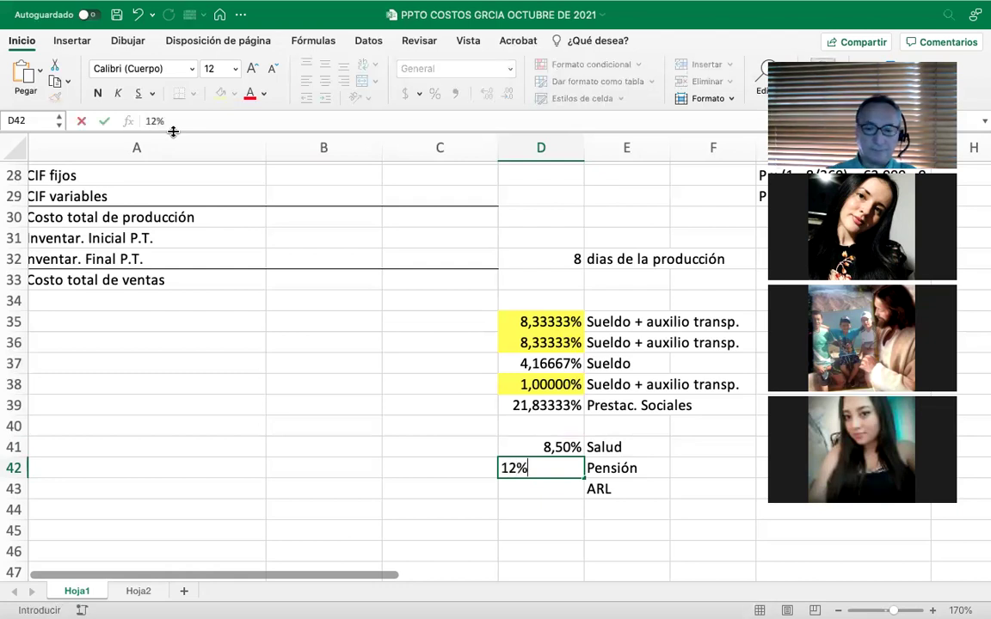
pyautogui.press('Return')
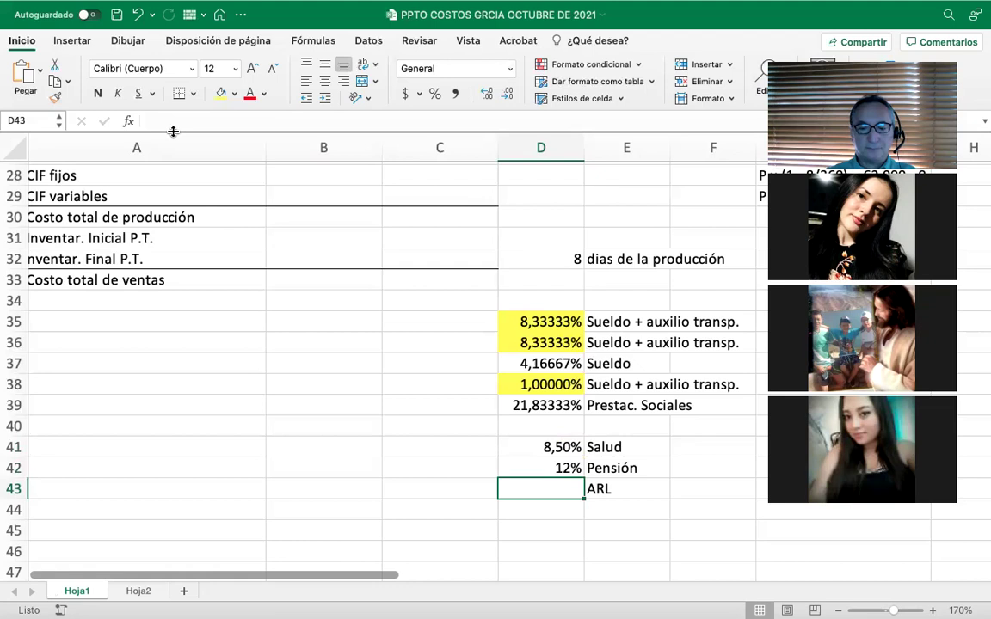
# Enter the contribution rate 0,522% for ARL in D43
pyautogui.write('0,')
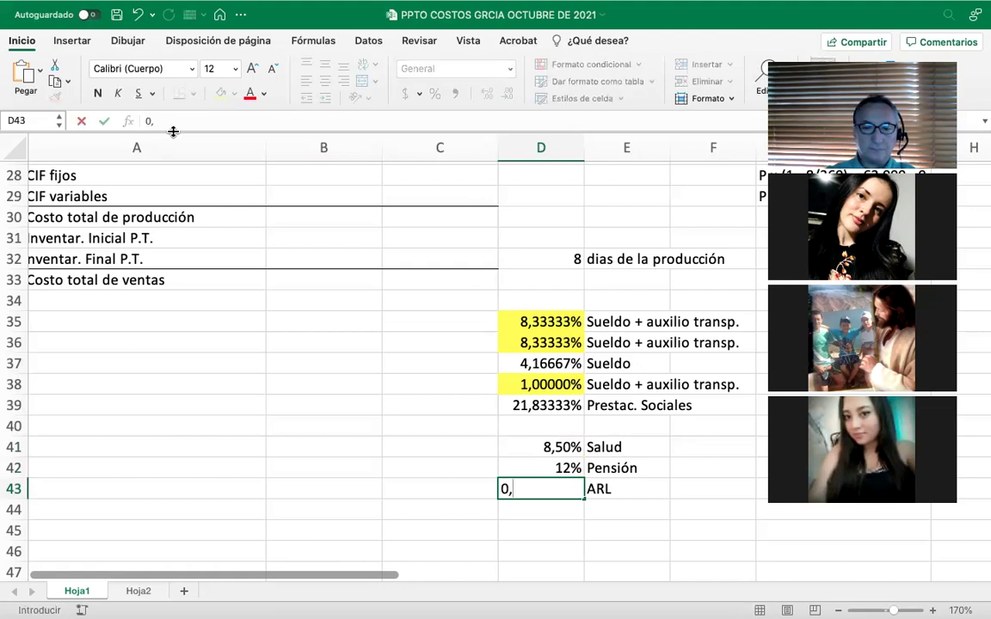
pyautogui.press('BackSpace')
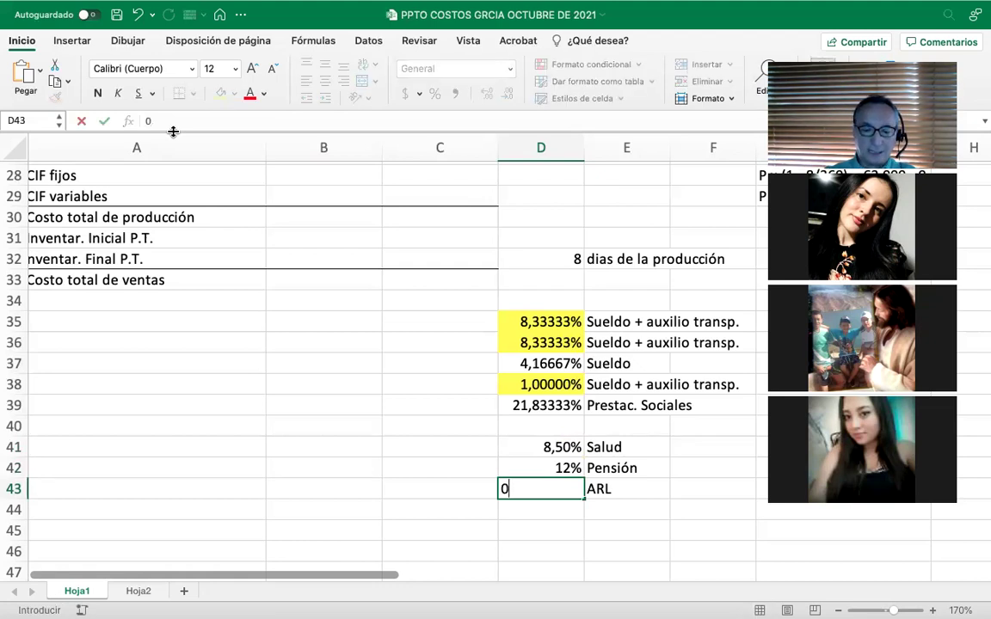
pyautogui.press('BackSpace')
pyautogui.write(';5')
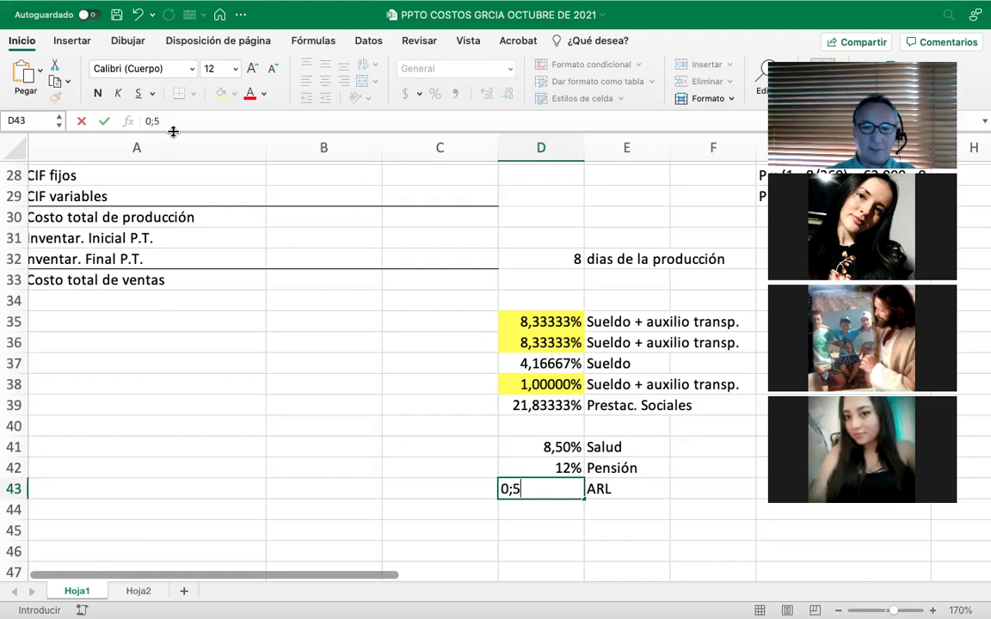
pyautogui.press('BackSpace')
pyautogui.press('BackSpace')
pyautogui.write(',')
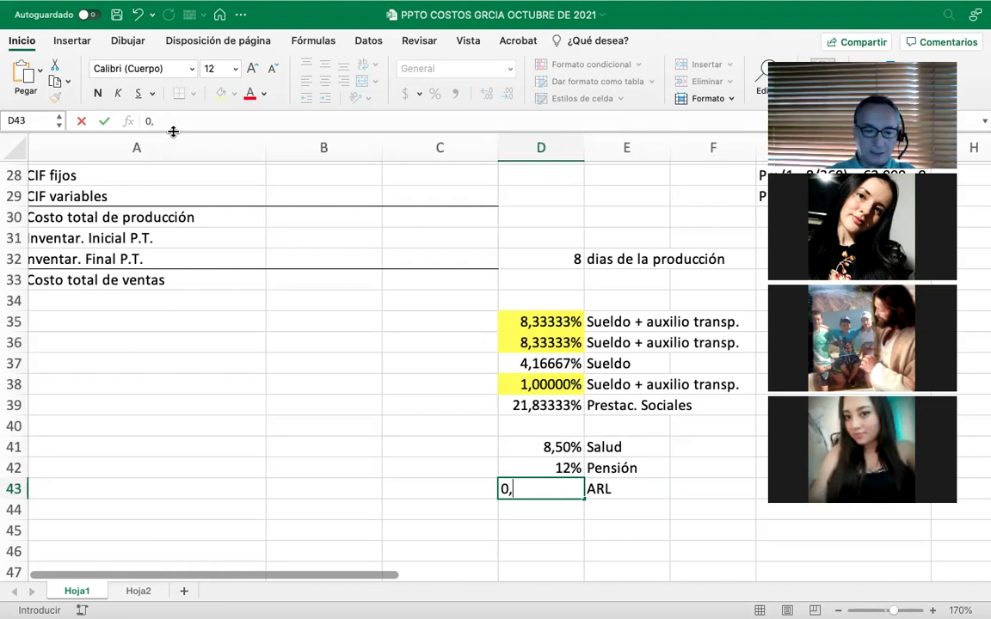
pyautogui.write('522%')
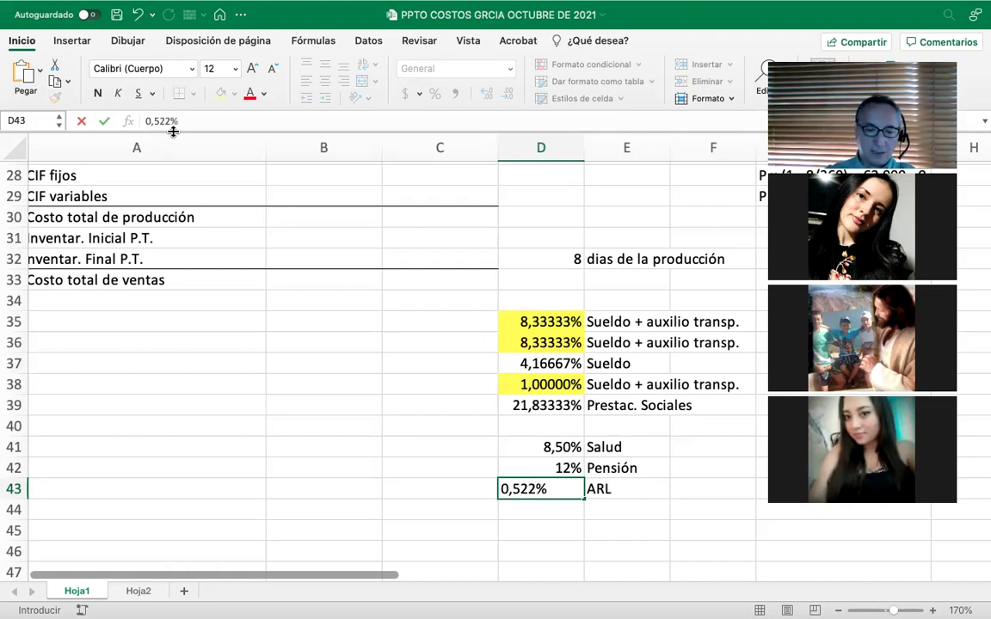
pyautogui.press('Return')
# Format the contribution rates in D41:D43 as percentages with four decimal places
pyautogui.press('Up')
pyautogui.press('Up')
pyautogui.press('Up')
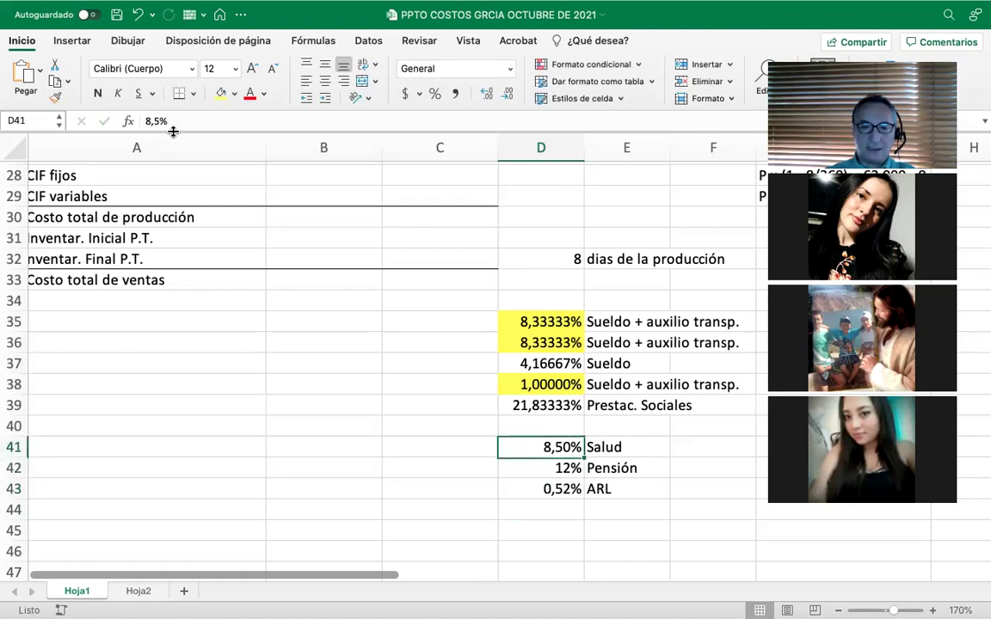
pyautogui.hotkey('shift', 'Down')
pyautogui.hotkey('shift', 'Down')
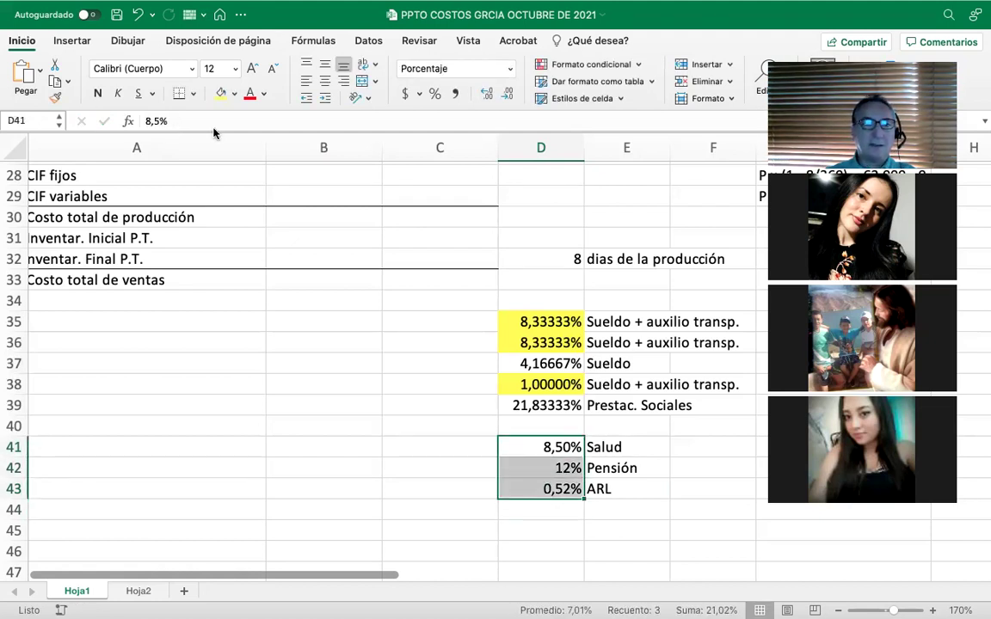
pyautogui.click(436, 94)
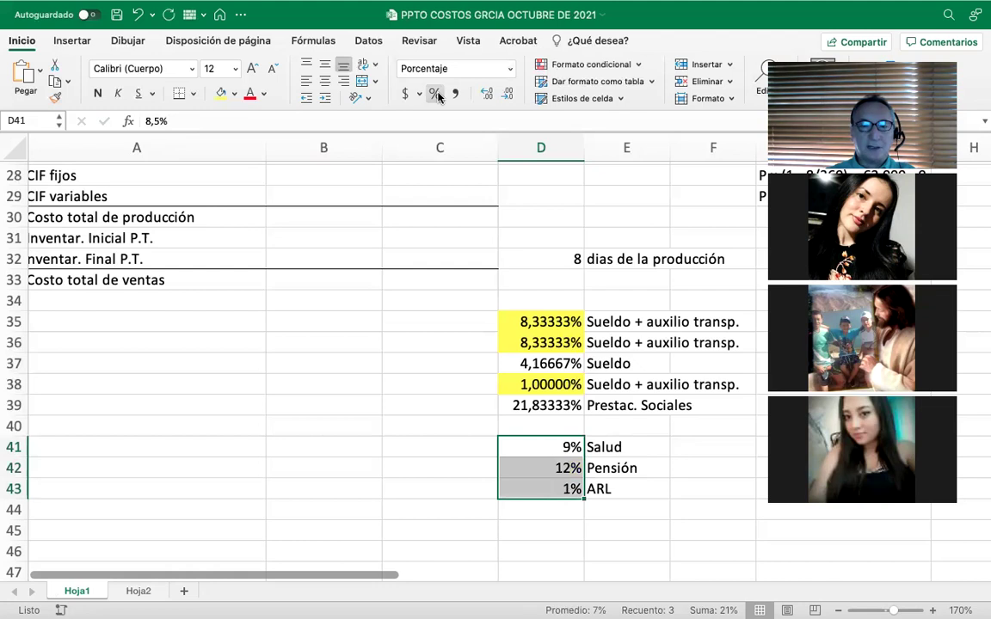
pyautogui.click(487, 95)
pyautogui.click(487, 95)
pyautogui.click(486, 94)
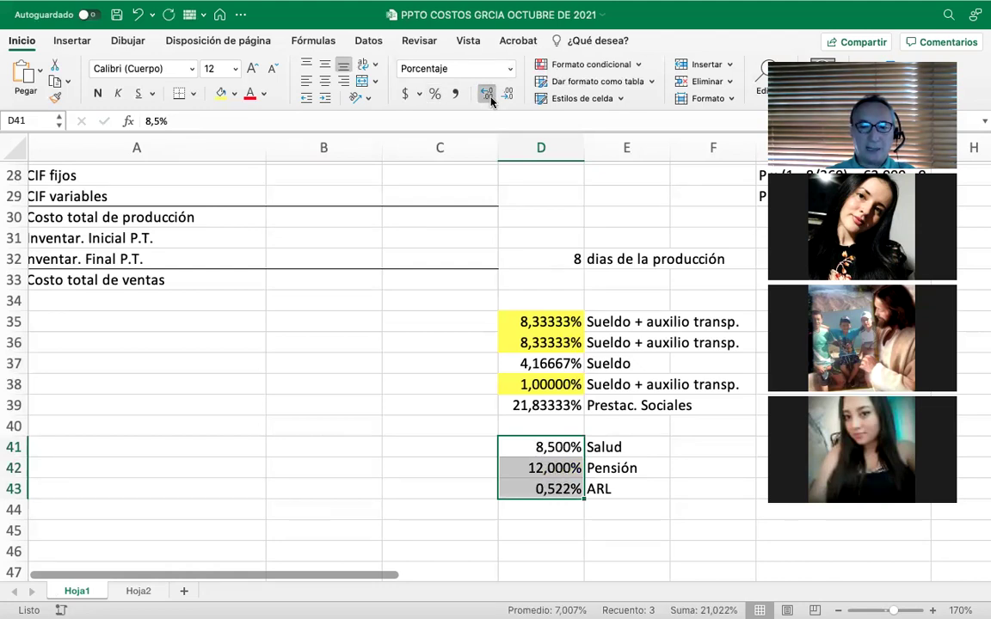
pyautogui.click(487, 95)
# Total the contribution rates D41:D43 in D44 with AutoSum
pyautogui.click(562, 511)
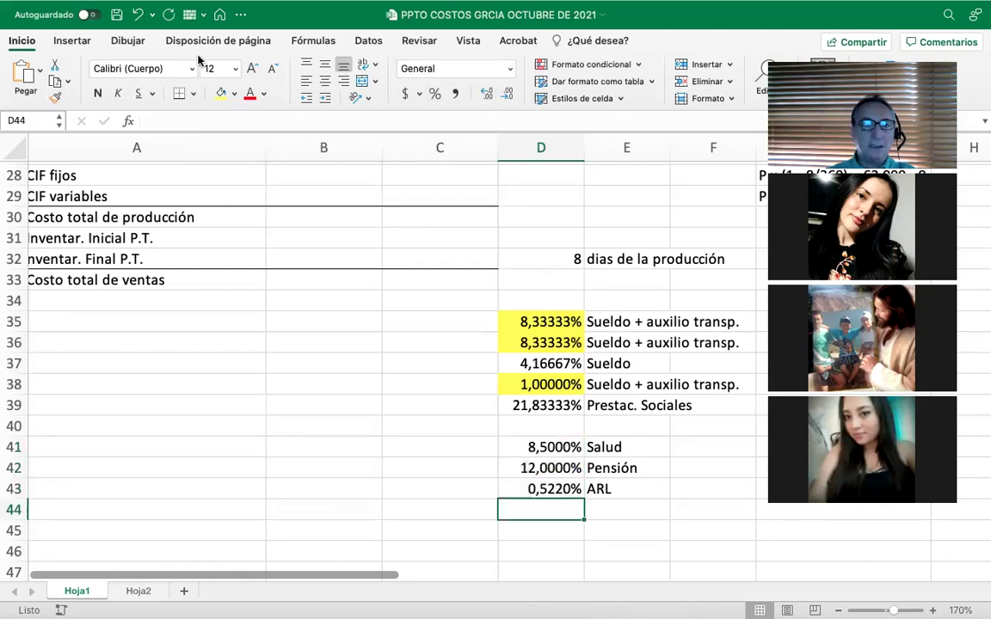
pyautogui.click(316, 39)
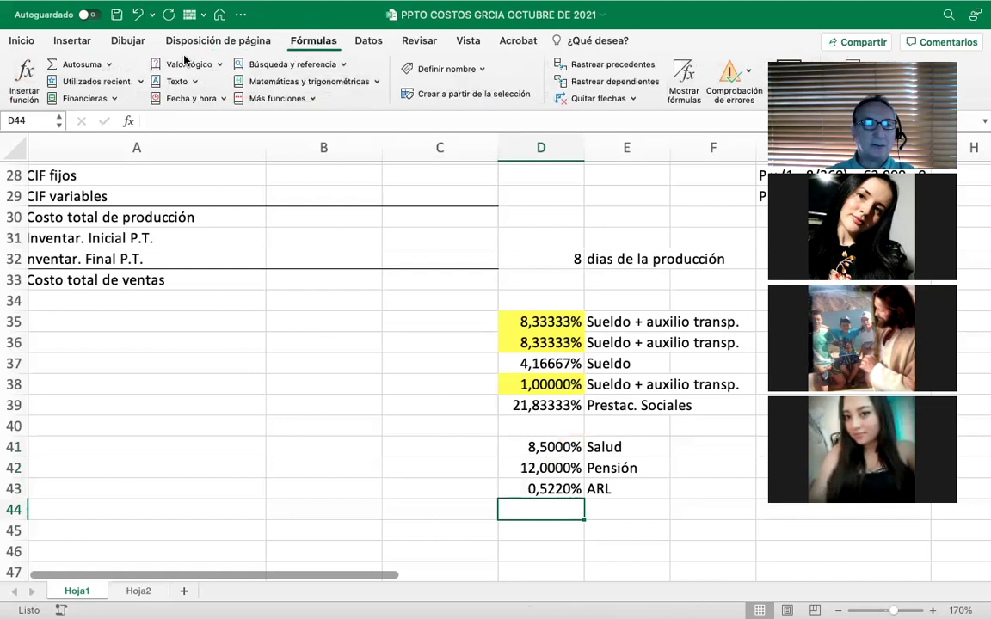
pyautogui.click(82, 64)
pyautogui.press('Return')
# Label the total in D44 "Aportes legales" in E44
pyautogui.press('Up')
pyautogui.press('Right')
pyautogui.write('Aportes')
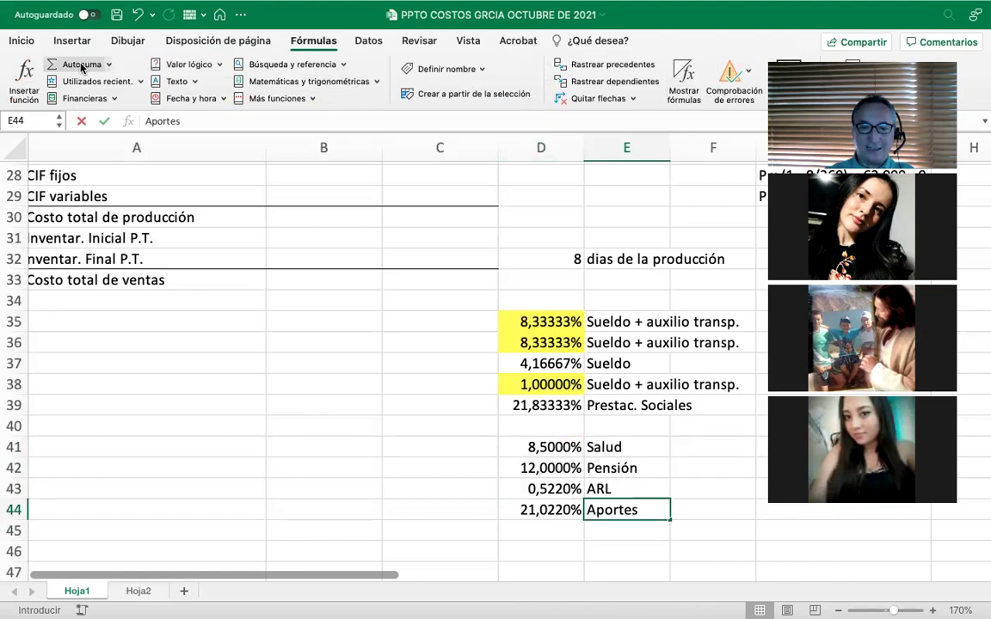
pyautogui.write(' legañ')
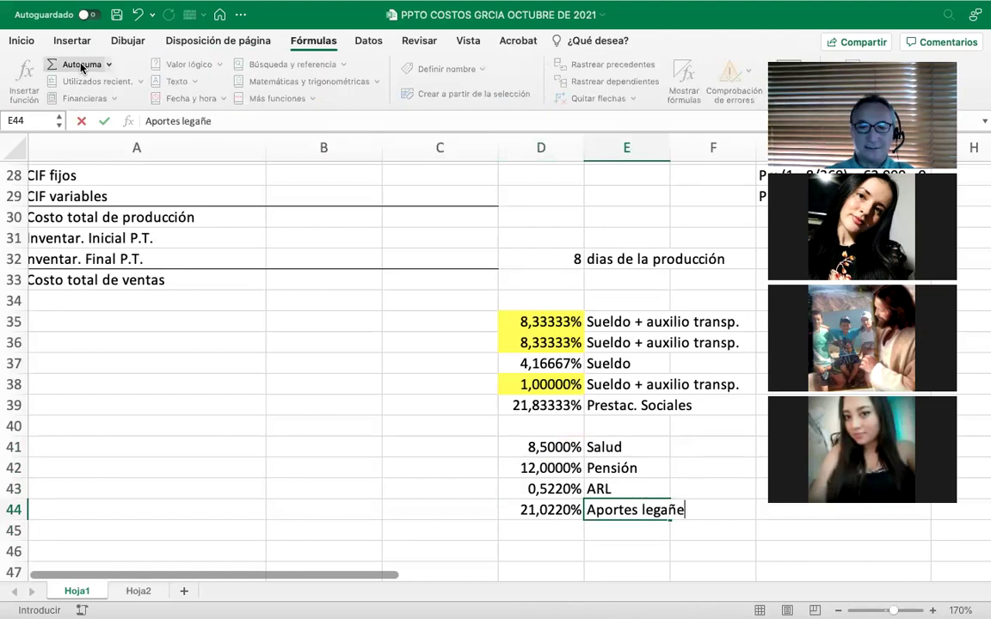
pyautogui.press('BackSpace')
pyautogui.write('les')
pyautogui.press('Return')
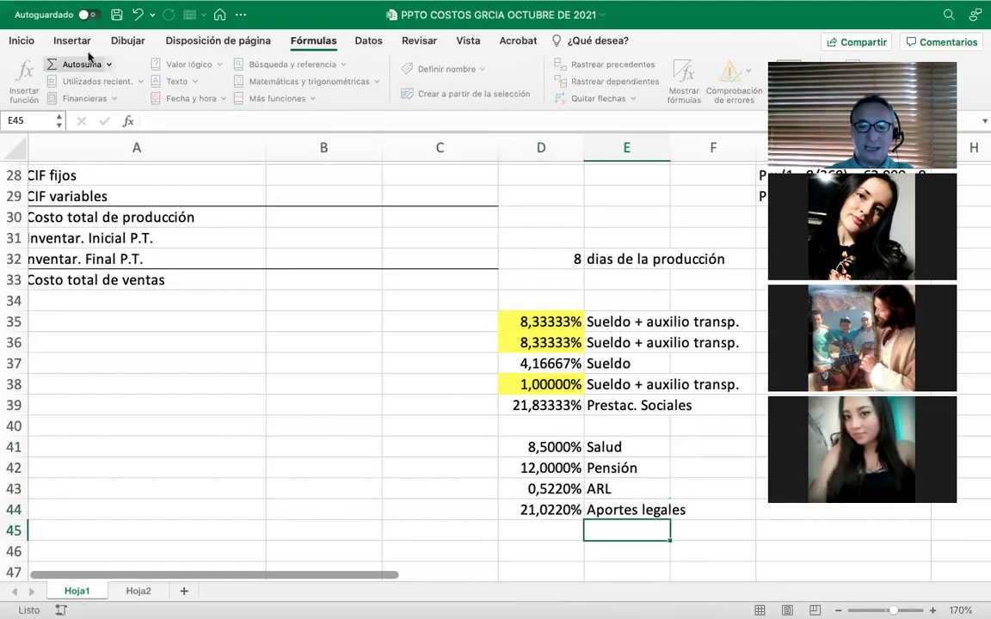
# Enter 4% in F41 and in F42, beside the Salud and Pensión contribution rates
pyautogui.scroll(-2, 496, 408)
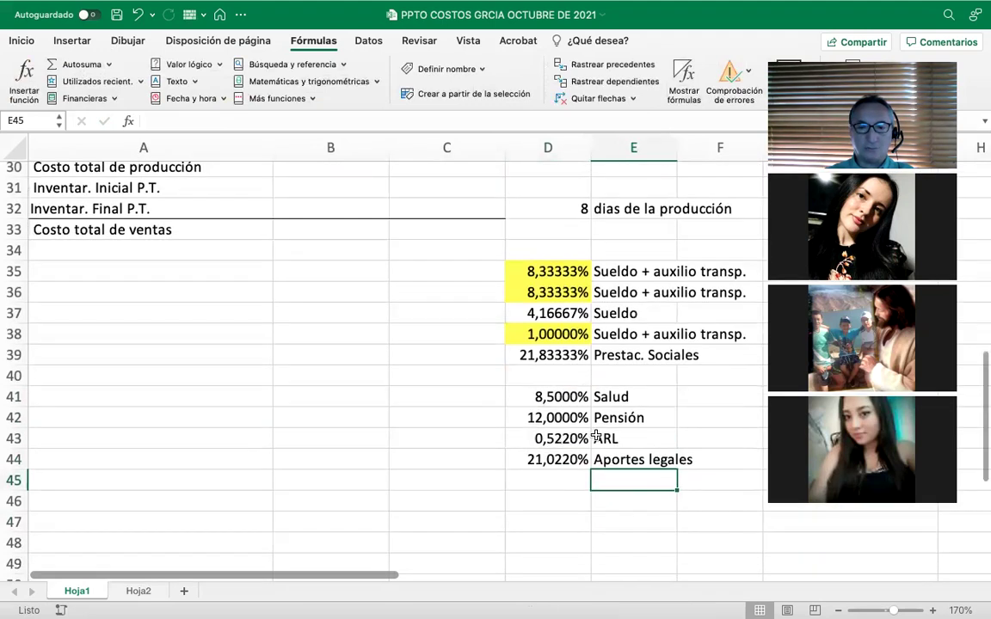
pyautogui.hscroll(3, 599, 405)
pyautogui.scroll(-1, 599, 404)
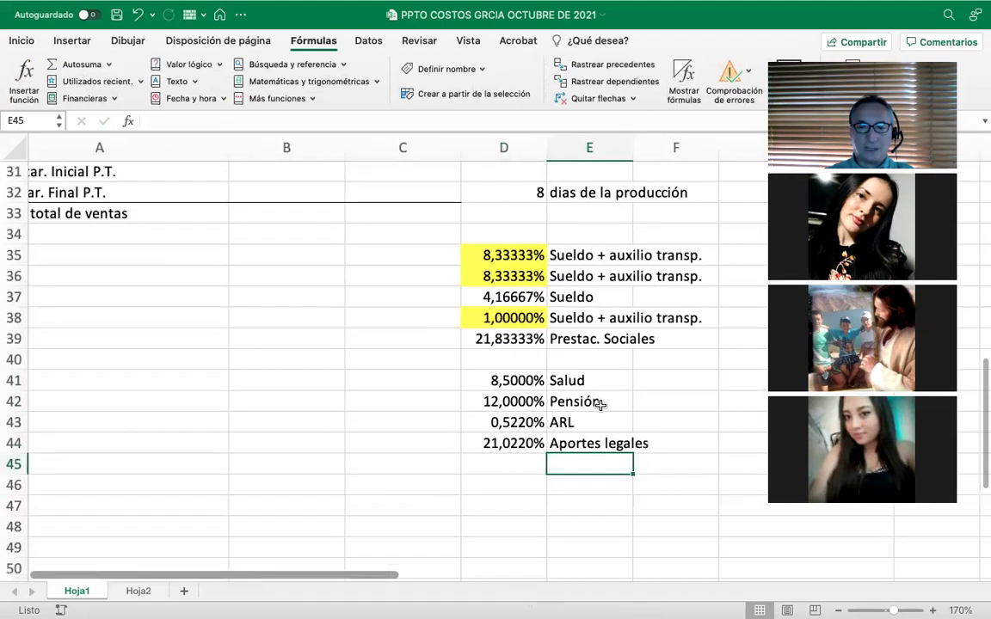
pyautogui.click(608, 378)
pyautogui.write('4%')
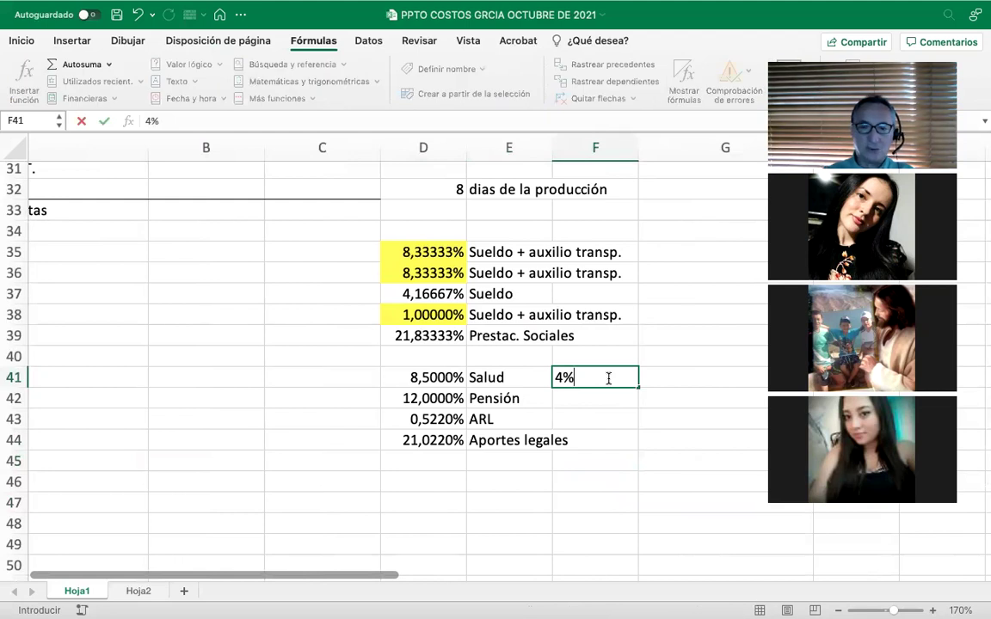
pyautogui.press('Return')
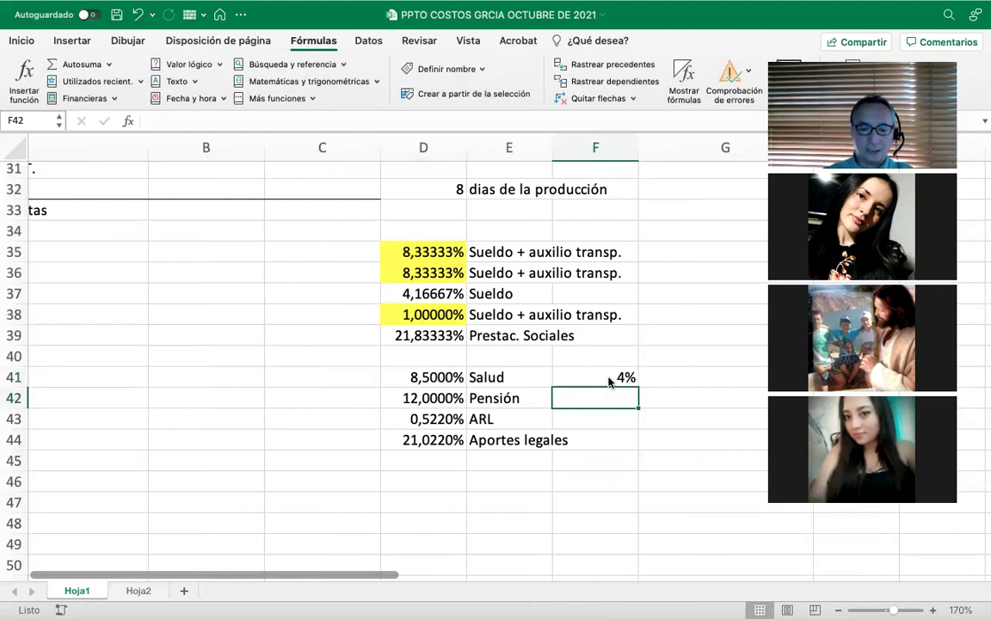
pyautogui.write('4%')
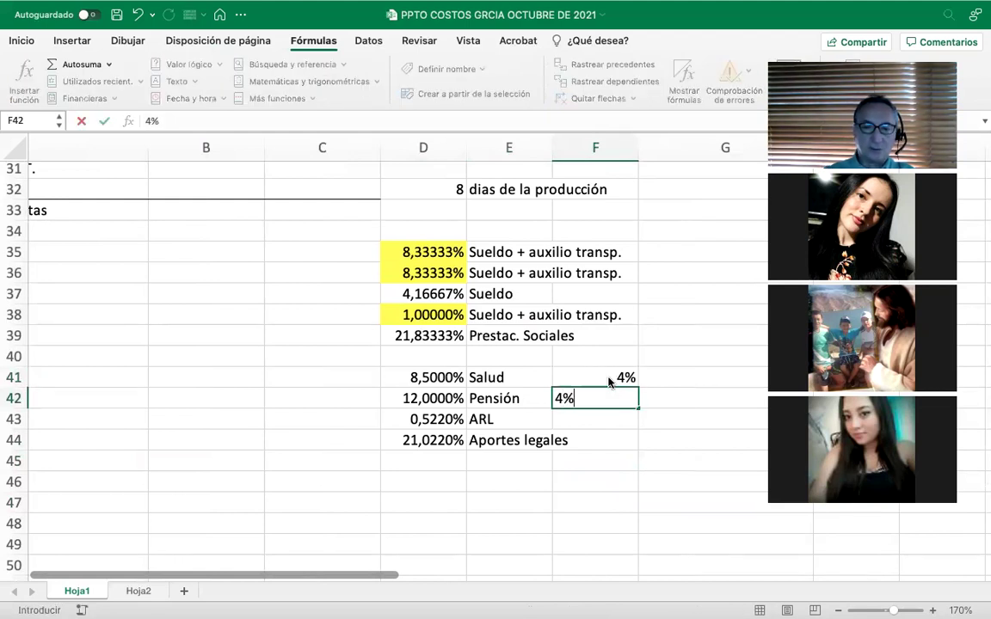
pyautogui.press('Return')
# Label the 4% rates "Empleado" in G41
pyautogui.click(666, 385)
pyautogui.moveTo(666, 385); pyautogui.dragTo(665, 395)
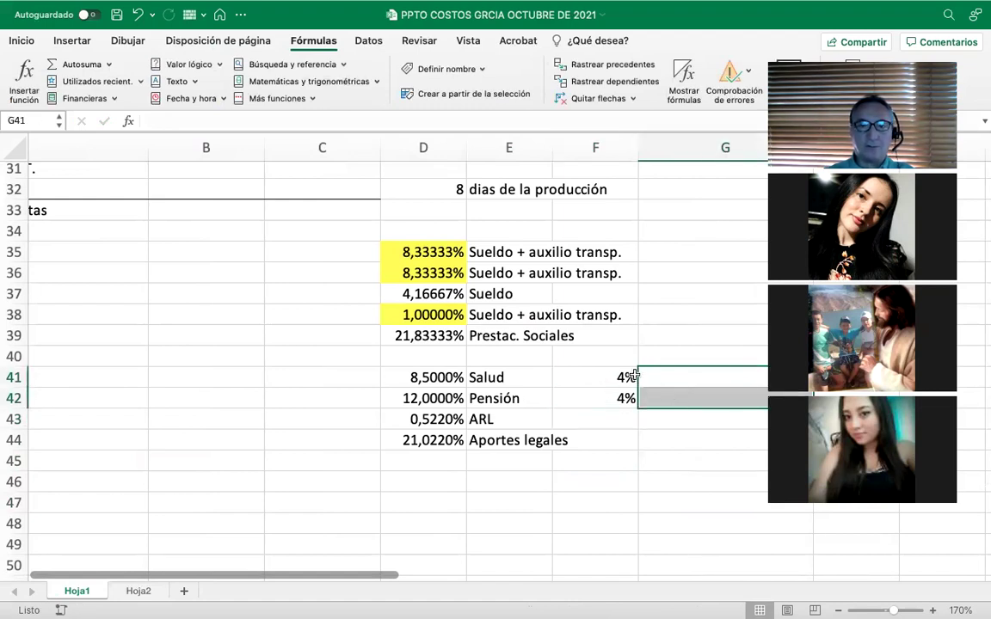
pyautogui.write('Empelado')
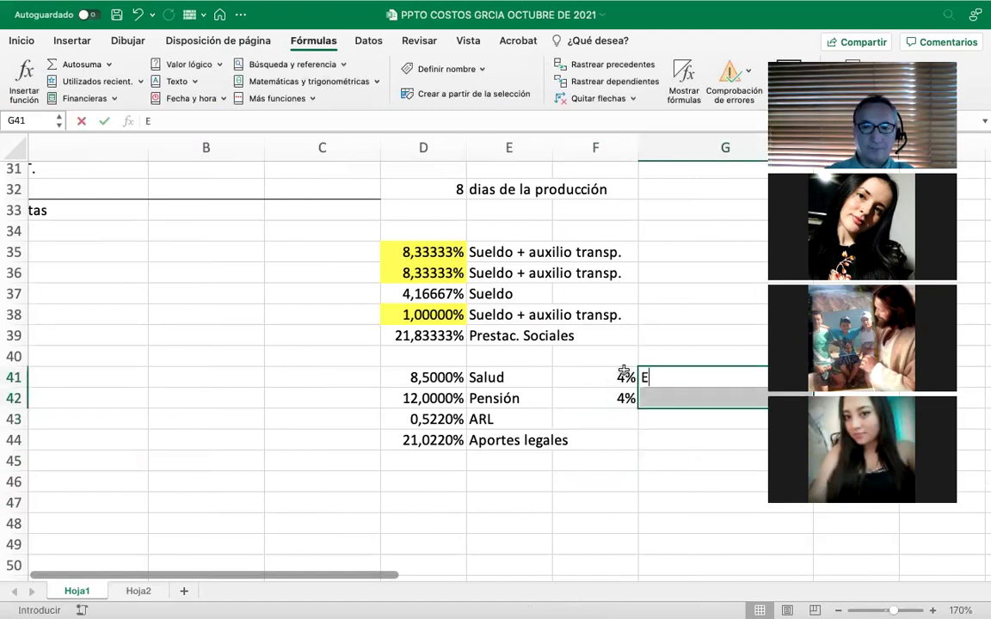
pyautogui.press('BackSpace')
pyautogui.press('BackSpace')
pyautogui.press('BackSpace')
pyautogui.press('BackSpace')
pyautogui.press('BackSpace')
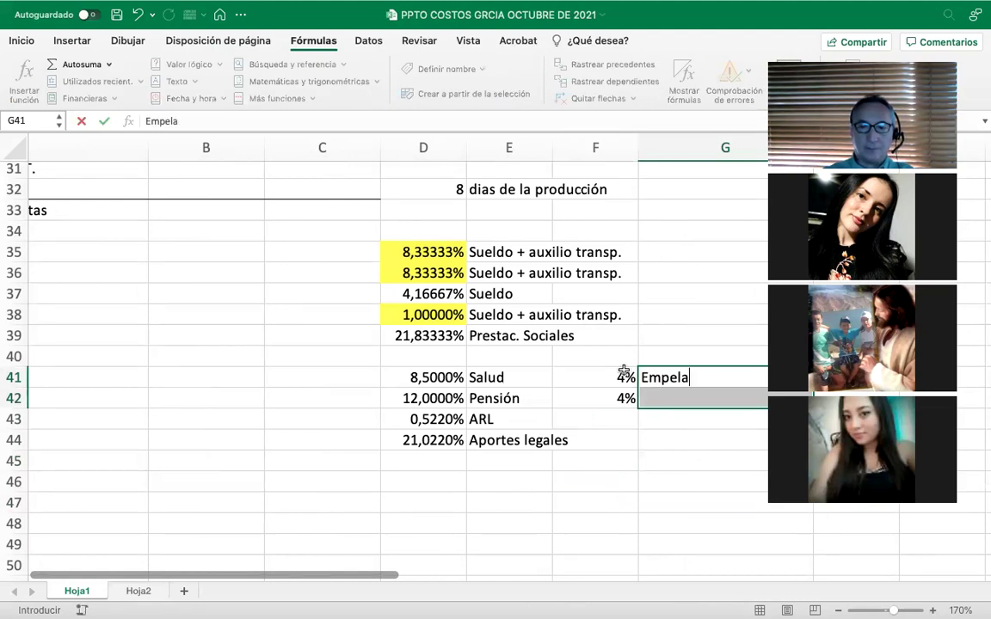
pyautogui.write('leado')
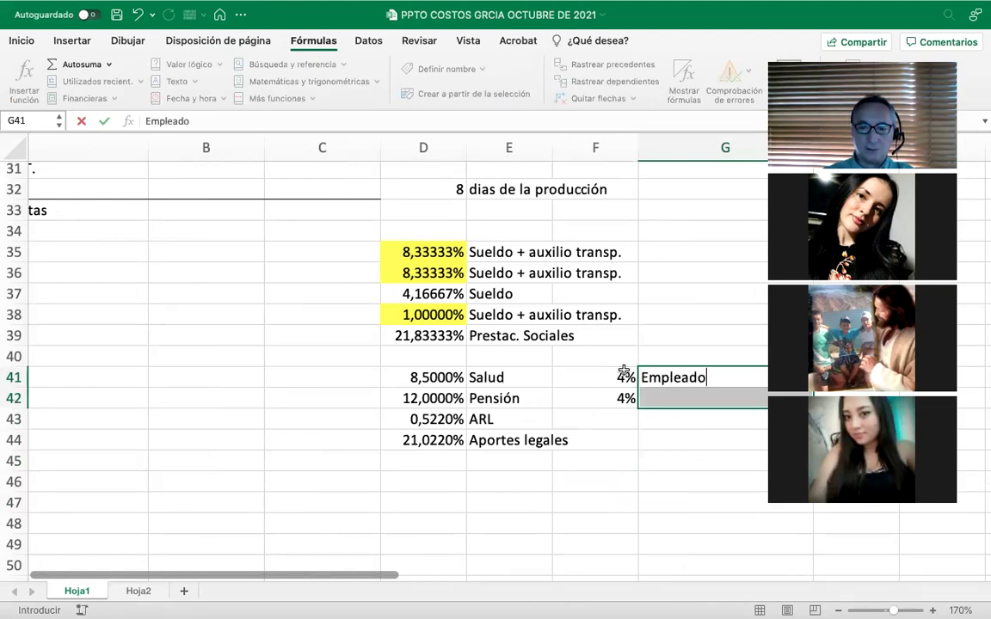
pyautogui.press('Return')
# Merge and center G41:G42 and align the "Empleado" label to the vertical middle
pyautogui.press('Down')
pyautogui.press('Up')
pyautogui.press('Up')
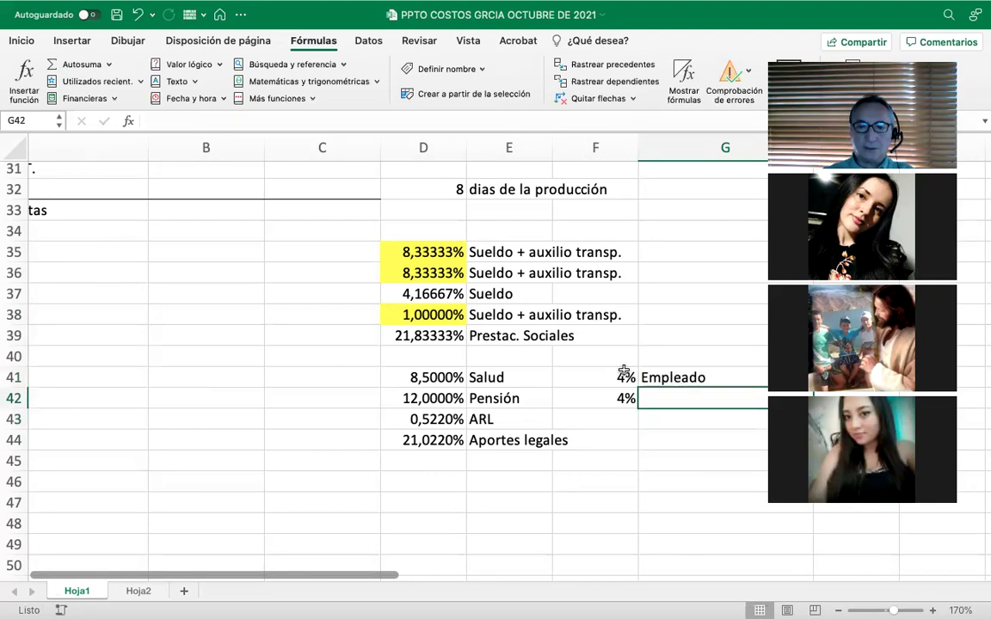
pyautogui.hotkey('shift', 'Down')
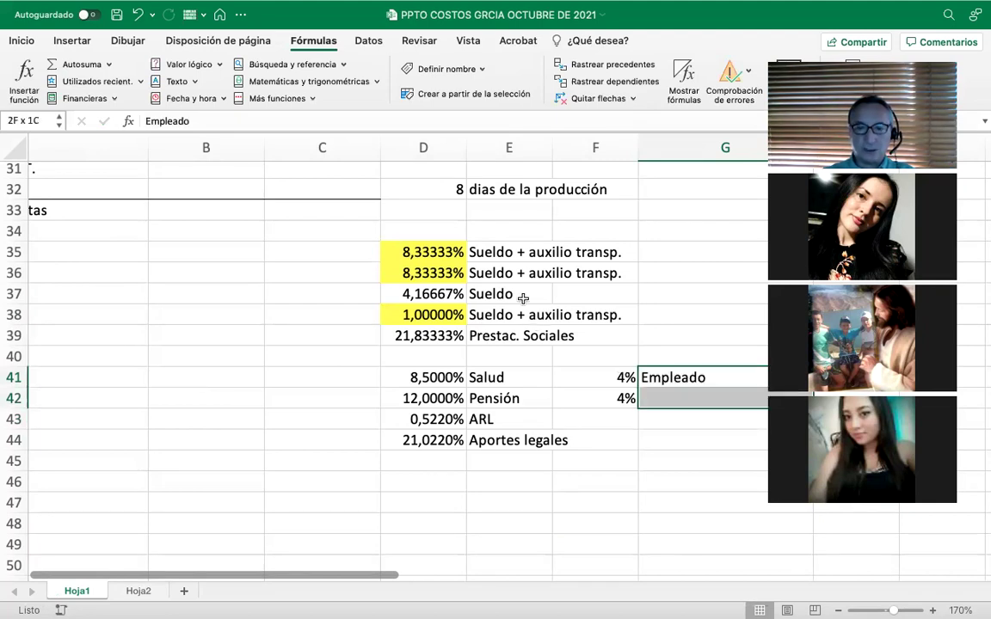
pyautogui.click(70, 43)
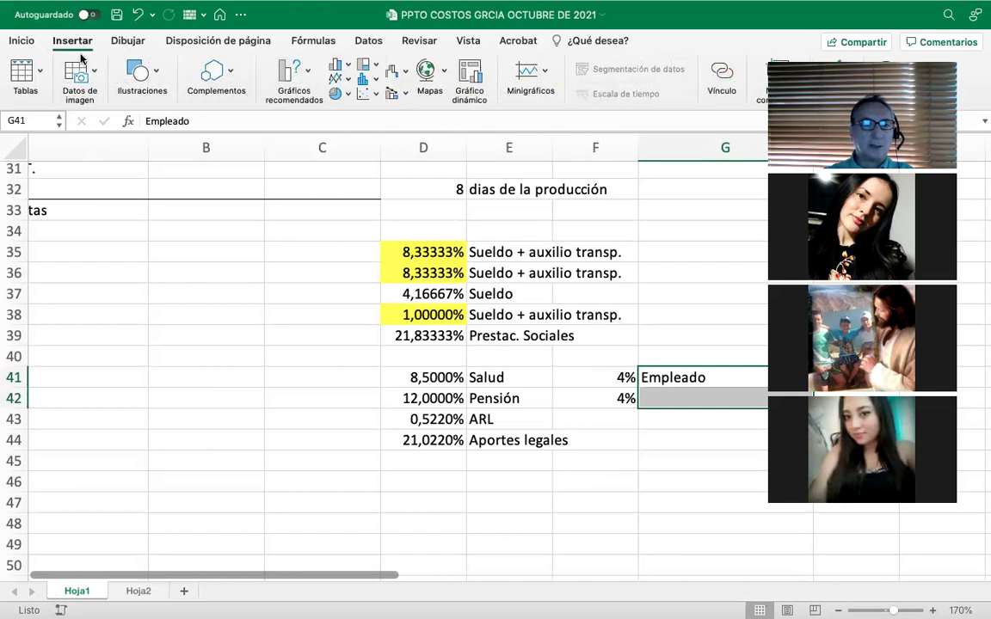
pyautogui.click(20, 43)
pyautogui.click(362, 81)
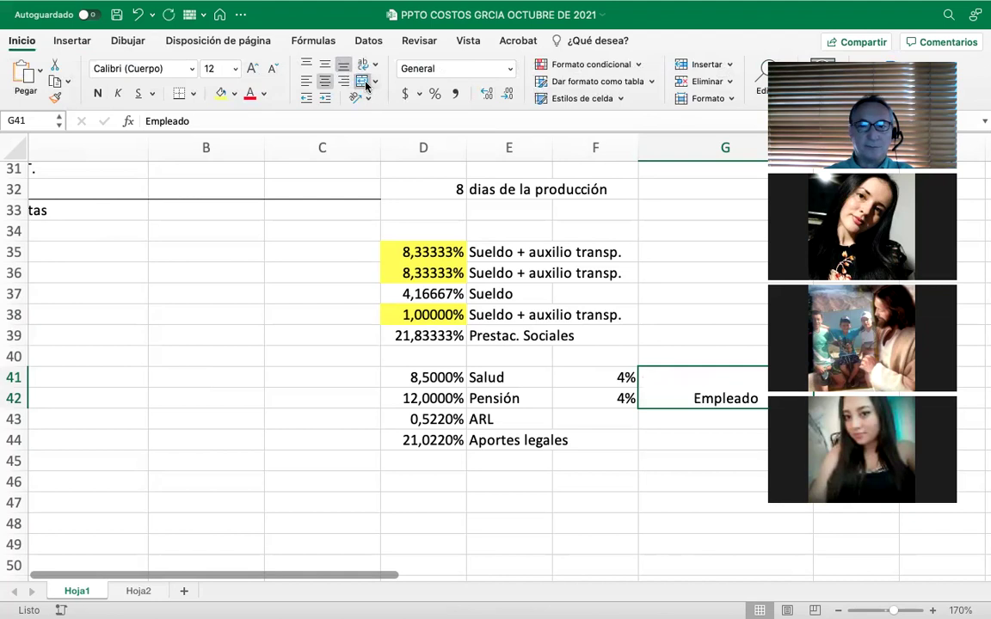
pyautogui.click(324, 64)
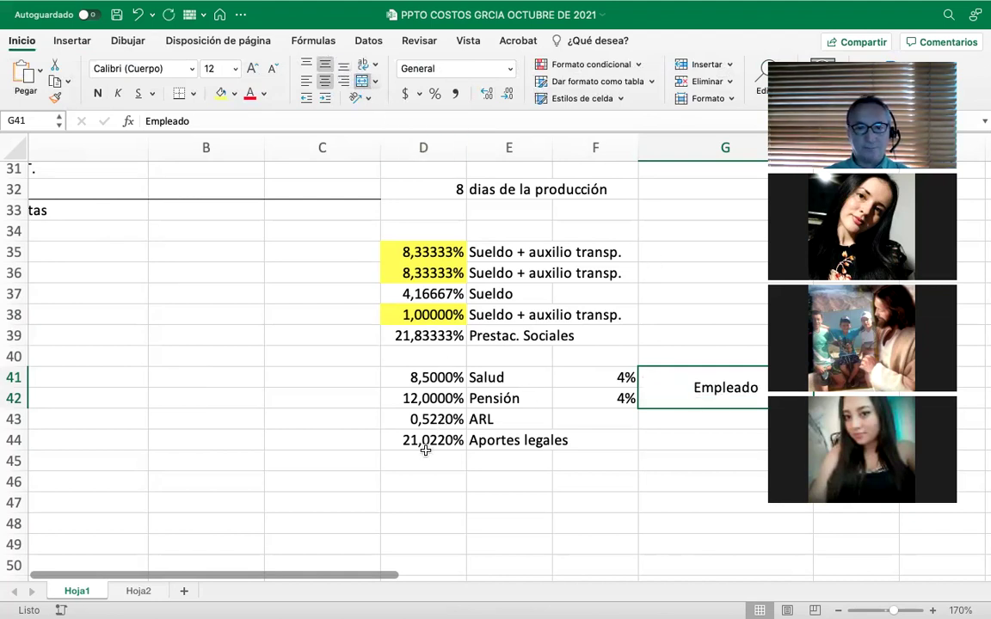
# Enter the label "Caja de compensac." in E46, below the legal contributions block
pyautogui.scroll(-2, 425, 450)
pyautogui.click(459, 439)
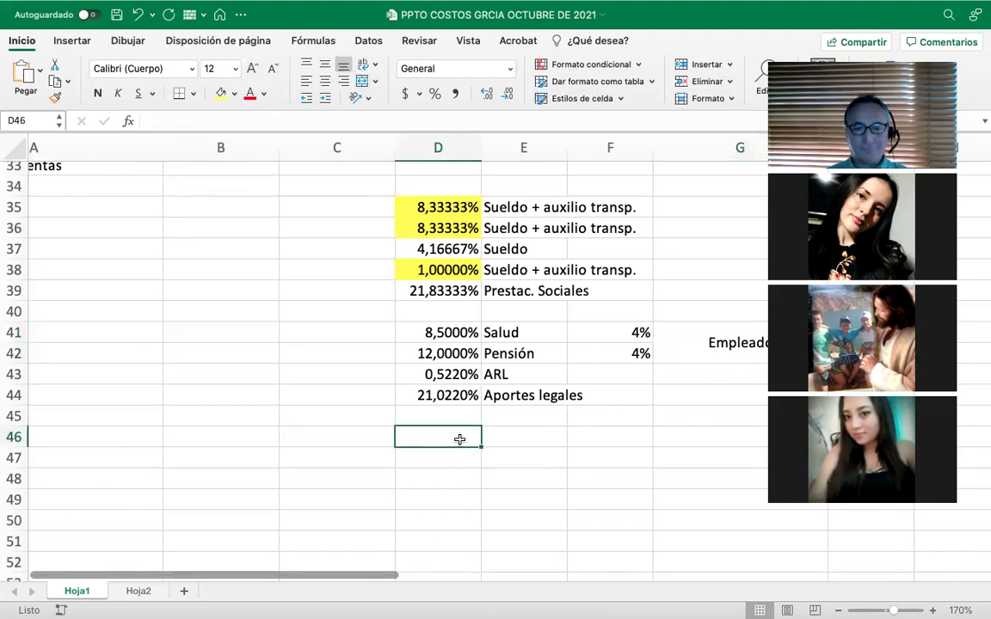
pyautogui.press('Right')
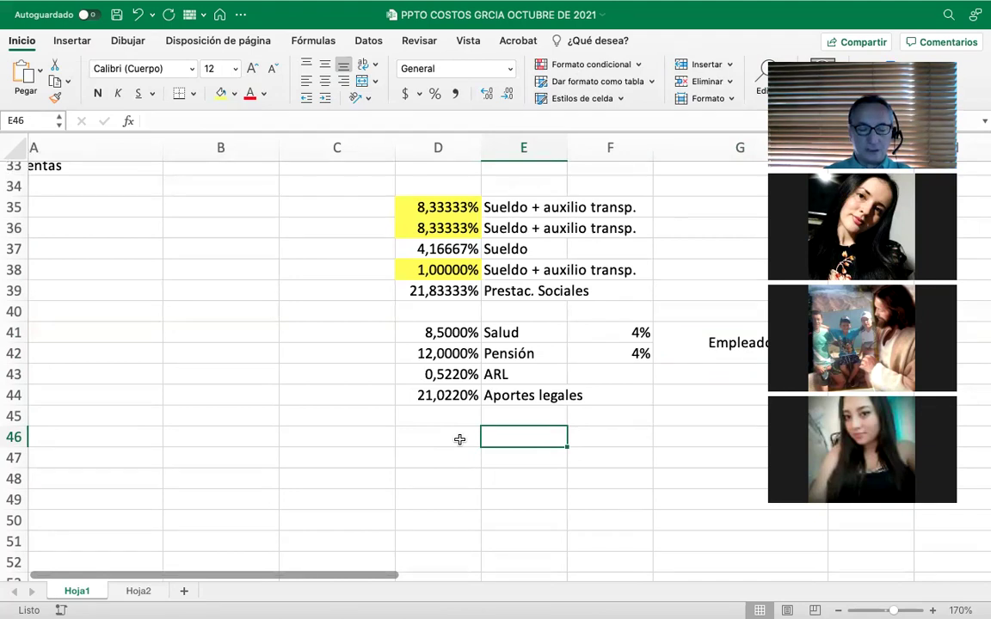
pyautogui.write('Caja de ')
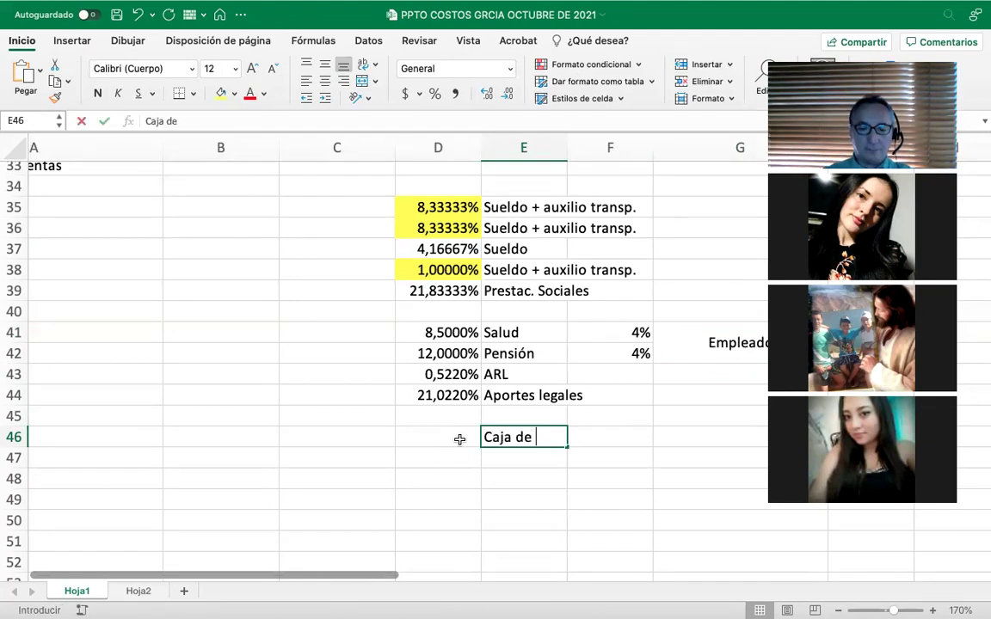
pyautogui.write('compens')
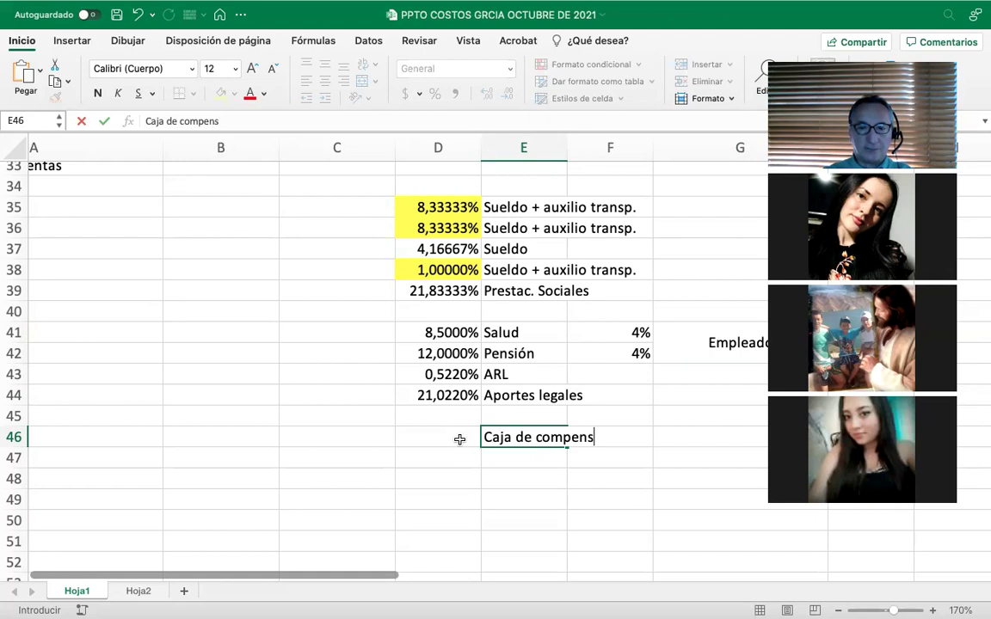
pyautogui.write('ac.')
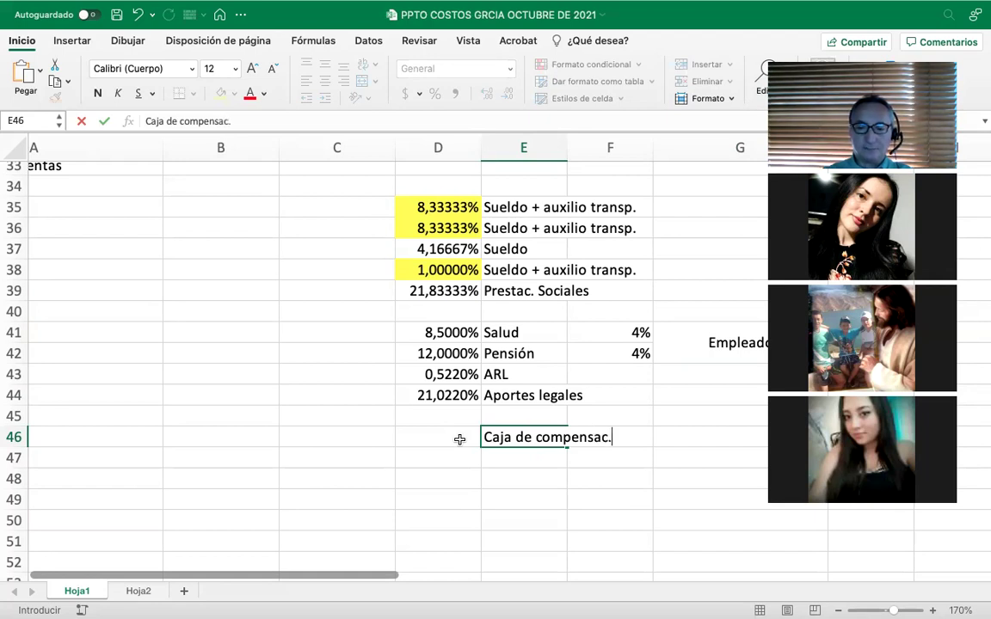
pyautogui.press('Return')
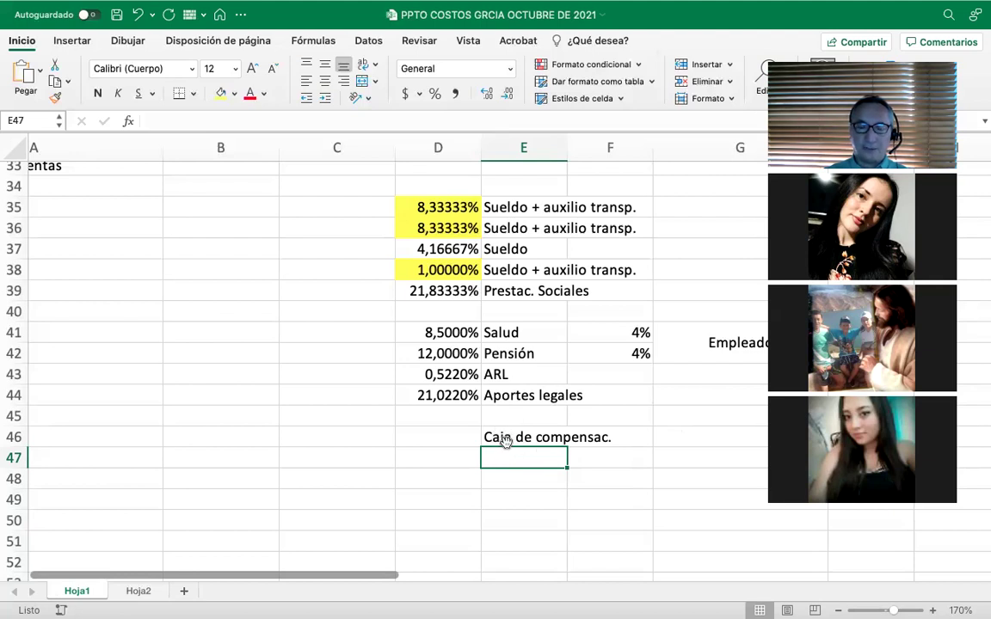
# Enter the rate 4% for Caja de compensac. in D46
pyautogui.click(516, 355)
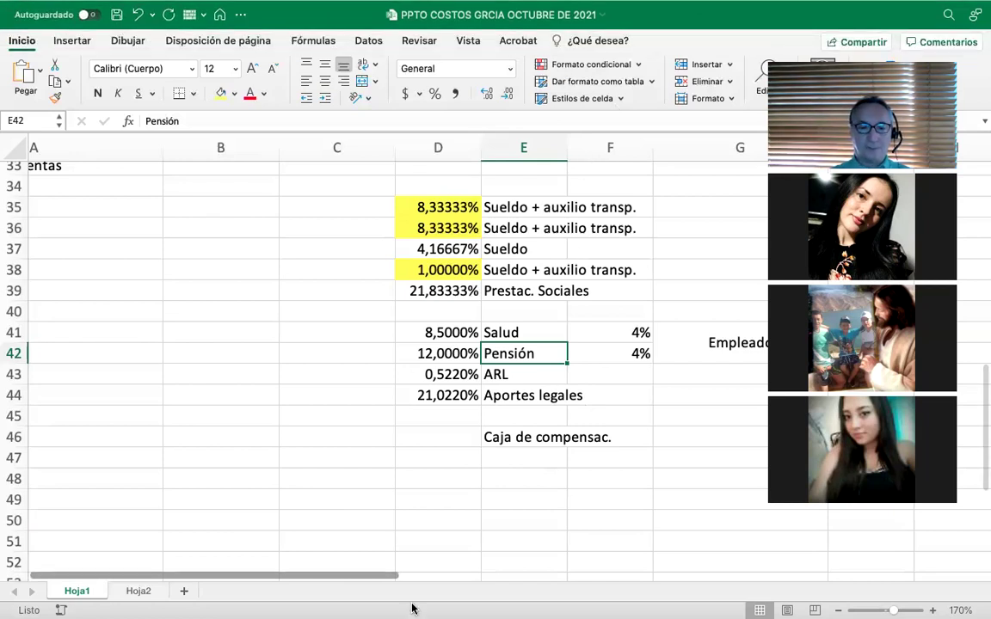
pyautogui.click(410, 480)
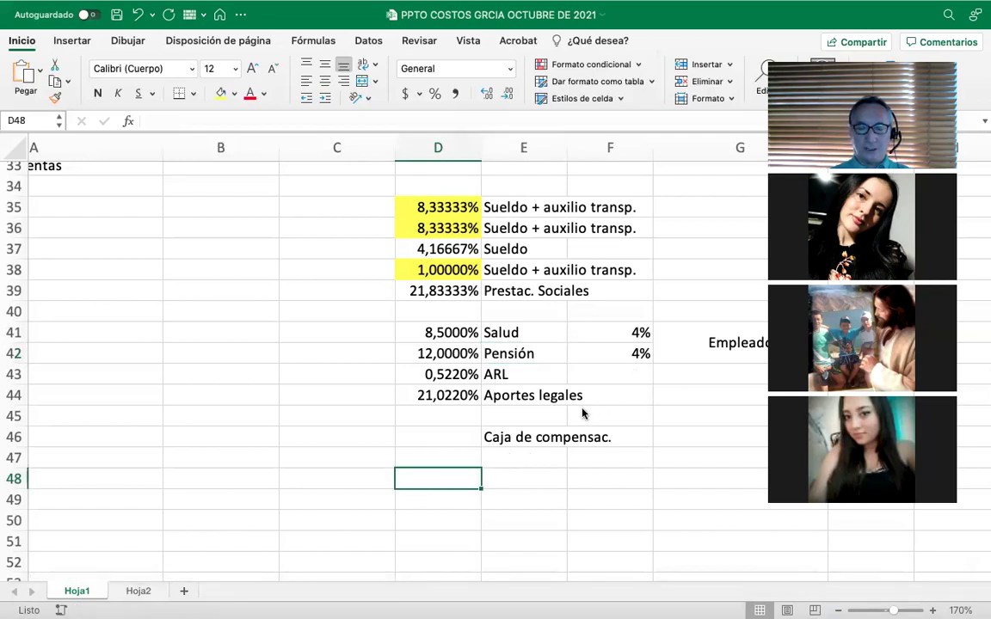
pyautogui.click(442, 441)
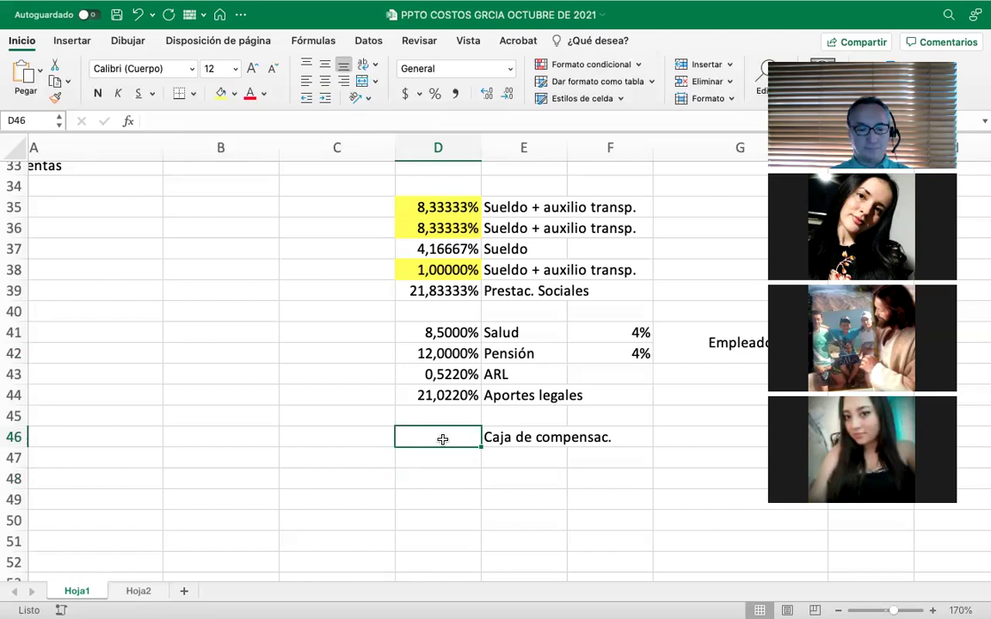
pyautogui.write('$5')
pyautogui.press('BackSpace')
pyautogui.press('BackSpace')
pyautogui.write('4%')
pyautogui.press('Return')
# Add the ICBF contribution in row 47, with its label in E47 and 3% in D47
pyautogui.press('Right')
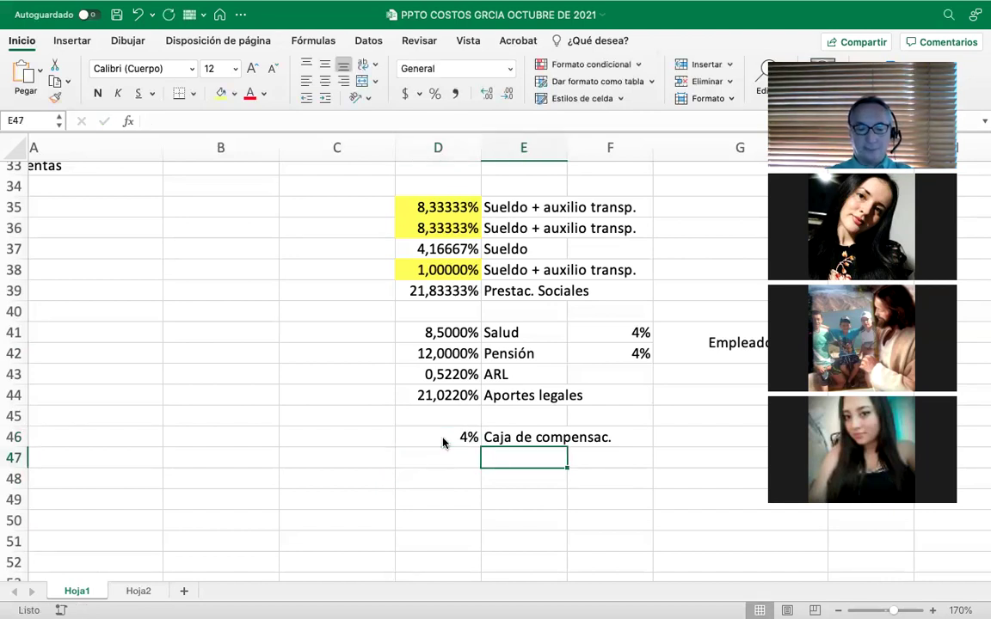
pyautogui.write('ICBF')
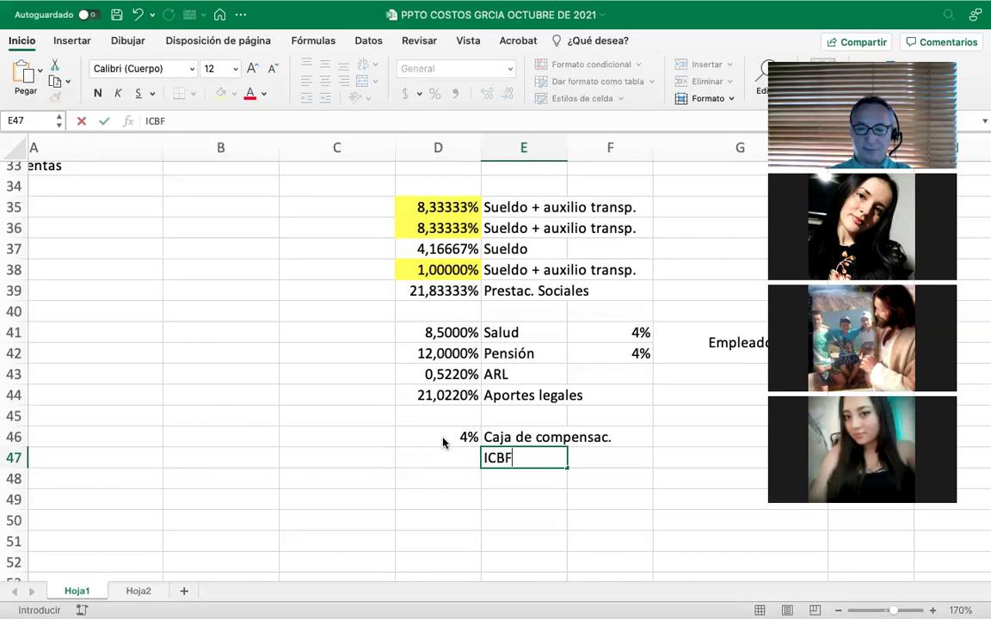
pyautogui.press('Return')
pyautogui.press('Up')
pyautogui.press('Left')
pyautogui.write('3%')
pyautogui.press('Return')
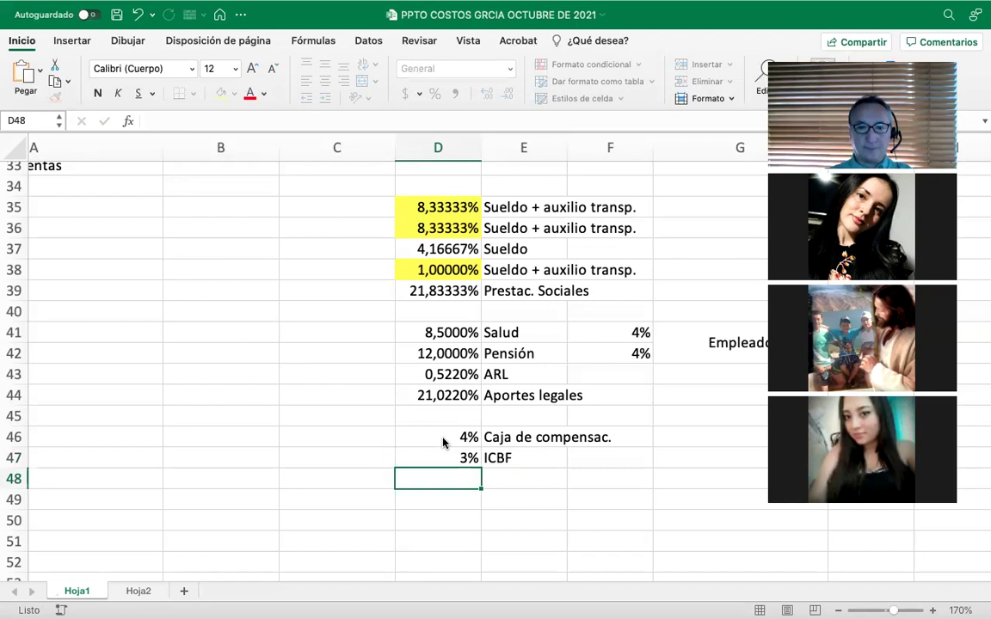
# Add the SENA contribution in row 48, with its label in E48 and 2% in D48
pyautogui.press('Right')
pyautogui.write('SENA')
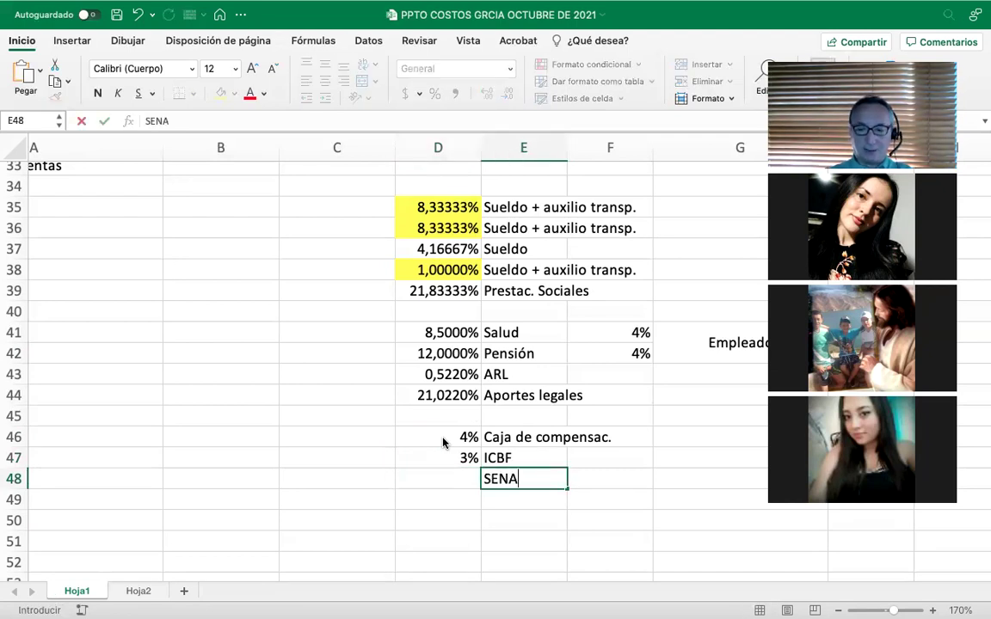
pyautogui.press('Return')
pyautogui.press('Up')
pyautogui.press('Left')
pyautogui.write('2%')
pyautogui.press('Return')
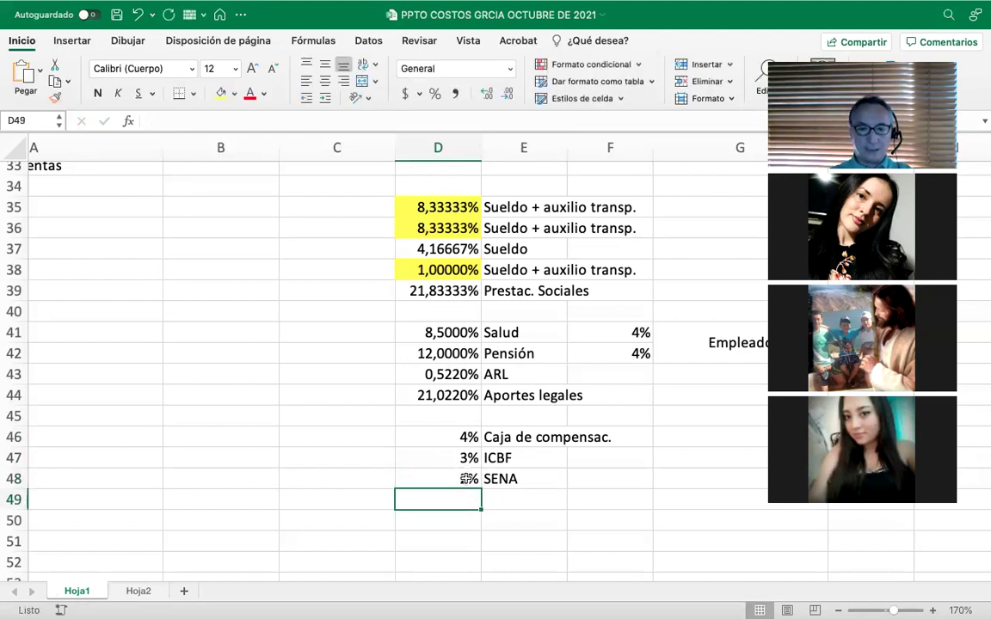
# Total the rates D46:D48 in D49 with AutoSum
pyautogui.click(305, 41)
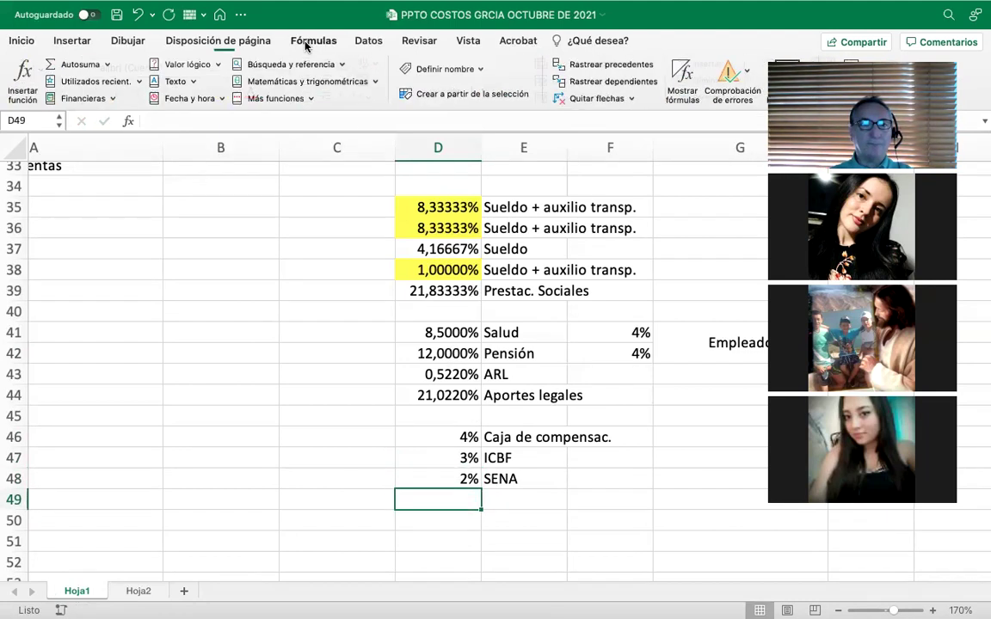
pyautogui.click(95, 66)
pyautogui.press('Return')
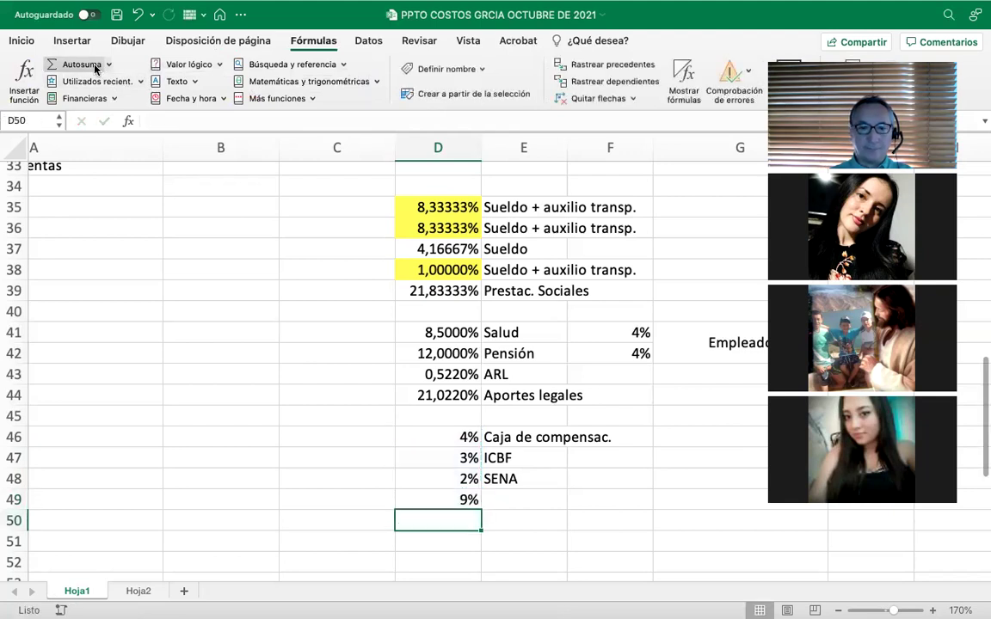
# Label the total in D49 "Aportes parafiscales" in E49
pyautogui.press('Up')
pyautogui.press('Right')
pyautogui.write('Apor')
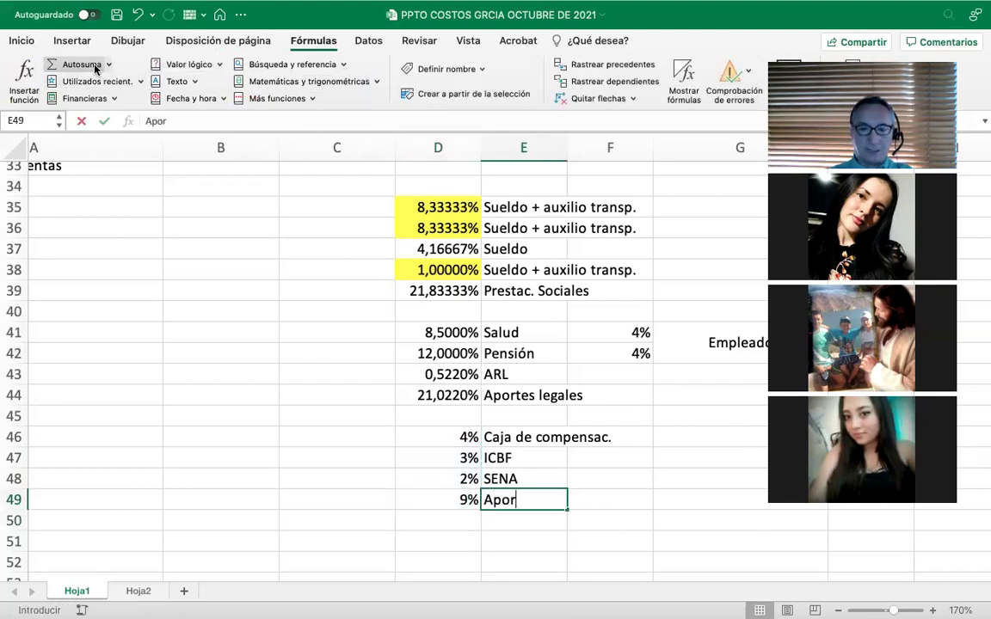
pyautogui.write('tes para')
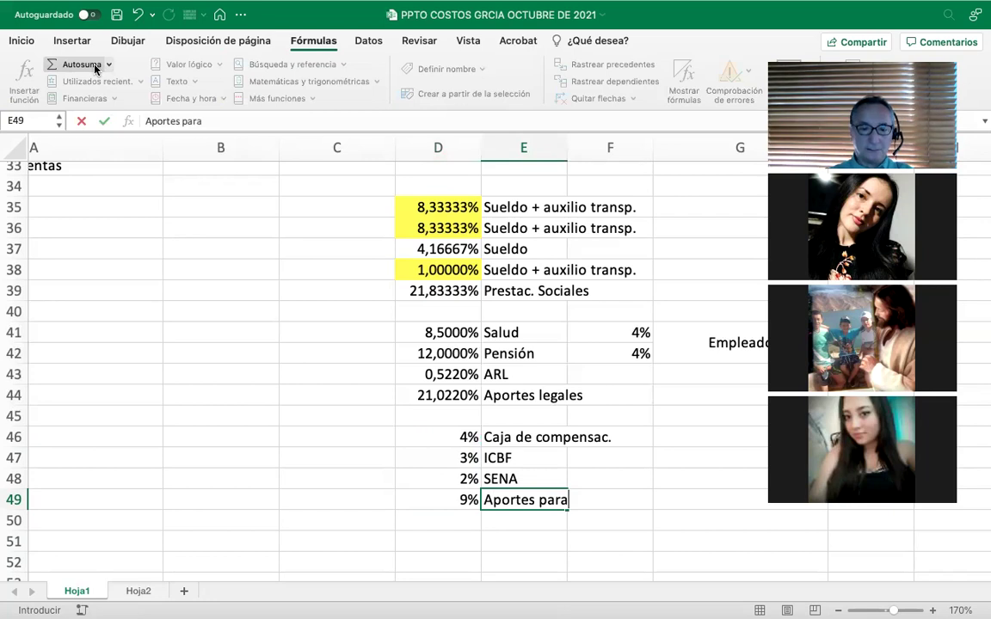
pyautogui.write('fiscales')
pyautogui.press('Return')
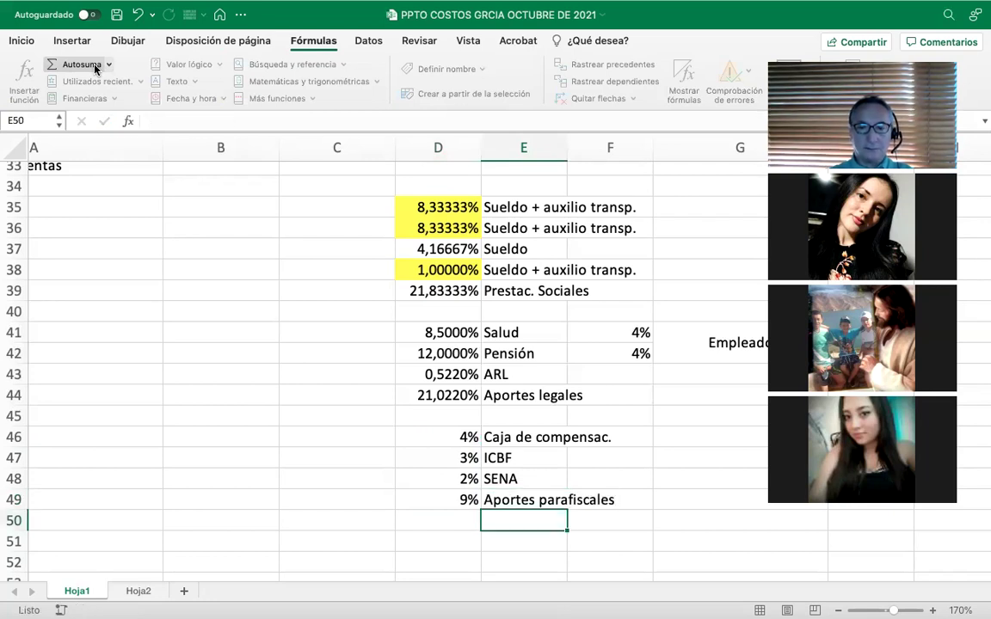
# Enter the label "Dotación" in E51, below the parafiscal contributions block
pyautogui.scroll(-3, 331, 215)
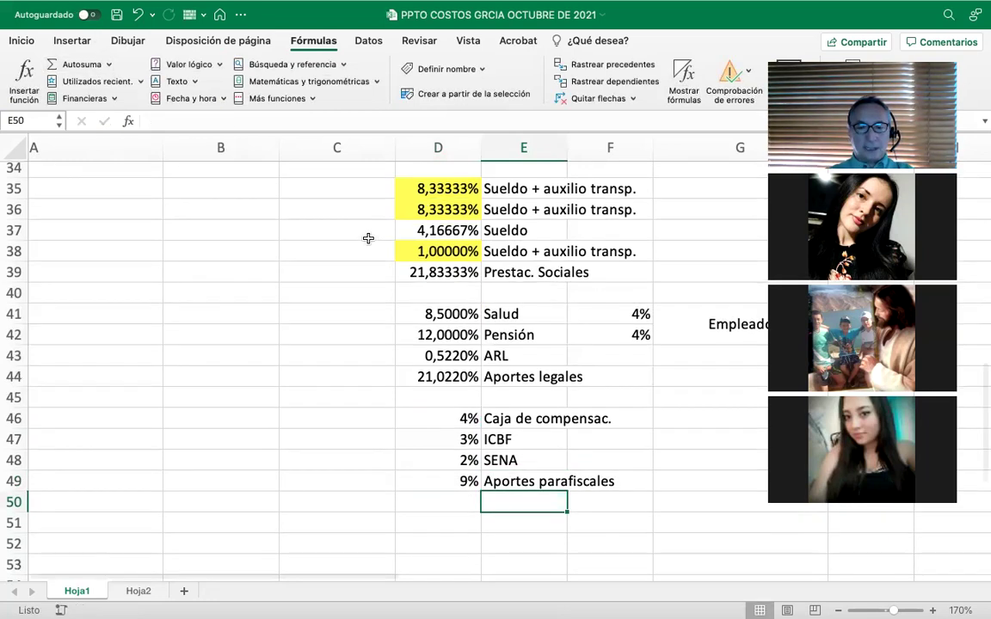
pyautogui.click(506, 453)
pyautogui.write('Di')
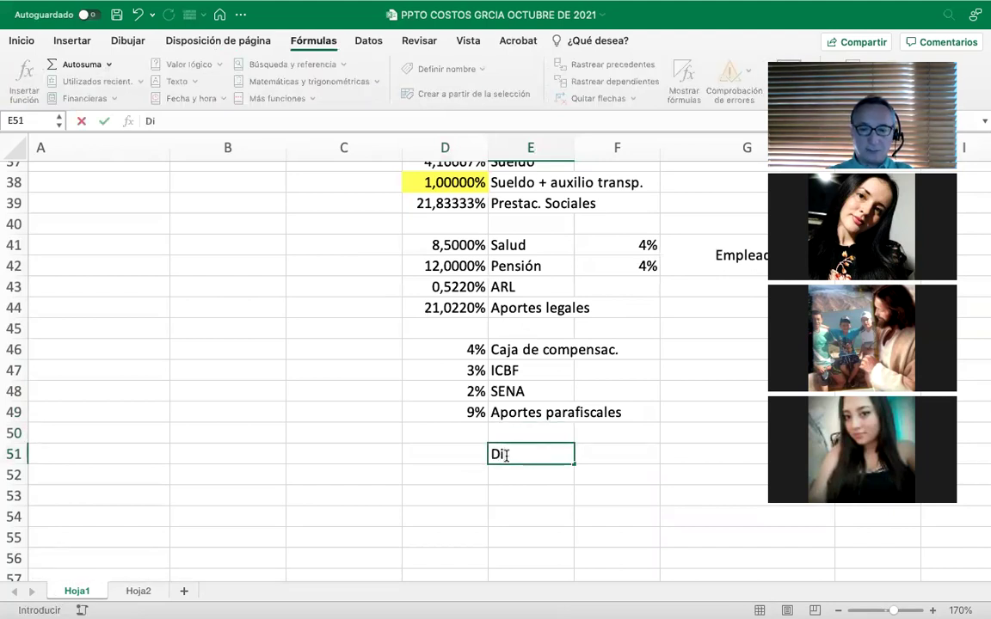
pyautogui.press('BackSpace')
pyautogui.write('ot')
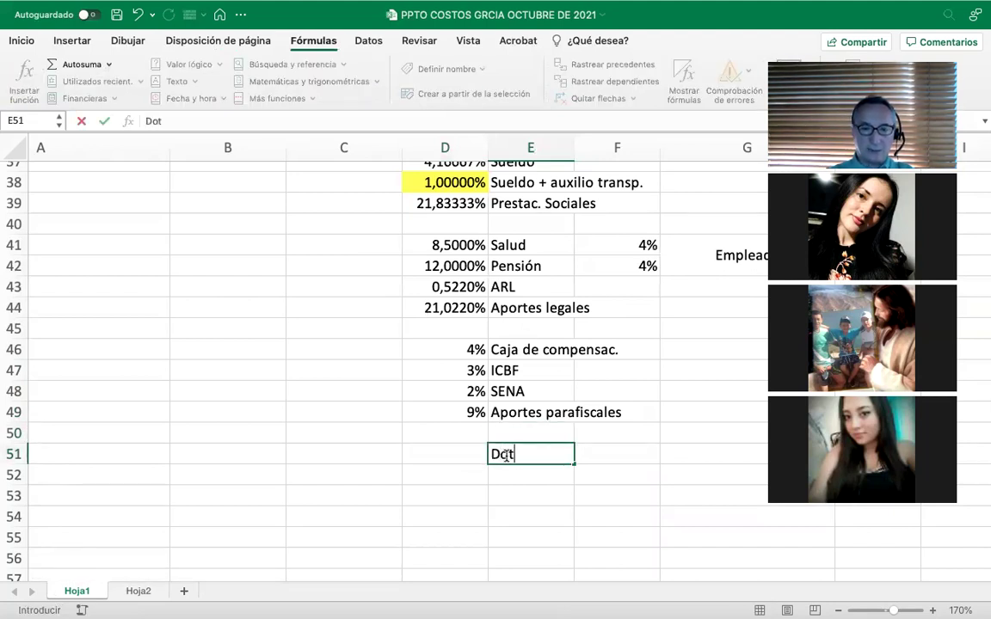
pyautogui.write('ación')
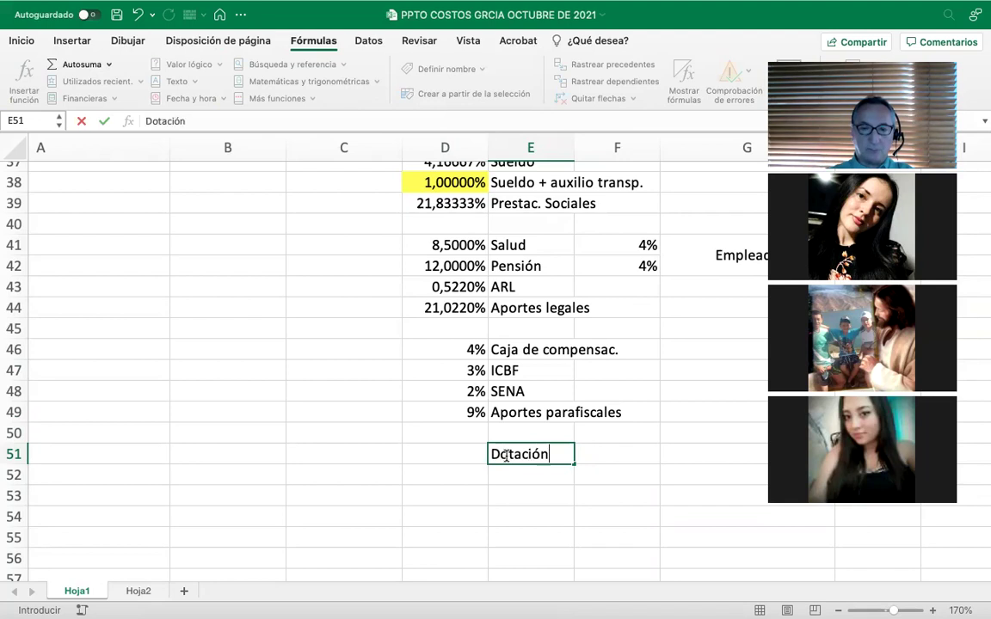
pyautogui.press('Return')
# Calculate the Dotación rate in D51 with the formula =70/1000
pyautogui.press('Up')
pyautogui.press('Left')
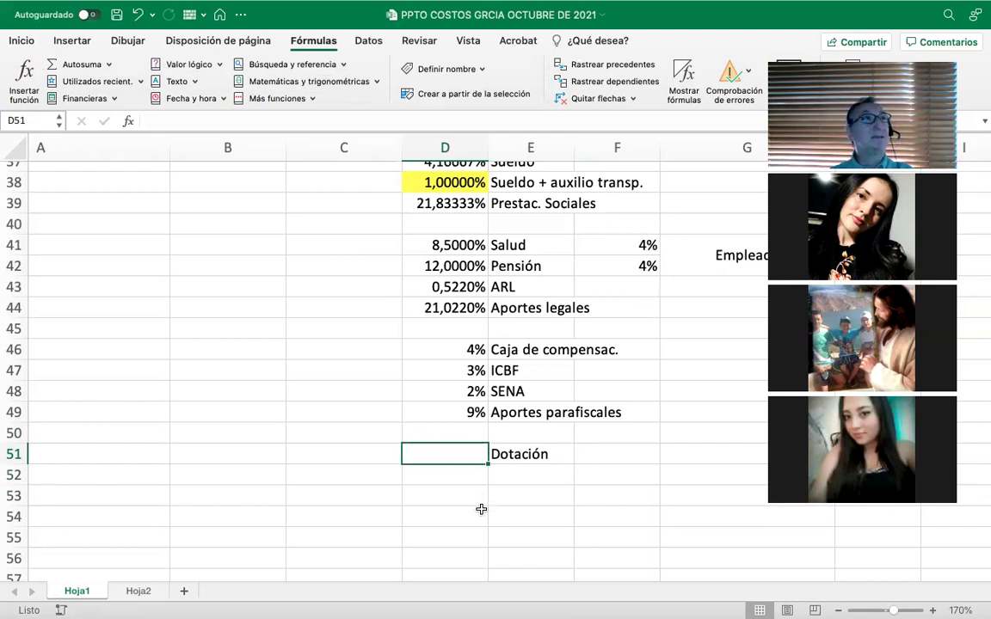
pyautogui.write('=')
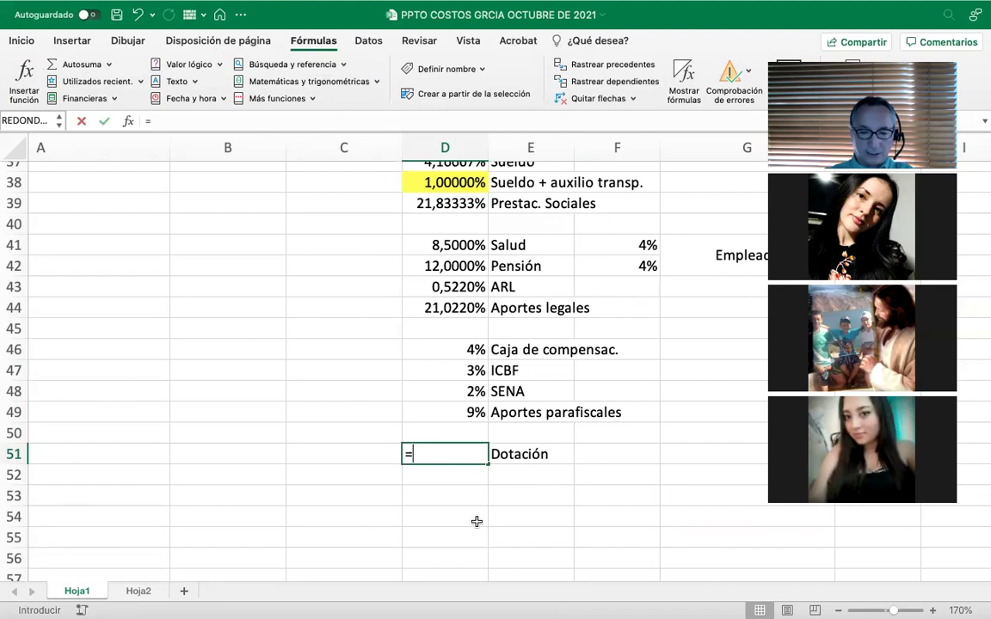
pyautogui.write('70/1000')
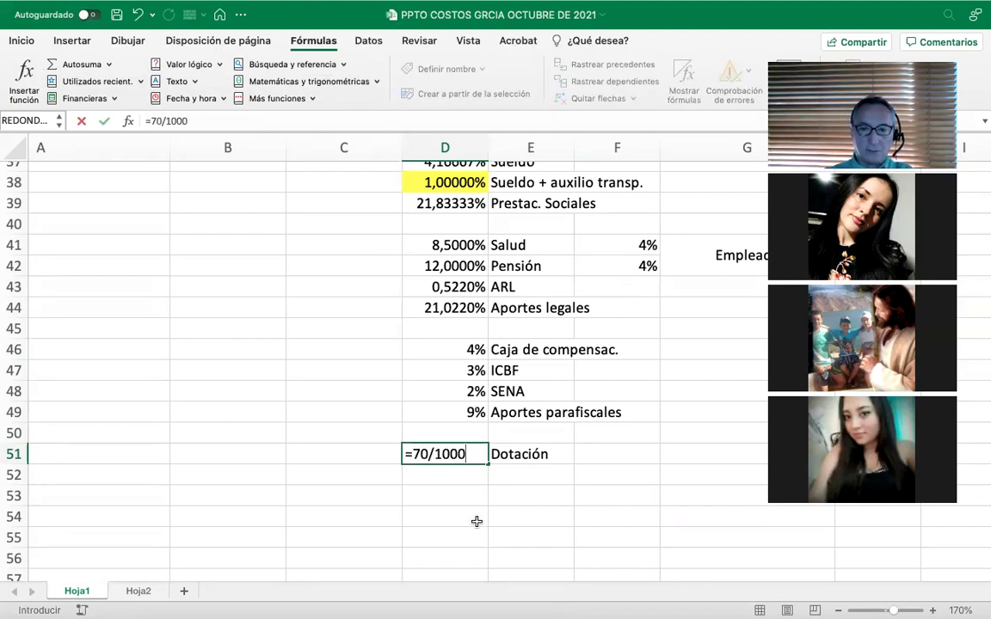
pyautogui.press('Return')
pyautogui.press('Up')
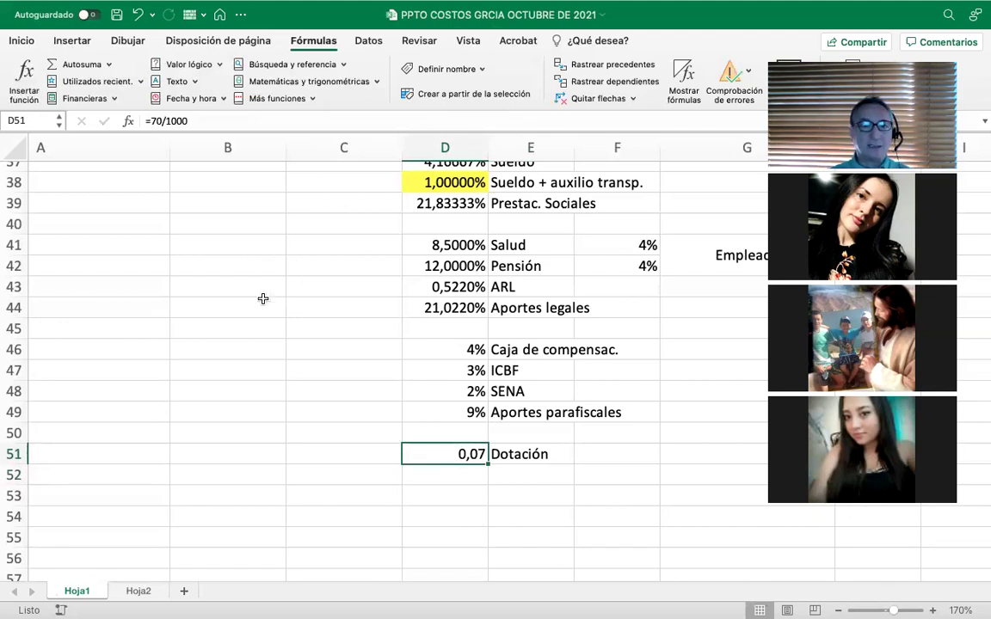
# Format the Dotación rate in D51 as a percentage with two decimals
pyautogui.click(21, 43)
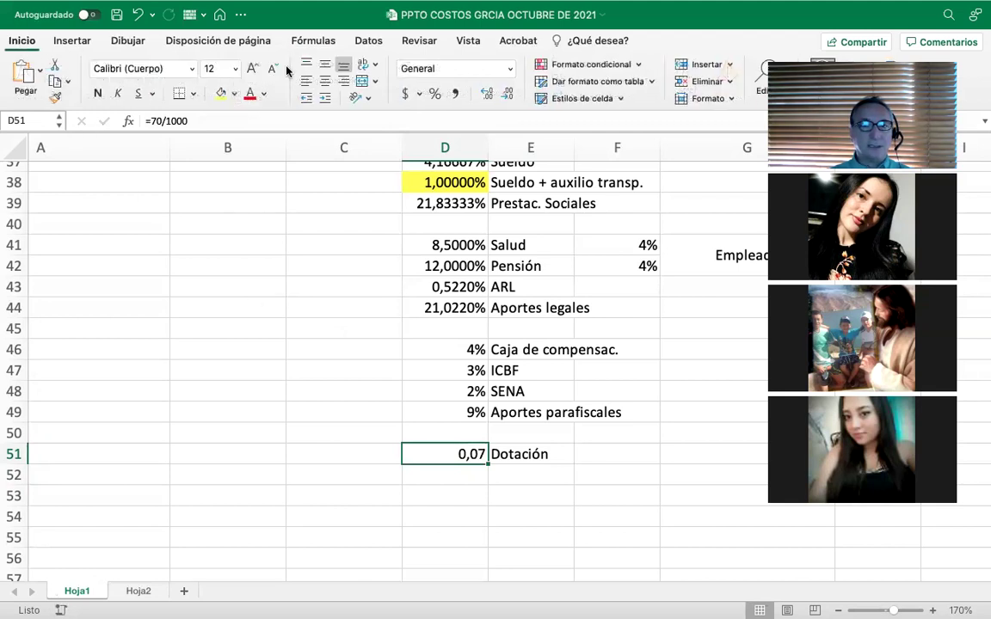
pyautogui.click(435, 94)
pyautogui.click(486, 95)
pyautogui.click(486, 95)
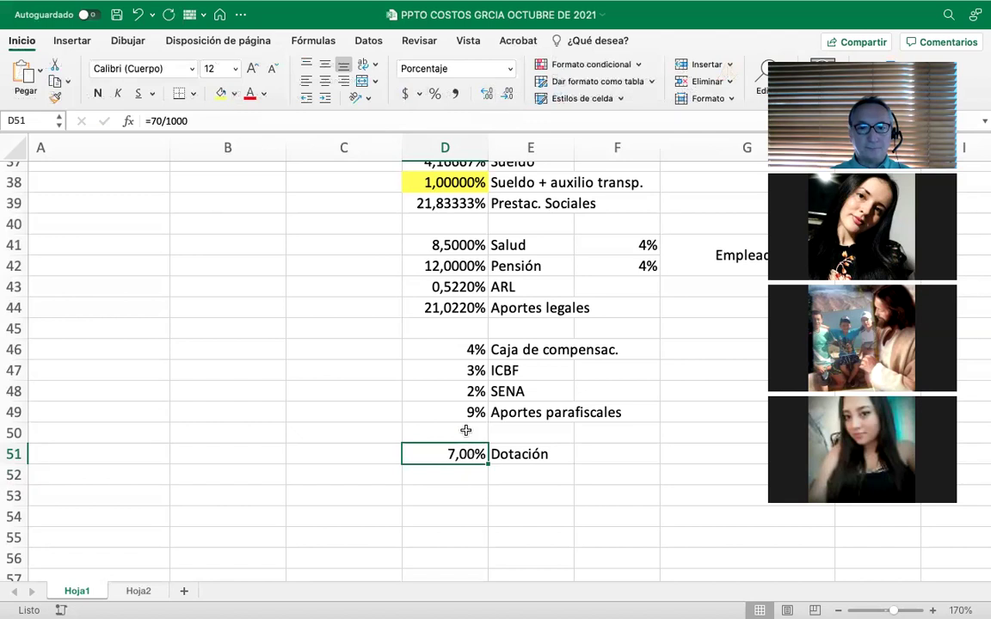
# Show the parafiscal rates and their total in D46:D49 with two decimals
pyautogui.click(467, 346)
pyautogui.moveTo(467, 347); pyautogui.dragTo(413, 411)
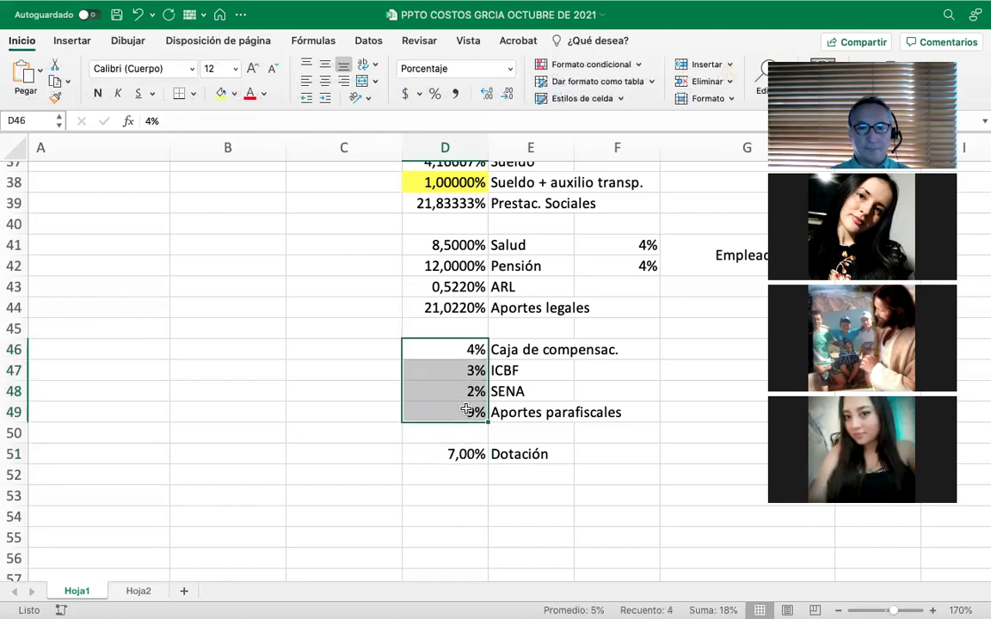
pyautogui.click(485, 95)
pyautogui.click(486, 95)
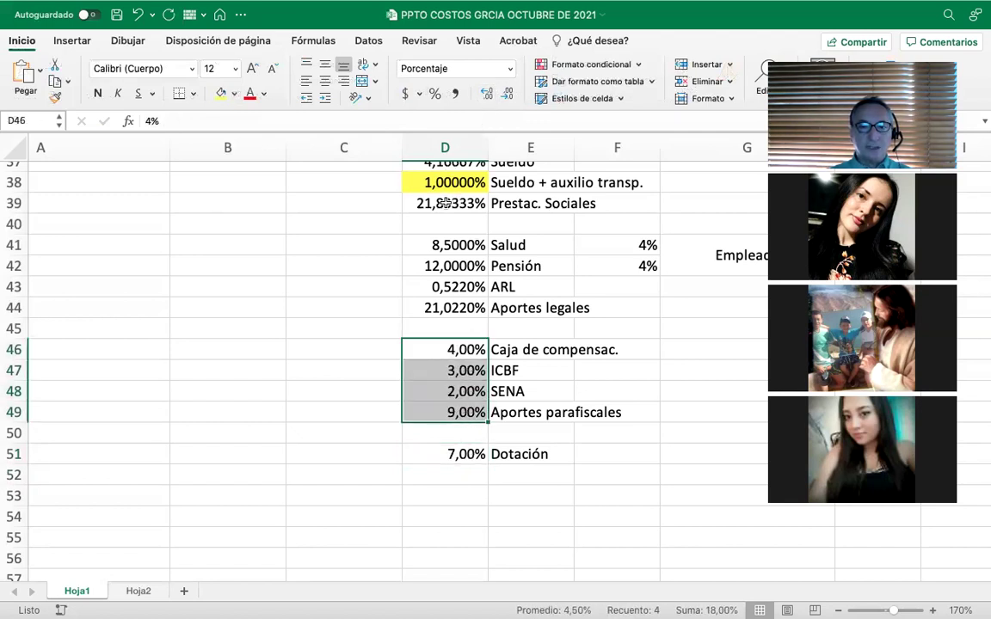
# Fill the subtotals in D39, D44 and D49 and the Dotación rate in D51 with light green
pyautogui.scroll(3, 447, 206)
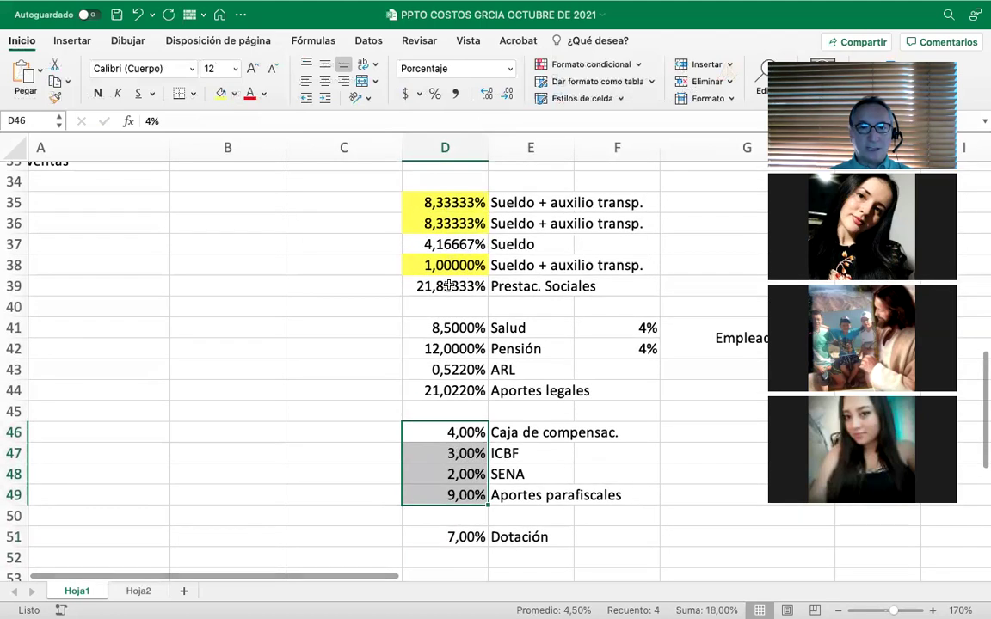
pyautogui.click(414, 285)
pyautogui.click(233, 94)
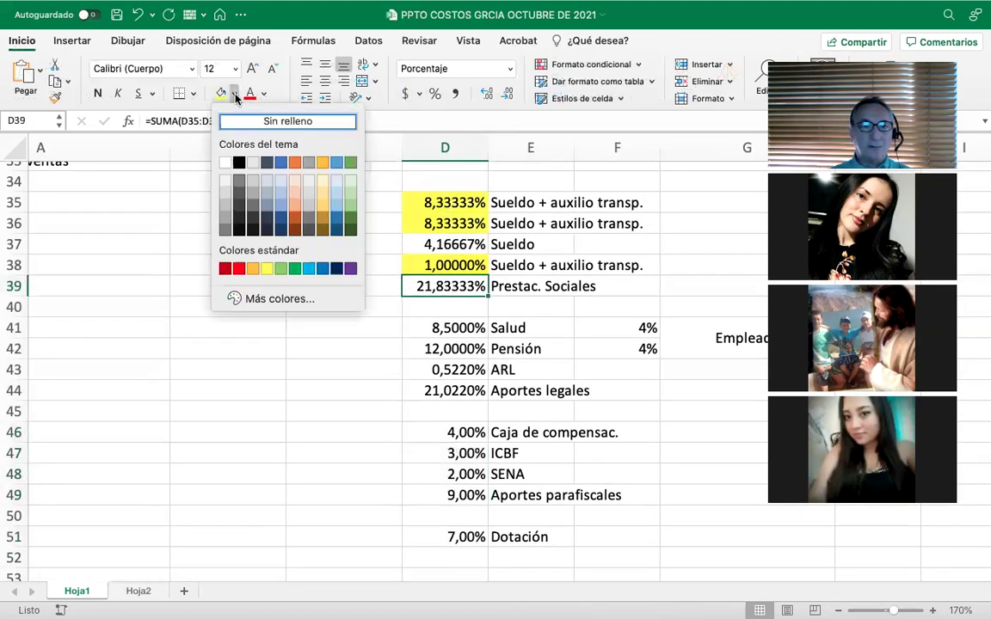
pyautogui.click(350, 200)
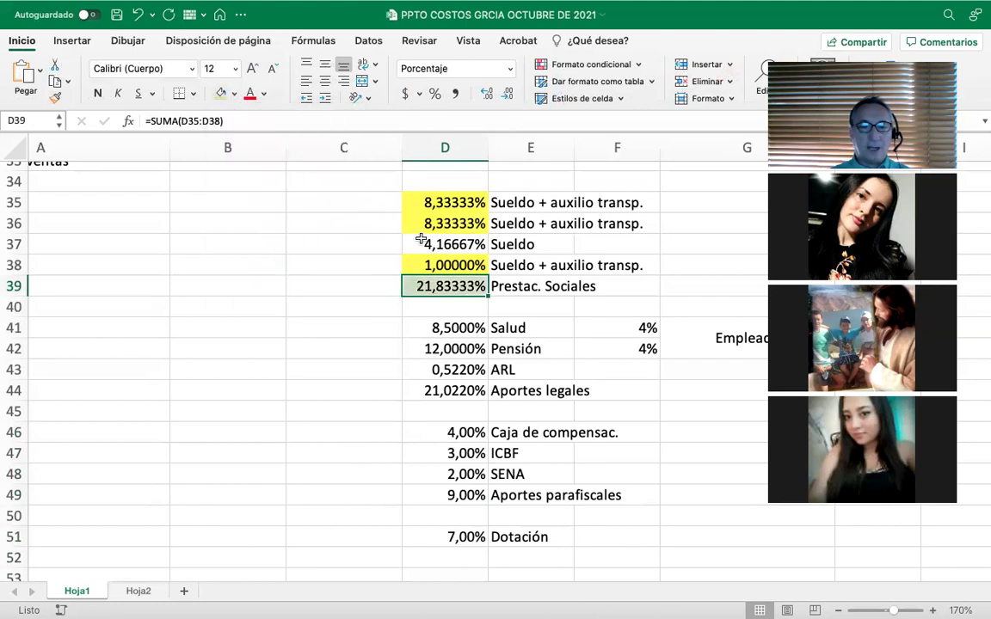
pyautogui.scroll(-2, 464, 344)
pyautogui.click(476, 352)
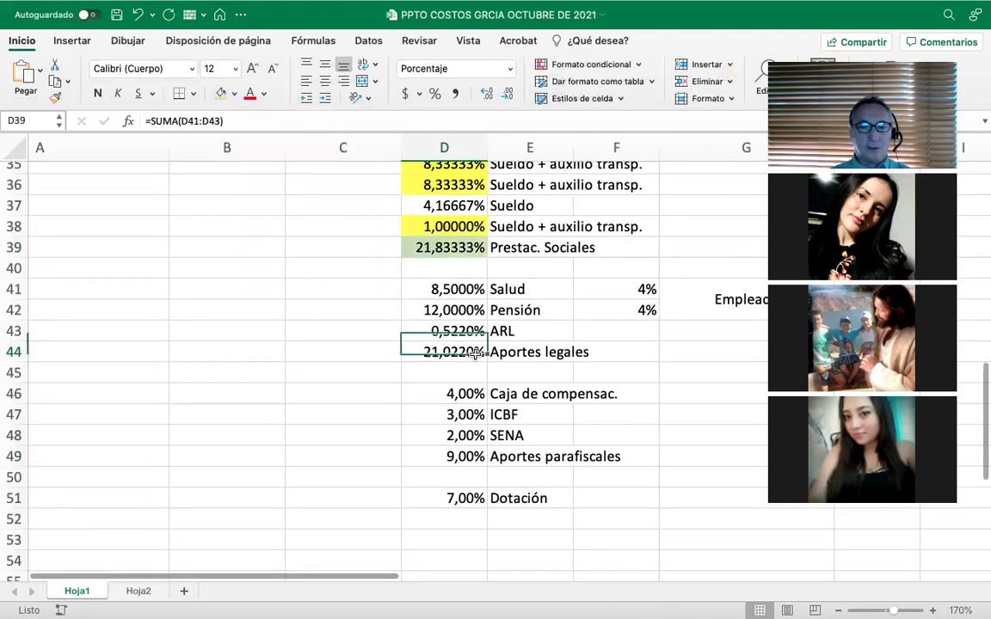
pyautogui.click(221, 94)
pyautogui.click(464, 458)
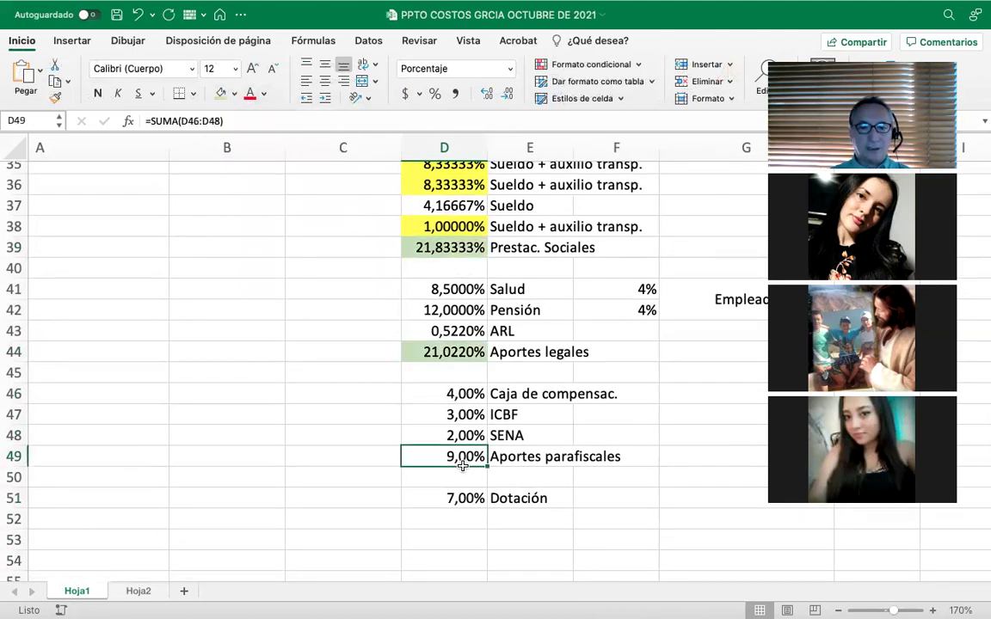
pyautogui.click(222, 94)
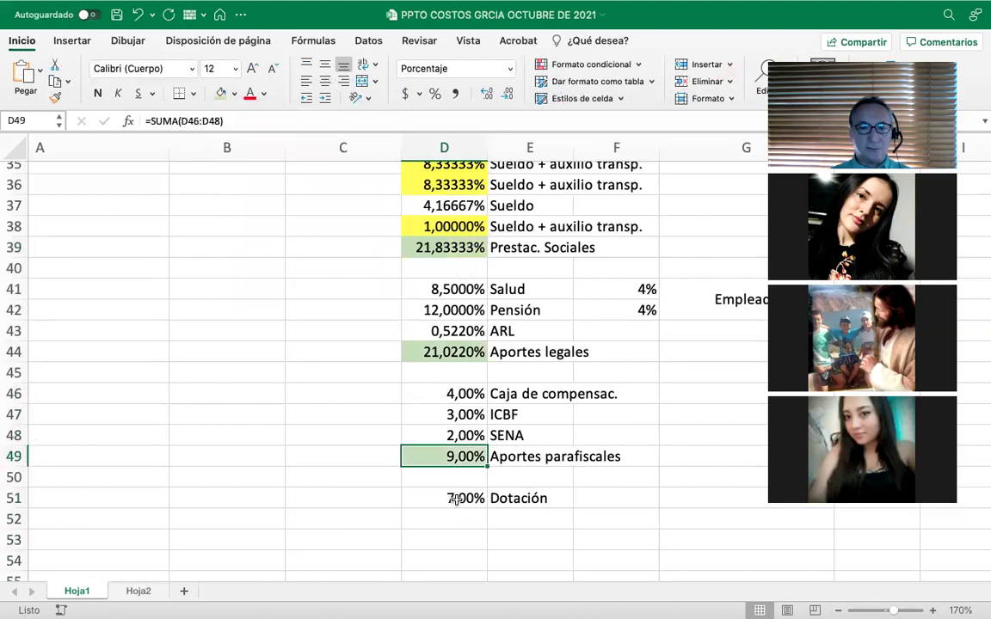
pyautogui.press('Down')
pyautogui.press('Down')
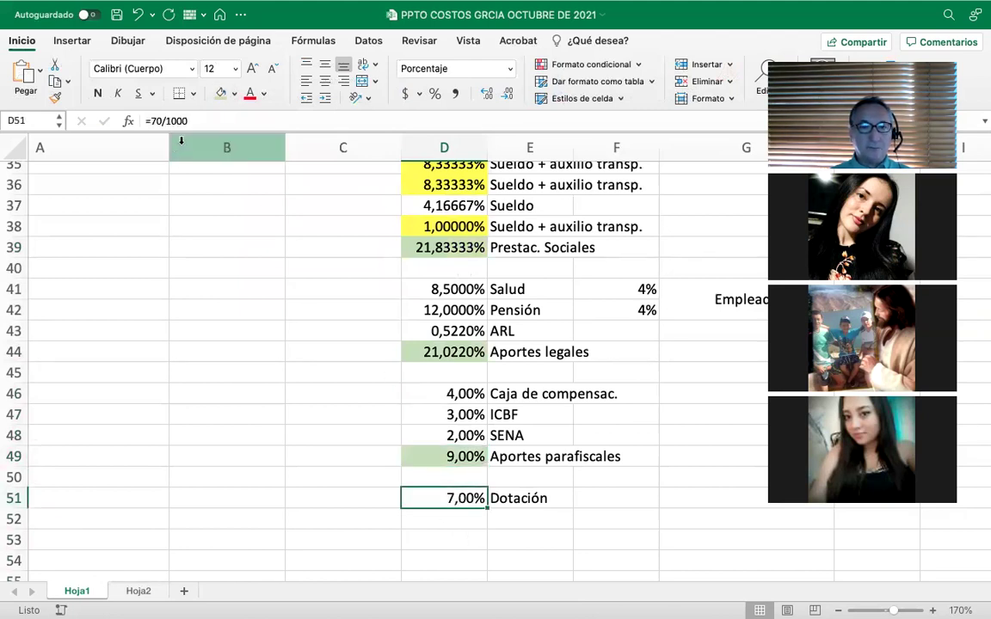
pyautogui.click(222, 94)
# Add up the green-filled rates in D53 with the formula =D39+D44+D49+D51
pyautogui.click(478, 540)
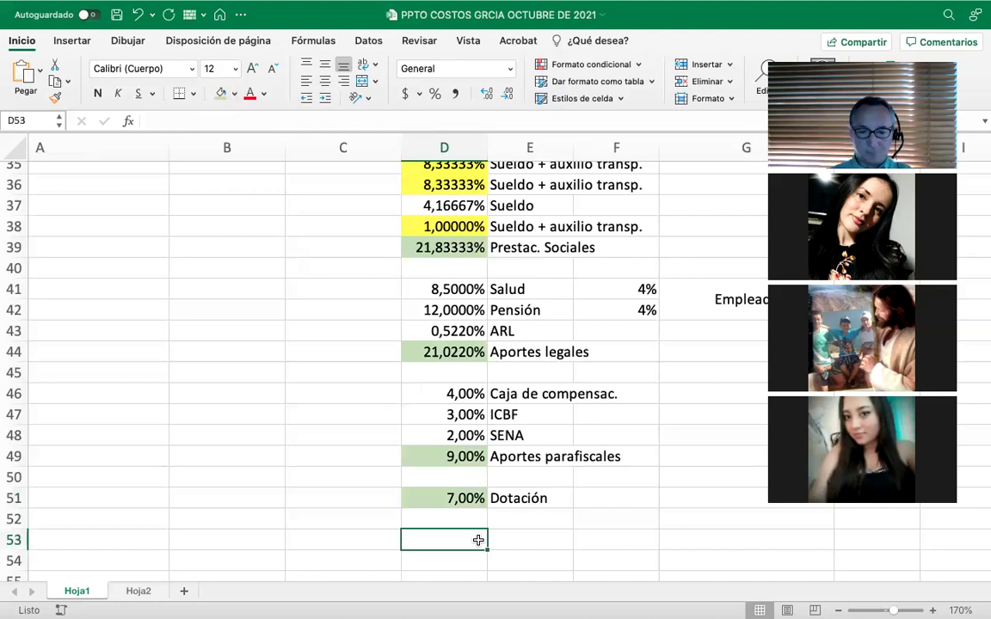
pyautogui.write('=')
pyautogui.click(478, 247)
pyautogui.write('+')
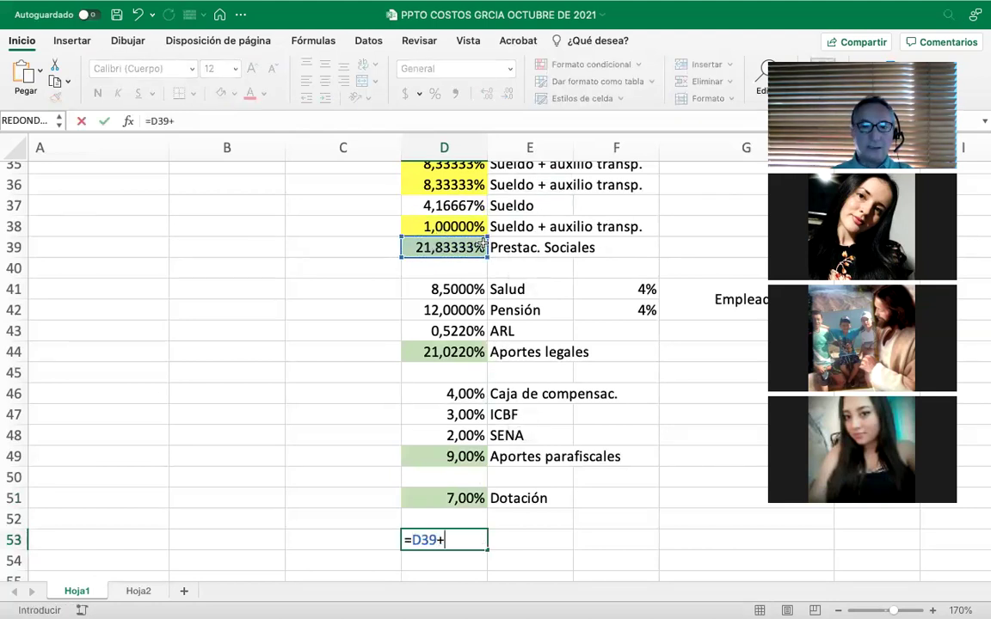
pyautogui.click(454, 352)
pyautogui.write('+')
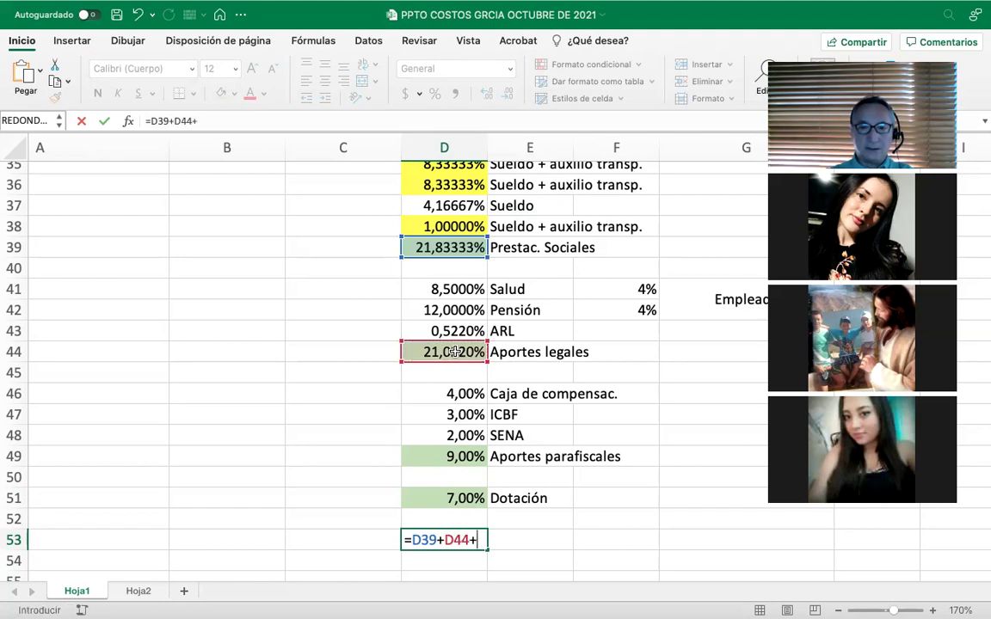
pyautogui.click(456, 456)
pyautogui.write('+')
pyautogui.click(444, 497)
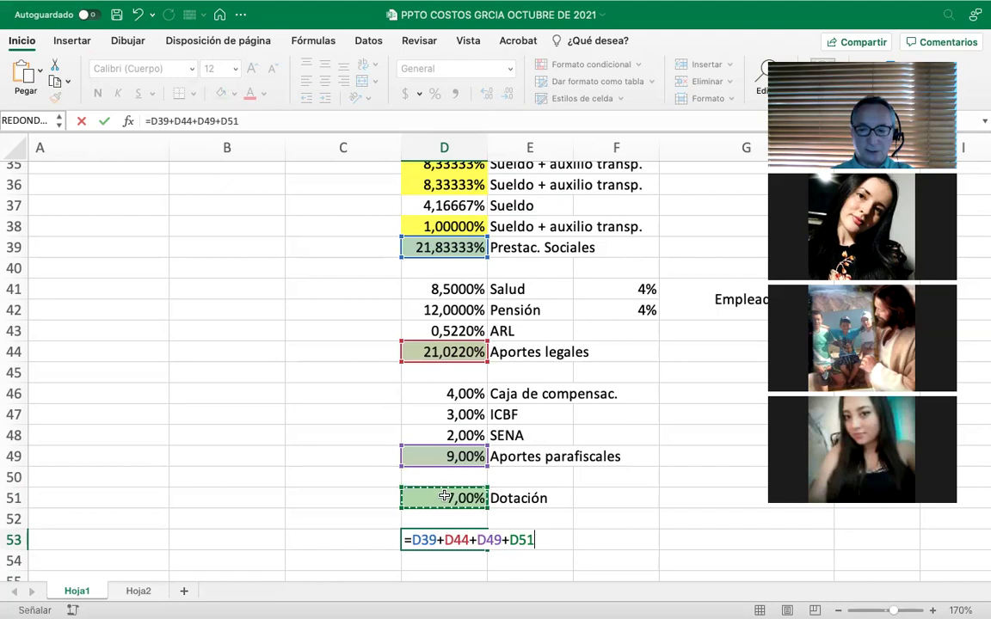
pyautogui.press('Return')
pyautogui.press('Up')
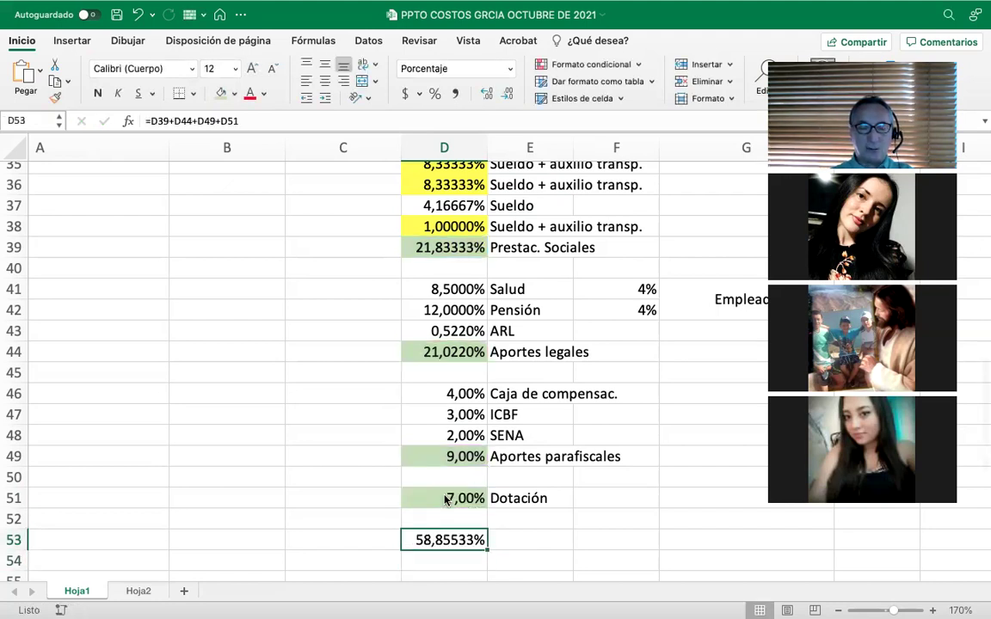
# Review the social benefits, legal contribution, parafiscal and Dotación rates together with the total in D53
pyautogui.scroll(1, 445, 499)
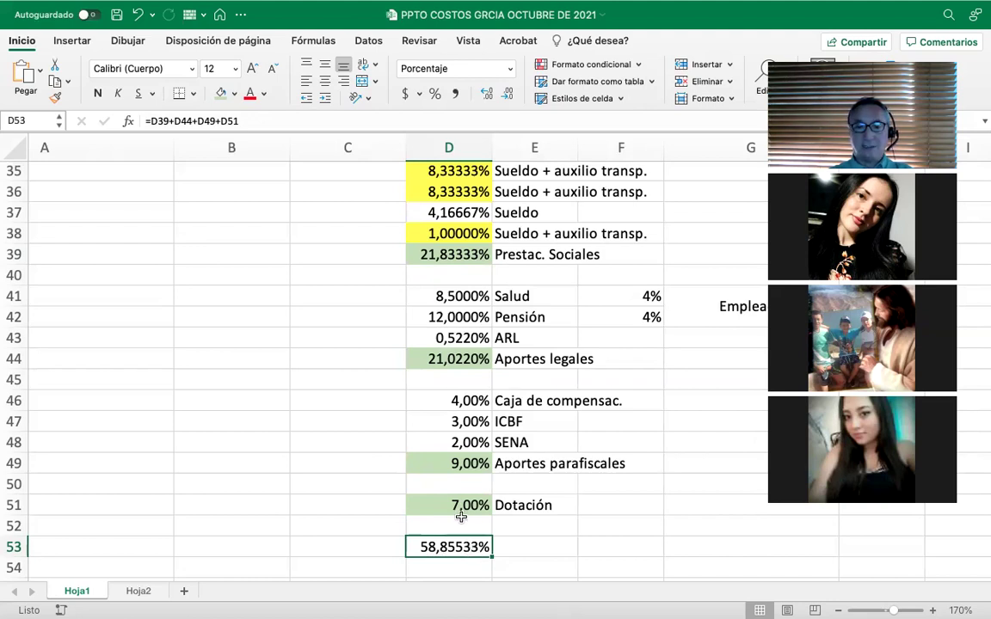
pyautogui.scroll(1, 429, 537)
pyautogui.scroll(2, 428, 537)
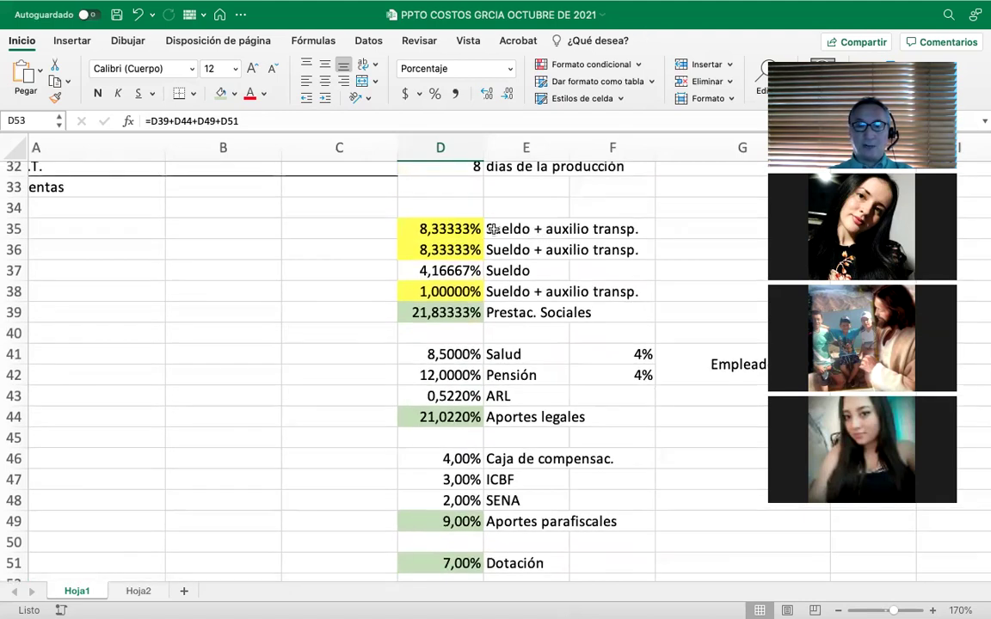
pyautogui.scroll(2, 491, 228)
pyautogui.click(451, 229)
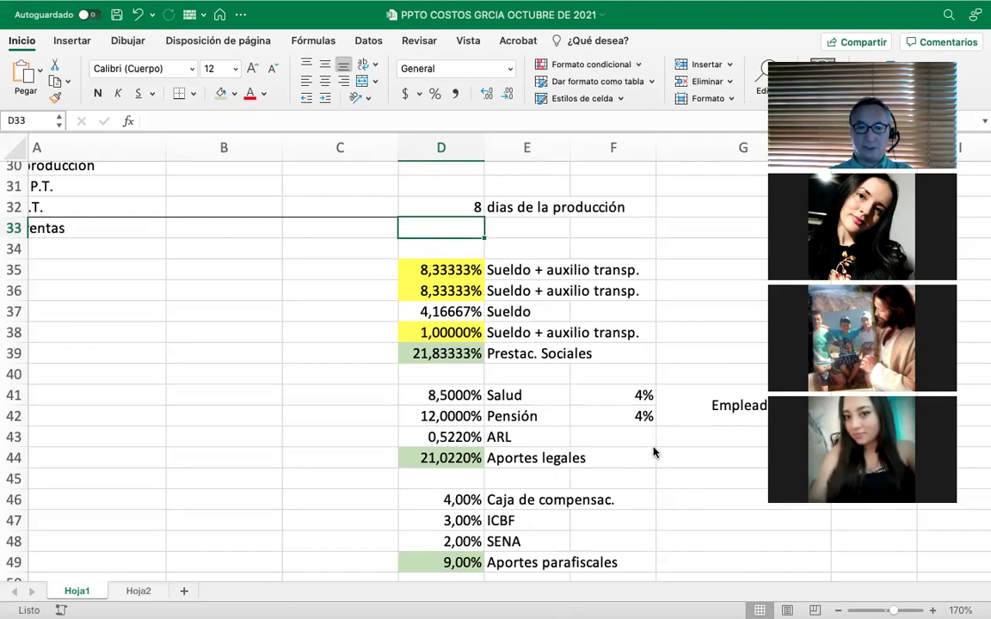
pyautogui.scroll(-4, 456, 257)
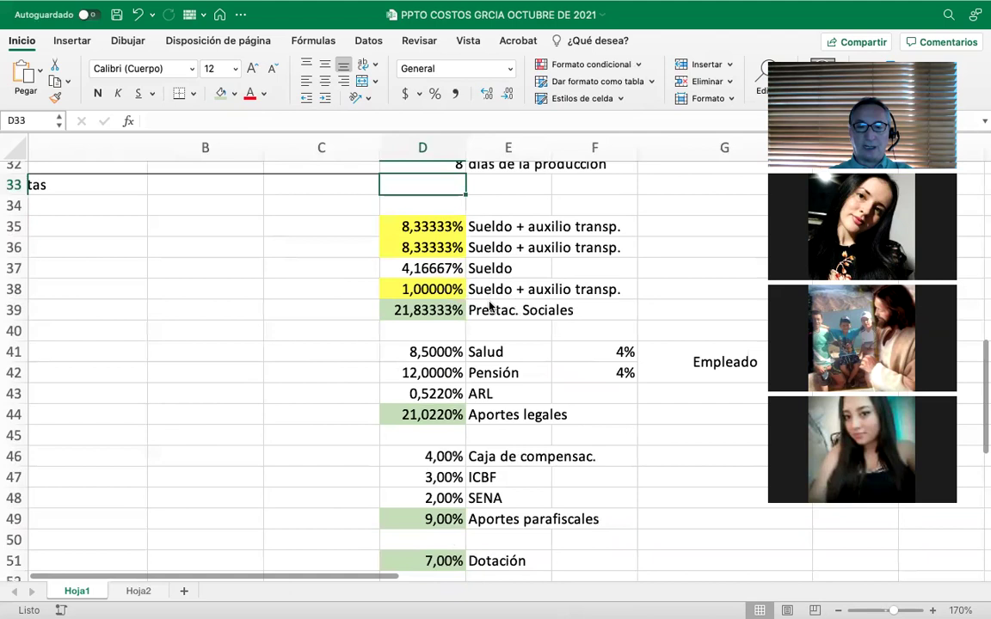
pyautogui.scroll(5, 489, 306)
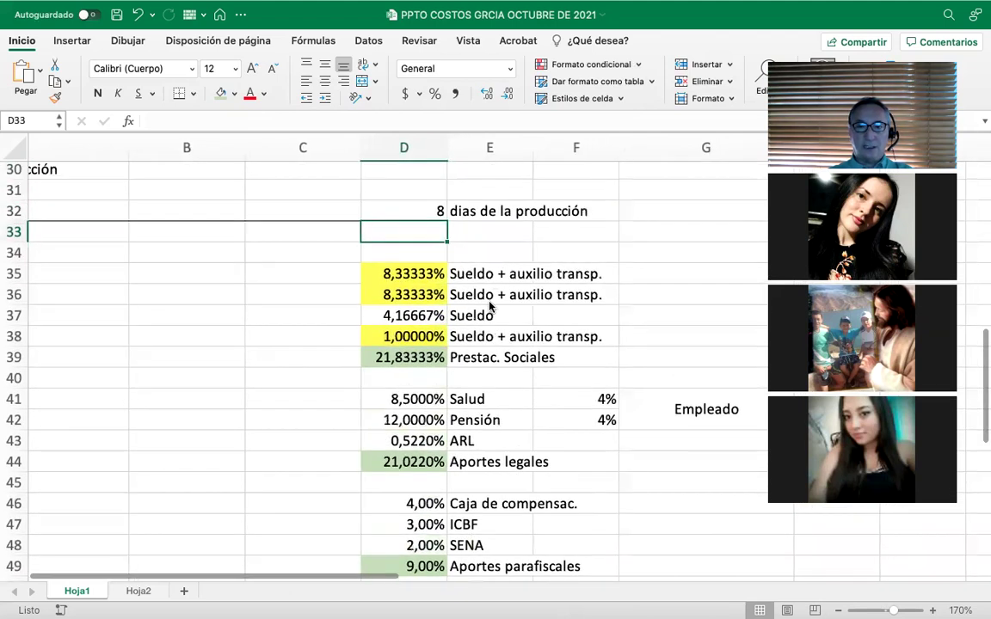
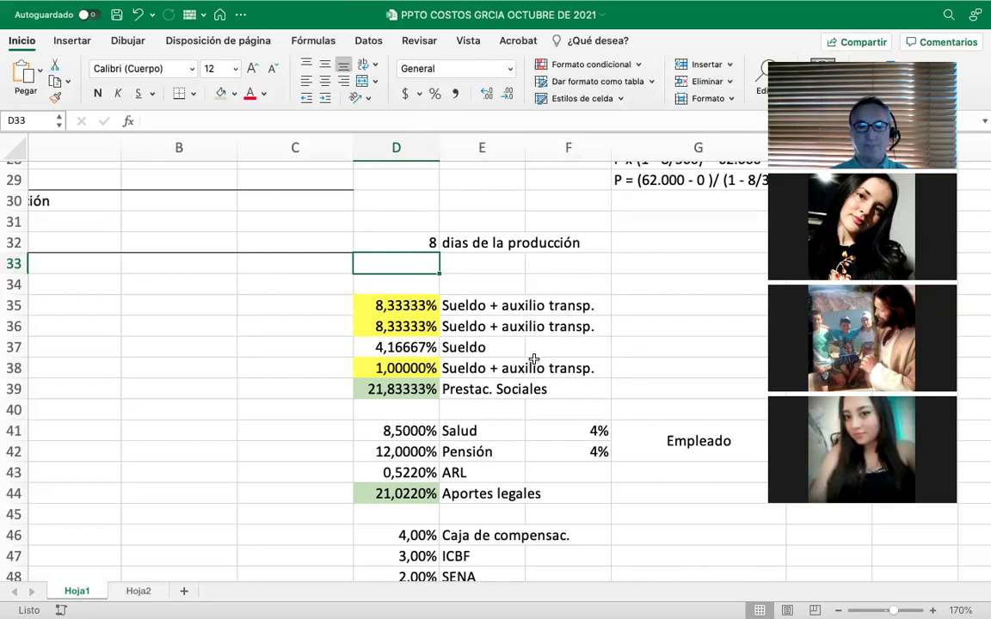
pyautogui.scroll(-5, 529, 353)
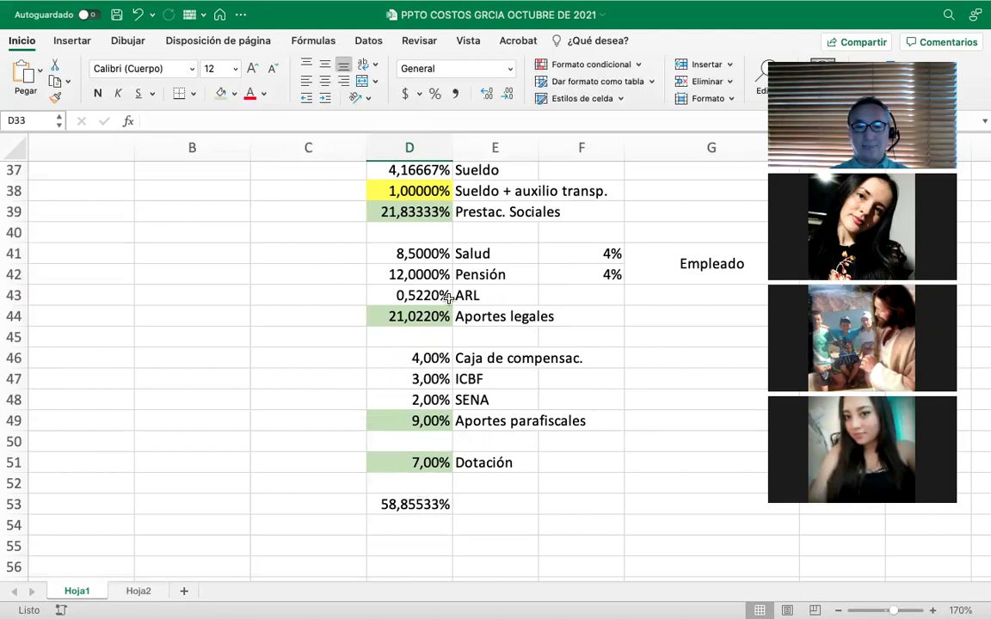
# Set the ICBF and SENA rates in D47:D48 to no fill
pyautogui.click(416, 254)
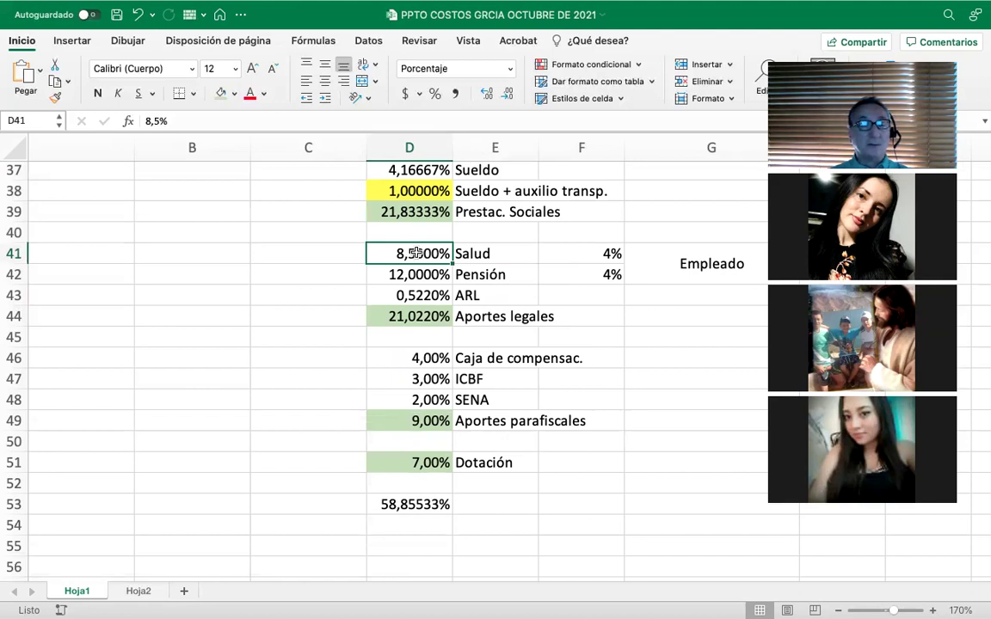
pyautogui.moveTo(415, 380); pyautogui.dragTo(415, 400)
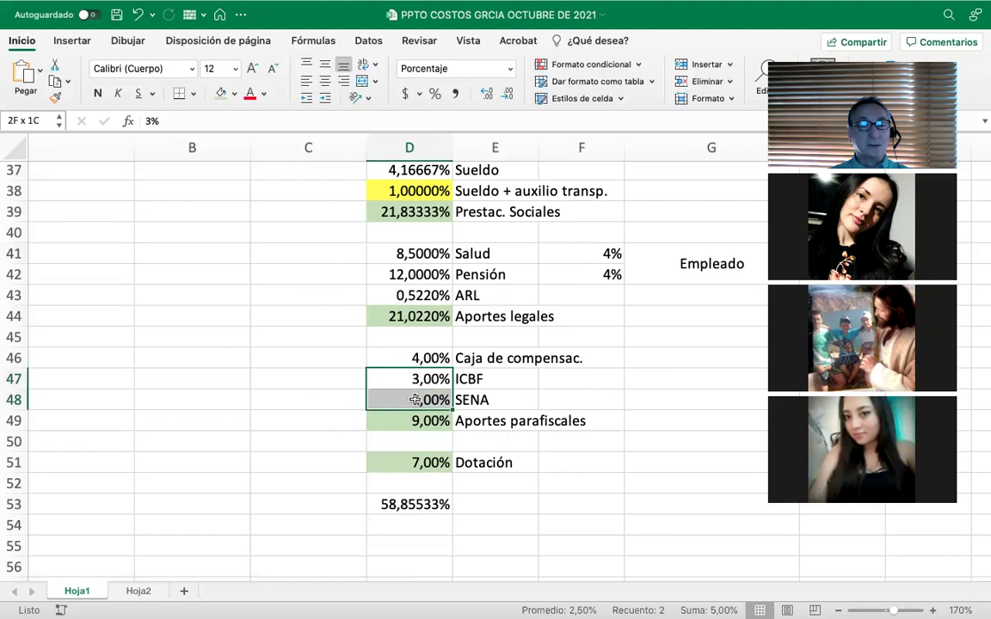
pyautogui.click(234, 94)
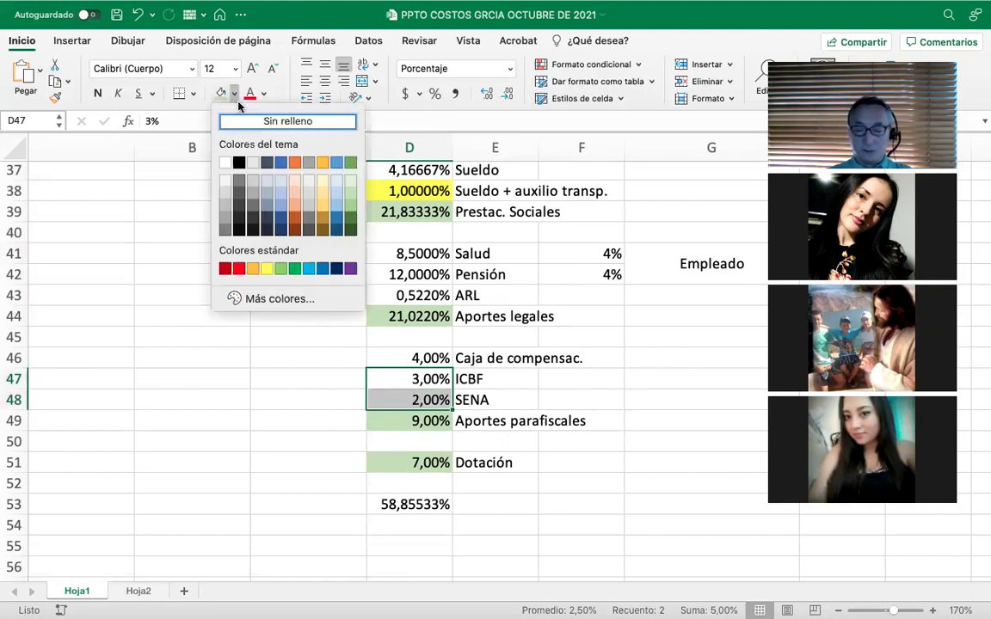
pyautogui.click(249, 120)
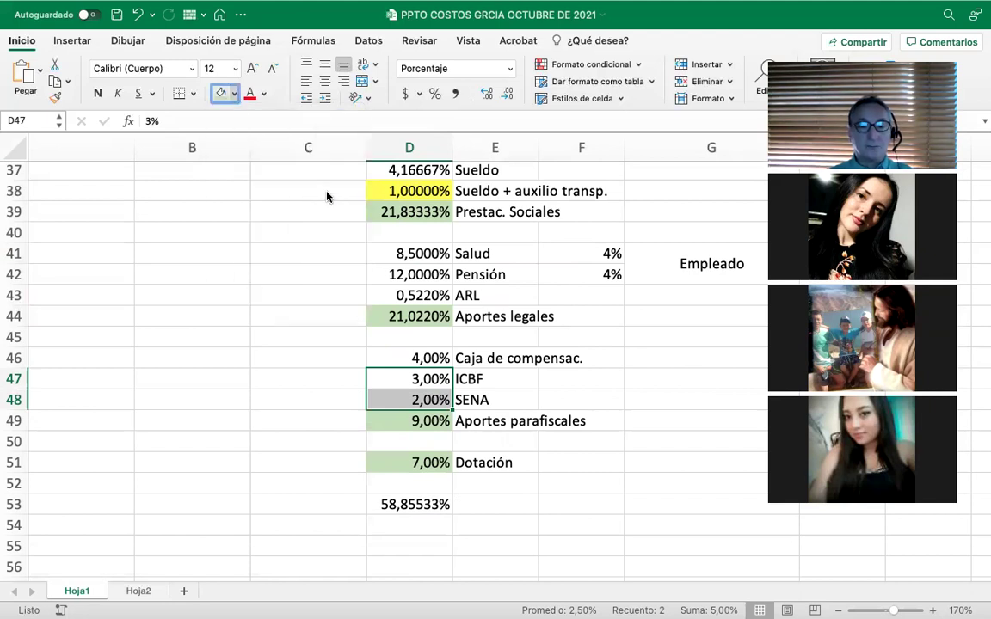
# Fill the ICBF and SENA rates and labels in D47:E48 with light orange
pyautogui.press('ctrl+super+f')
pyautogui.click(437, 392)
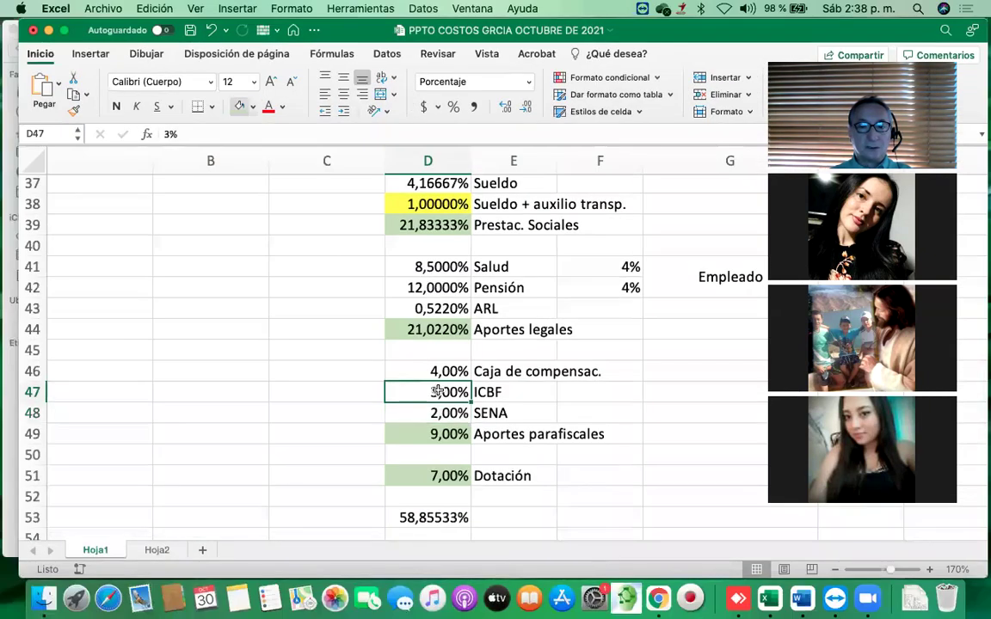
pyautogui.moveTo(437, 392); pyautogui.dragTo(514, 413)
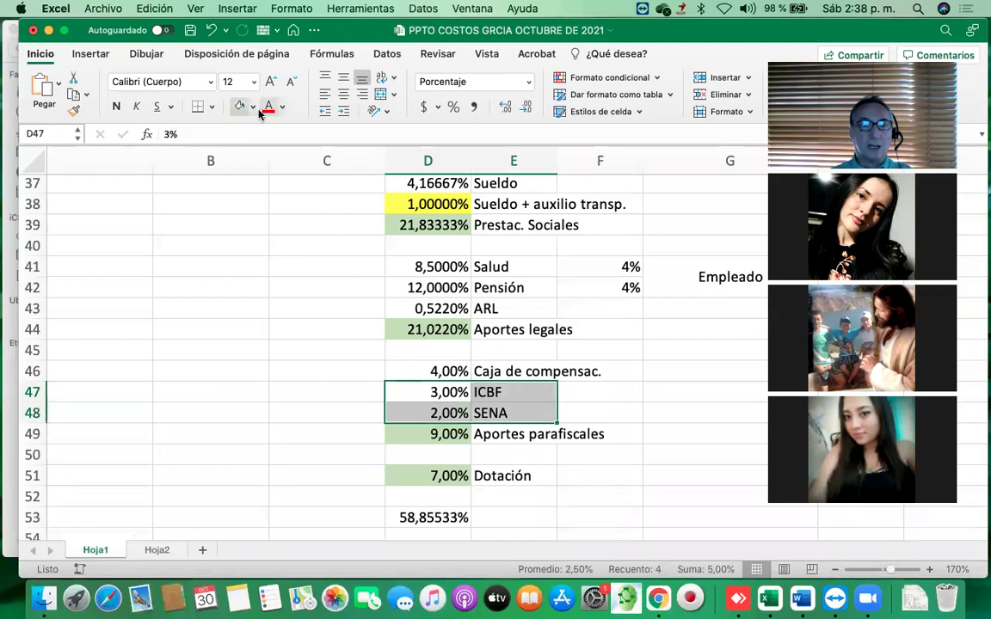
pyautogui.click(255, 106)
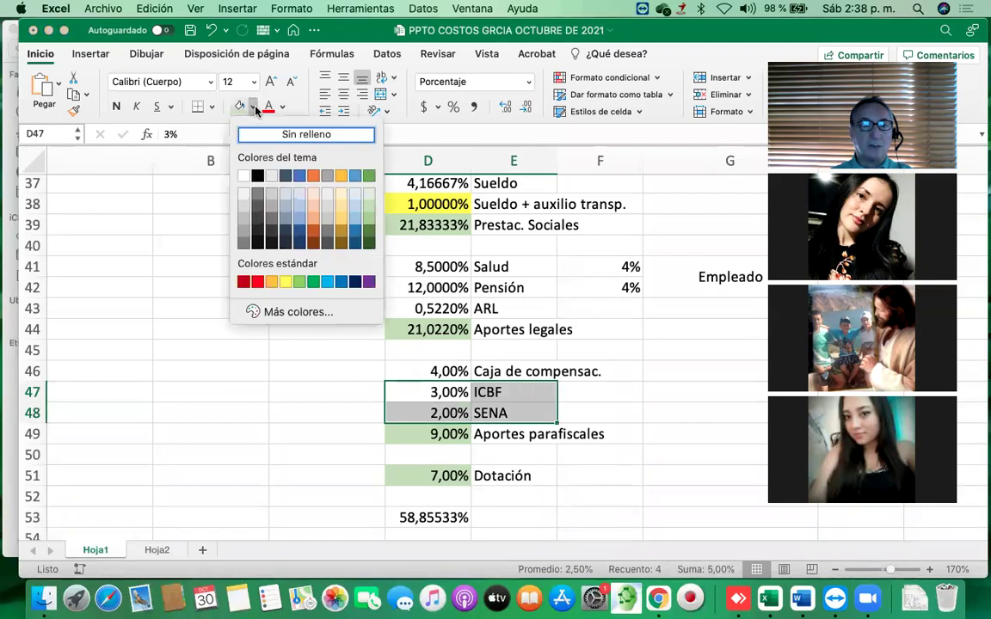
pyautogui.click(314, 221)
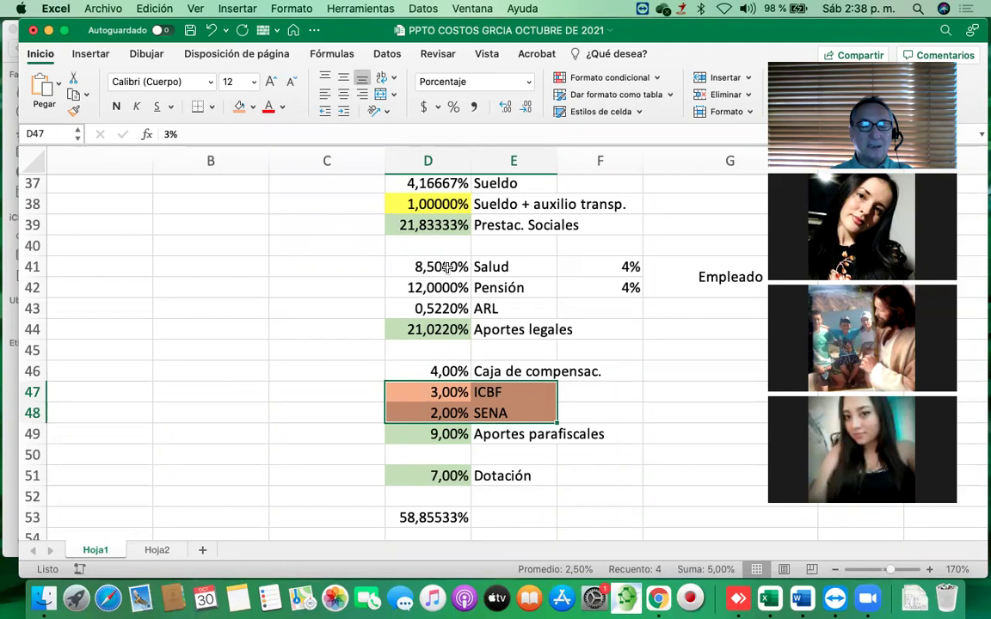
# Fill the Salud and Pensión rates and labels in D41:E42 with the same light orange
pyautogui.moveTo(446, 268); pyautogui.dragTo(484, 287)
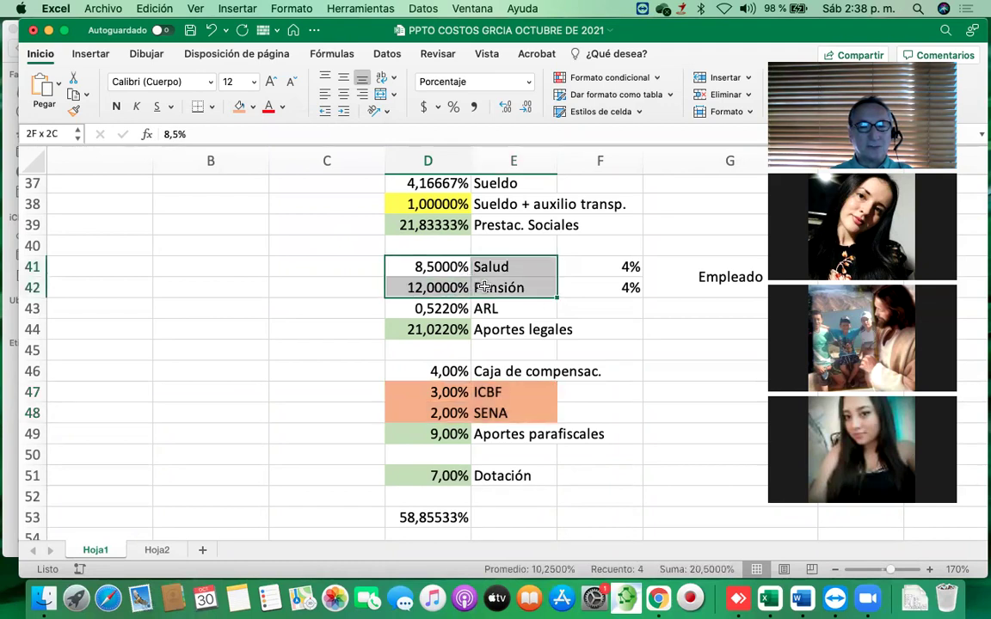
pyautogui.click(242, 107)
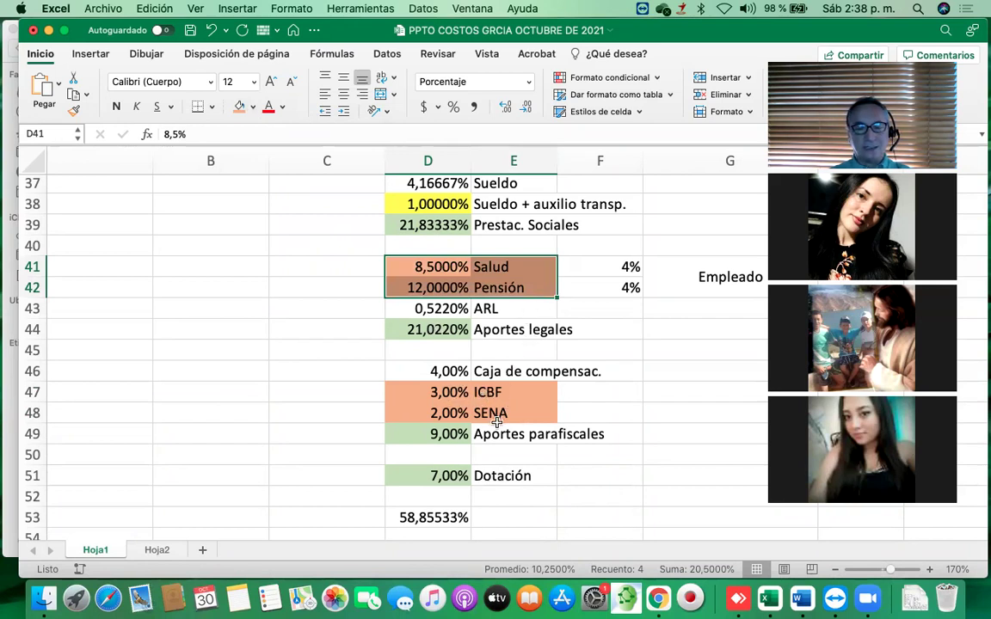
pyautogui.moveTo(448, 263); pyautogui.dragTo(472, 281)
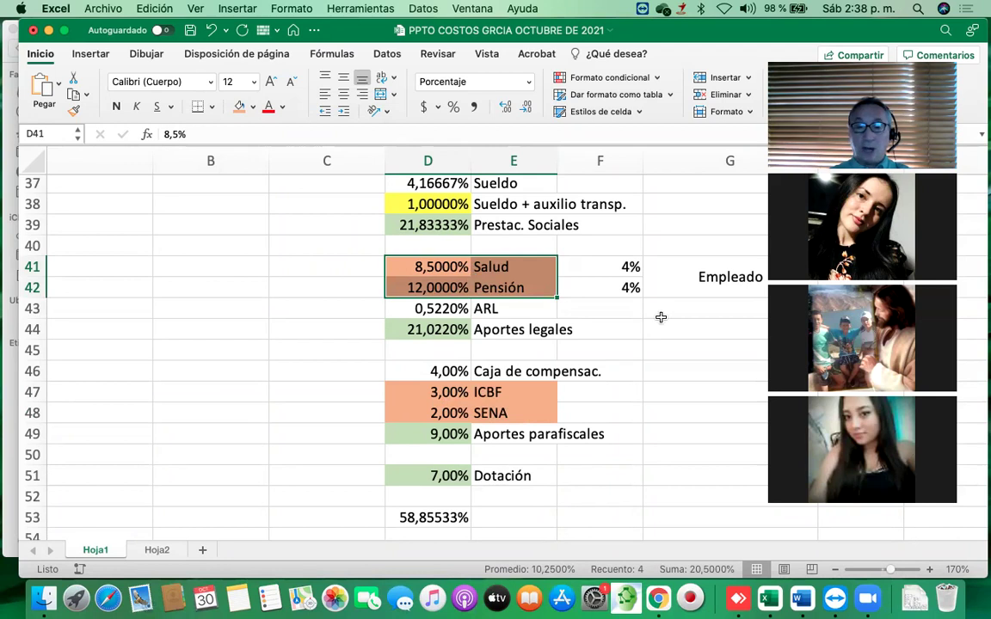
pyautogui.hscroll(3, 659, 316)
pyautogui.scroll(-1, 633, 327)
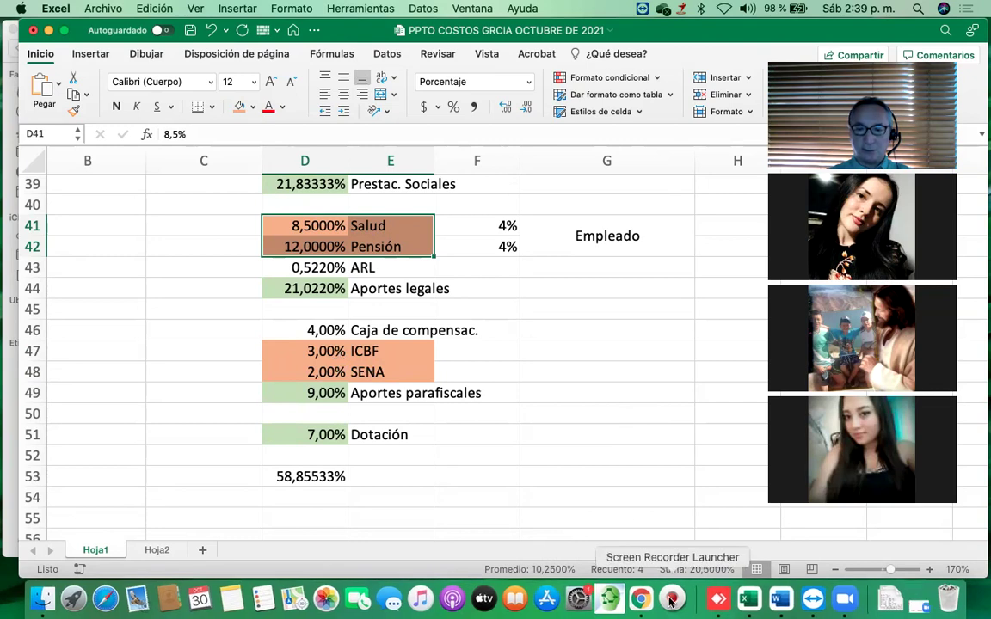
# Switch to Chrome and search Google in a new tab for "no pago aportes parafiscales en colombia"
pyautogui.click(658, 598)
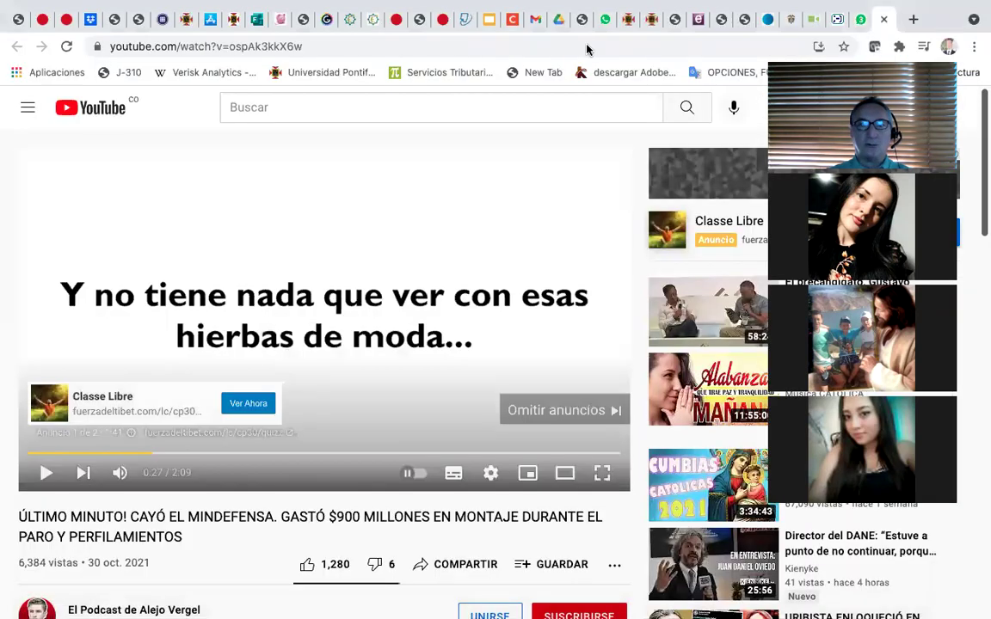
pyautogui.click(913, 20)
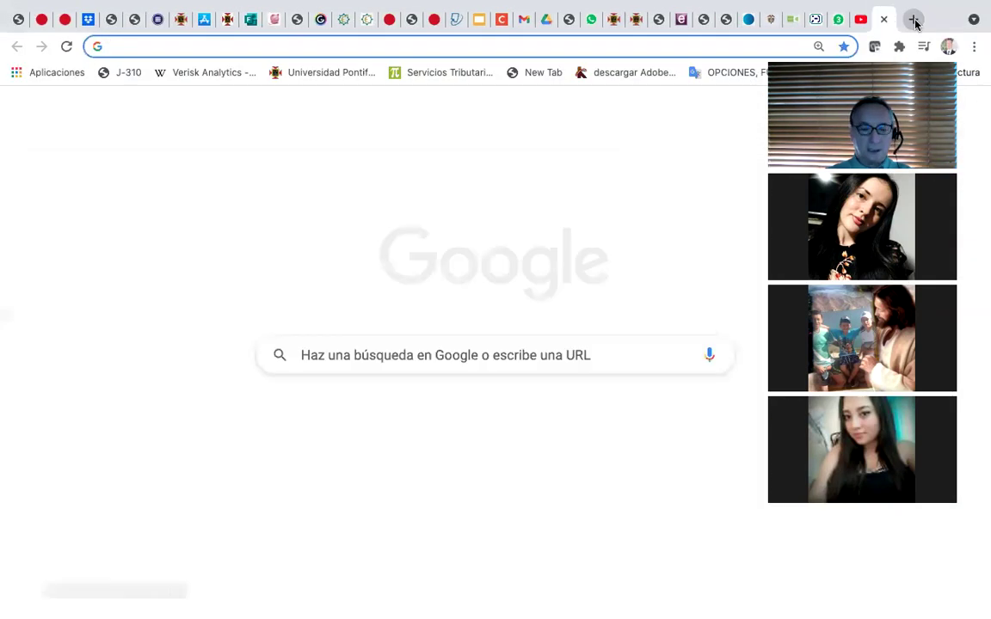
pyautogui.write('no')
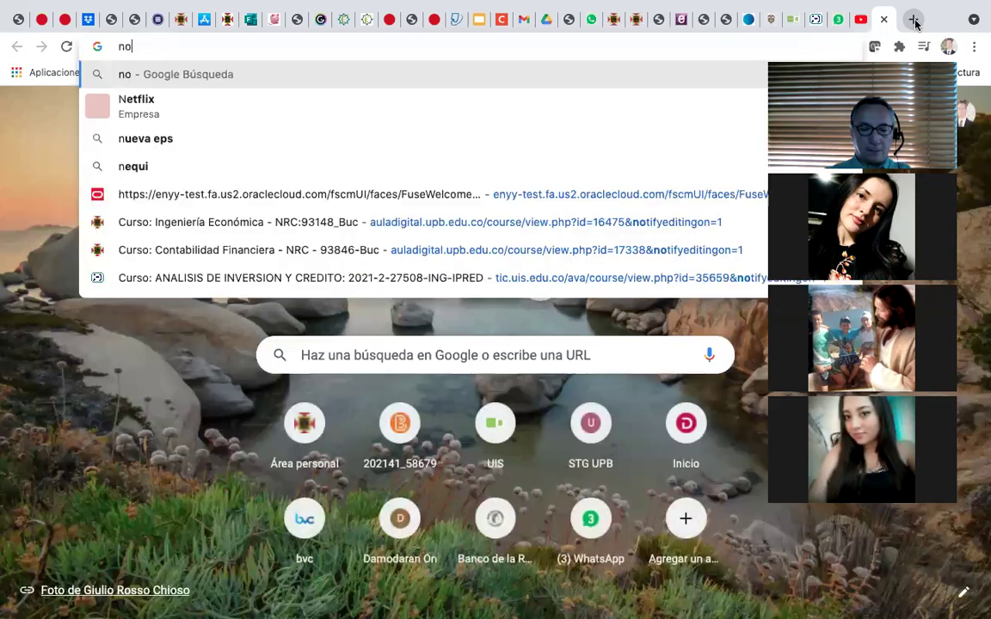
pyautogui.write(' pago aportes ')
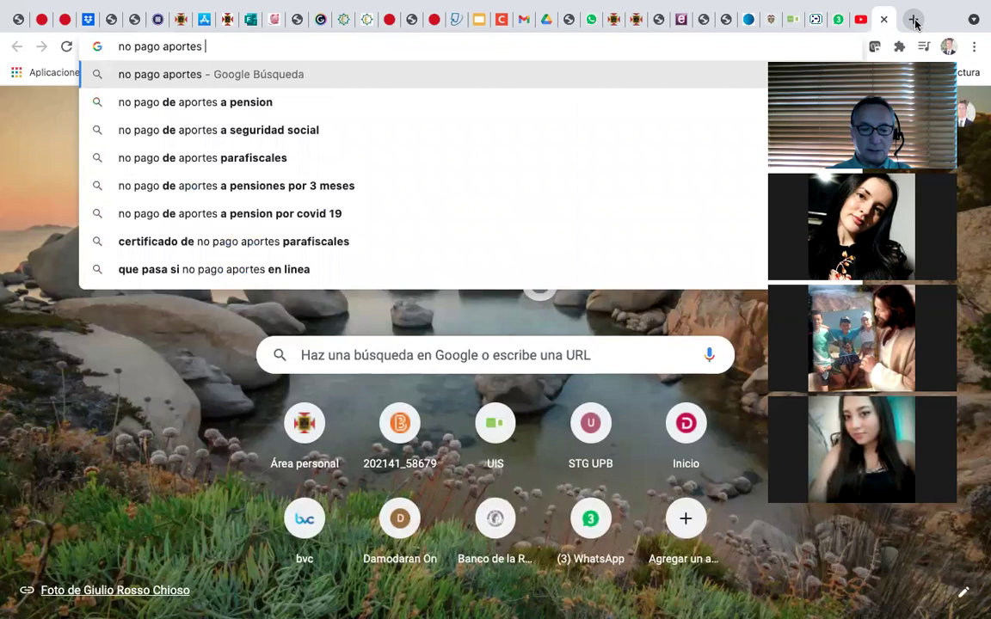
pyautogui.write('paraf')
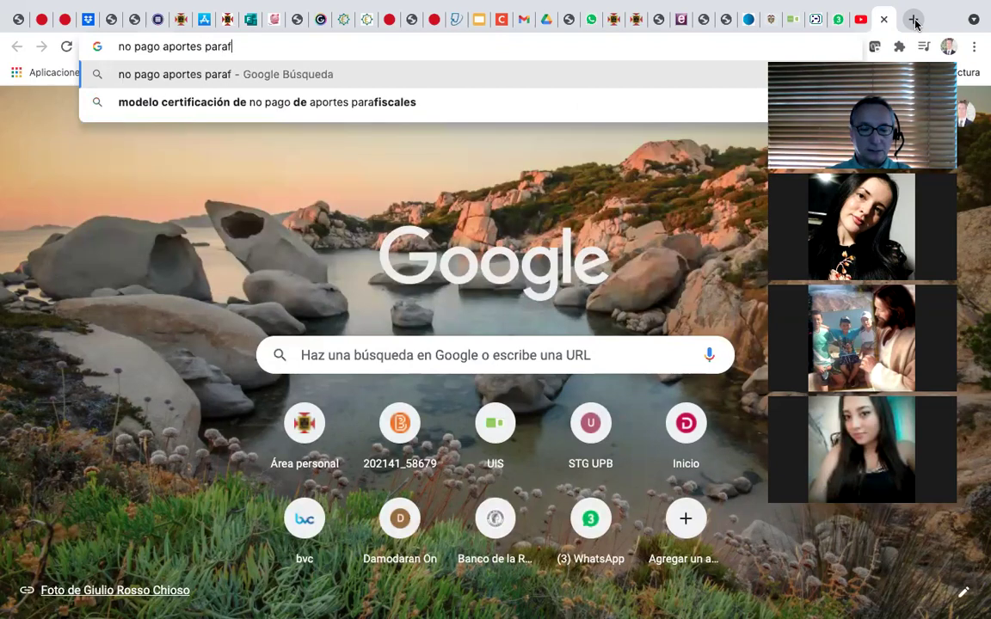
pyautogui.write('iscaeles')
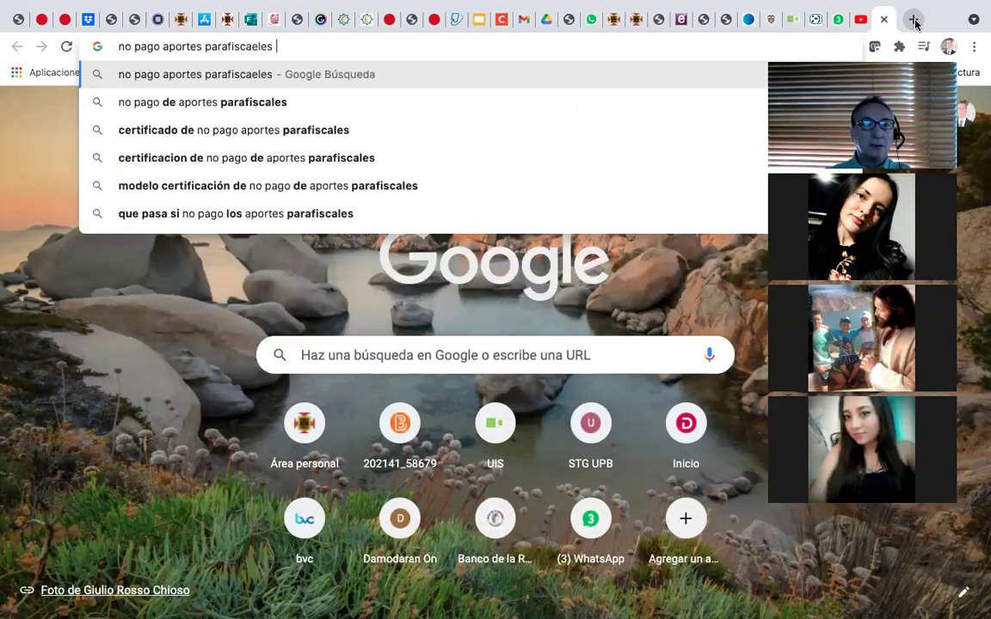
pyautogui.press('BackSpace')
pyautogui.press('BackSpace')
pyautogui.press('BackSpace')
pyautogui.press('BackSpace')
pyautogui.press('BackSpace')
pyautogui.write('le')
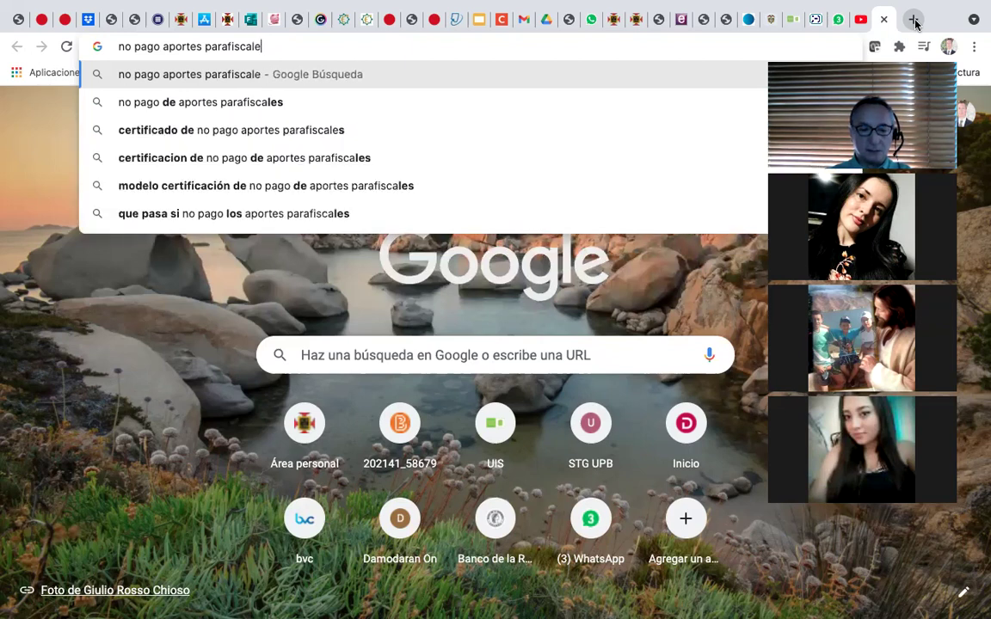
pyautogui.write('s en colo')
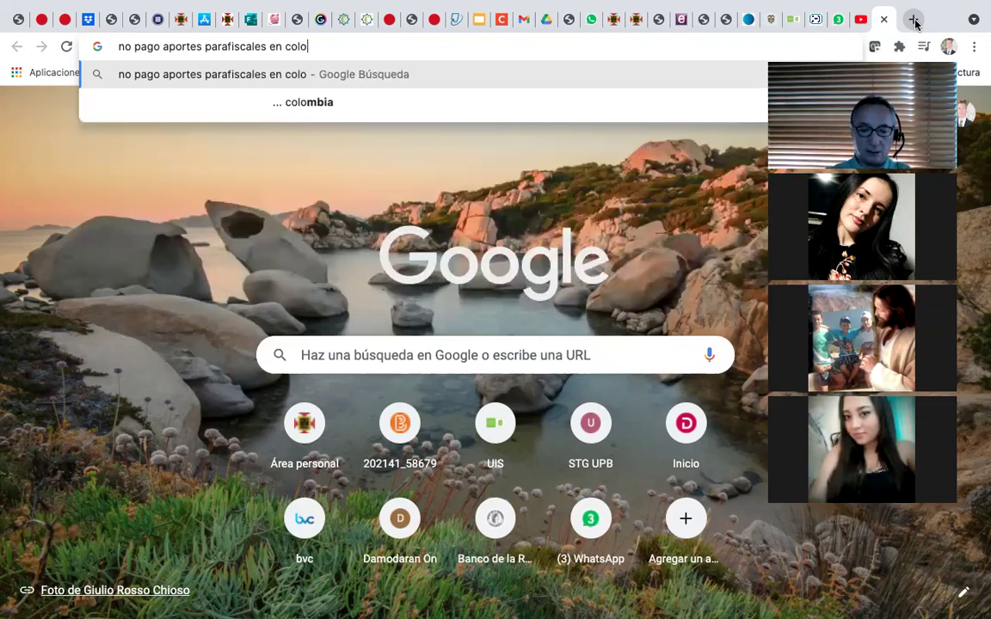
pyautogui.write('mbia')
pyautogui.press('Return')
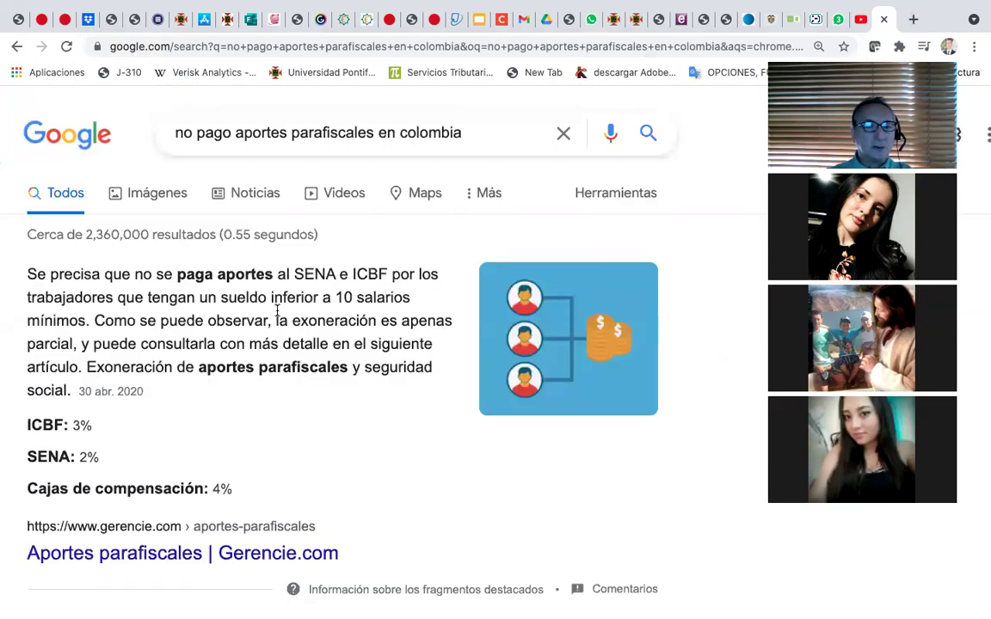
# Open the Gerencie.com result "Aportes parafiscales" and read which employers and salaries are exempt from ICBF and SENA contributions
pyautogui.scroll(-2, 176, 359)
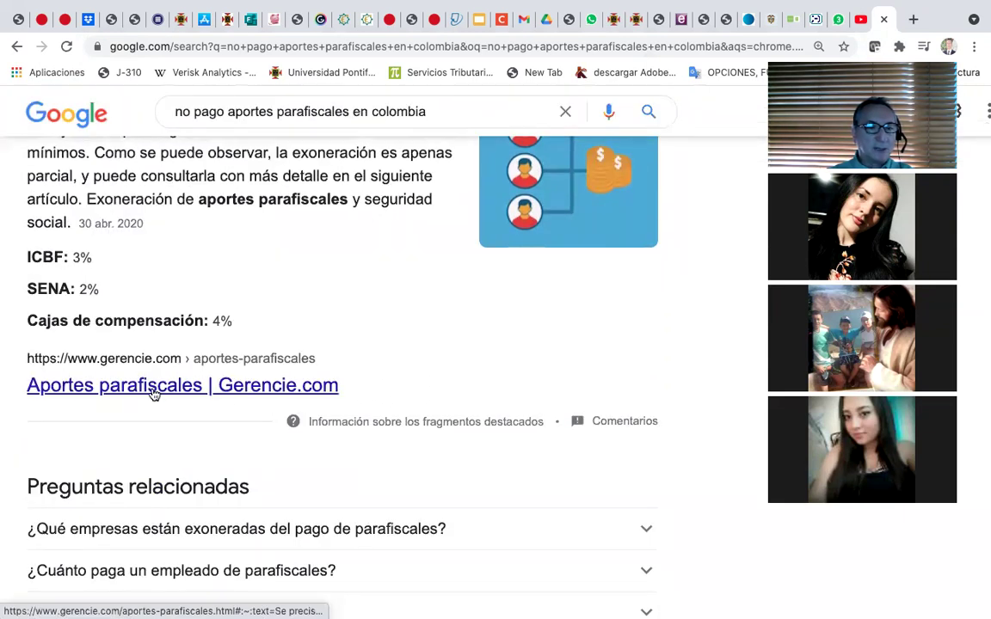
pyautogui.click(210, 386)
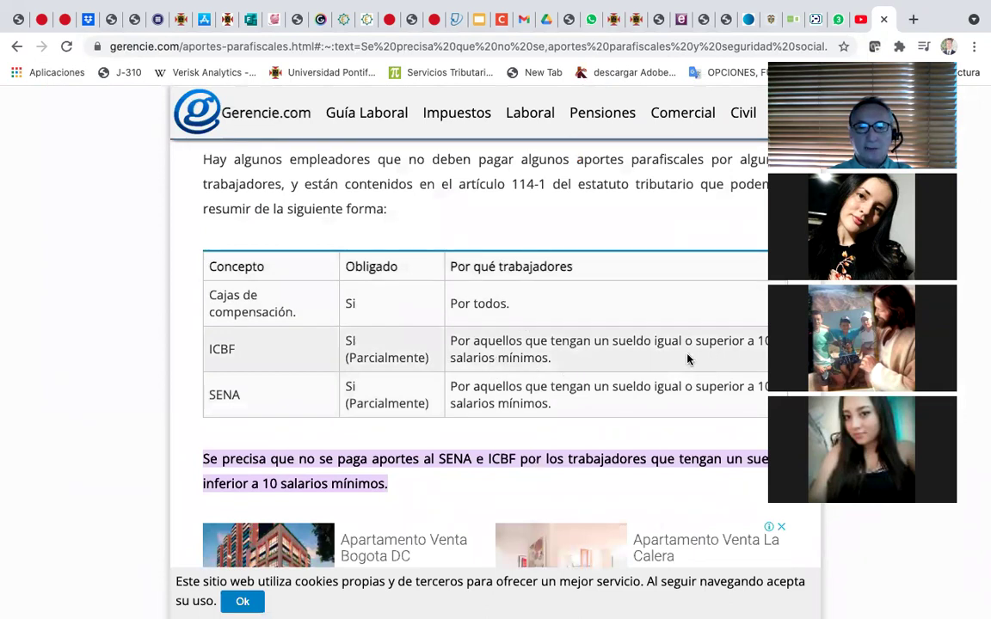
pyautogui.scroll(-3, 398, 417)
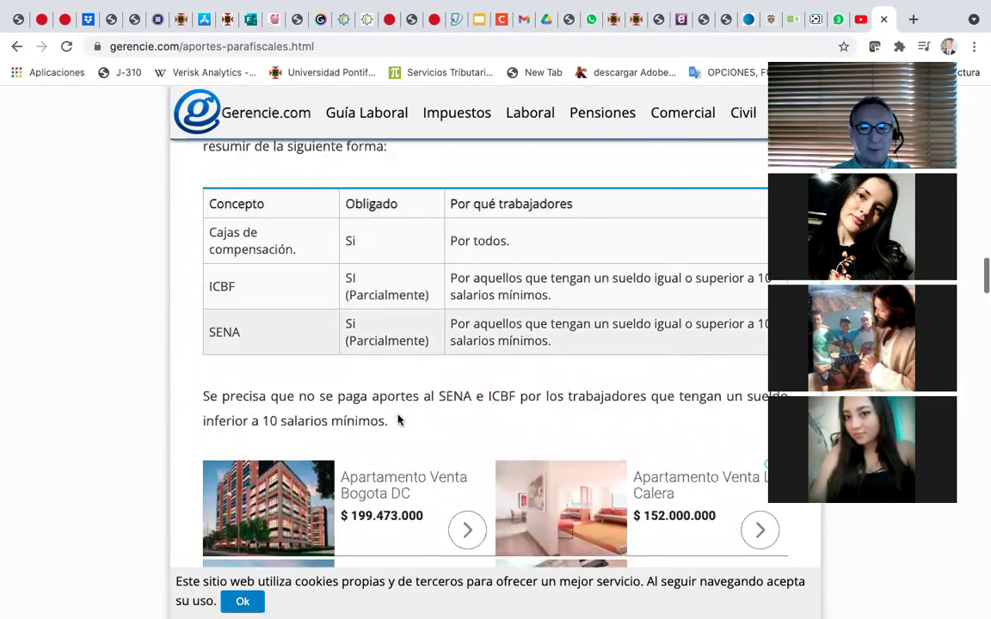
pyautogui.scroll(-7, 398, 419)
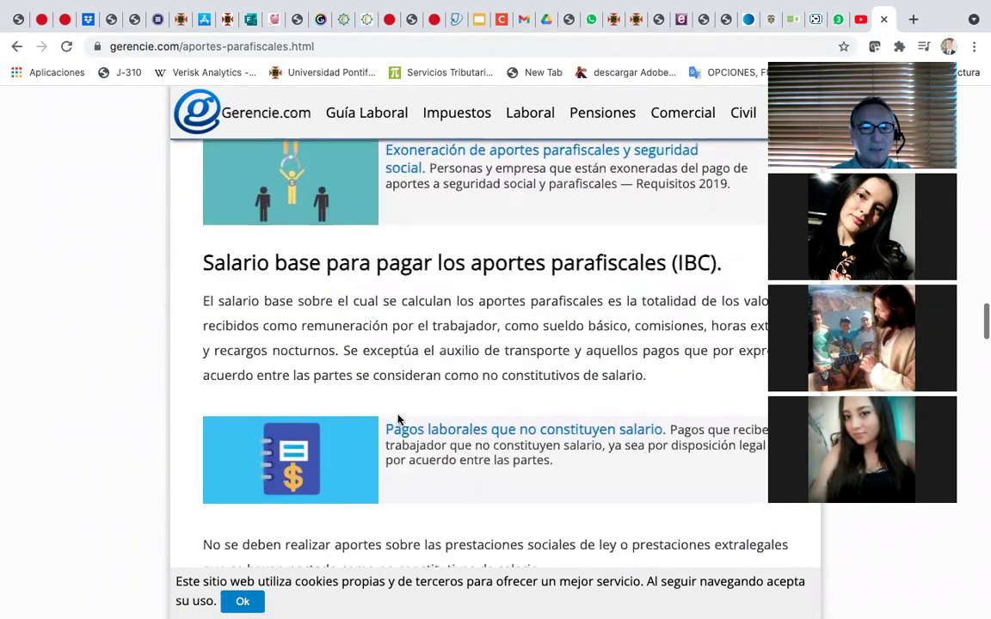
pyautogui.scroll(-4, 387, 418)
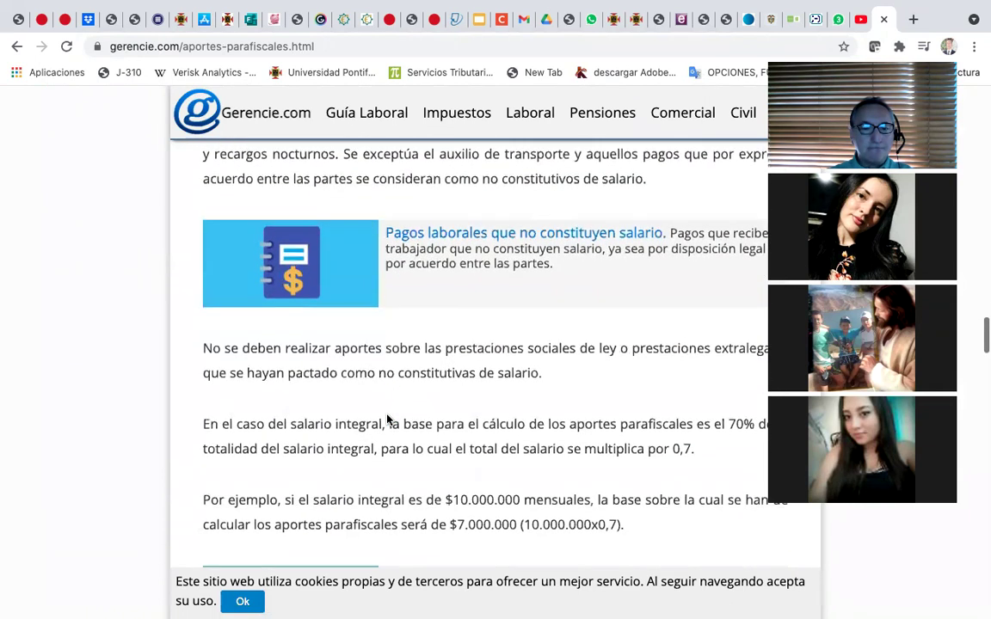
pyautogui.scroll(-1, 387, 420)
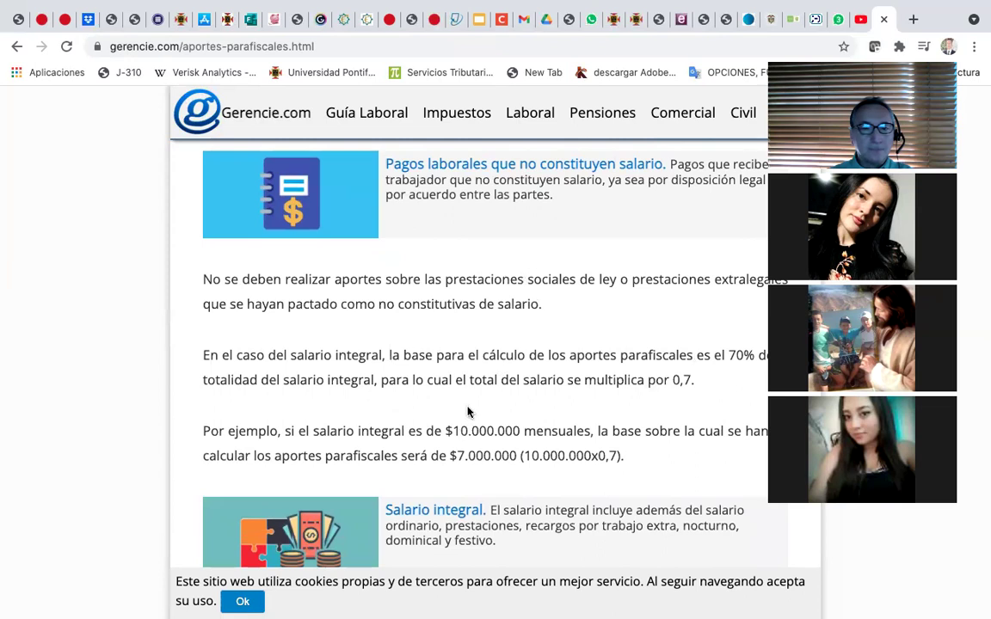
pyautogui.scroll(-11, 467, 408)
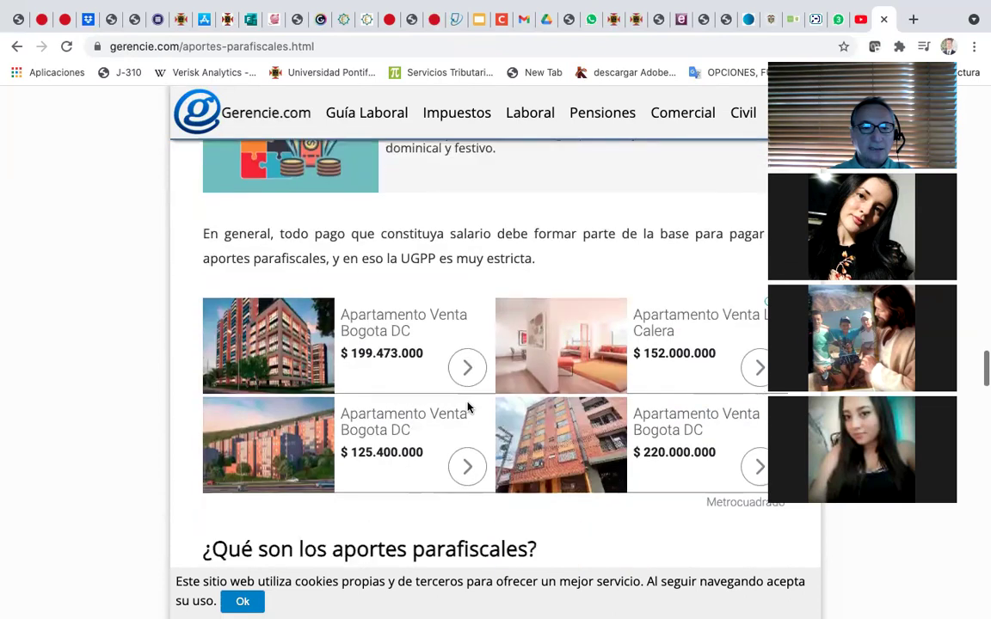
pyautogui.scroll(-4, 468, 404)
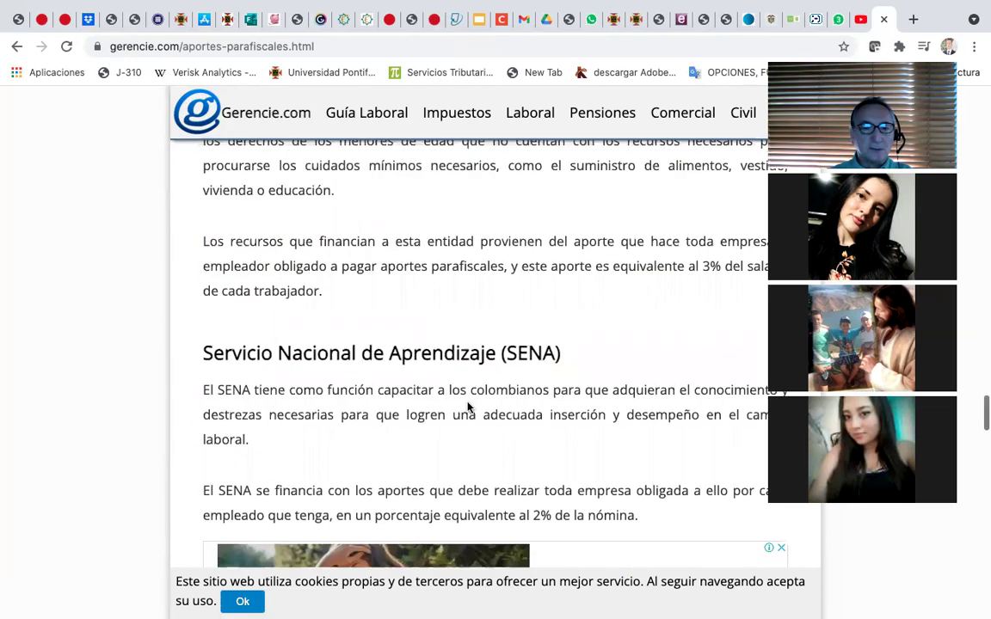
pyautogui.scroll(-7, 467, 408)
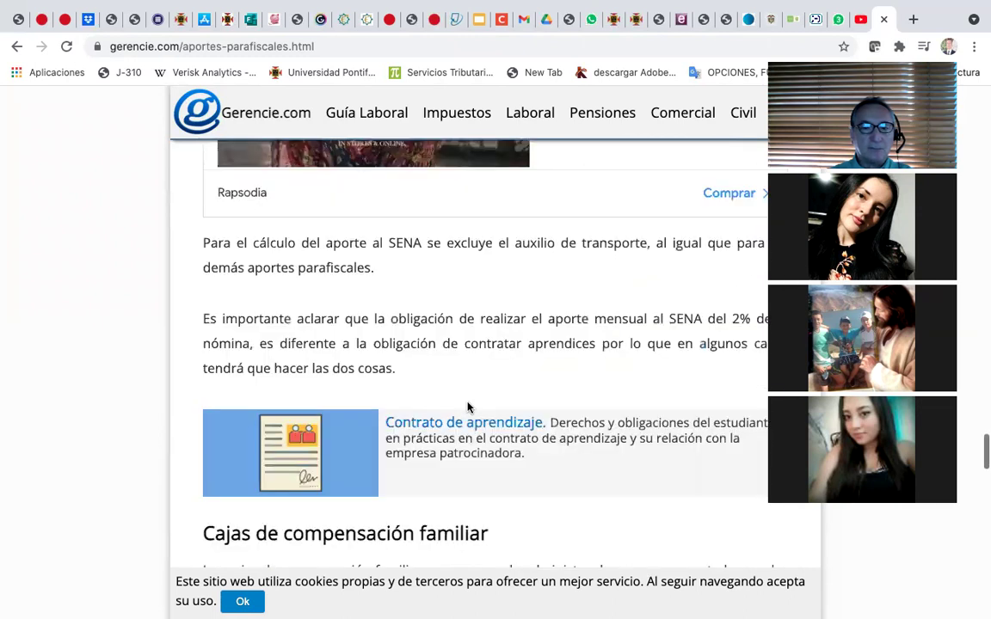
pyautogui.scroll(-6, 468, 407)
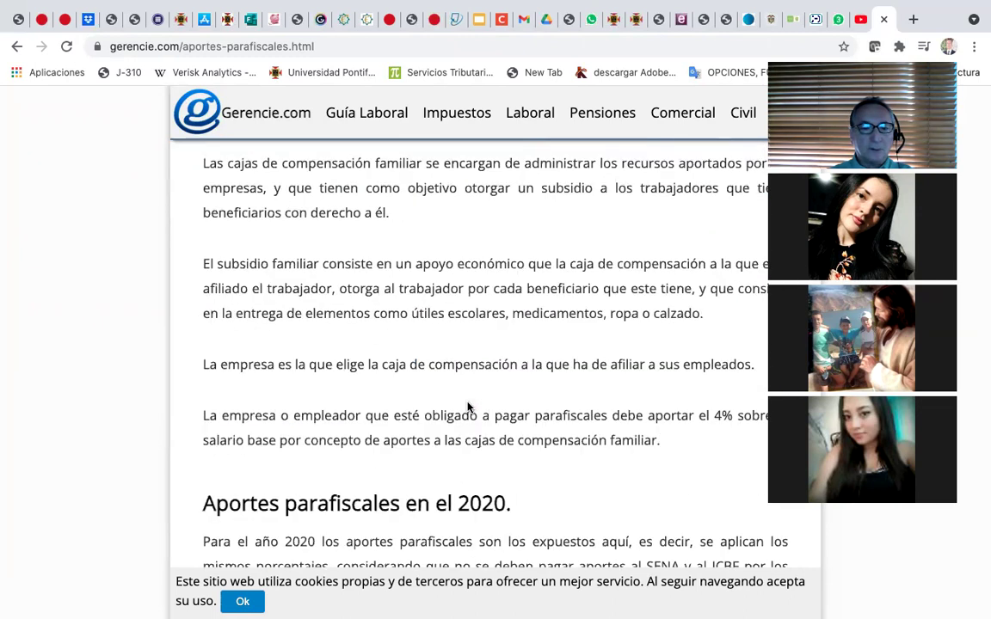
pyautogui.scroll(-3, 467, 408)
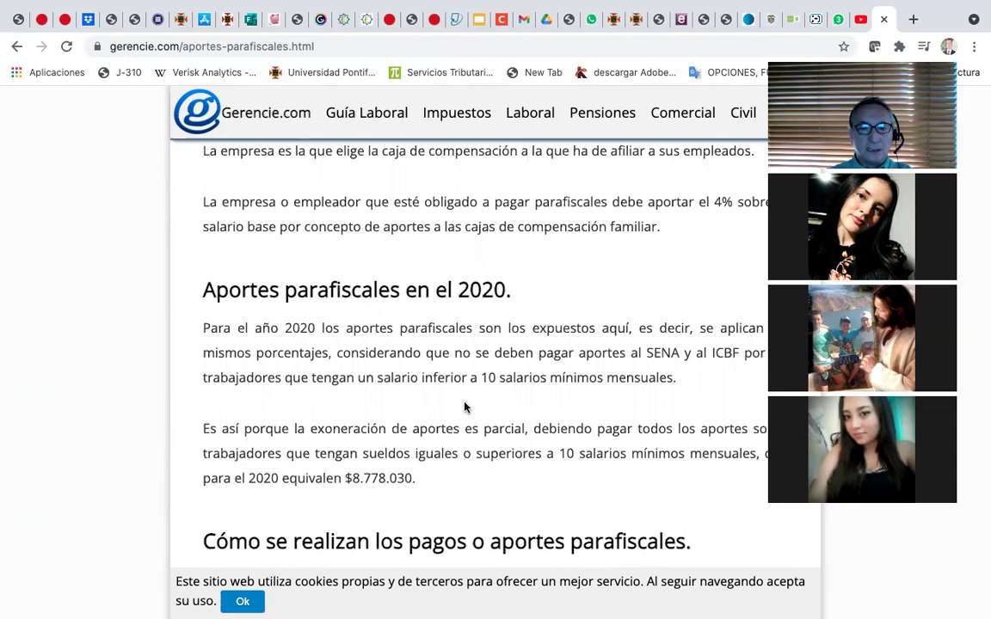
pyautogui.scroll(-4, 465, 407)
pyautogui.scroll(6, 465, 408)
pyautogui.scroll(-10, 464, 407)
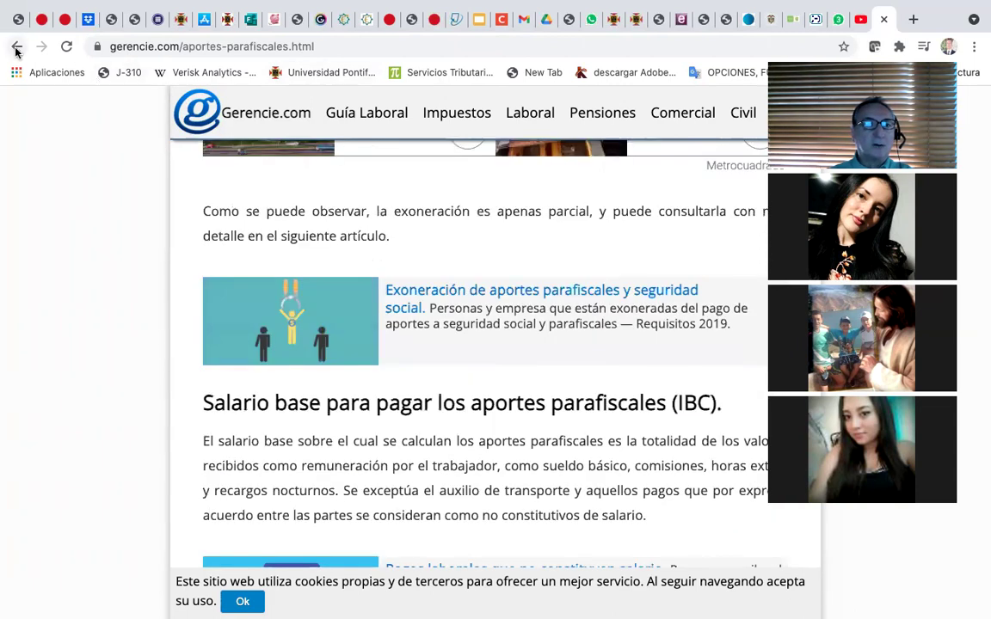
# Return to the results and search with the corrected query "empresa con más de 10 empleados no pago aportes parafiscales en colombia"
pyautogui.click(16, 50)
pyautogui.scroll(2, 332, 214)
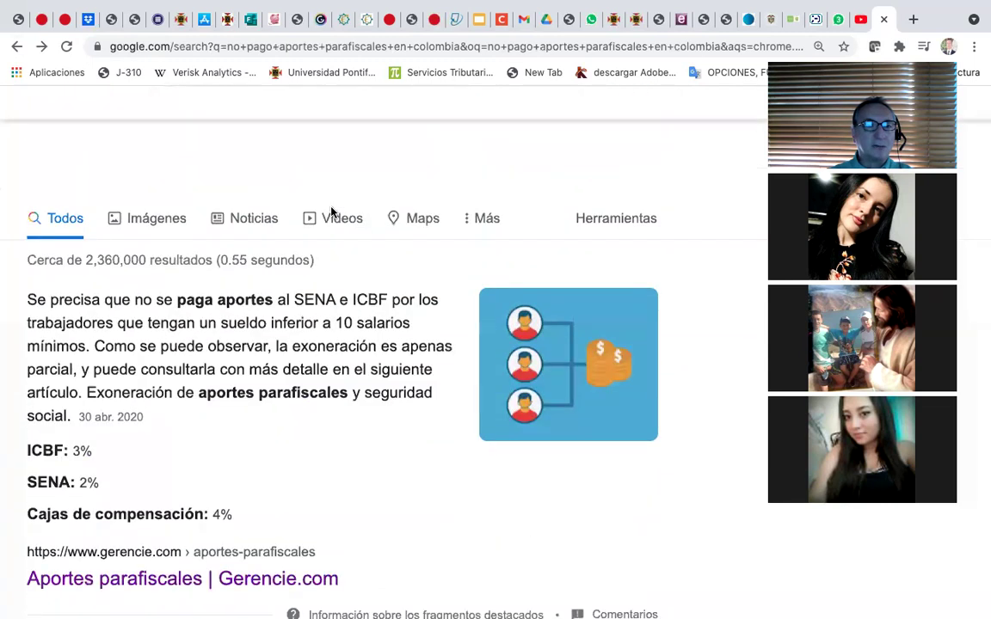
pyautogui.click(177, 138)
pyautogui.write('empresaa con más de 10 empleados')
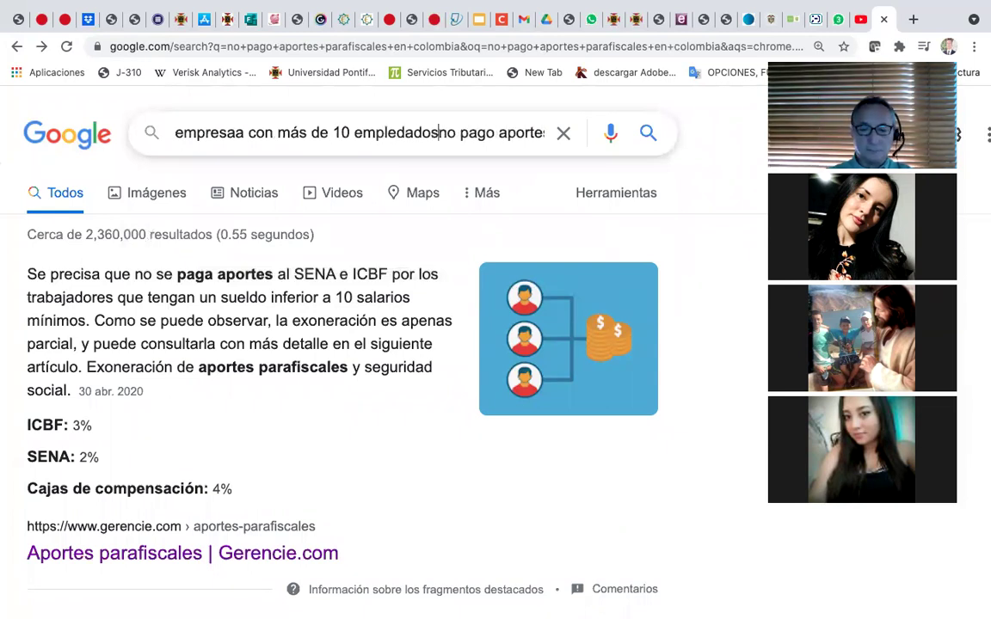
pyautogui.press('Return')
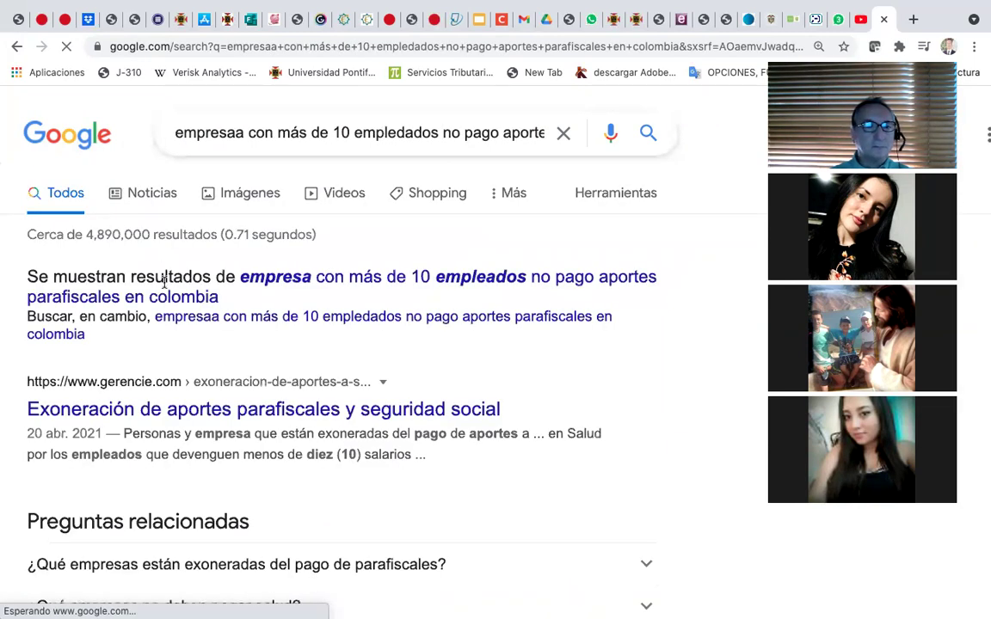
pyautogui.click(329, 279)
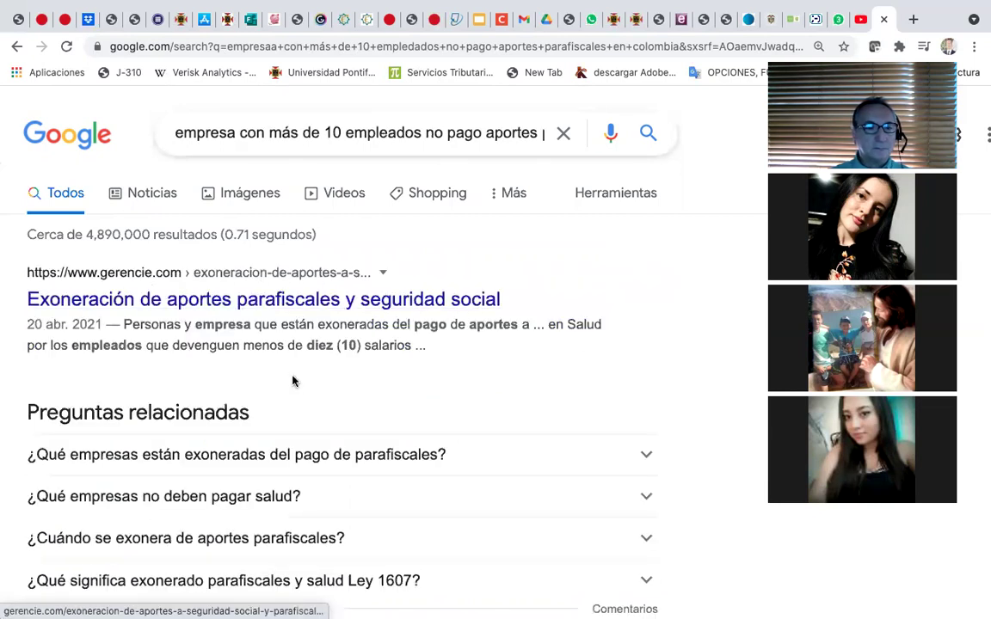
# Expand the related question "¿Qué empresas están exoneradas del pago de parafiscales?" to read its answer
pyautogui.scroll(-3, 292, 380)
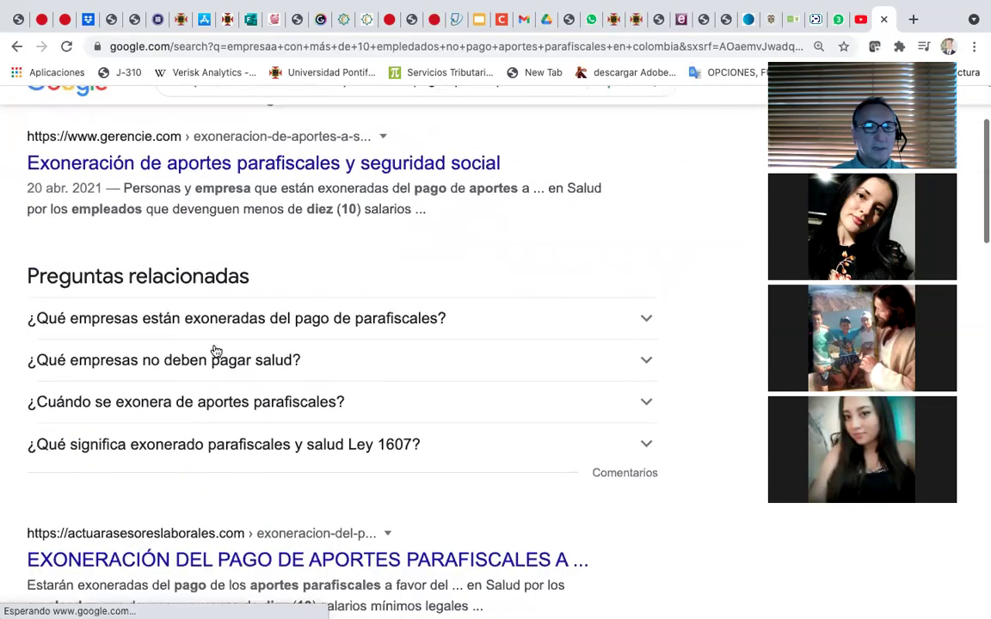
pyautogui.click(646, 319)
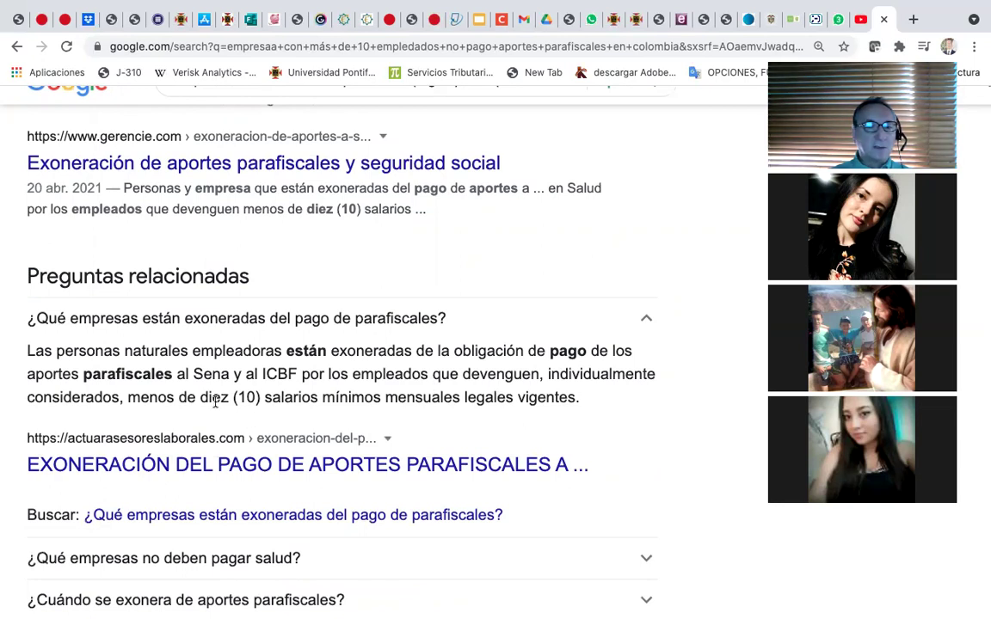
# Expand the related questions "¿Qué empresas no deben pagar salud?" and "¿Cuando no se paga el 8.5% de salud?" to read their answers
pyautogui.scroll(-2, 427, 414)
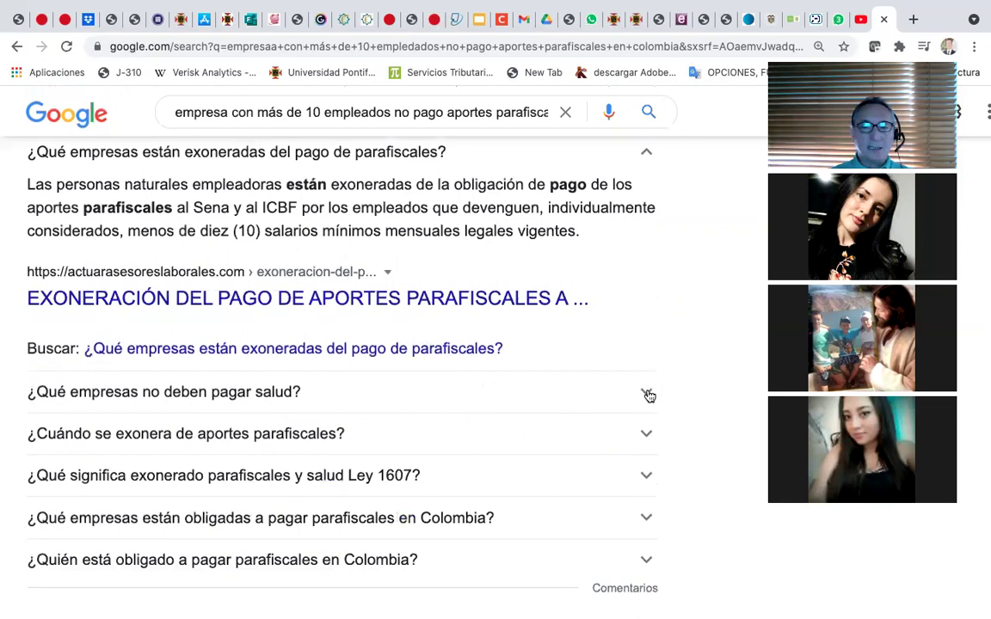
pyautogui.click(645, 395)
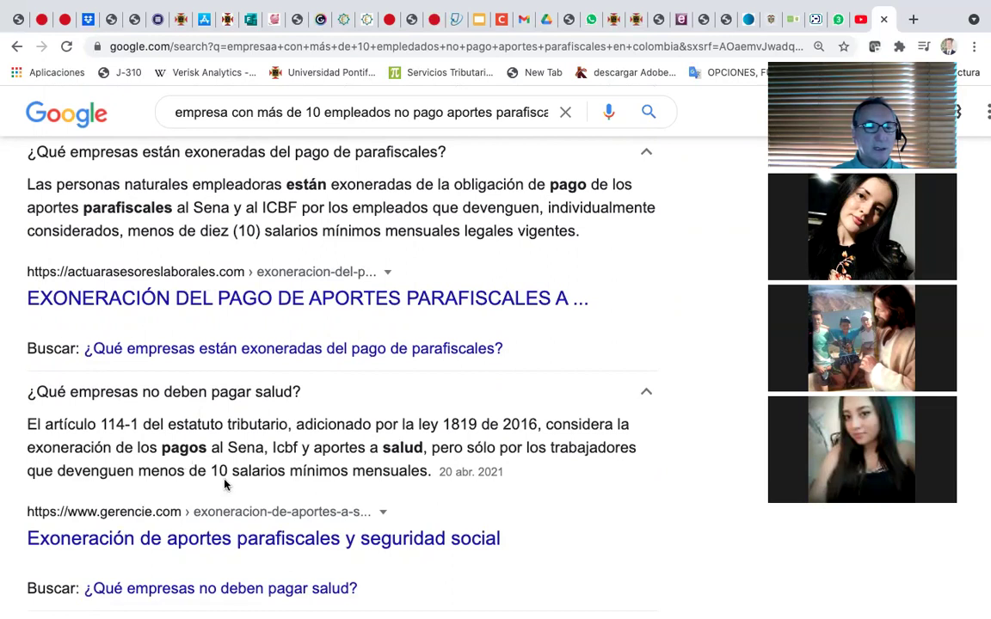
pyautogui.scroll(-3, 316, 477)
pyautogui.scroll(-3, 315, 481)
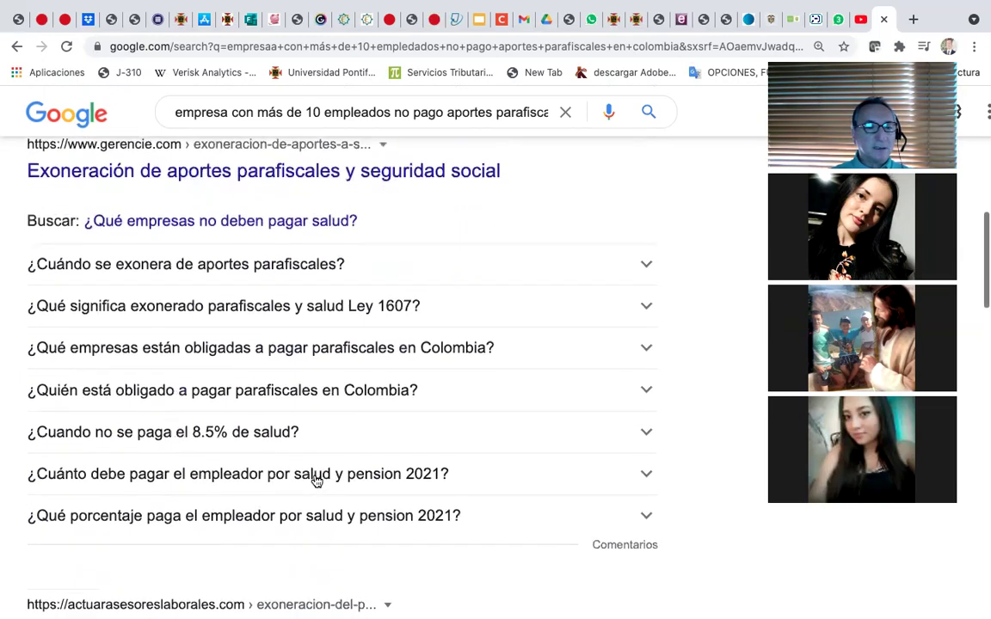
pyautogui.click(646, 428)
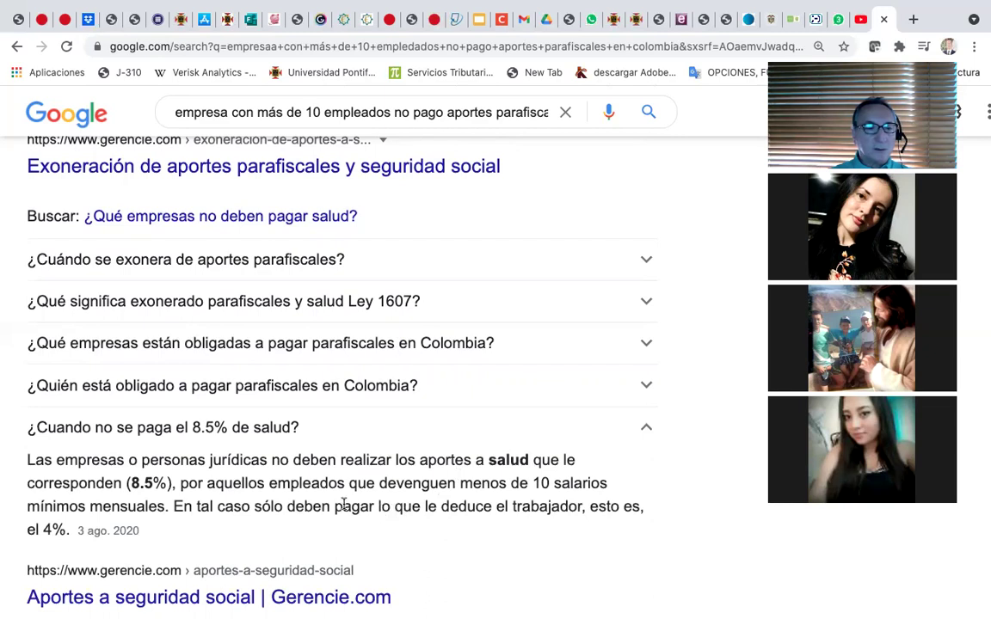
# Open the minsalud.gov.co result "Empresas con 10 trabajadores o más, a pagar aportes por internet" and read through the page
pyautogui.scroll(-5, 344, 482)
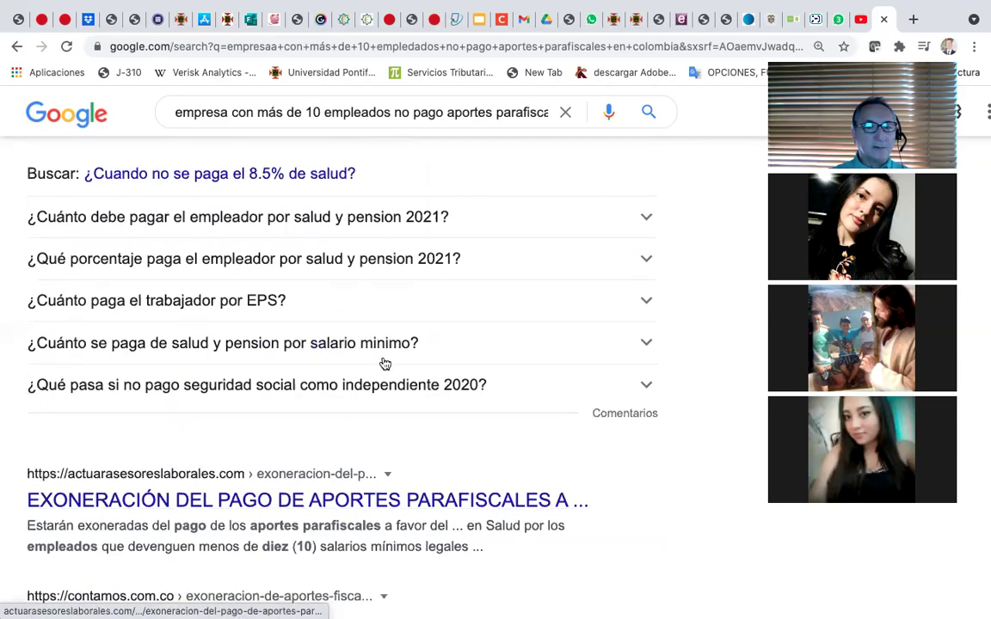
pyautogui.scroll(-5, 385, 363)
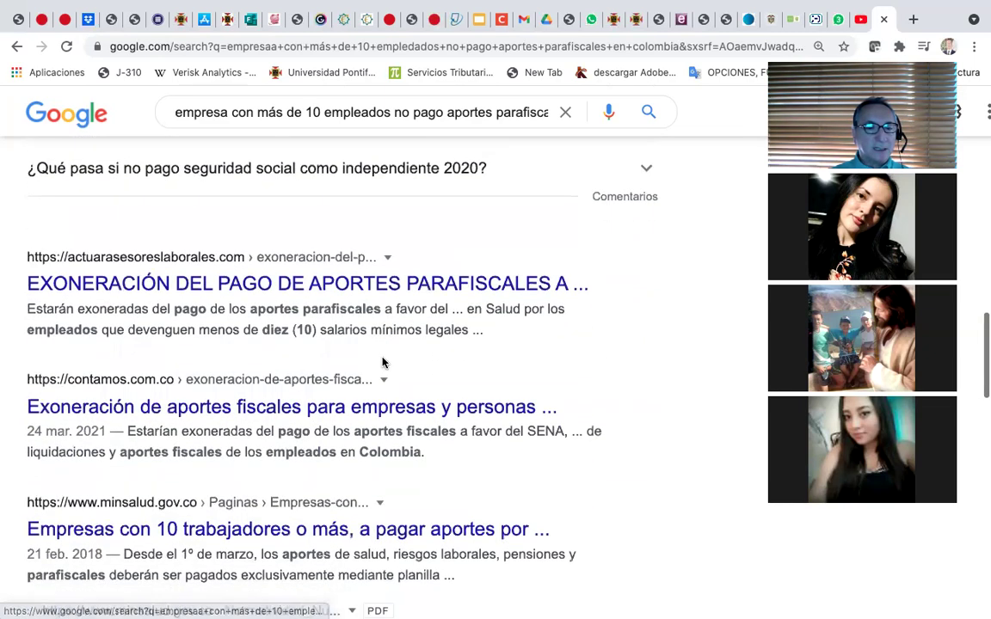
pyautogui.scroll(-2, 384, 363)
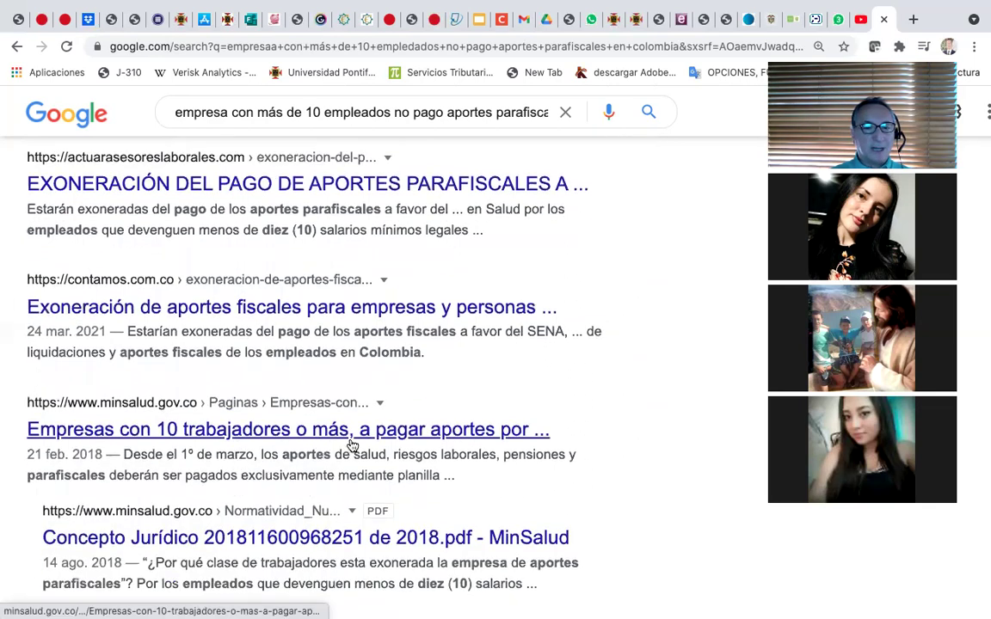
pyautogui.click(354, 435)
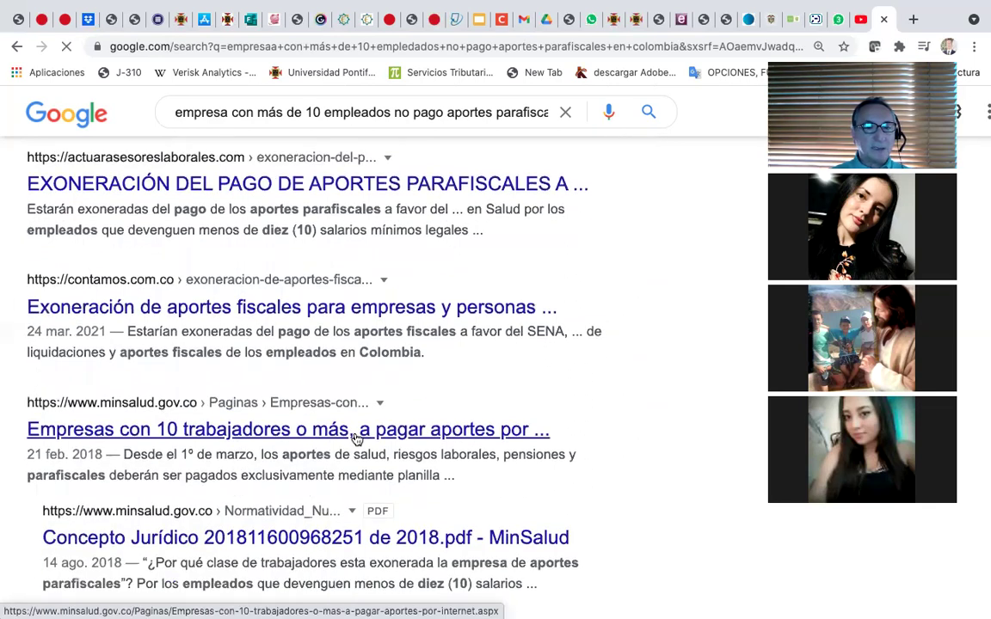
pyautogui.click(140, 423)
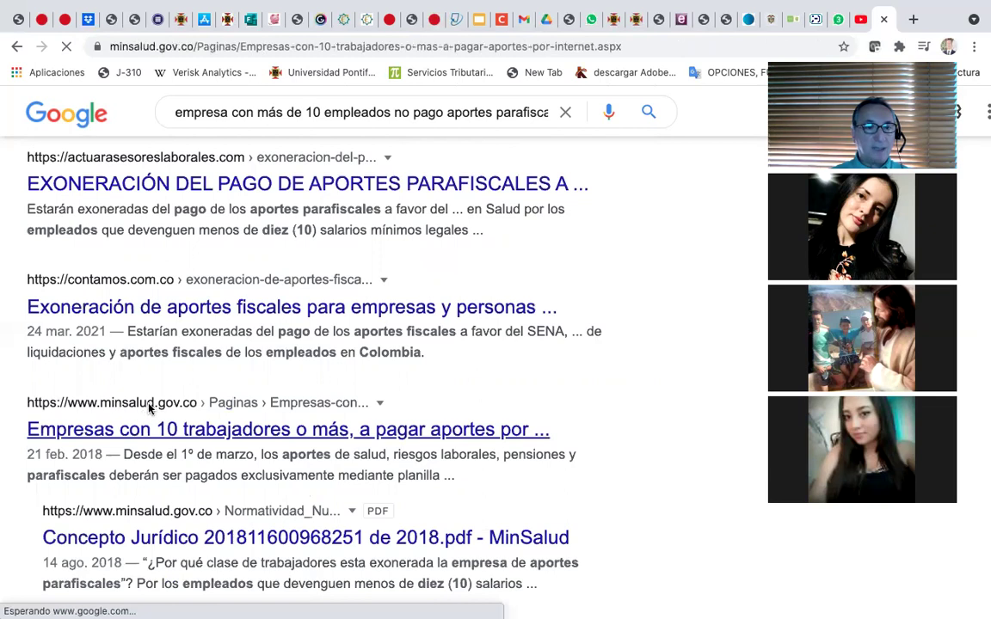
pyautogui.scroll(-5, 415, 370)
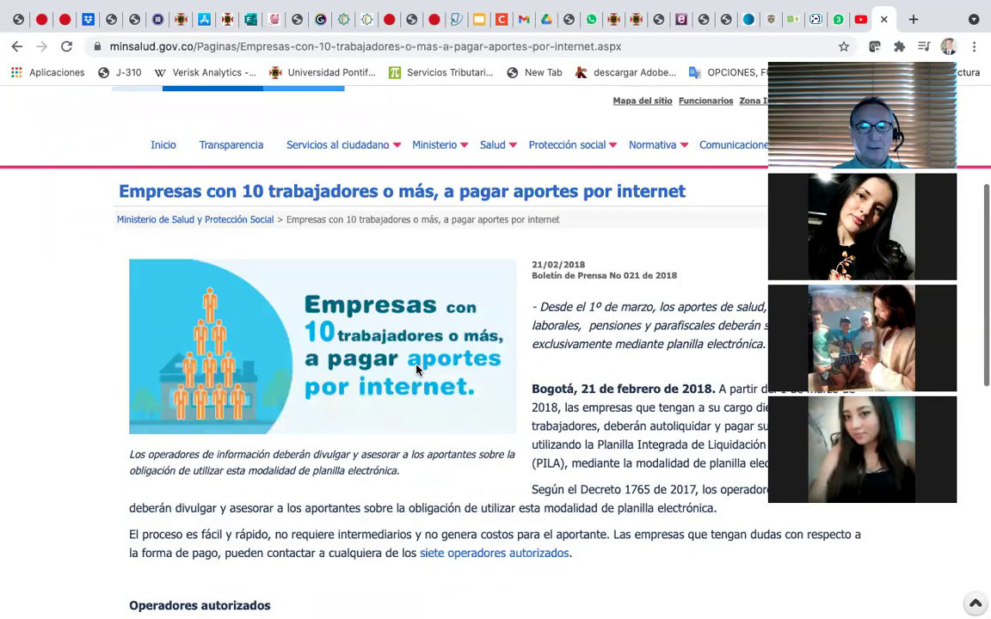
pyautogui.scroll(-2, 416, 369)
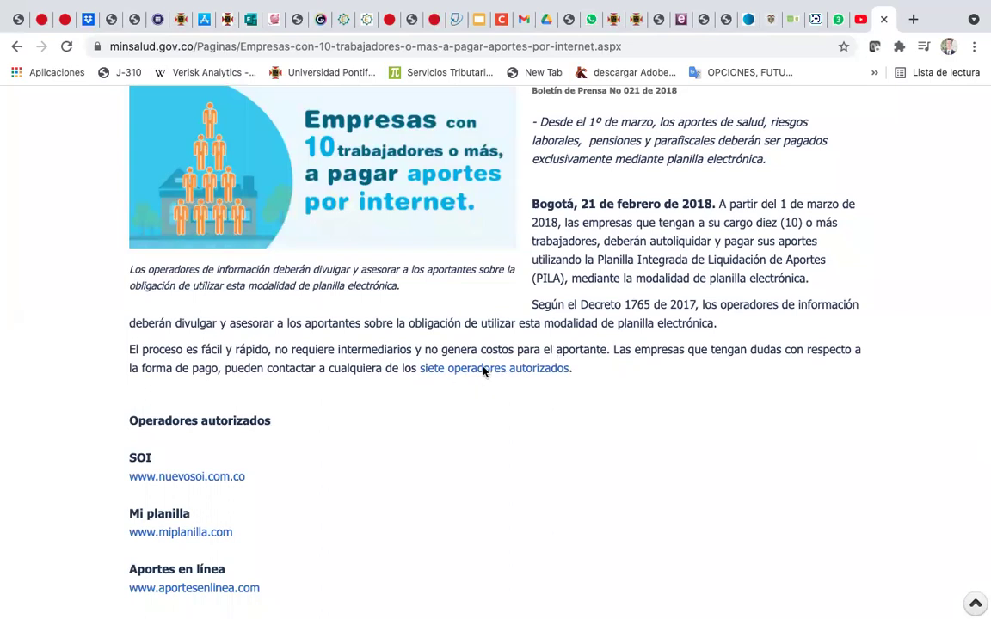
pyautogui.scroll(-3, 442, 395)
pyautogui.scroll(-2, 440, 340)
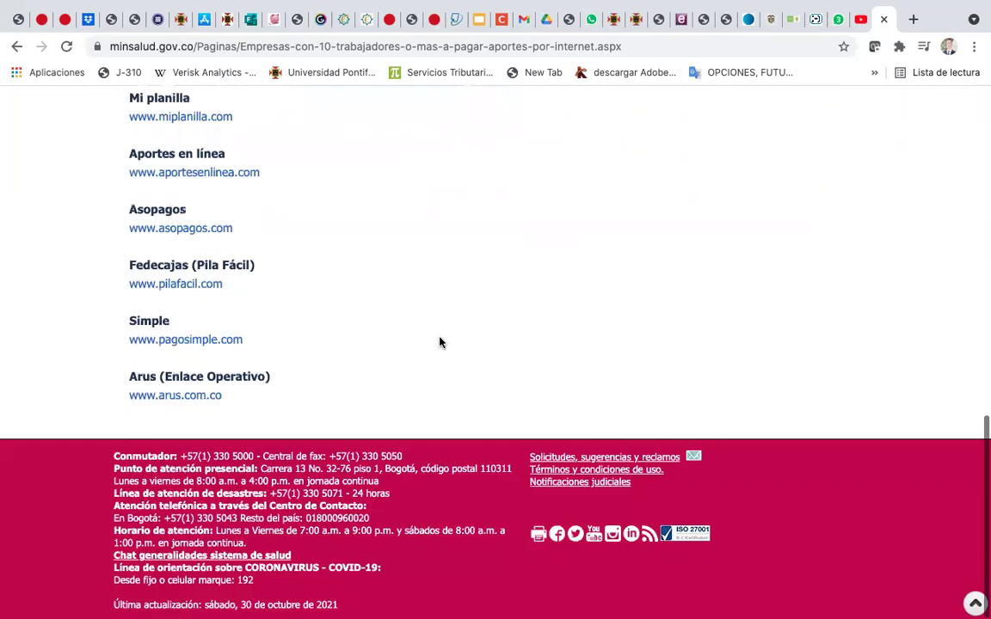
pyautogui.scroll(15, 440, 341)
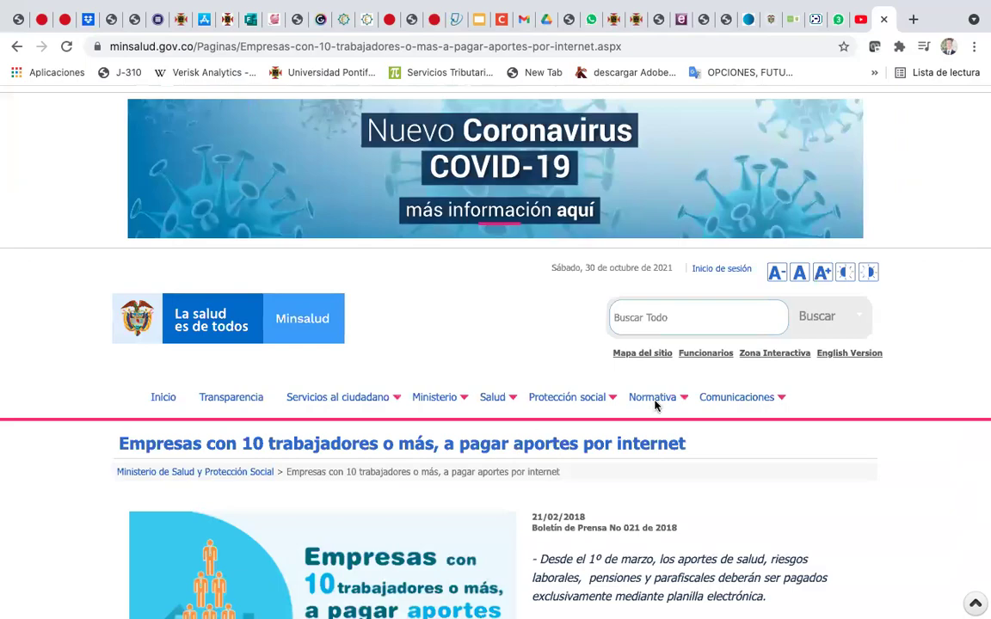
# Switch back to the Excel budget workbook and review the labour-cost percentages, from social benefits through payroll contributions to the total
pyautogui.press('F4')
pyautogui.click(687, 557)
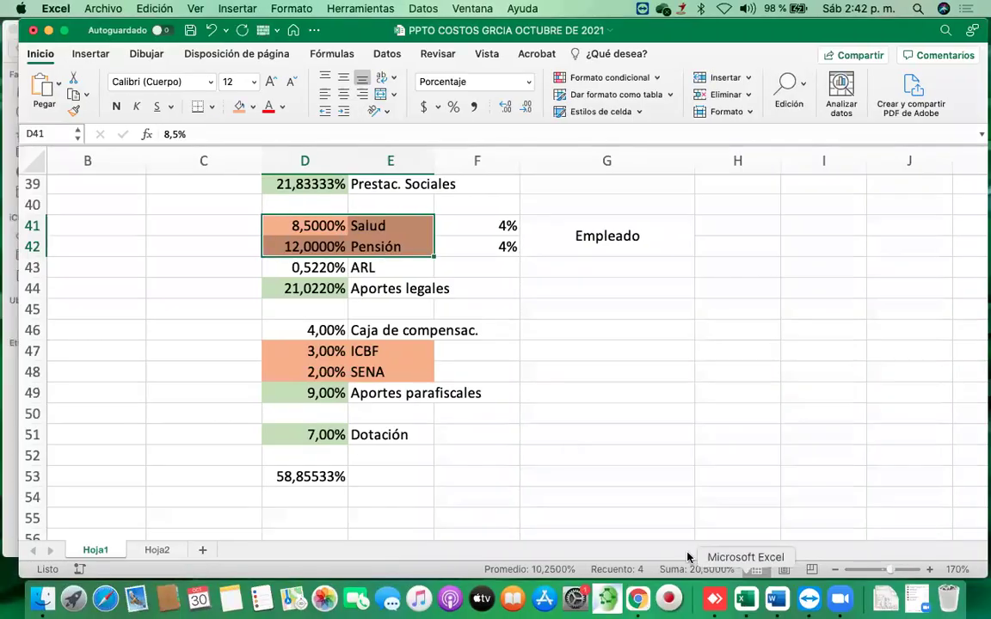
pyautogui.scroll(3, 399, 352)
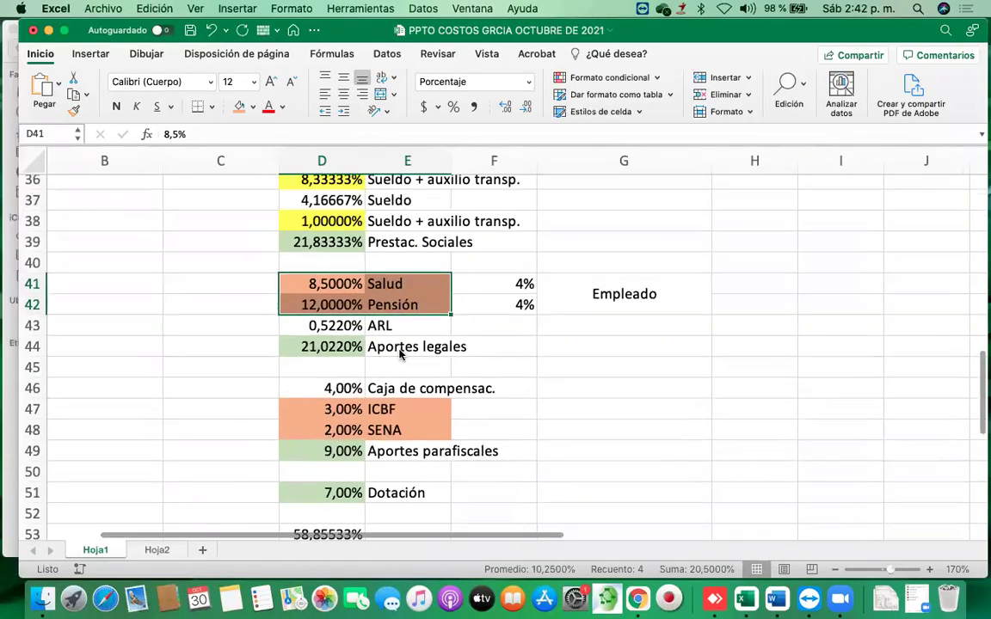
pyautogui.scroll(1, 399, 354)
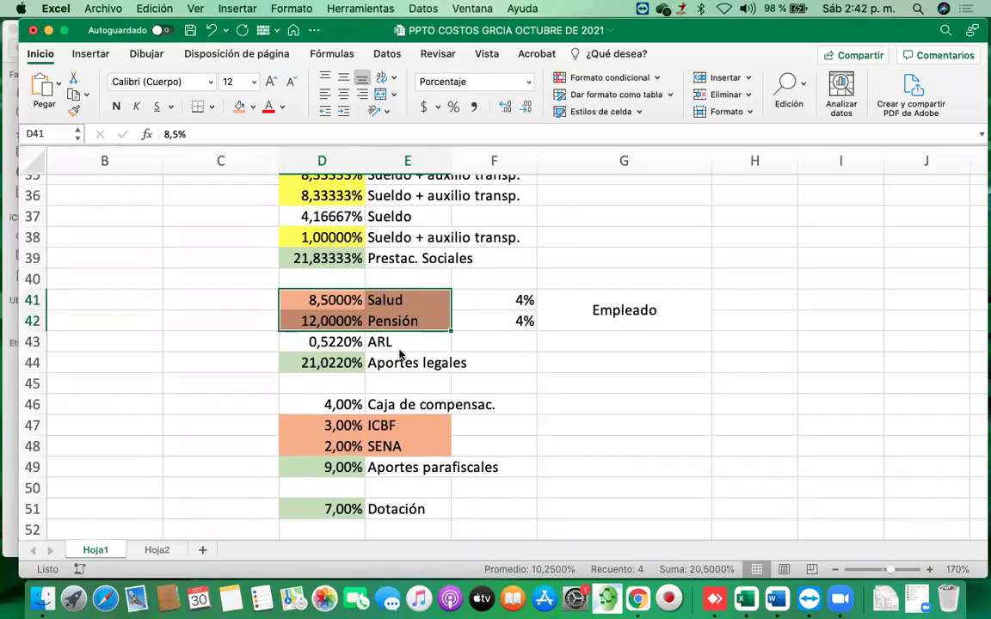
pyautogui.scroll(1, 400, 352)
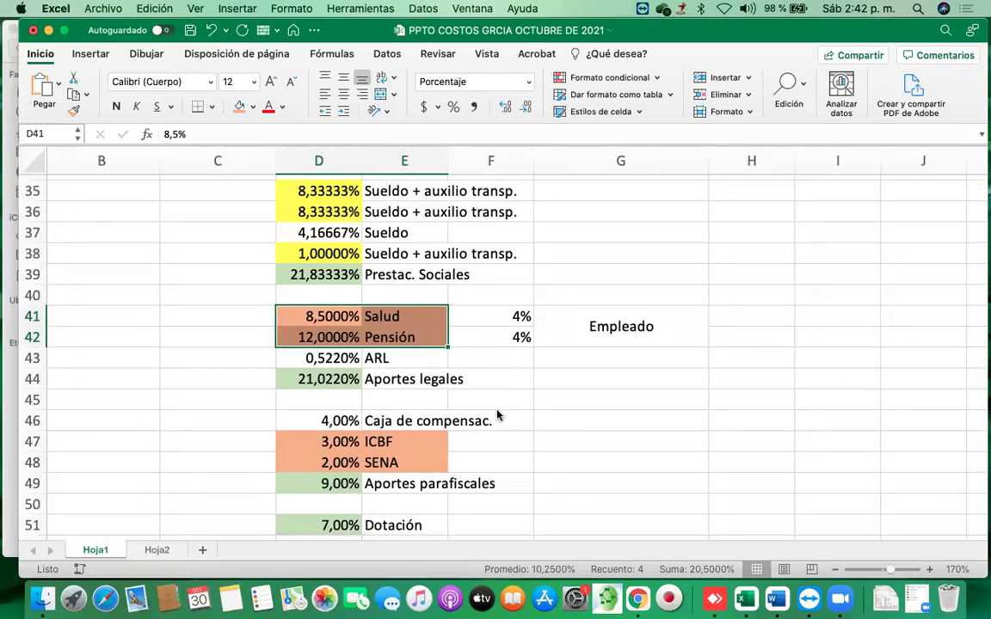
pyautogui.hscroll(1, 497, 415)
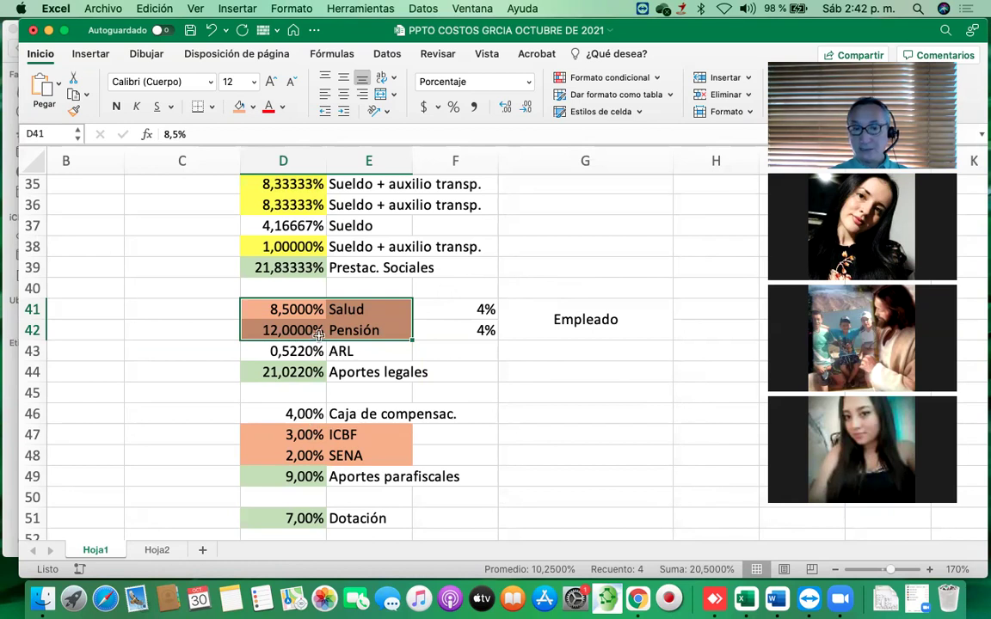
pyautogui.scroll(-2, 336, 416)
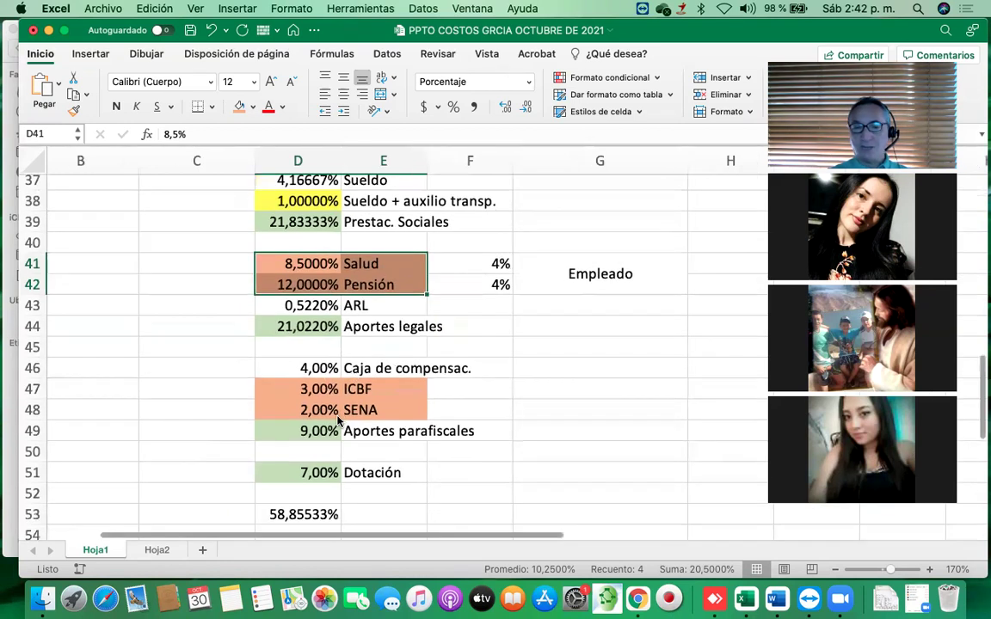
pyautogui.scroll(-5, 338, 419)
pyautogui.scroll(12, 338, 420)
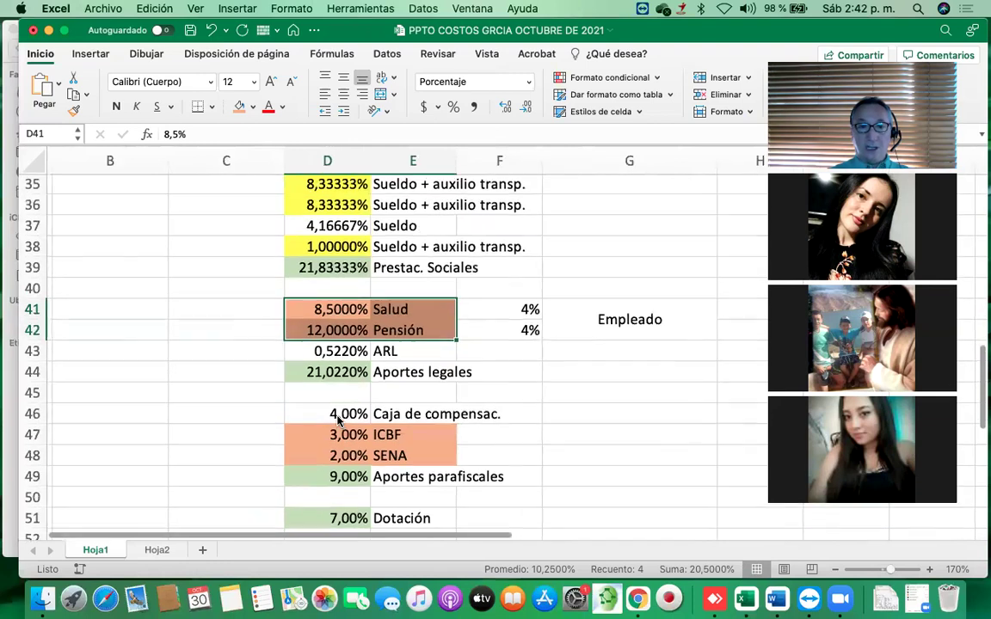
# Enter 86320000 as the Año 1 value of "+ Costo MOD" in cell B27 of the operating budget
pyautogui.scroll(1, 338, 420)
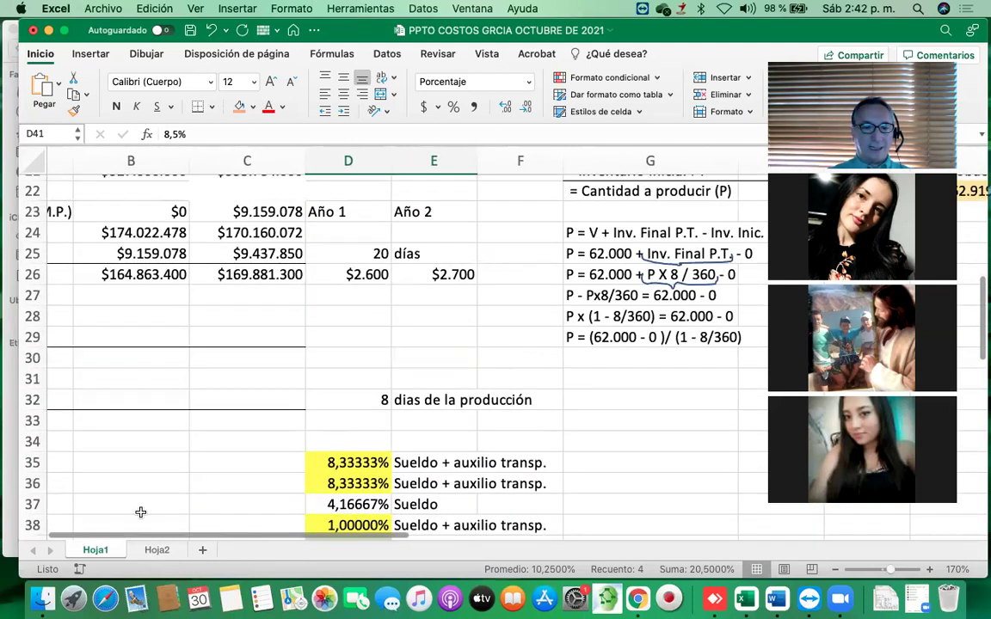
pyautogui.click(189, 418)
pyautogui.press('Left')
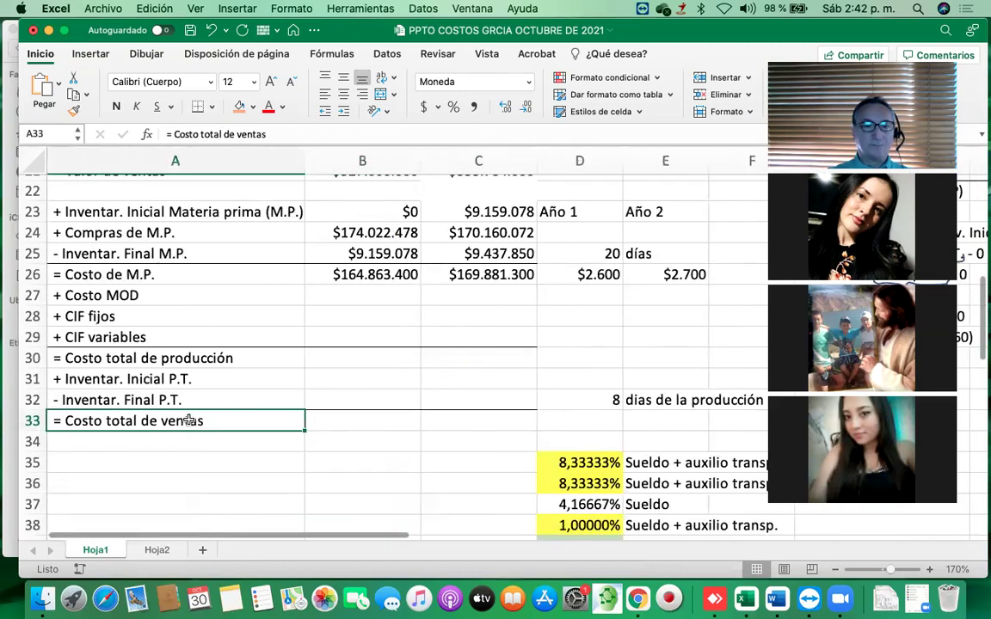
pyautogui.click(372, 292)
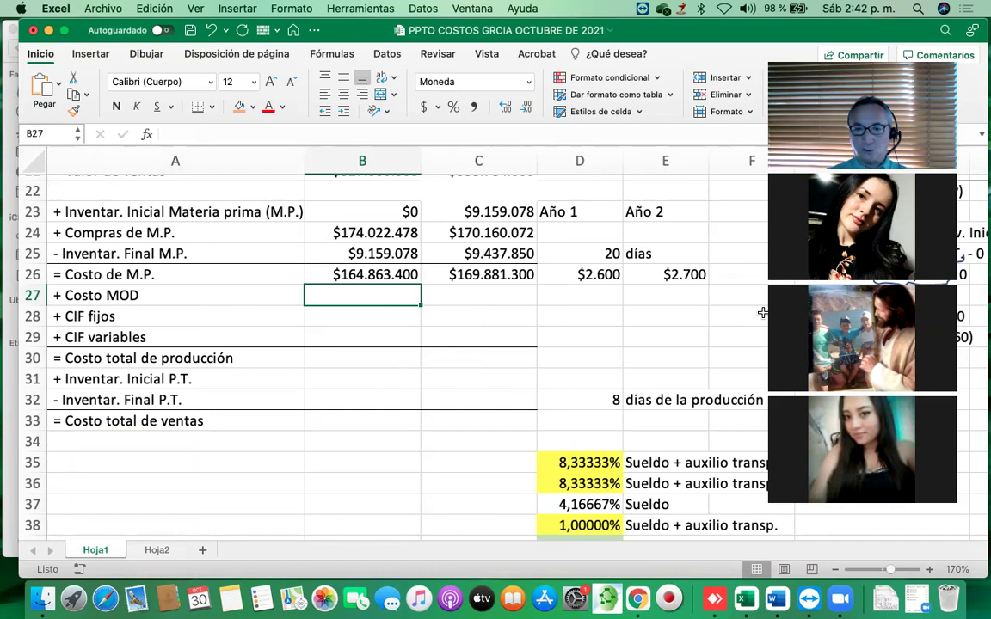
pyautogui.scroll(-7, 680, 421)
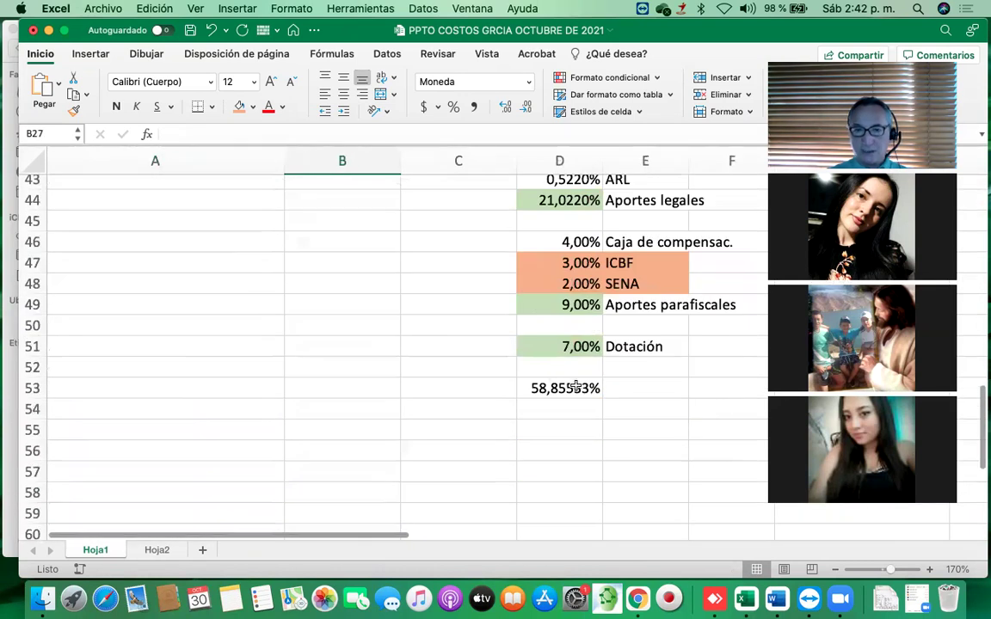
pyautogui.scroll(2, 575, 388)
pyautogui.scroll(8, 575, 385)
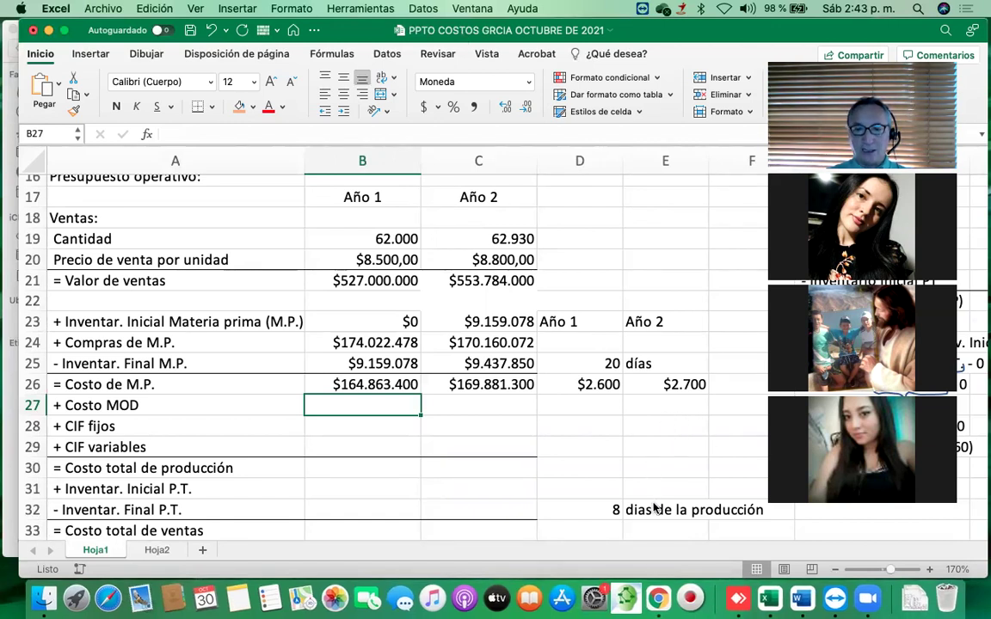
pyautogui.scroll(-1, 401, 485)
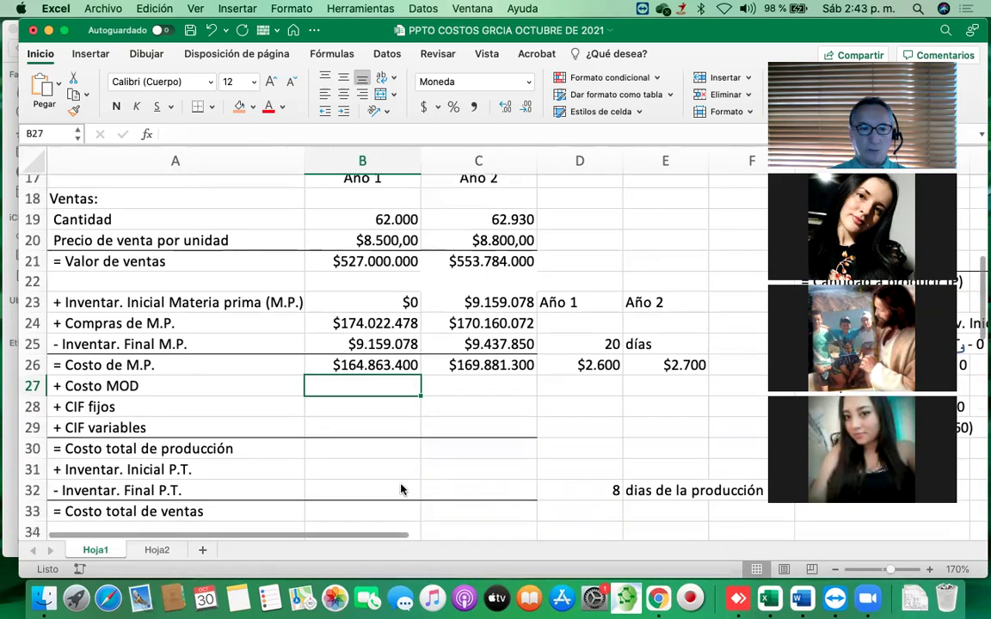
pyautogui.click(378, 370)
pyautogui.click(379, 386)
pyautogui.write('86.32')
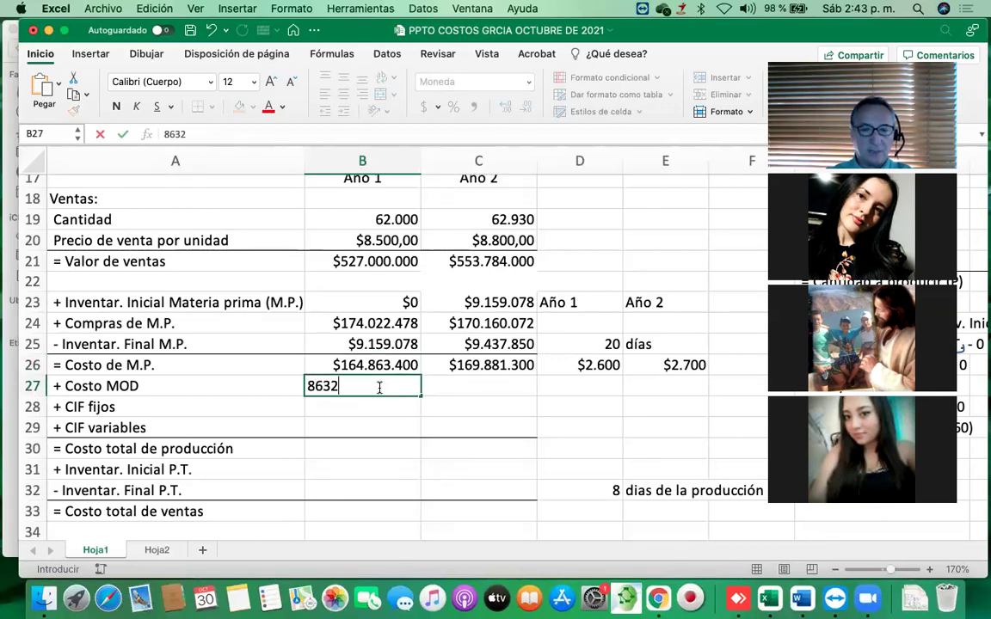
pyautogui.write('0.000')
pyautogui.press('Return')
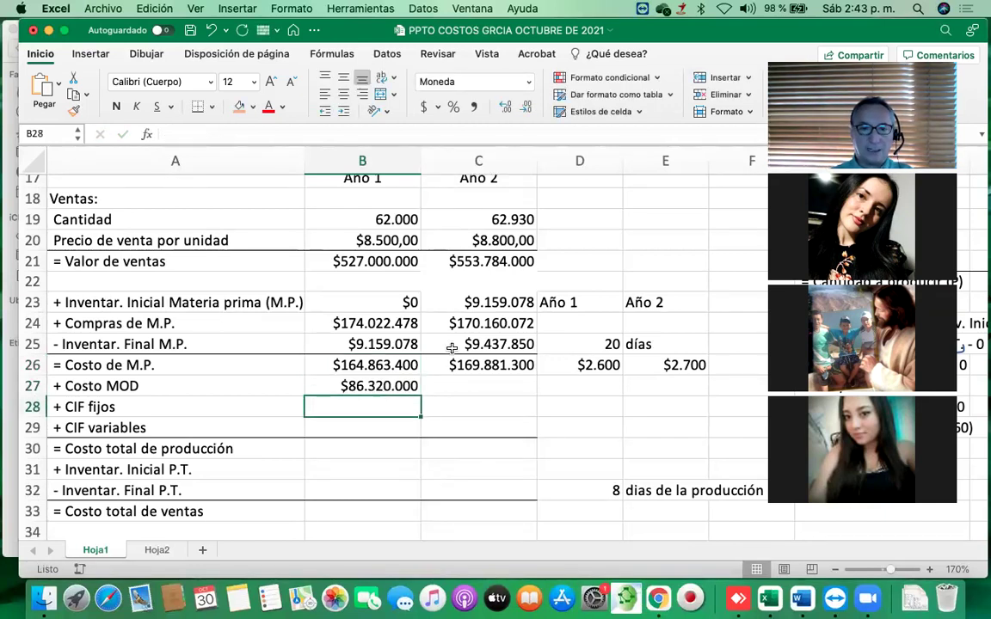
# Select the Año 1 Costo MOD value and review the social benefit, legal contribution and parafiscal percentages below the budget
pyautogui.click(379, 381)
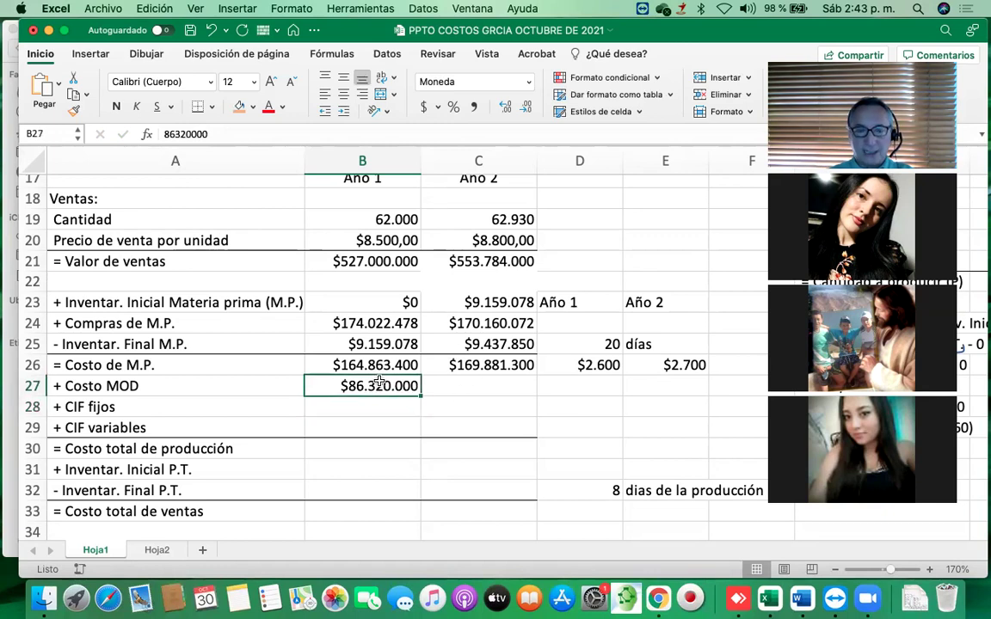
pyautogui.scroll(-9, 558, 411)
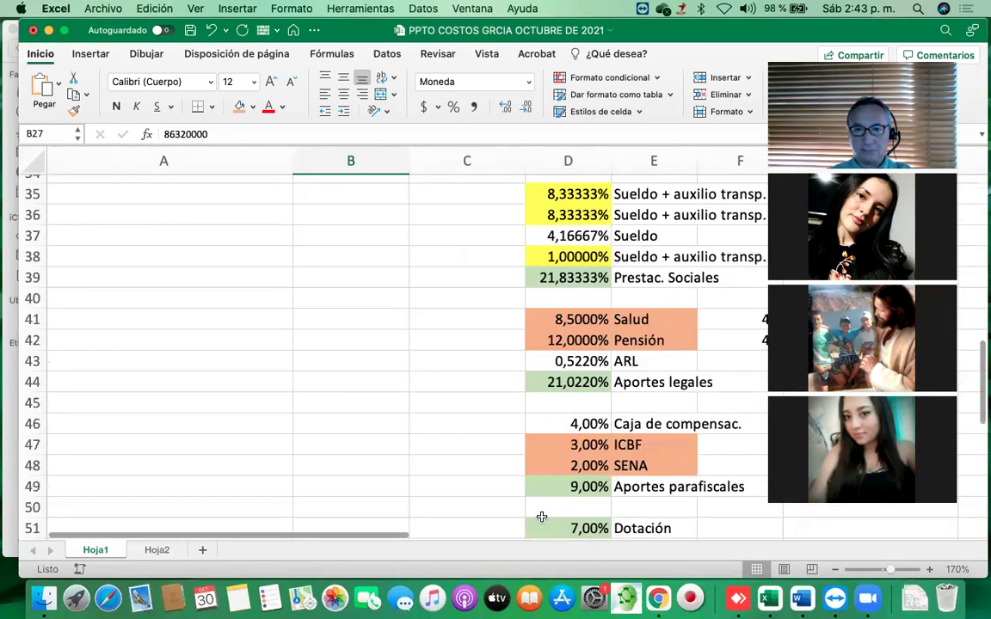
pyautogui.scroll(4, 508, 393)
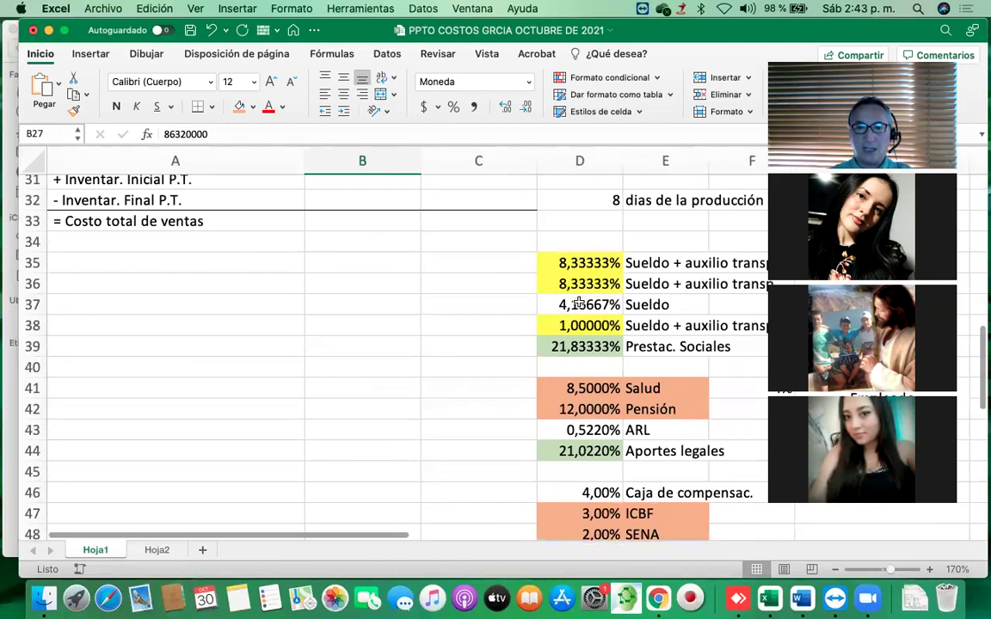
pyautogui.scroll(-3, 662, 314)
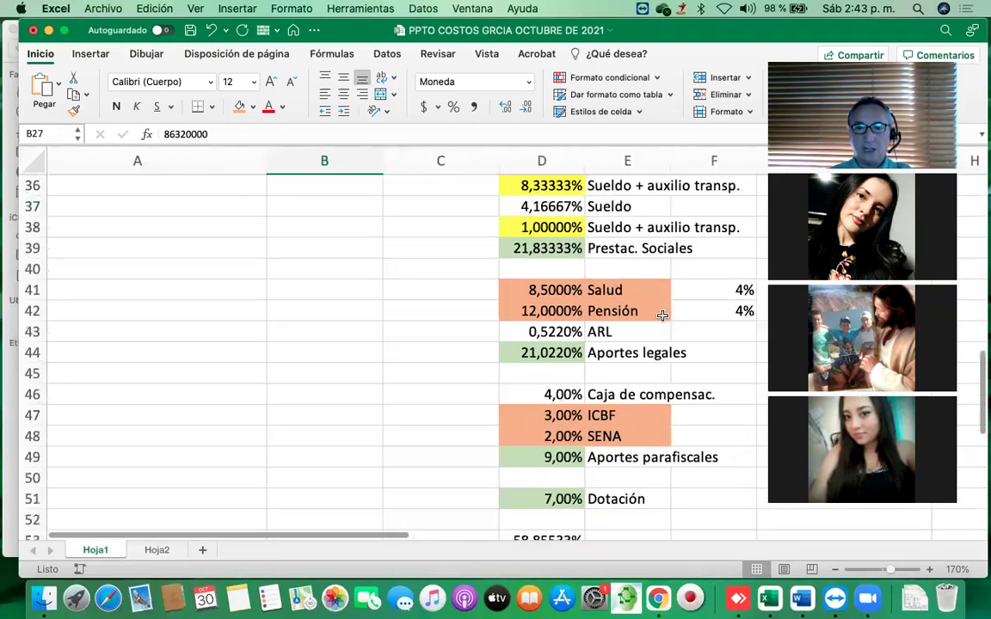
pyautogui.scroll(4, 662, 314)
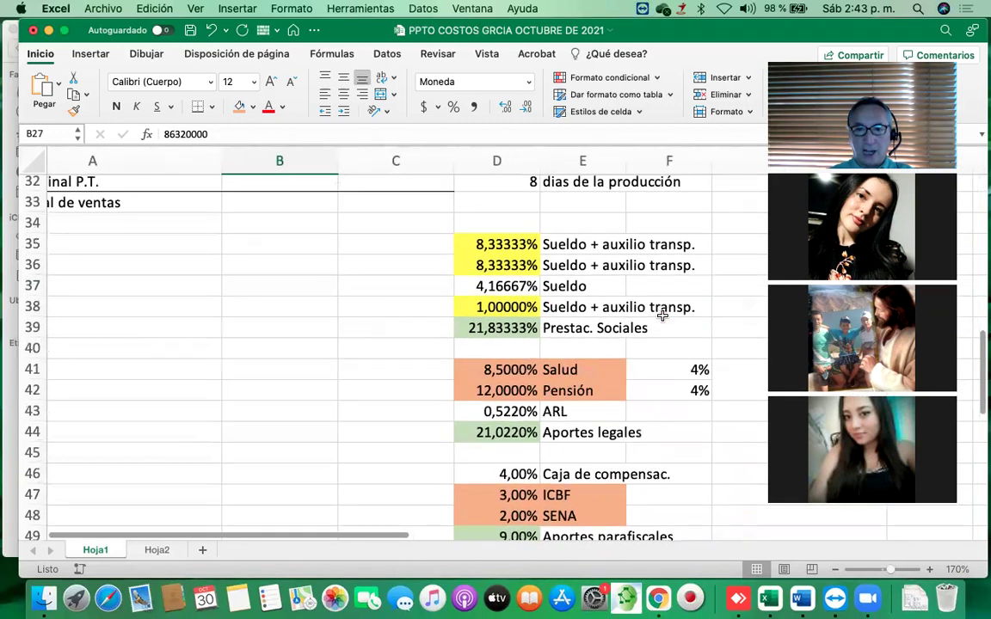
pyautogui.scroll(-1, 662, 314)
pyautogui.hscroll(2, 662, 315)
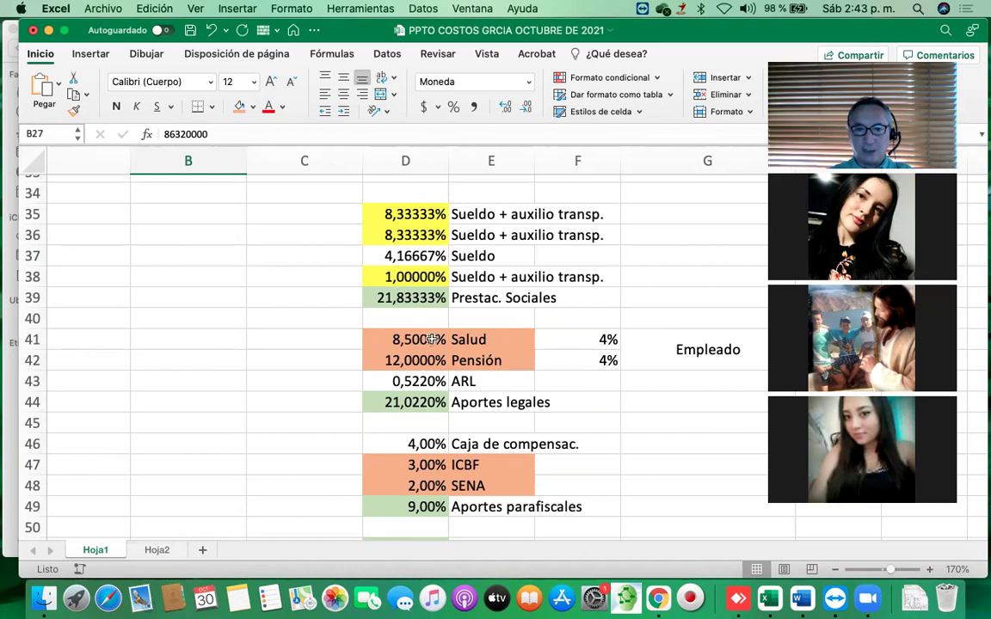
pyautogui.scroll(-3, 464, 375)
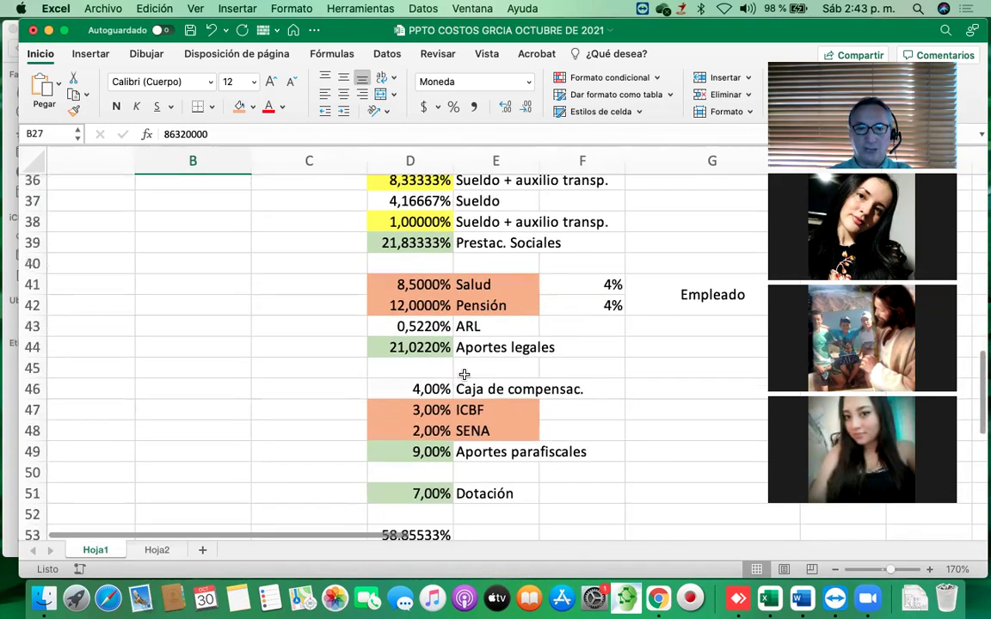
# Review the social benefit, legal contribution, parafiscal and total percentages, and return to the Costo MOD row of the operating budget
pyautogui.scroll(-2, 439, 381)
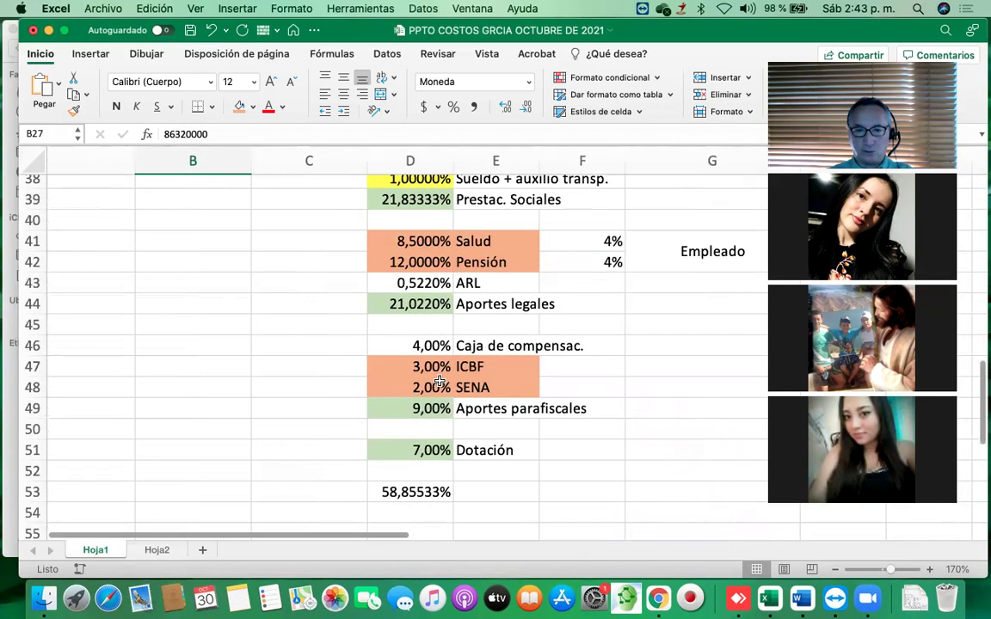
pyautogui.scroll(3, 435, 471)
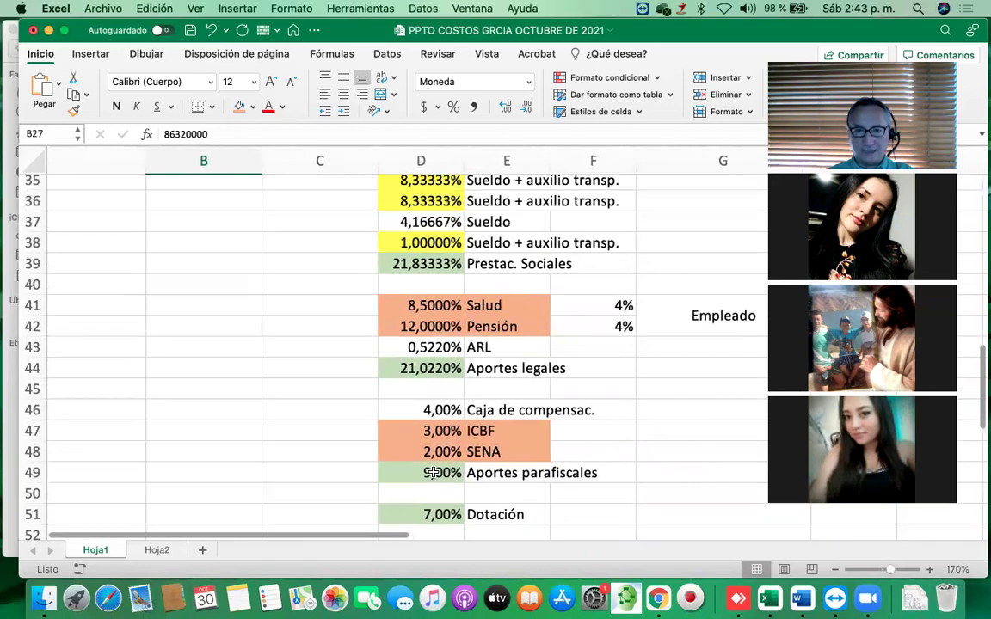
pyautogui.scroll(2, 435, 472)
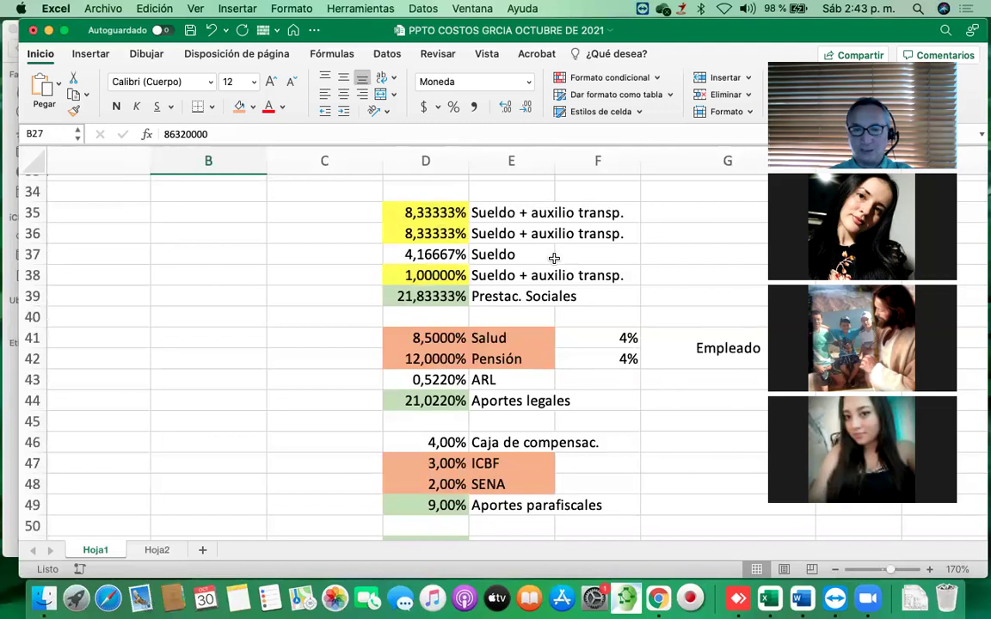
pyautogui.scroll(13, 512, 322)
pyautogui.hscroll(-3, 511, 321)
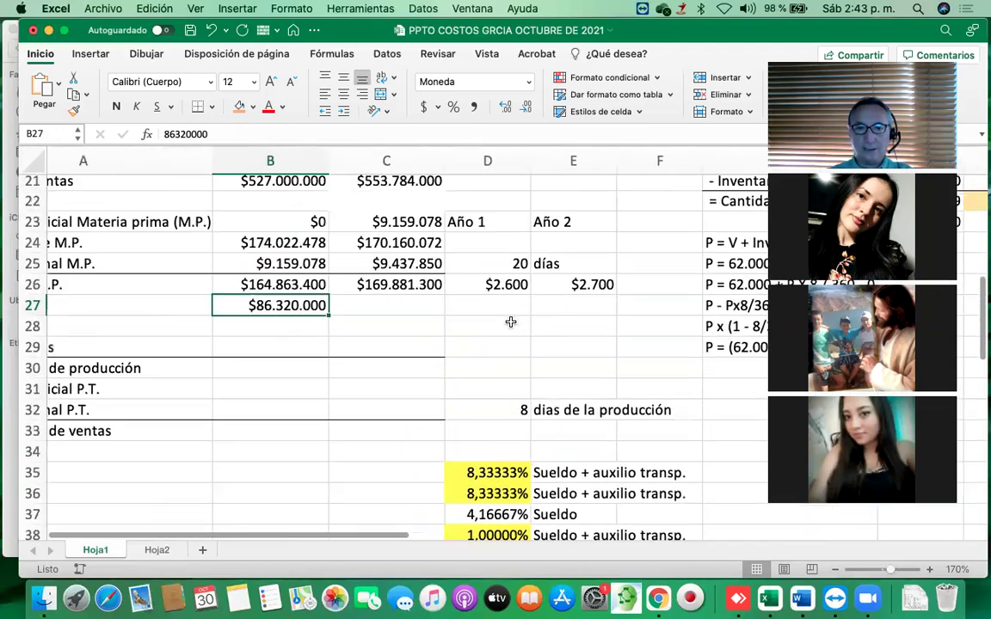
pyautogui.scroll(1, 511, 322)
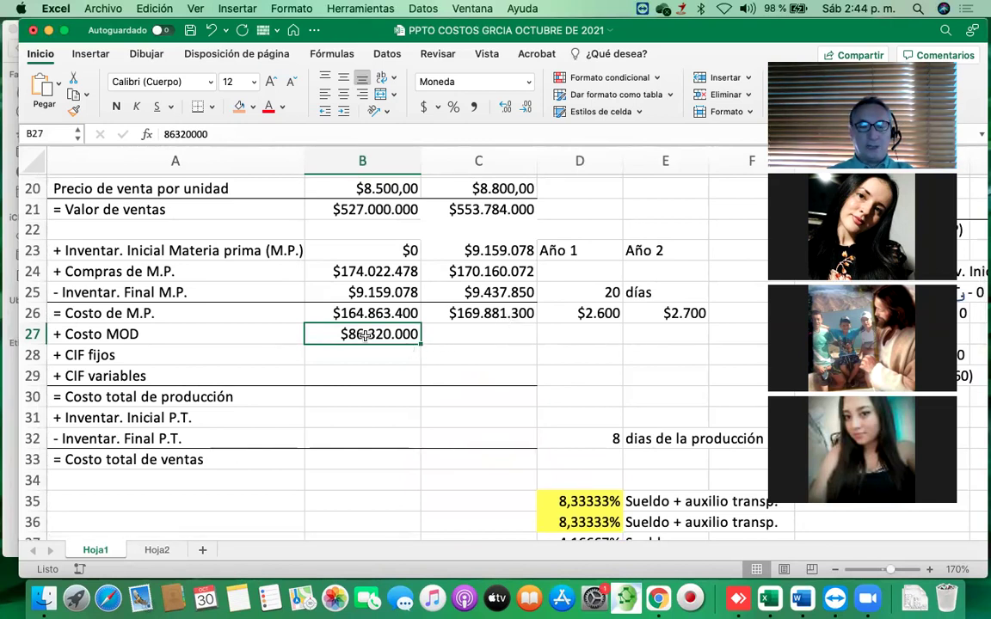
# Select the Año 2 cell of "+ Costo MOD" (C27) and review the sales and raw-material figures for both years
pyautogui.click(457, 333)
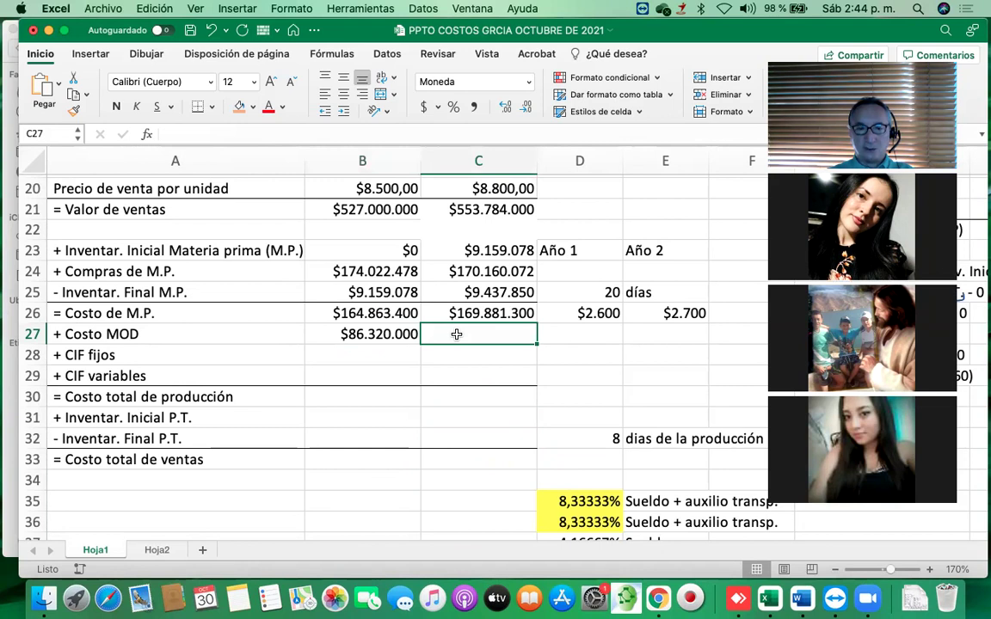
pyautogui.click(375, 333)
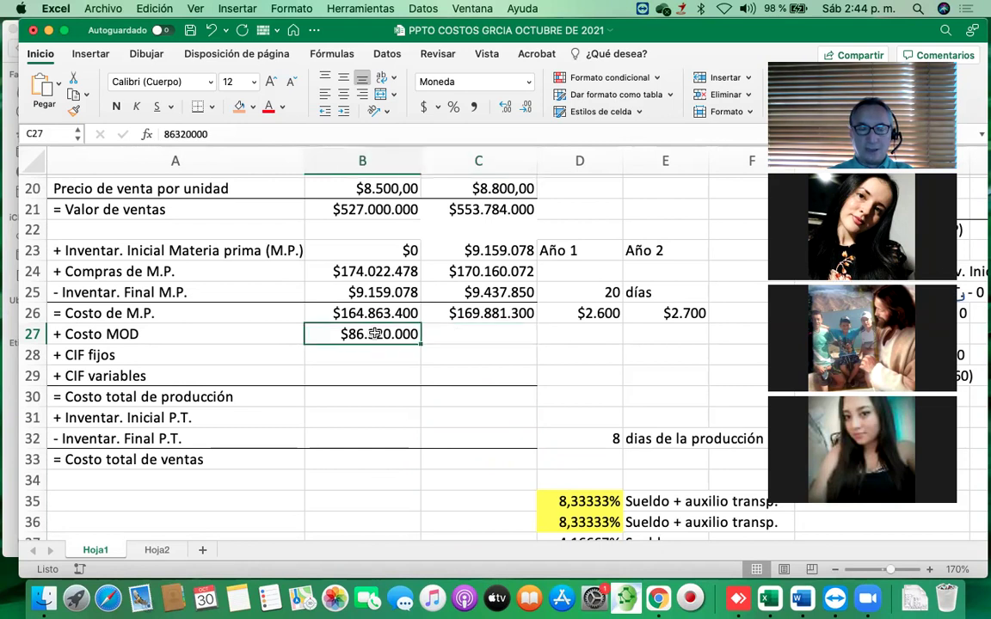
pyautogui.click(467, 336)
pyautogui.scroll(1, 467, 338)
pyautogui.scroll(4, 467, 336)
pyautogui.scroll(-4, 467, 337)
pyautogui.hscroll(3, 467, 336)
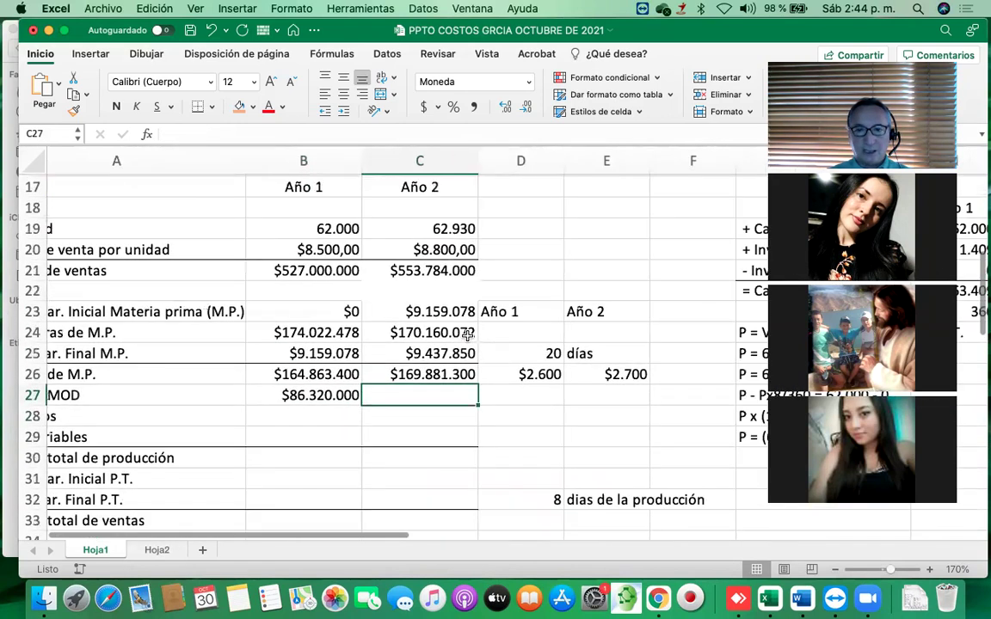
pyautogui.scroll(-3, 467, 336)
pyautogui.scroll(10, 467, 337)
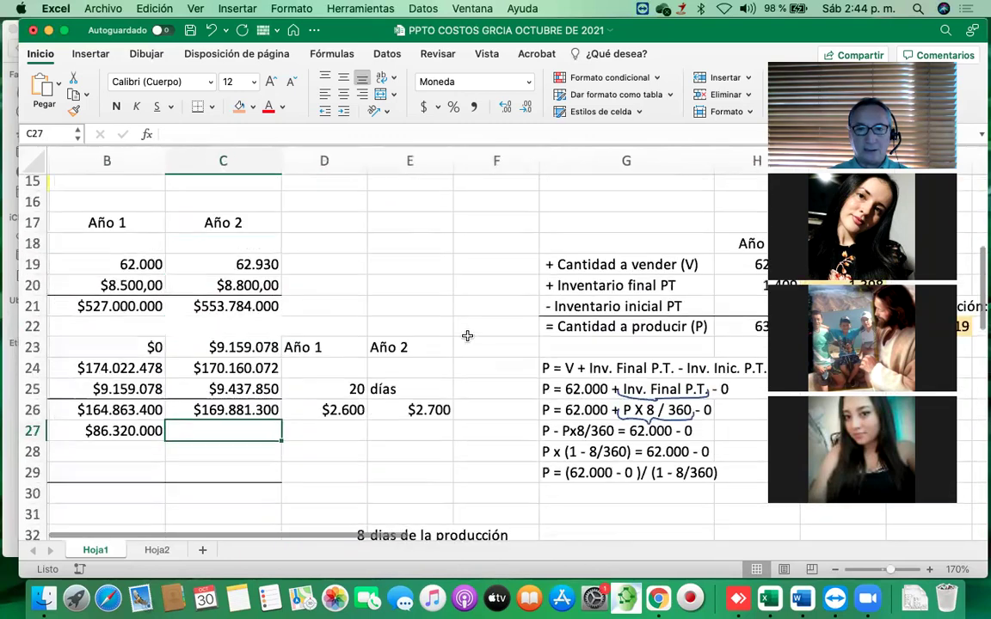
pyautogui.hscroll(-3, 467, 336)
pyautogui.hscroll(-3, 467, 336)
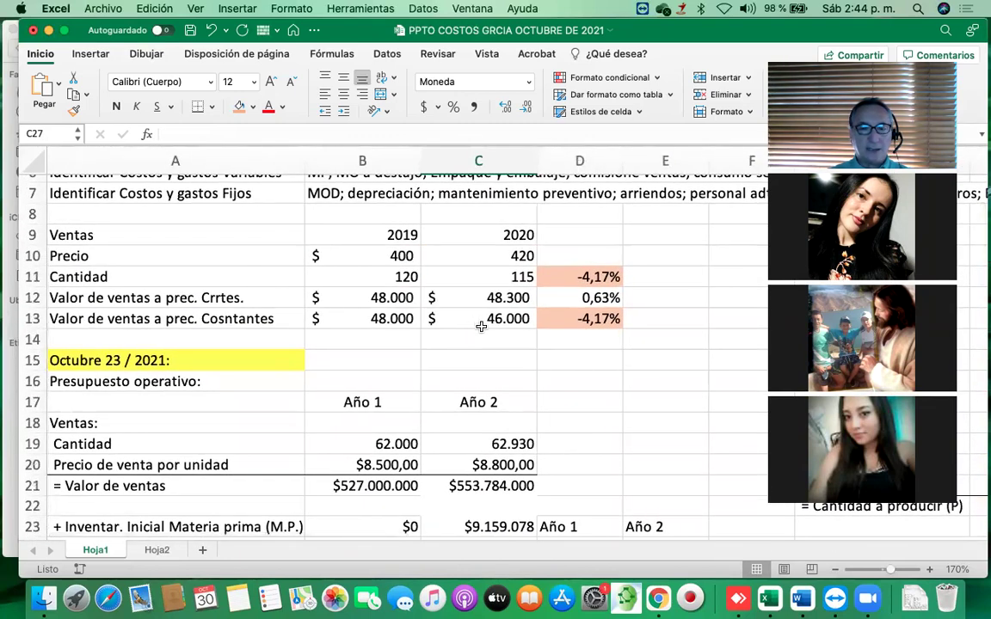
pyautogui.scroll(-3, 478, 333)
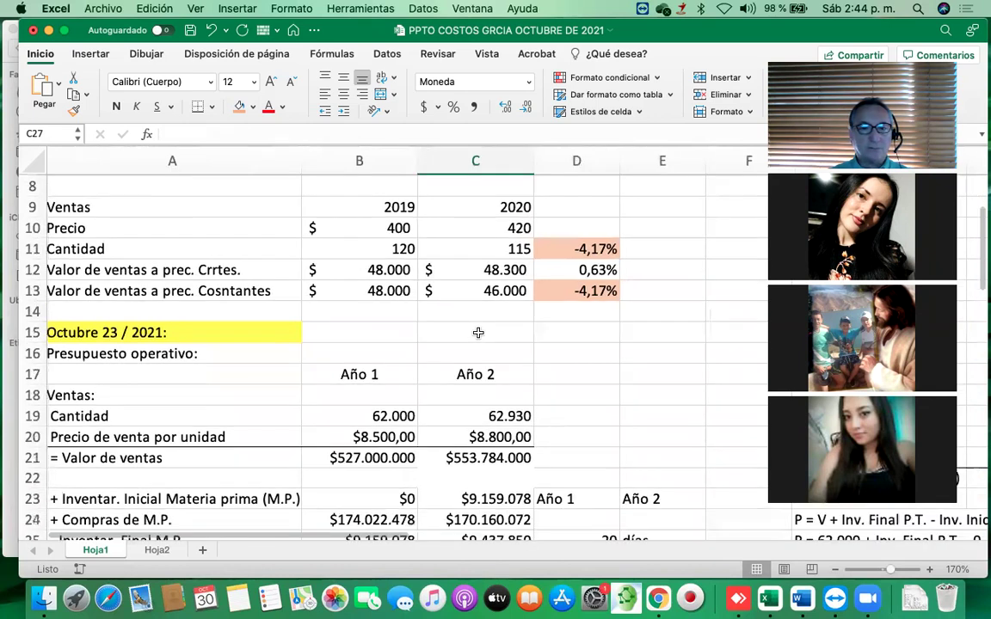
pyautogui.scroll(-2, 478, 333)
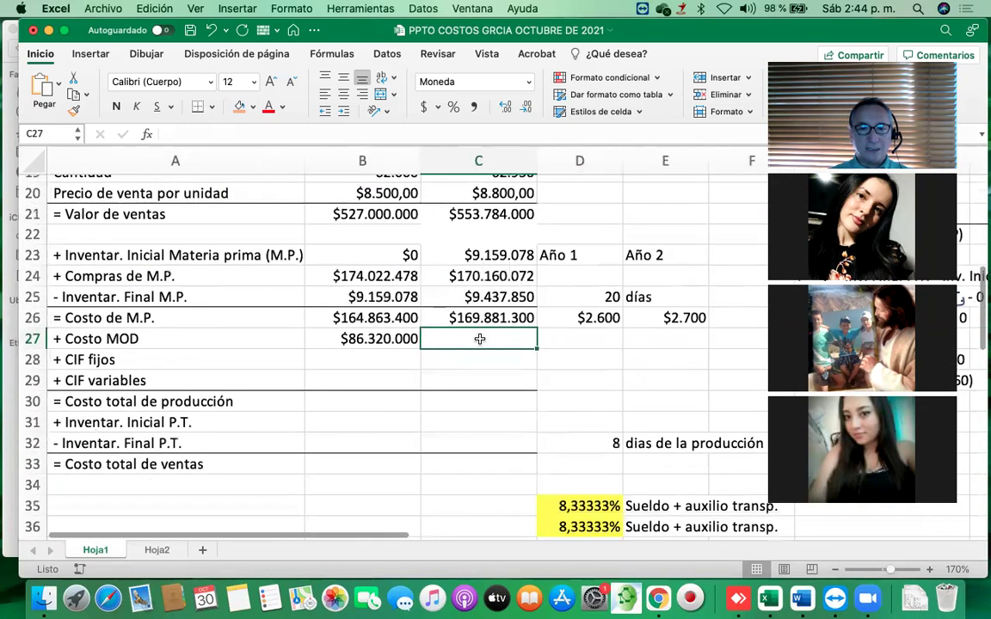
# Calculate the Año 2 Costo MOD in C27 as Año 1 plus the Año 2 inflation rate, with =B27+B27*C4
pyautogui.write('=')
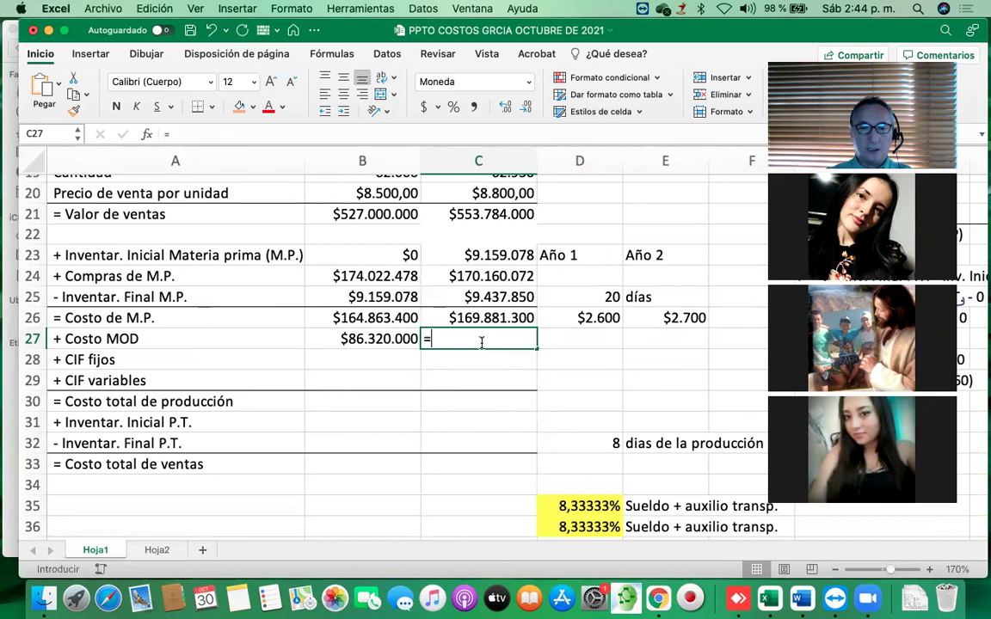
pyautogui.press('Left')
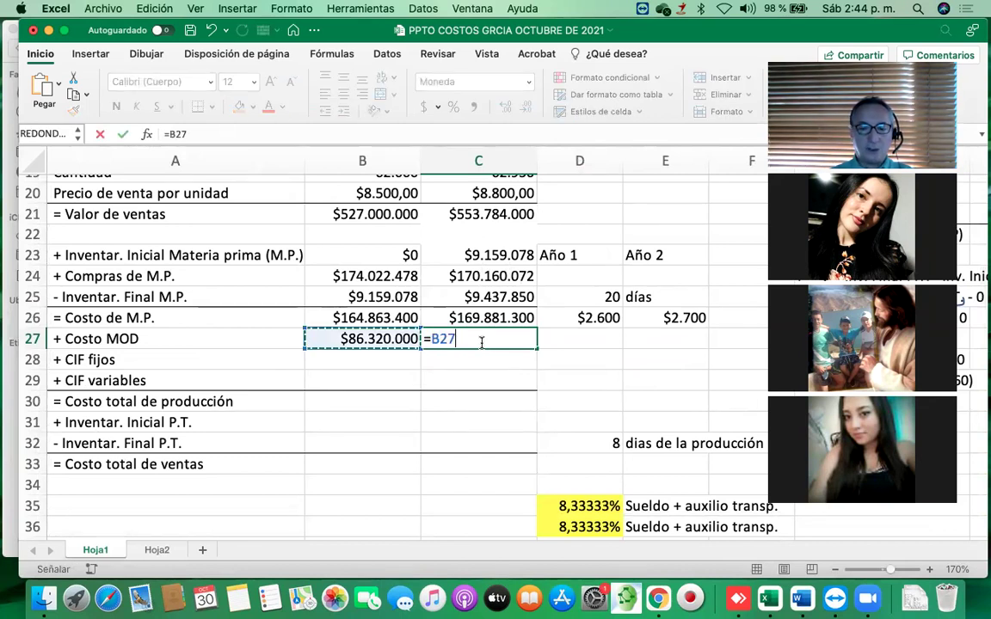
pyautogui.write('+')
pyautogui.press('Left')
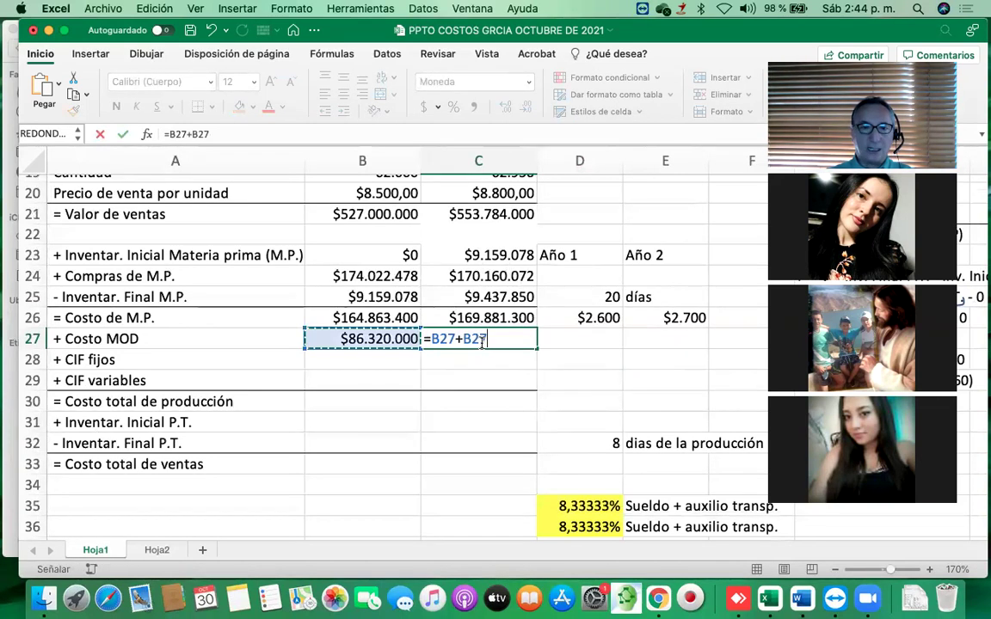
pyautogui.write('*')
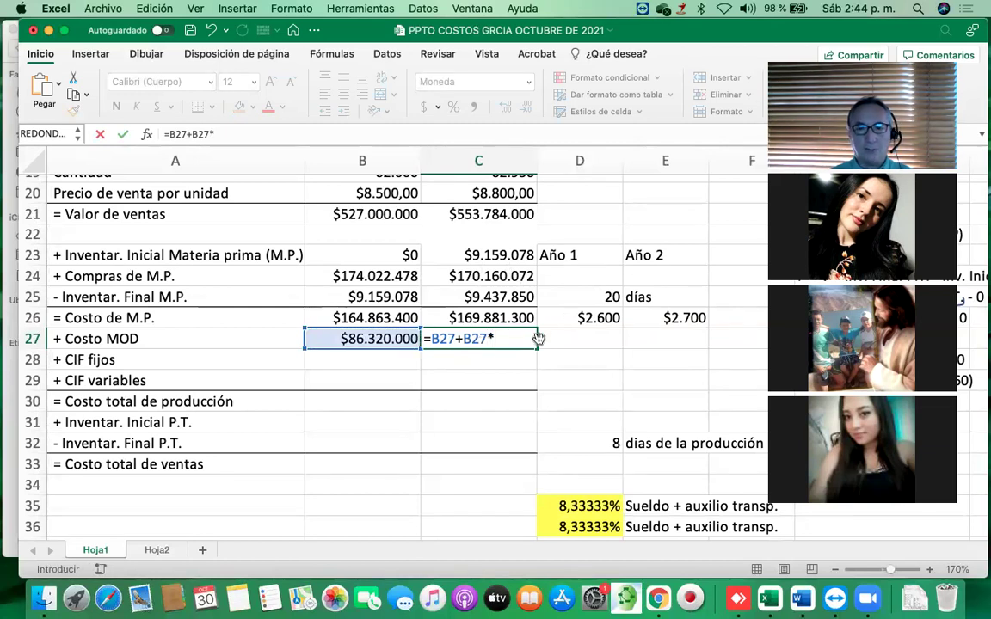
pyautogui.scroll(5, 537, 338)
pyautogui.scroll(3, 538, 338)
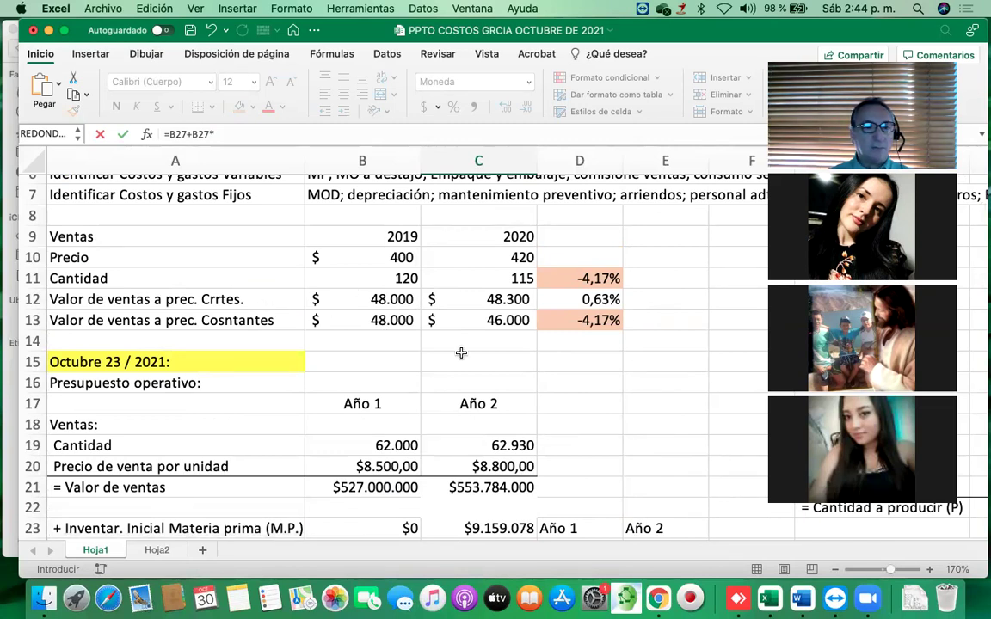
pyautogui.scroll(5, 526, 348)
pyautogui.hscroll(3, 526, 348)
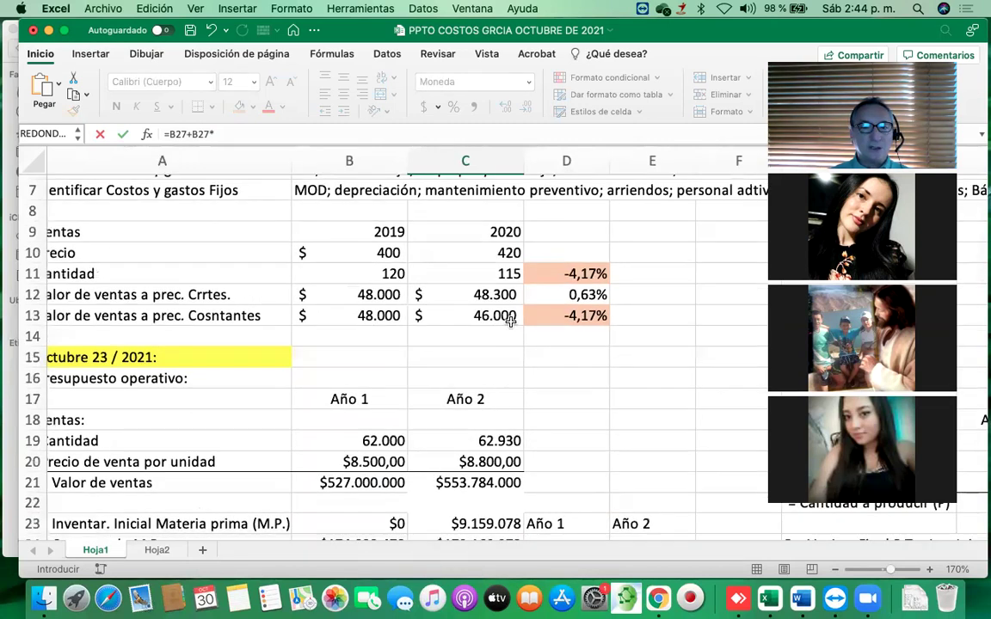
pyautogui.hscroll(-4, 511, 322)
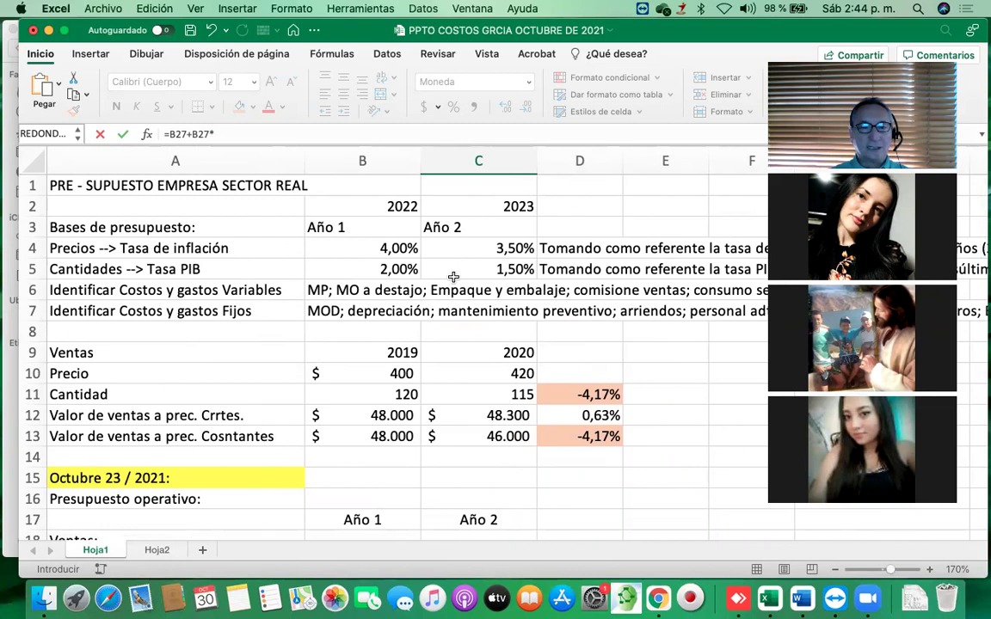
pyautogui.click(496, 248)
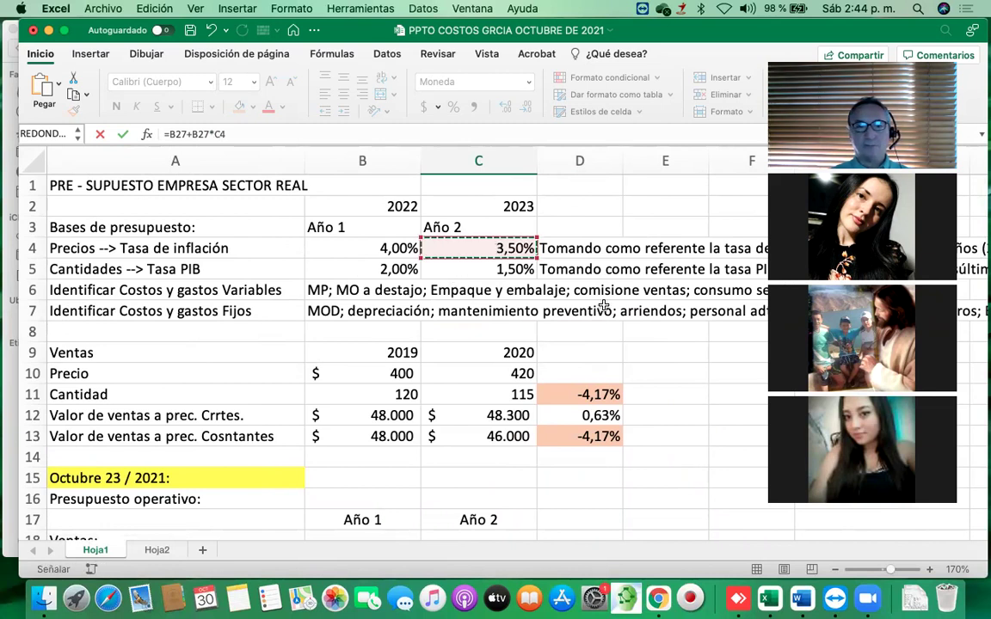
pyautogui.press('Return')
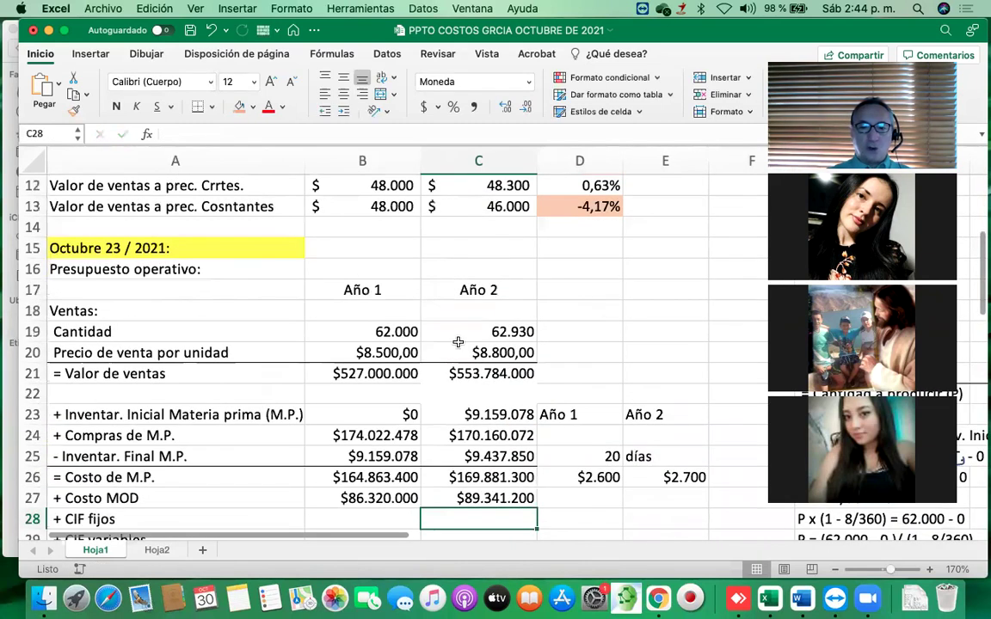
# Select the Año 1 Costo MOD value and check it against the inflation and PIB rates in the budget assumptions
pyautogui.scroll(-3, 456, 336)
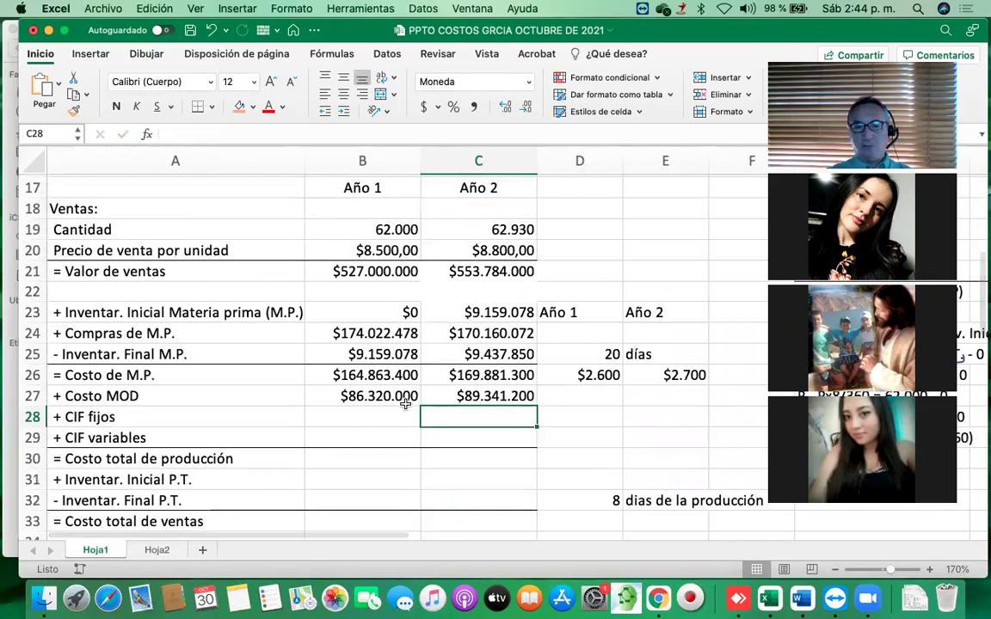
pyautogui.click(391, 397)
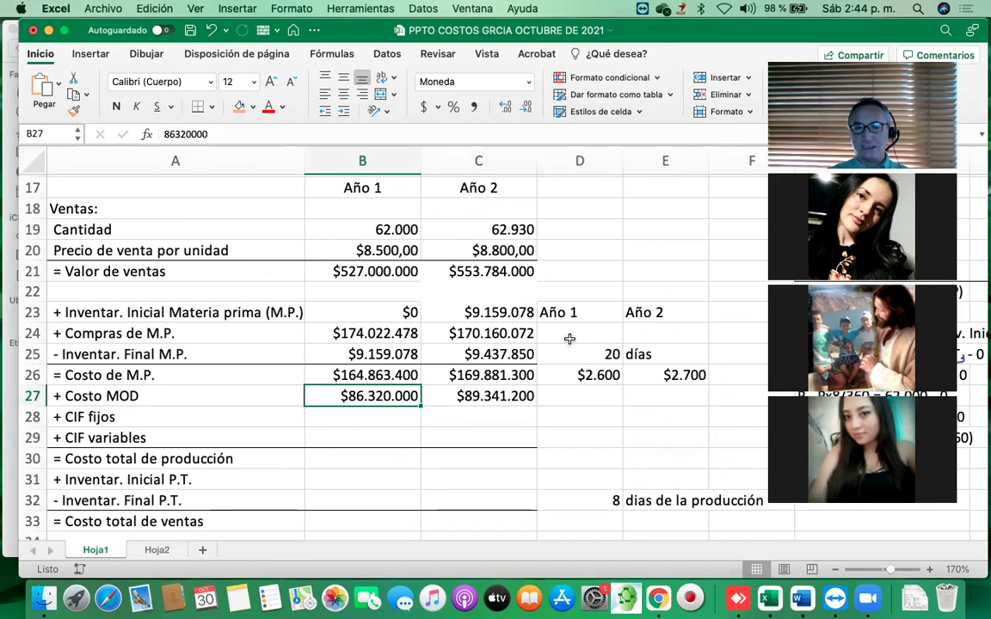
pyautogui.scroll(5, 570, 337)
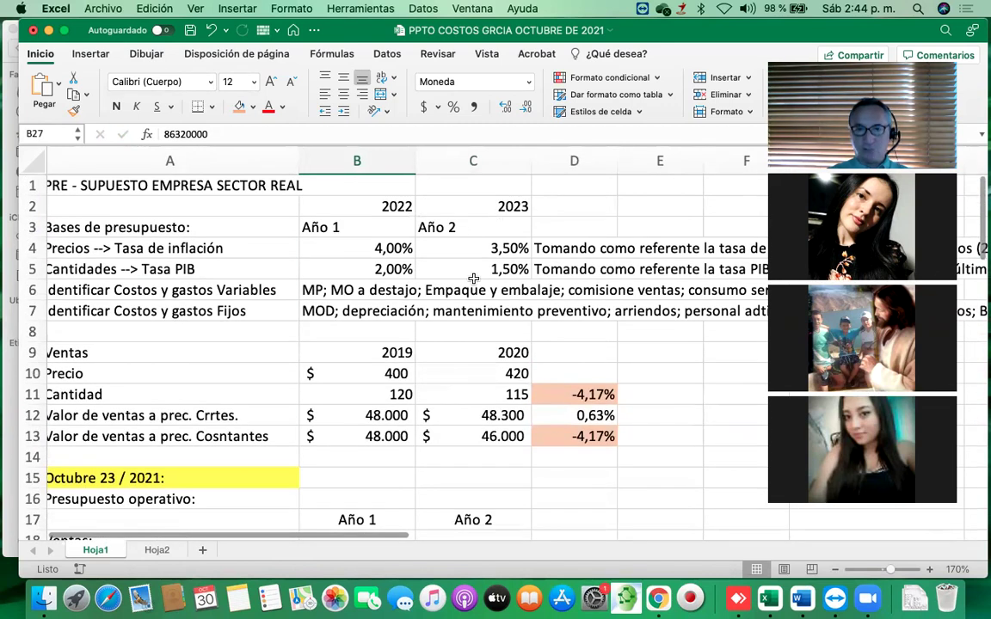
pyautogui.scroll(-5, 472, 276)
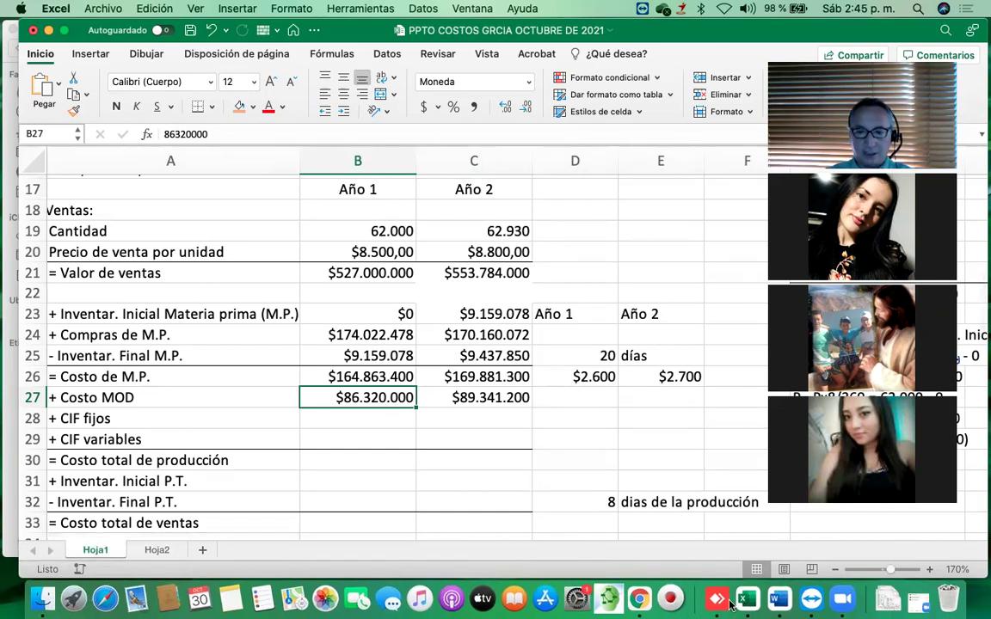
# Switch to Chrome, search Google for "smmlv 2021 colombia" and read the result on the 2021 minimum wage
pyautogui.click(638, 598)
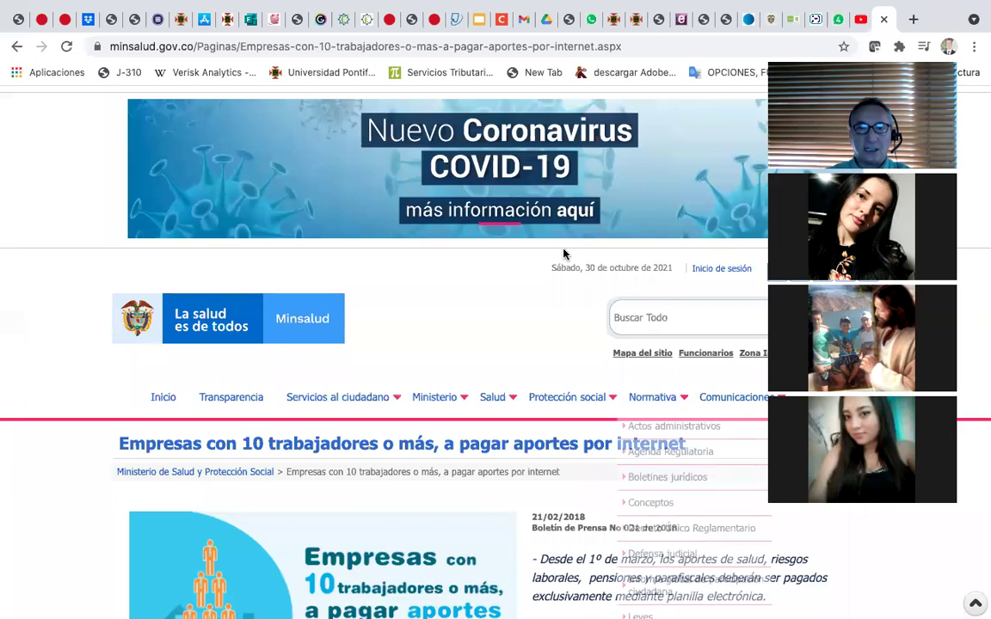
pyautogui.click(185, 49)
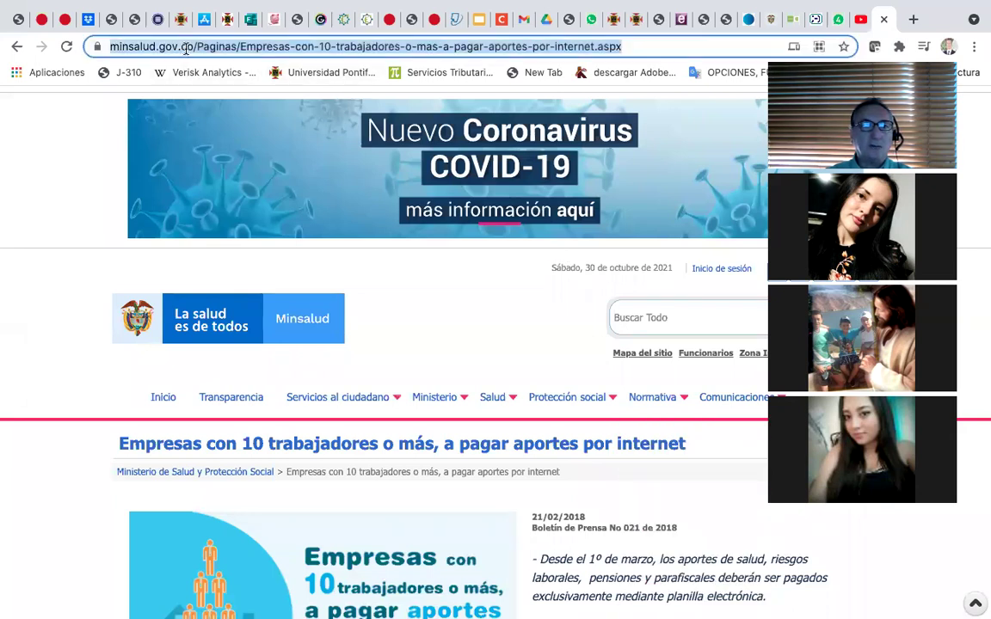
pyautogui.write('sm')
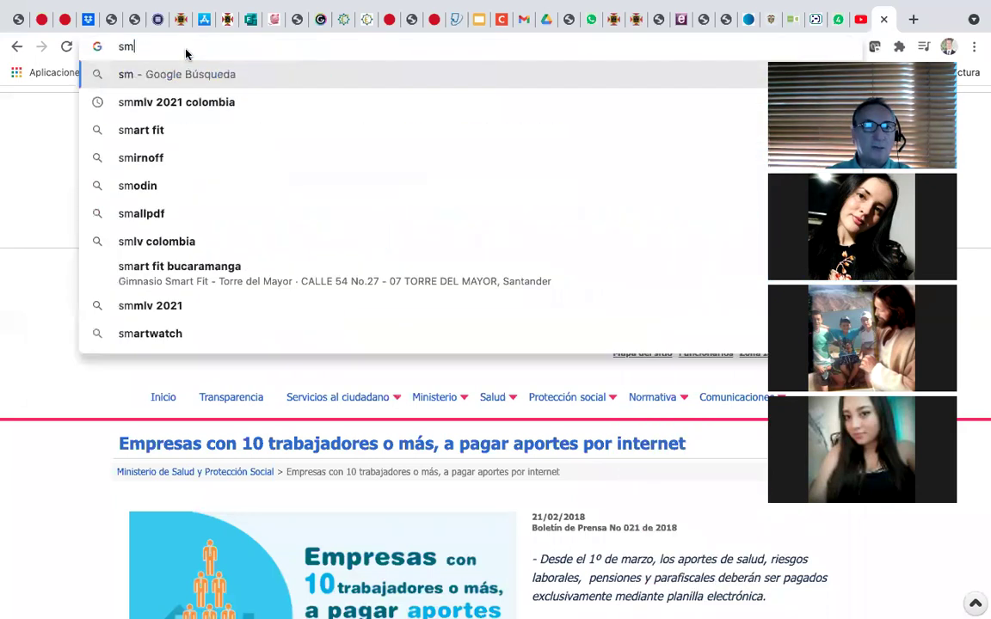
pyautogui.write('mlv')
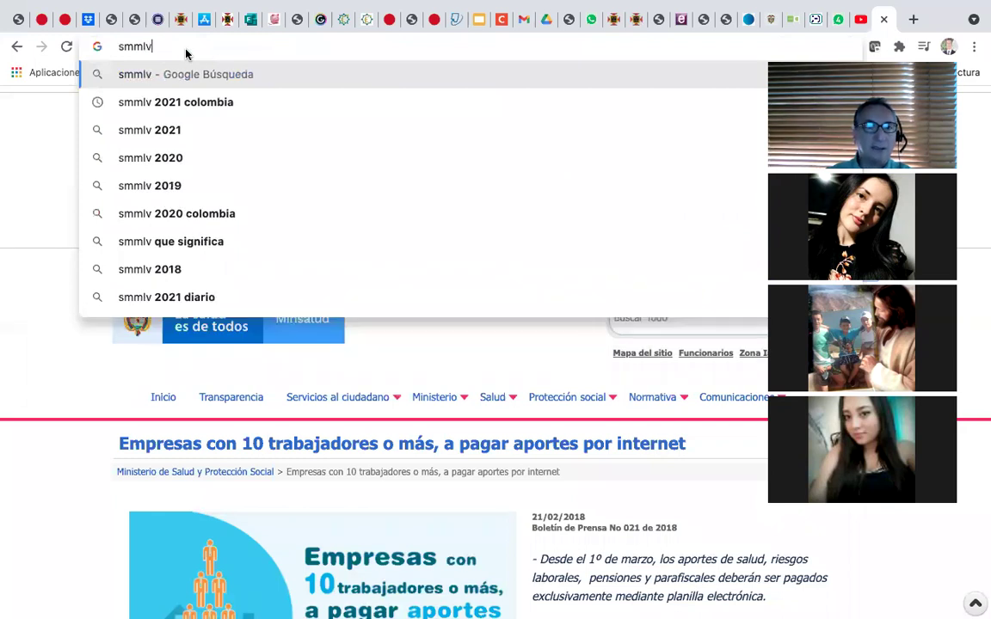
pyautogui.click(185, 102)
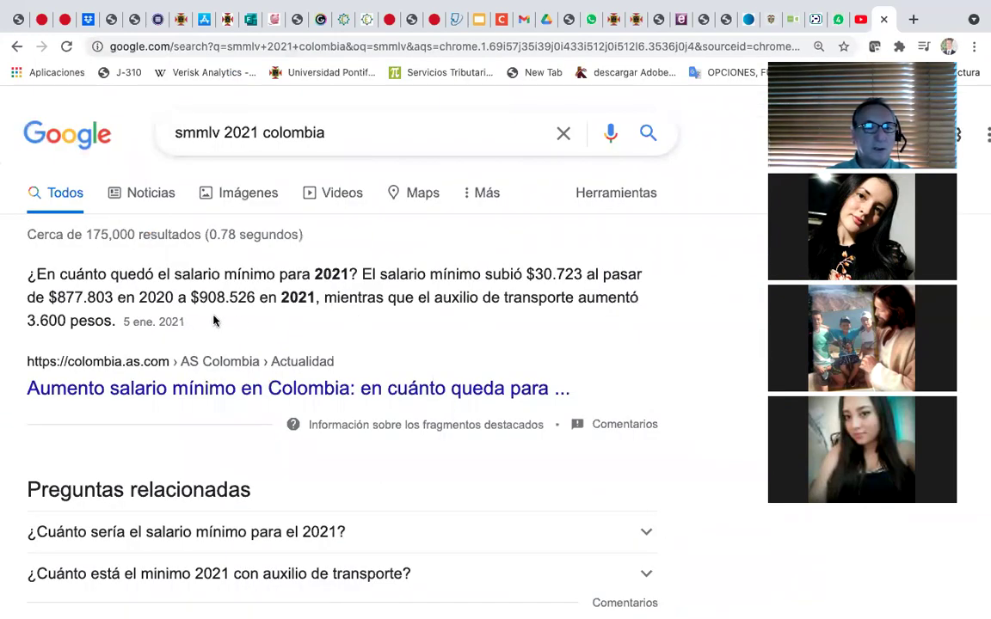
pyautogui.scroll(-5, 290, 335)
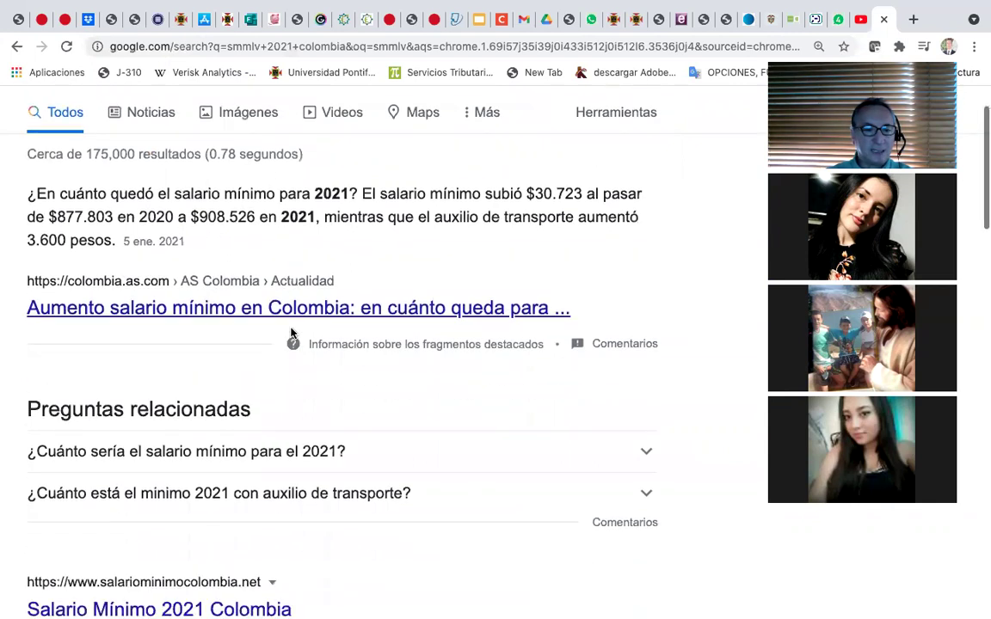
pyautogui.scroll(5, 290, 327)
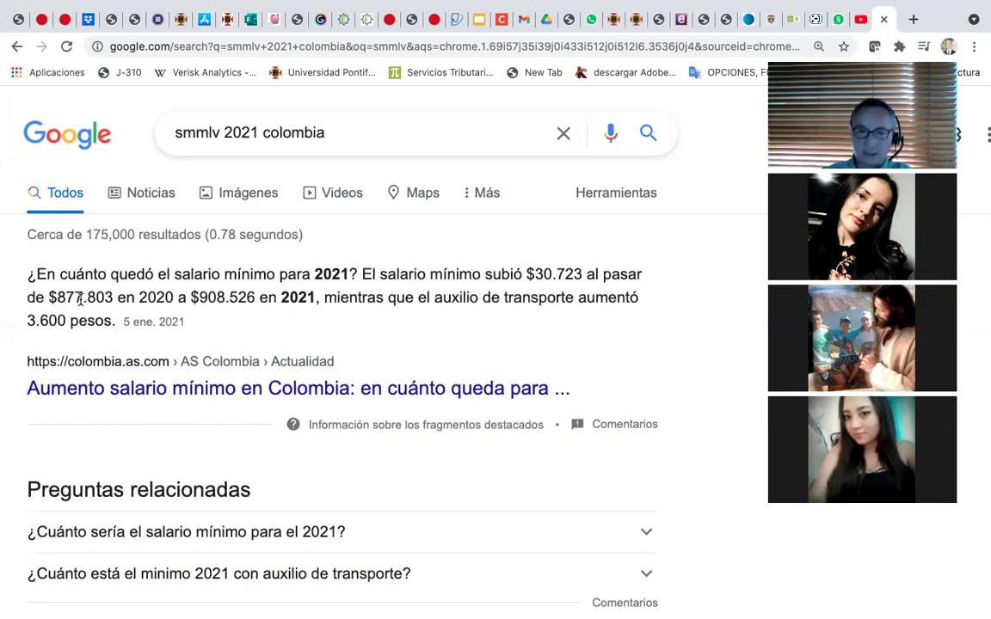
# Switch to Excel and enter the minimum wages below the budget: 908526 in B37 and 877803 in B38
pyautogui.press('F4')
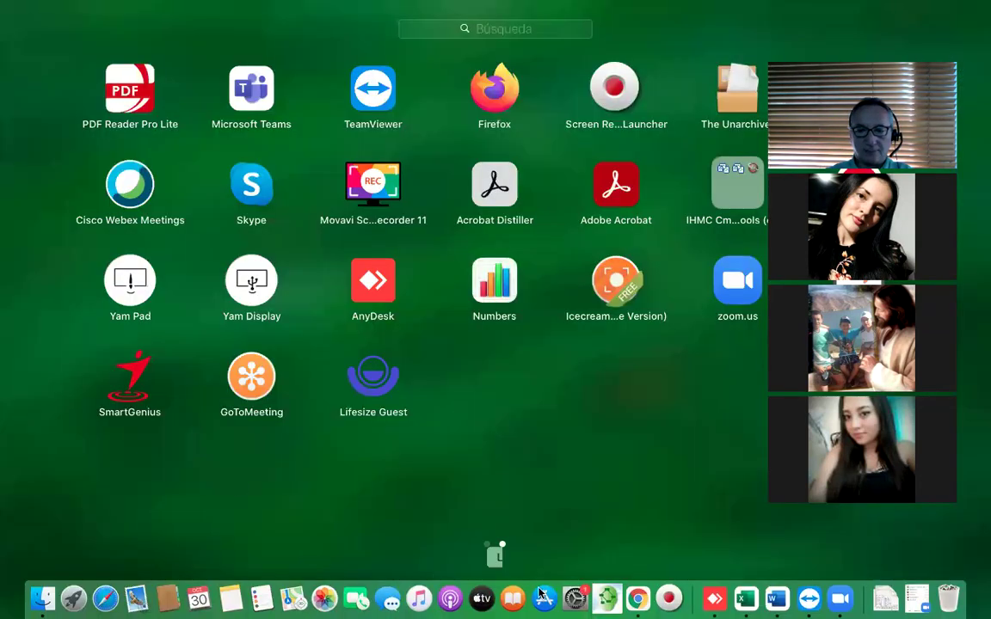
pyautogui.click(746, 600)
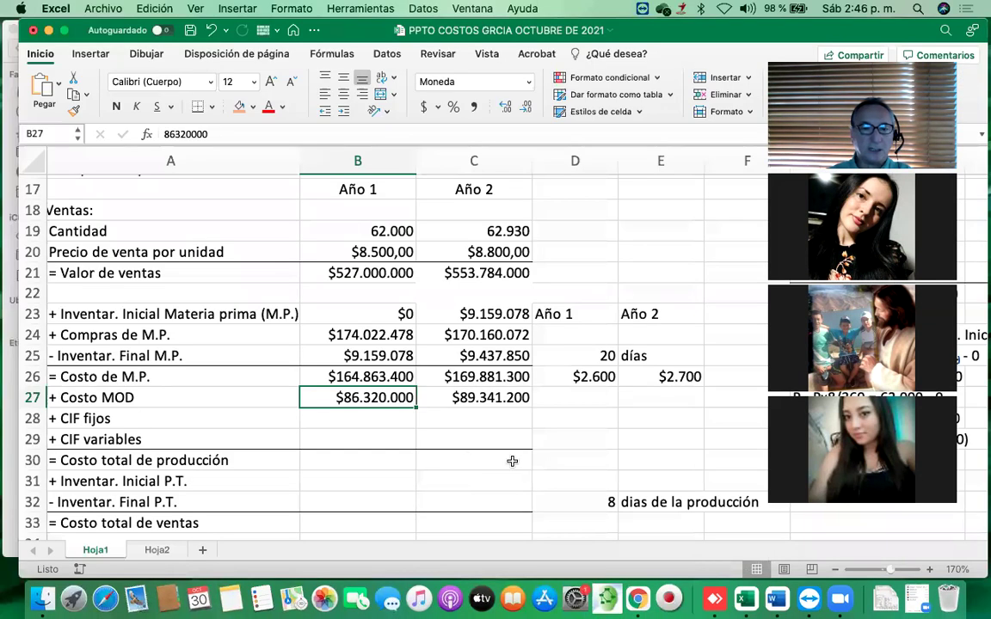
pyautogui.scroll(-5, 509, 463)
pyautogui.click(332, 373)
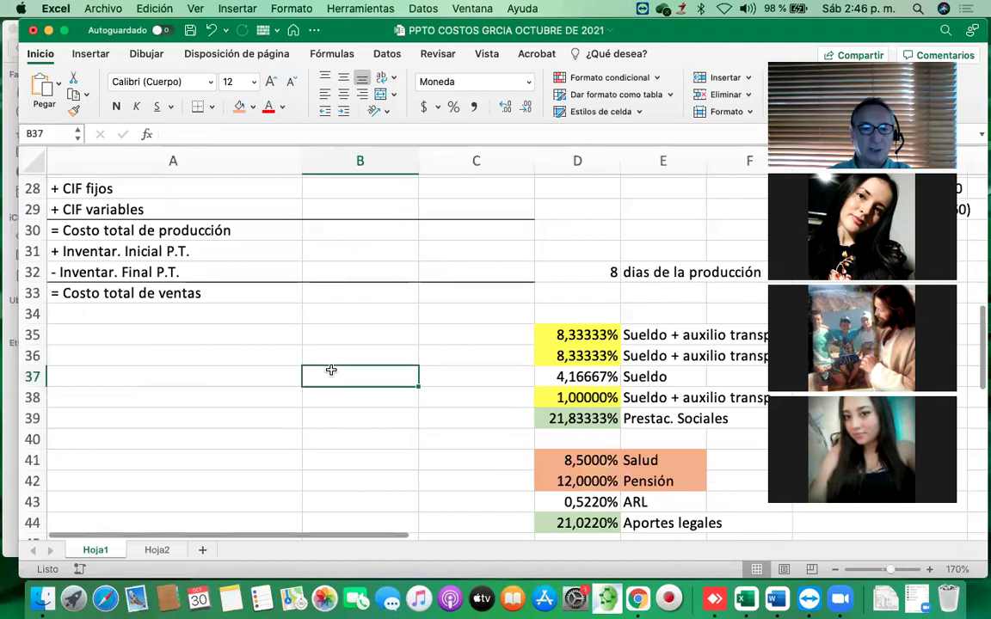
pyautogui.write('908')
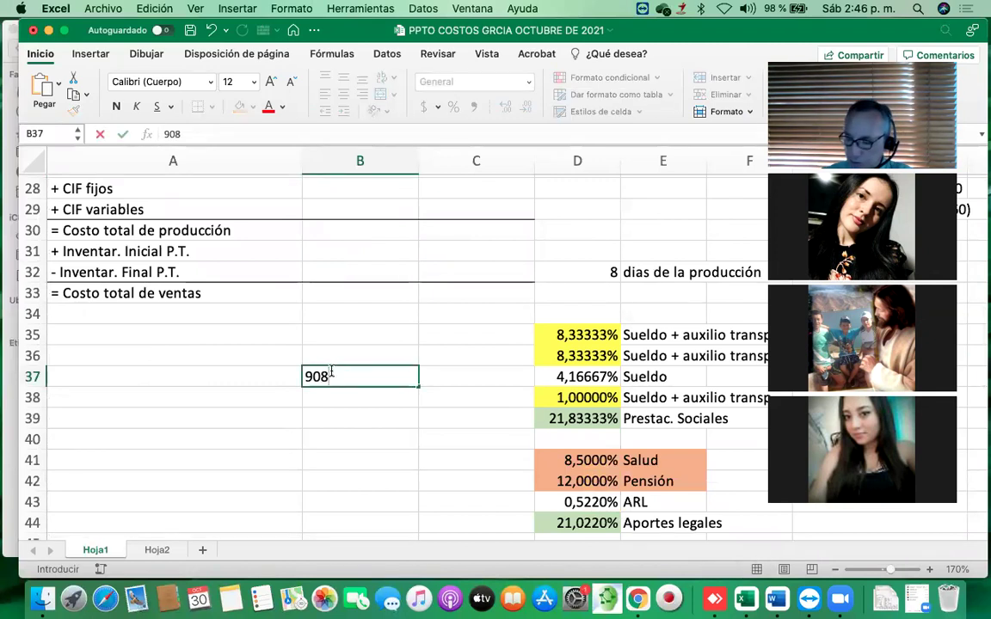
pyautogui.write('523')
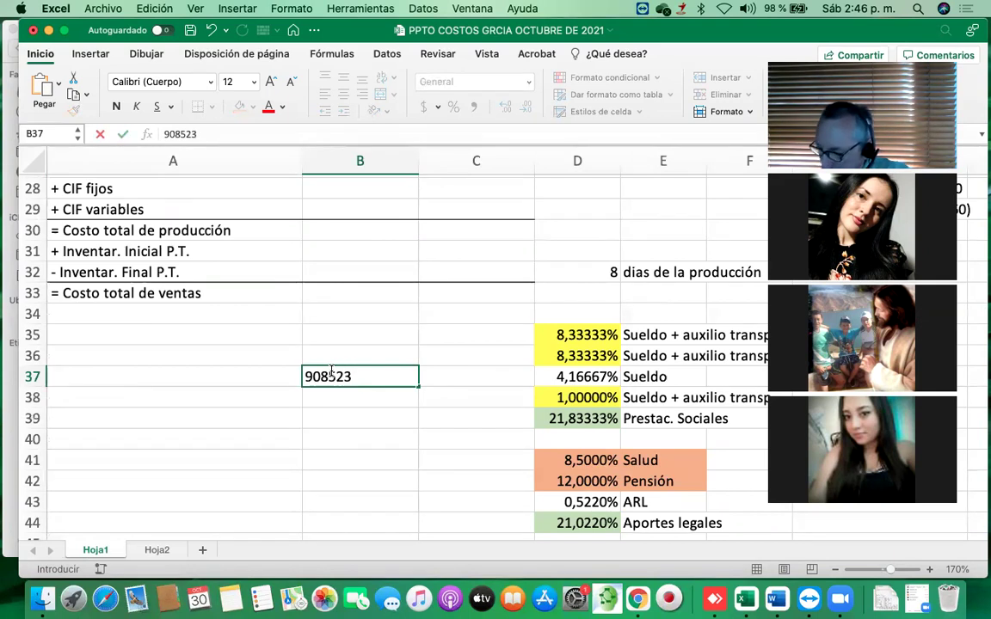
pyautogui.press('BackSpace')
pyautogui.write('6')
pyautogui.press('Return')
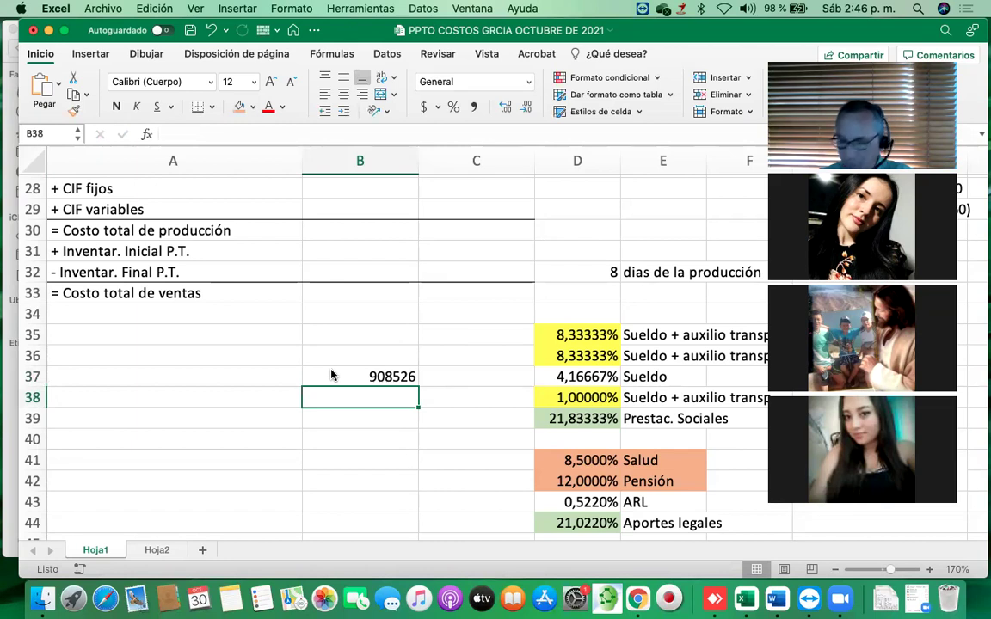
pyautogui.write('877')
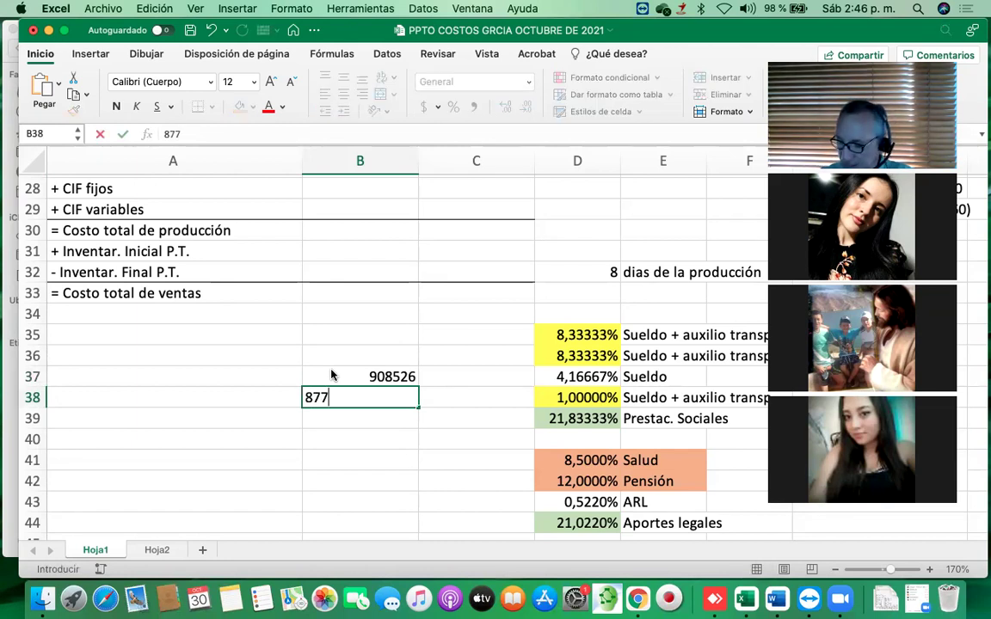
pyautogui.write('803')
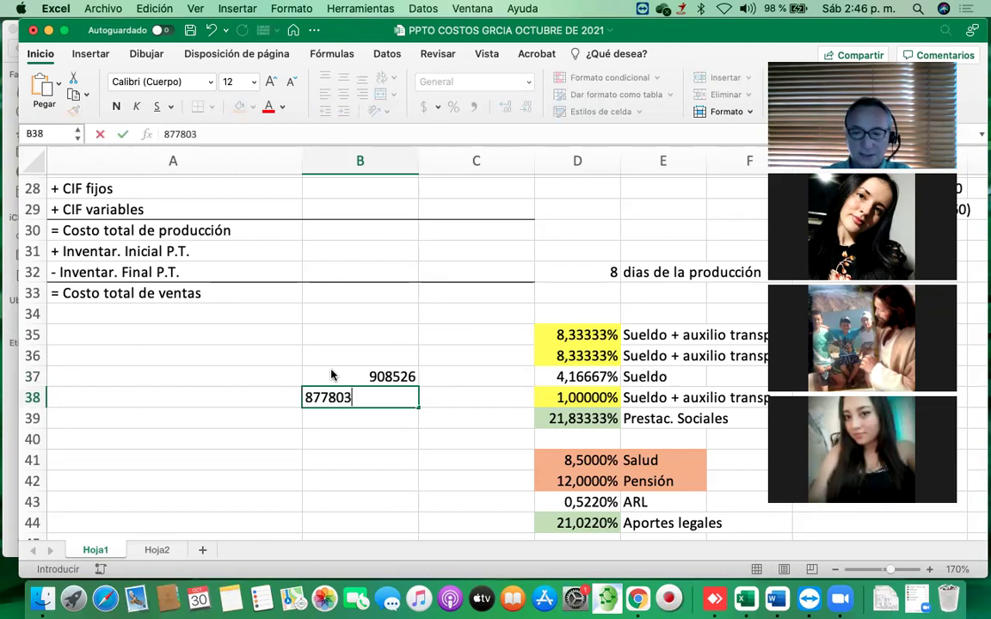
pyautogui.press('Return')
# Calculate the minimum wage increase in B39 with =B37/B38-1 and format it as a percentage with two decimals
pyautogui.write('=')
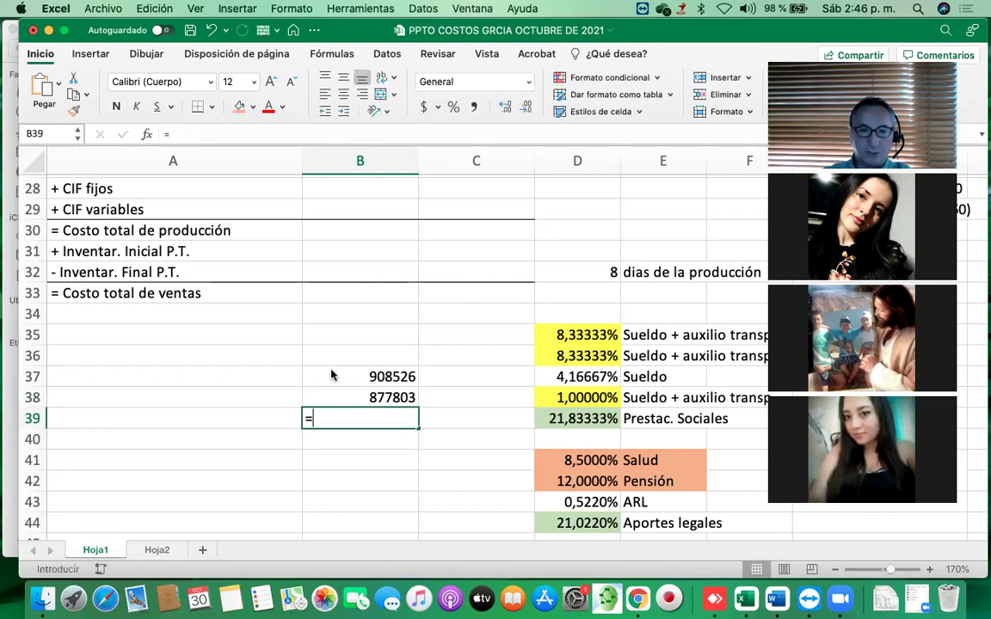
pyautogui.click(332, 374)
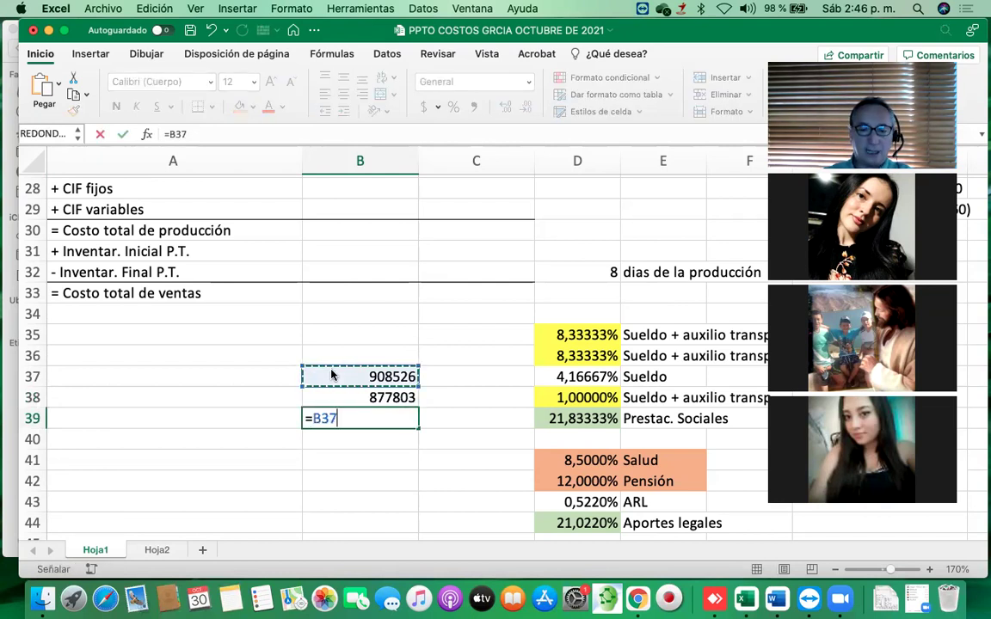
pyautogui.write('/')
pyautogui.press('Up')
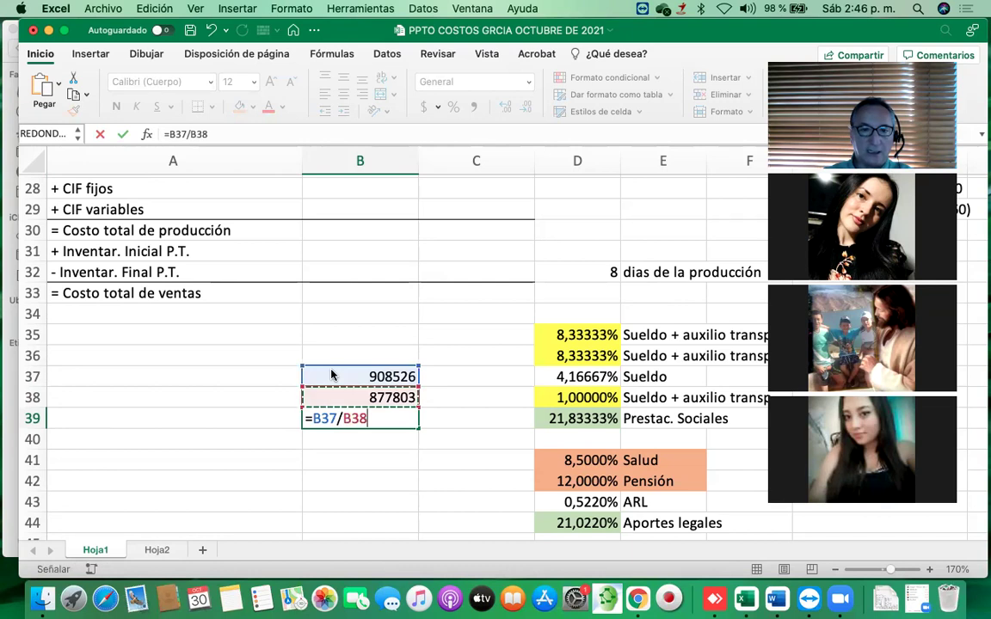
pyautogui.write('-1')
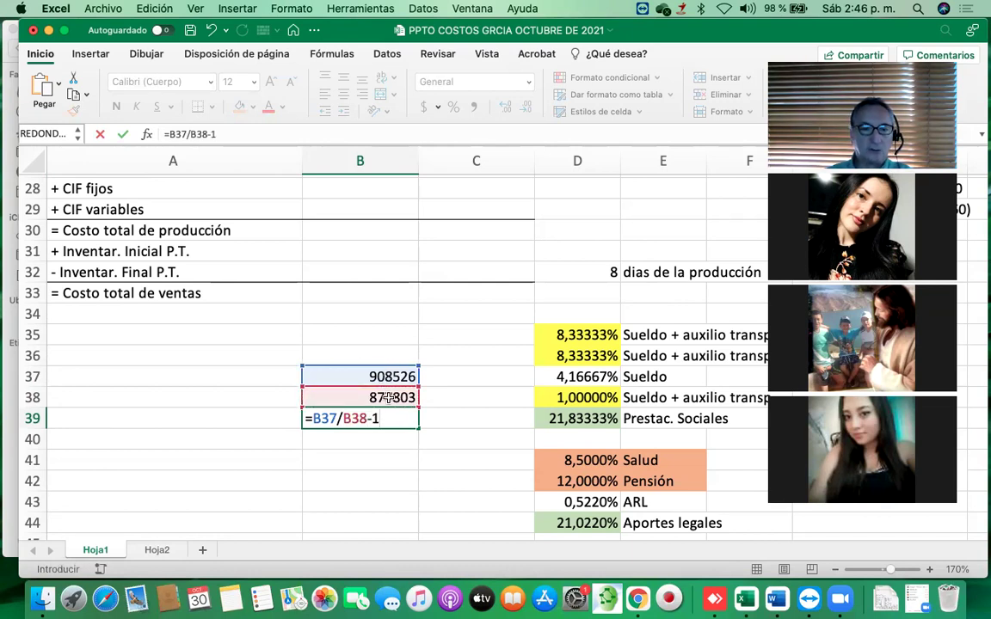
pyautogui.press('Return')
pyautogui.press('Up')
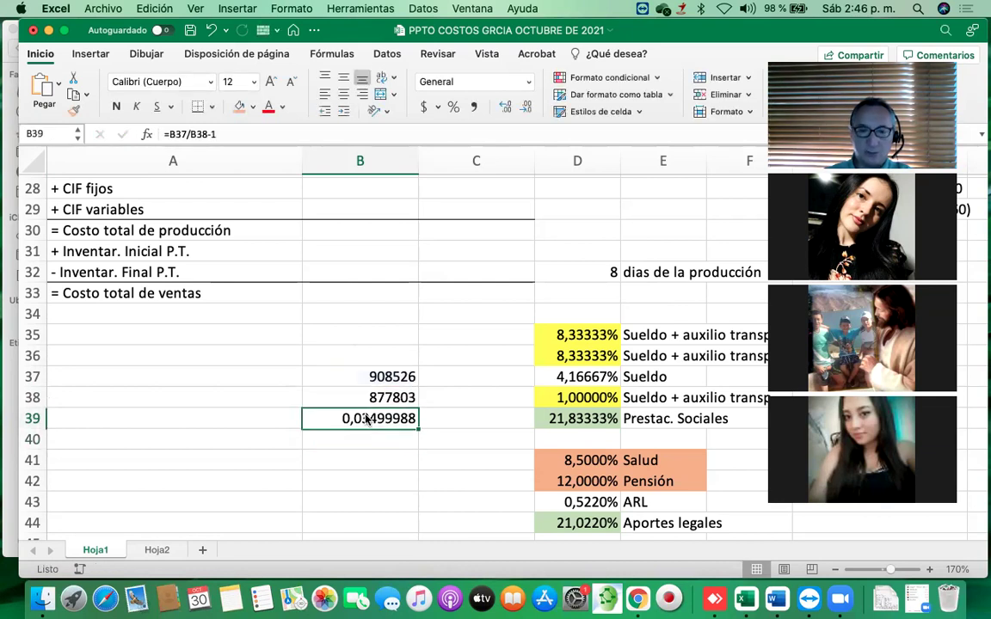
pyautogui.click(454, 106)
pyautogui.click(504, 106)
pyautogui.click(505, 106)
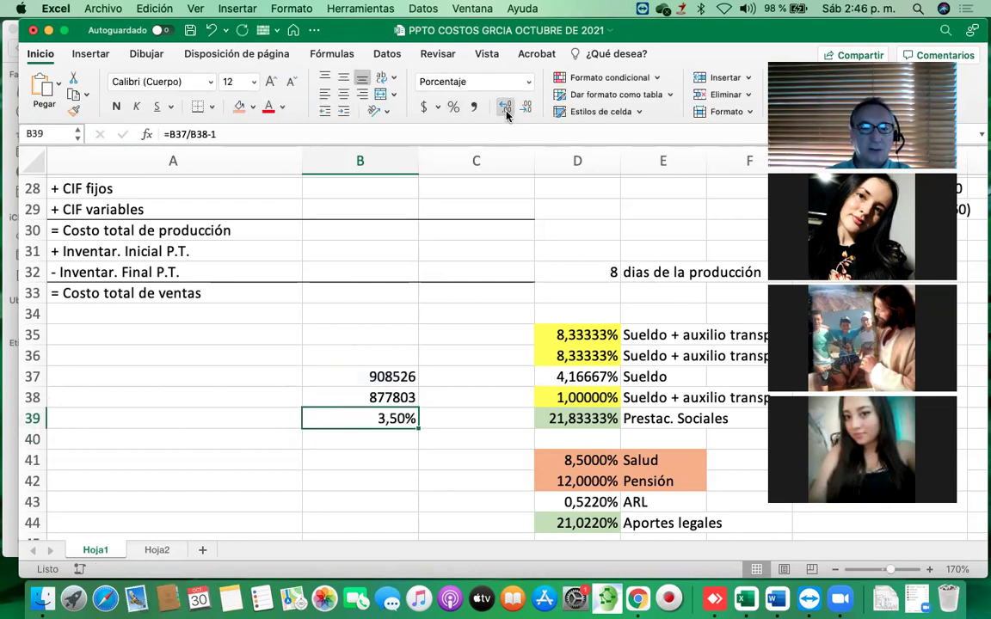
# Label the increase percentage by entering "Aumento SMMLV" in C39
pyautogui.click(471, 416)
pyautogui.write('Aumento')
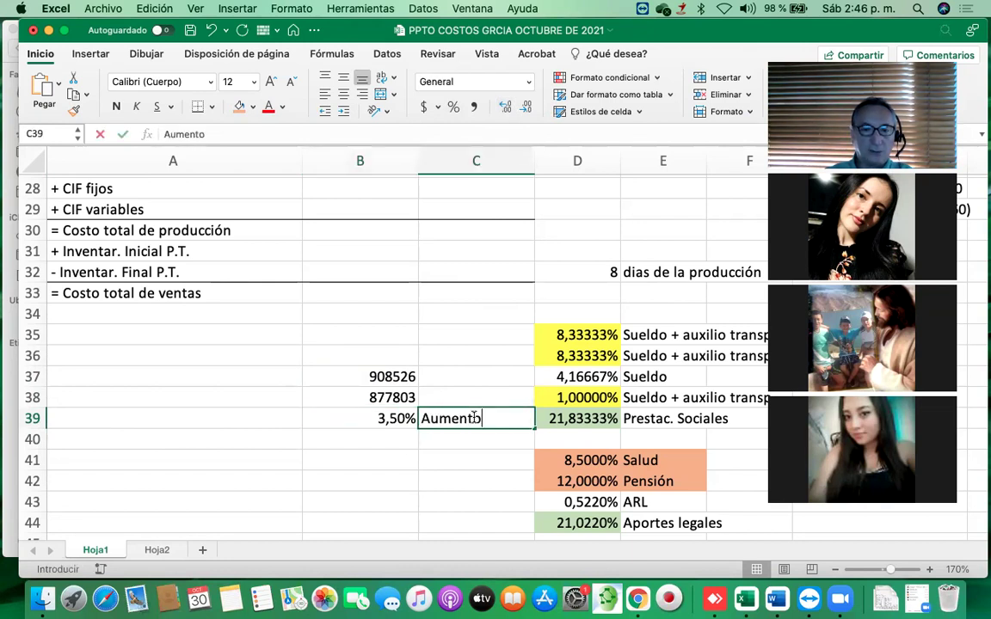
pyautogui.write(' SM')
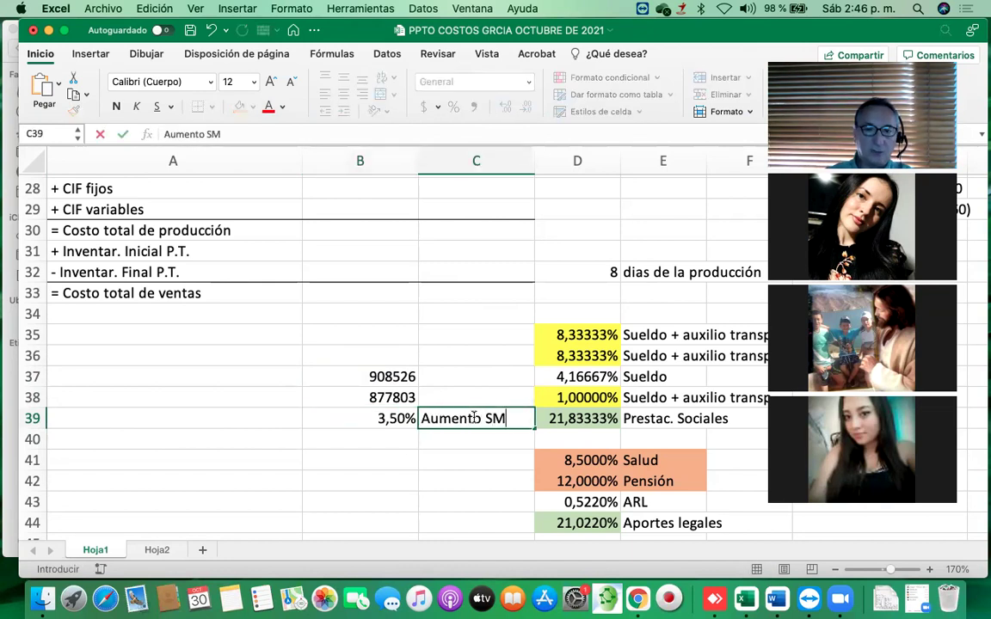
pyautogui.write('MLV')
pyautogui.press('Return')
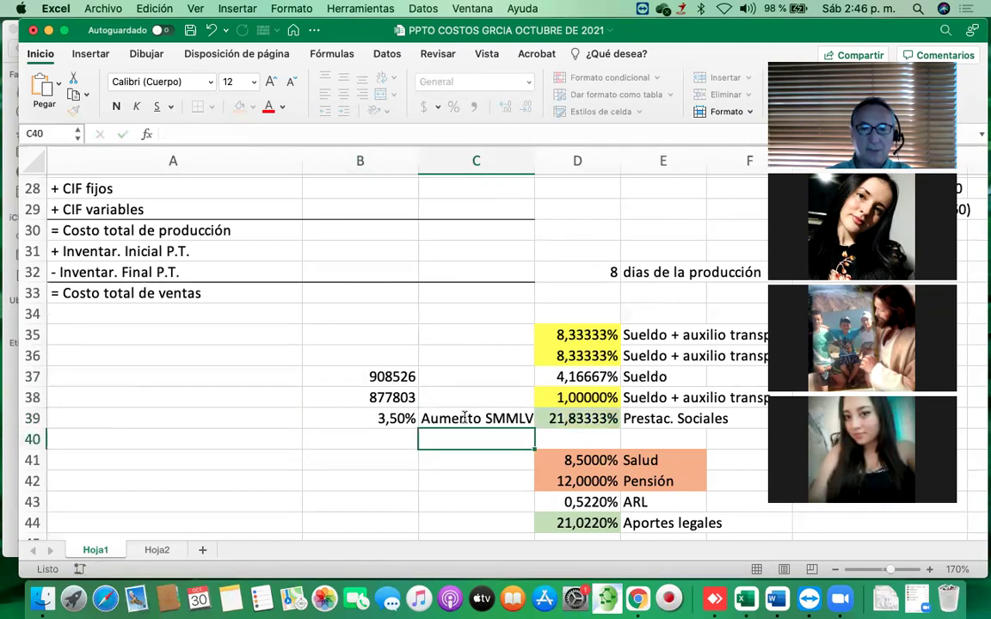
# Label the two minimum wages with their years, 2021 in C37 and 2020 in C38
pyautogui.click(431, 377)
pyautogui.write('2021')
pyautogui.press('Return')
pyautogui.write('2021')
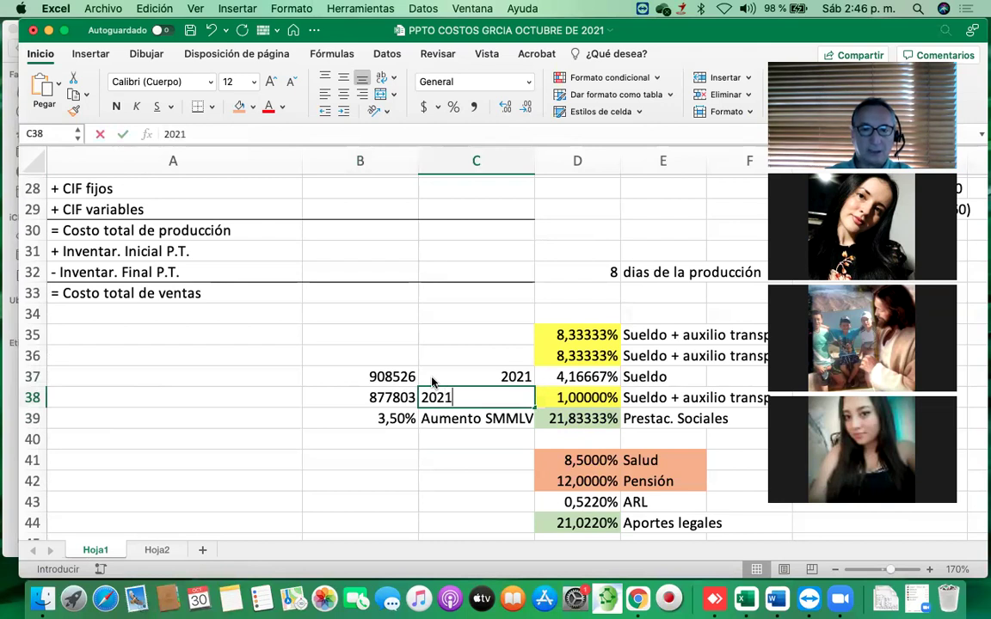
pyautogui.press('Return')
pyautogui.press('Up')
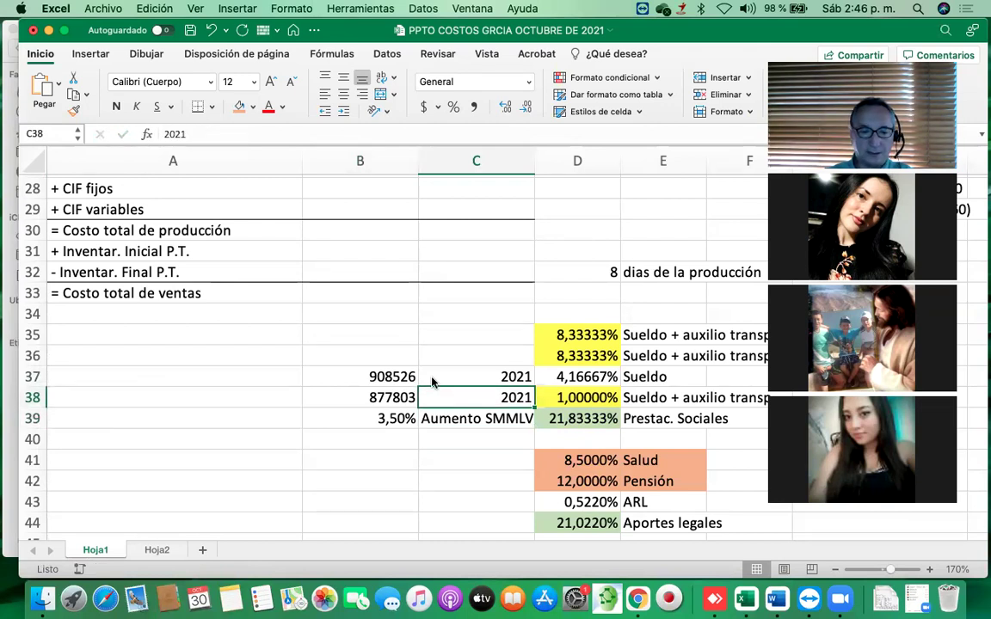
pyautogui.press('BackSpace')
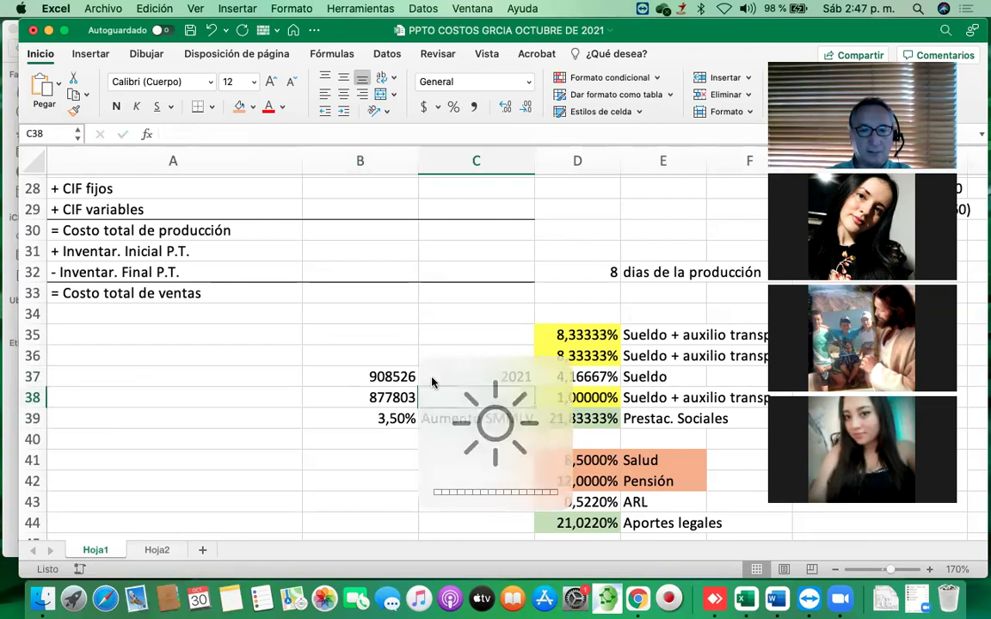
pyautogui.write('202')
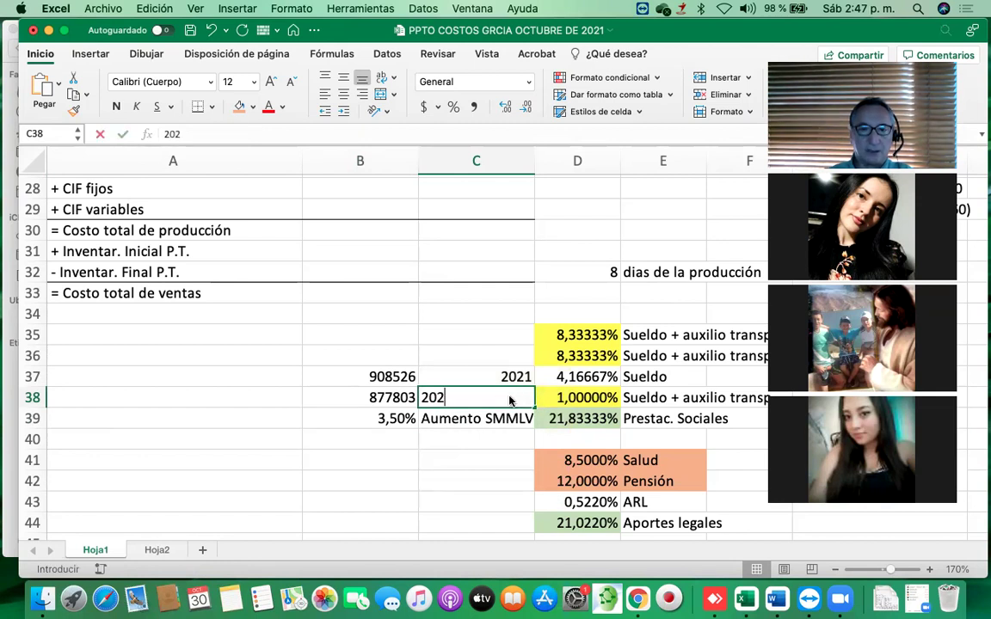
pyautogui.press('Return')
pyautogui.press('Up')
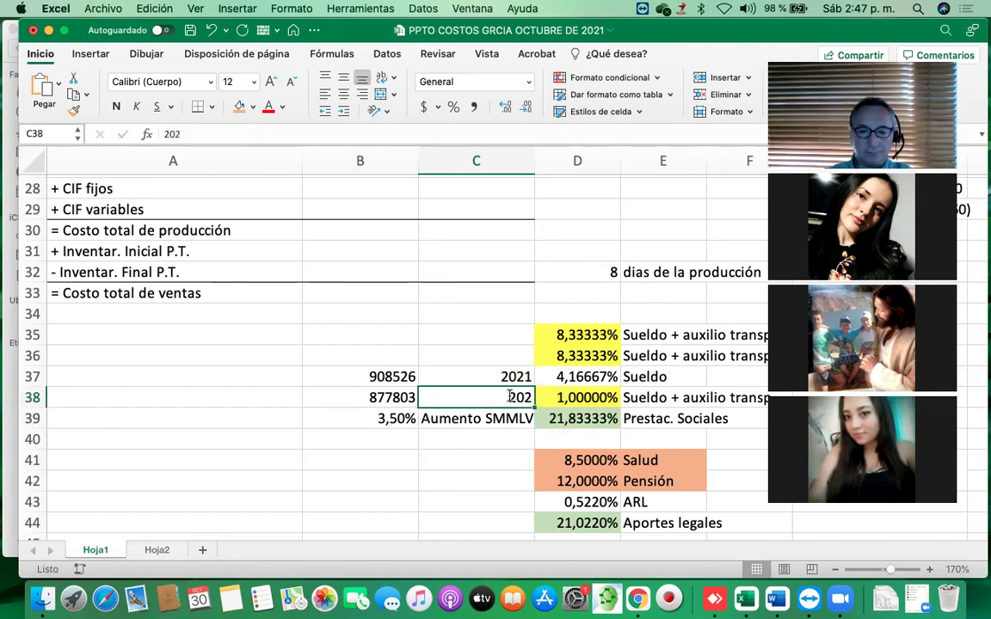
pyautogui.write('0')
pyautogui.press('Return')
# Format the two minimum wage values in B37:B38 as currency (Moneda)
pyautogui.press('Up')
pyautogui.press('Left')
pyautogui.press('Up')
pyautogui.hotkey('shift', 'Down')
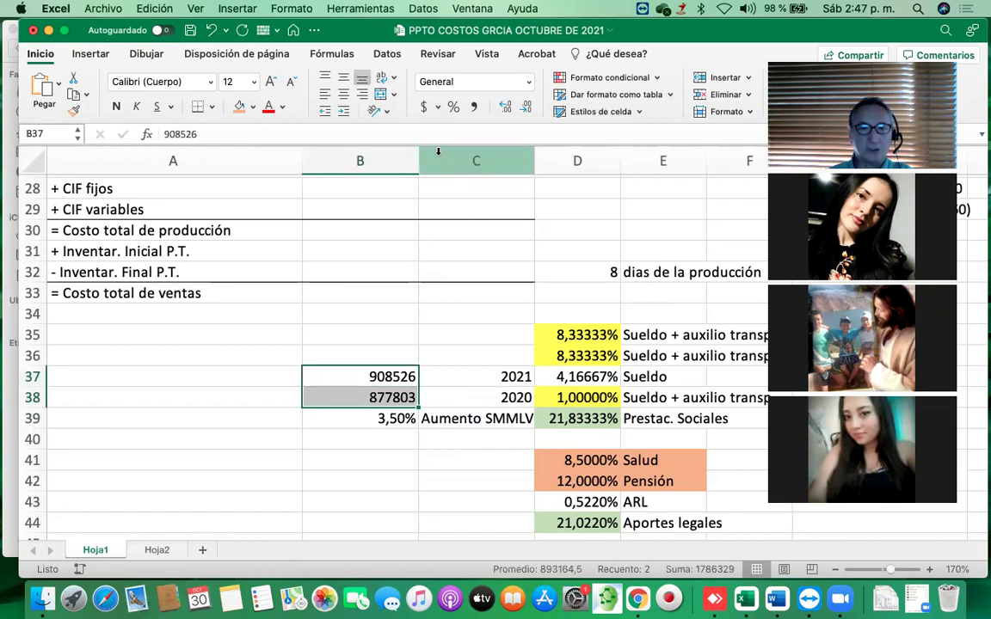
pyautogui.click(453, 107)
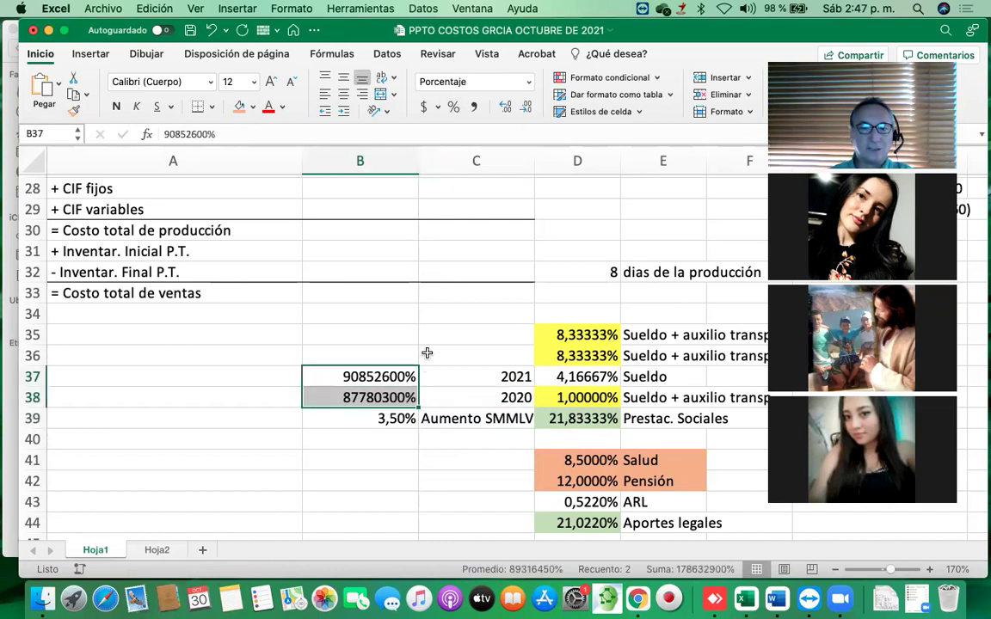
pyautogui.click(529, 82)
pyautogui.click(504, 159)
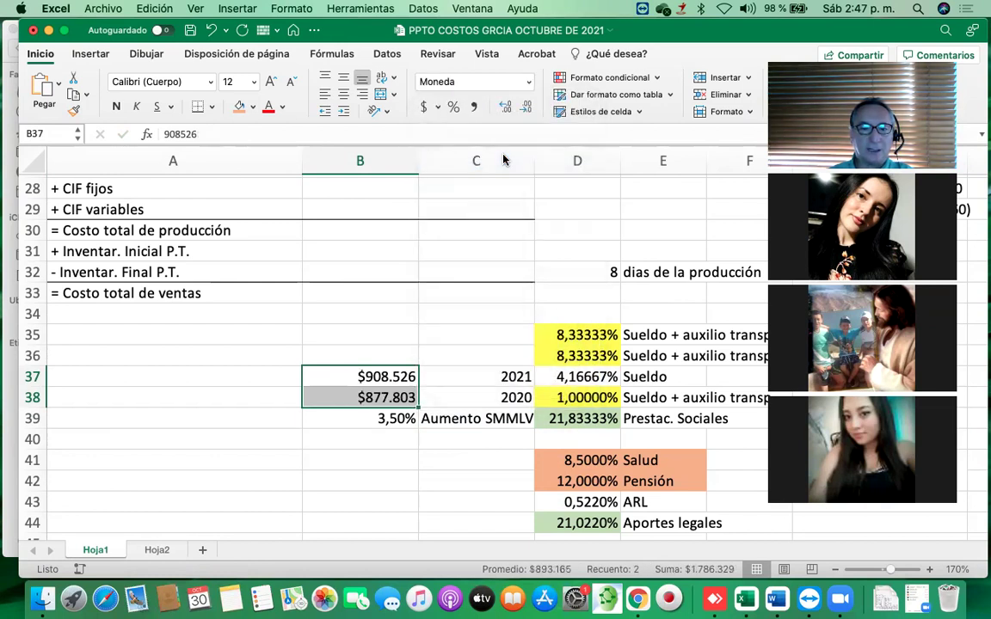
pyautogui.click(429, 354)
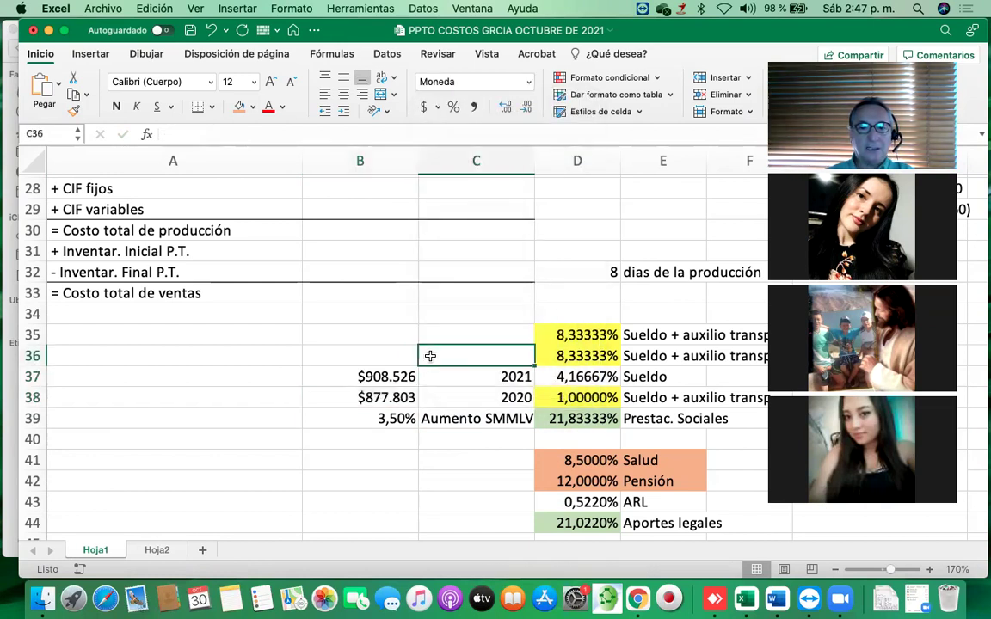
# Add the label "Inflación 2020" in C40, under the Aumento SMMLV label
pyautogui.click(397, 427)
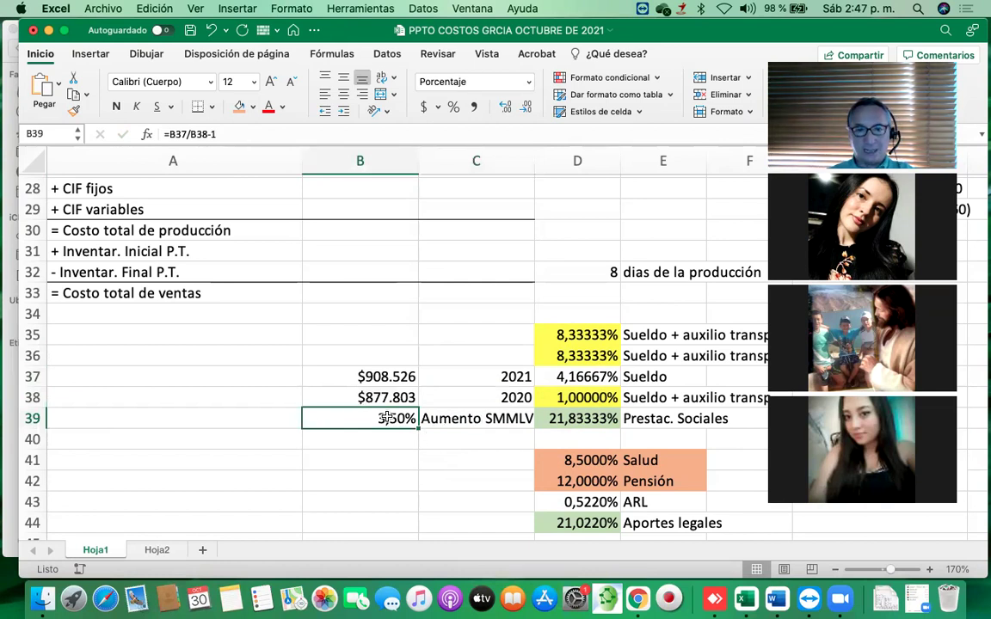
pyautogui.click(453, 442)
pyautogui.write('Inflación ')
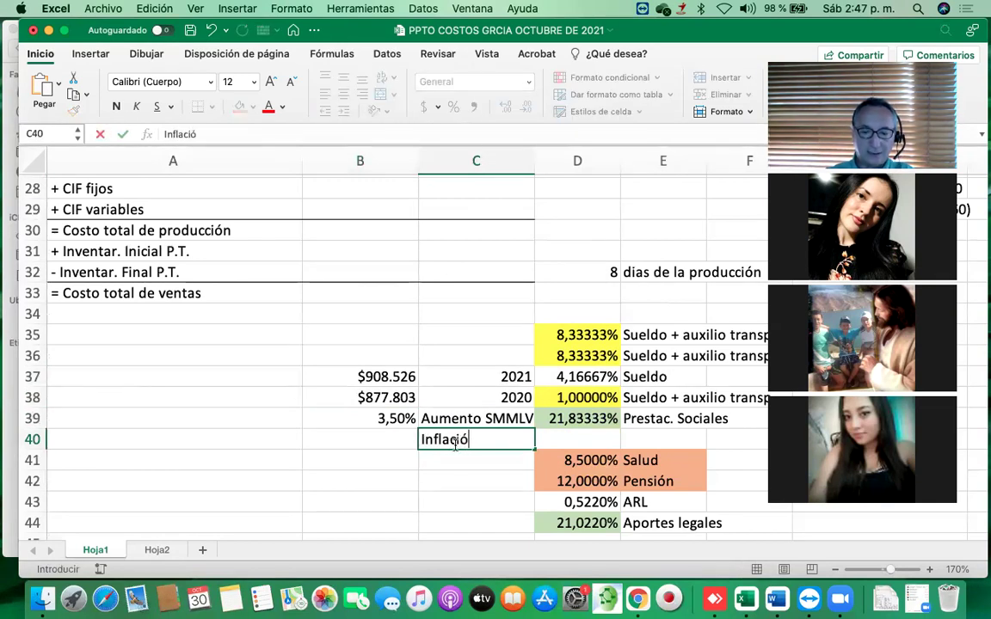
pyautogui.write('202')
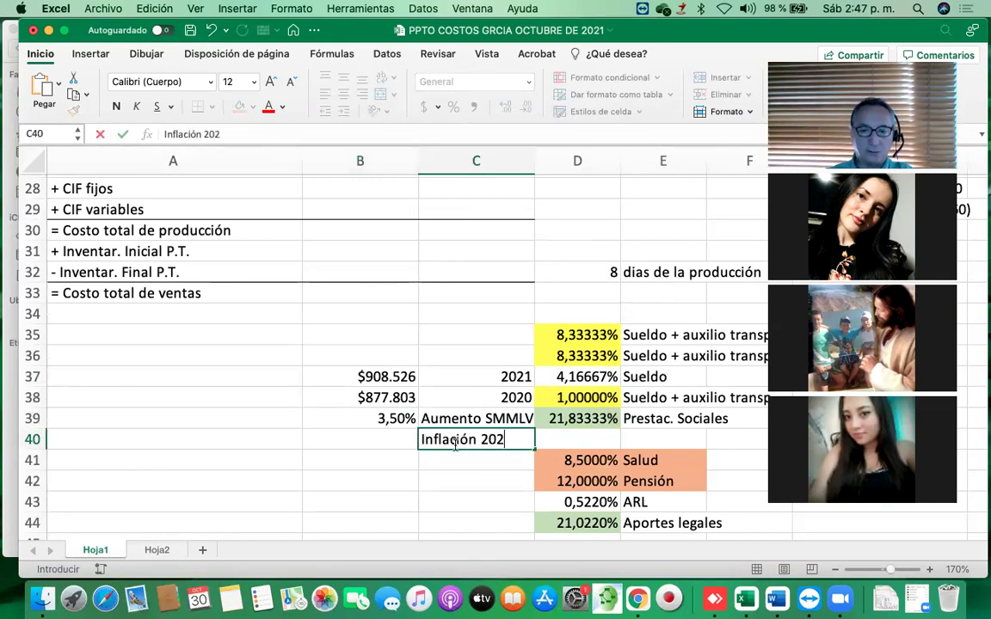
pyautogui.write('0')
pyautogui.press('Return')
# Enter 1,61% in B40 as the 2020 inflation rate
pyautogui.press('Up')
pyautogui.press('Left')
pyautogui.write('1')
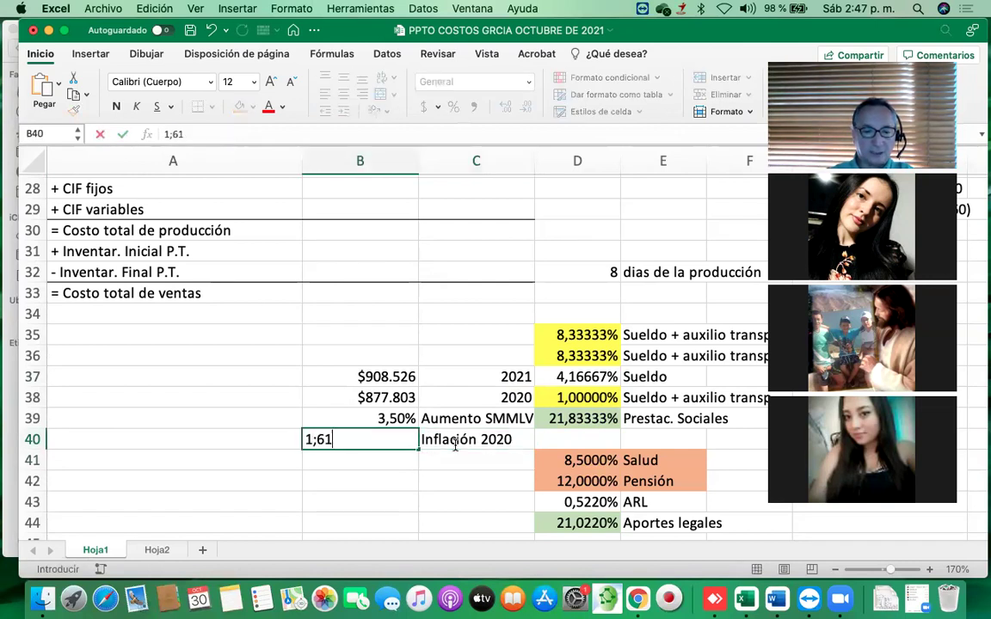
pyautogui.write(',61%')
pyautogui.press('BackSpace')
pyautogui.press('BackSpace')
pyautogui.press('BackSpace')
pyautogui.press('BackSpace')
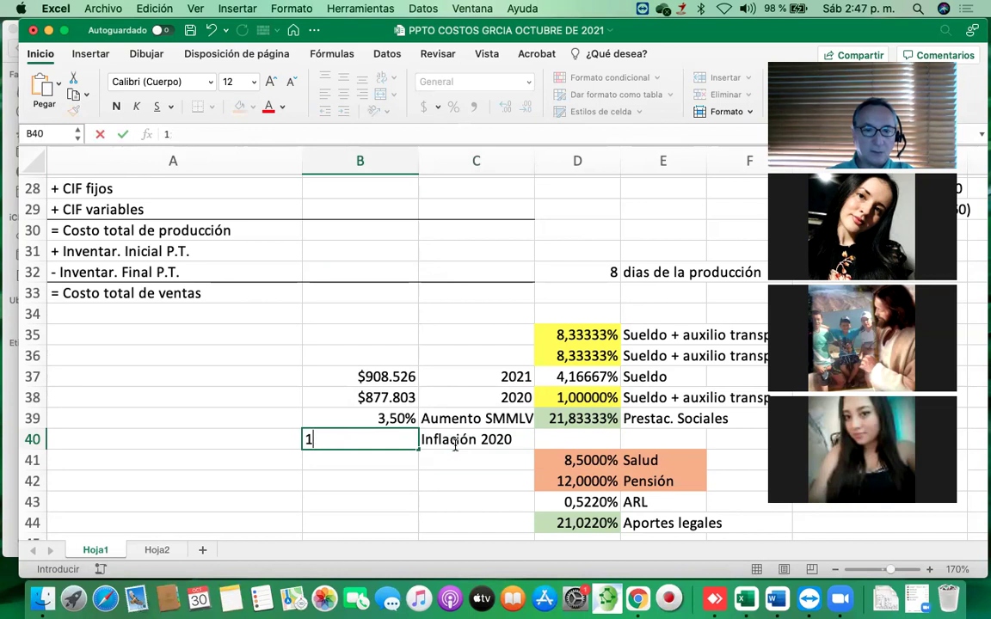
pyautogui.write(',61%')
pyautogui.press('Return')
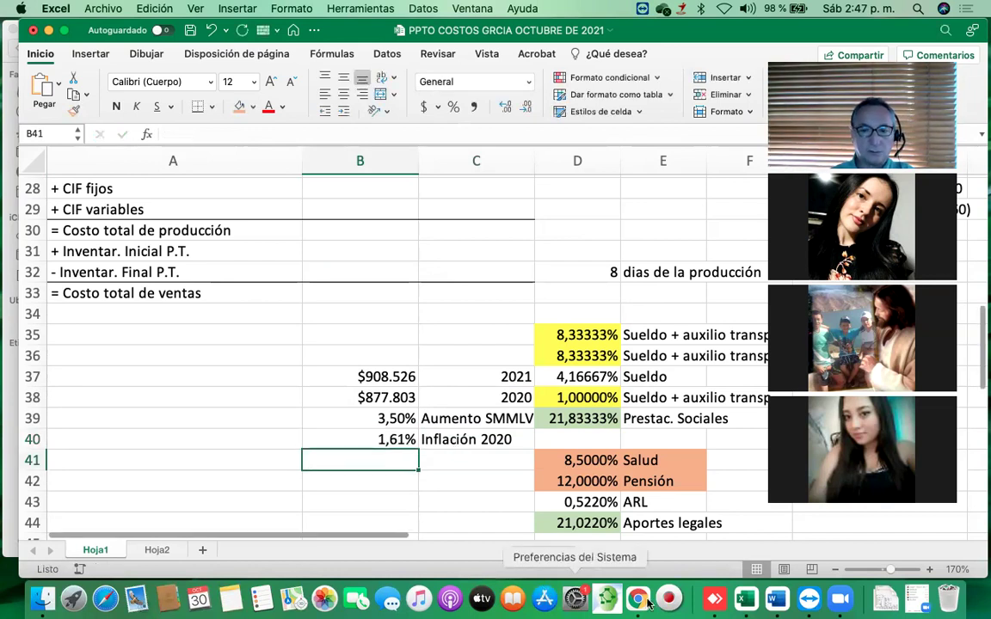
# Switch to Chrome and search Google for "tasa inflacion colombia 2020"
pyautogui.click(647, 608)
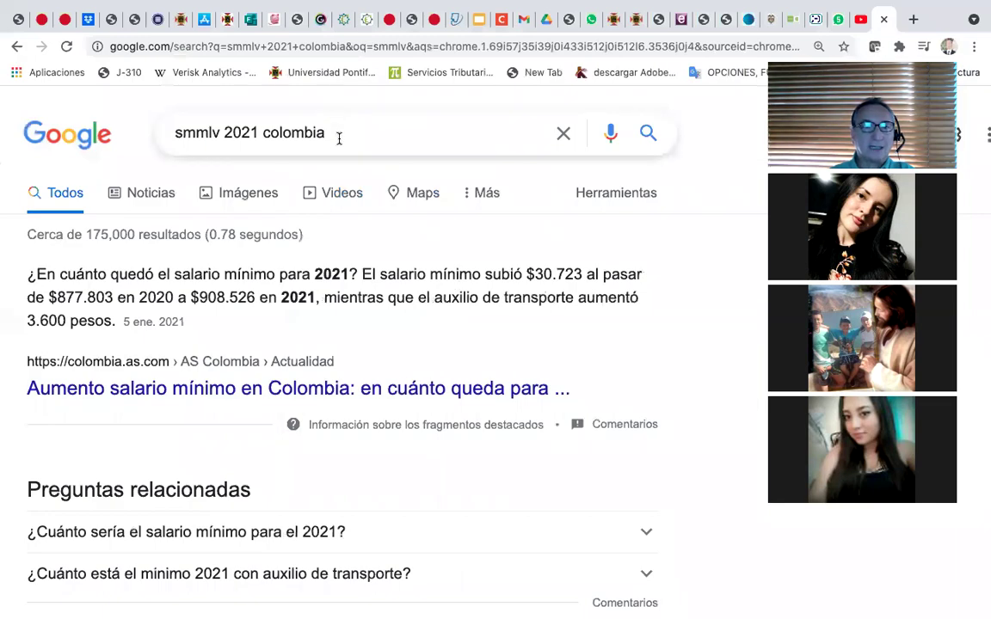
pyautogui.moveTo(313, 138); pyautogui.dragTo(122, 135)
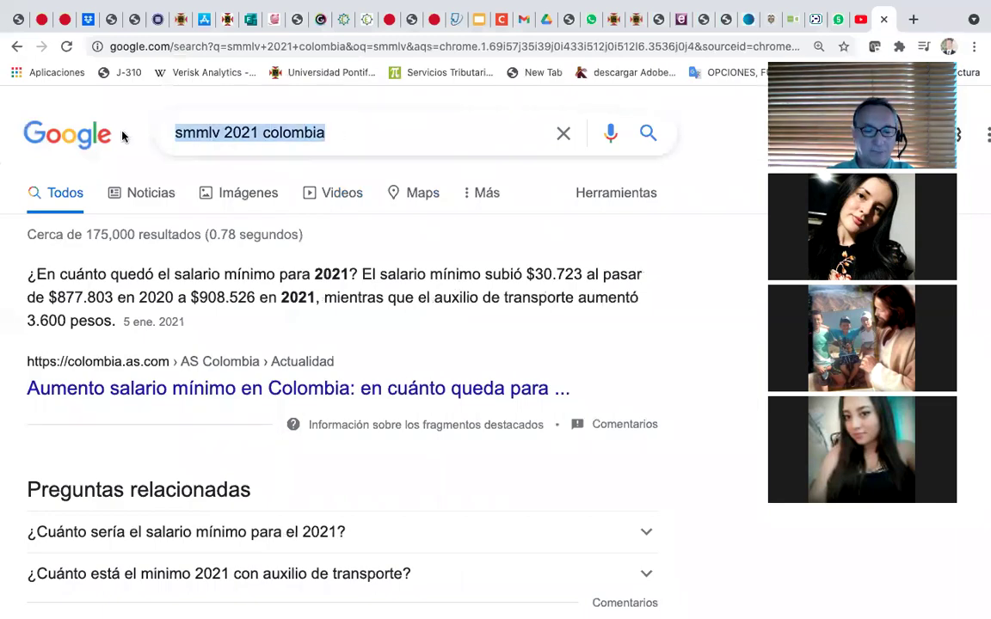
pyautogui.write('tasa inf')
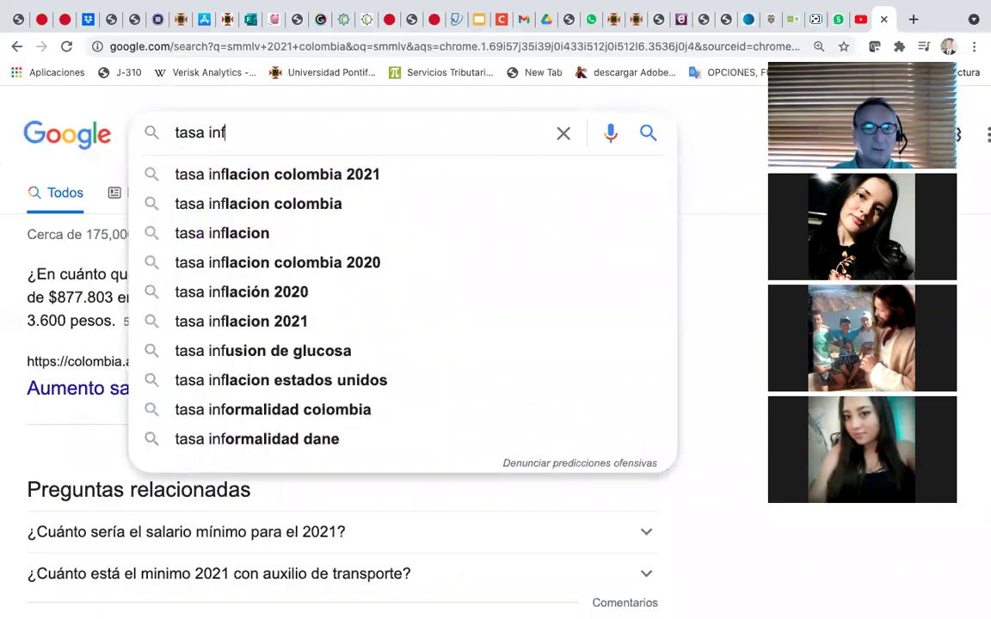
pyautogui.click(255, 268)
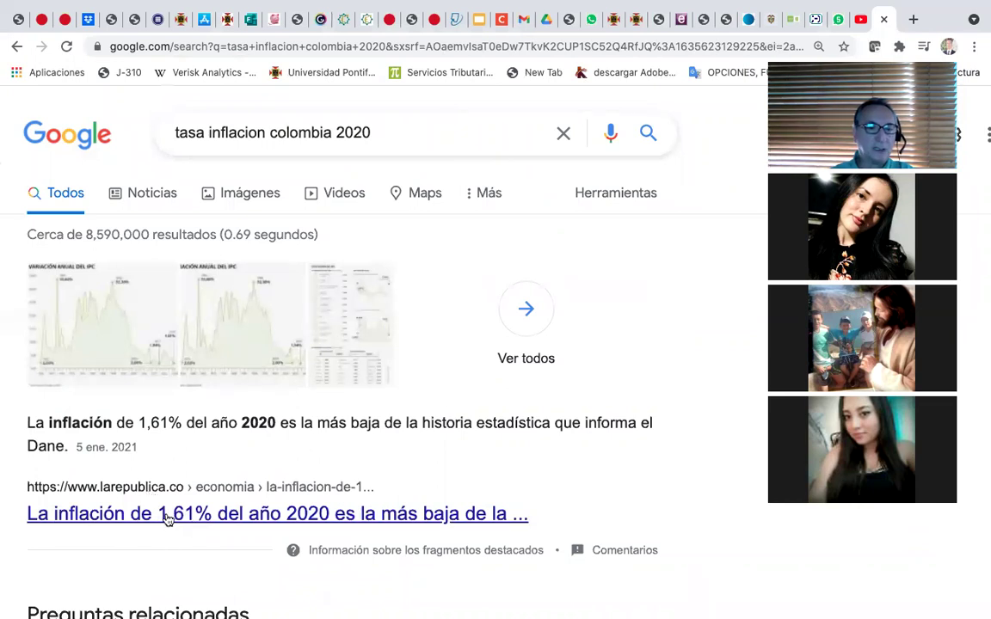
# Return to the Excel workbook and check the 2020 inflation rate in B40 and the SMMLV increase formula in B39
pyautogui.press('F4')
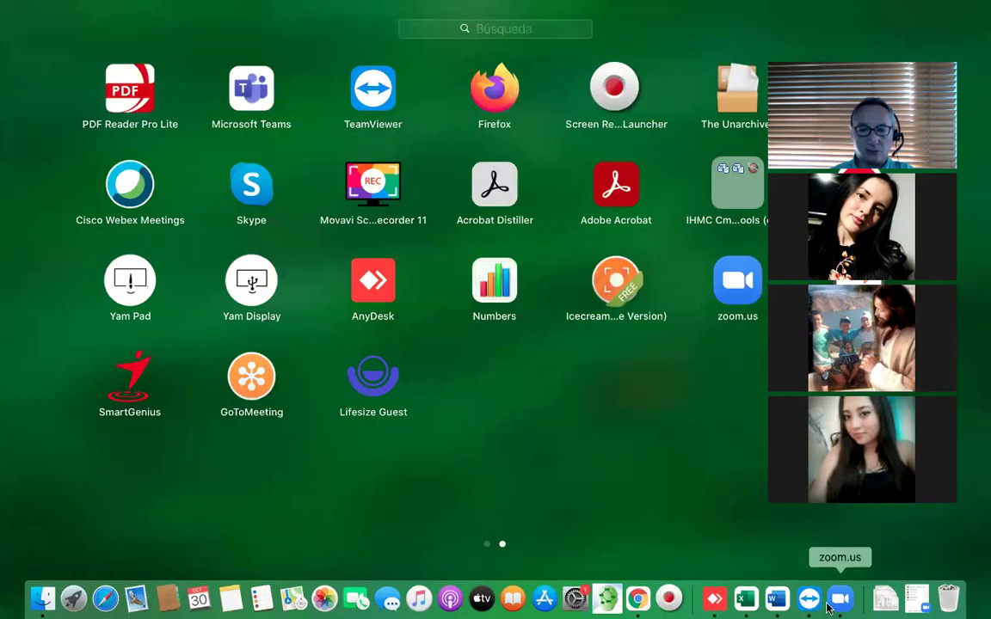
pyautogui.click(748, 600)
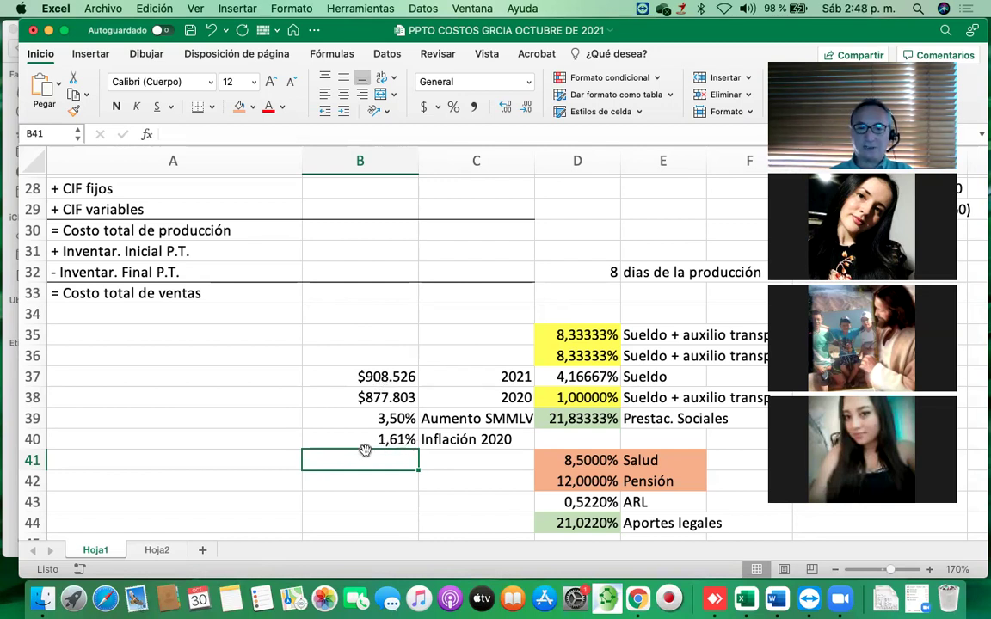
pyautogui.click(384, 440)
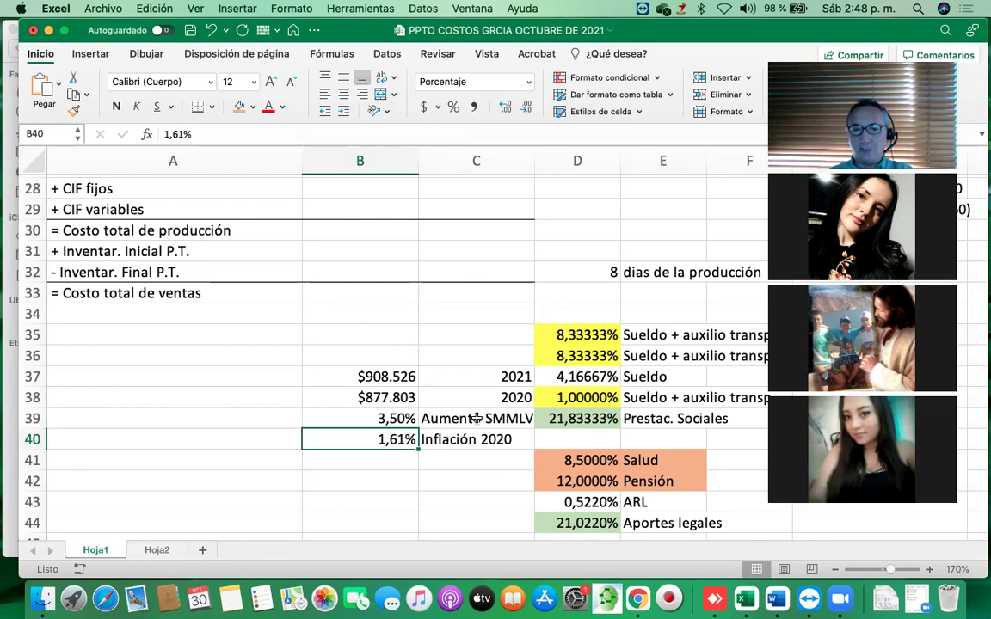
pyautogui.click(385, 419)
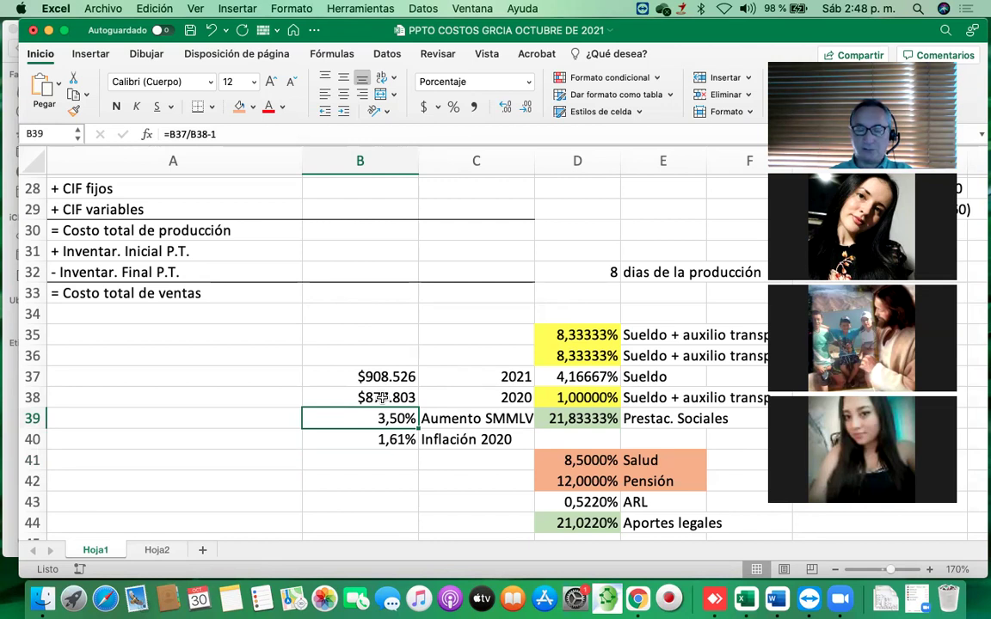
# Enter 38220000 as the Año 1 fixed indirect costs (CIF fijos) in B28
pyautogui.scroll(4, 383, 397)
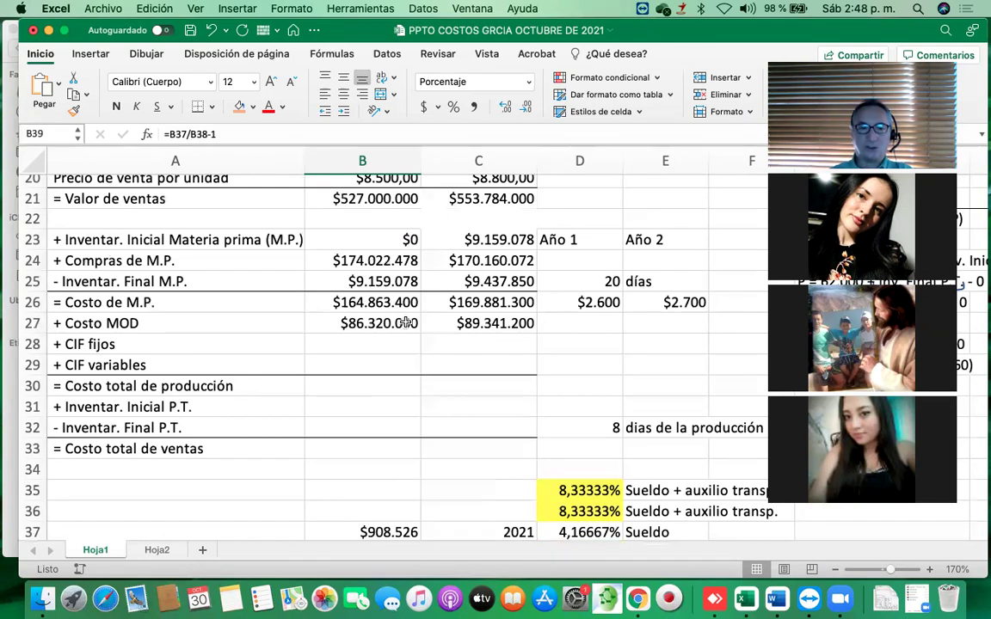
pyautogui.click(391, 348)
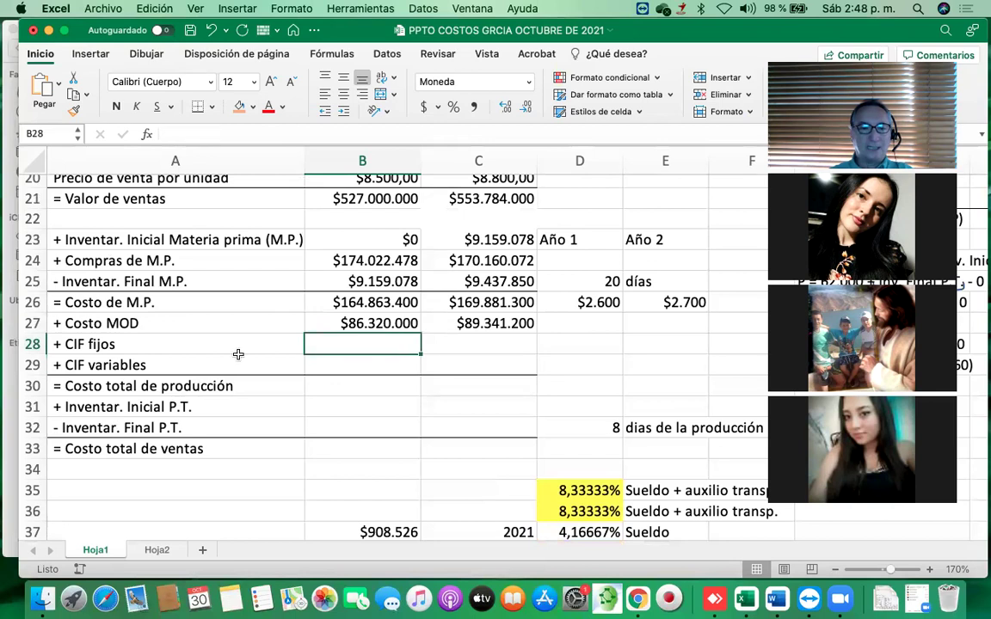
pyautogui.click(75, 344)
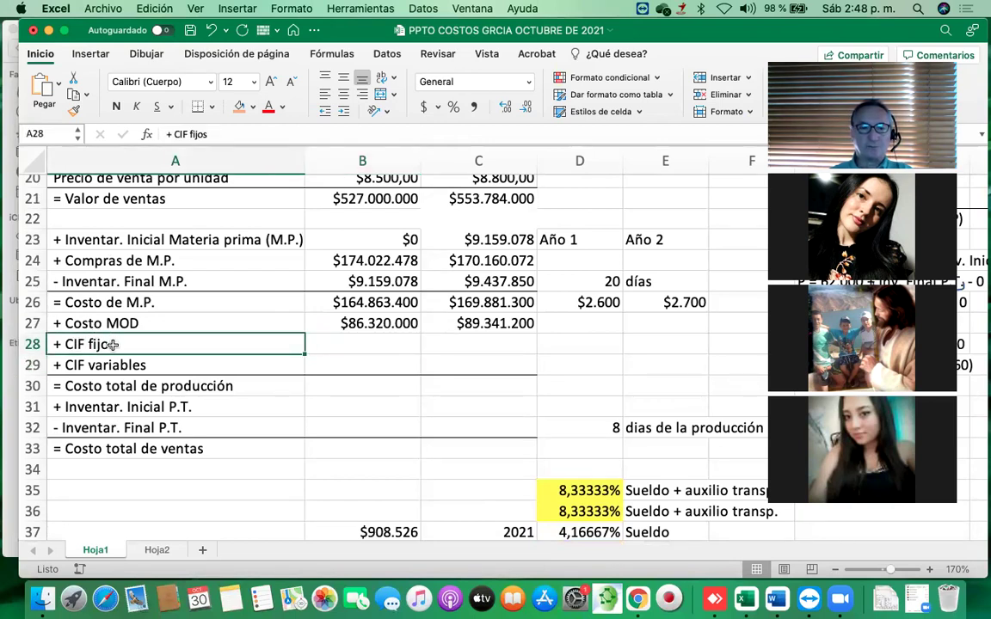
pyautogui.click(370, 337)
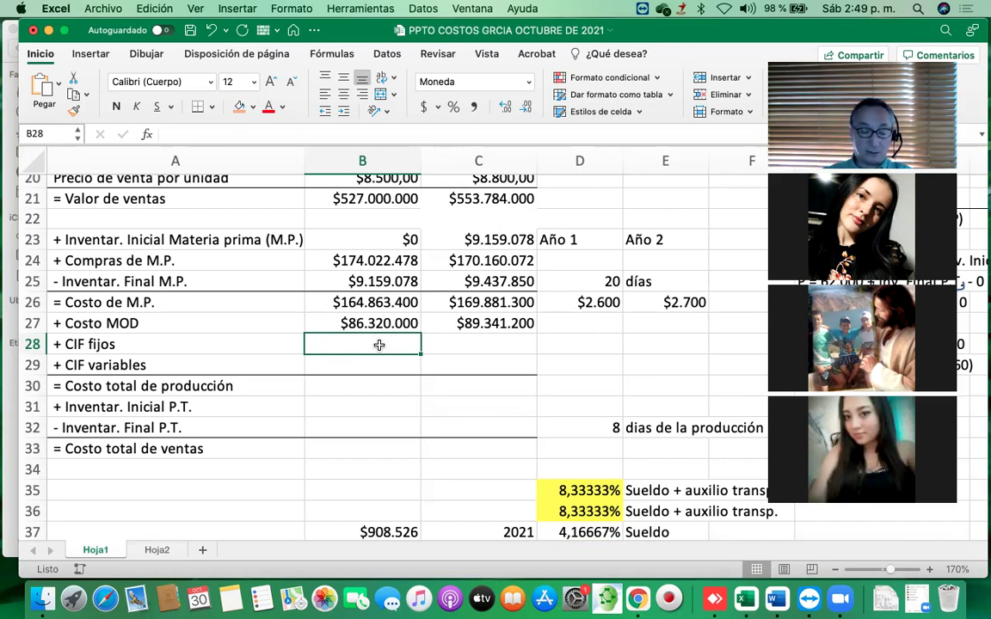
pyautogui.write('38.')
pyautogui.write('2')
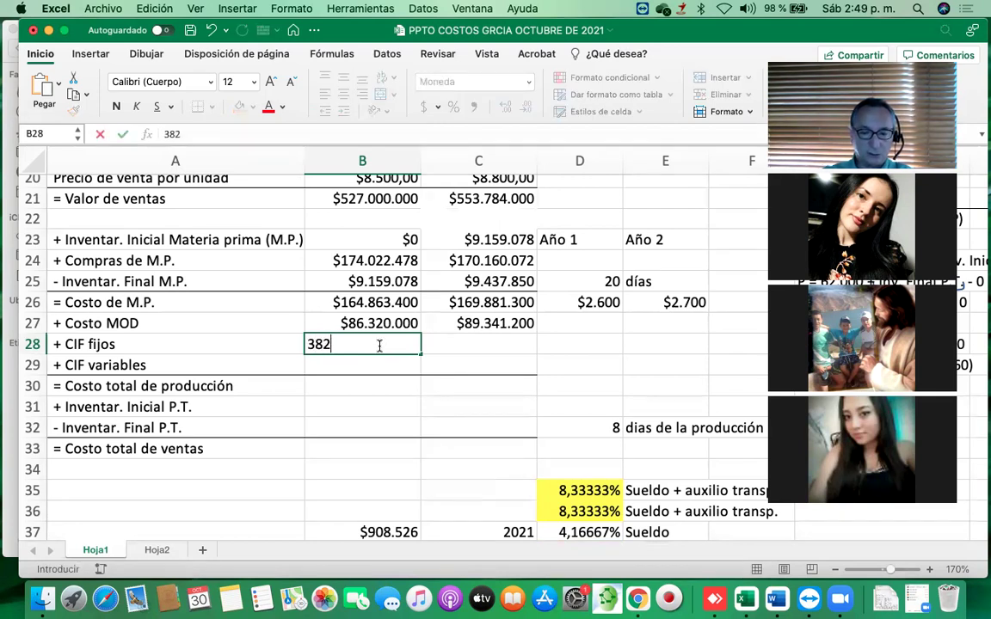
pyautogui.write('20.')
pyautogui.write('0000')
pyautogui.press('Return')
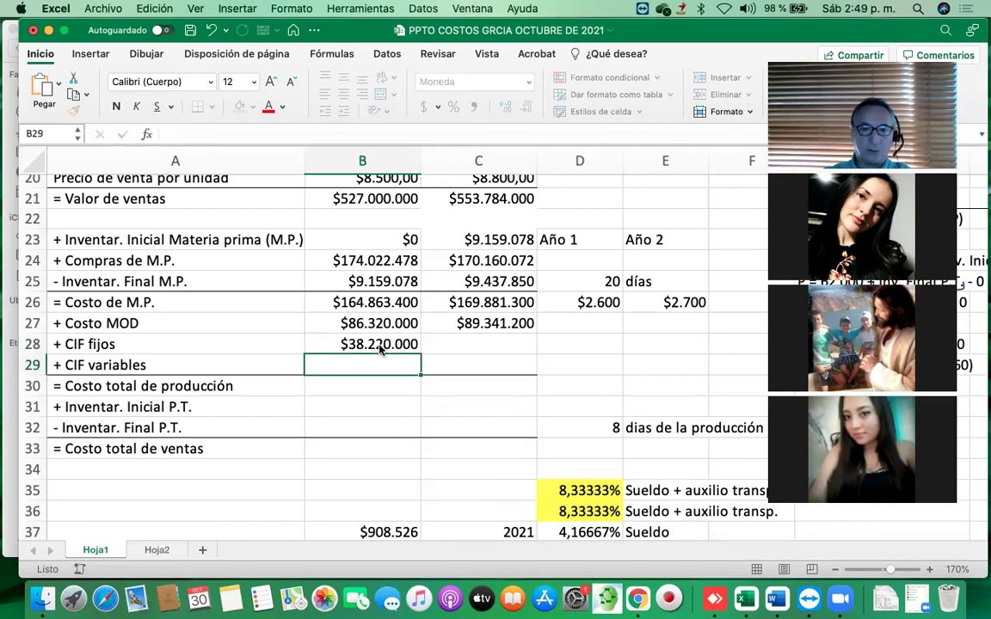
# Calculate the Año 2 CIF fijos in C28 with the formula =B28+B28*C4, applying the Año 2 inflation rate
pyautogui.click(381, 346)
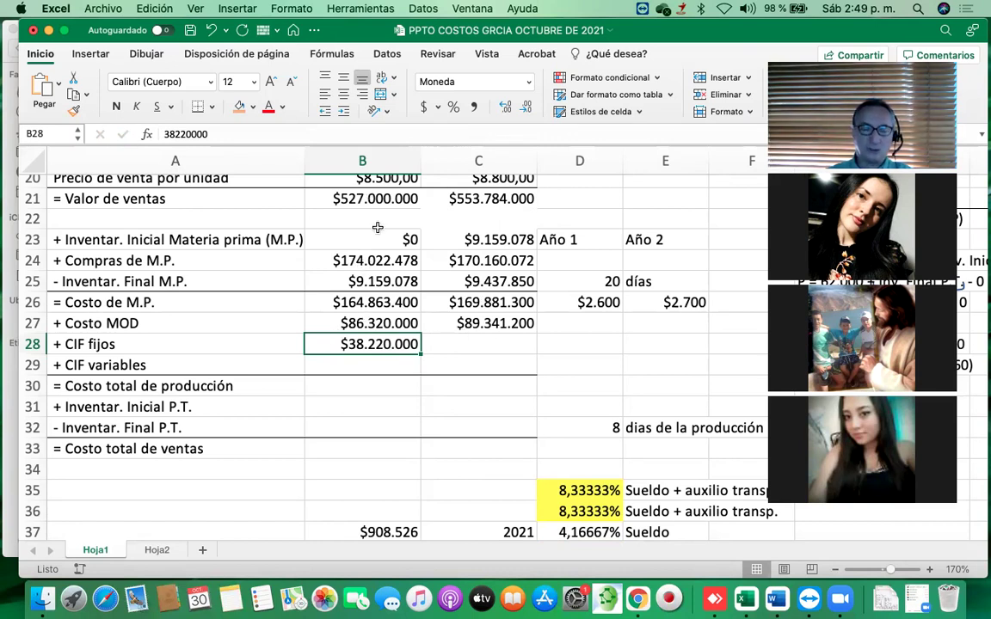
pyautogui.click(494, 344)
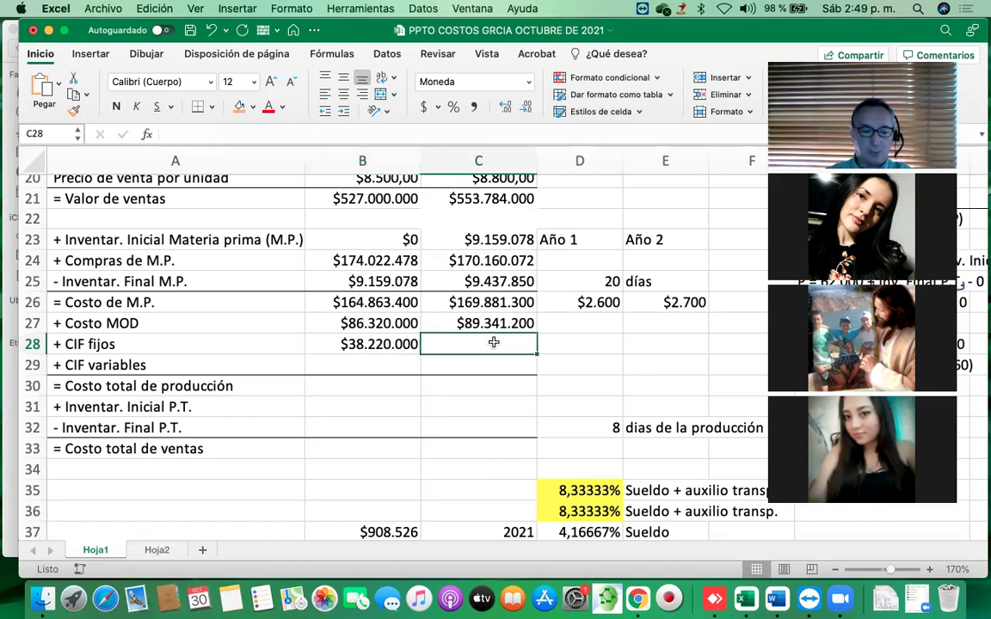
pyautogui.write('=')
pyautogui.press('Left')
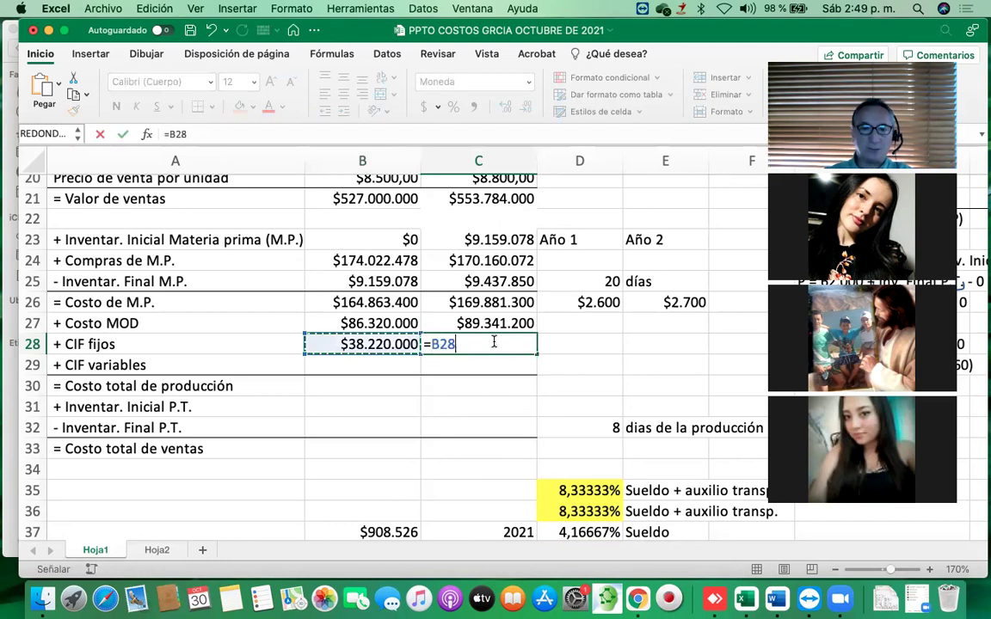
pyautogui.write('+')
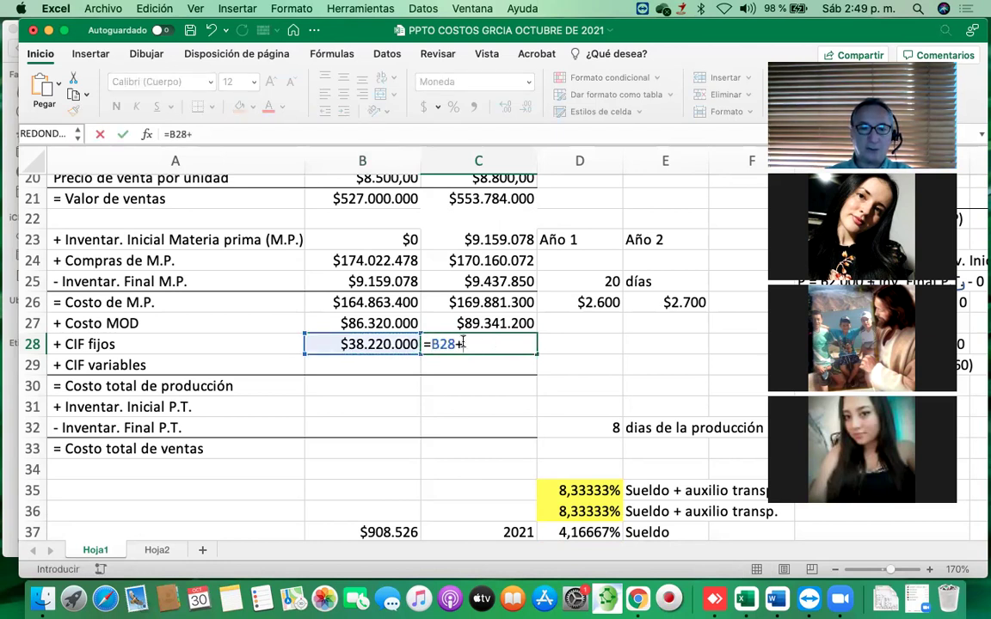
pyautogui.click(392, 343)
pyautogui.write('*')
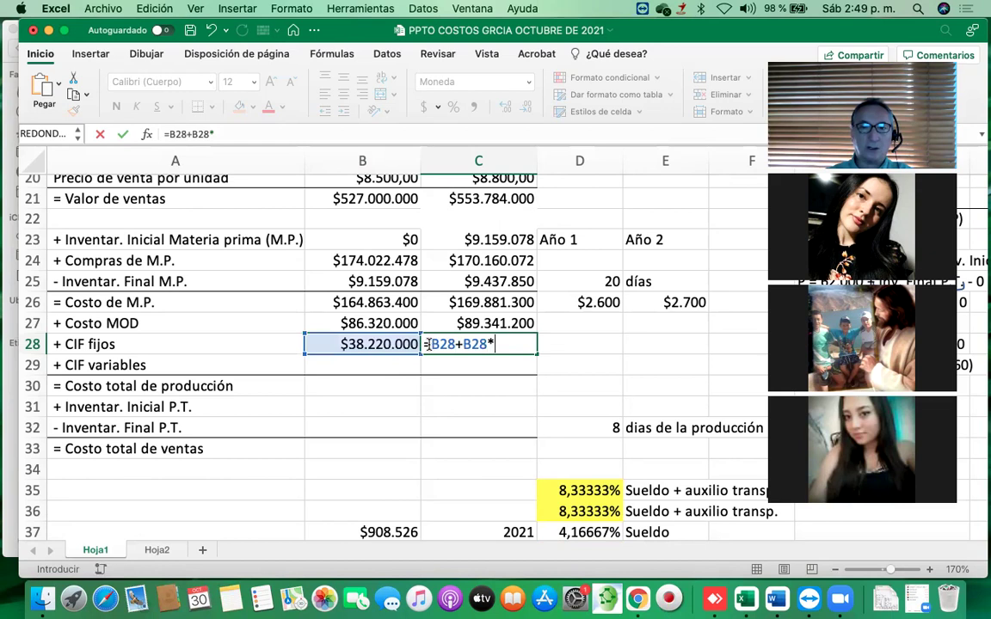
pyautogui.scroll(10, 507, 275)
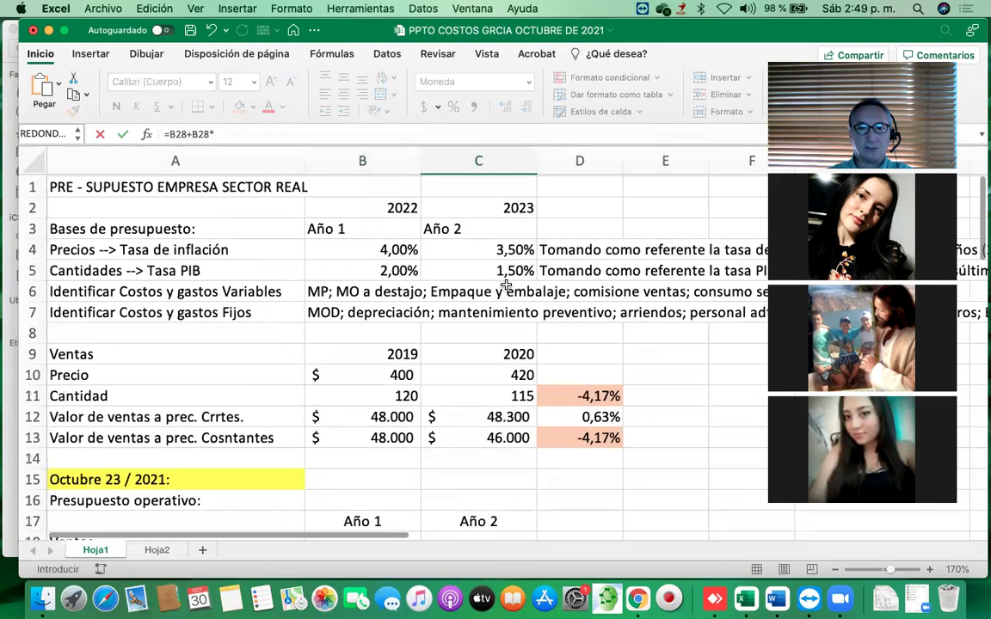
pyautogui.click(514, 248)
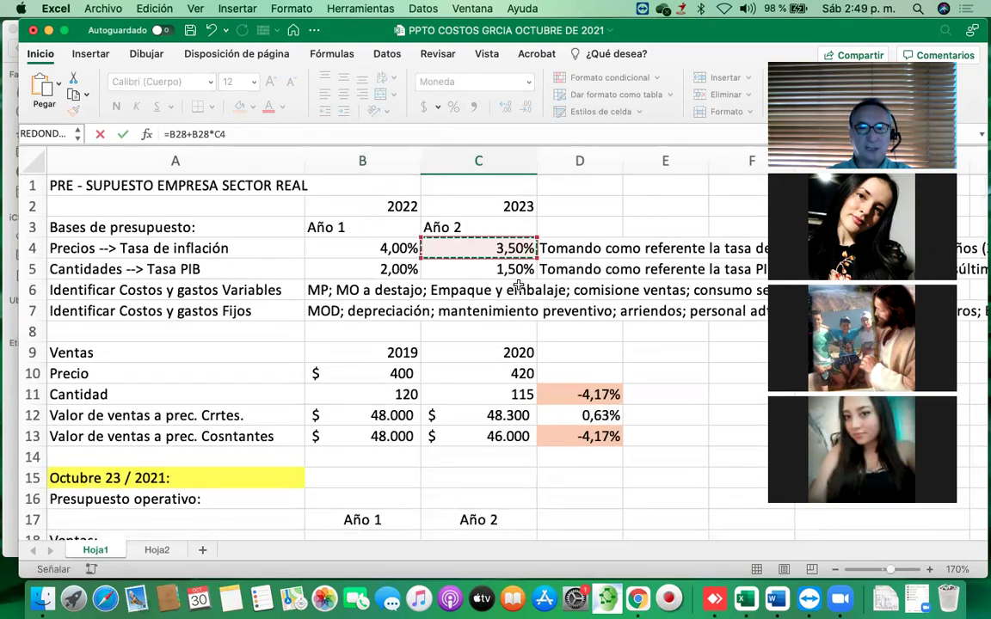
pyautogui.press('Return')
pyautogui.scroll(-5, 519, 289)
pyautogui.scroll(1, 519, 289)
pyautogui.scroll(3, 518, 290)
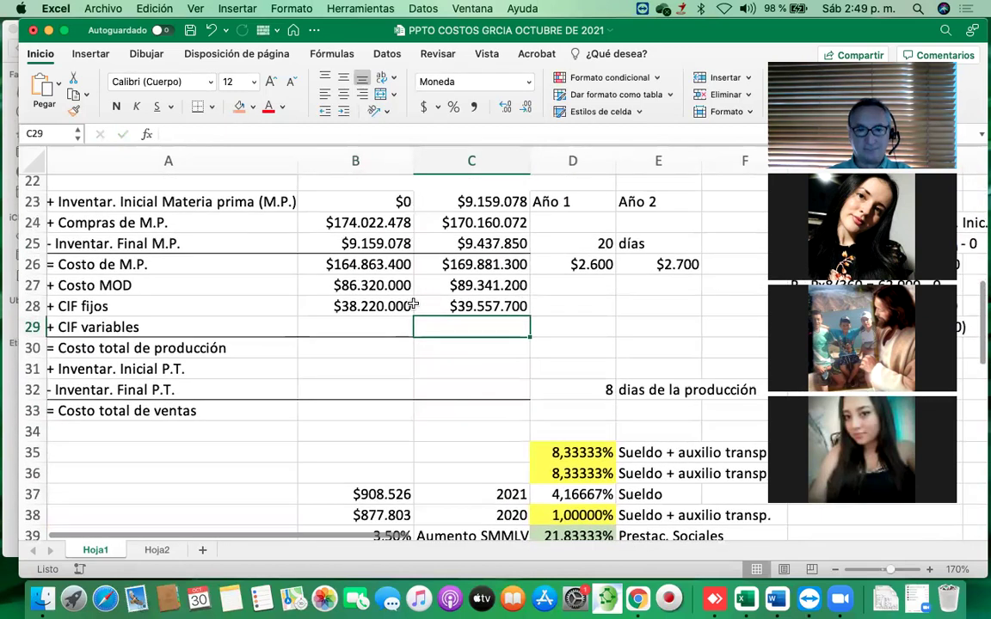
# Examine the Costo de M.P. formulas for both years in row 26 and the Año 2 unit cost formula in E26
pyautogui.click(384, 323)
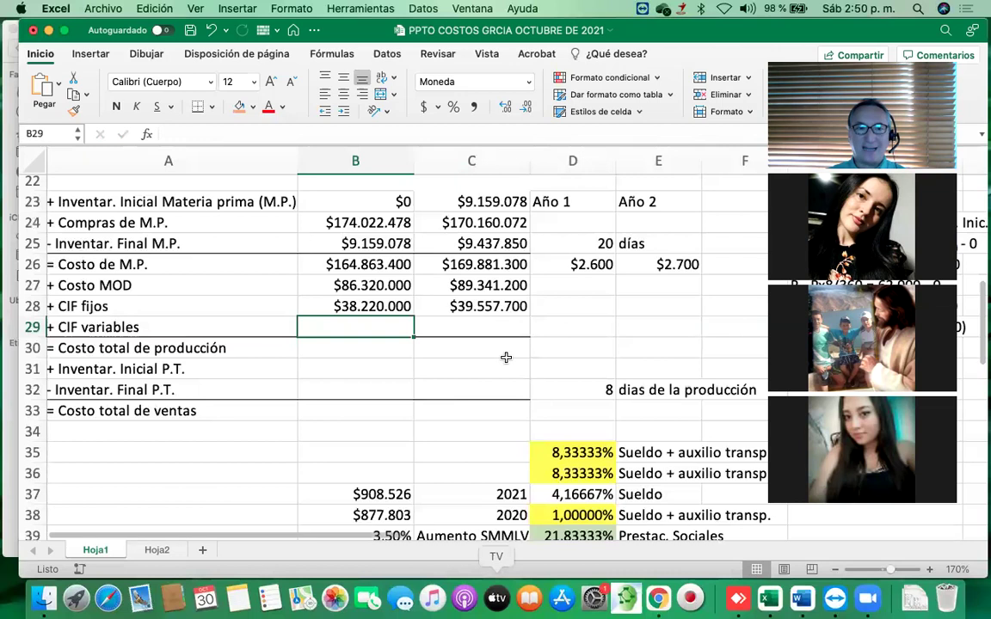
pyautogui.click(371, 264)
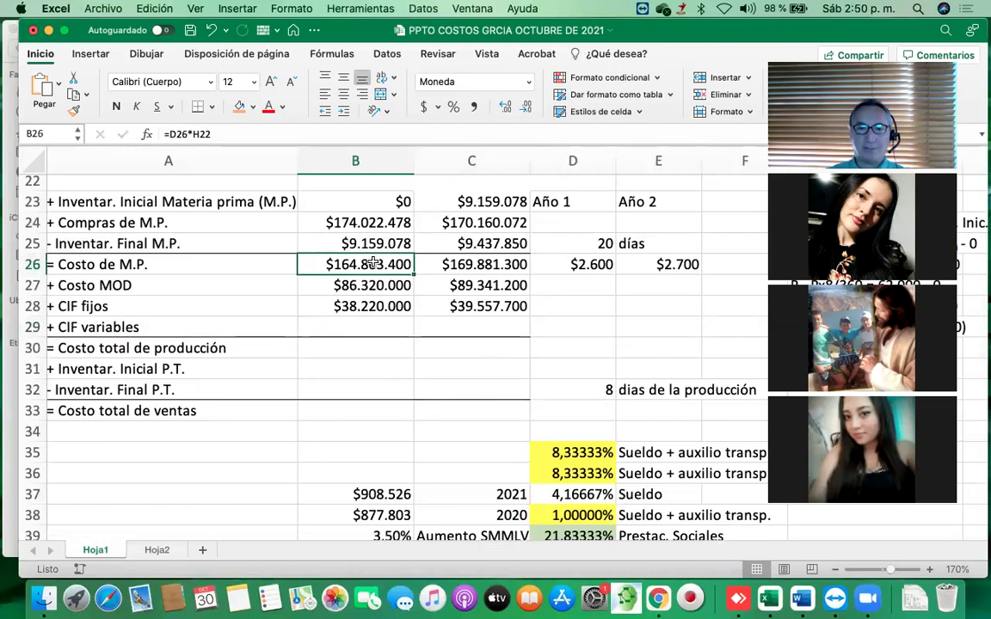
pyautogui.press('Right')
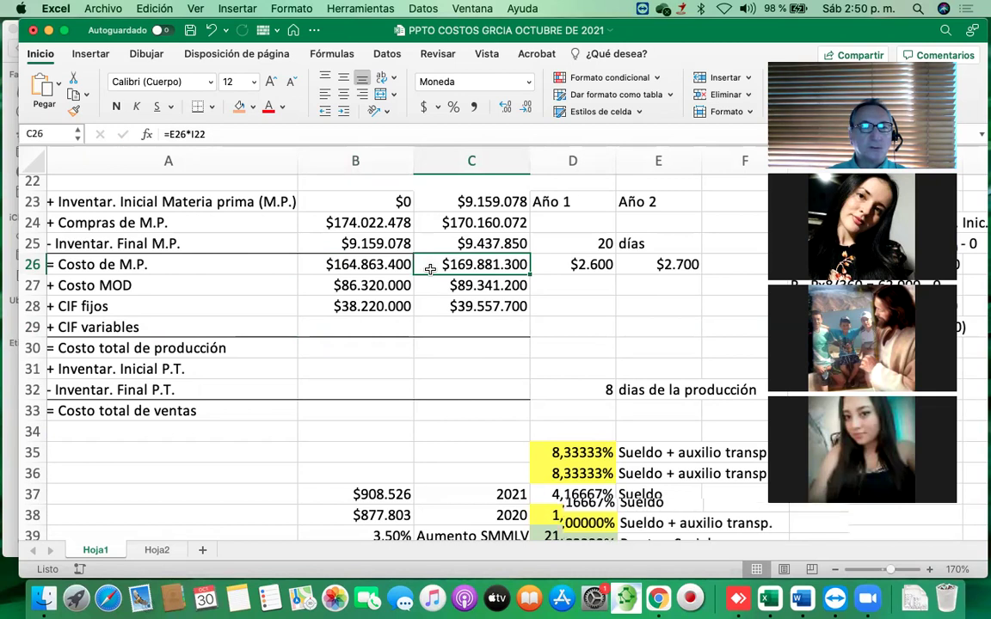
pyautogui.scroll(3, 430, 270)
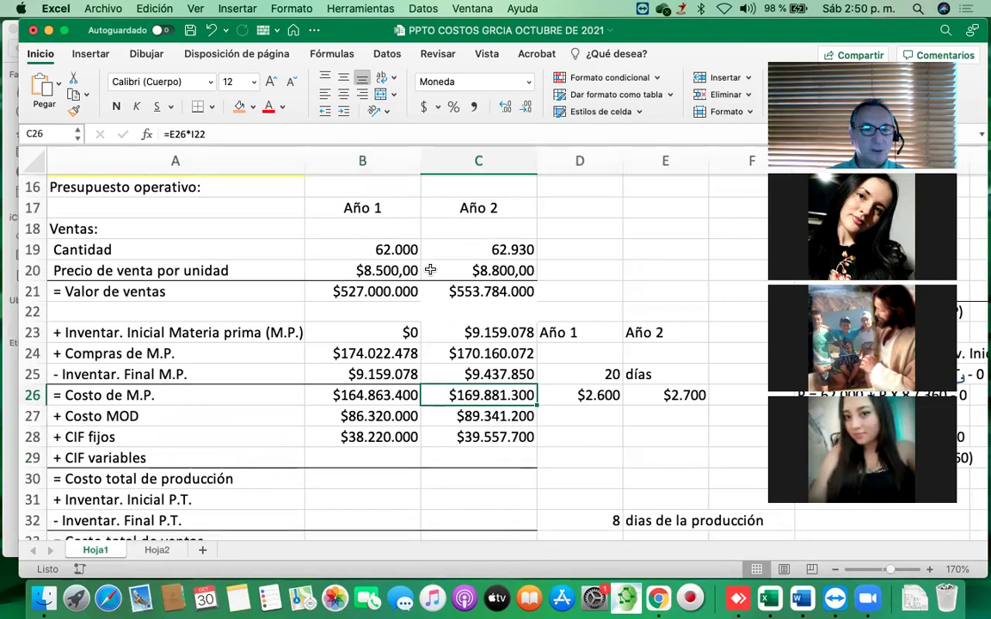
pyautogui.click(371, 395)
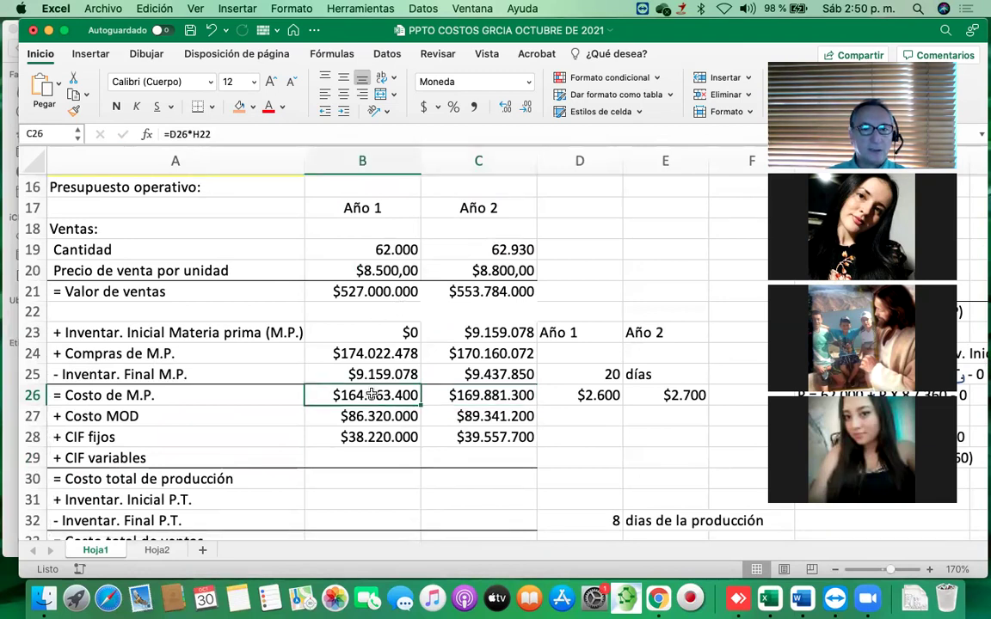
pyautogui.press('Right')
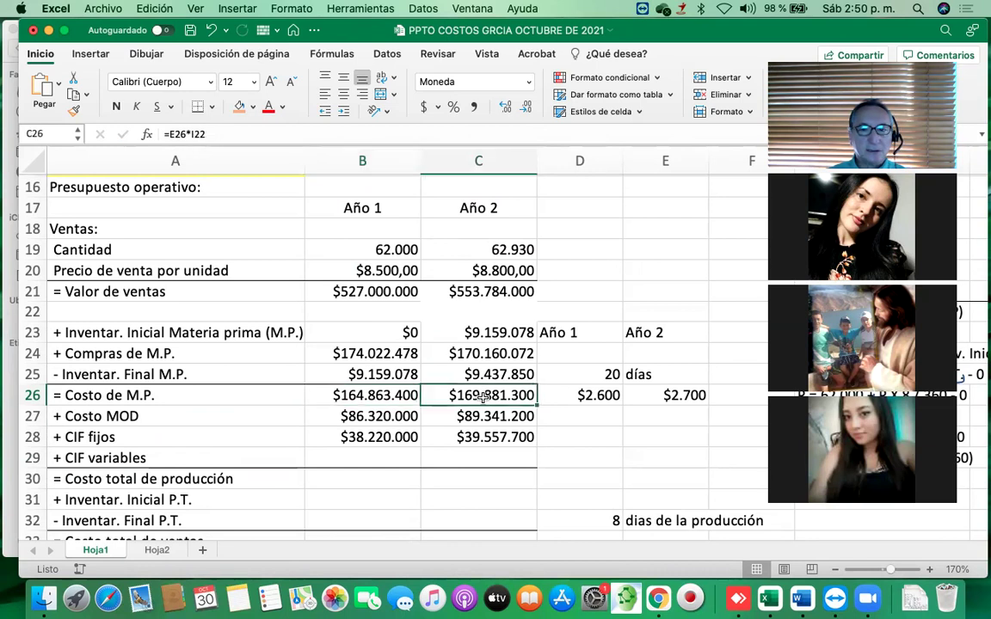
pyautogui.click(668, 400)
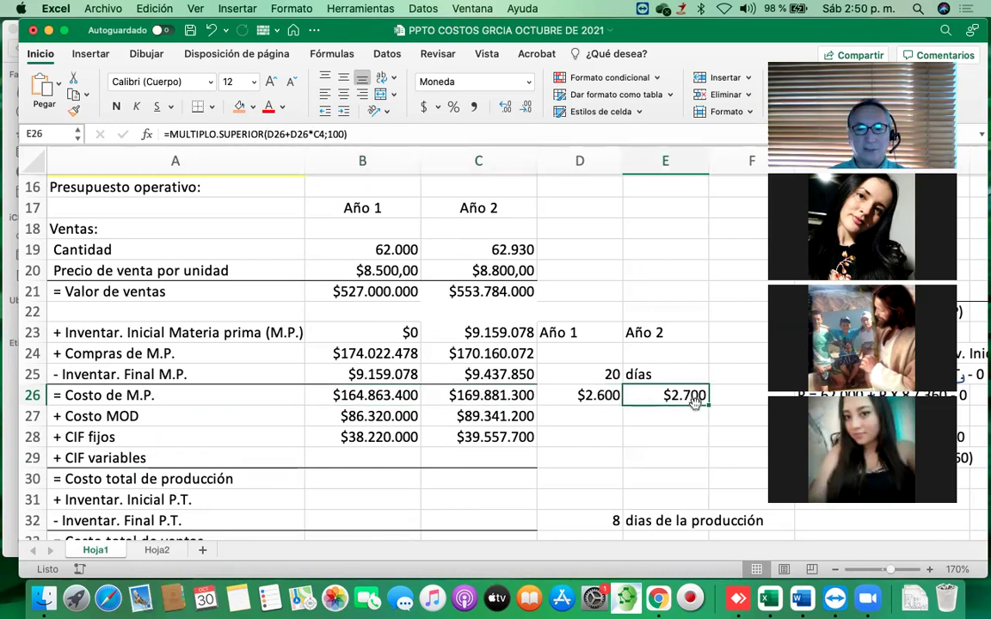
# Examine the production quantity table, checking the Año 2 quantity to produce in I22 and the quantities to sell in row 19
pyautogui.scroll(5, 699, 405)
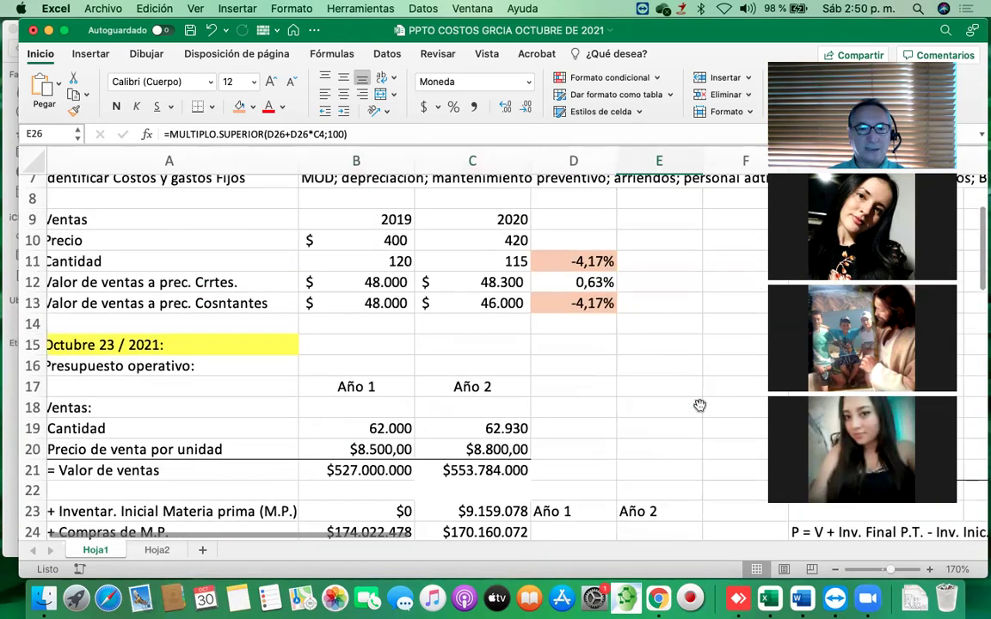
pyautogui.scroll(1, 699, 404)
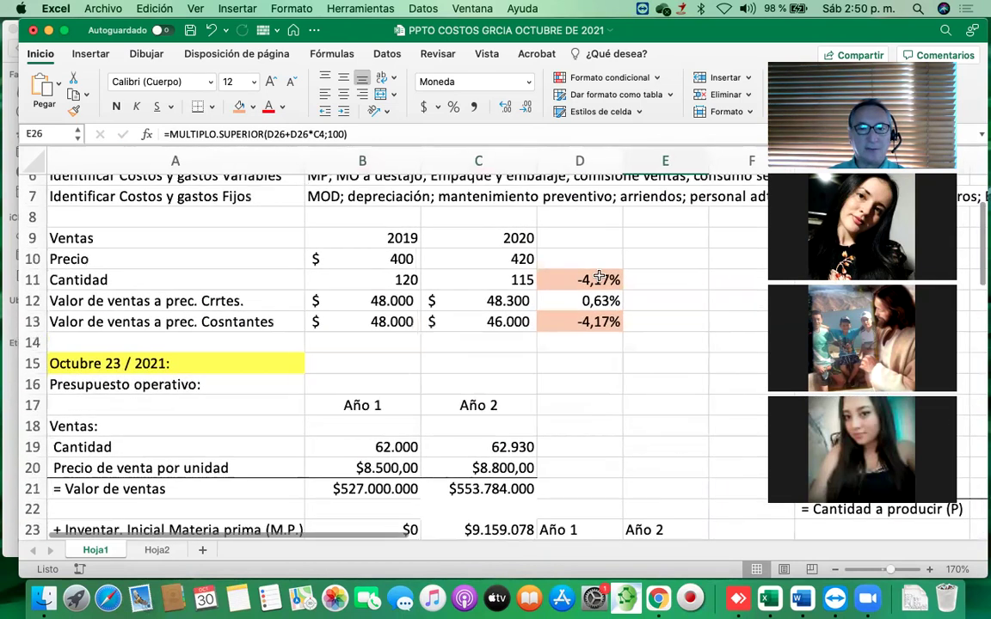
pyautogui.hscroll(5, 589, 279)
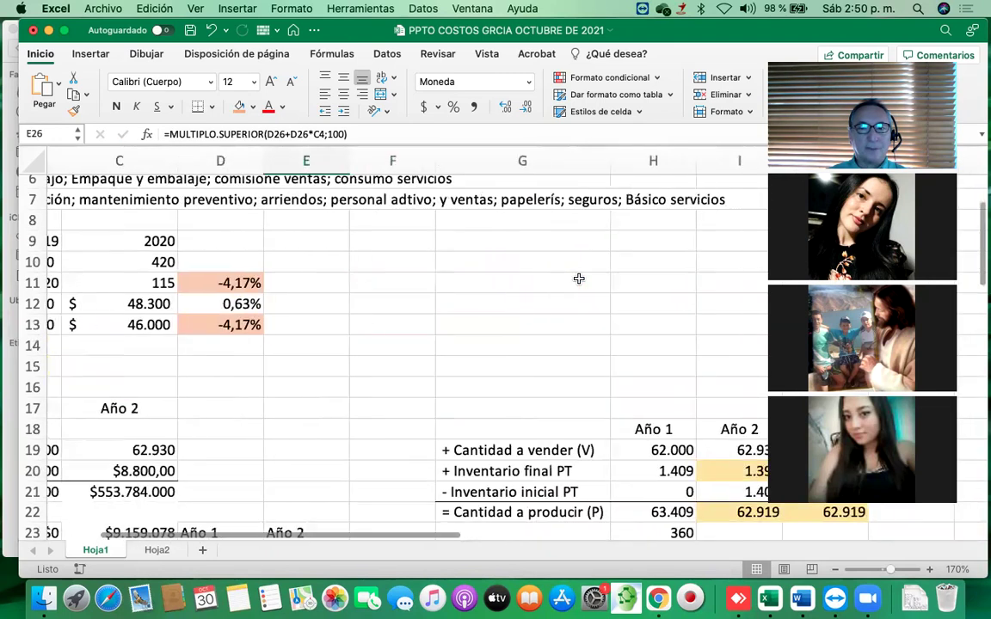
pyautogui.hscroll(1, 578, 279)
pyautogui.scroll(-3, 577, 279)
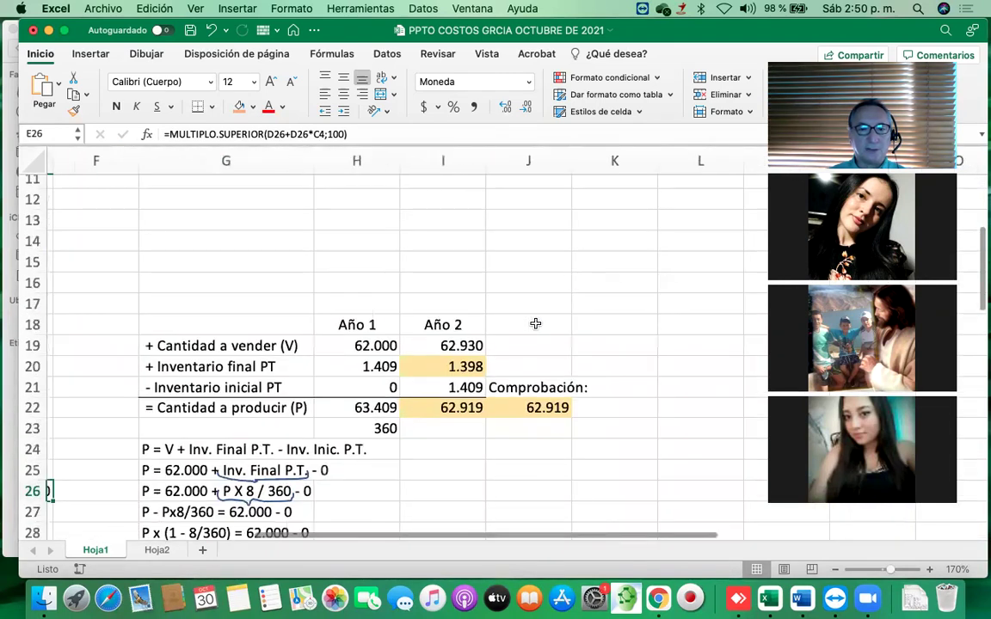
pyautogui.click(459, 407)
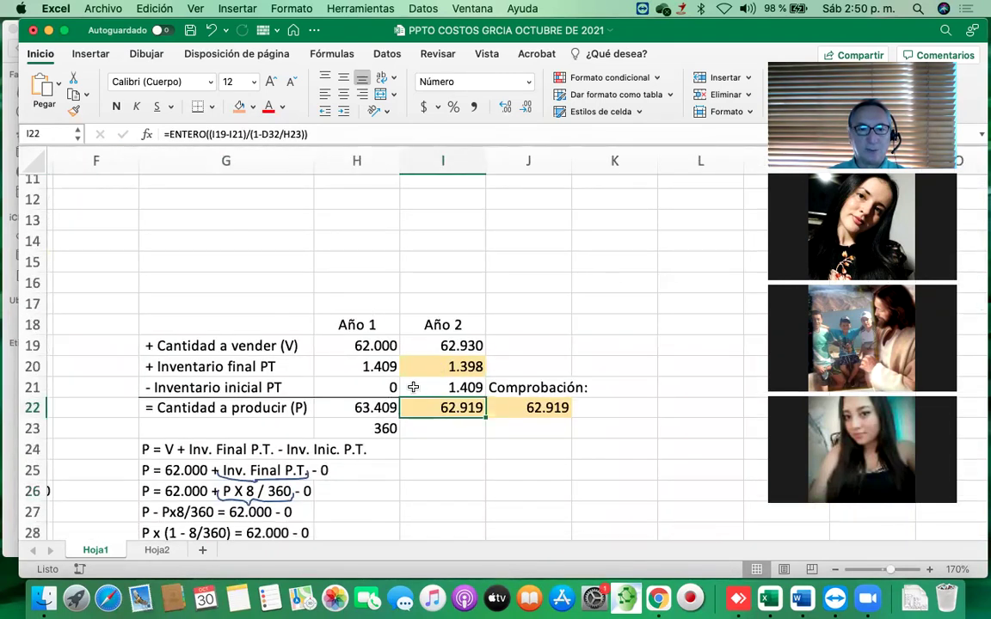
pyautogui.click(368, 344)
pyautogui.click(456, 346)
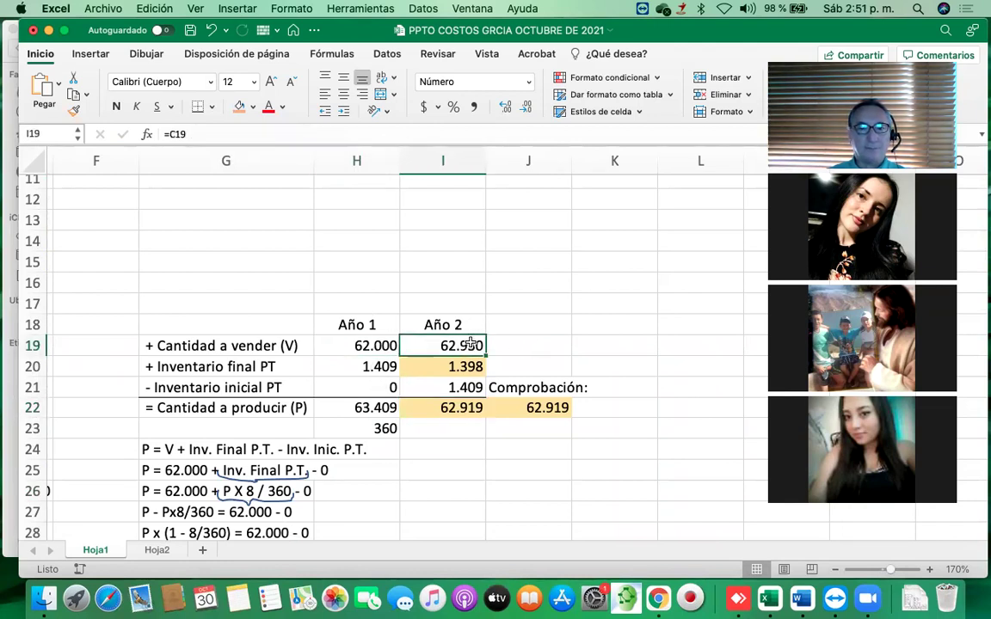
# Examine the Año 2 quantity to sell in I19, tracing its source formula in C19 back to the Tasa PIB in C5
pyautogui.click(388, 344)
pyautogui.click(421, 344)
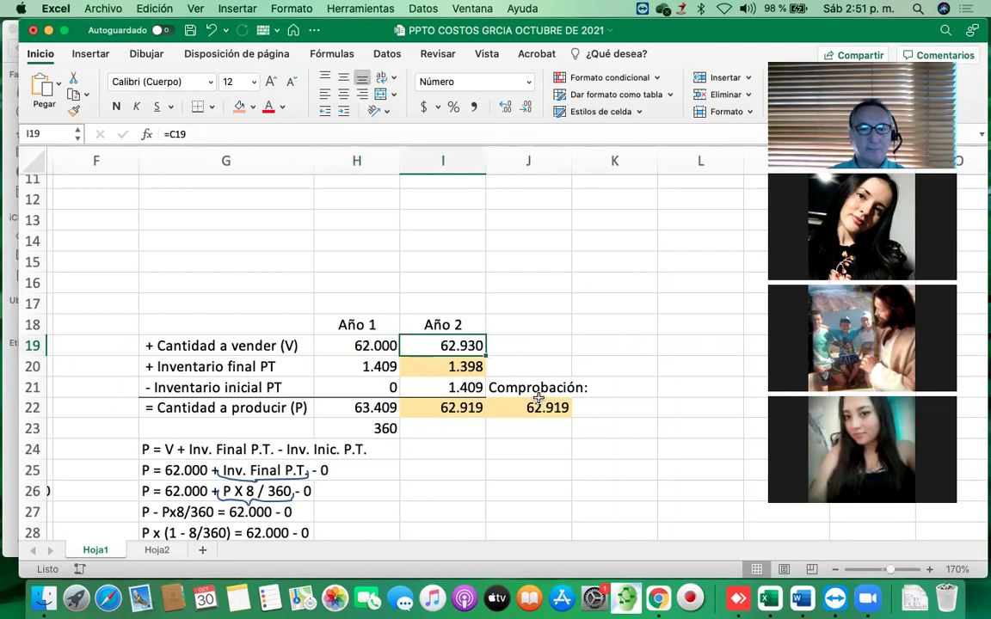
pyautogui.hscroll(-6, 529, 361)
pyautogui.scroll(3, 528, 361)
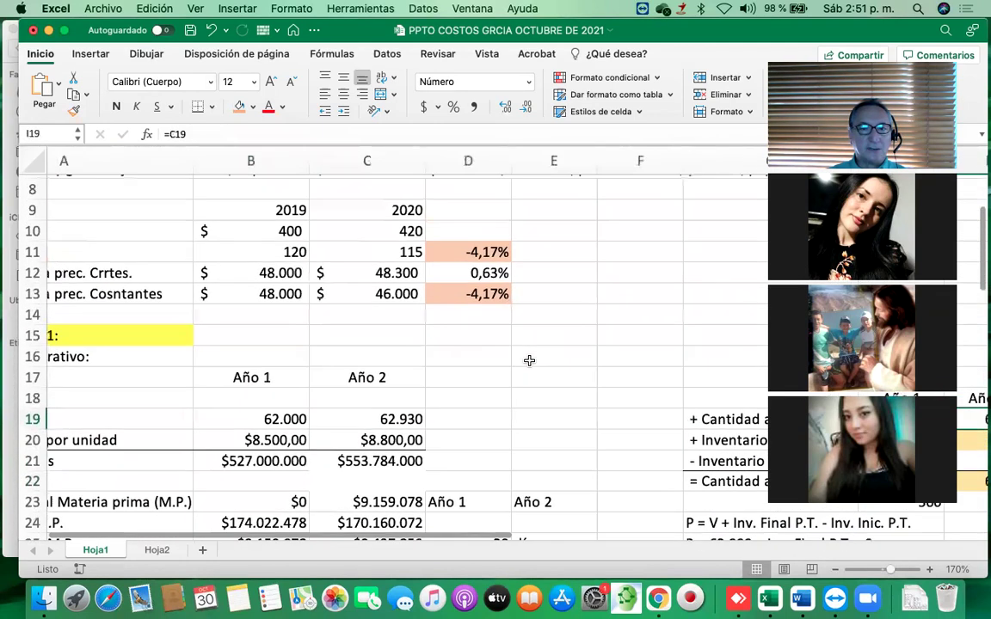
pyautogui.hscroll(-2, 529, 361)
pyautogui.scroll(1, 529, 361)
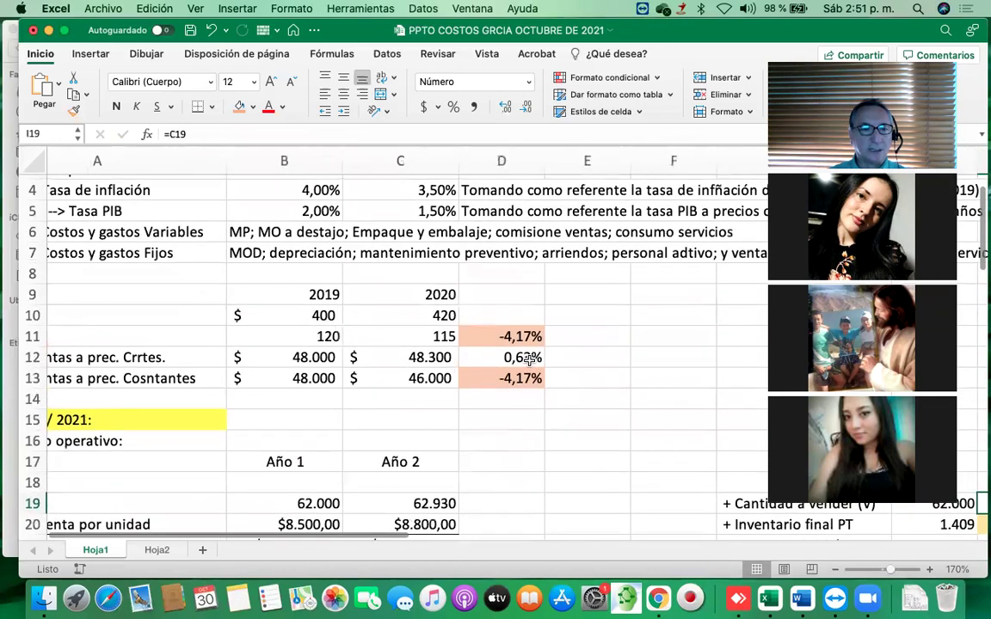
pyautogui.scroll(-1, 529, 361)
pyautogui.scroll(-5, 529, 361)
pyautogui.hscroll(-1, 529, 361)
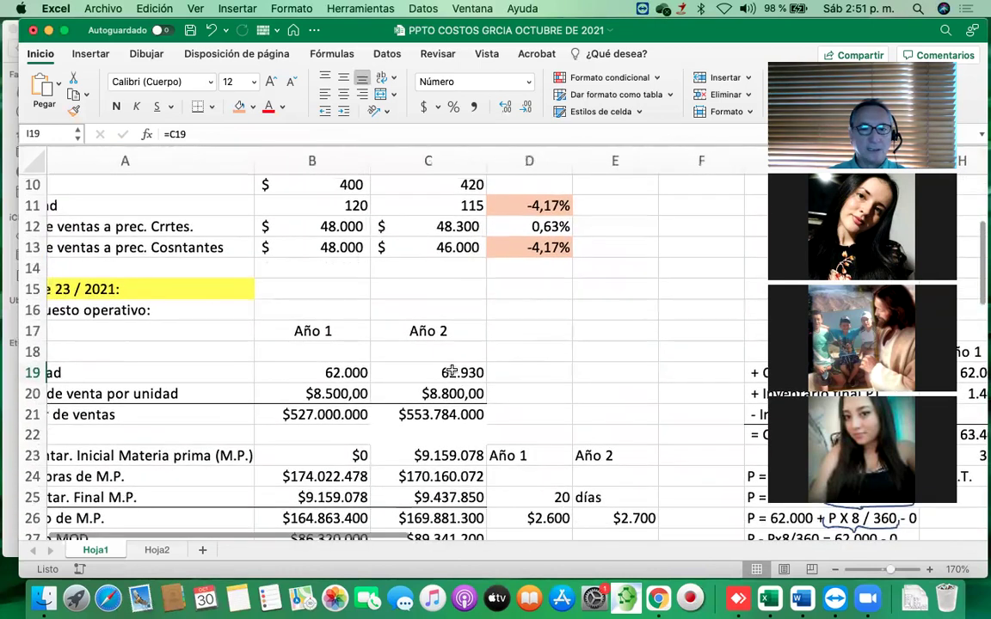
pyautogui.click(450, 370)
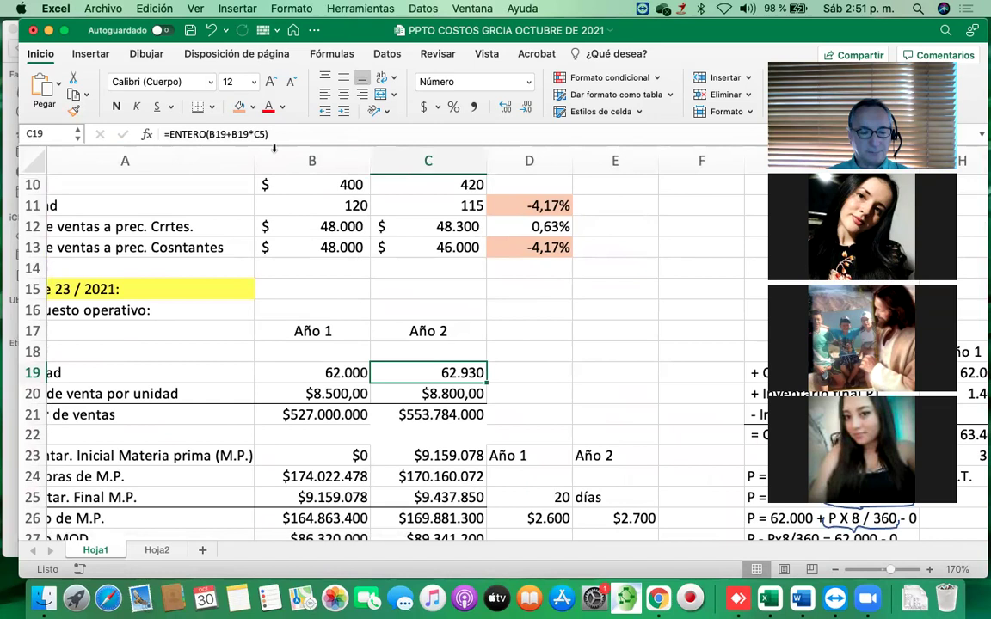
pyautogui.press('F2')
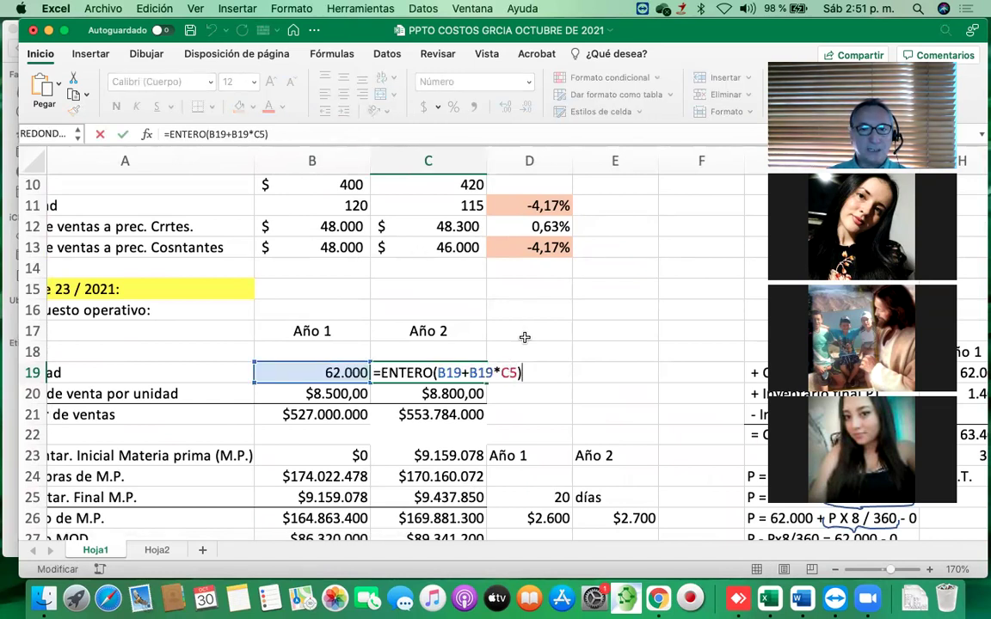
pyautogui.scroll(1, 524, 337)
pyautogui.hscroll(-1, 524, 338)
pyautogui.scroll(5, 524, 337)
pyautogui.hscroll(-1, 523, 337)
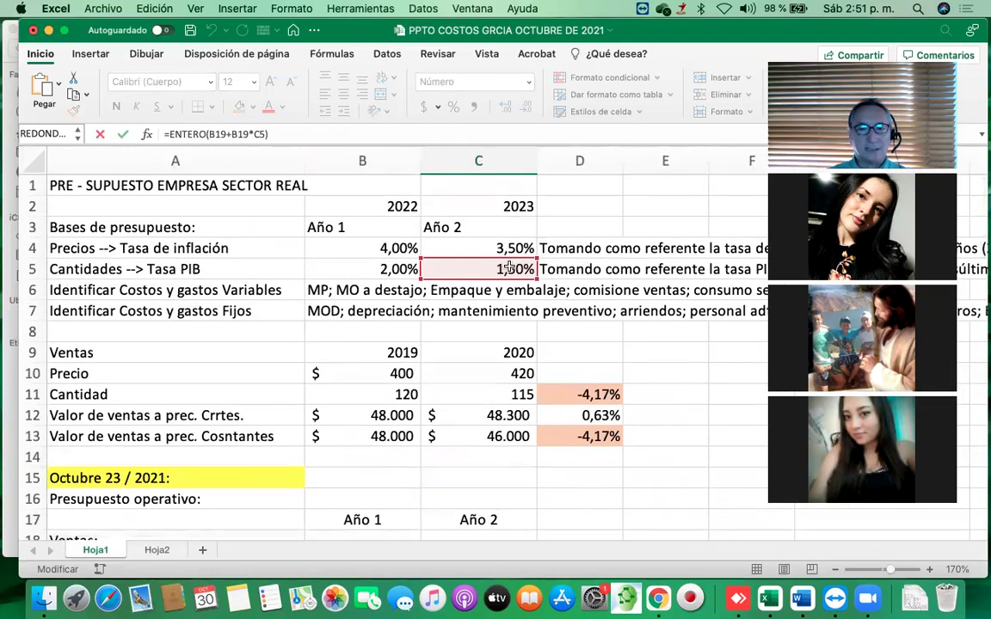
pyautogui.scroll(-5, 429, 387)
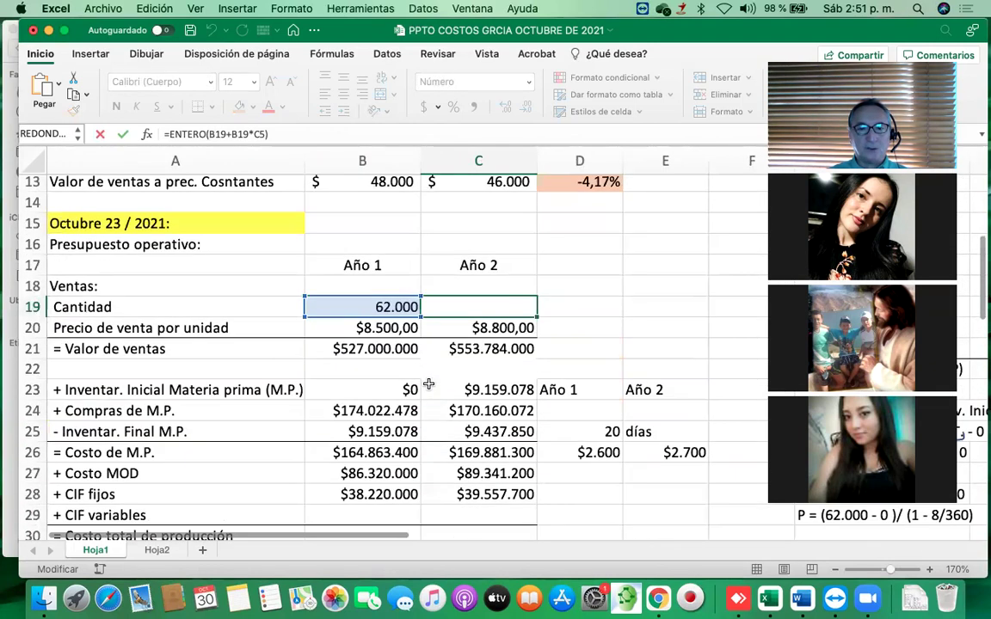
pyautogui.click(597, 345)
pyautogui.scroll(-6, 597, 345)
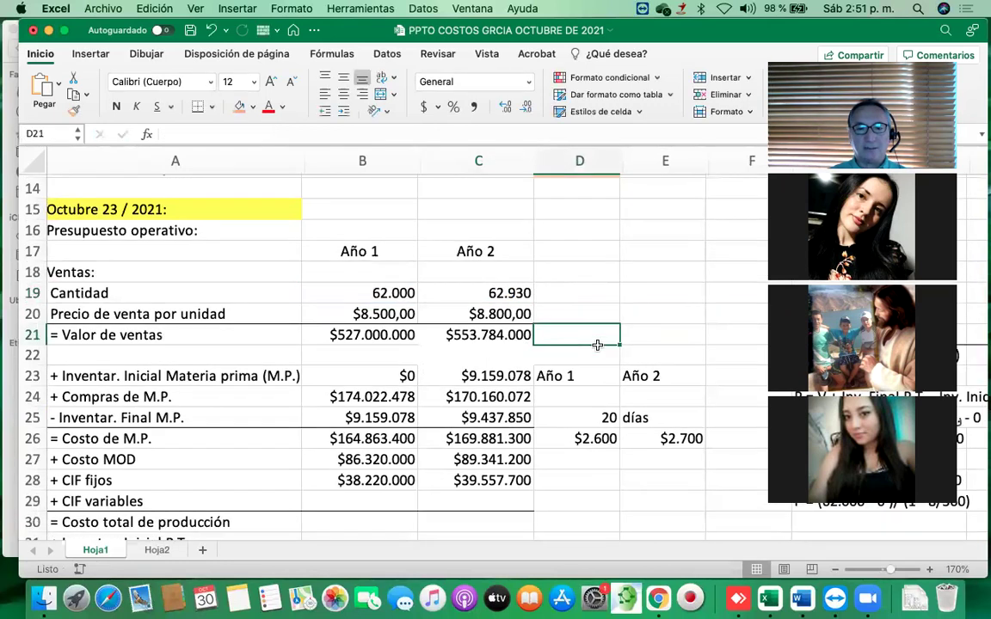
# Review the Año 2 inflation and PIB rates in C4 and C5 and the Año 2 Costo MOD formula in C27
pyautogui.scroll(4, 597, 345)
pyautogui.hscroll(1, 597, 345)
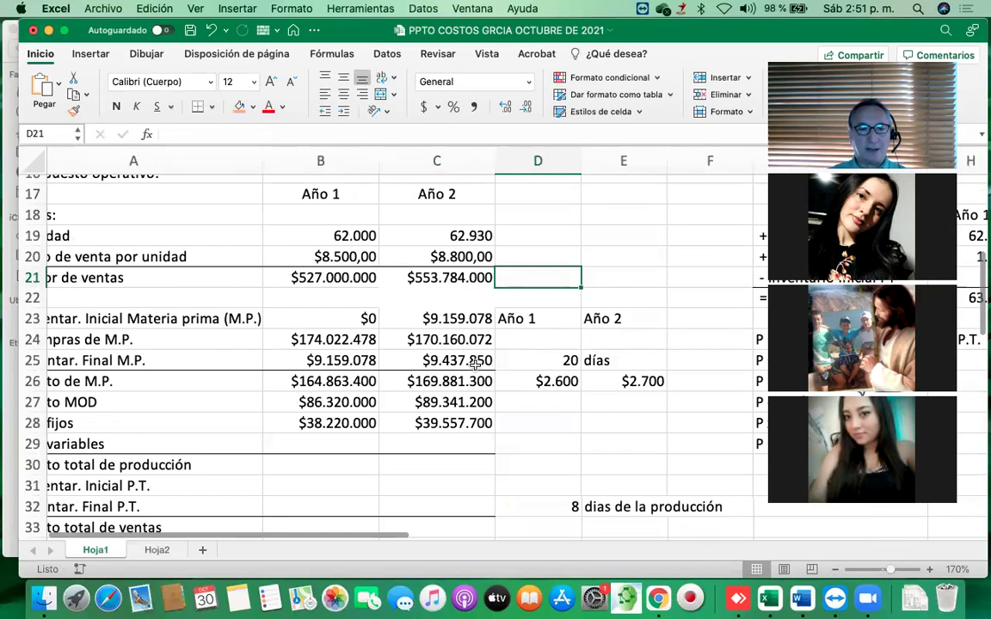
pyautogui.hscroll(-1, 482, 365)
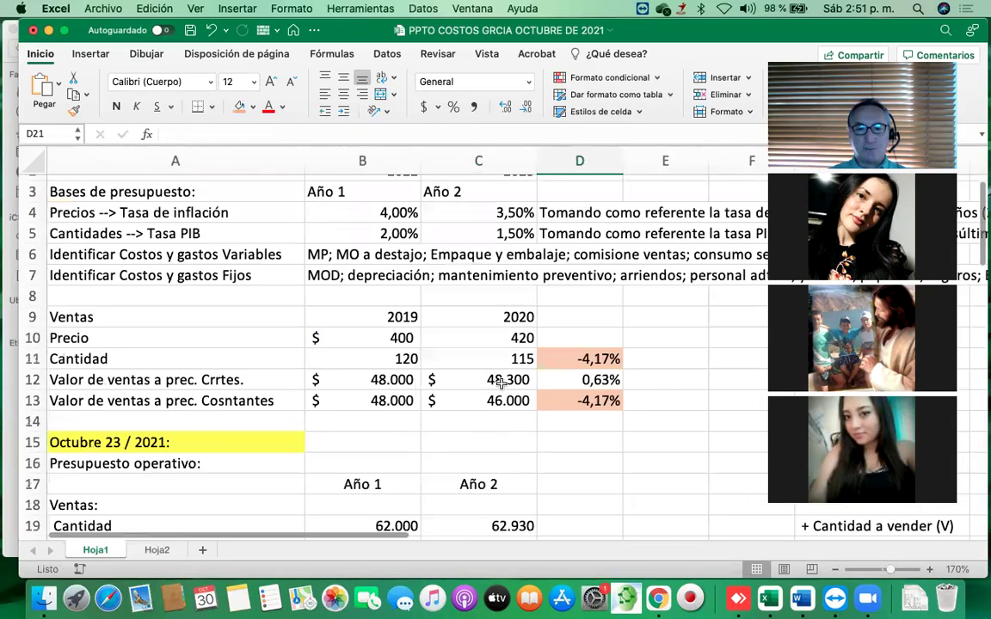
pyautogui.scroll(2, 487, 370)
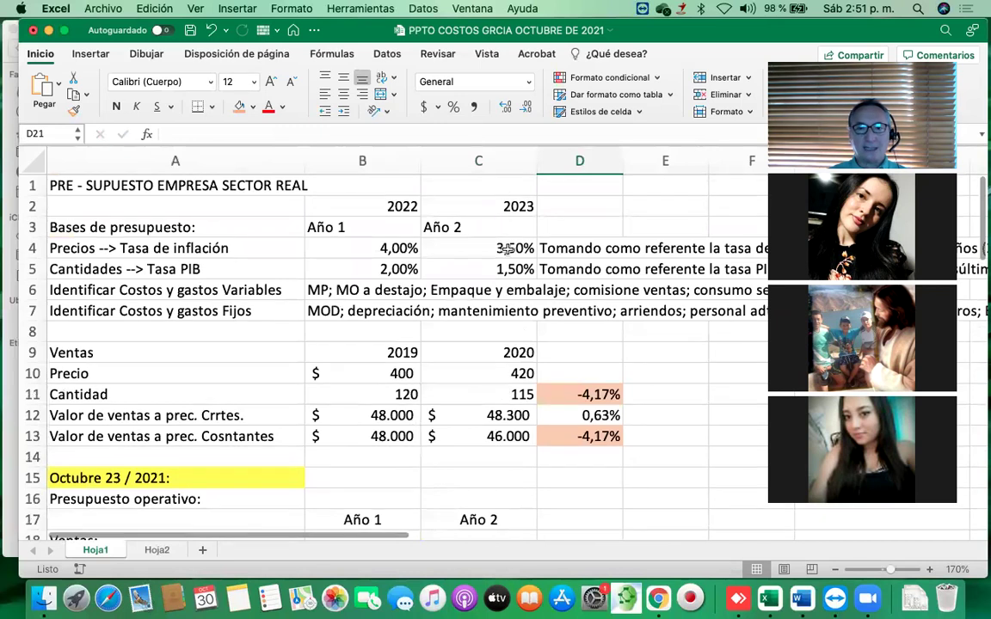
pyautogui.click(507, 247)
pyautogui.click(509, 269)
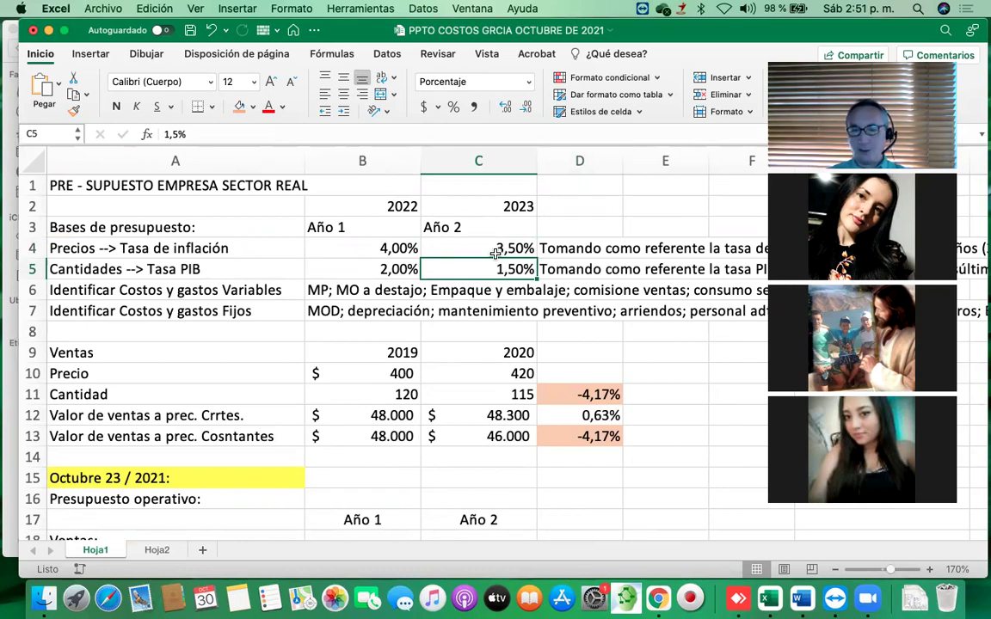
pyautogui.scroll(-6, 429, 302)
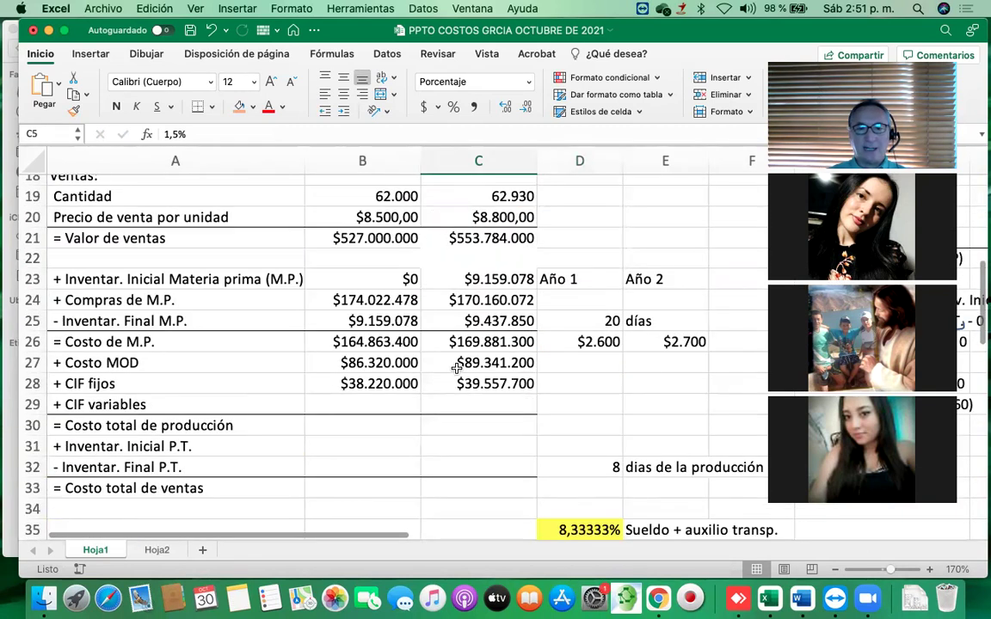
pyautogui.click(460, 365)
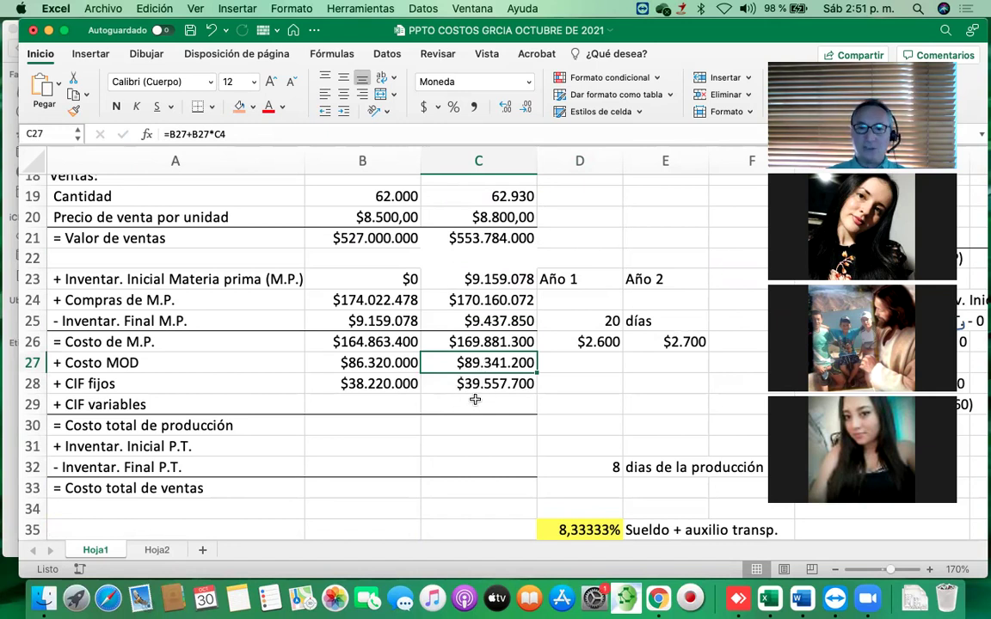
# Enter 12200000 as the Año 1 variable indirect costs (CIF variables) in B29
pyautogui.click(475, 402)
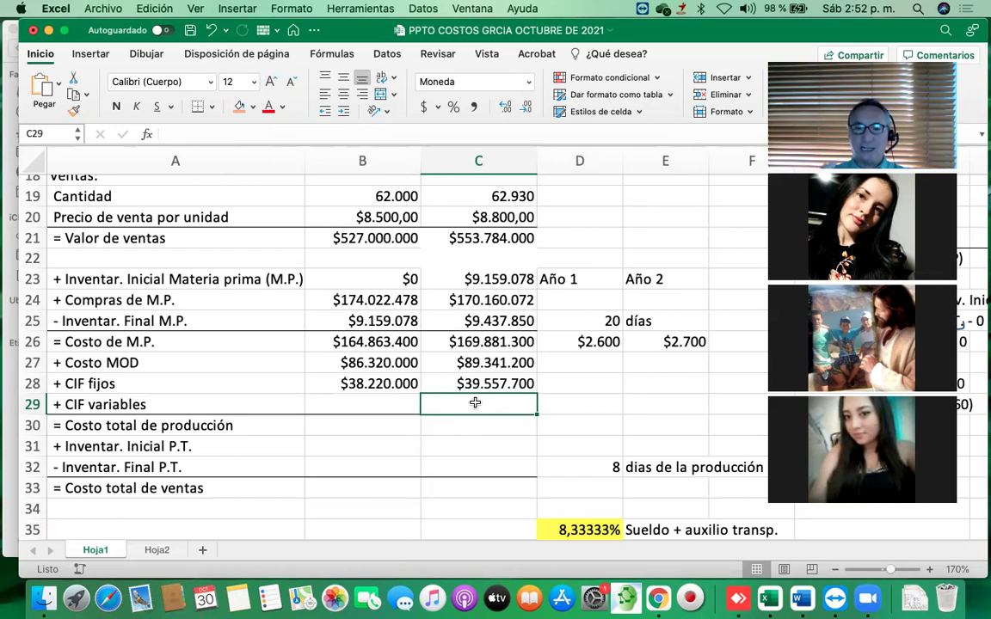
pyautogui.press('Left')
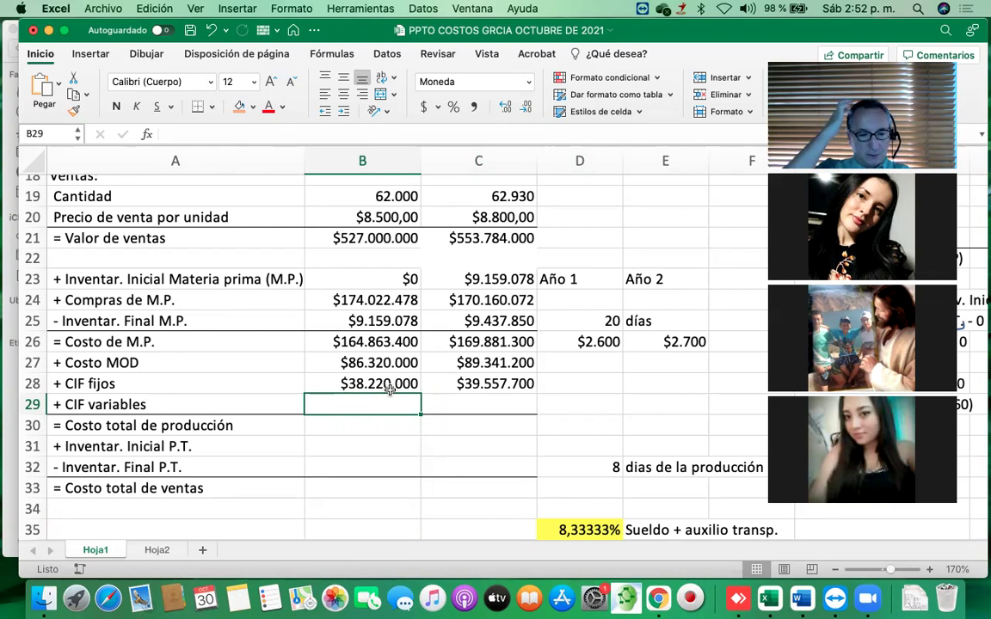
pyautogui.write('12200000')
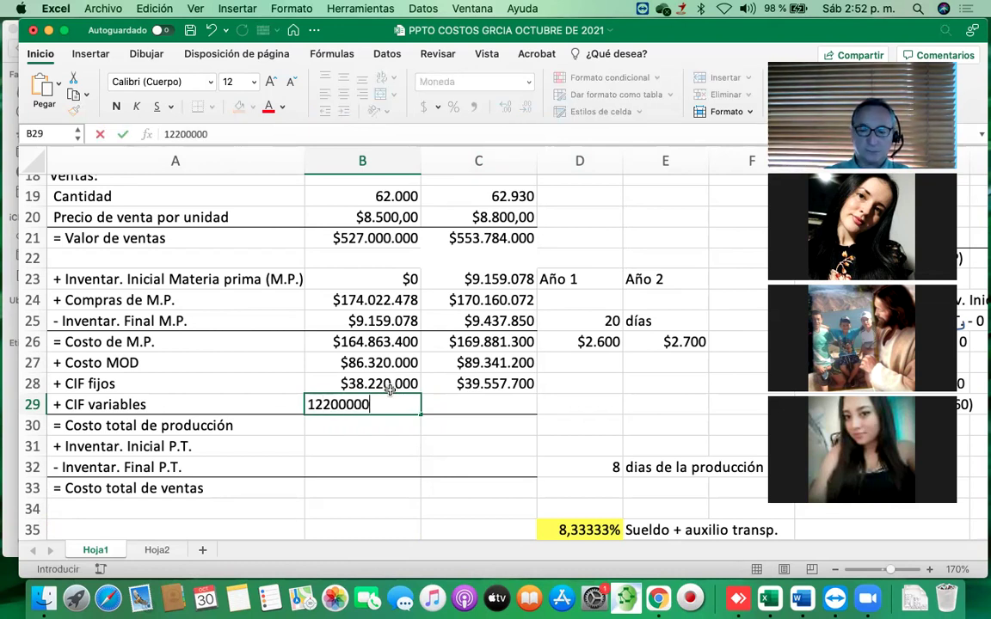
pyautogui.press('Return')
pyautogui.press('Up')
# Start the Año 2 CIF variables formula in C29 with =(B29+B29*C4, applying the Año 2 inflation rate
pyautogui.press('Right')
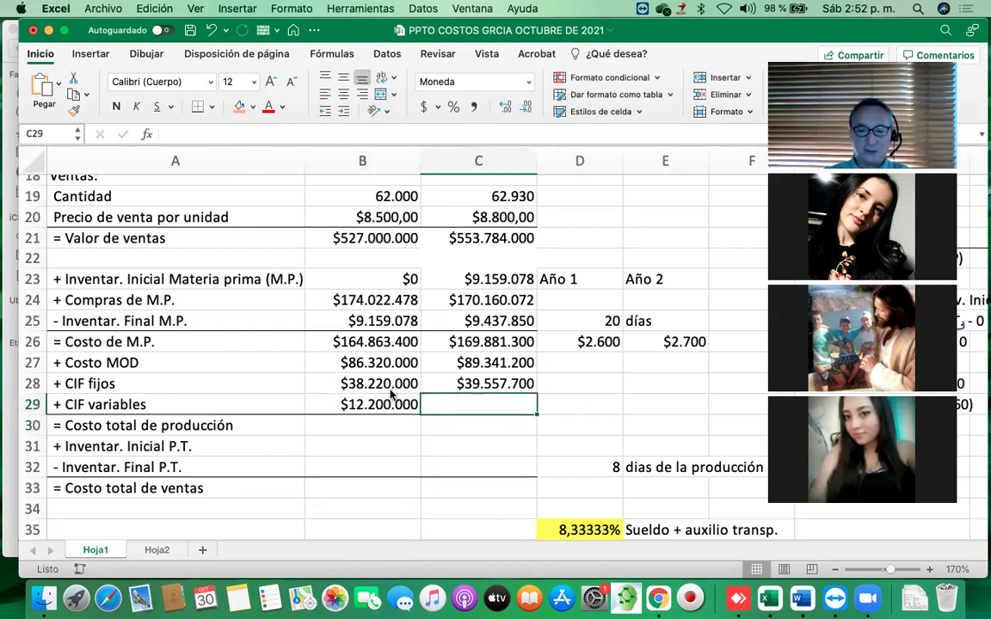
pyautogui.write('=')
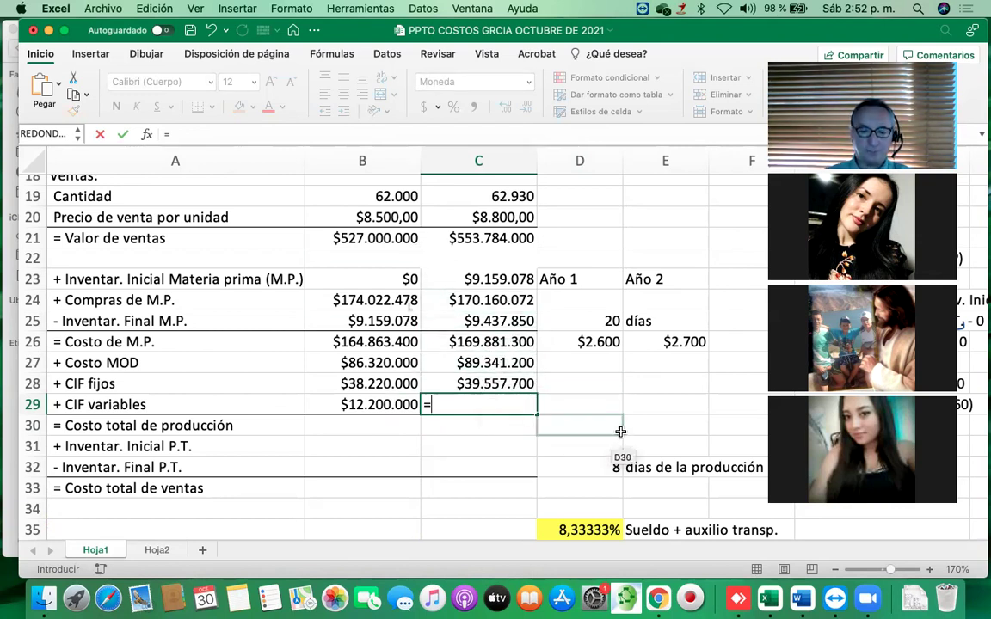
pyautogui.write('(')
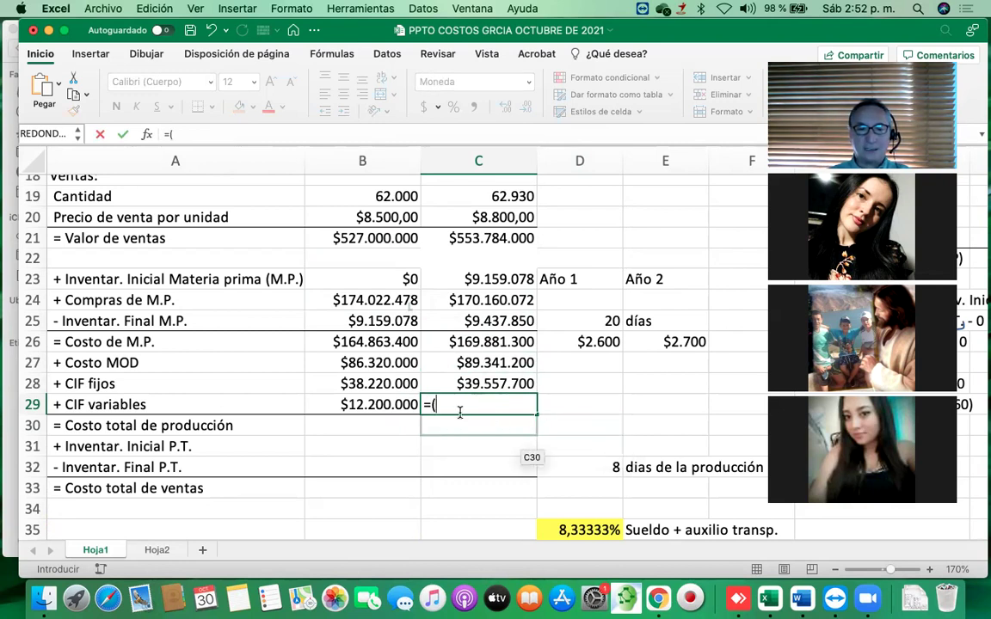
pyautogui.click(381, 405)
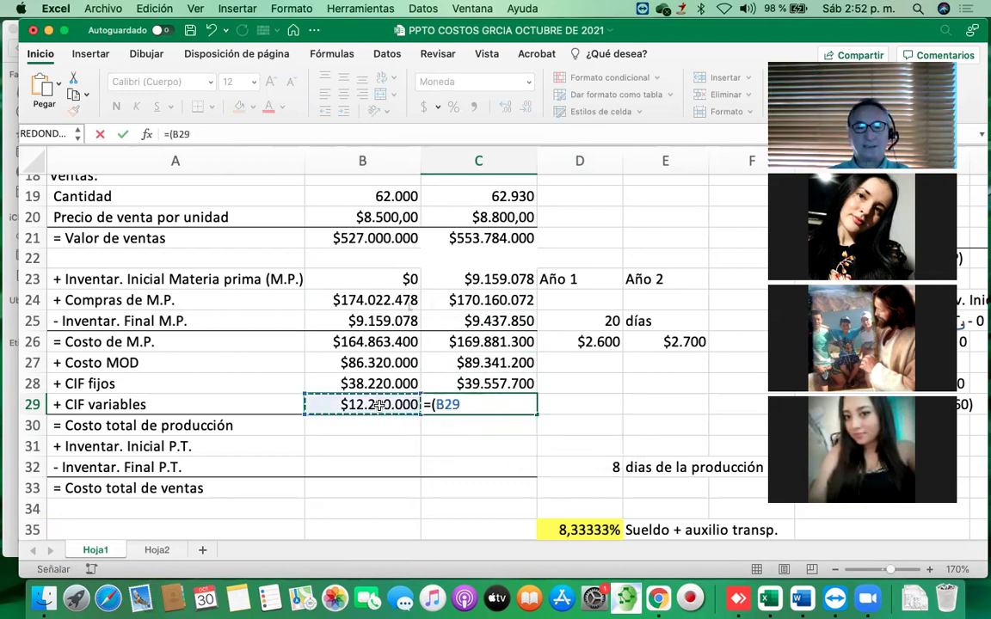
pyautogui.write('+')
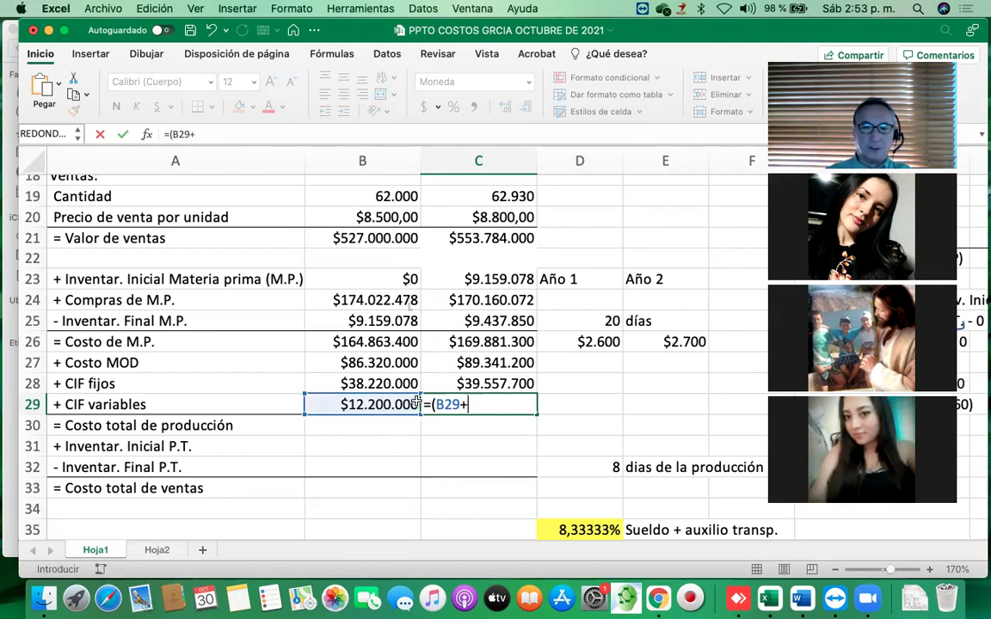
pyautogui.click(384, 404)
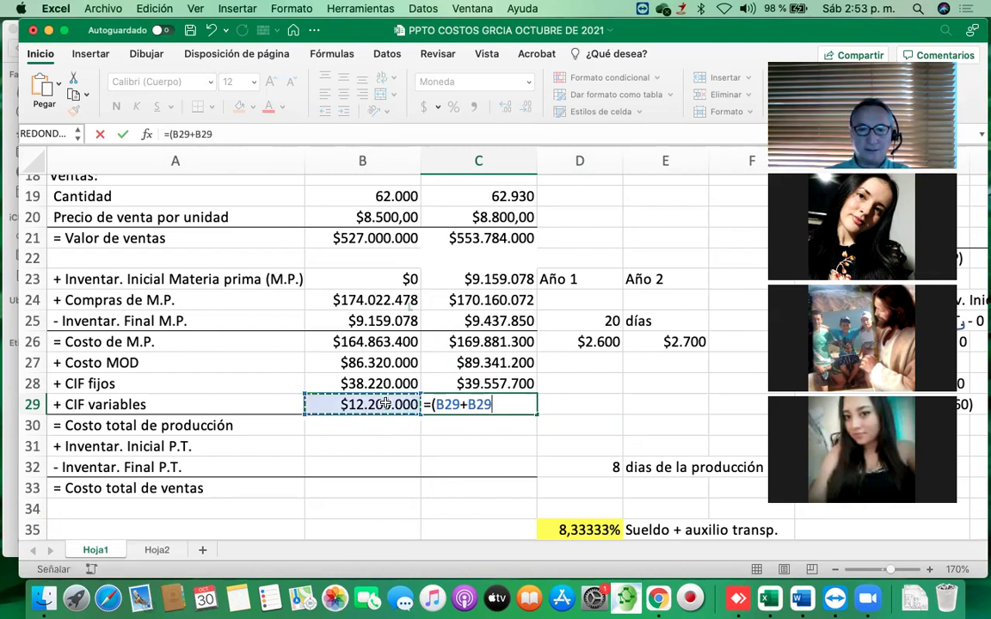
pyautogui.write('*')
pyautogui.scroll(6, 387, 402)
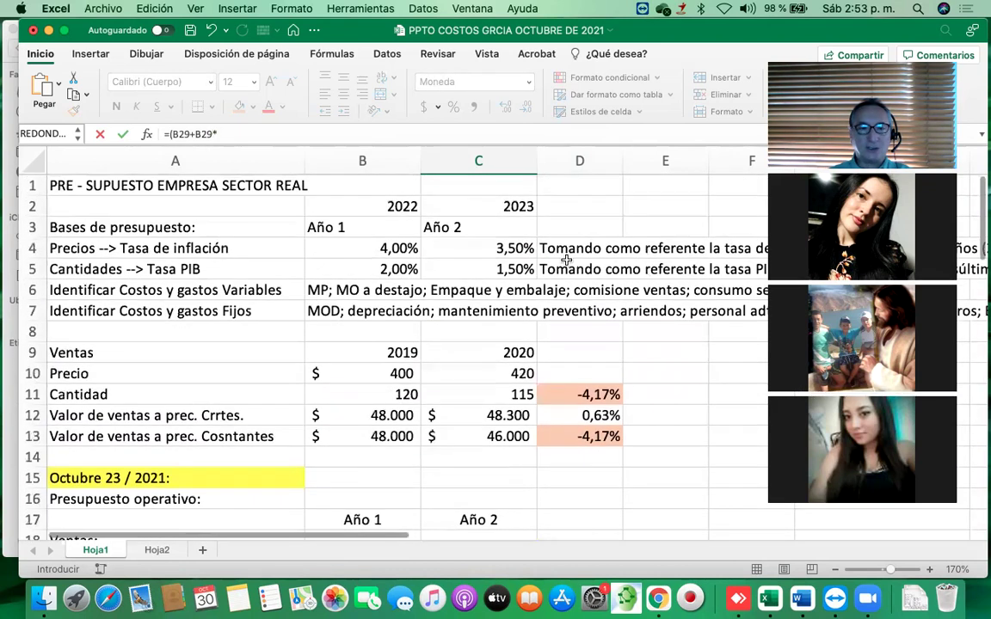
pyautogui.click(529, 243)
pyautogui.scroll(-6, 525, 245)
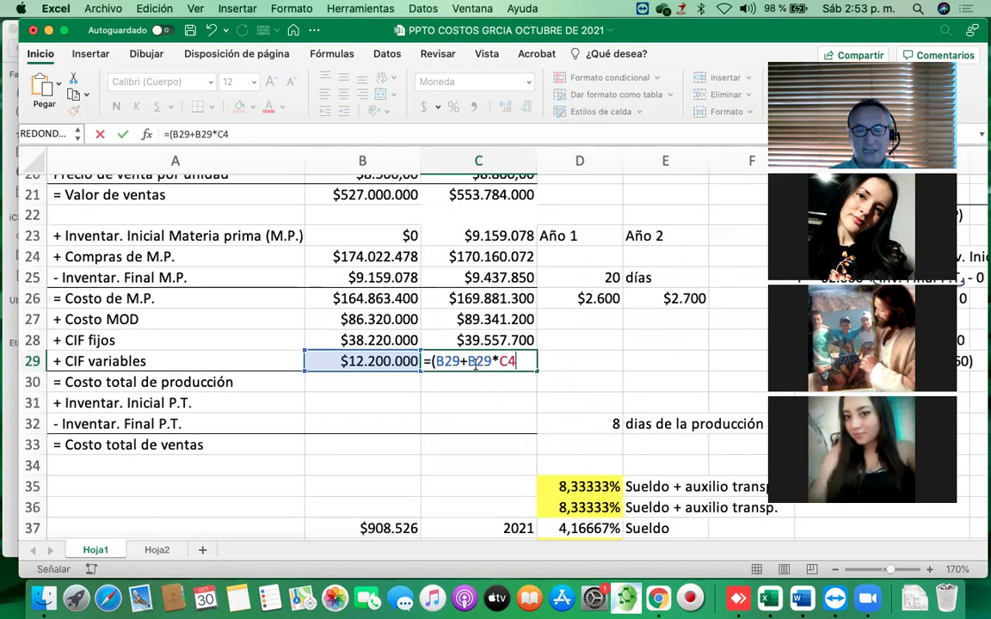
# Enclose the inflation term B29*C4 of the C29 formula in its own parentheses
pyautogui.click(468, 362)
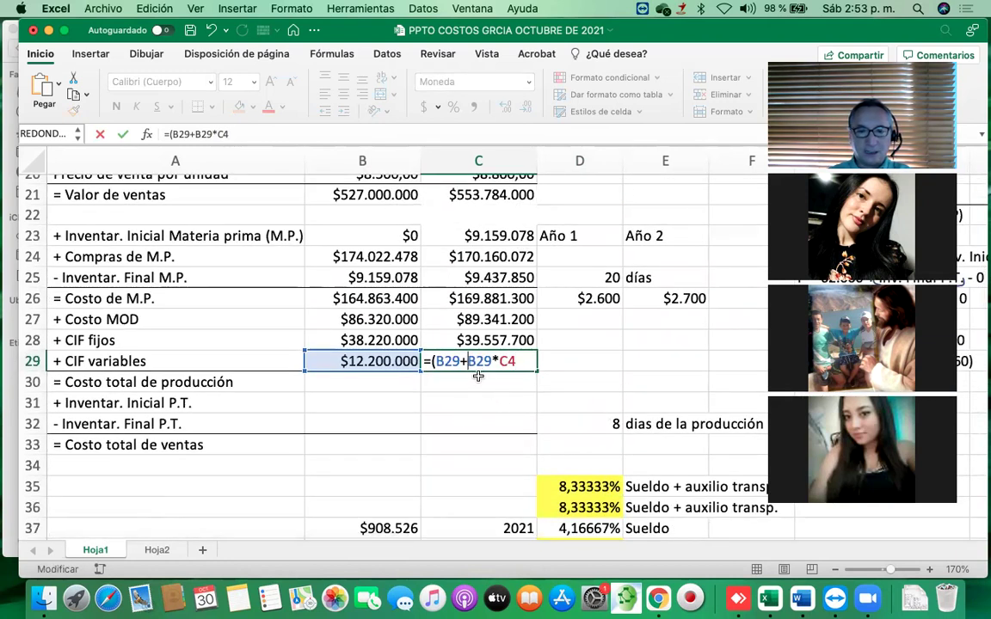
pyautogui.write('(')
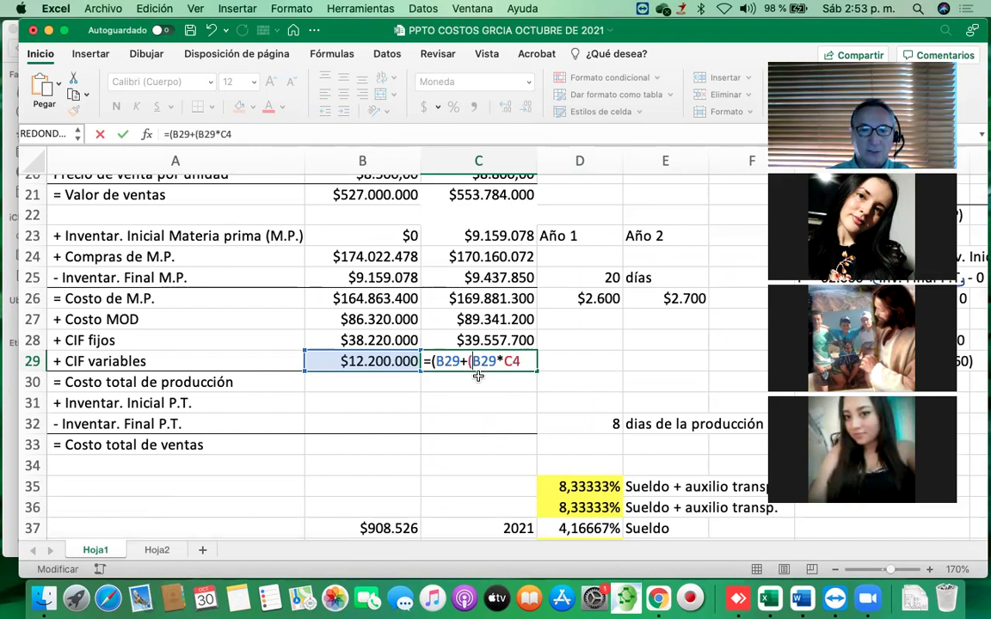
pyautogui.write(')')
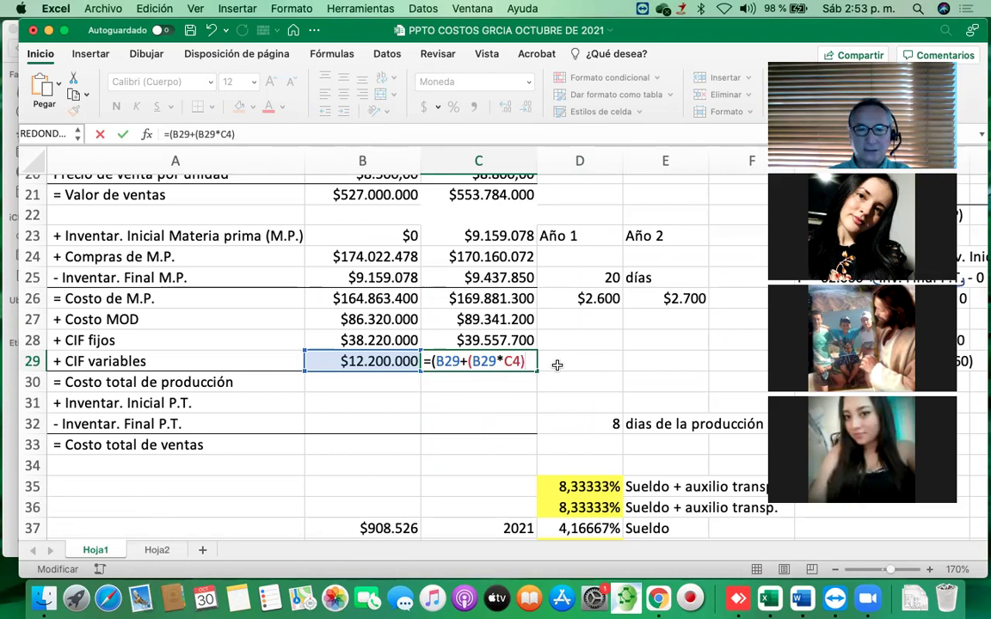
# Complete the Año 2 CIF variables formula in C29 by adding the PIB growth term, giving =(B29+(B29*C4)+(B29*C5))
pyautogui.write('+')
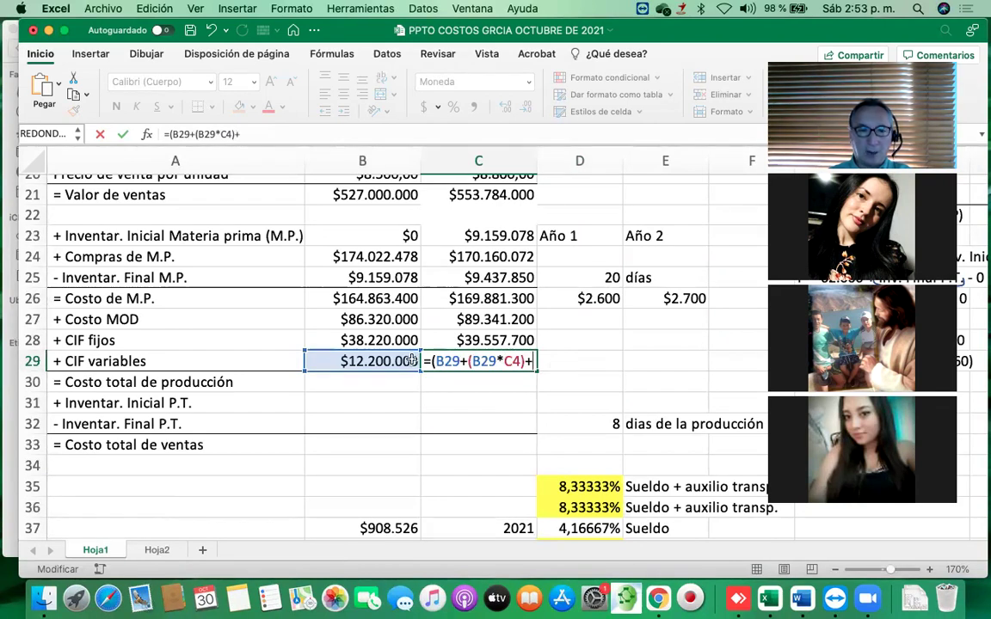
pyautogui.click(382, 362)
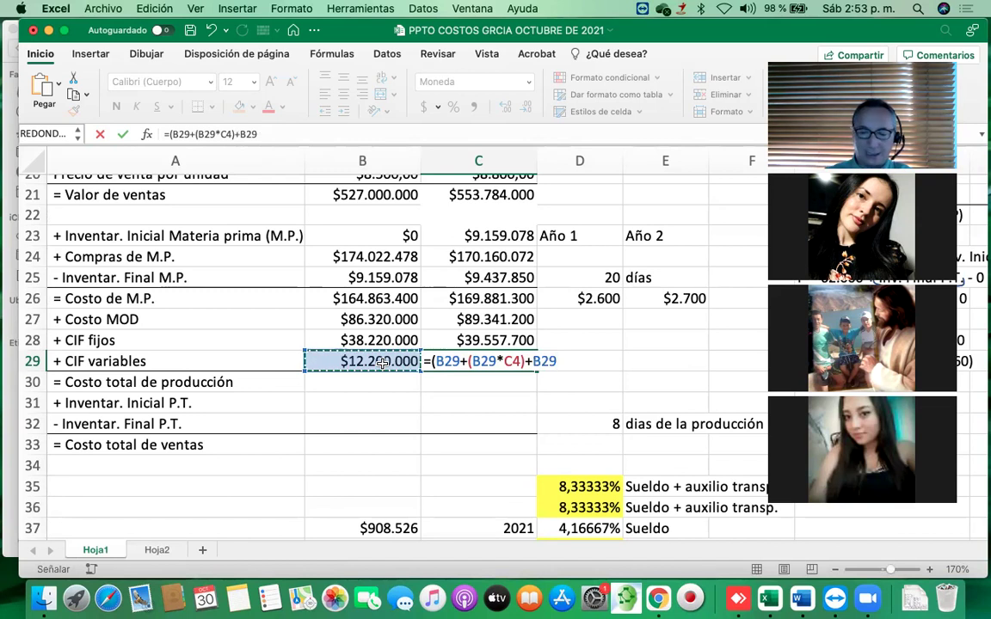
pyautogui.click(537, 372)
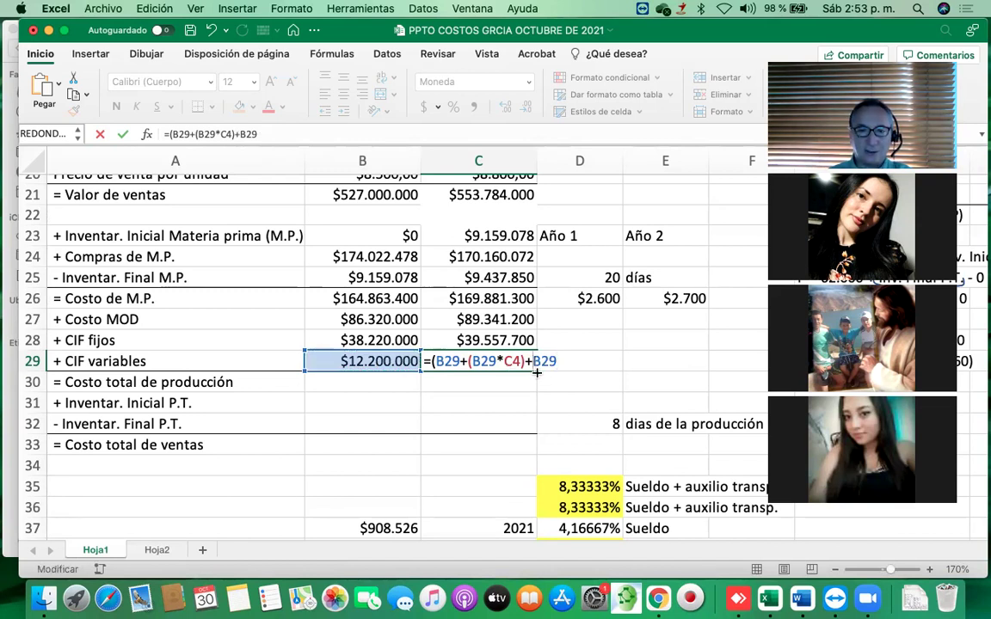
pyautogui.write('(B29')
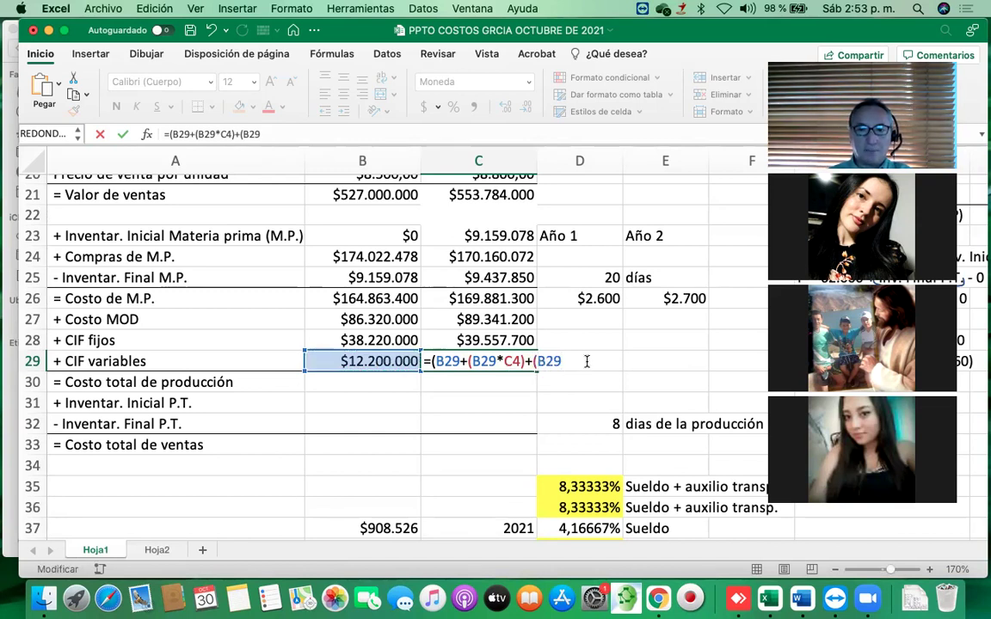
pyautogui.write('*')
pyautogui.scroll(3, 606, 333)
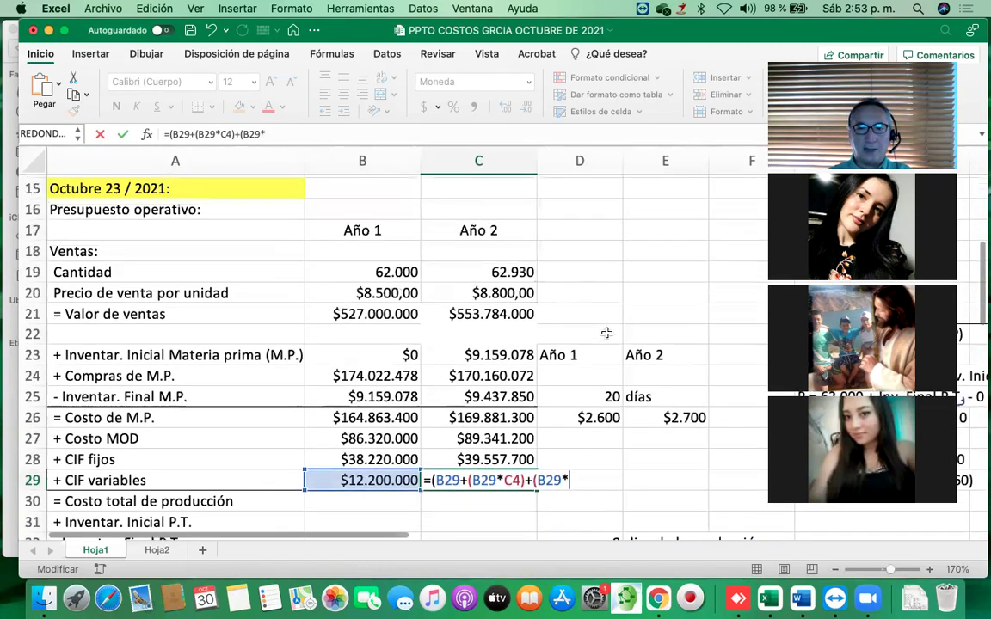
pyautogui.scroll(7, 606, 333)
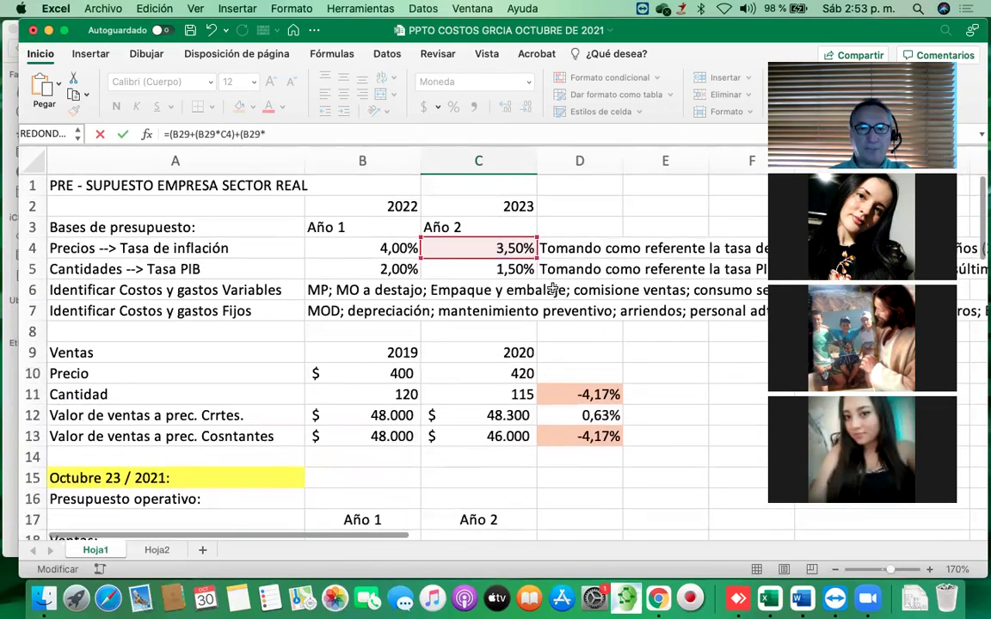
pyautogui.click(522, 269)
pyautogui.write(')')
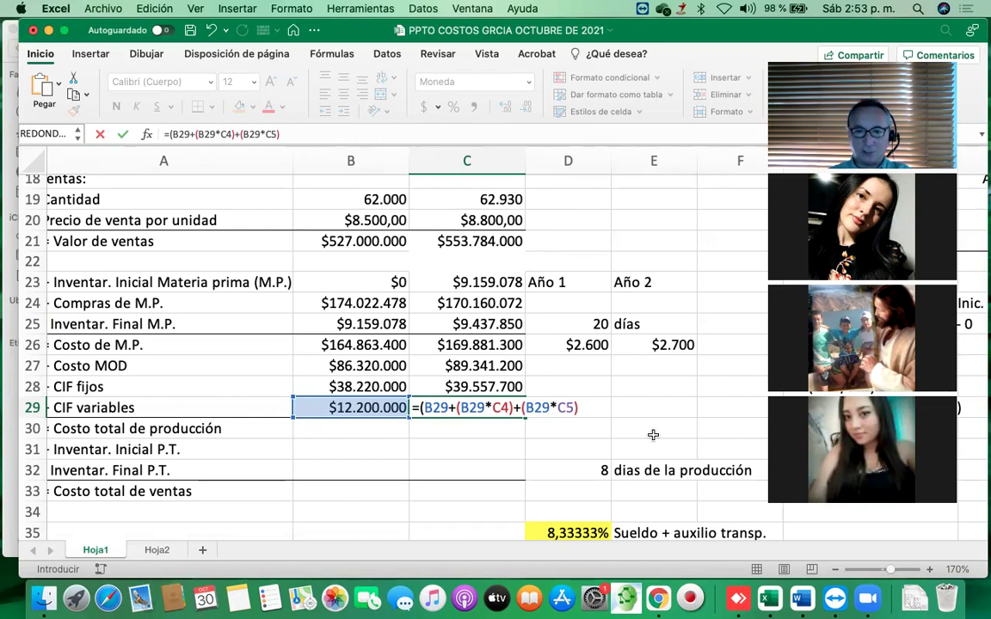
pyautogui.write(')')
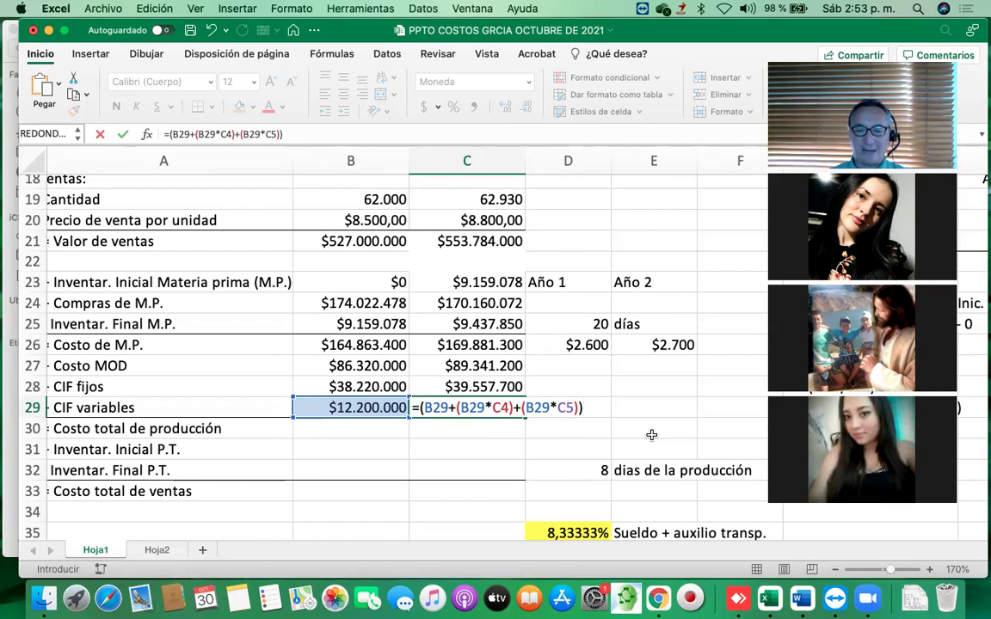
pyautogui.press('Return')
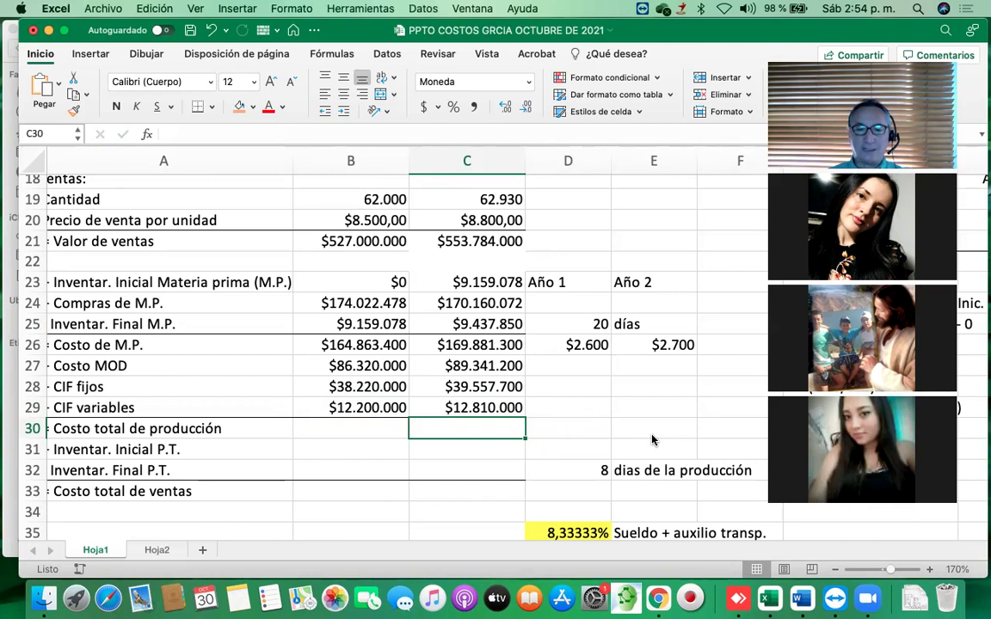
# Try multiplying the PIB term of the C29 formula by 0, as (B29*C5*0), and undo that edit
pyautogui.click(505, 400)
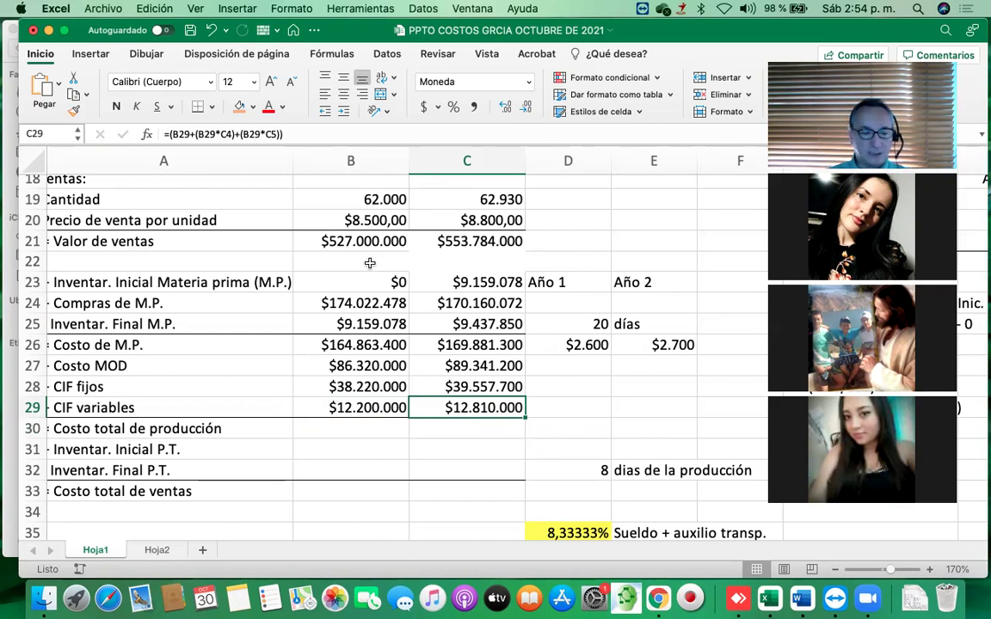
pyautogui.doubleClick(495, 408)
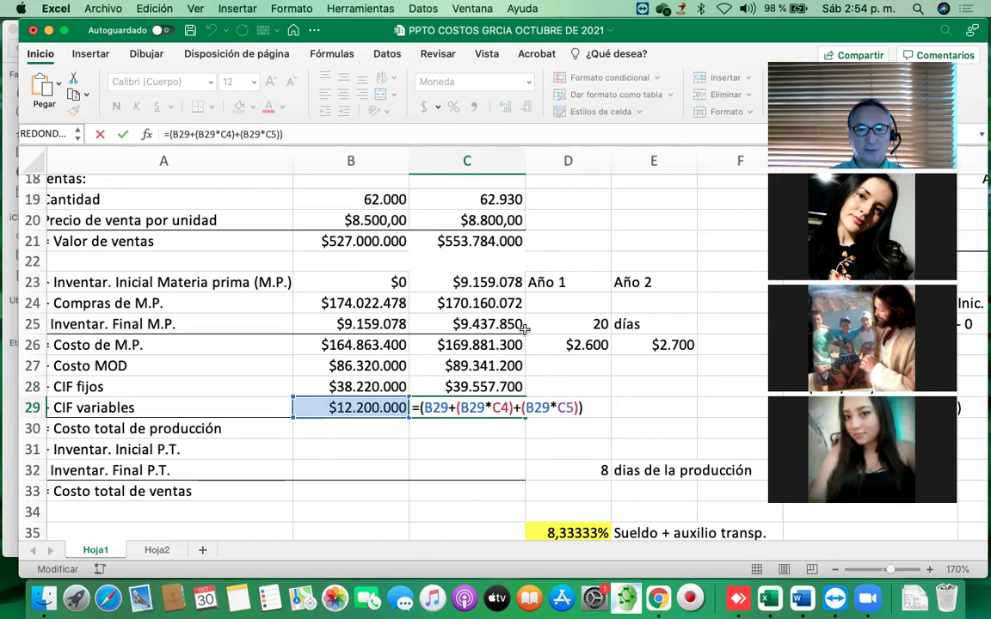
pyautogui.scroll(10, 512, 379)
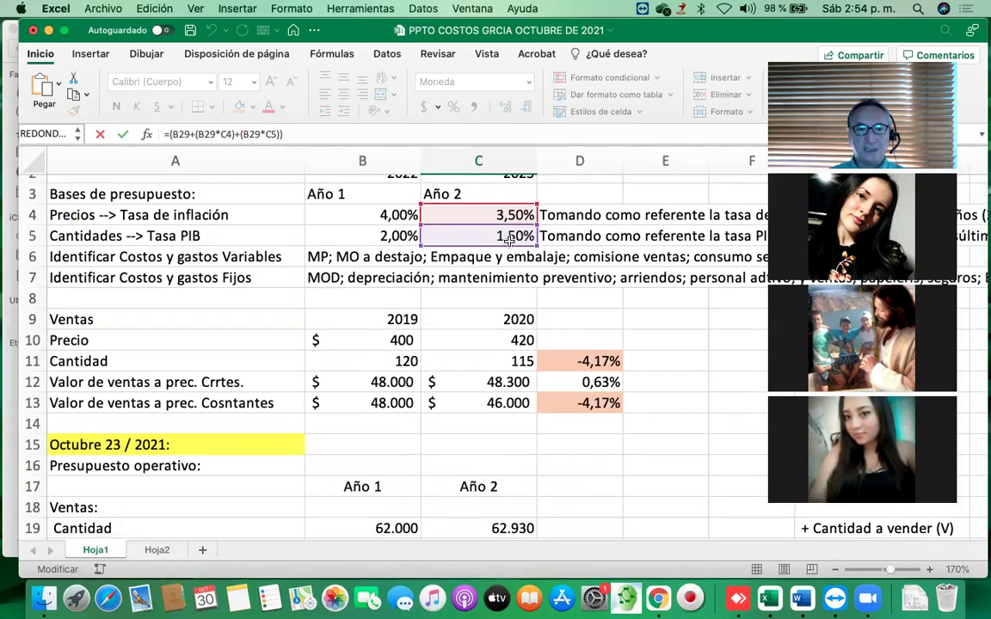
pyautogui.scroll(-10, 511, 237)
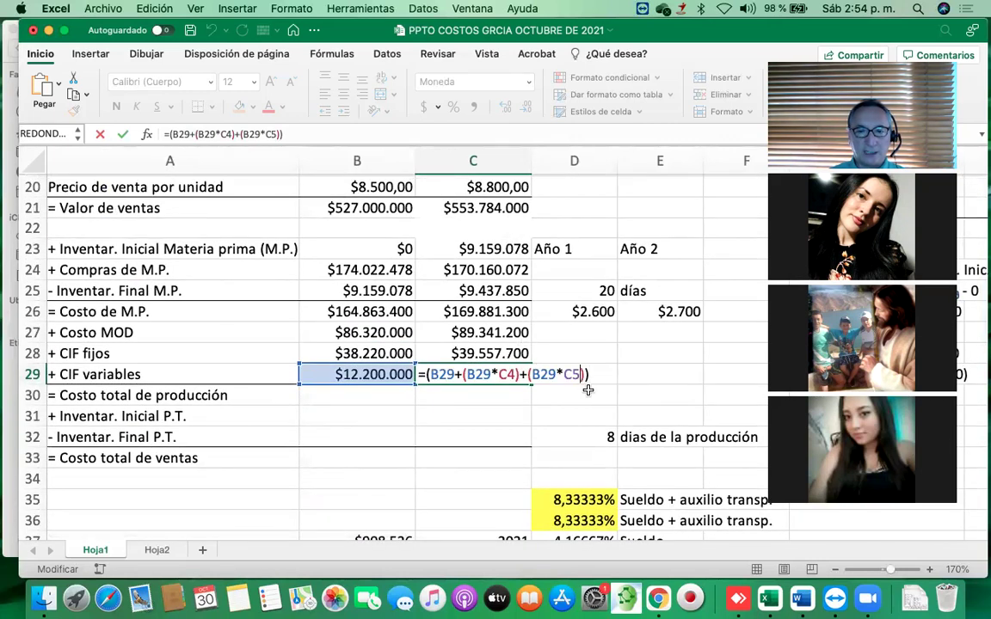
pyautogui.write('*0')
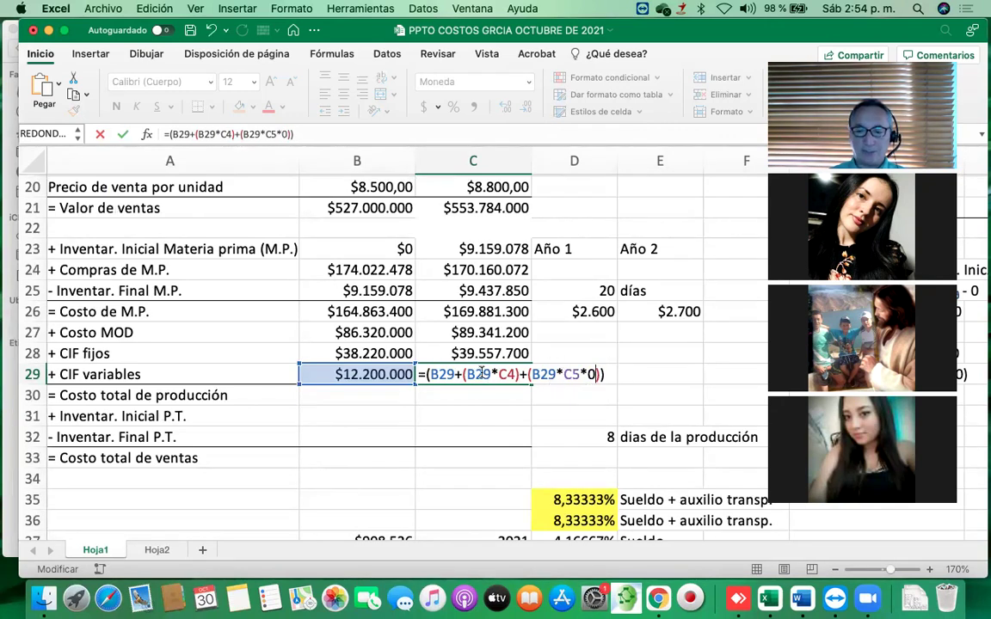
pyautogui.press('Return')
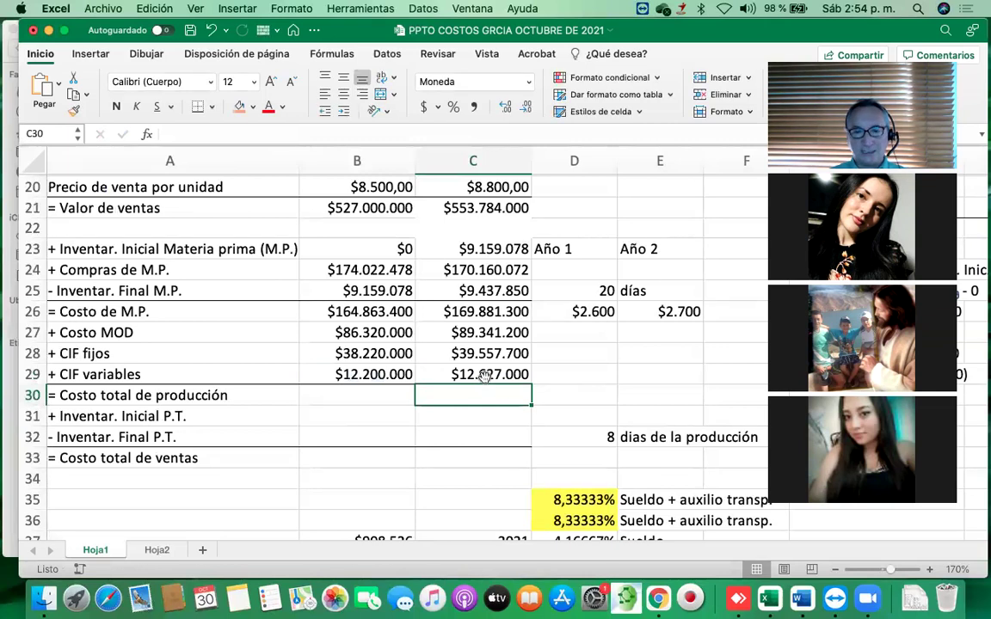
pyautogui.click(486, 376)
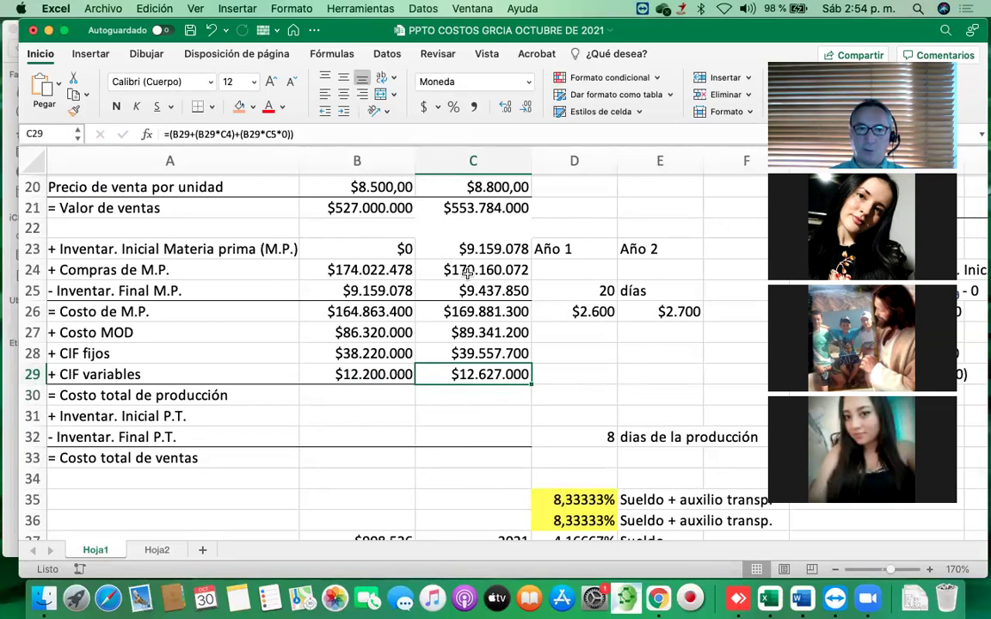
pyautogui.click(215, 31)
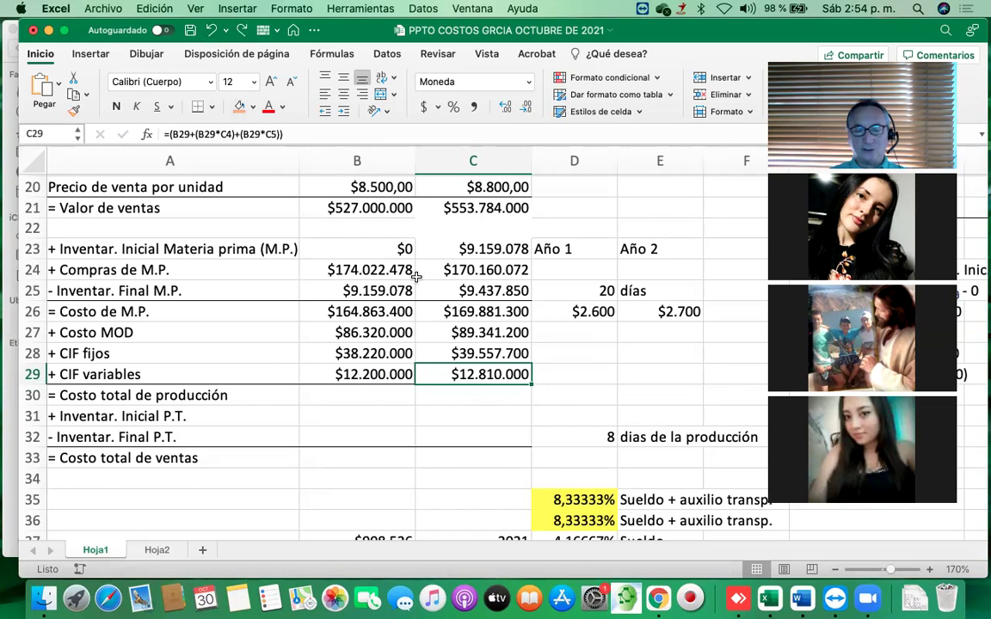
# Review the Año 2 inflation rate in C4 against the Año 2 MOD and CIF cost lines
pyautogui.click(487, 395)
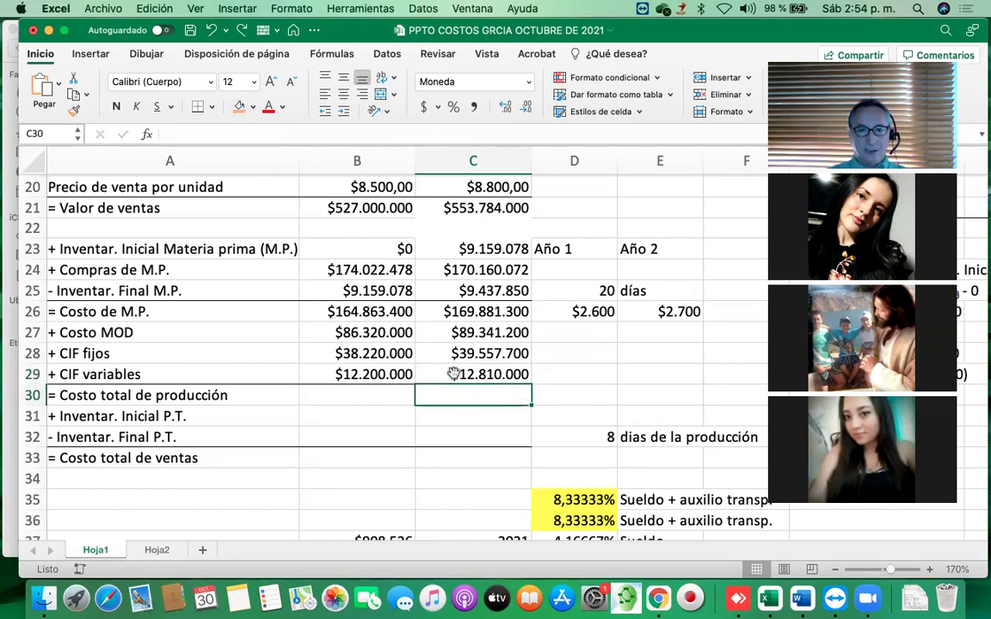
pyautogui.scroll(1, 257, 303)
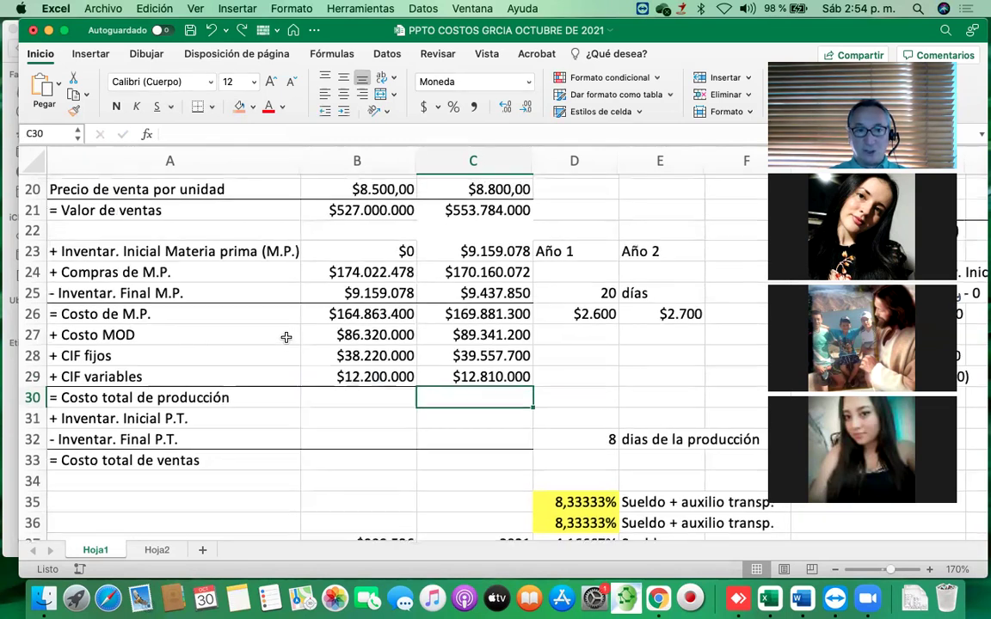
pyautogui.scroll(4, 218, 320)
pyautogui.scroll(-3, 221, 323)
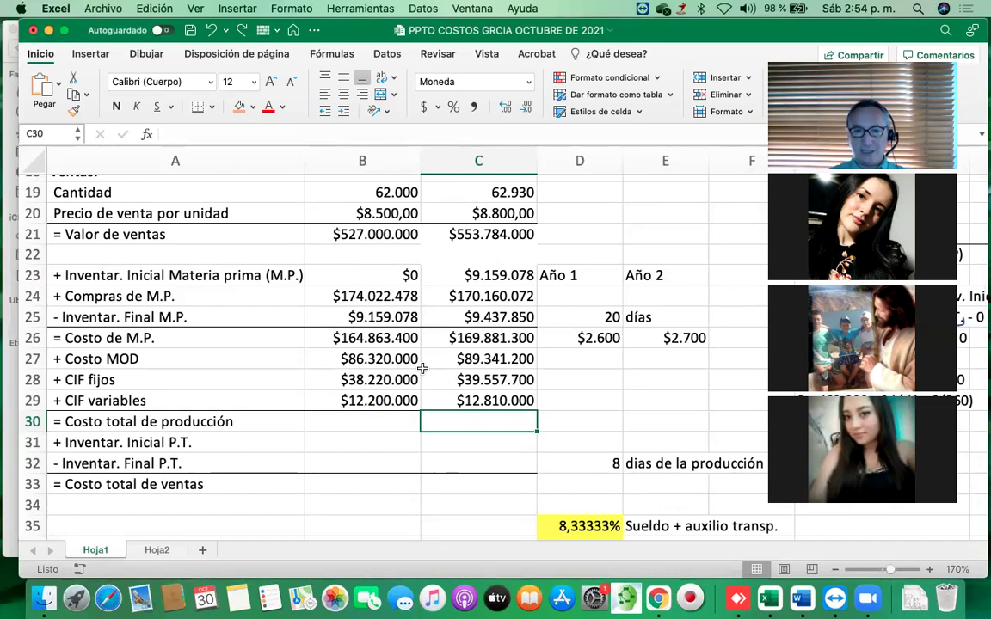
pyautogui.scroll(5, 513, 288)
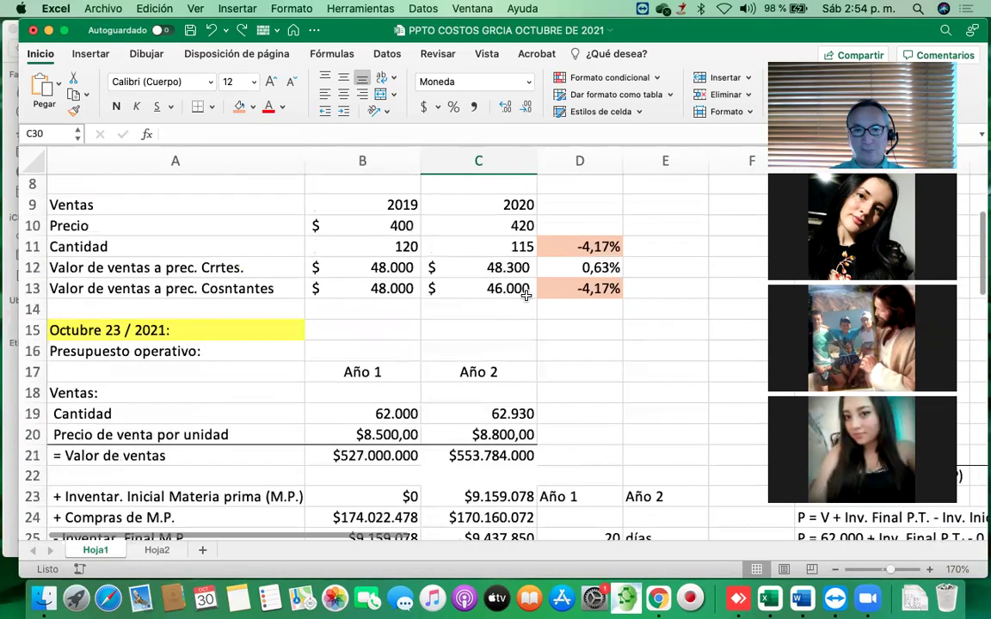
pyautogui.scroll(3, 526, 295)
pyautogui.click(514, 226)
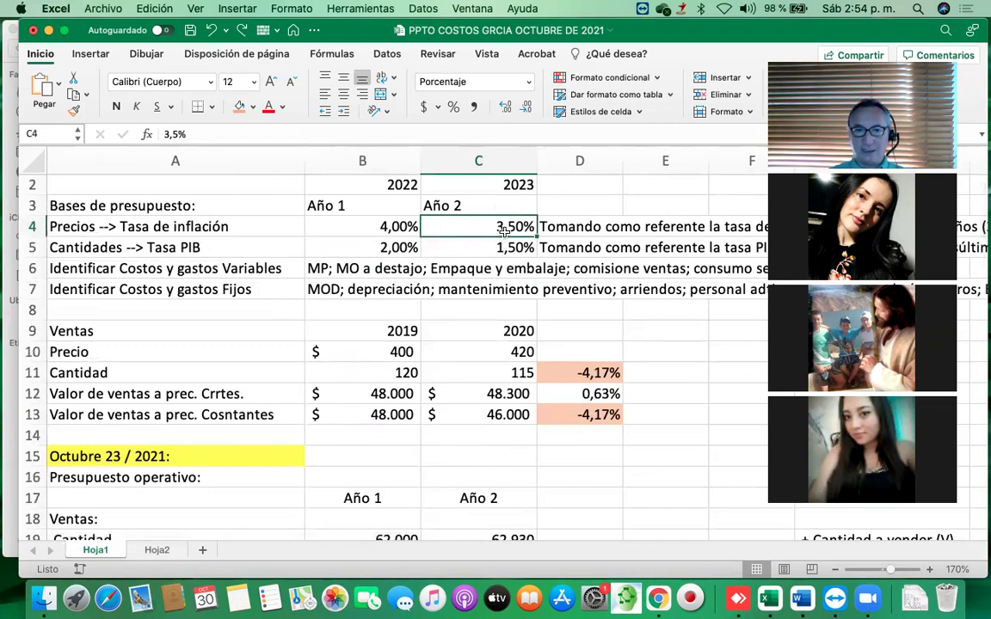
pyautogui.scroll(-3, 504, 268)
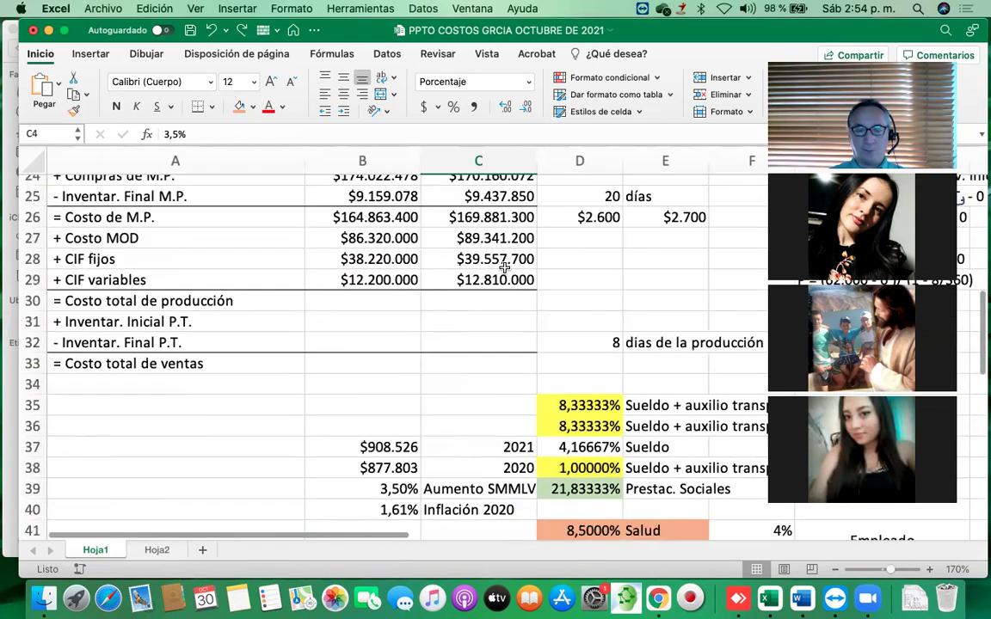
pyautogui.scroll(1, 504, 269)
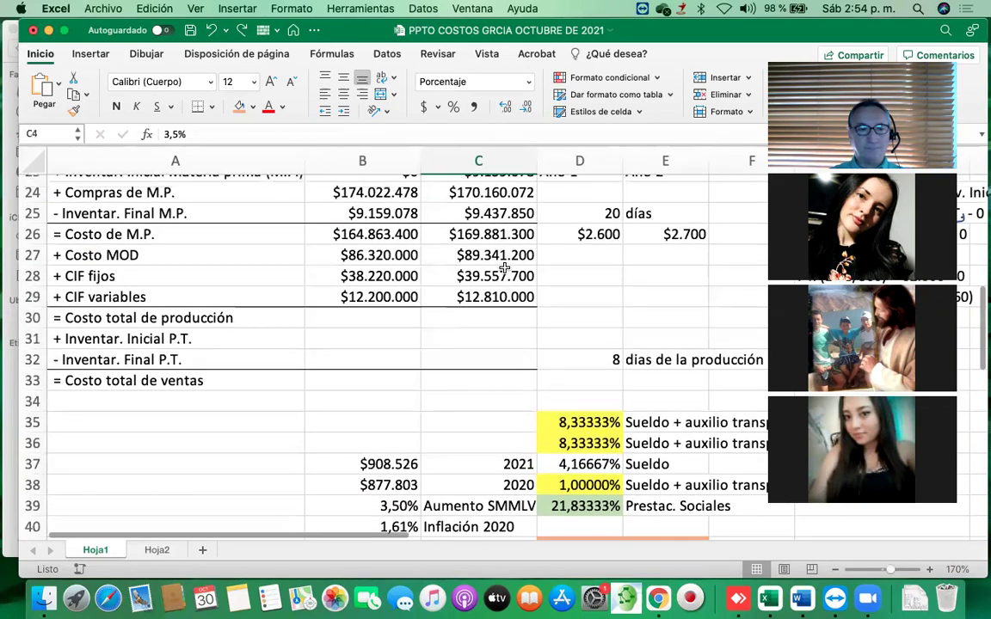
# Insert an AutoSum formula in B30 for the Año 1 Costo total de producción
pyautogui.click(387, 322)
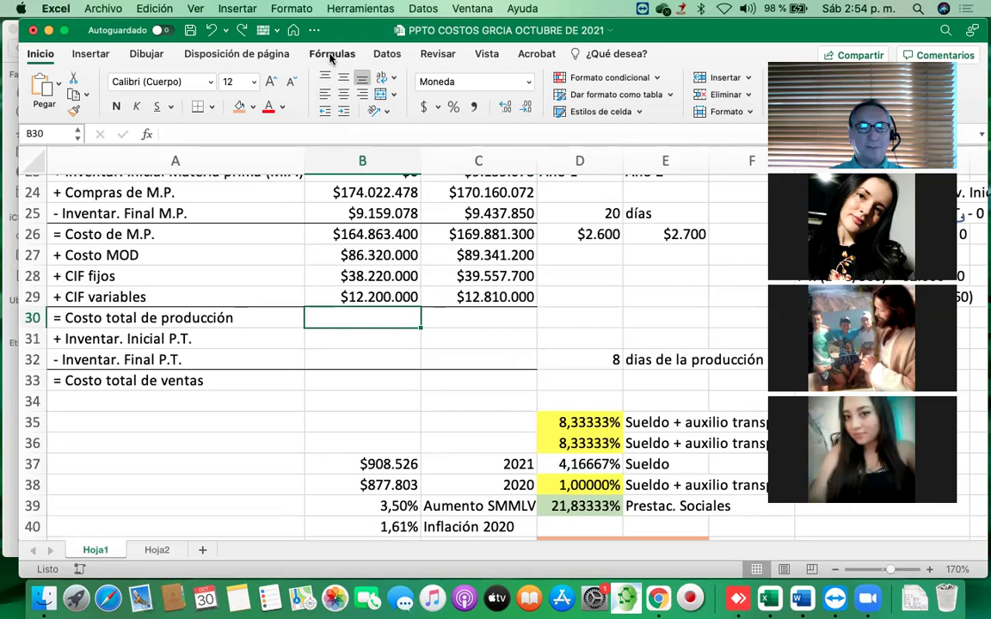
pyautogui.click(332, 53)
pyautogui.click(99, 77)
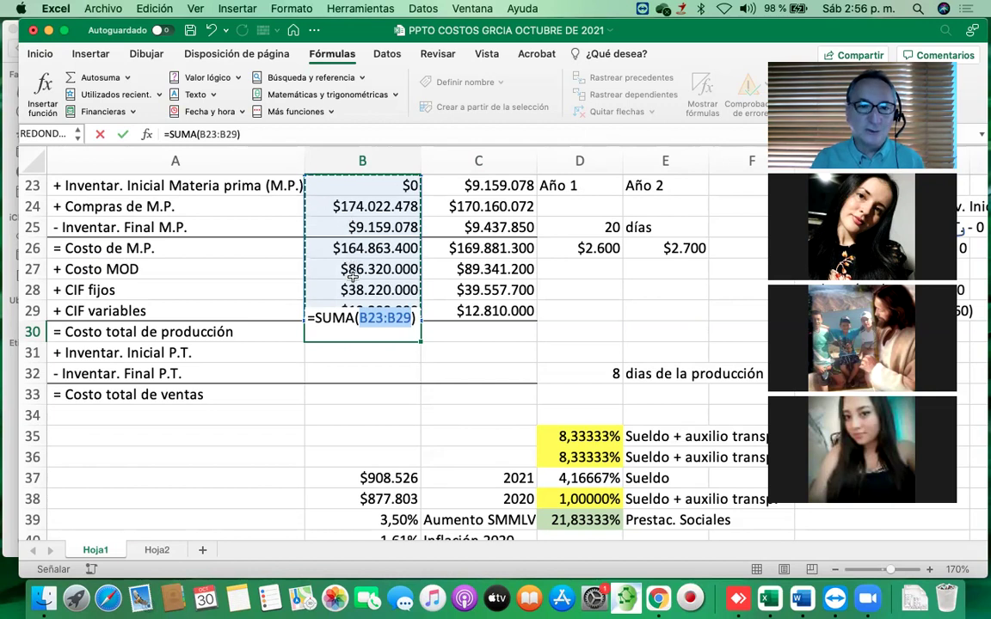
# Replace the range of the B30 sum with B26:B29, covering Costo de M.P. through CIF variables
pyautogui.click(265, 135)
pyautogui.press('BackSpace')
pyautogui.press('BackSpace')
pyautogui.press('BackSpace')
pyautogui.press('BackSpace')
pyautogui.press('BackSpace')
pyautogui.press('BackSpace')
pyautogui.press('BackSpace')
pyautogui.press('BackSpace')
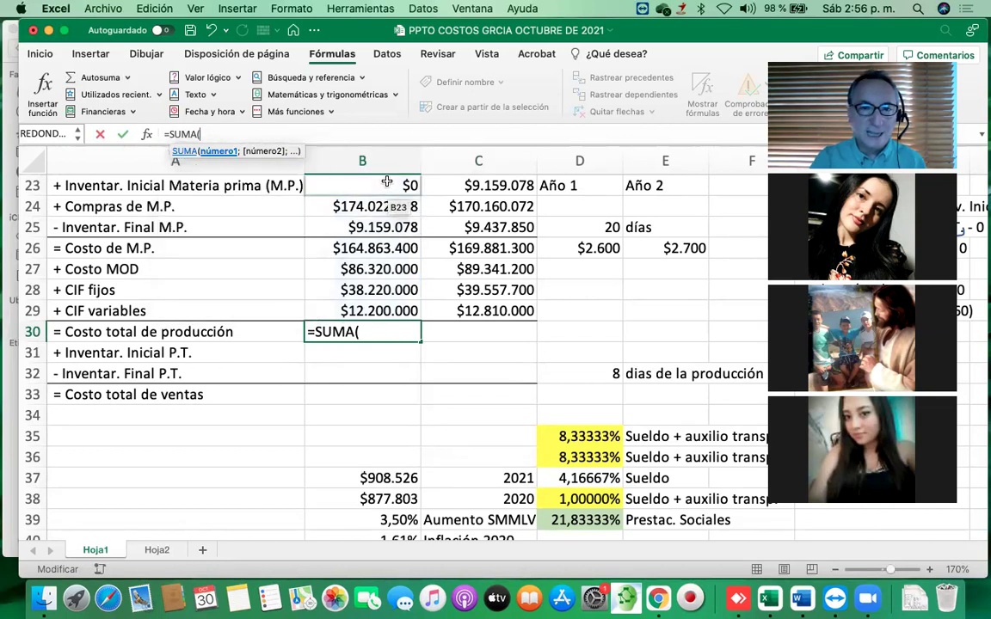
pyautogui.click(354, 251)
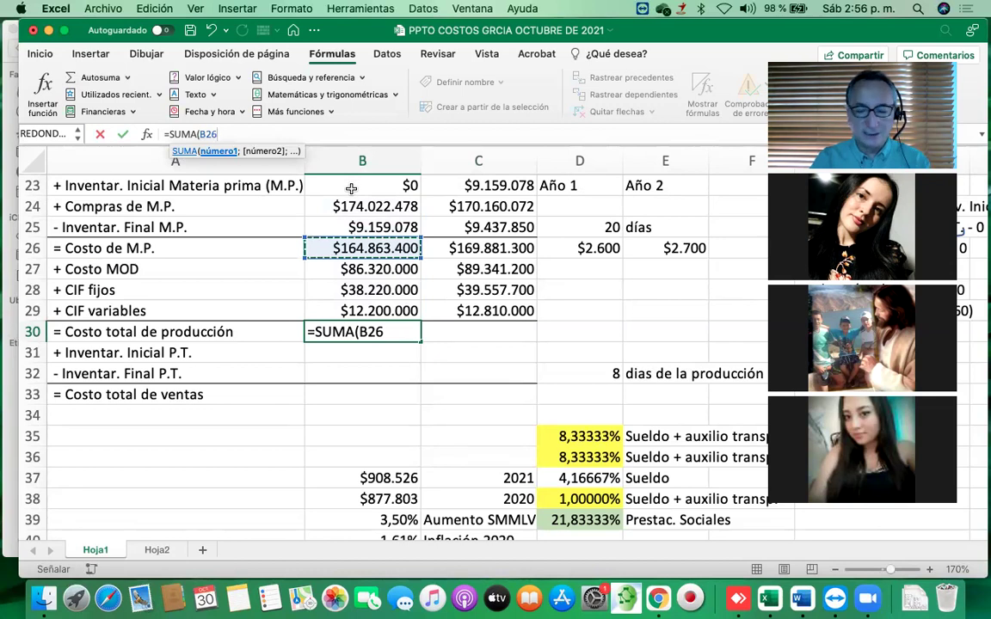
pyautogui.hotkey('shift', 'Down')
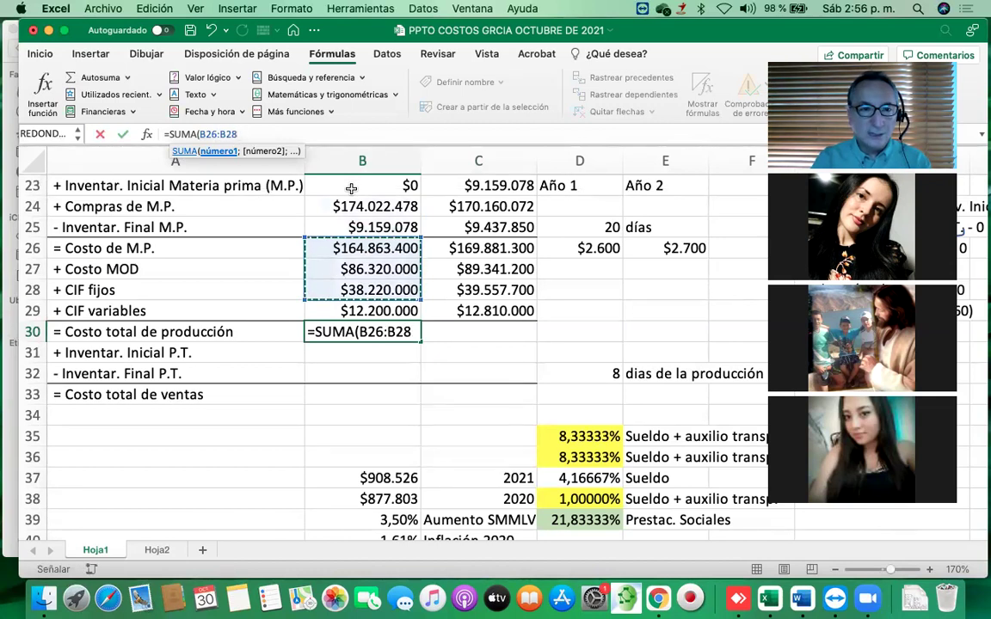
pyautogui.hotkey('shift', 'Down')
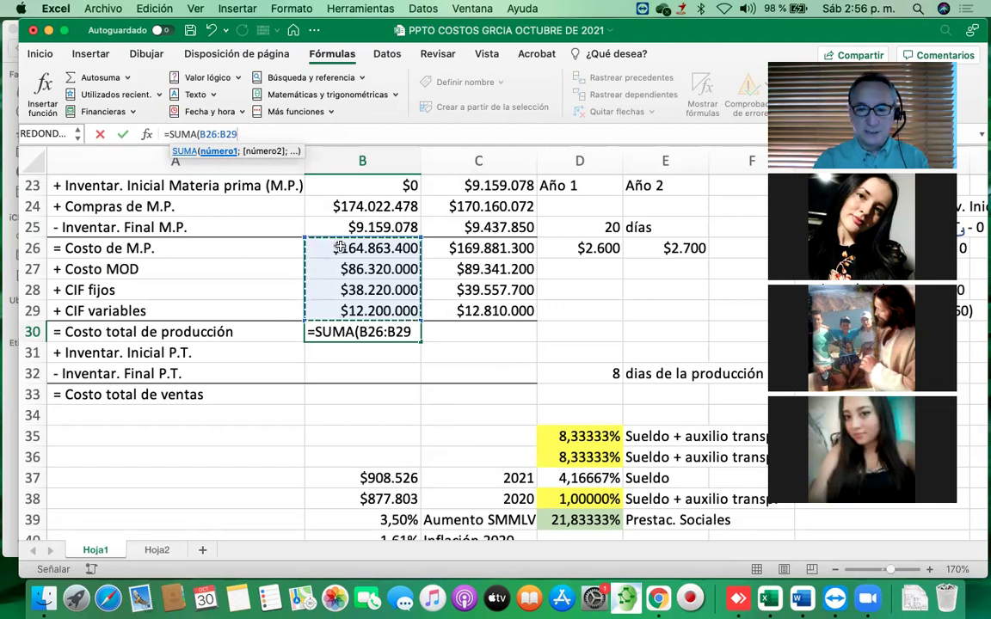
pyautogui.press('Return')
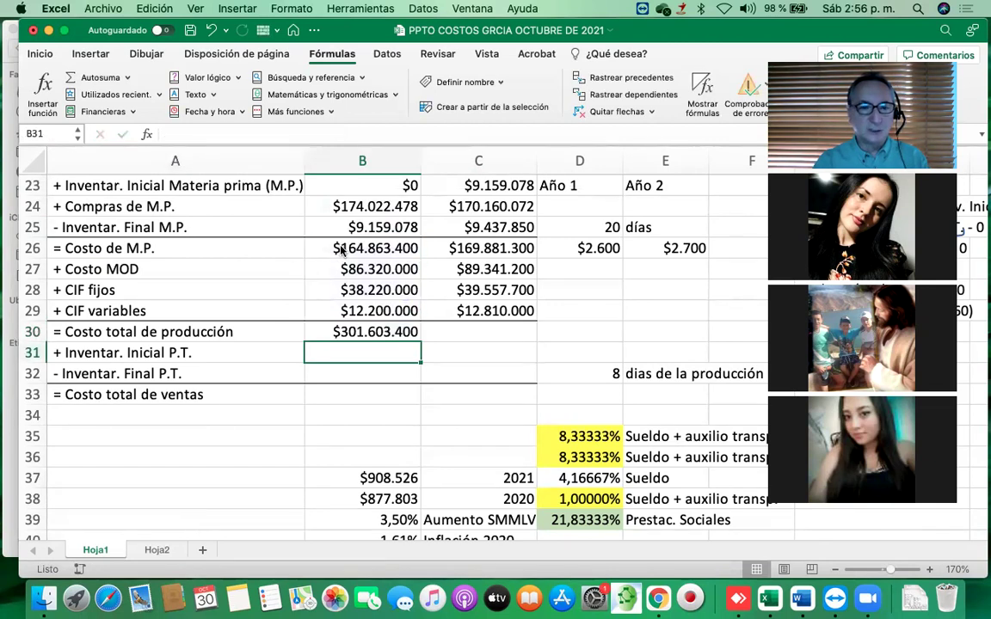
# Copy the Costo total de producción formula from B30 to C30 for Año 2, and select the Año 1 Inventar. Inicial P.T. cell B31
pyautogui.press('Up')
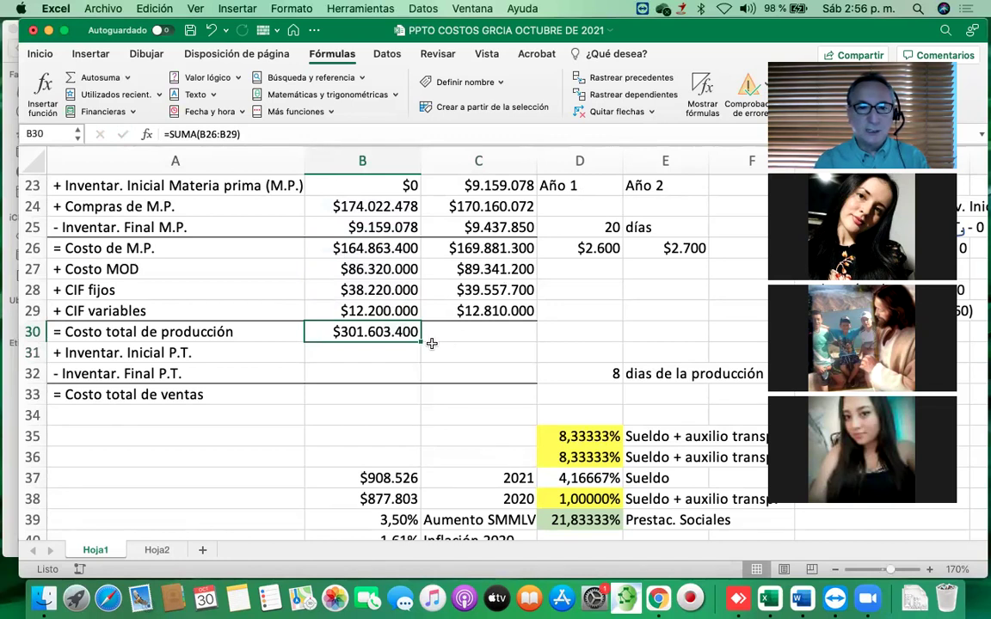
pyautogui.moveTo(418, 342); pyautogui.dragTo(503, 341)
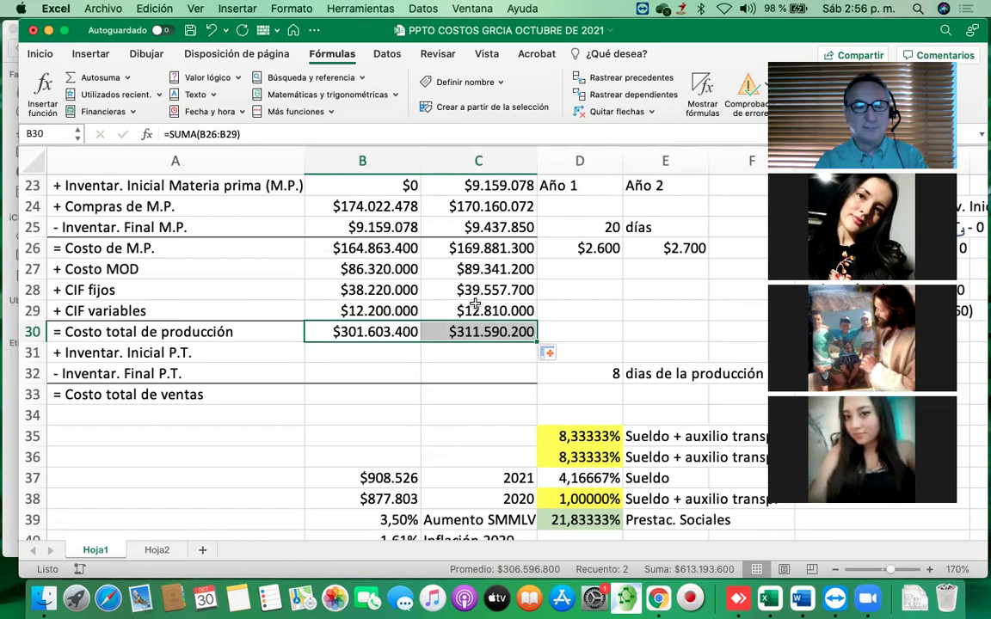
pyautogui.scroll(-1, 373, 343)
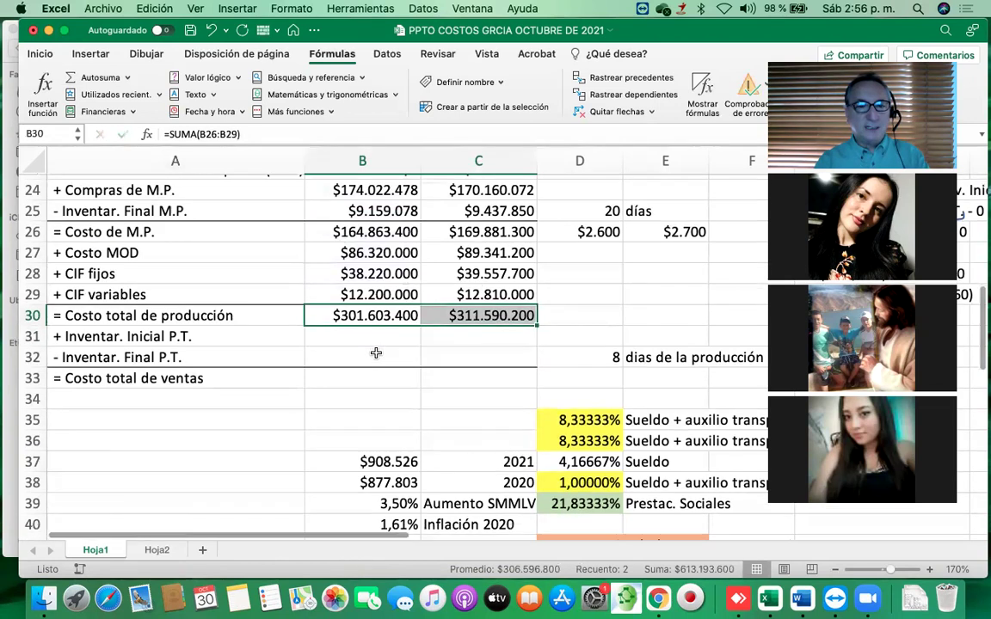
pyautogui.click(370, 327)
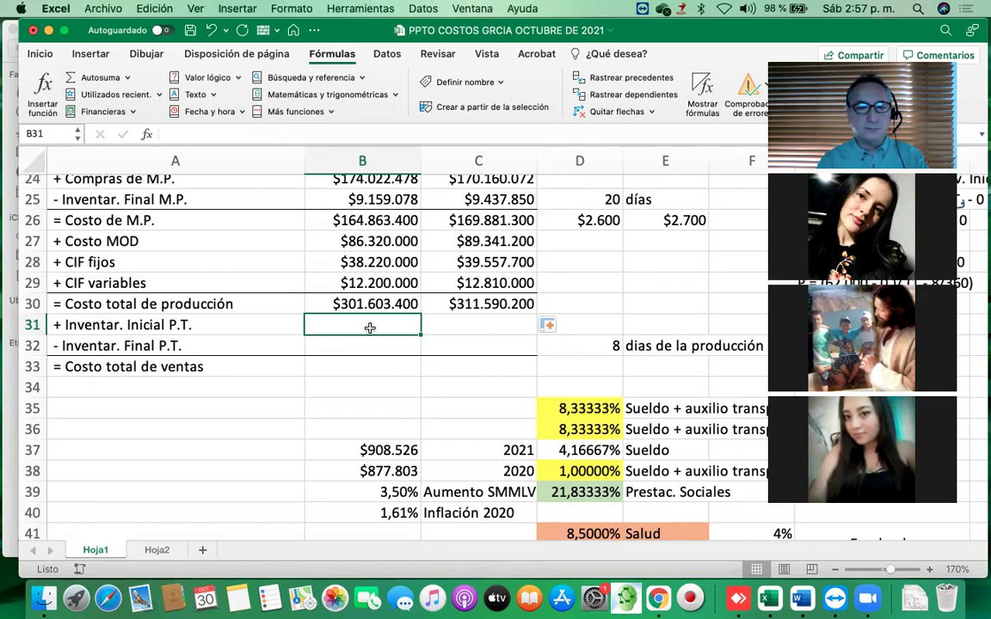
# Enter 0 as the Año 1 Inventar. Inicial P.T. in B31 and check it against the initial raw-material inventory in B23
pyautogui.write('0')
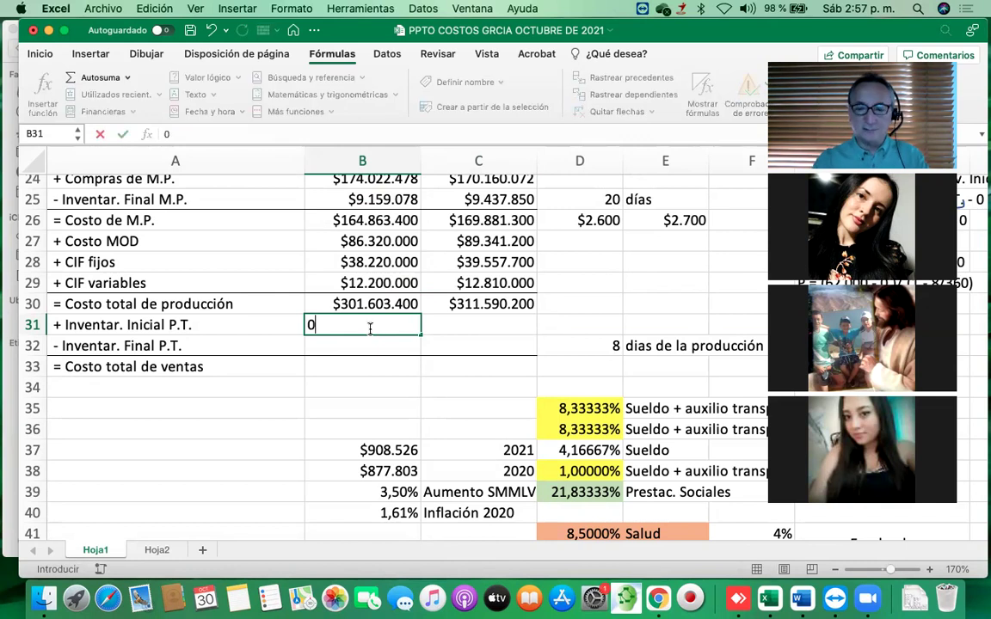
pyautogui.press('Return')
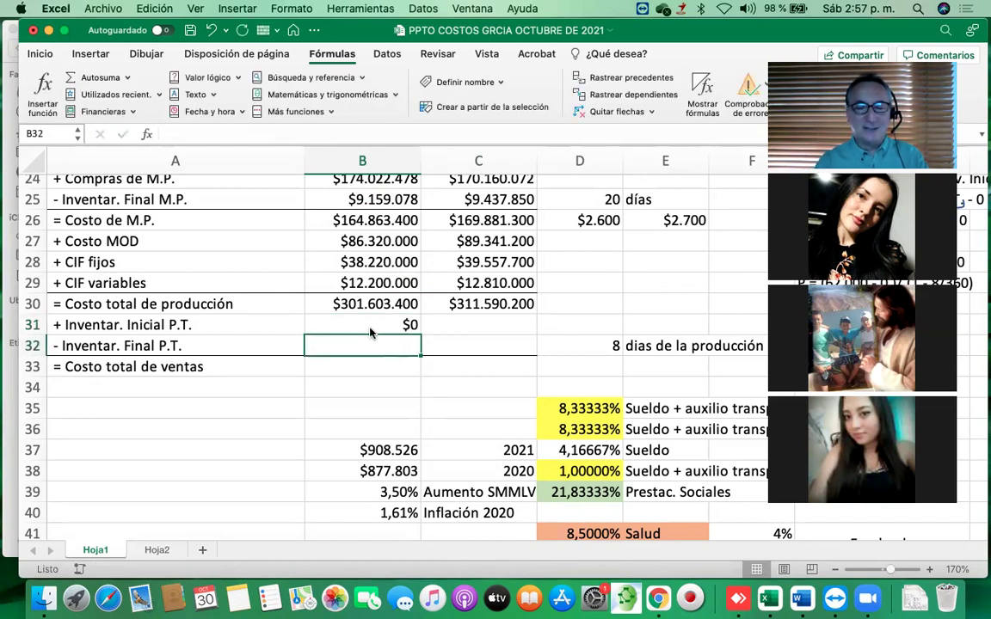
pyautogui.scroll(4, 383, 258)
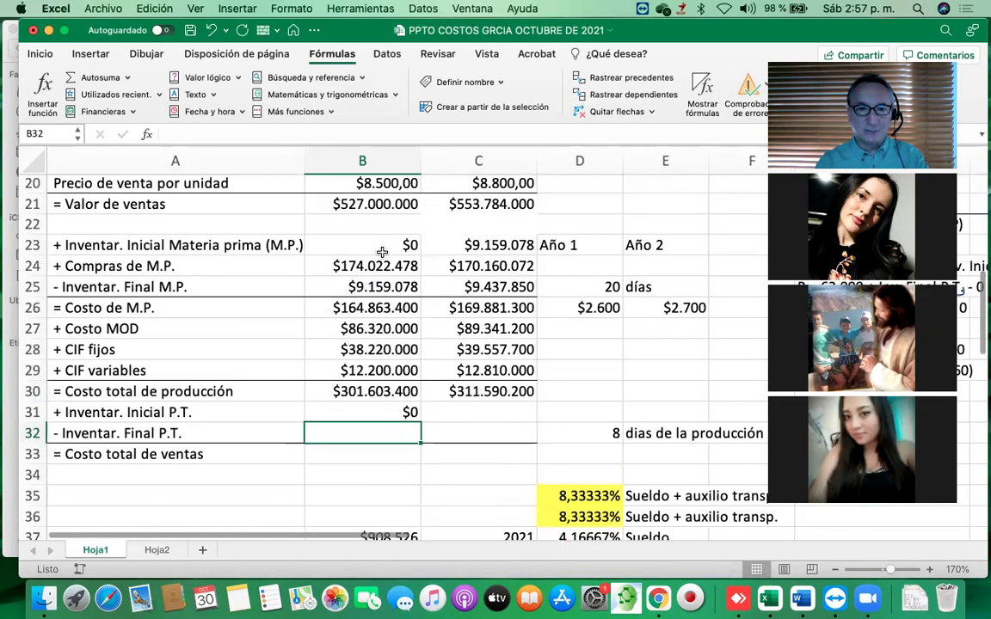
pyautogui.scroll(-2, 391, 241)
pyautogui.scroll(-1, 393, 223)
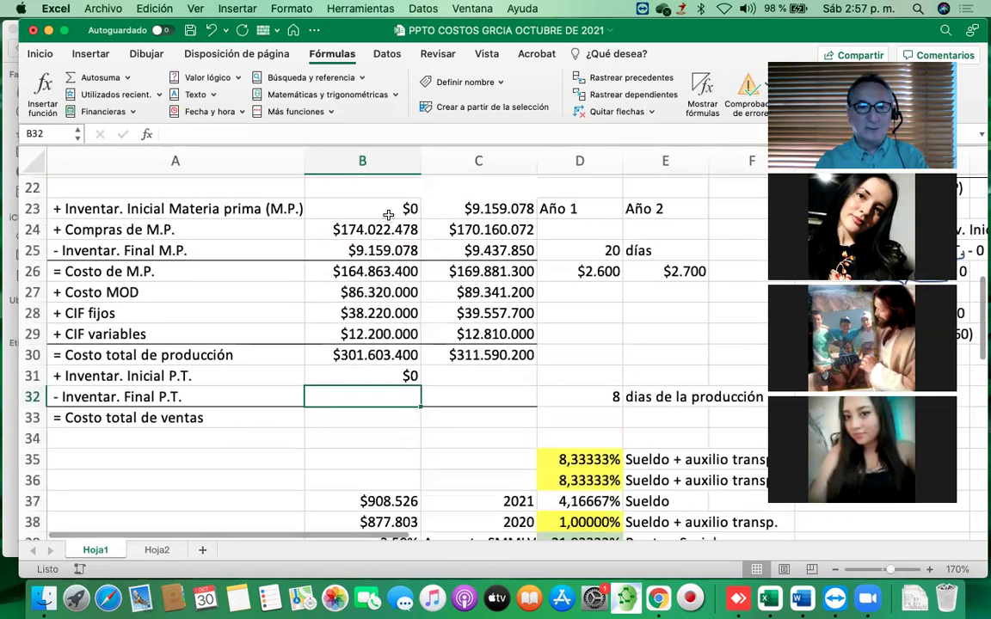
pyautogui.click(389, 206)
pyautogui.scroll(1, 378, 258)
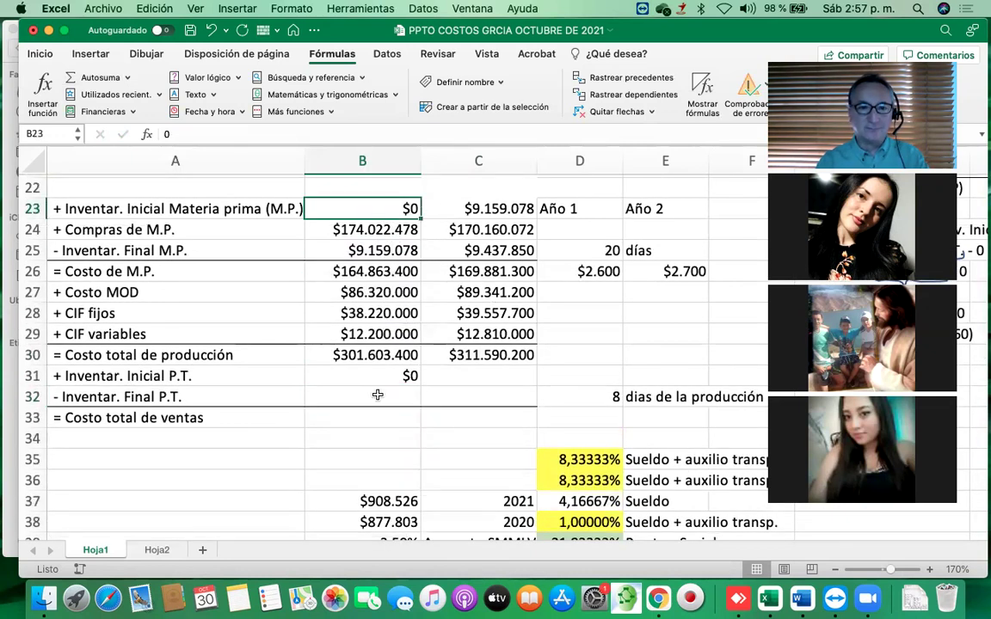
# Review the finished-goods inventory days in D32, the budget bases in the sheet's first rows and the production quantity table
pyautogui.scroll(-2, 383, 365)
pyautogui.click(384, 350)
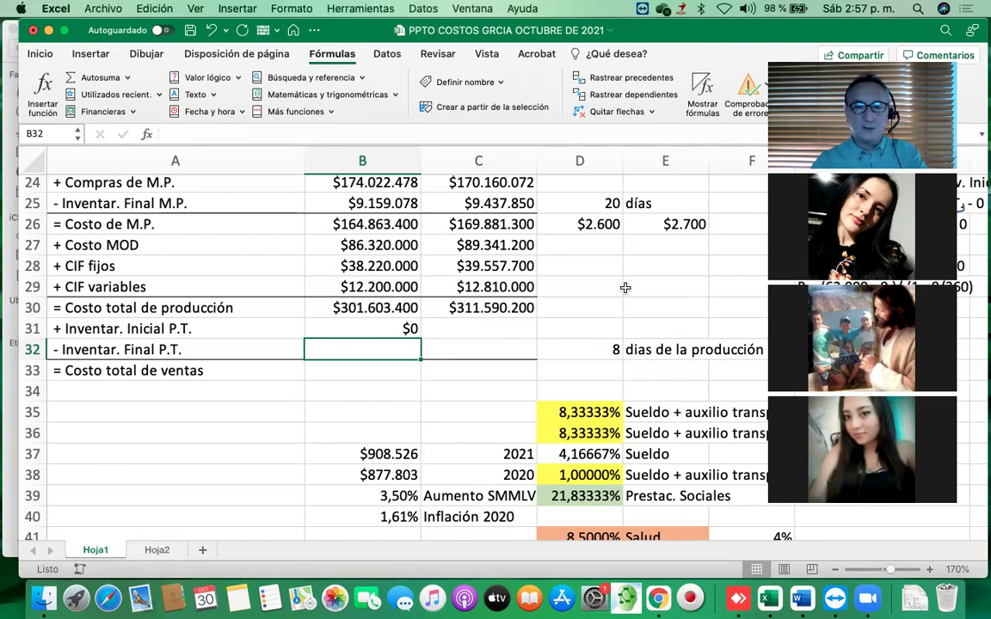
pyautogui.click(614, 352)
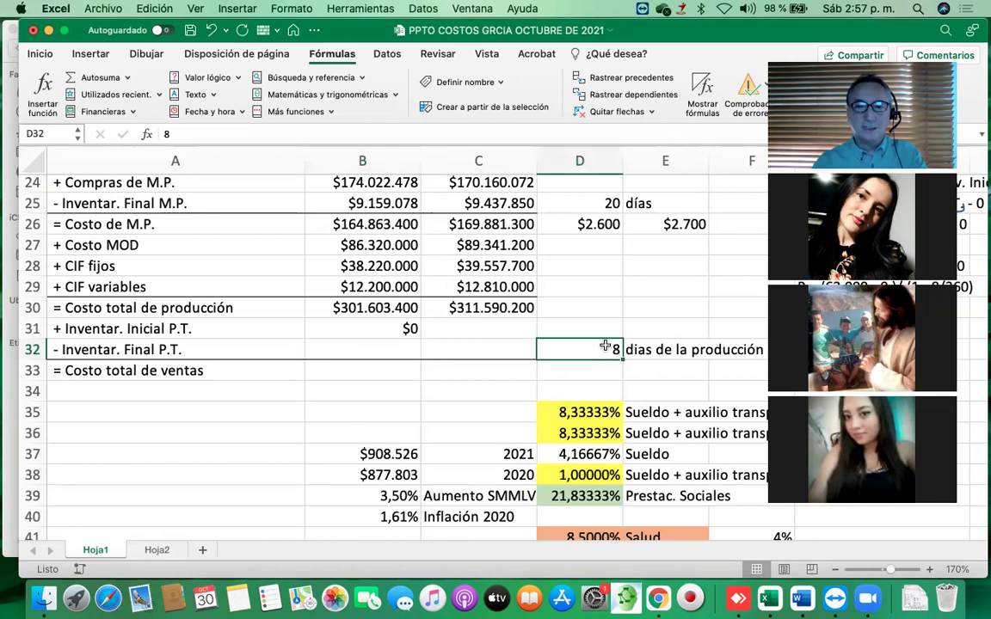
pyautogui.scroll(5, 614, 377)
pyautogui.scroll(2, 613, 377)
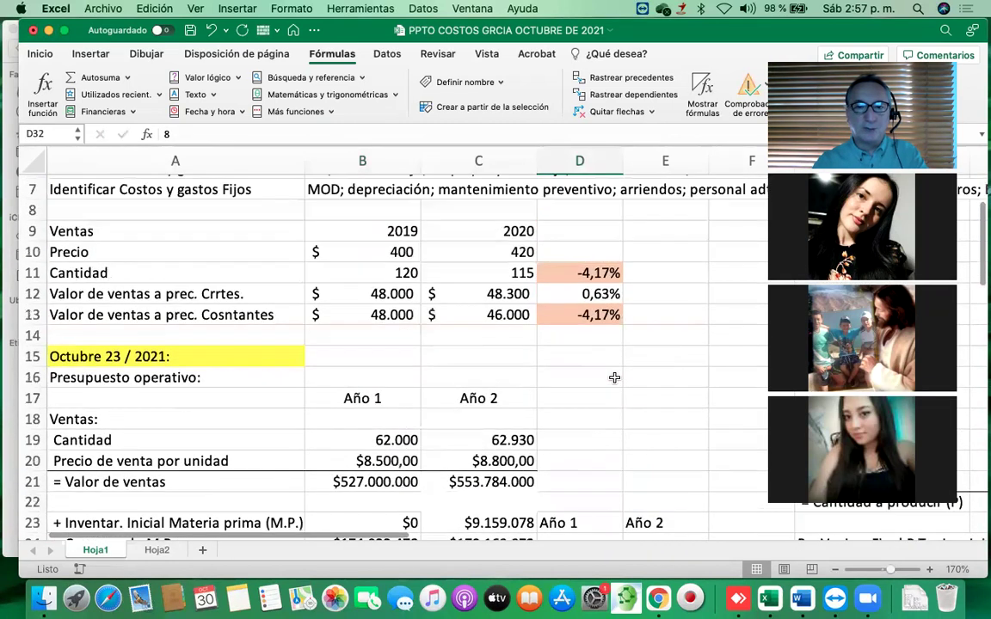
pyautogui.scroll(2, 614, 378)
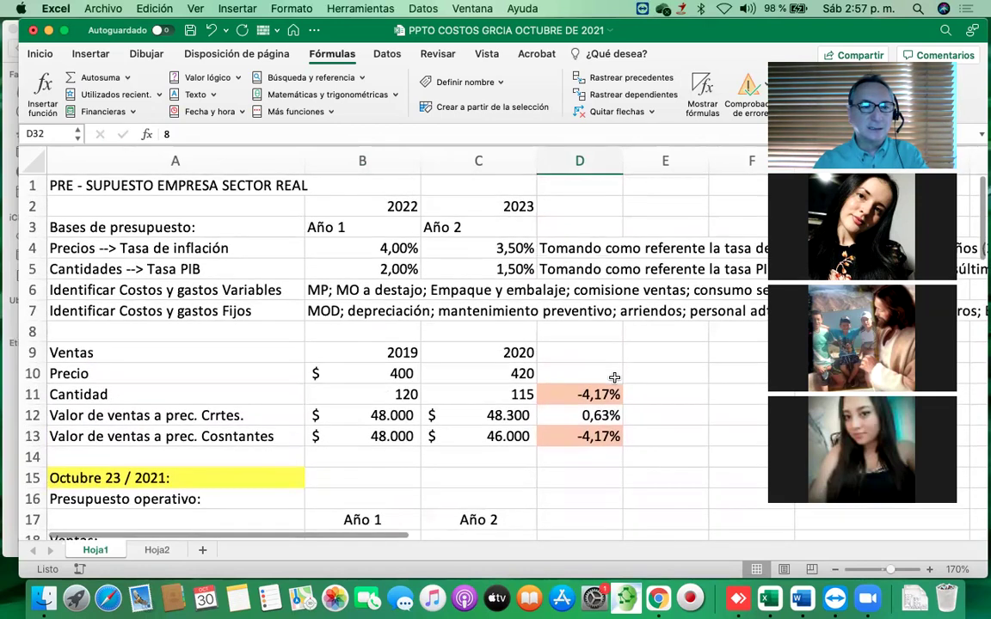
pyautogui.scroll(-5, 614, 377)
pyautogui.hscroll(2, 614, 378)
pyautogui.hscroll(2, 614, 378)
pyautogui.scroll(-3, 614, 378)
pyautogui.hscroll(2, 614, 378)
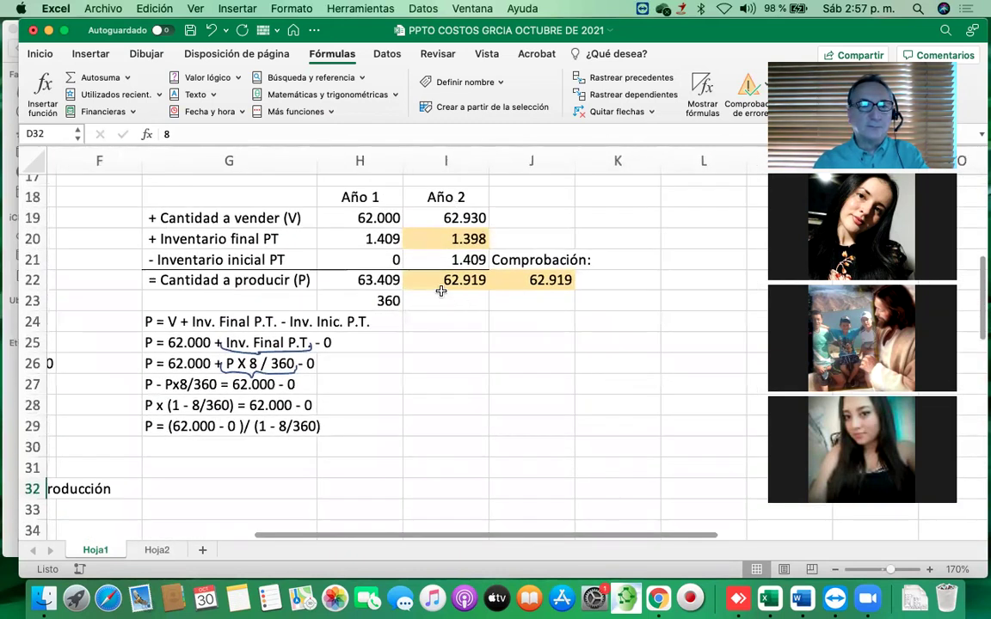
# Examine the Año 1 Inventario final PT formula in H20 and its reference to the production days in D32
pyautogui.click(387, 238)
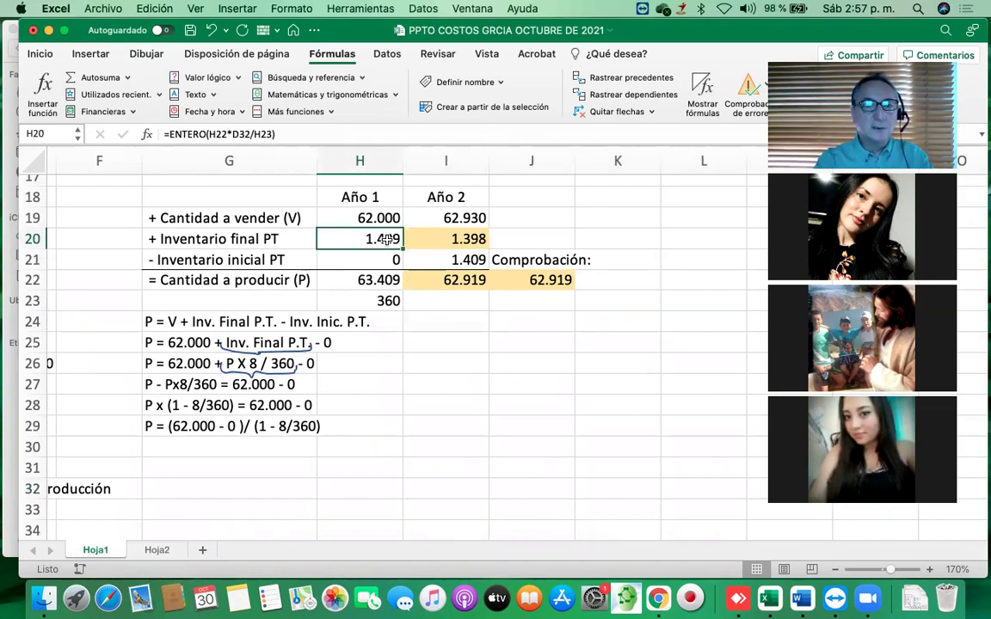
pyautogui.doubleClick(387, 238)
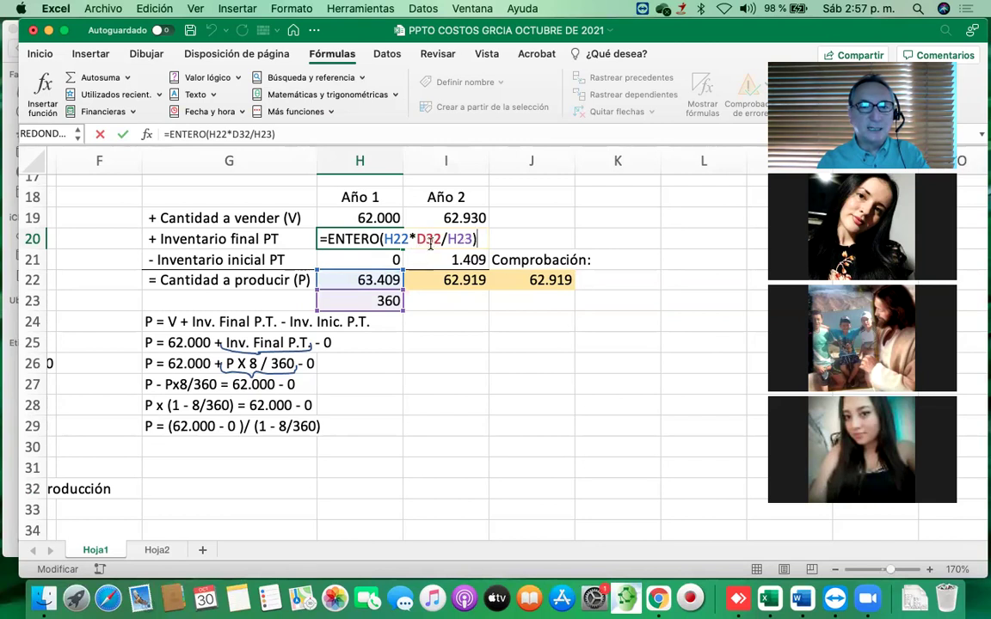
pyautogui.hscroll(-10, 417, 258)
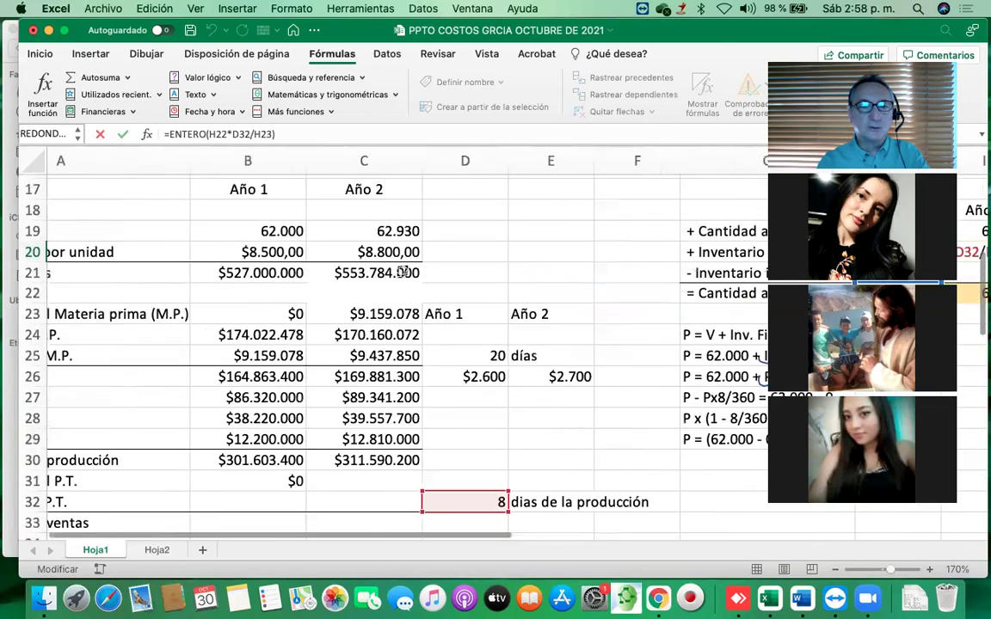
pyautogui.scroll(-3, 481, 361)
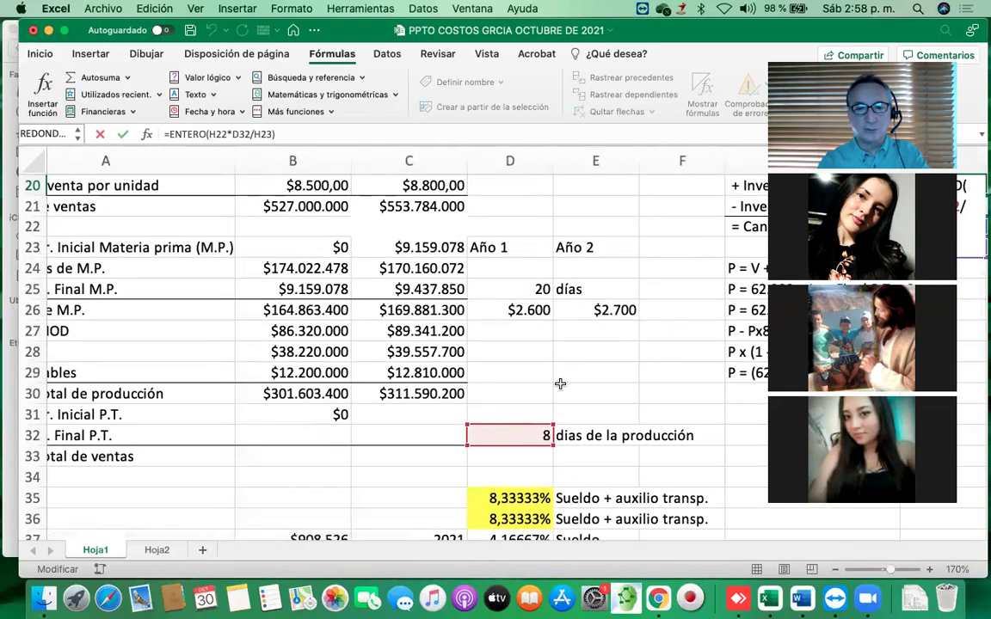
pyautogui.click(559, 385)
pyautogui.scroll(-6, 559, 385)
pyautogui.hscroll(-2, 559, 385)
pyautogui.click(385, 305)
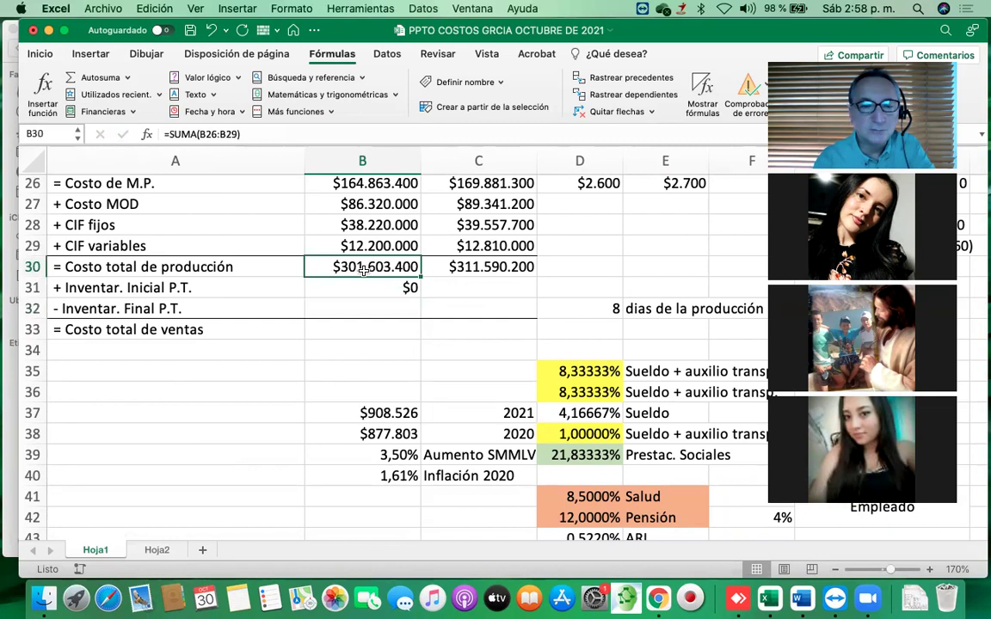
# Enter =B30*D32/H23 in B32 as the Año 1 Inventar. Final P.T
pyautogui.click(410, 307)
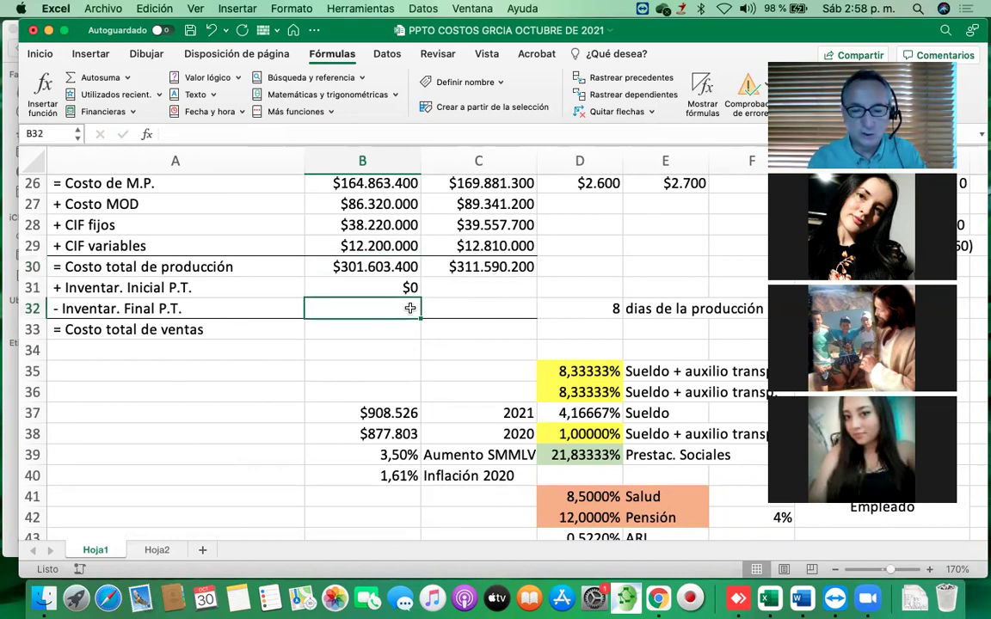
pyautogui.write('=')
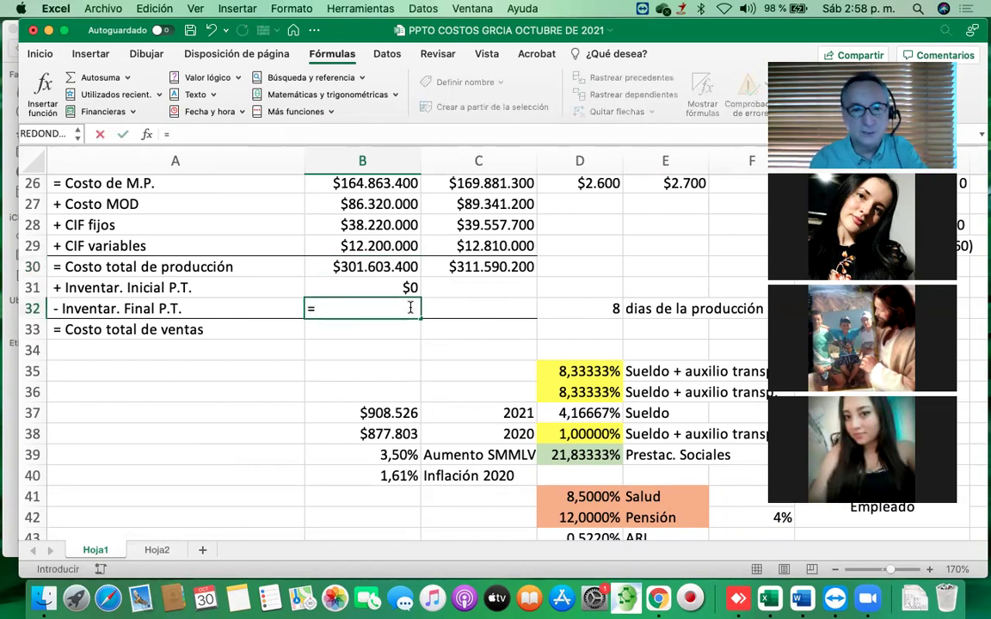
pyautogui.click(385, 267)
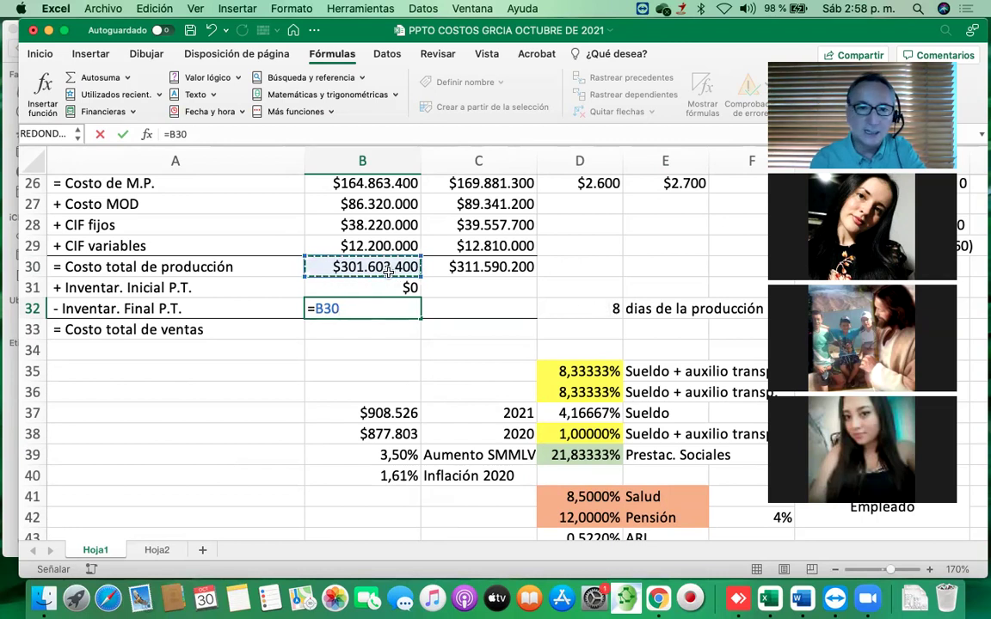
pyautogui.write('*')
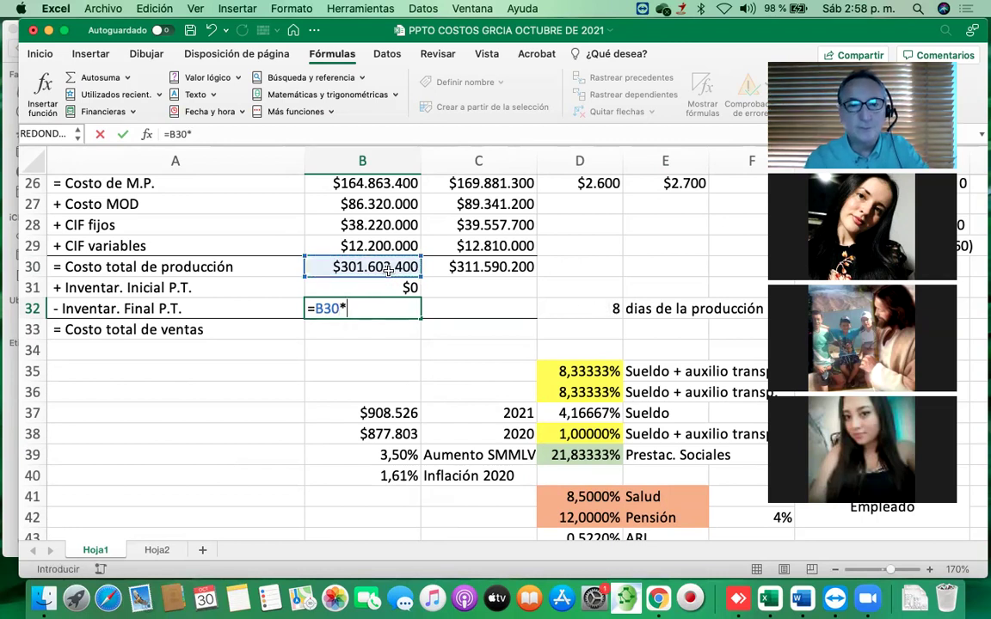
pyautogui.click(607, 308)
pyautogui.write('/')
pyautogui.hscroll(2, 601, 308)
pyautogui.scroll(5, 602, 307)
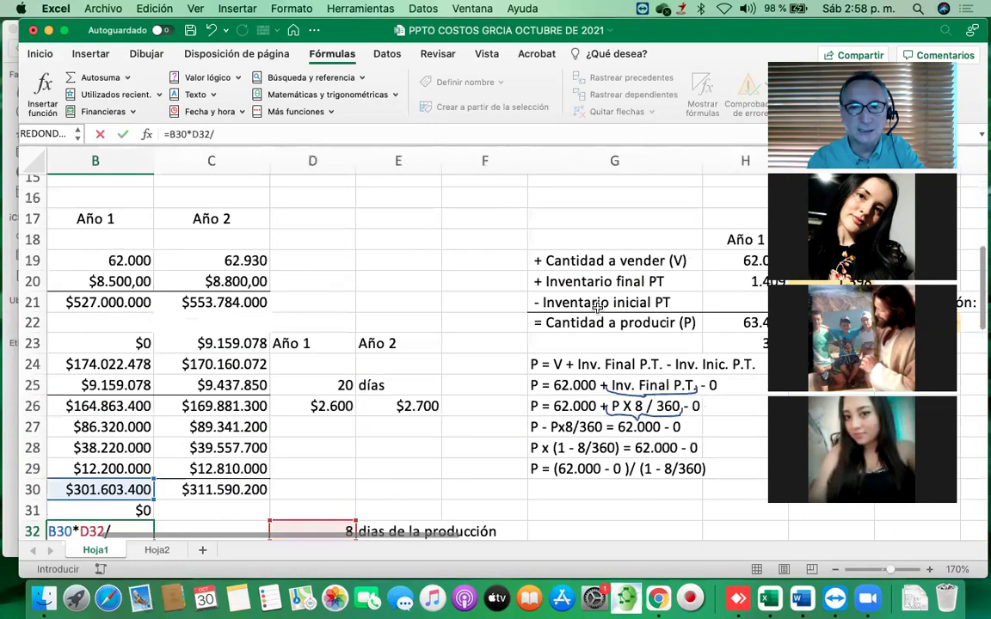
pyautogui.hscroll(2, 599, 307)
pyautogui.click(647, 356)
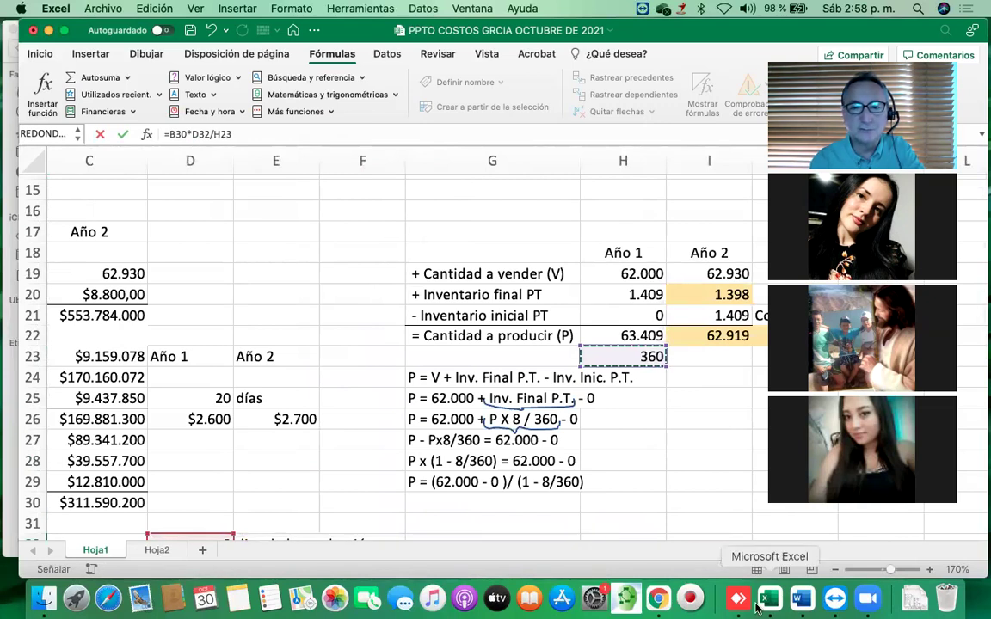
pyautogui.hscroll(-3, 740, 465)
pyautogui.scroll(-6, 740, 464)
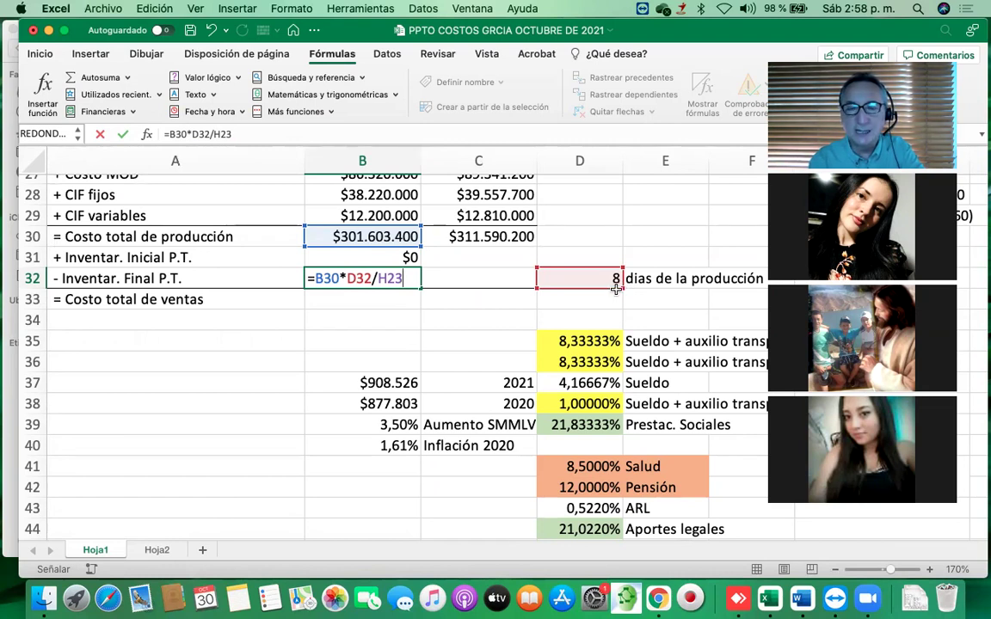
pyautogui.scroll(5, 616, 290)
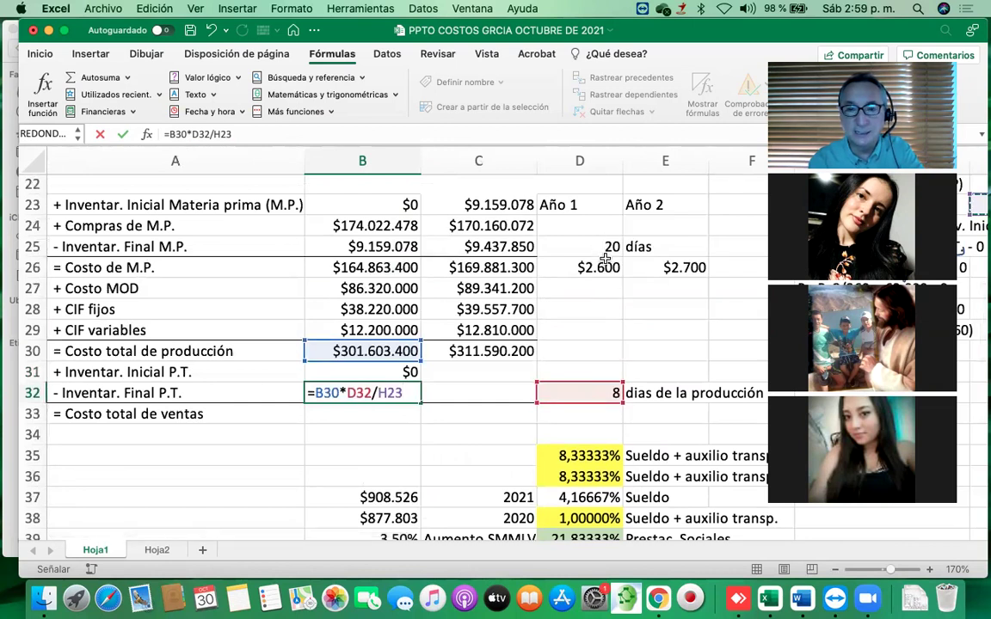
pyautogui.scroll(-2, 608, 245)
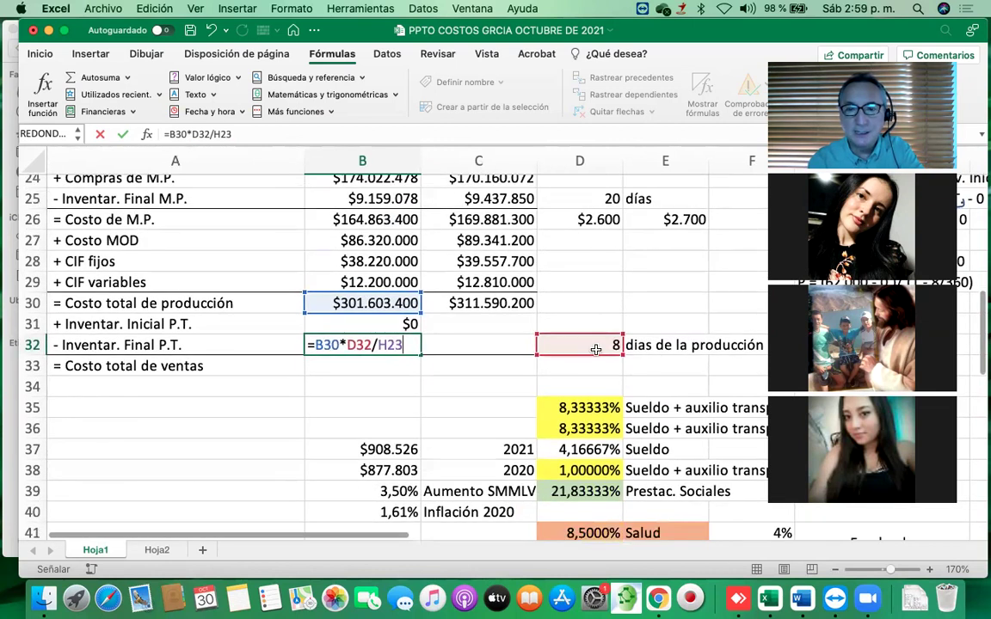
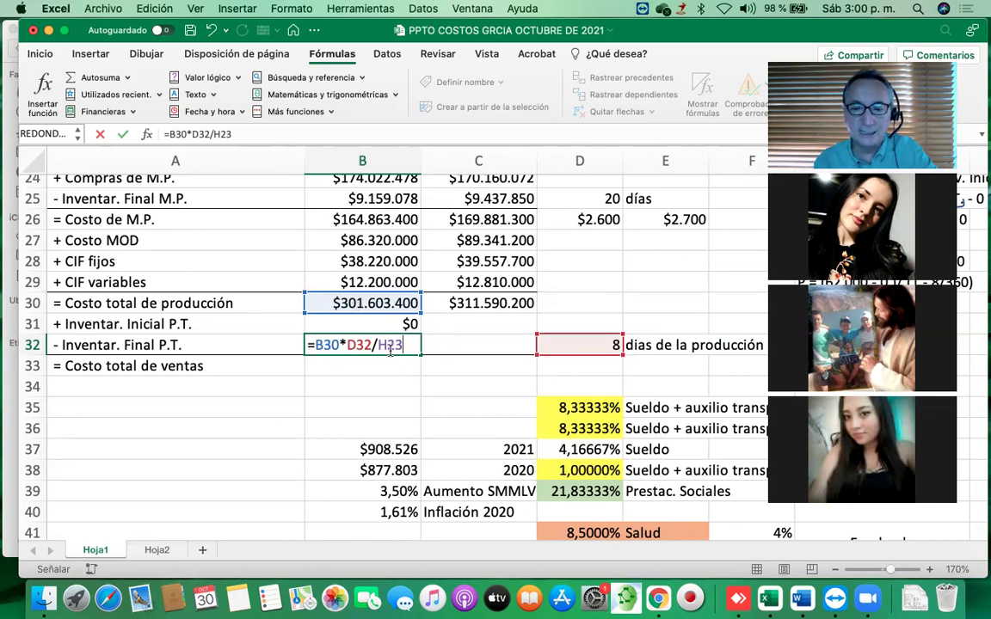
pyautogui.press('Return')
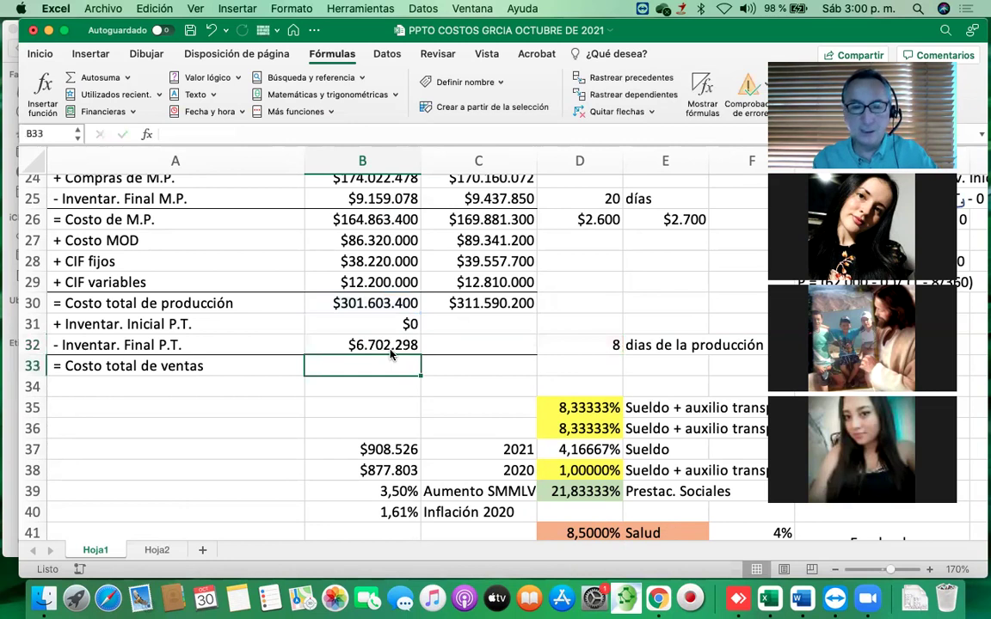
# Try to copy the Inventar. Final P.T. formula from B32 to C32 with its relative references
pyautogui.click(389, 349)
pyautogui.moveTo(420, 354); pyautogui.dragTo(504, 360)
pyautogui.click(496, 345)
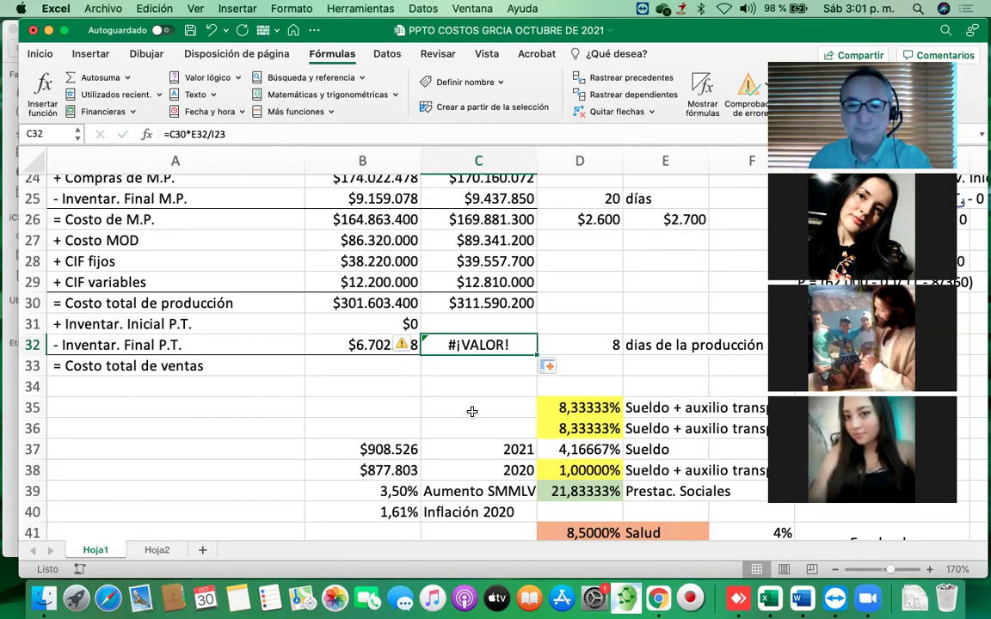
# Make D32 and H23 absolute in the B32 formula, giving =B30*$D$32/$H$23, and copy it to C32 for Año 2
pyautogui.press('Left')
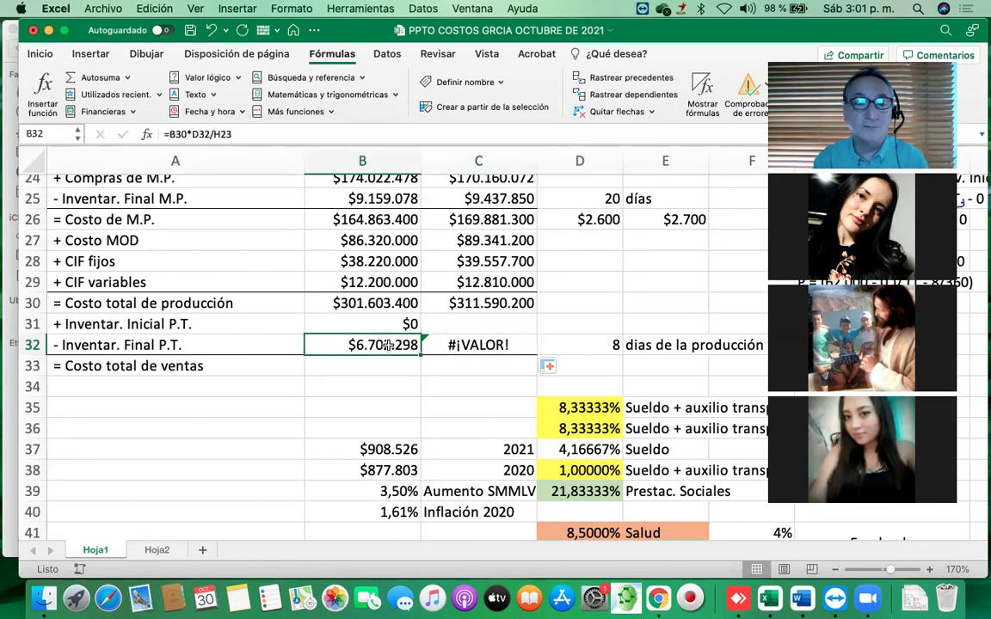
pyautogui.press('F2')
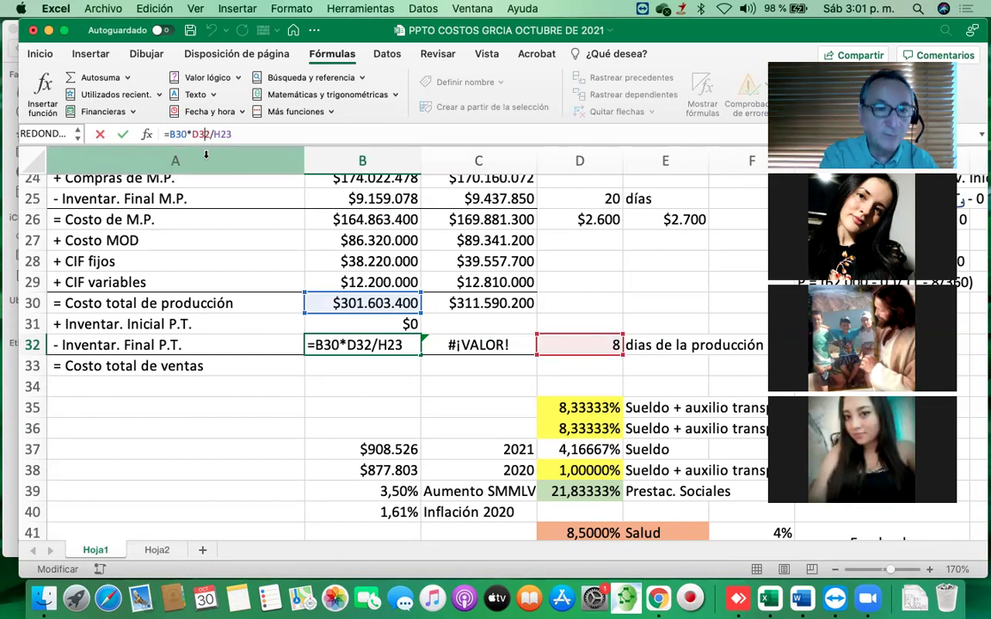
pyautogui.press('F4')
pyautogui.press('End')
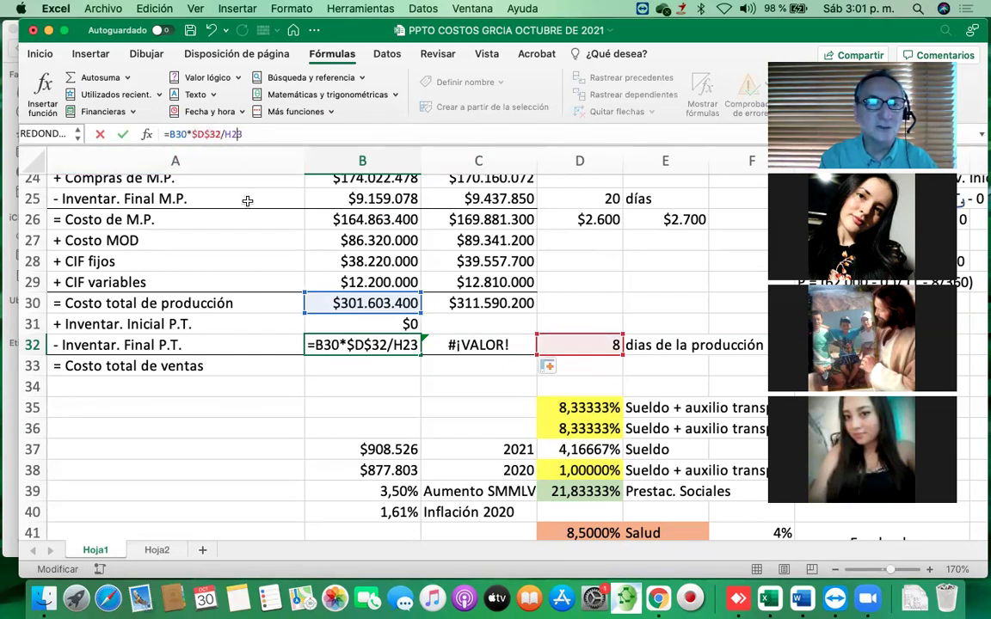
pyautogui.press('F4')
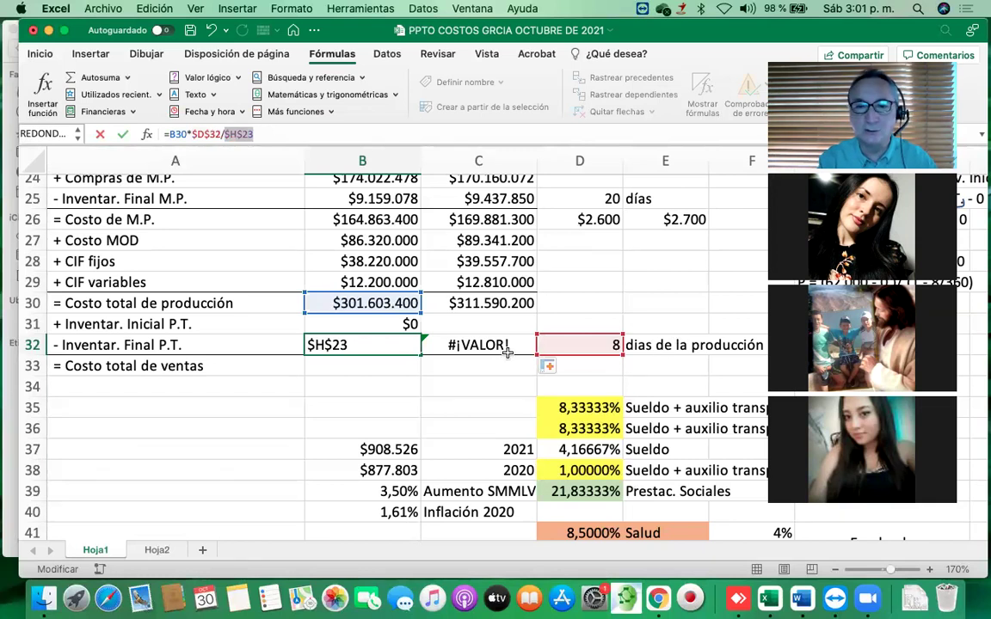
pyautogui.press('Return')
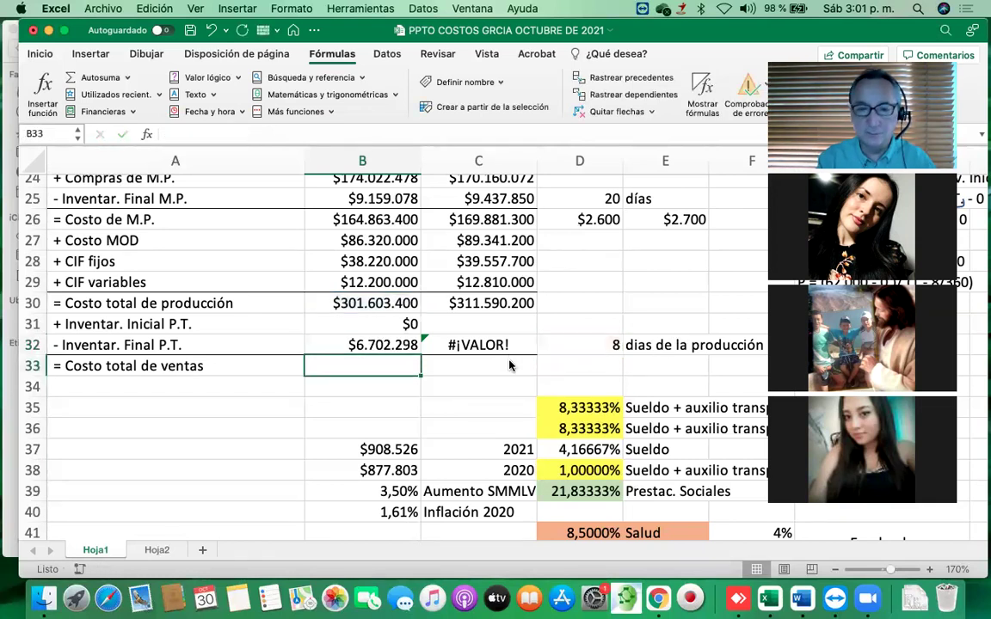
pyautogui.press('Up')
pyautogui.moveTo(421, 355); pyautogui.dragTo(482, 357)
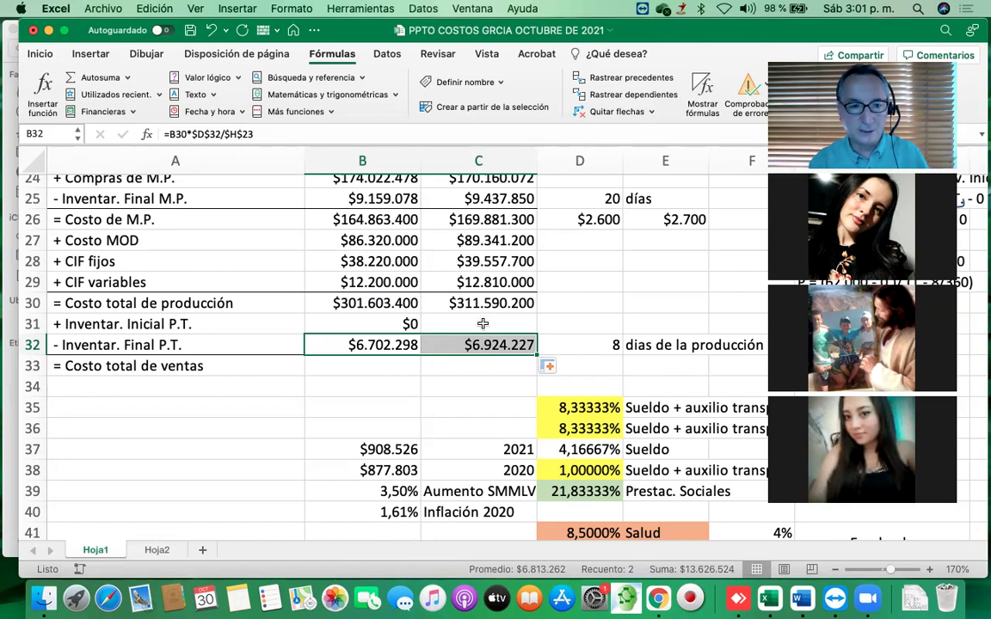
# Enter =B32 in C31 so the Año 2 Inventar. Inicial P.T. takes the Año 1 final finished-goods inventory
pyautogui.click(482, 324)
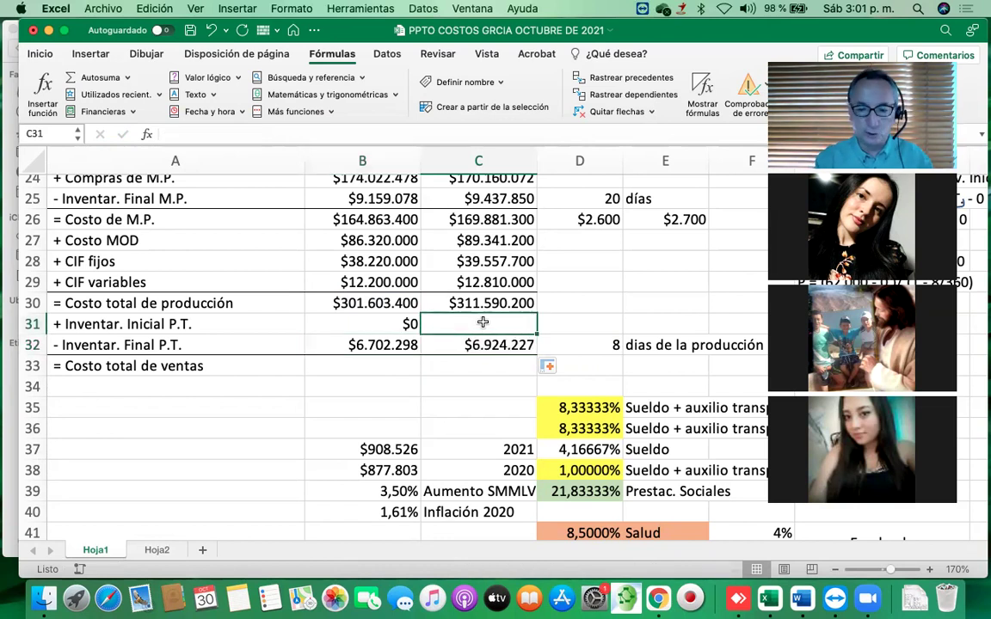
pyautogui.write('=')
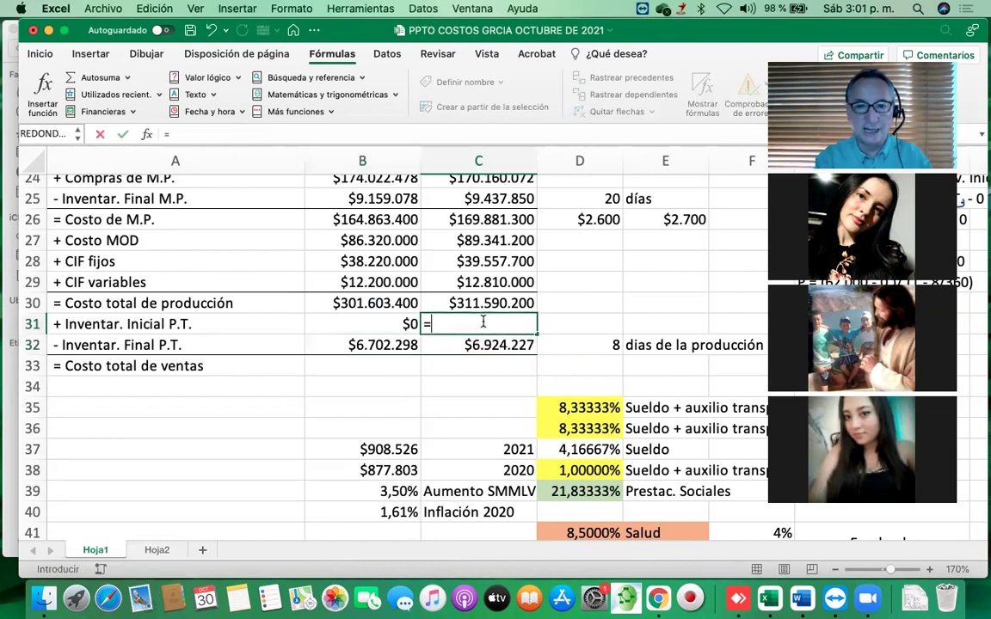
pyautogui.click(403, 353)
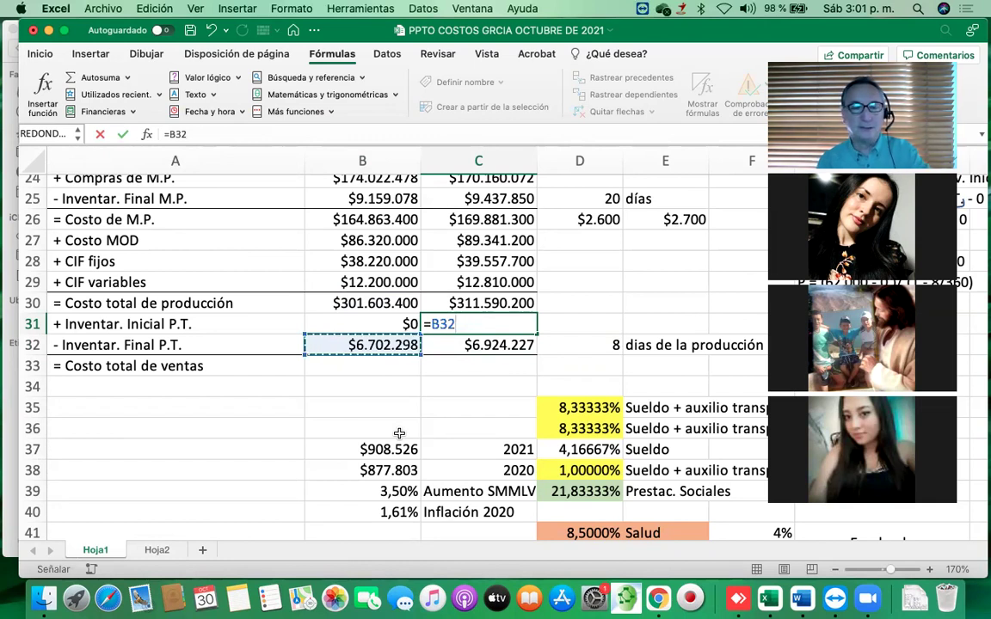
pyautogui.scroll(4, 399, 433)
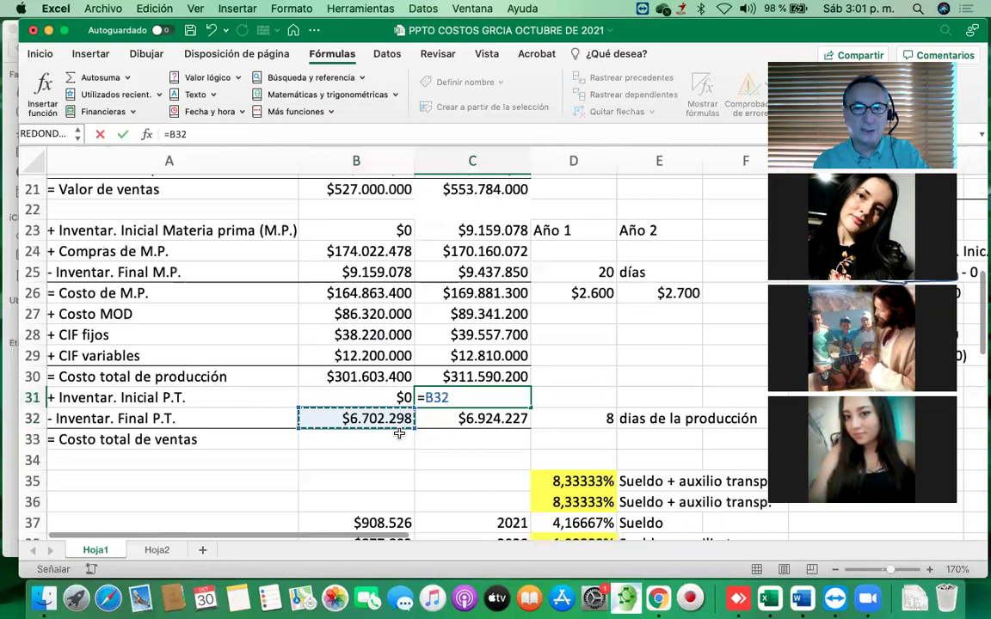
pyautogui.scroll(-1, 399, 432)
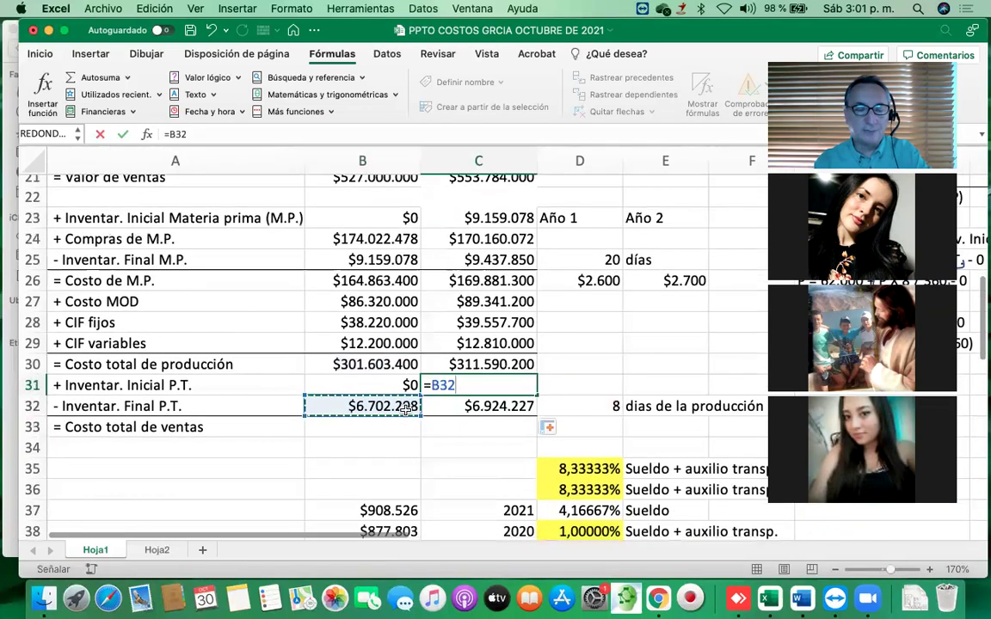
pyautogui.scroll(-1, 404, 410)
pyautogui.press('Return')
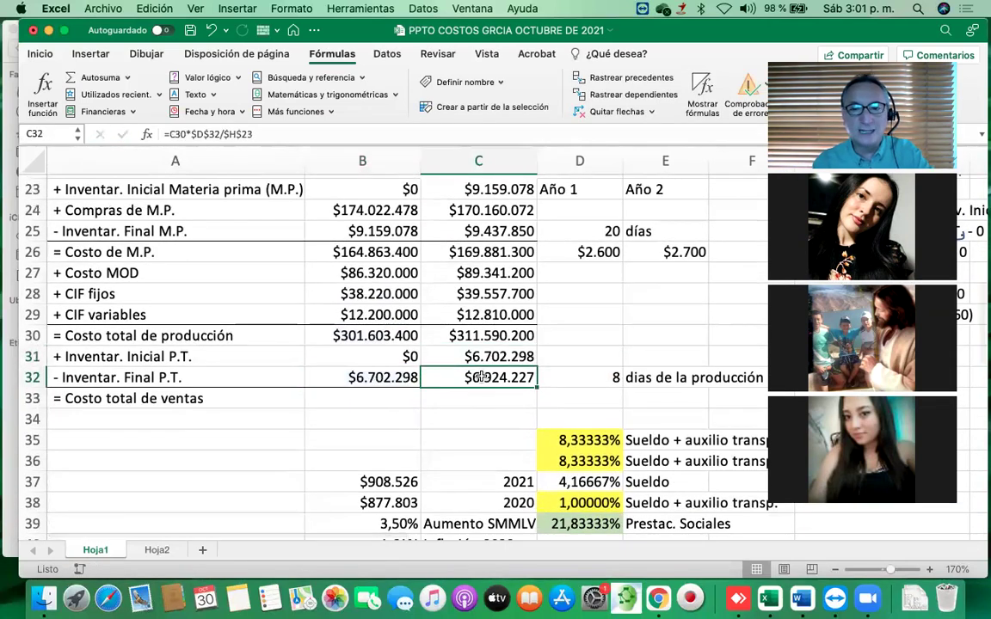
pyautogui.click(379, 378)
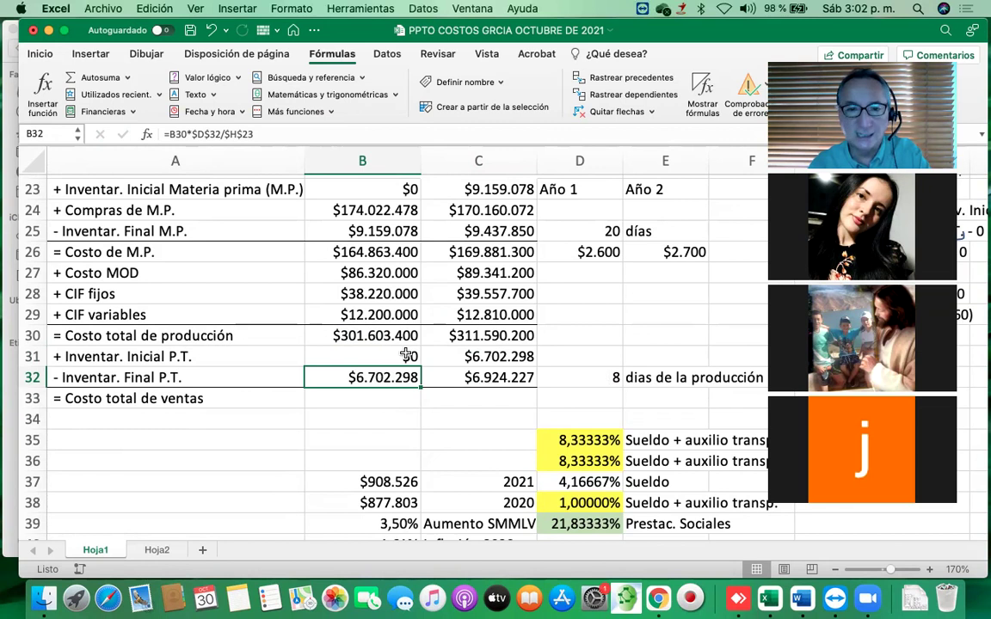
# Enter =B30+B31-B32 in B33 as the Costo total de ventas and copy it to C33 for Año 2
pyautogui.click(341, 401)
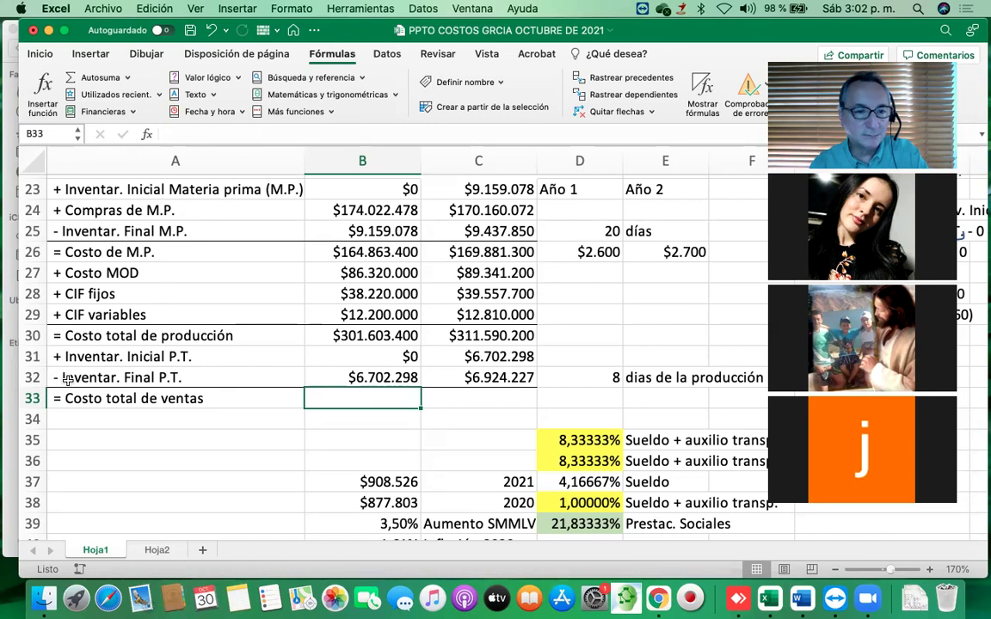
pyautogui.write('=')
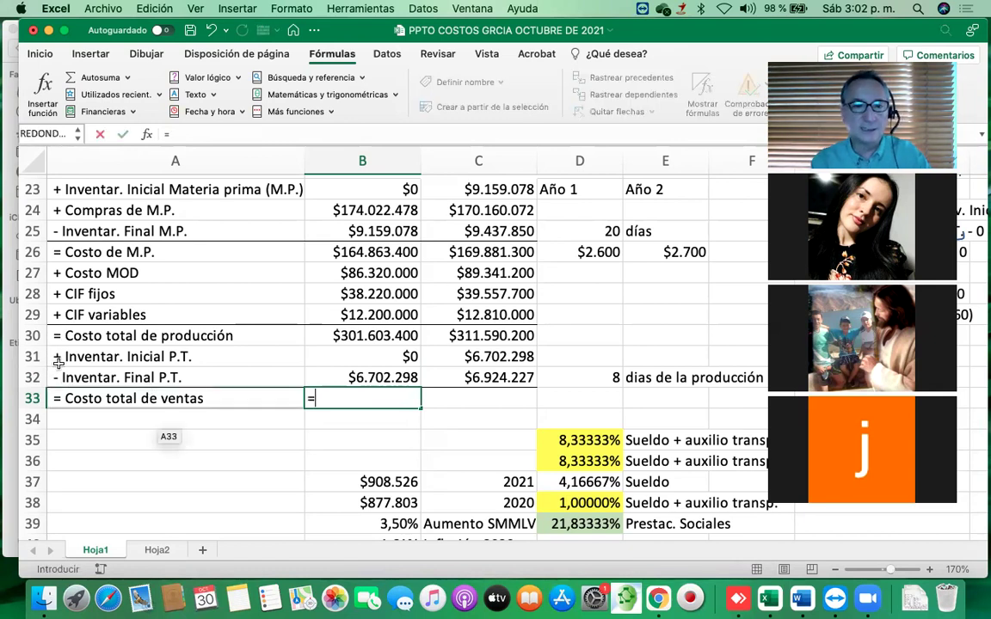
pyautogui.click(318, 338)
pyautogui.write('+')
pyautogui.click(361, 354)
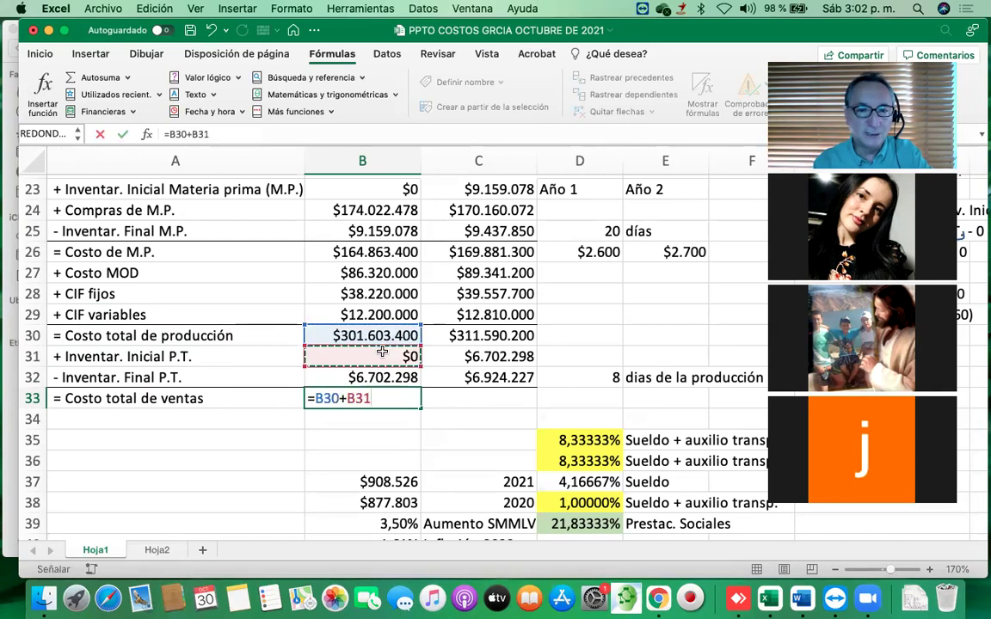
pyautogui.write('-')
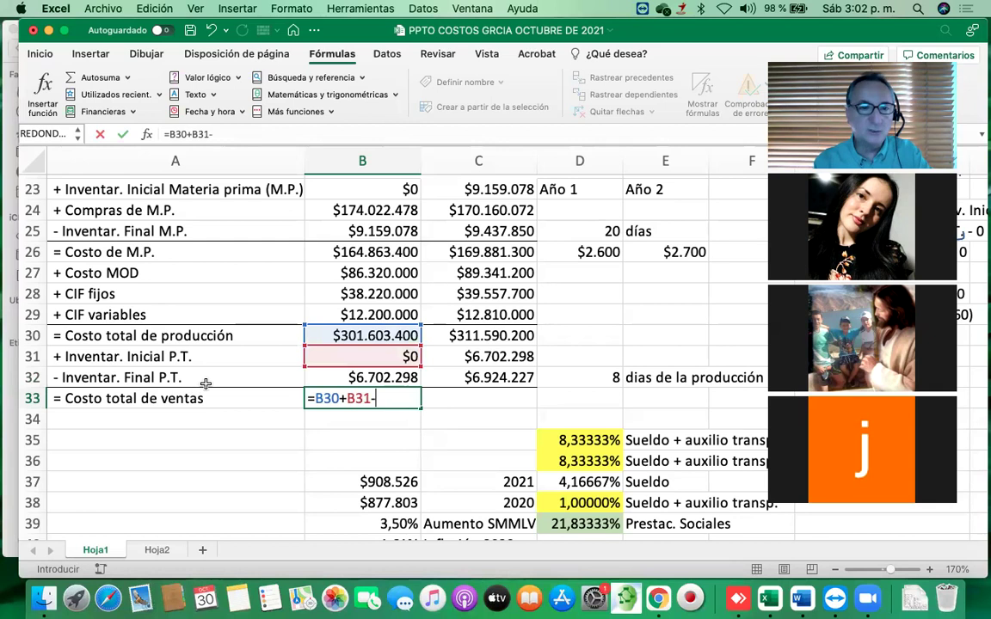
pyautogui.click(355, 376)
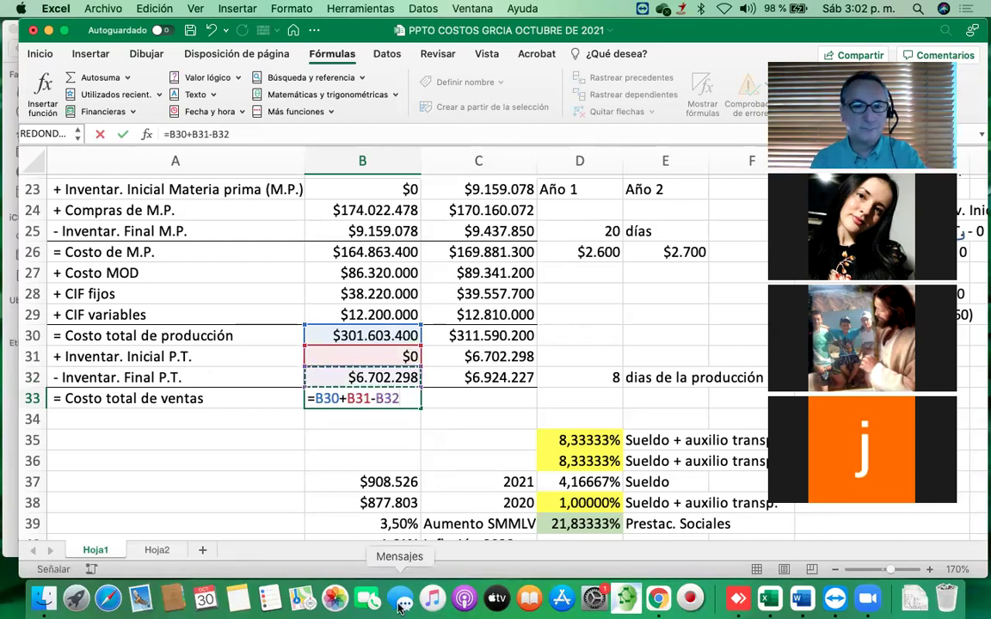
pyautogui.press('Return')
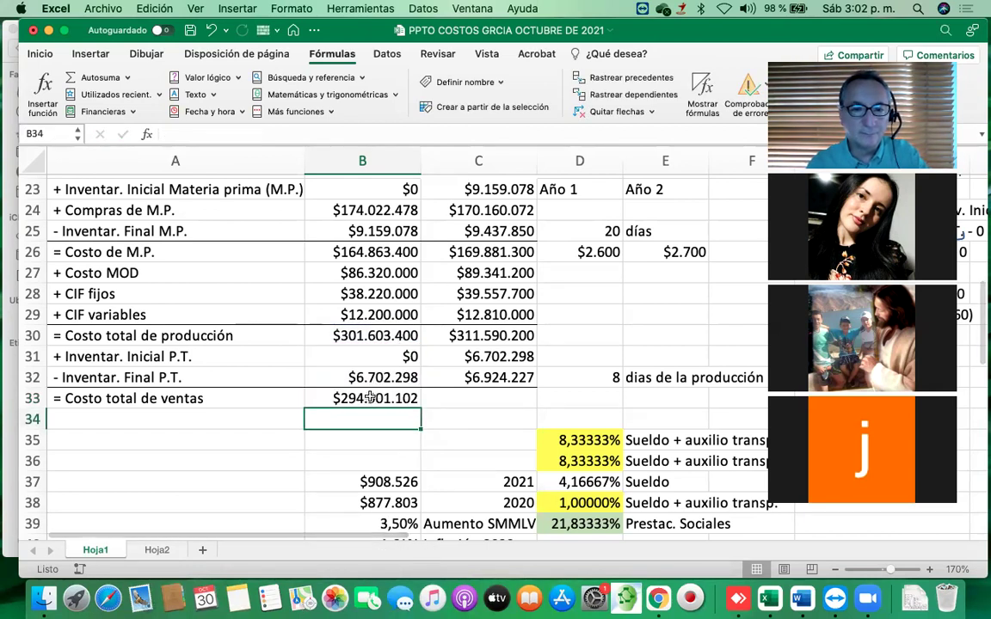
pyautogui.press('Up')
pyautogui.moveTo(419, 409); pyautogui.dragTo(532, 407)
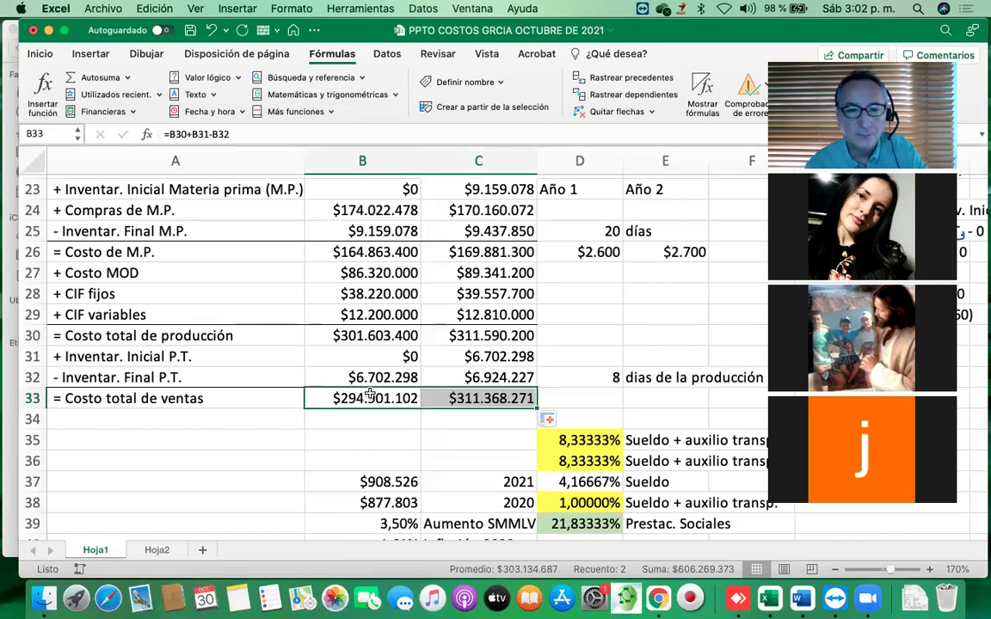
# Review the Año 1 Costo total de producción in B30 and its components: Costo de M.P., MOD, CIF fijos and CIF variables
pyautogui.click(344, 335)
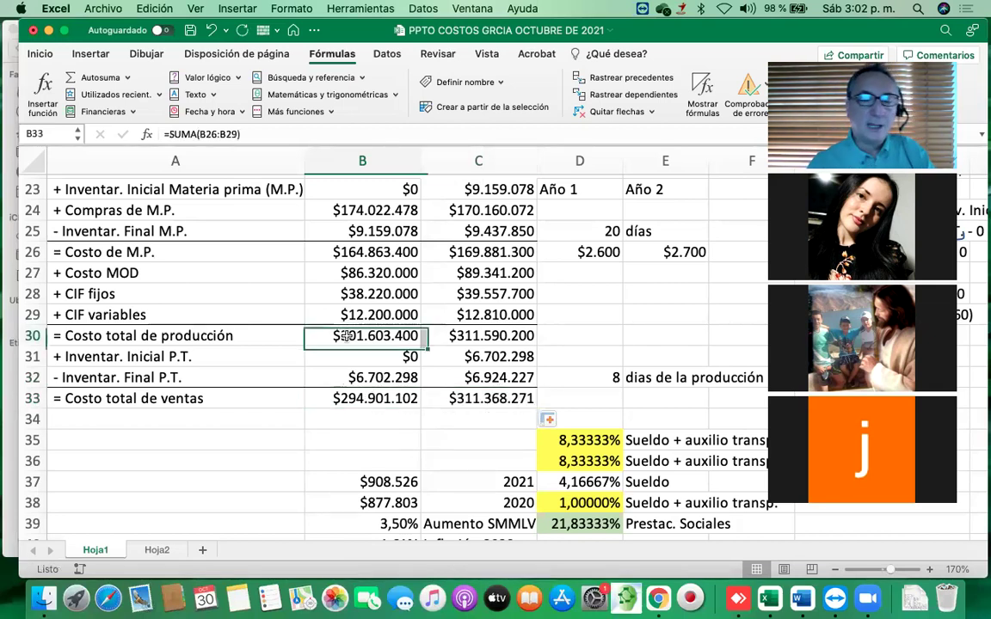
pyautogui.click(362, 252)
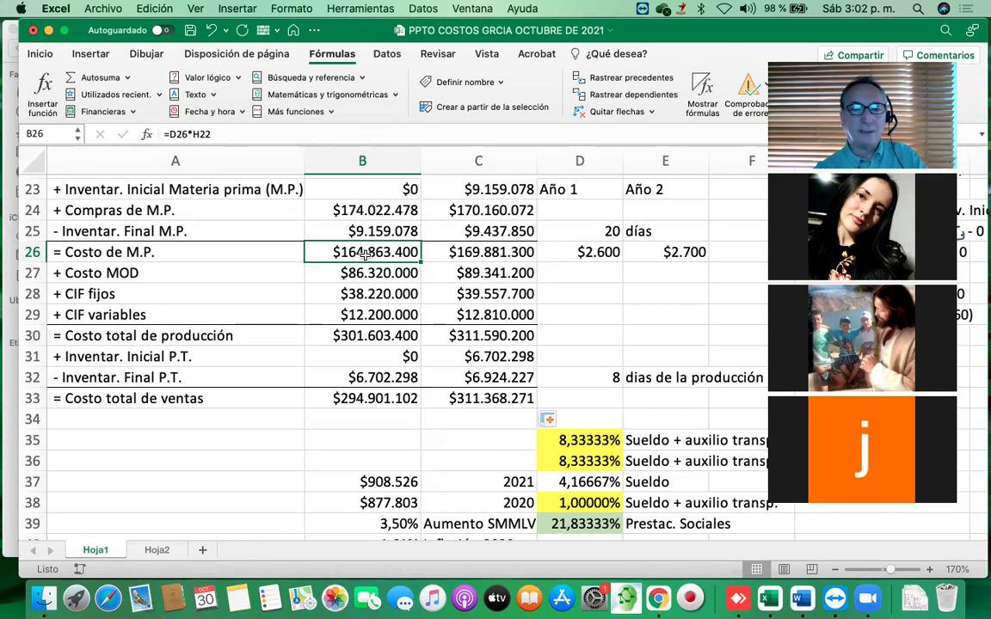
pyautogui.click(360, 273)
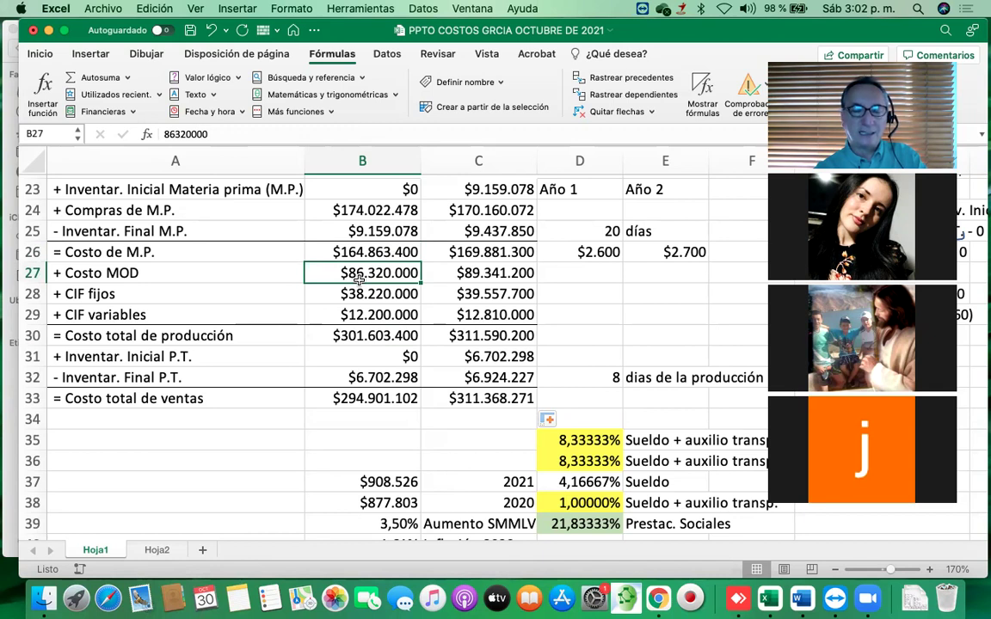
pyautogui.click(363, 294)
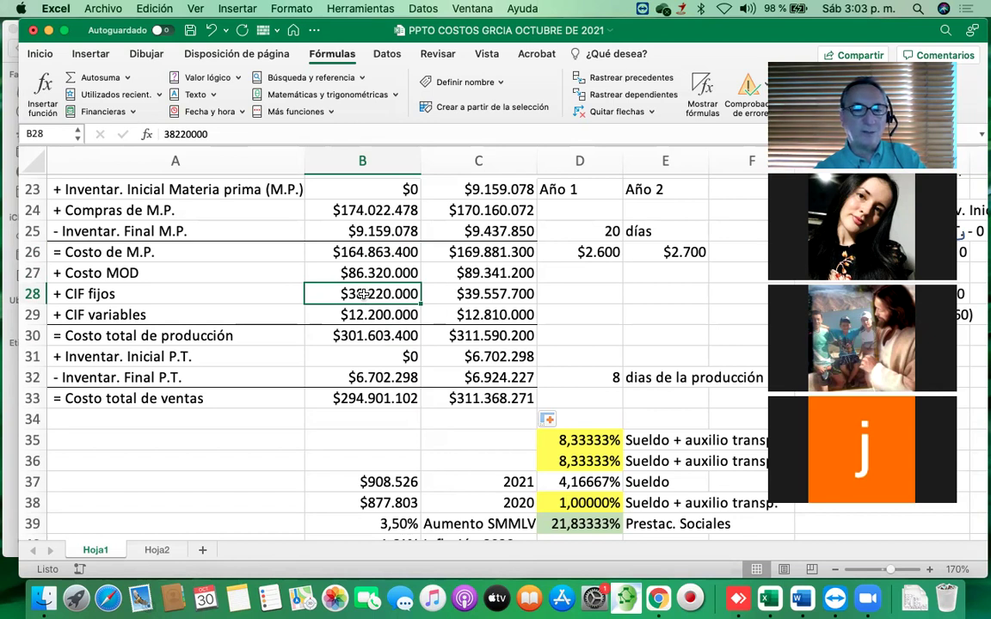
pyautogui.click(363, 313)
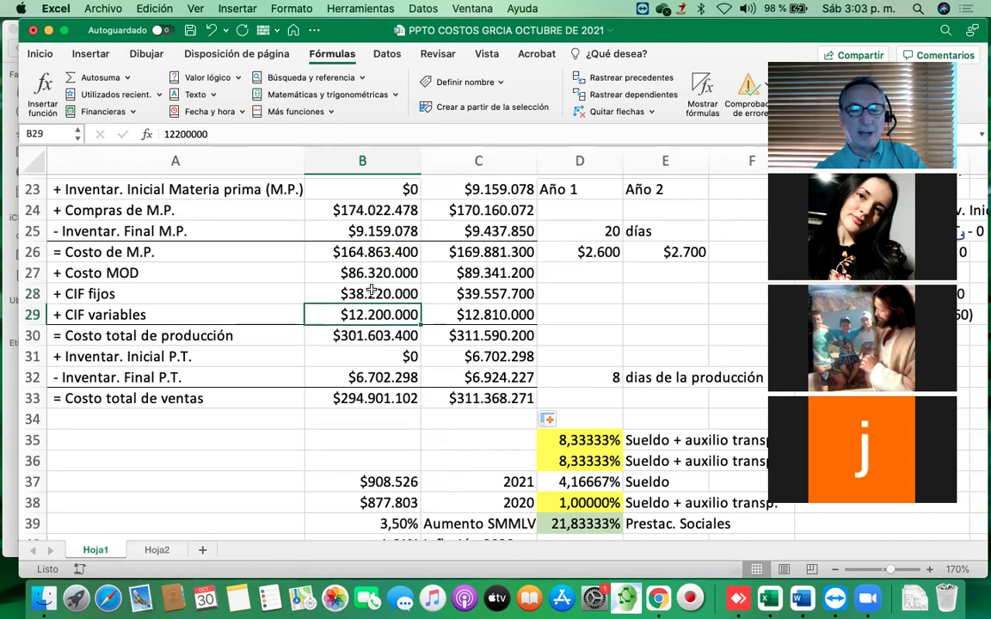
pyautogui.click(342, 329)
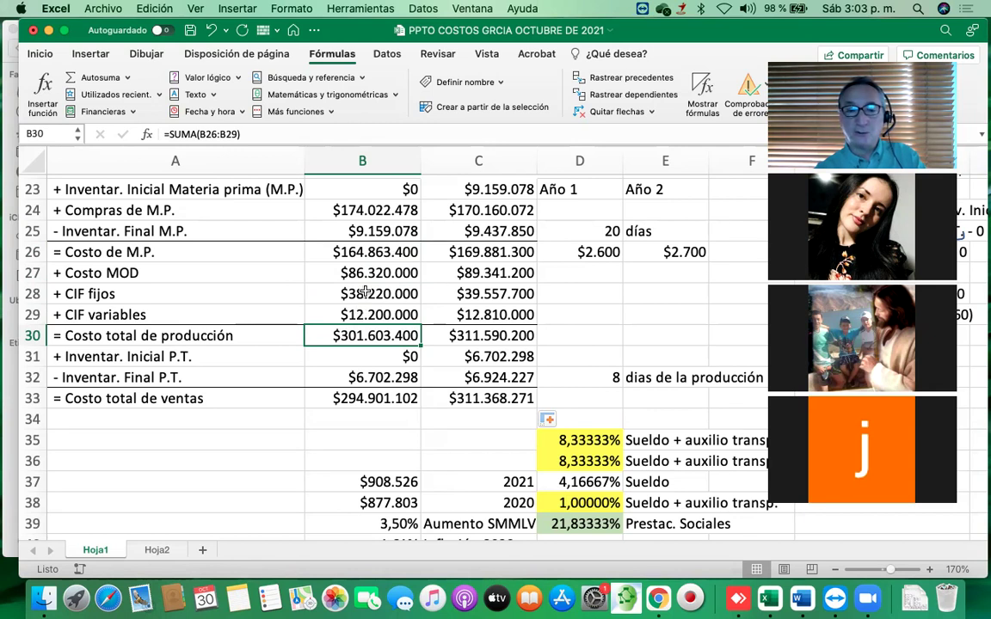
# Compare the Año 1 initial and final finished-goods inventories in B31 and B32 with the Costo total de producción in B30
pyautogui.click(110, 381)
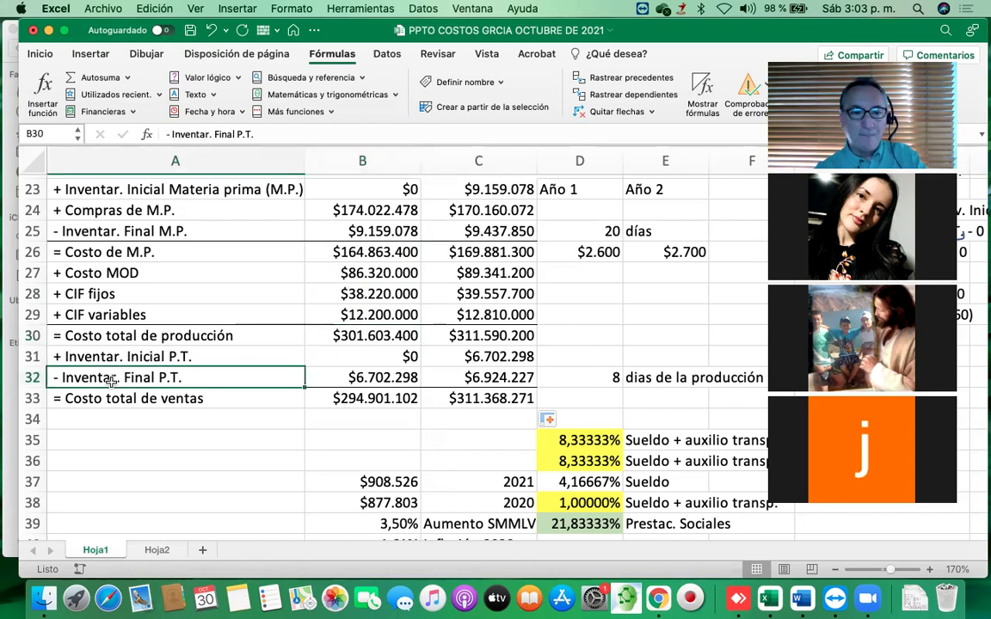
pyautogui.click(368, 338)
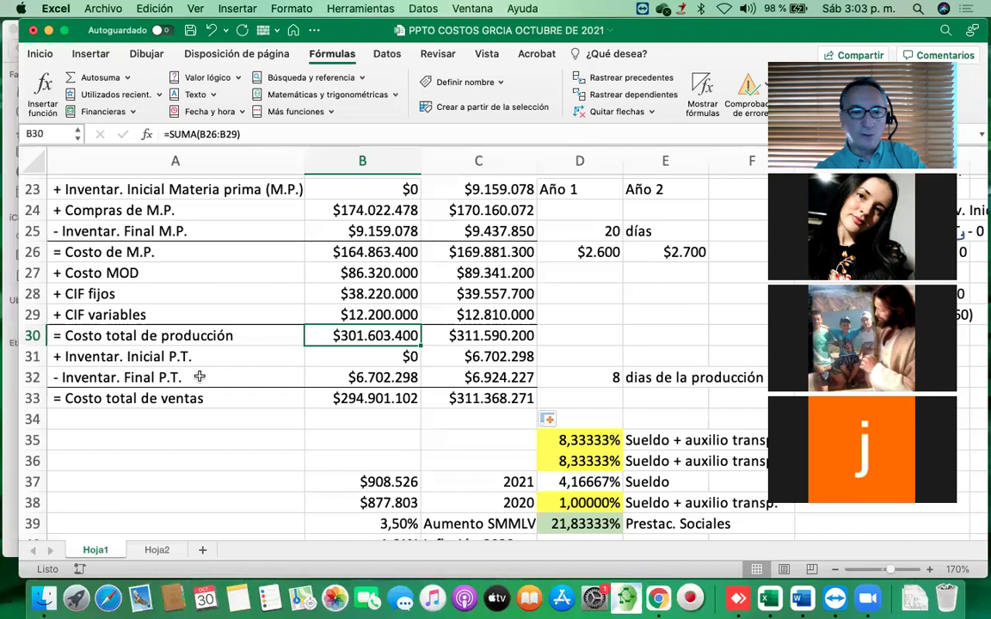
pyautogui.click(111, 378)
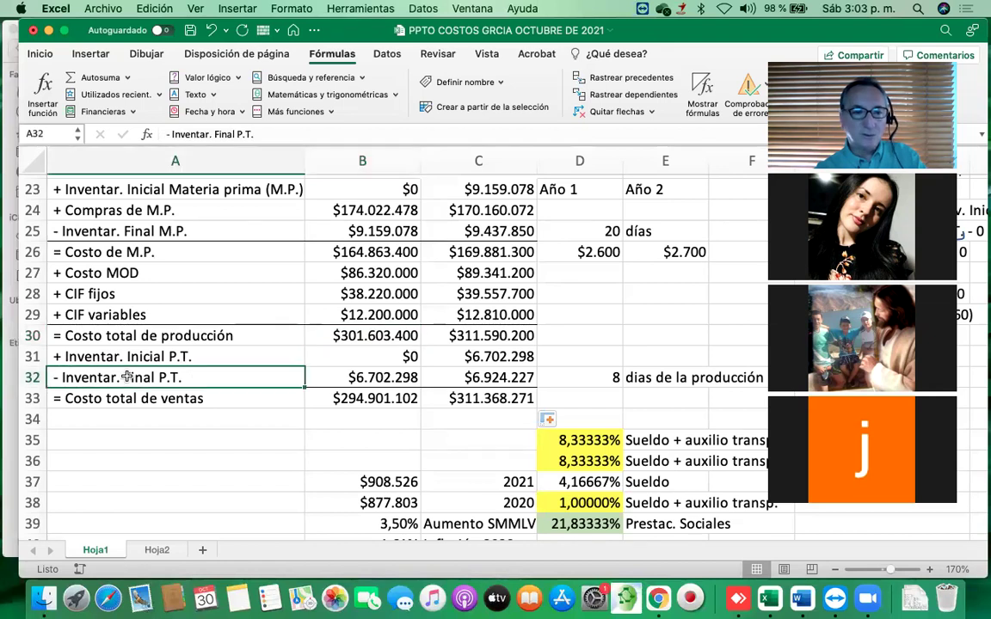
pyautogui.click(379, 352)
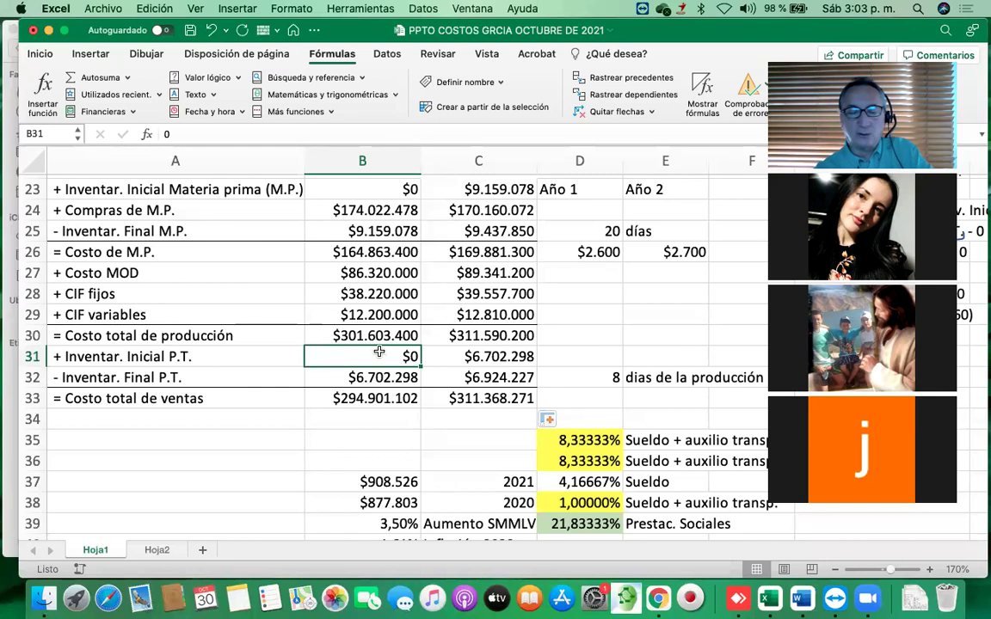
pyautogui.click(171, 377)
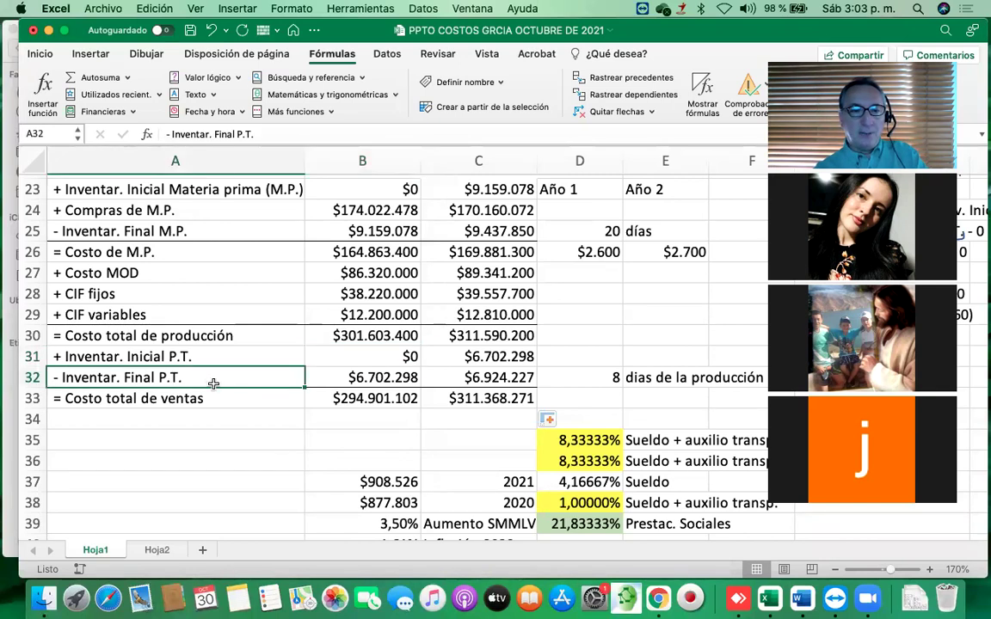
pyautogui.click(408, 377)
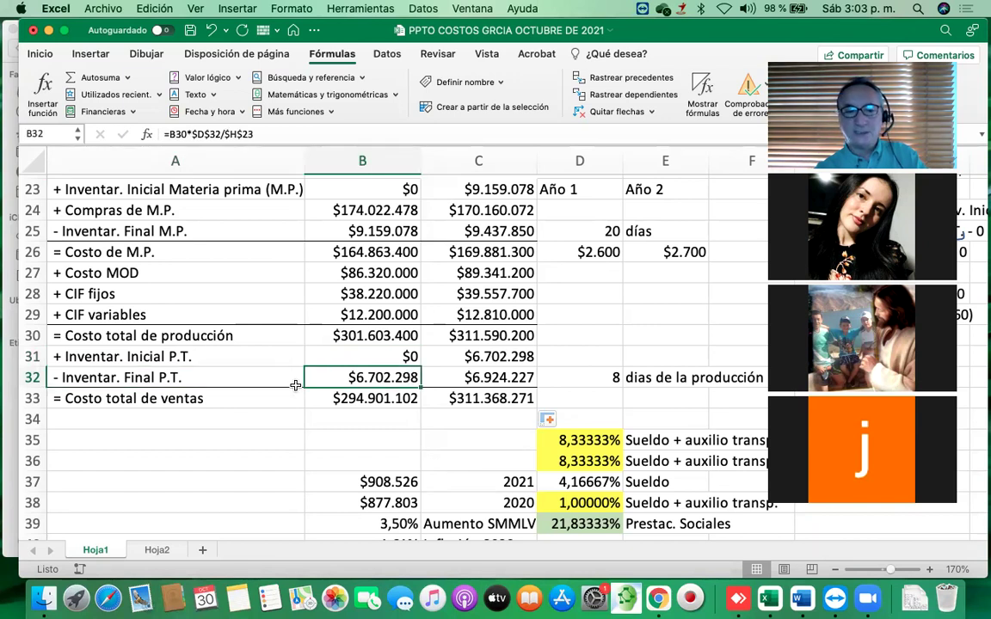
pyautogui.click(369, 337)
pyautogui.click(378, 380)
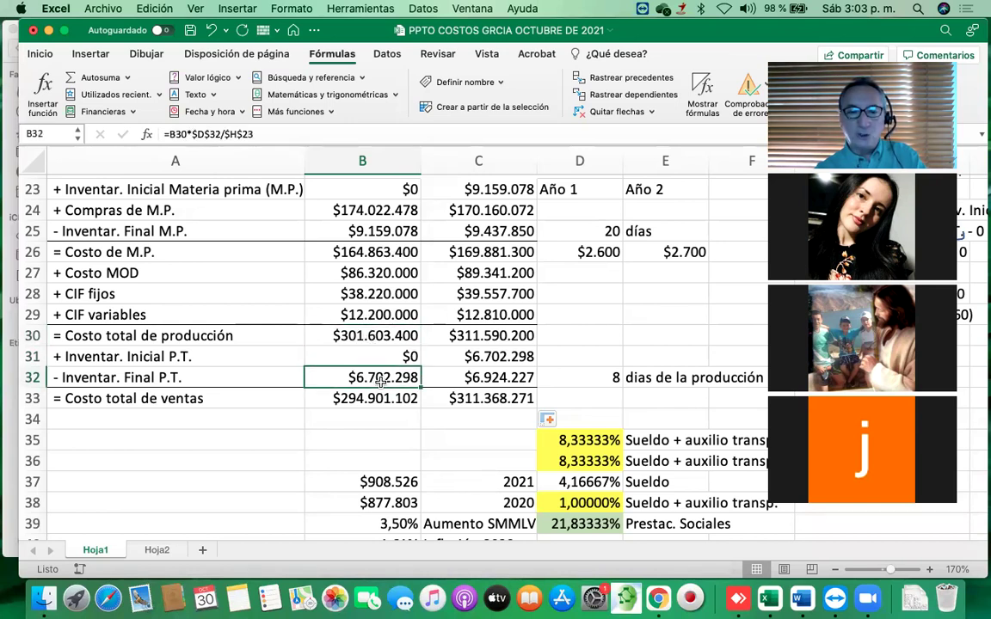
# Examine how the Año 1 Costo total de ventas in B33 derives from the production cost in B30 and final inventory in B32
pyautogui.click(160, 397)
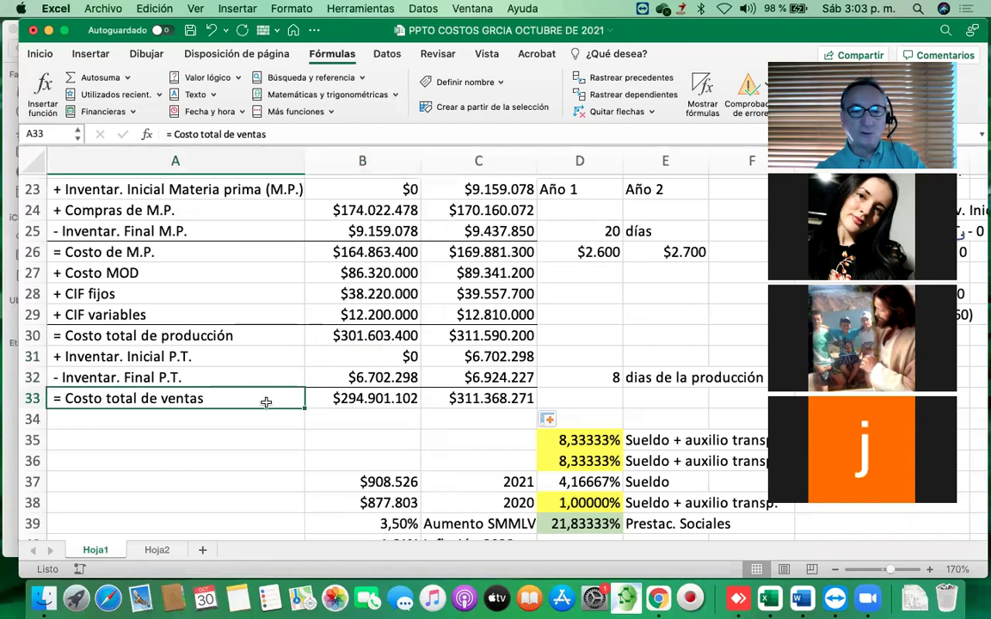
pyautogui.click(379, 398)
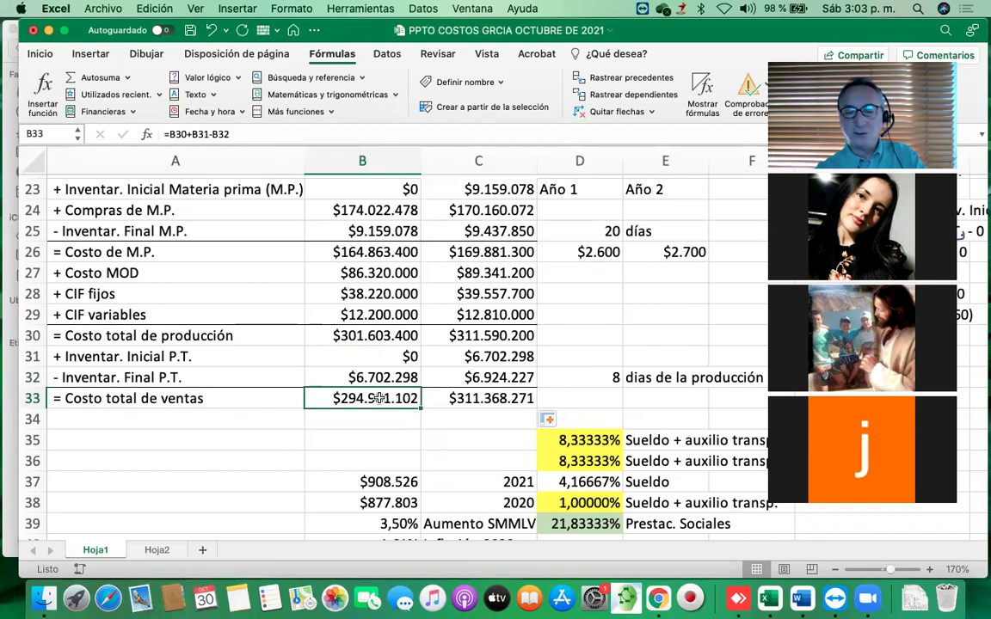
pyautogui.click(396, 332)
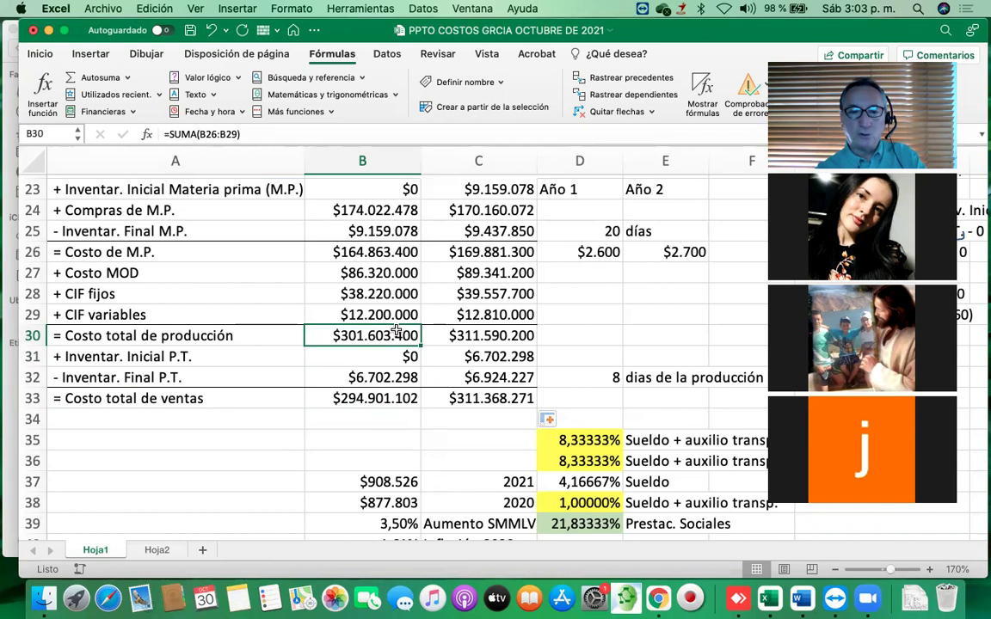
pyautogui.click(387, 377)
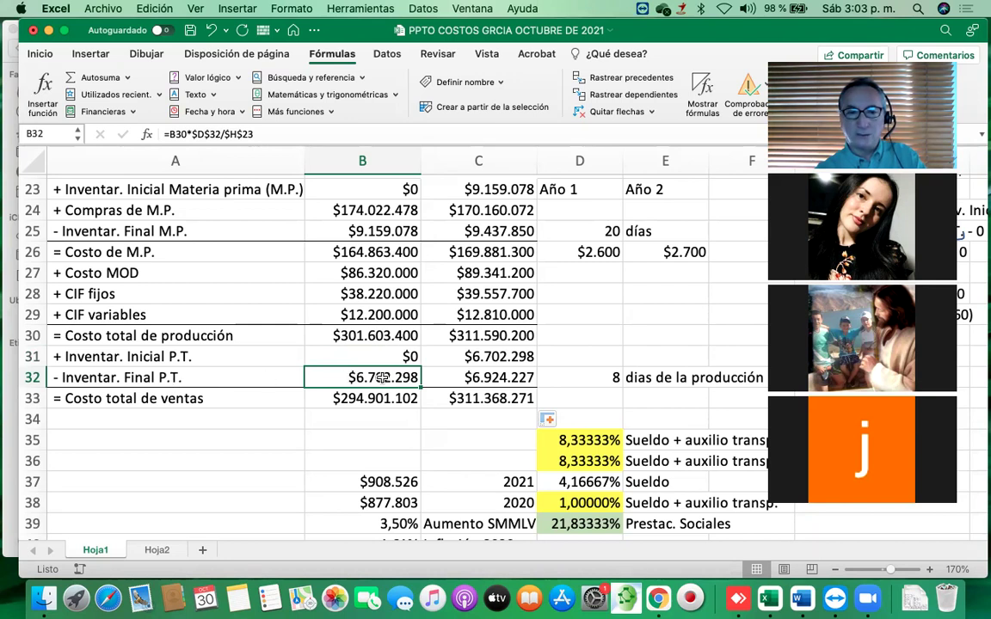
pyautogui.scroll(-2, 383, 377)
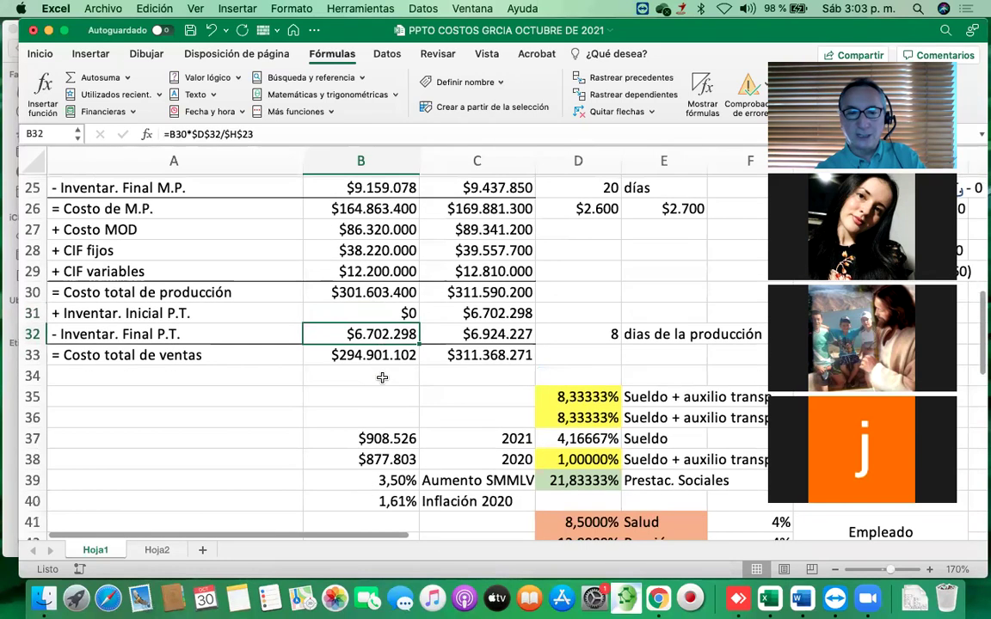
pyautogui.click(366, 292)
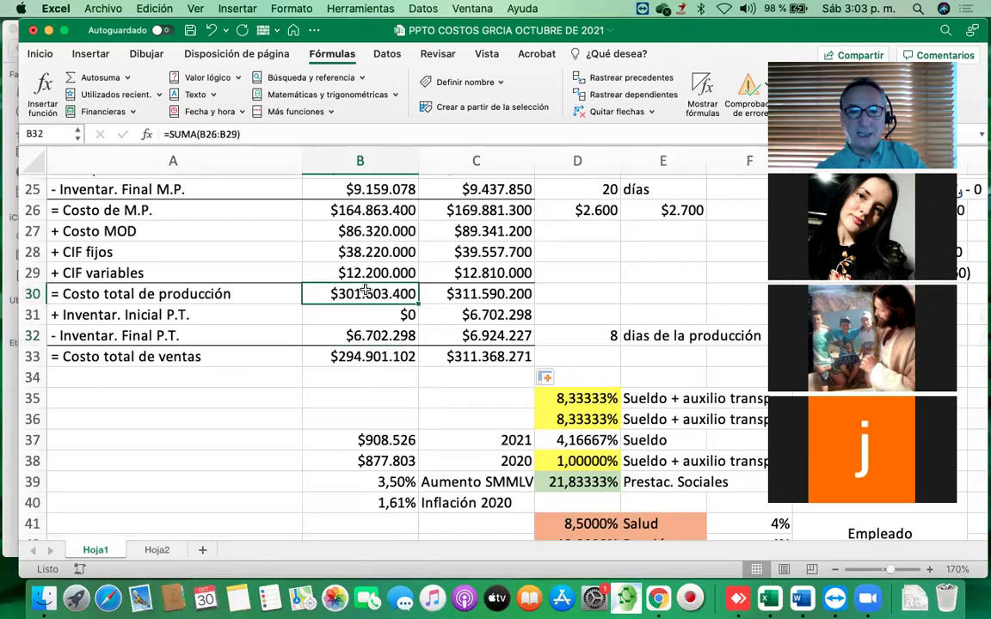
pyautogui.click(375, 338)
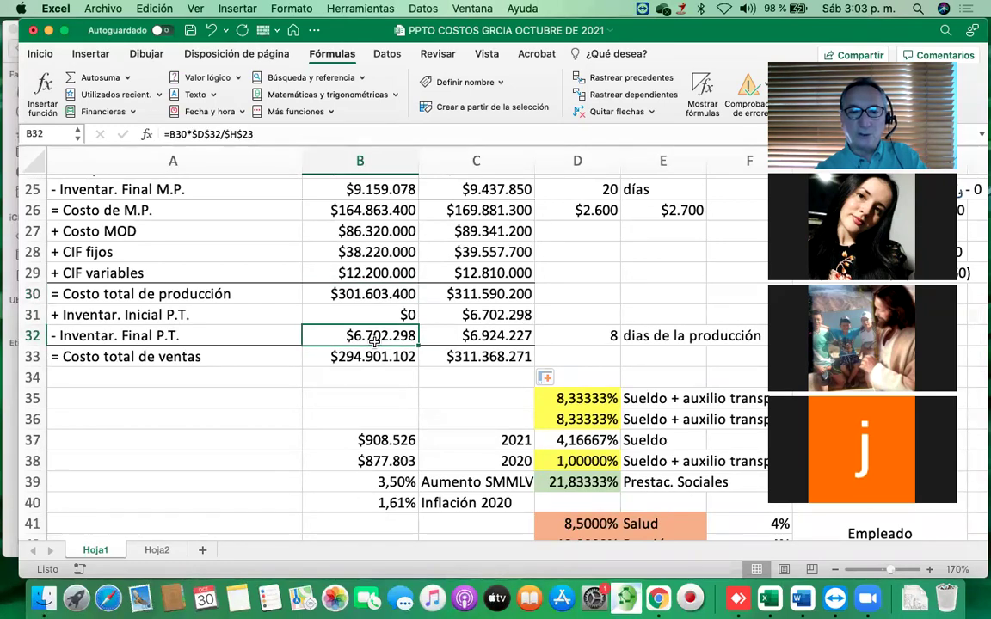
pyautogui.click(331, 356)
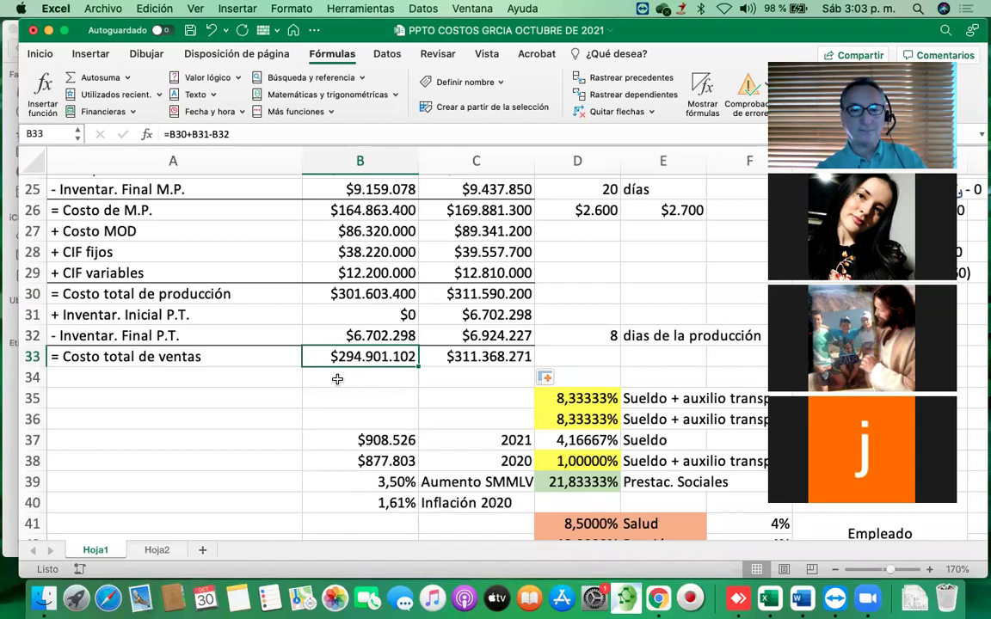
# Move the payroll-rates and inflation block B35:H53 so it starts at G35, accepting the separation of merged cells
pyautogui.scroll(1, 296, 394)
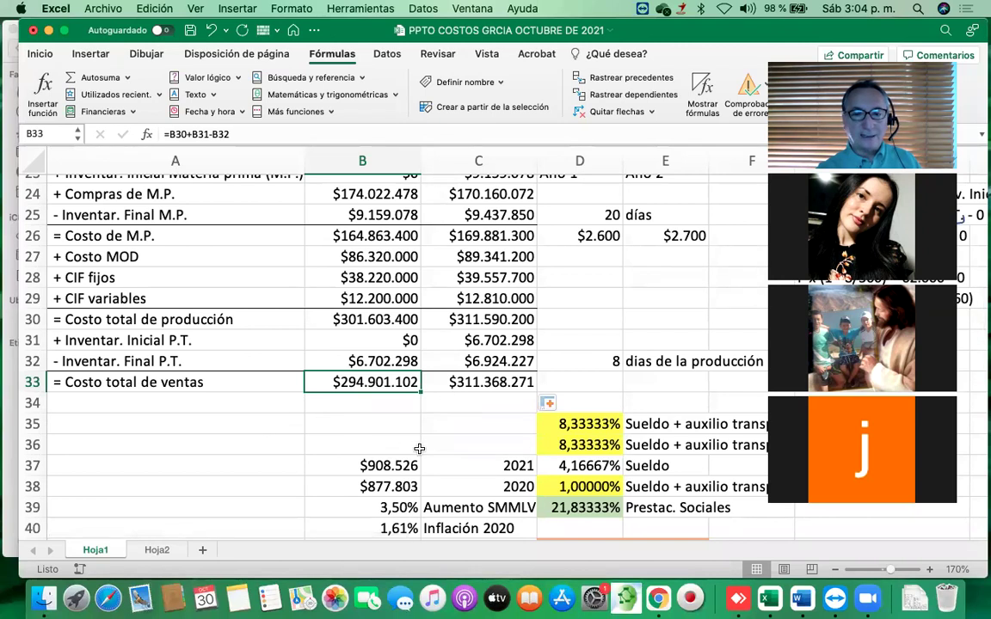
pyautogui.click(394, 425)
pyautogui.hotkey('shift', 'Right')
pyautogui.hotkey('shift', 'Right')
pyautogui.hotkey('shift', 'Right')
pyautogui.hotkey('shift', 'Right')
pyautogui.hotkey('shift', 'Right')
pyautogui.hotkey('shift', 'Right')
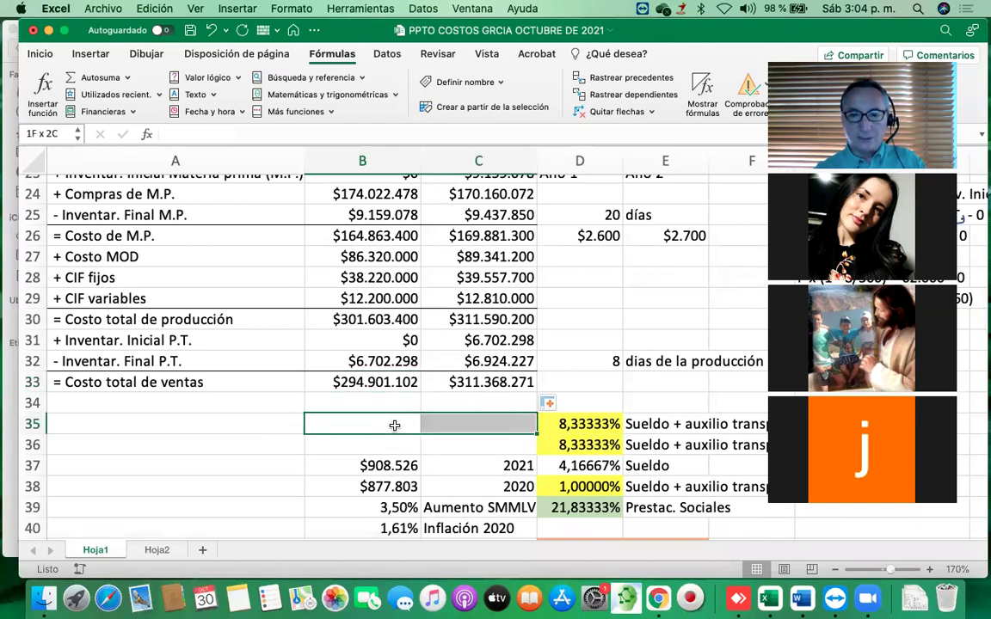
pyautogui.hotkey('shift', 'Down')
pyautogui.hotkey('shift', 'Down')
pyautogui.hotkey('shift', 'Down')
pyautogui.hotkey('shift', 'Down')
pyautogui.hotkey('shift', 'Down')
pyautogui.hotkey('shift', 'Down')
pyautogui.hotkey('shift', 'Down')
pyautogui.hotkey('shift', 'Down')
pyautogui.hotkey('shift', 'Down')
pyautogui.hotkey('shift', 'Down')
pyautogui.hotkey('shift', 'Down')
pyautogui.hotkey('shift', 'Down')
pyautogui.hotkey('shift', 'Down')
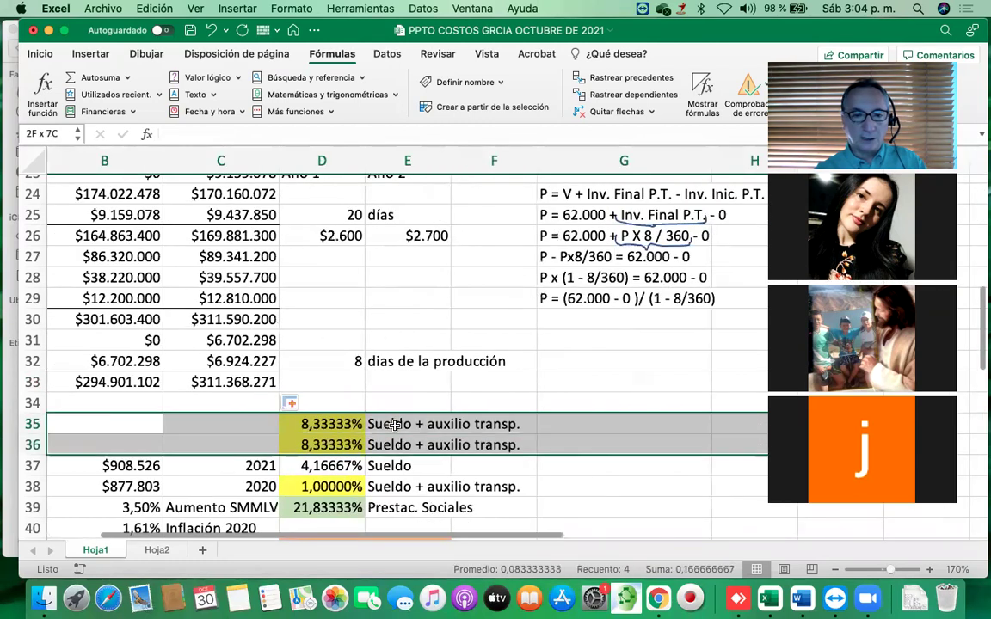
pyautogui.hotkey('shift', 'Down')
pyautogui.hotkey('shift', 'Down')
pyautogui.hotkey('shift', 'Down')
pyautogui.hotkey('shift', 'Down')
pyautogui.hotkey('shift', 'Down')
pyautogui.hotkey('shift', 'Down')
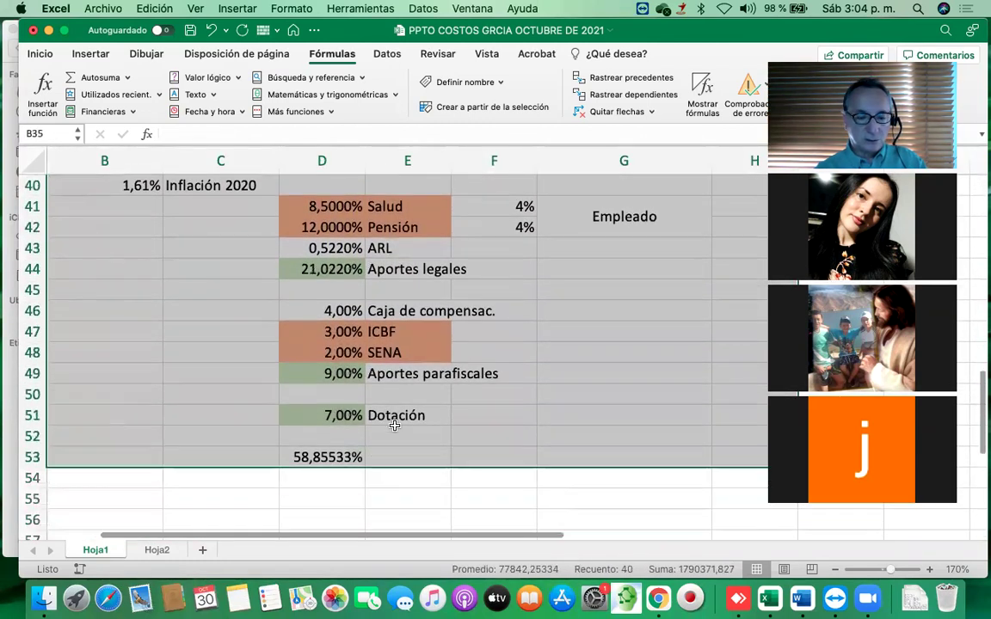
pyautogui.press('super+c')
pyautogui.scroll(5, 396, 425)
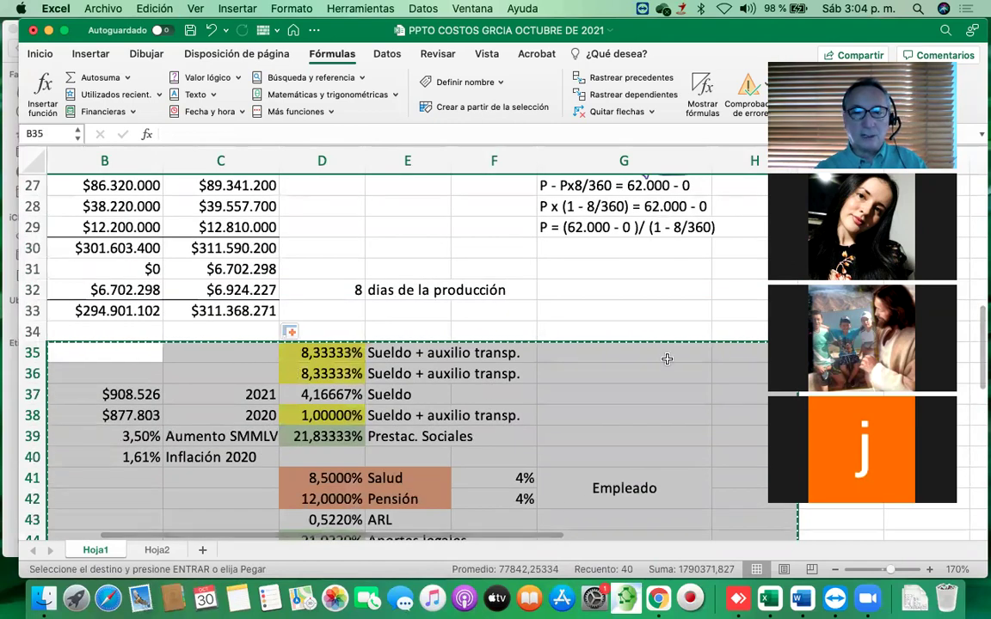
pyautogui.click(636, 347)
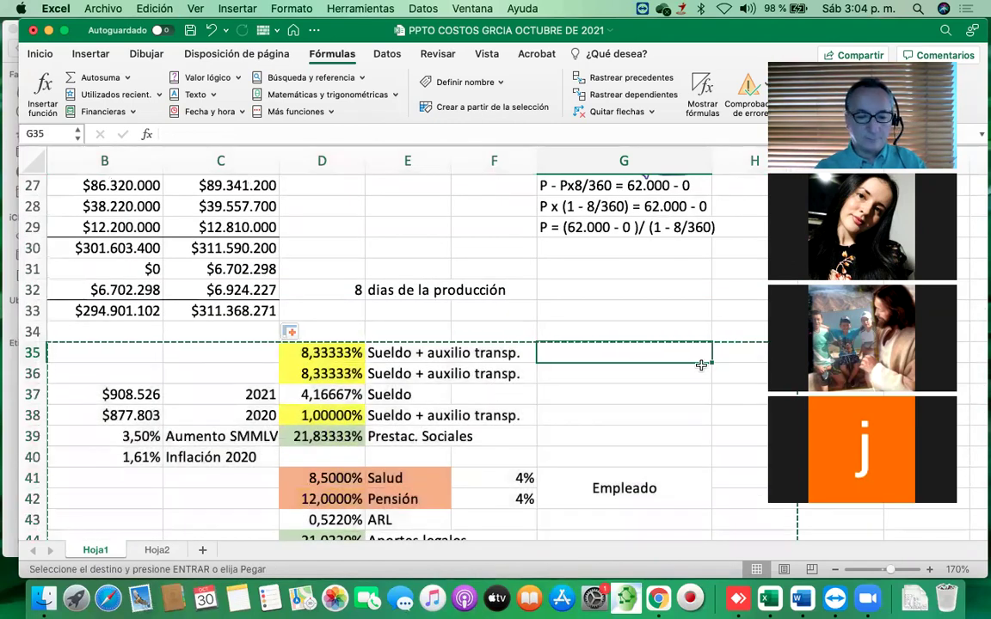
pyautogui.press('super+v')
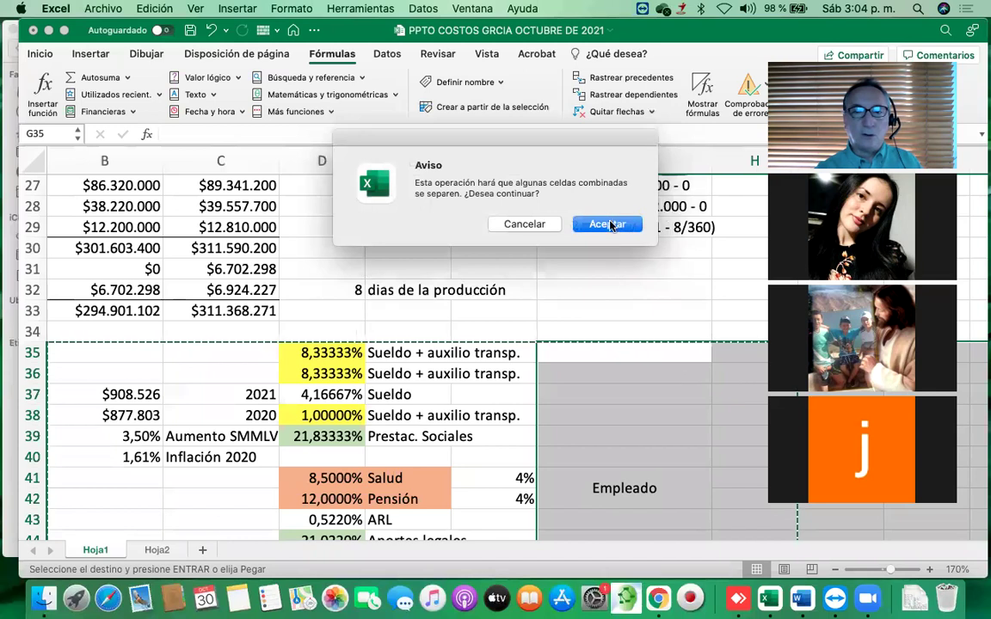
pyautogui.click(607, 224)
pyautogui.scroll(-2, 606, 416)
pyautogui.hscroll(5, 606, 416)
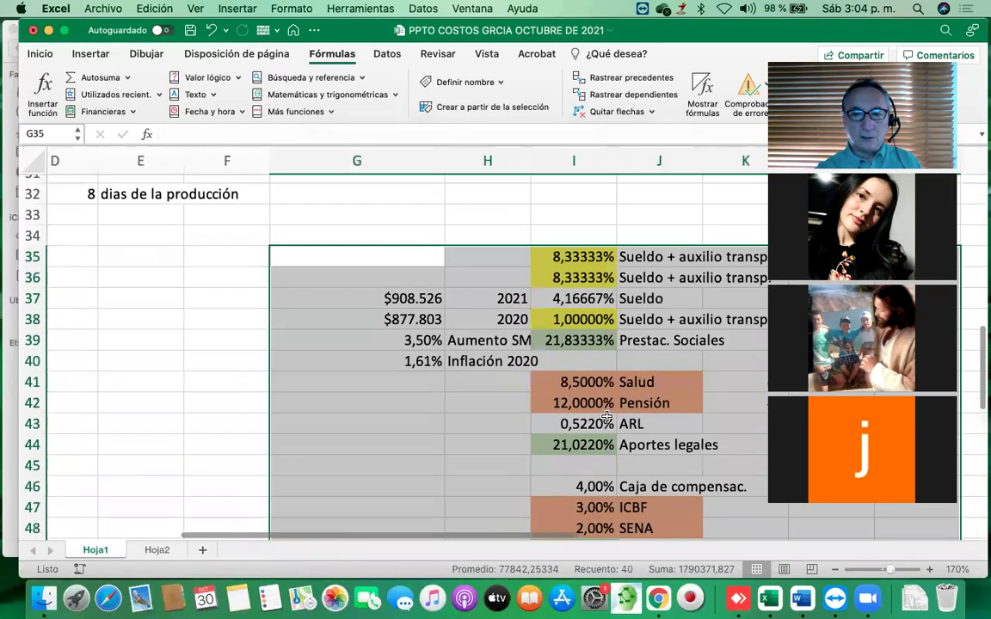
pyautogui.scroll(5, 606, 416)
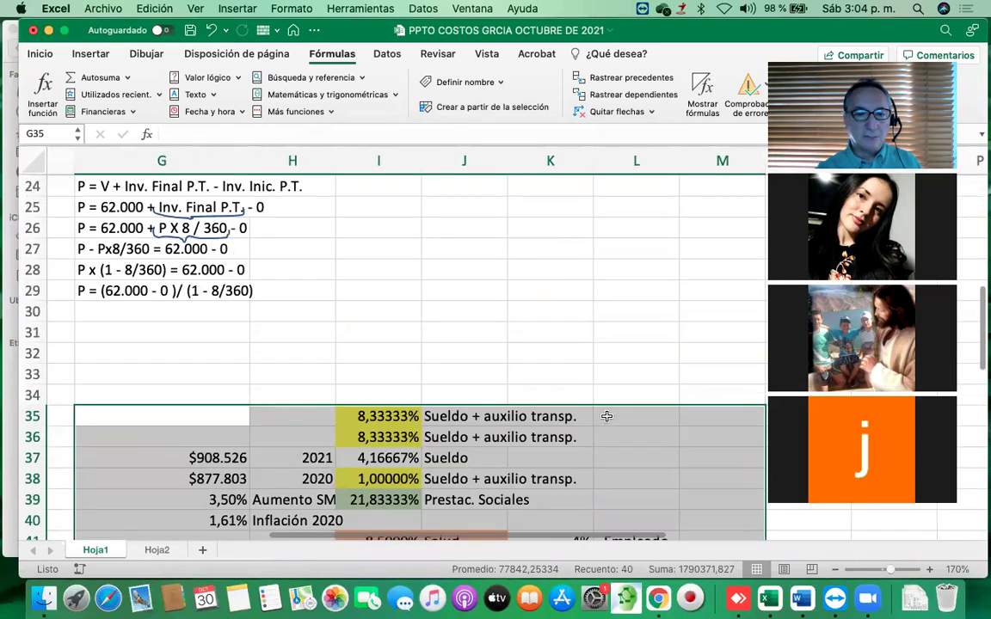
pyautogui.hscroll(-6, 606, 416)
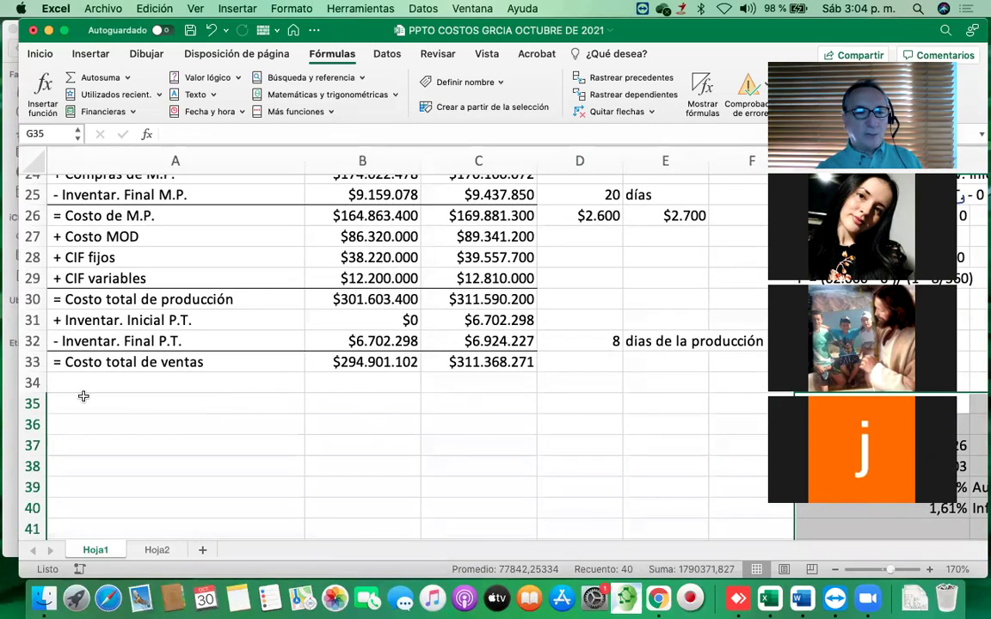
# Shrink blank rows 34 and 22 into thin separators around the cost of sales section
pyautogui.moveTo(45, 393); pyautogui.dragTo(40, 377)
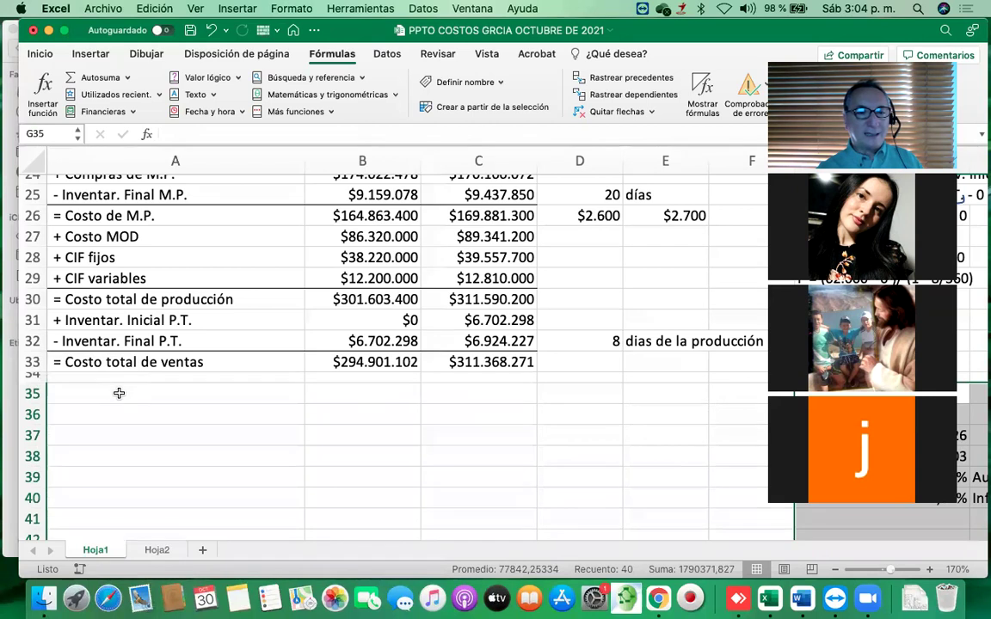
pyautogui.click(120, 393)
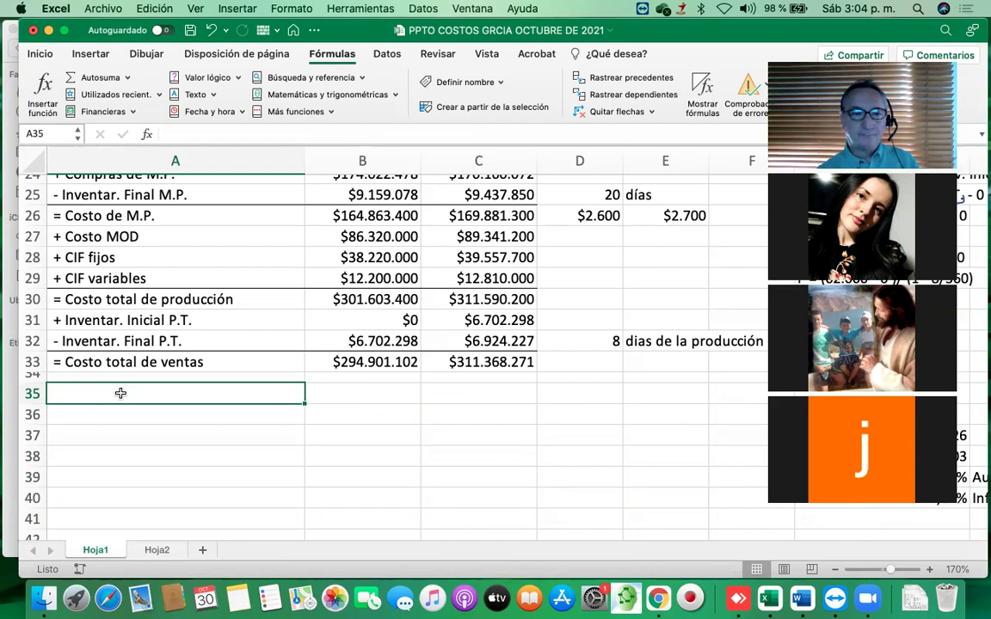
pyautogui.scroll(4, 120, 393)
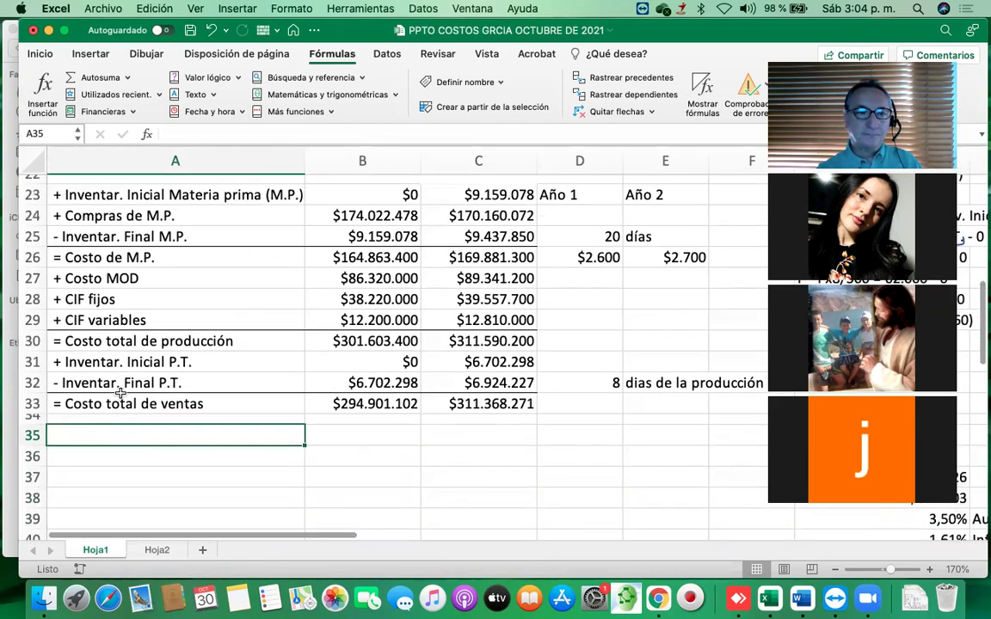
pyautogui.hscroll(-1, 121, 392)
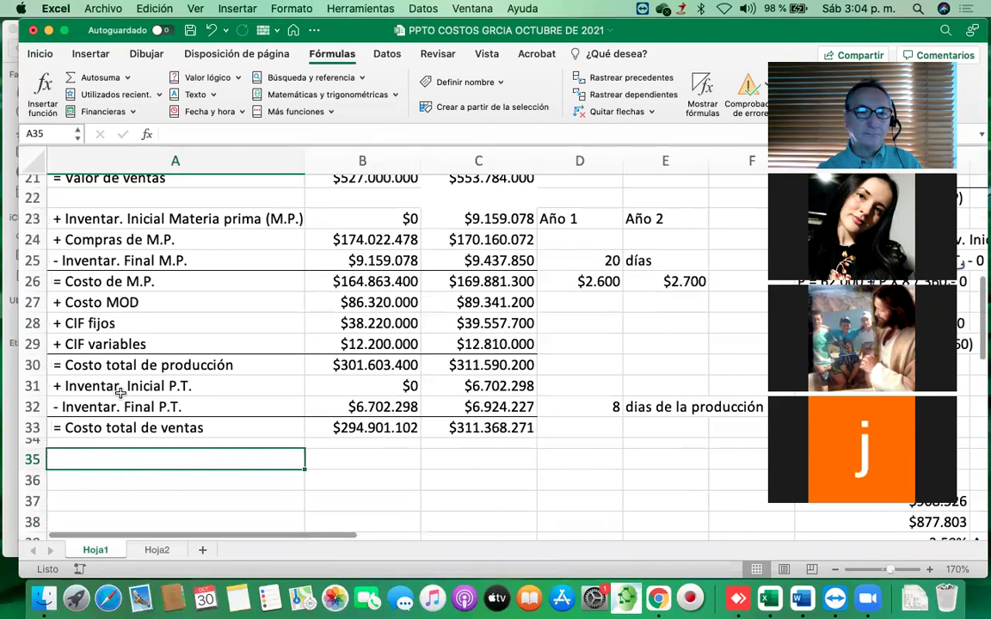
pyautogui.moveTo(34, 209)
pyautogui.mouseDown()
pyautogui.moveTo(37, 263)
pyautogui.moveTo(37, 192)
pyautogui.mouseUp()
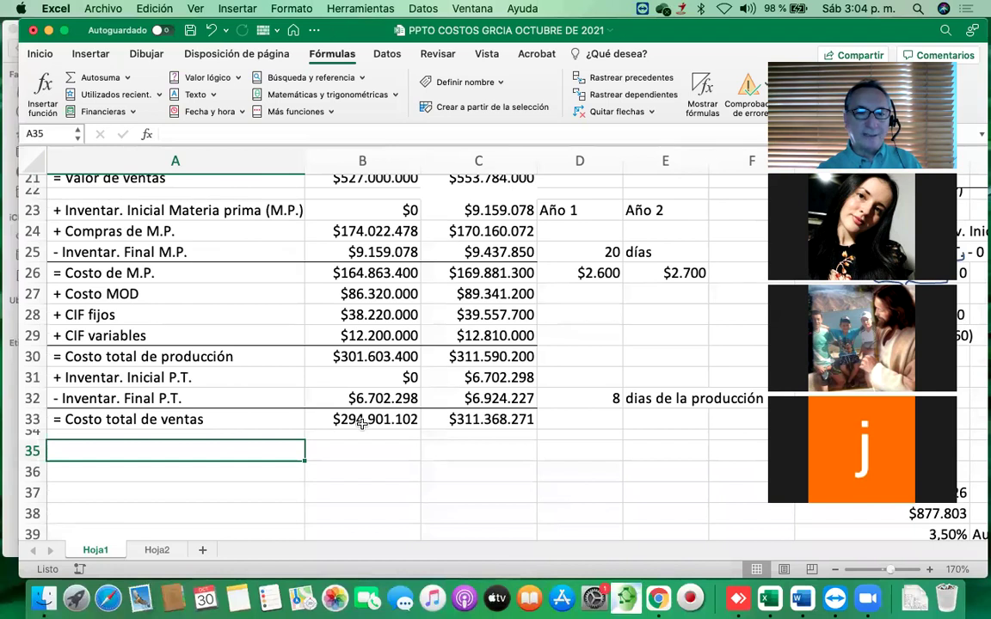
# Label A35 as Utilidad Bruta
pyautogui.scroll(1, 361, 423)
pyautogui.click(345, 191)
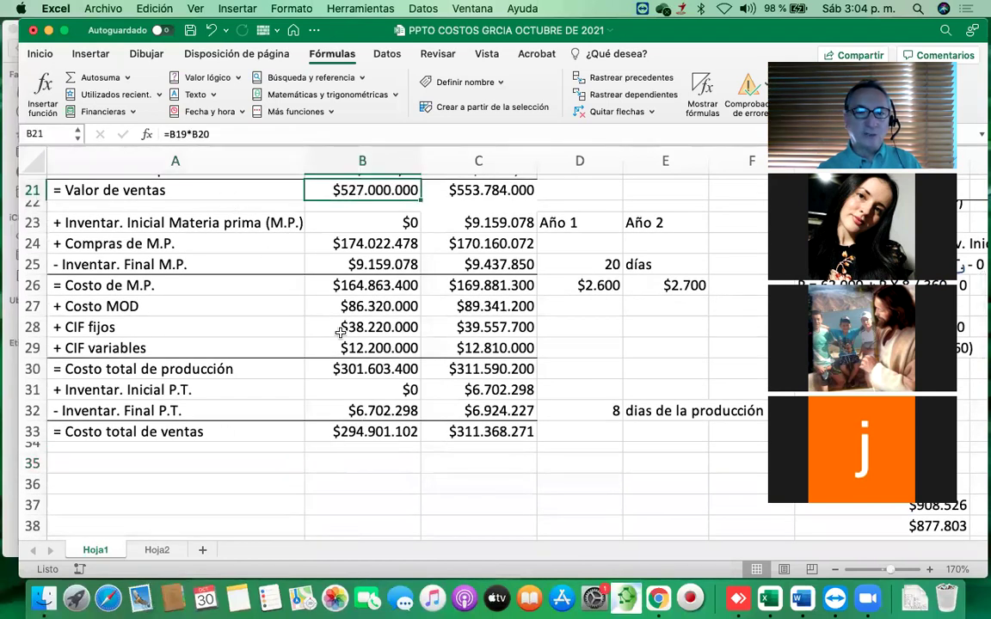
pyautogui.click(195, 466)
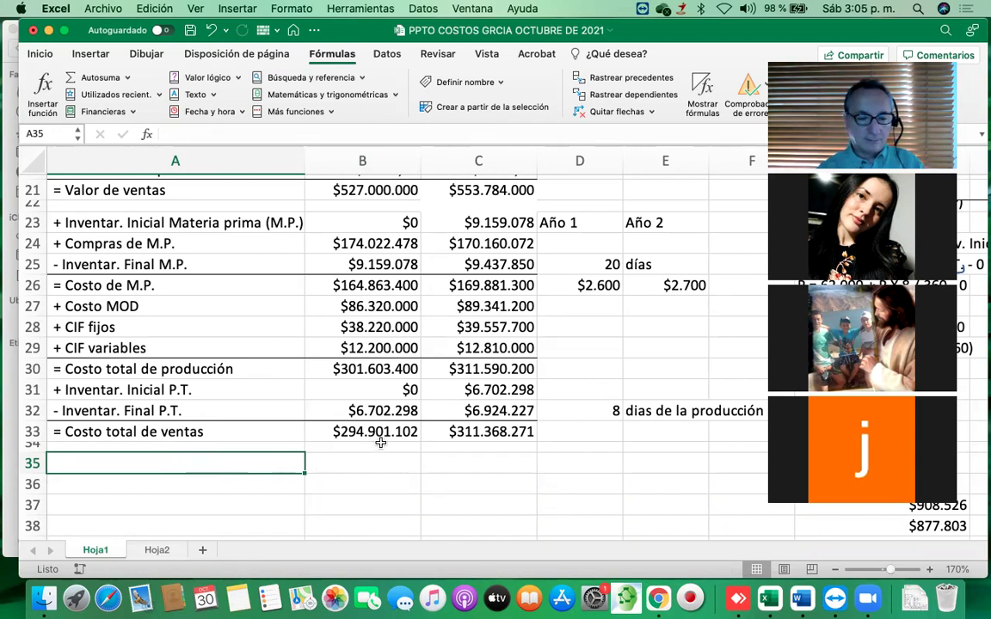
pyautogui.write('Util')
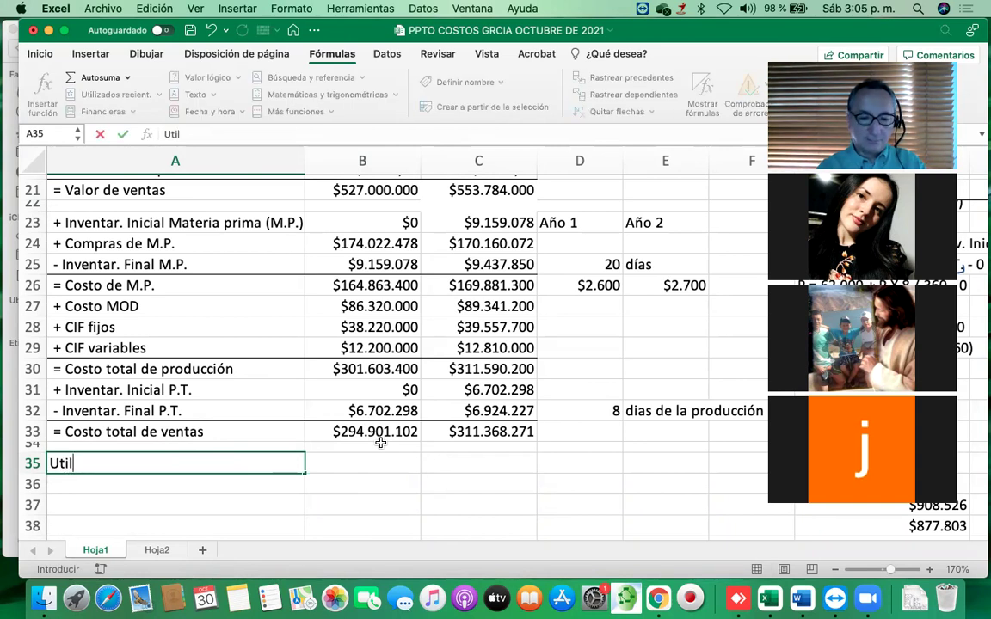
pyautogui.write('idad Bruta')
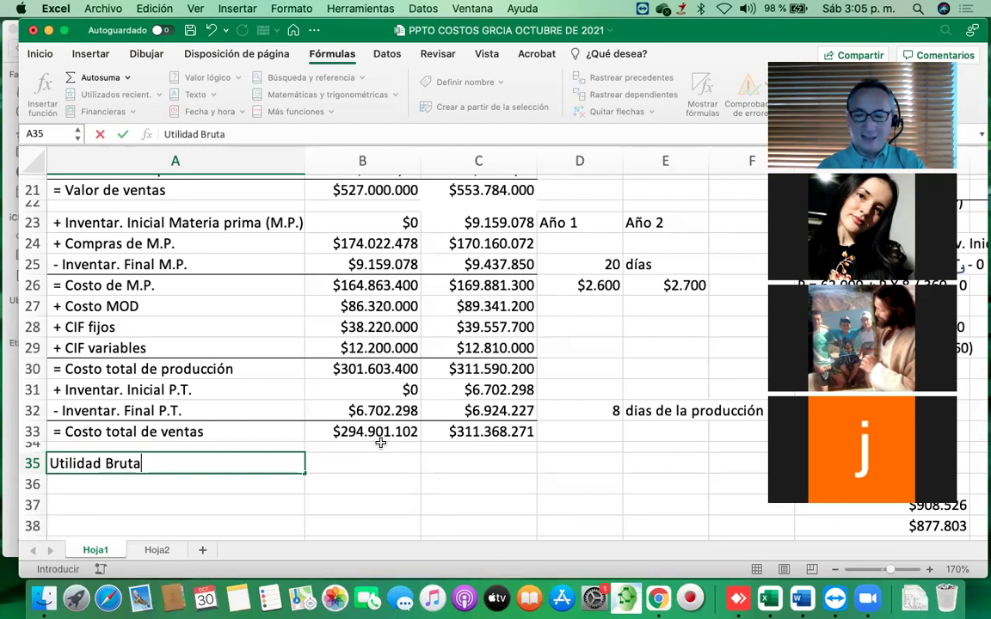
pyautogui.press('Return')
# Enter =B21-B33 in B35 as the Año 1 gross profit and copy it to C35 for Año 2
pyautogui.press('Up')
pyautogui.press('Right')
pyautogui.press('Left')
pyautogui.press('Right')
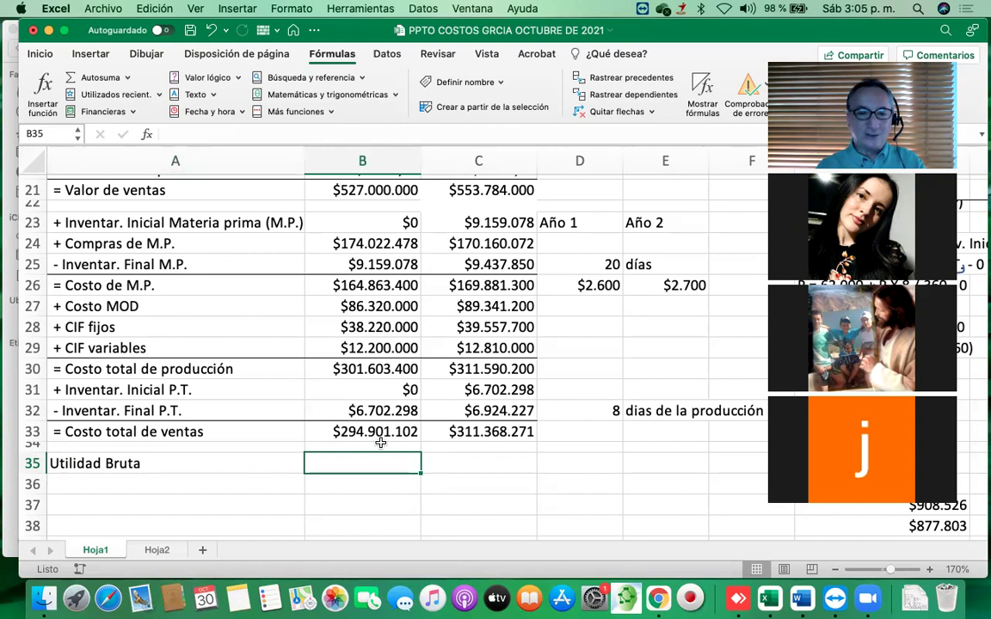
pyautogui.write('=')
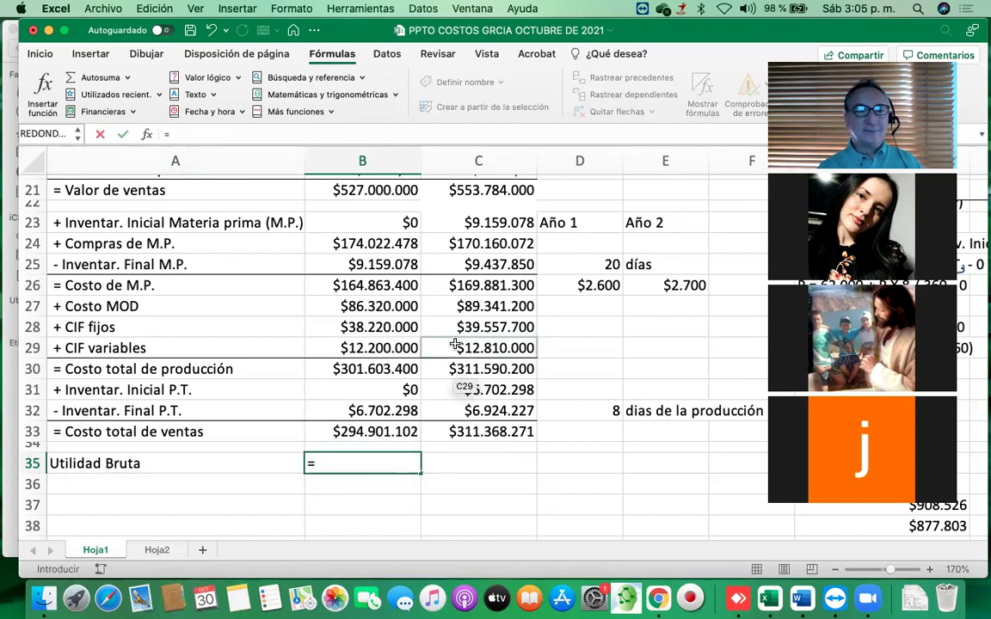
pyautogui.click(378, 191)
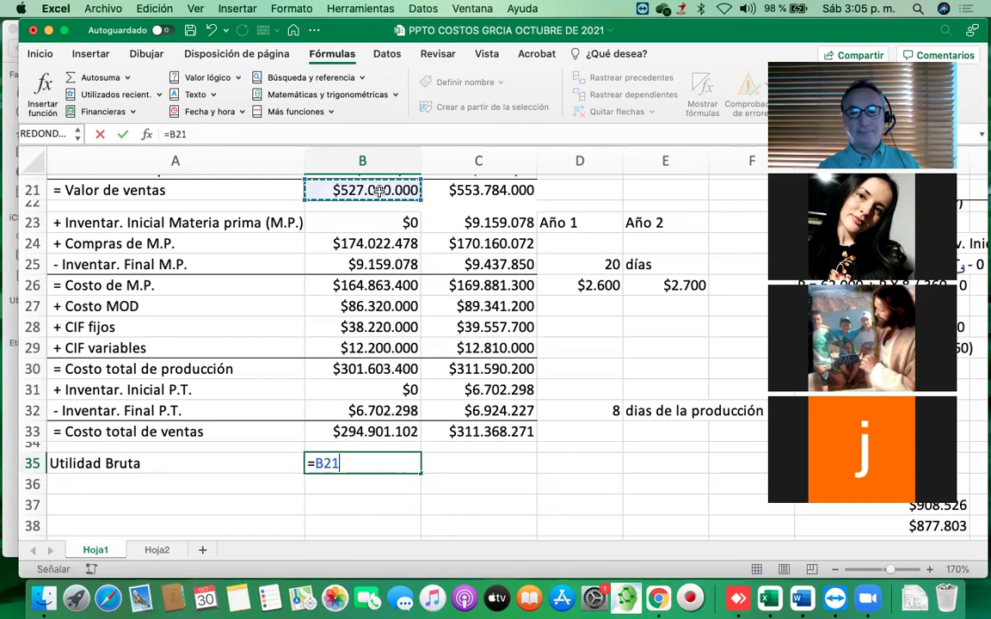
pyautogui.write('-')
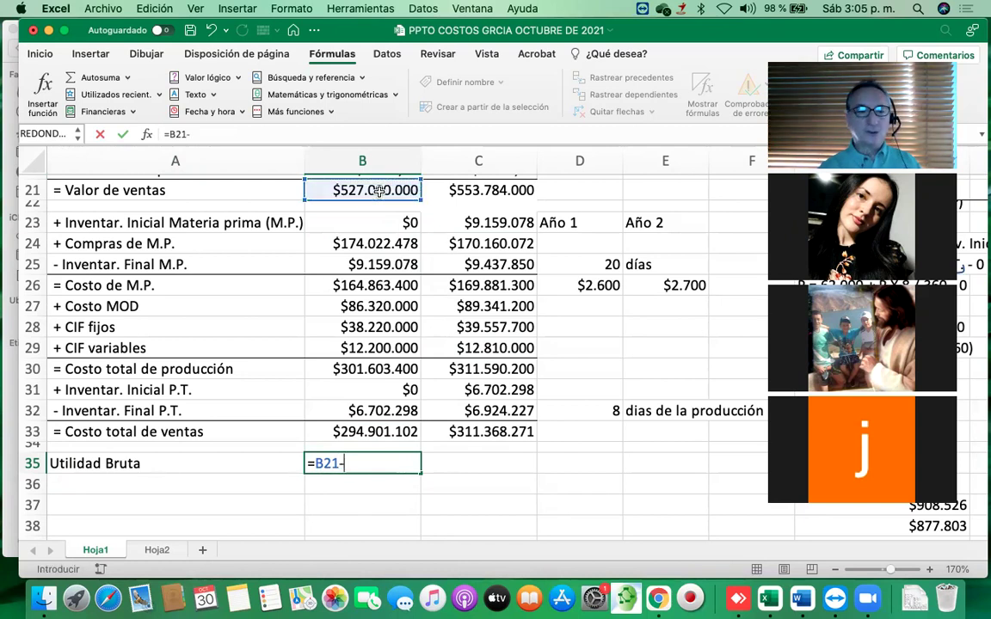
pyautogui.click(375, 436)
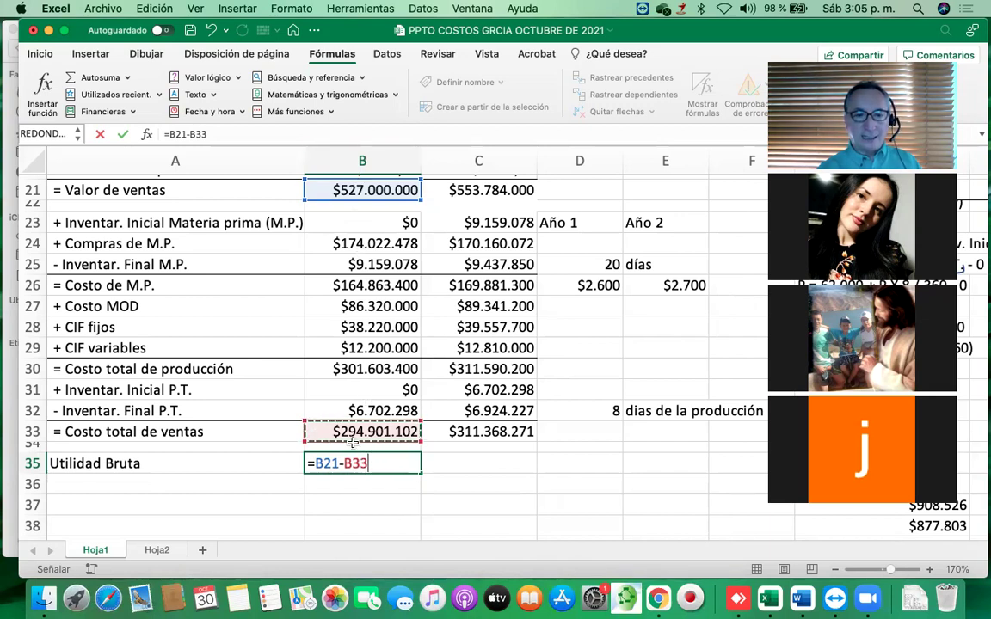
pyautogui.press('Return')
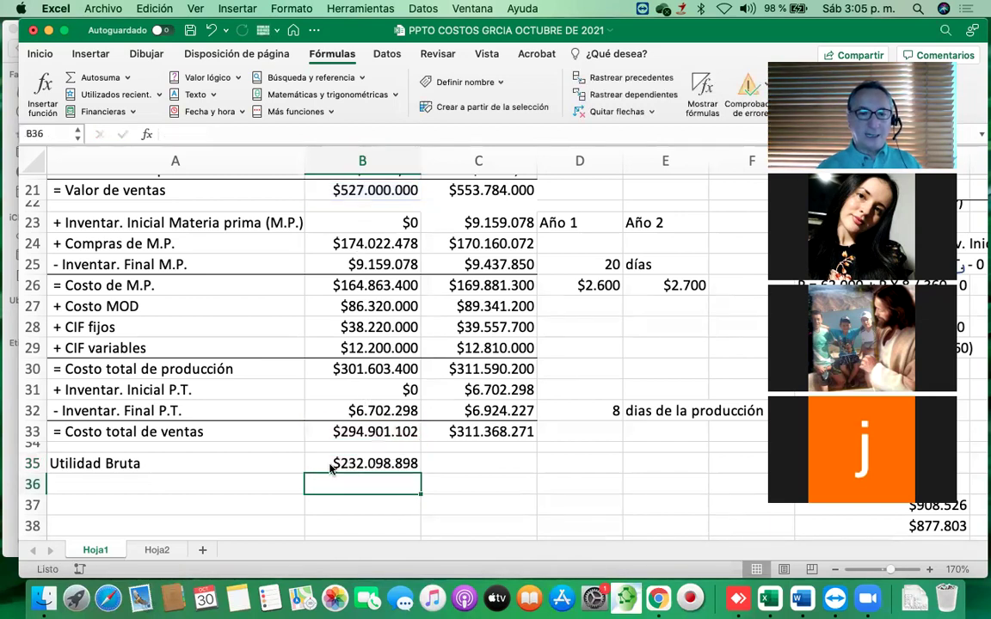
pyautogui.click(415, 463)
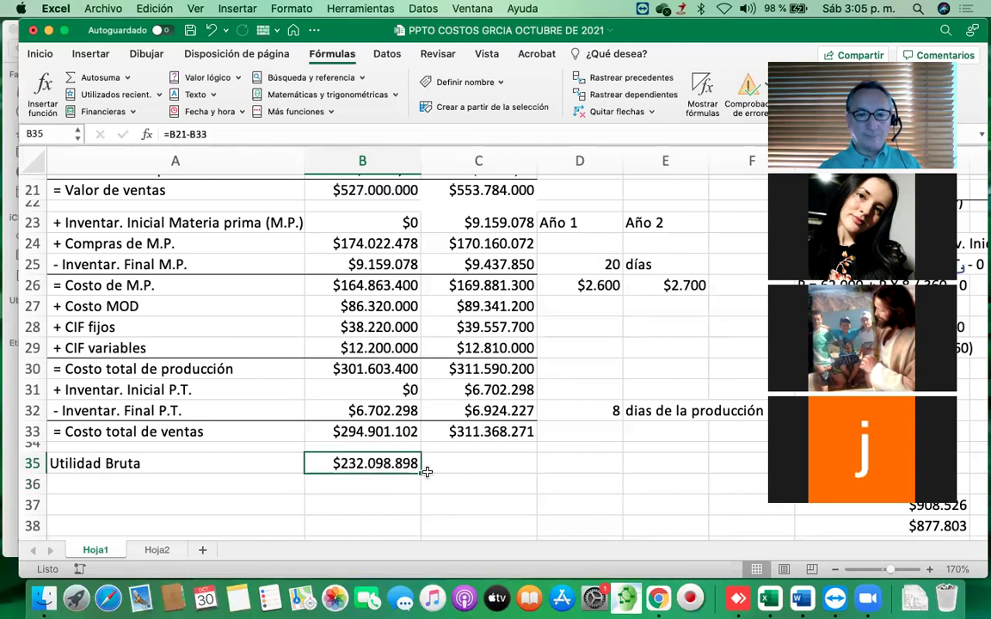
pyautogui.moveTo(421, 473); pyautogui.dragTo(478, 473)
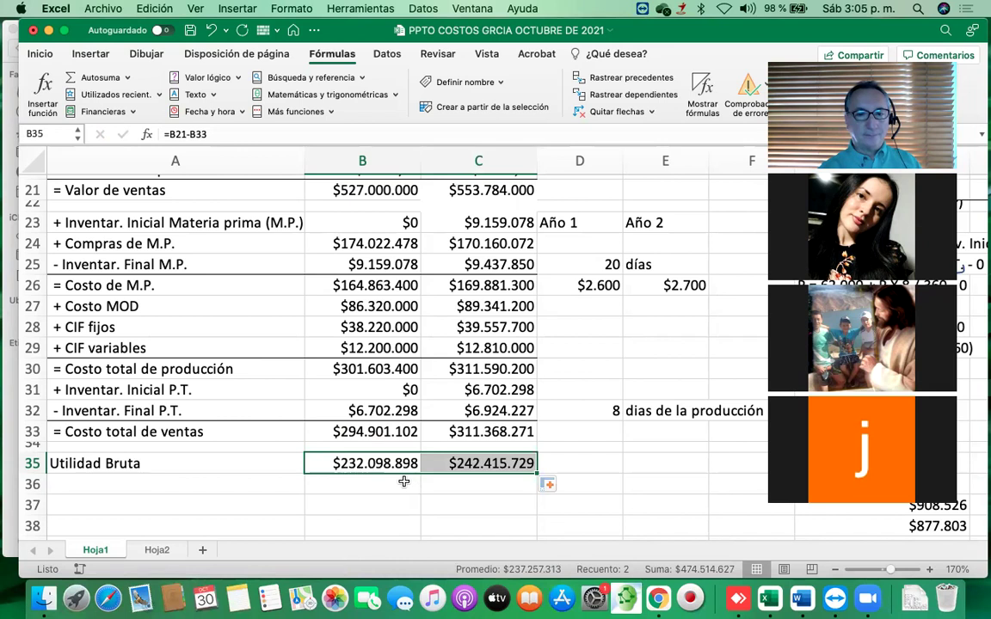
# Label A36, beneath the gross profit row, as Margen bruto de utilidad
pyautogui.click(344, 188)
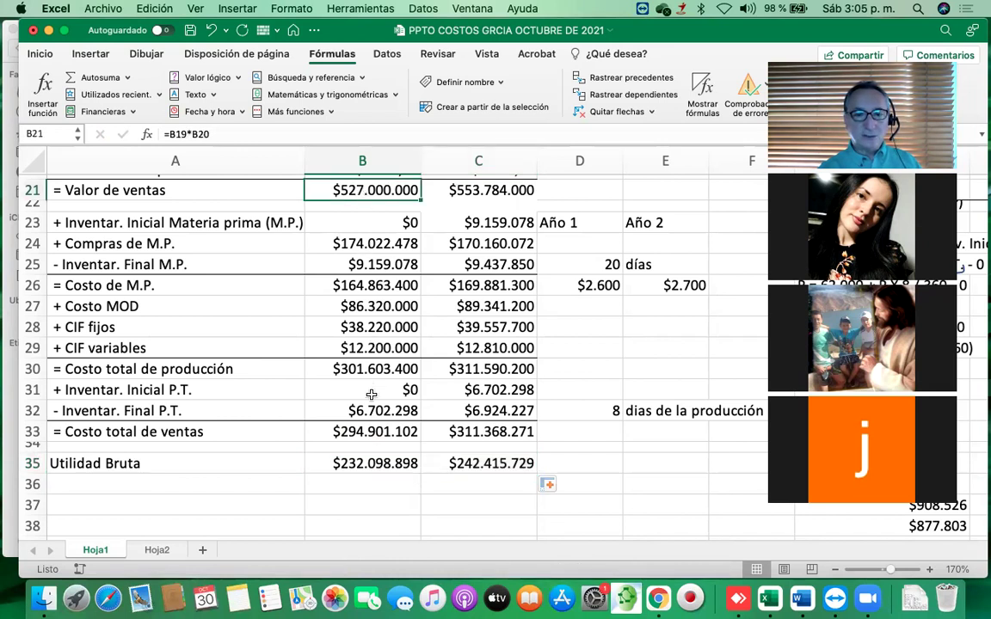
pyautogui.click(357, 462)
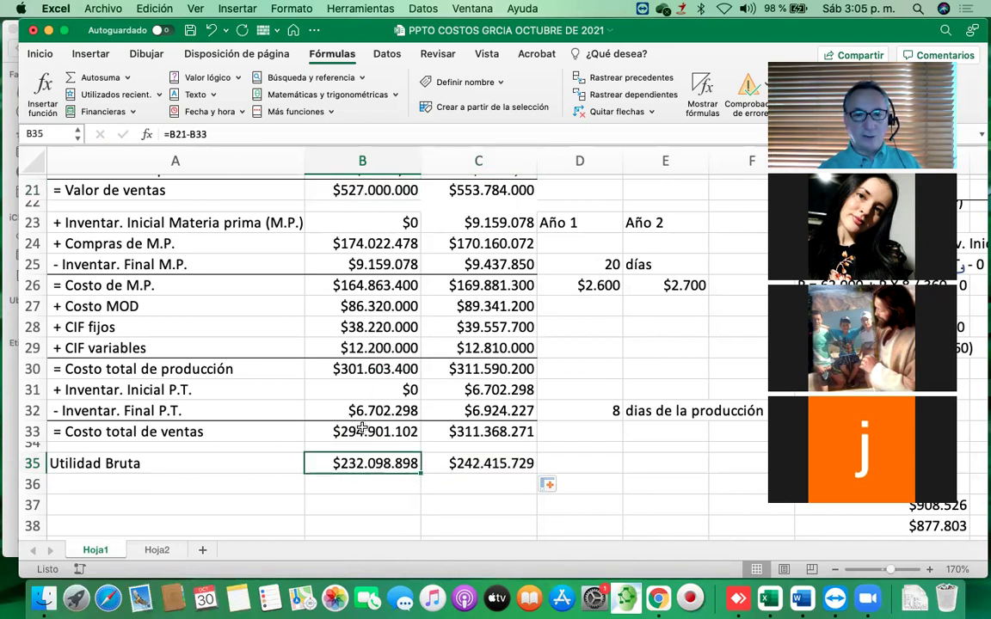
pyautogui.click(195, 486)
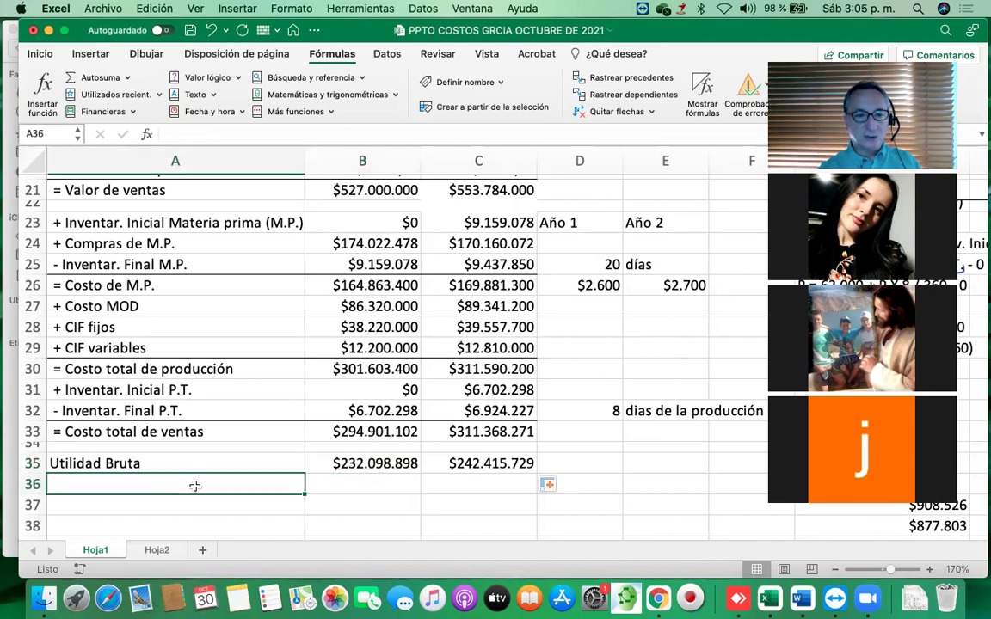
pyautogui.write('Mer')
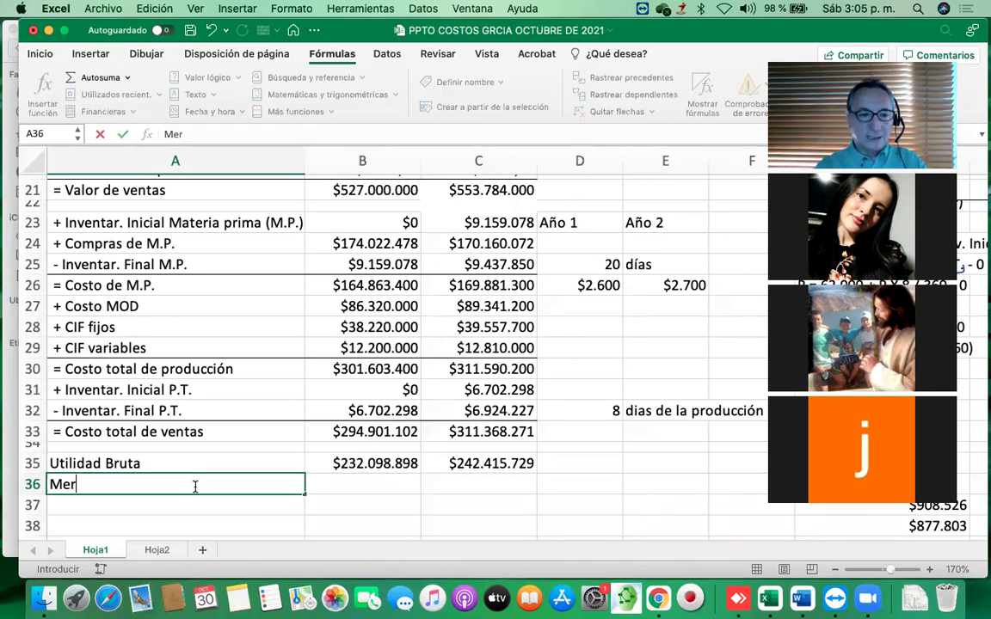
pyautogui.press('BackSpace')
pyautogui.press('BackSpace')
pyautogui.write('arg')
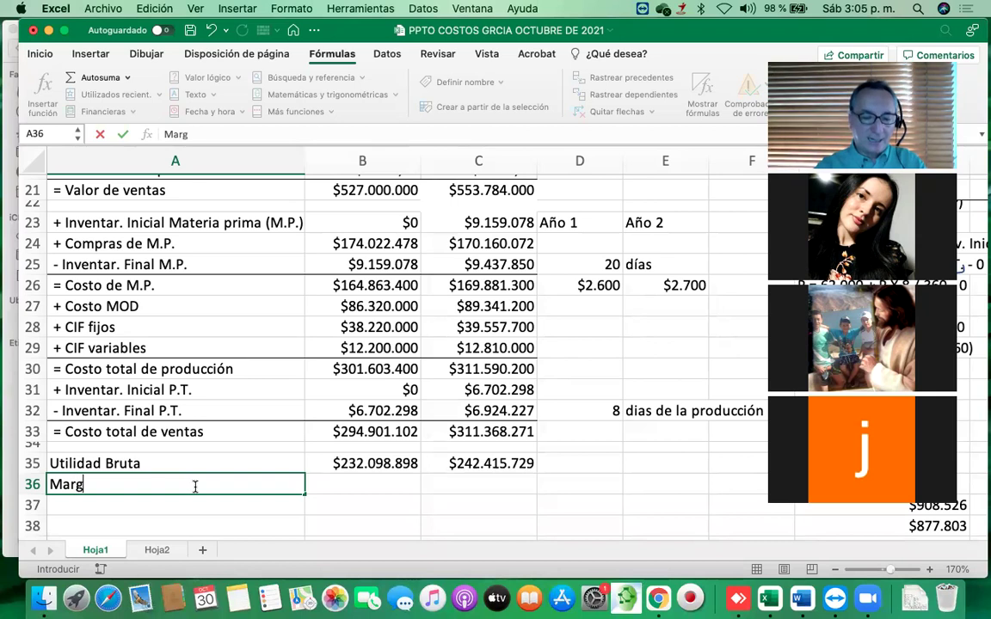
pyautogui.write('en brut')
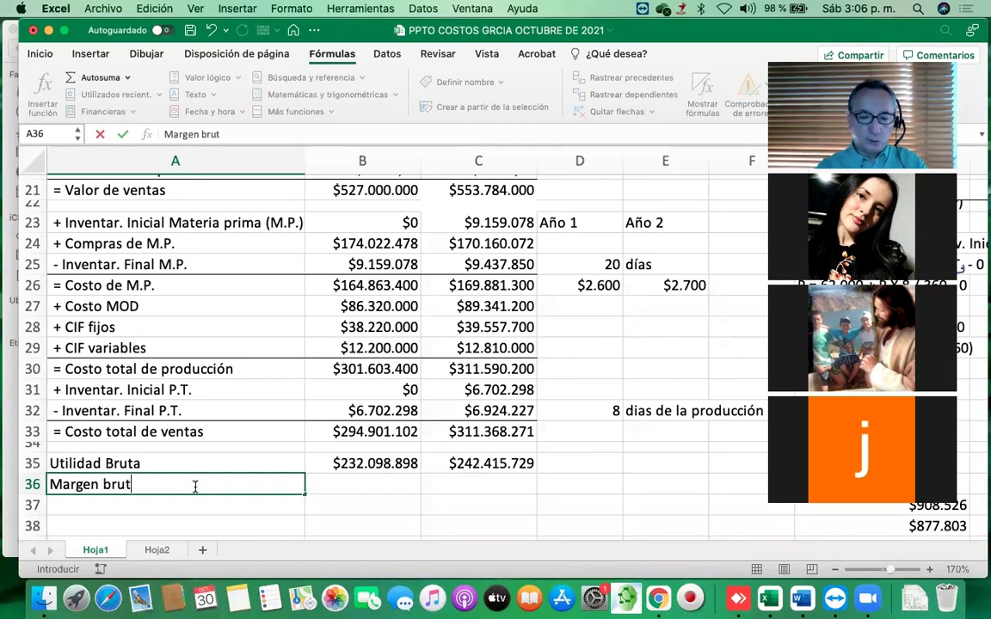
pyautogui.write('o de utilidad')
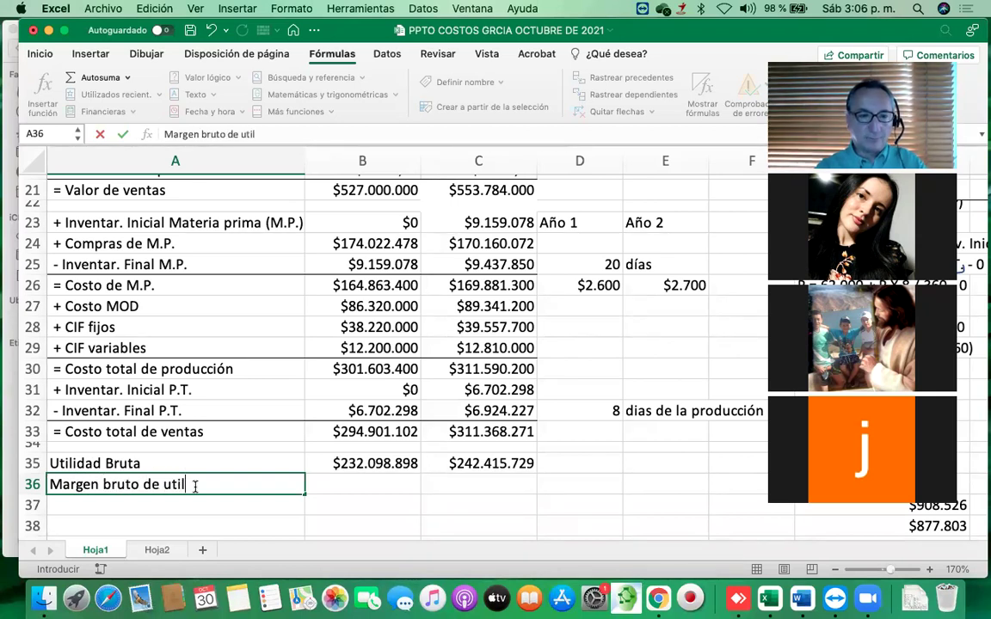
pyautogui.press('Return')
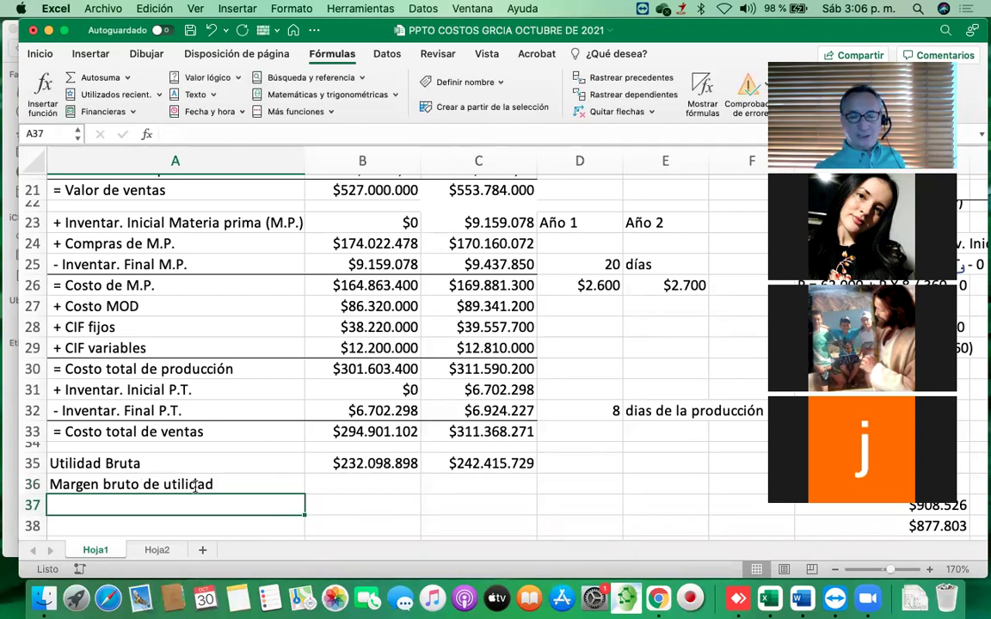
# Enter =B35/B21 in B36 as the Año 1 gross profit margin
pyautogui.press('Up')
pyautogui.press('Right')
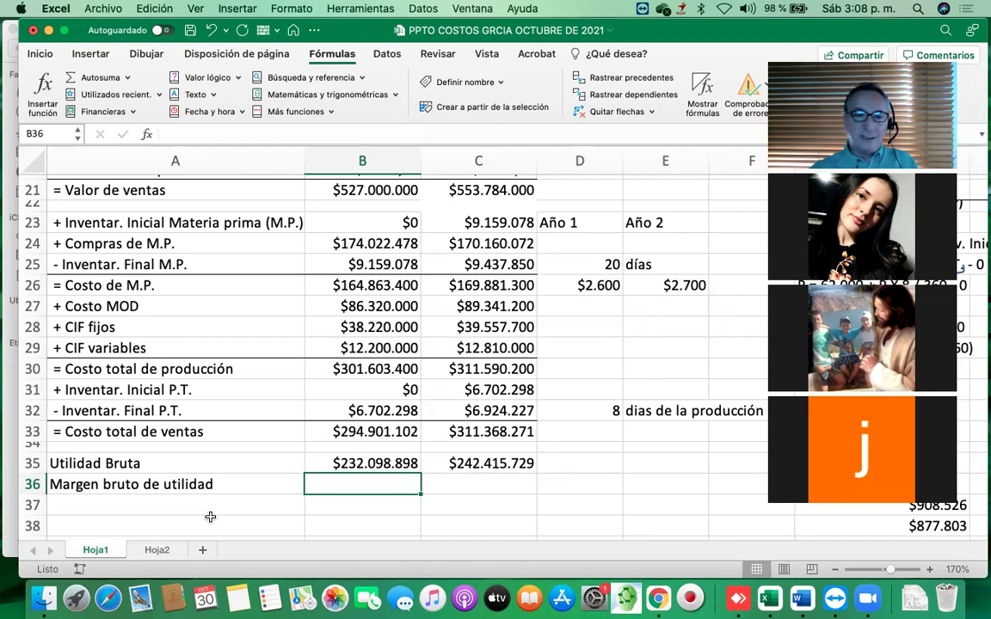
pyautogui.write('=')
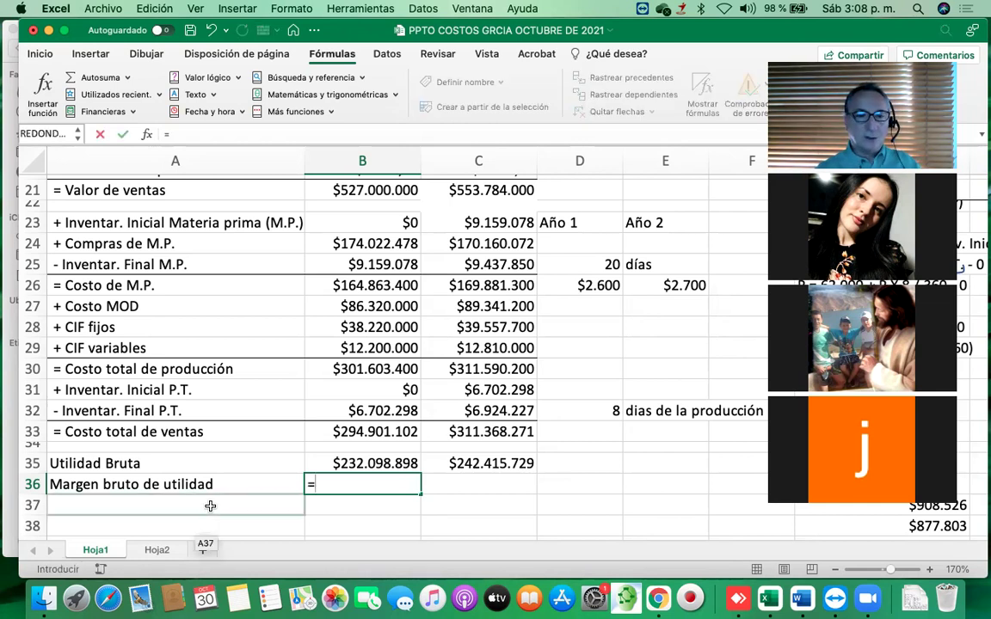
pyautogui.click(347, 462)
pyautogui.write('/')
pyautogui.click(337, 190)
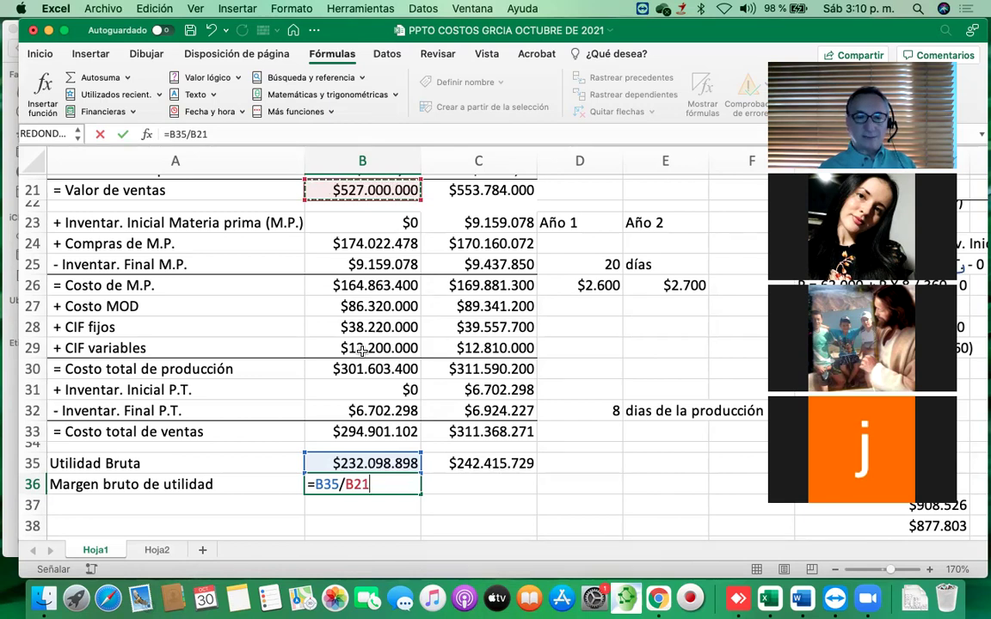
pyautogui.press('Return')
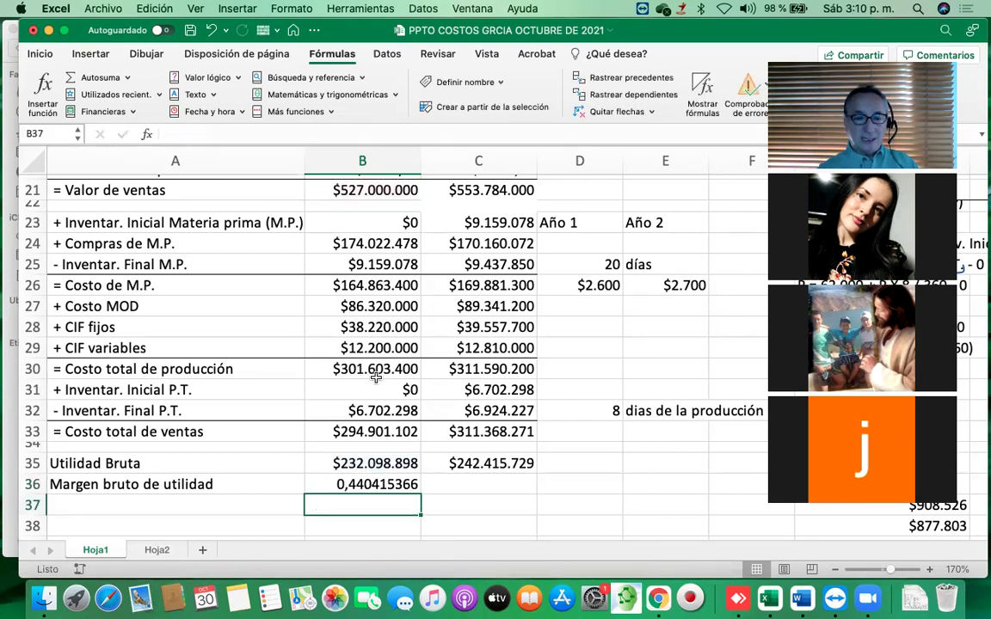
# Format the B36 margin as a percentage with two decimals and copy it to C36 for Año 2
pyautogui.click(373, 482)
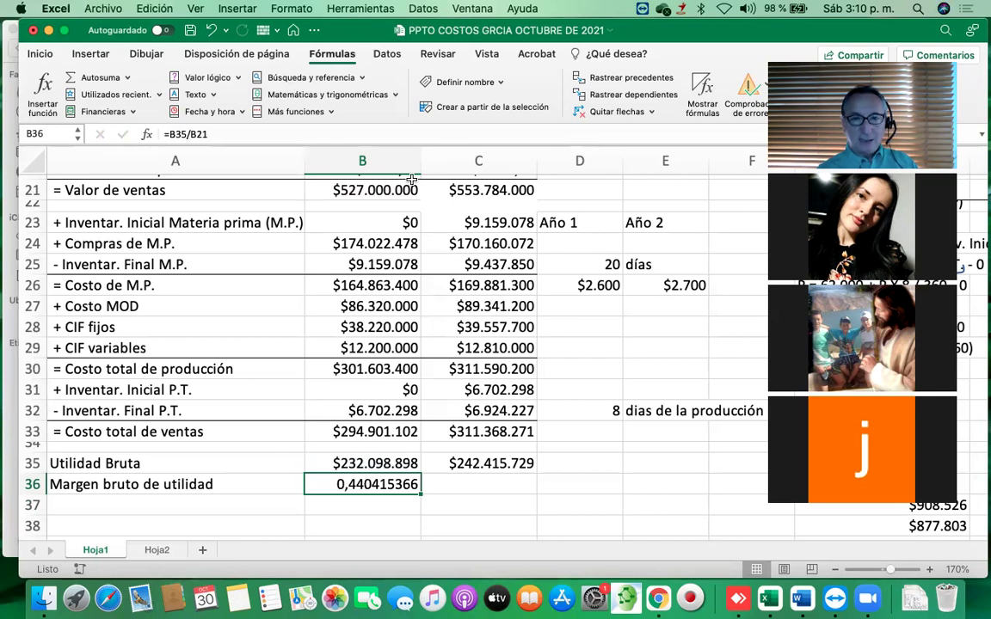
pyautogui.click(92, 55)
pyautogui.click(39, 54)
pyautogui.click(455, 110)
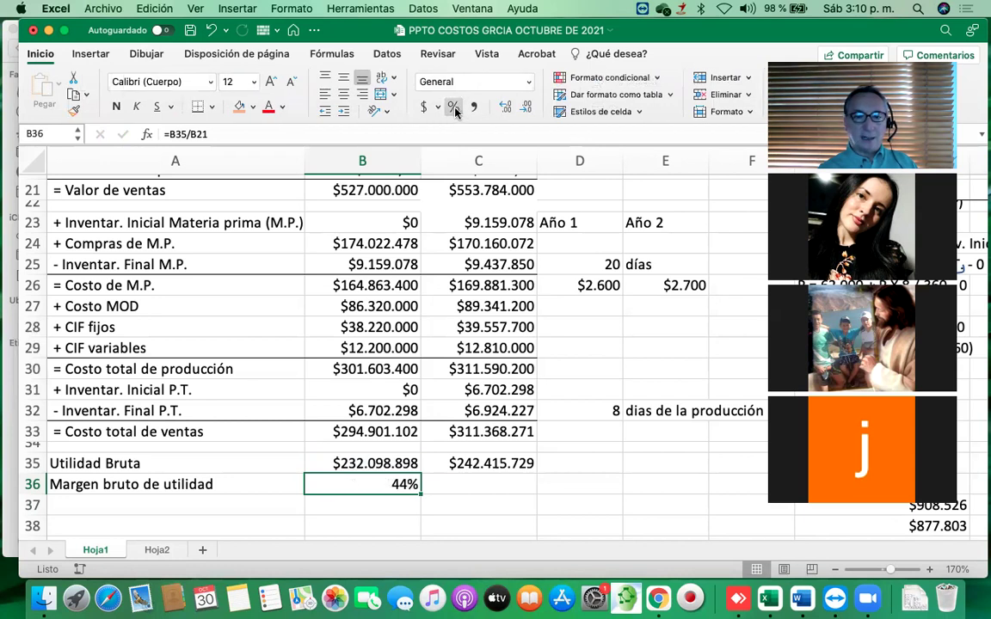
pyautogui.click(505, 109)
pyautogui.click(506, 110)
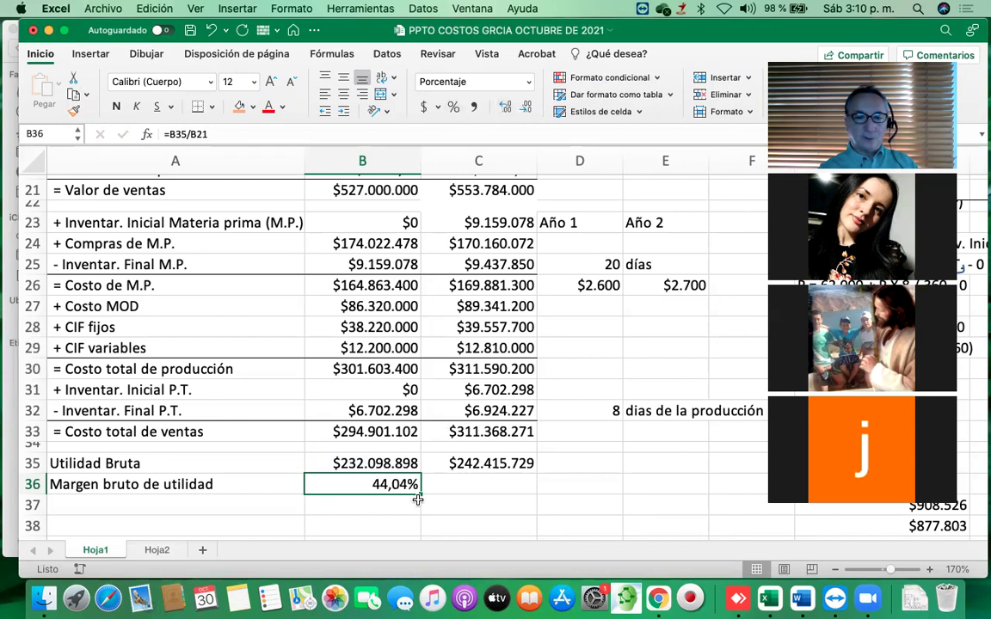
pyautogui.moveTo(420, 495); pyautogui.dragTo(484, 499)
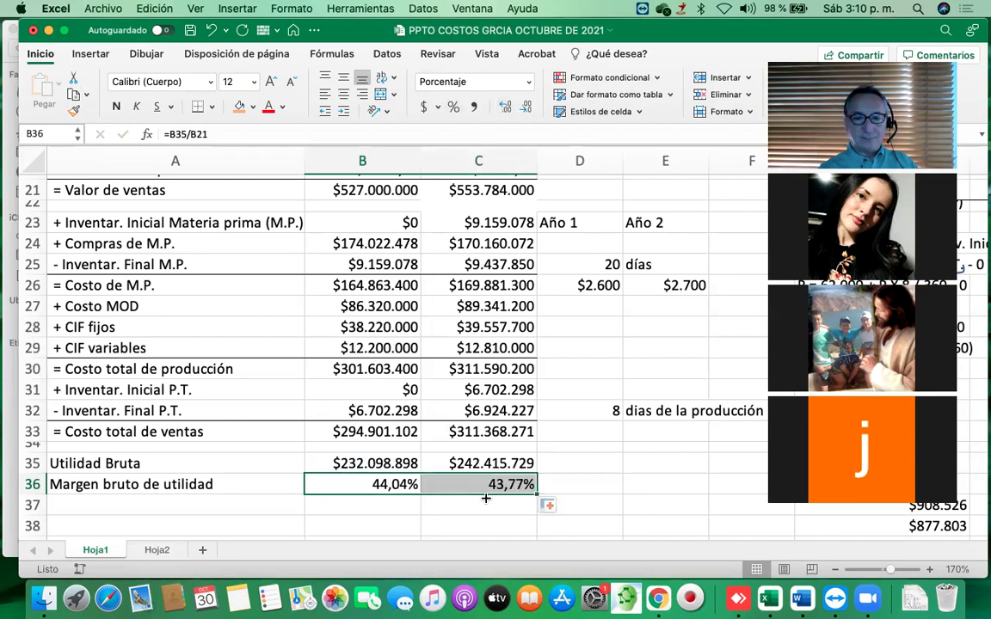
# Compare the gross profit margins of both years with their Utilidad Bruta and Valor de ventas figures
pyautogui.click(398, 484)
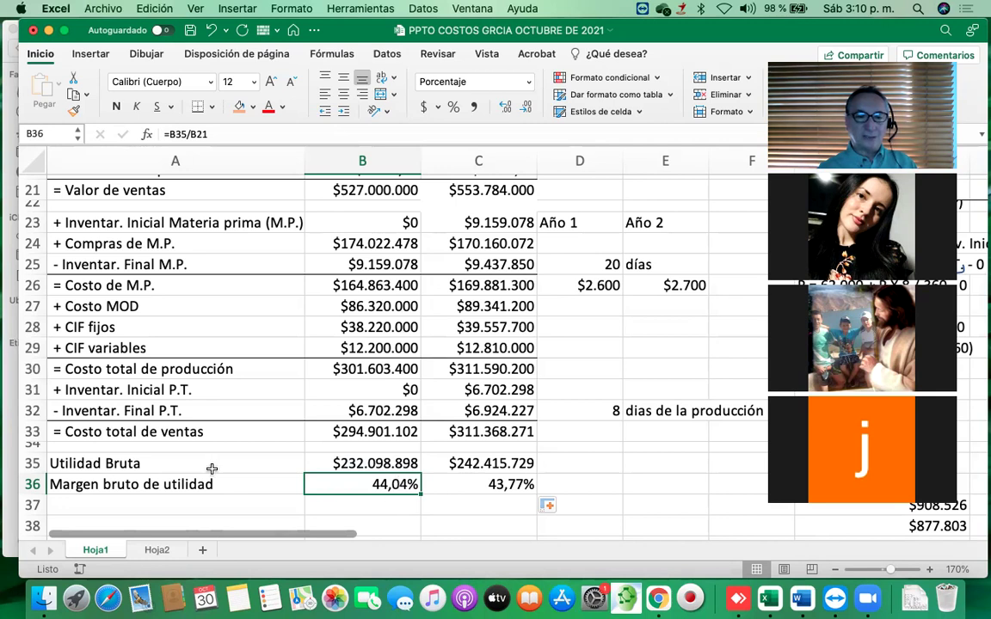
pyautogui.click(157, 464)
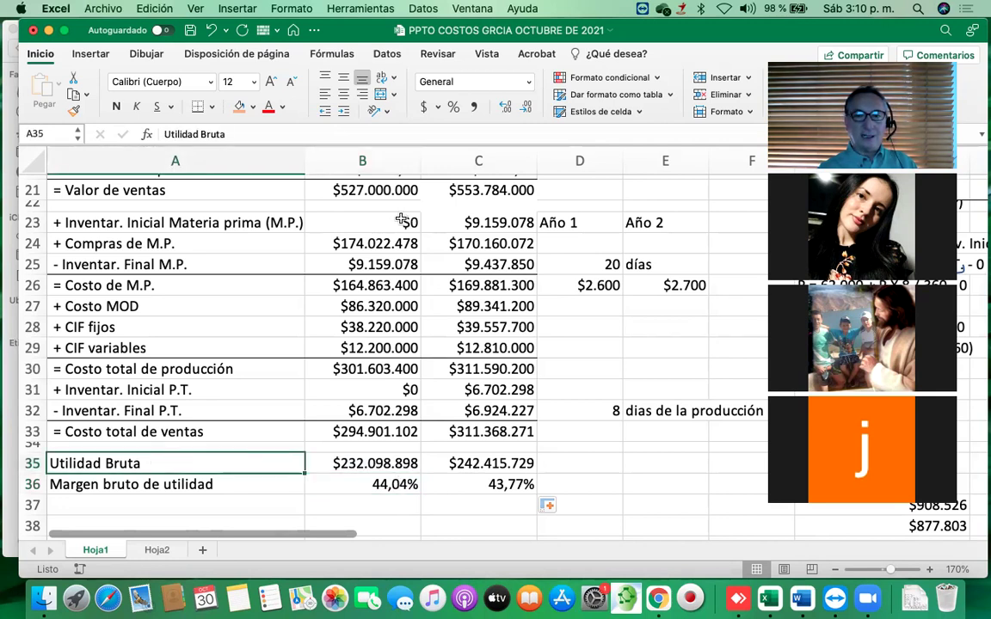
pyautogui.click(492, 487)
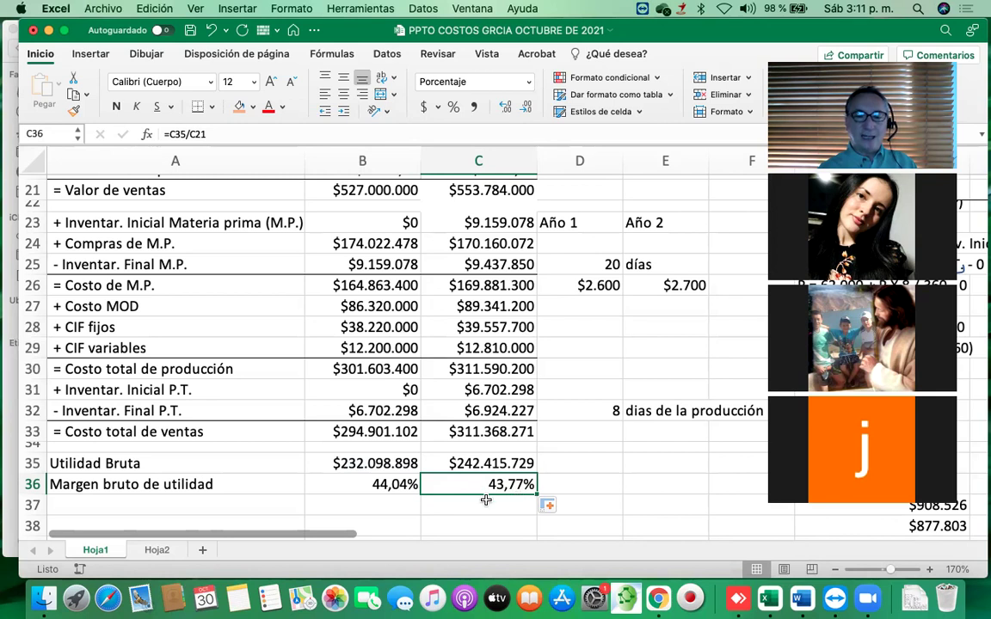
pyautogui.click(205, 461)
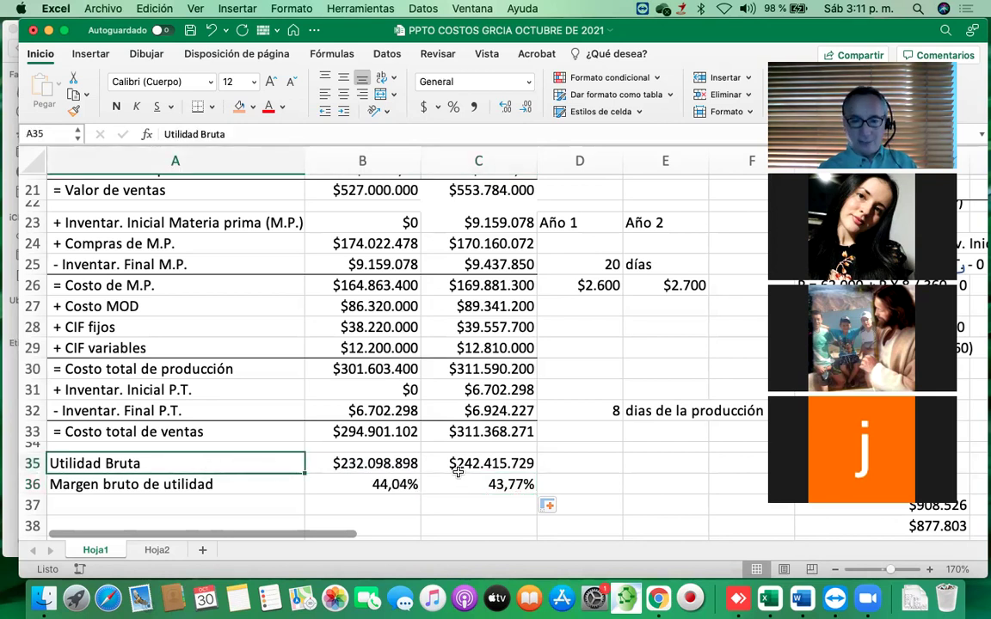
pyautogui.click(410, 485)
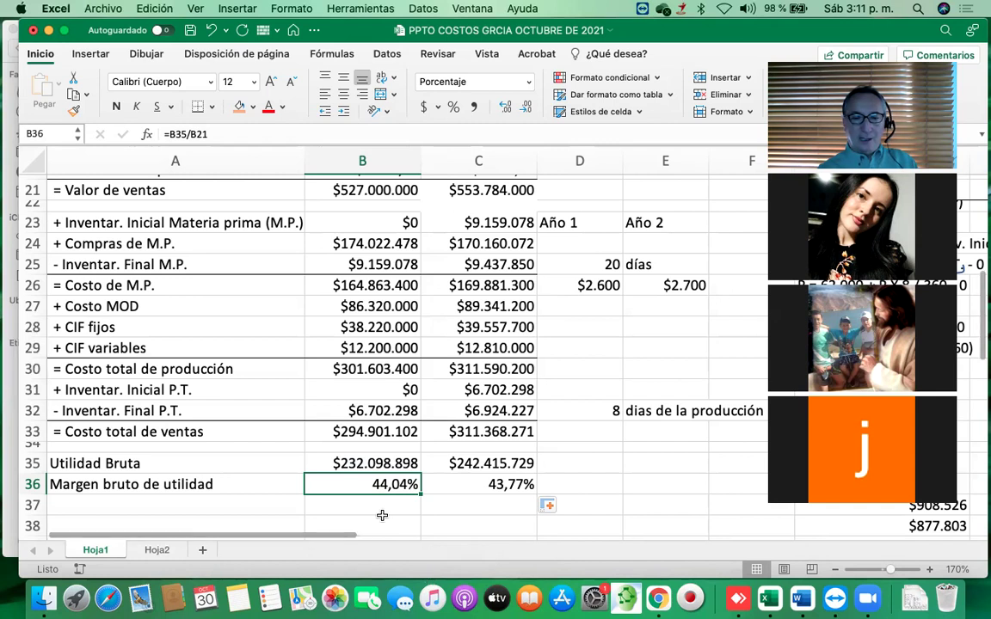
pyautogui.click(488, 523)
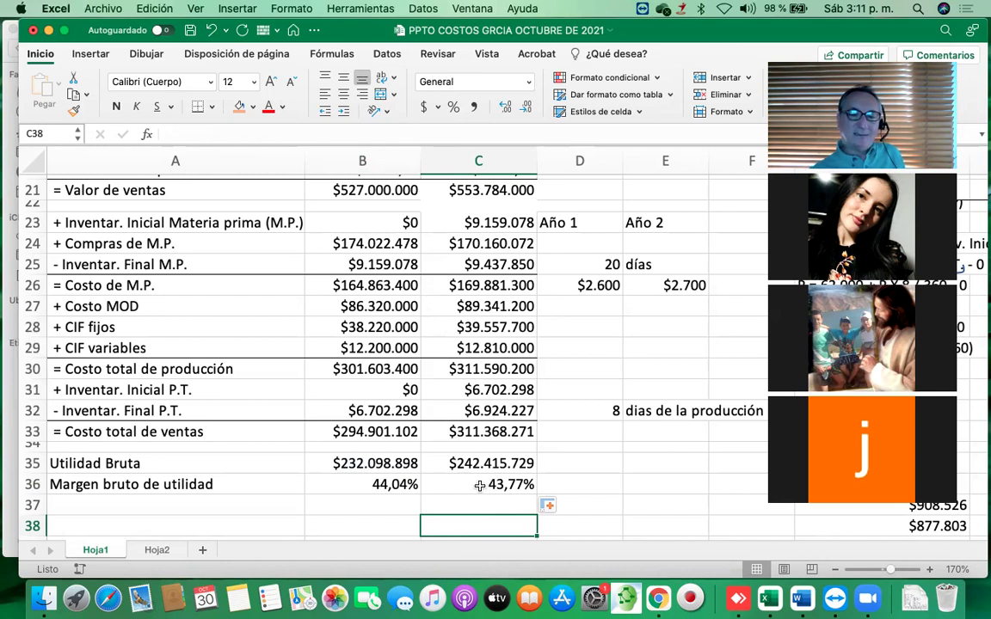
pyautogui.click(479, 485)
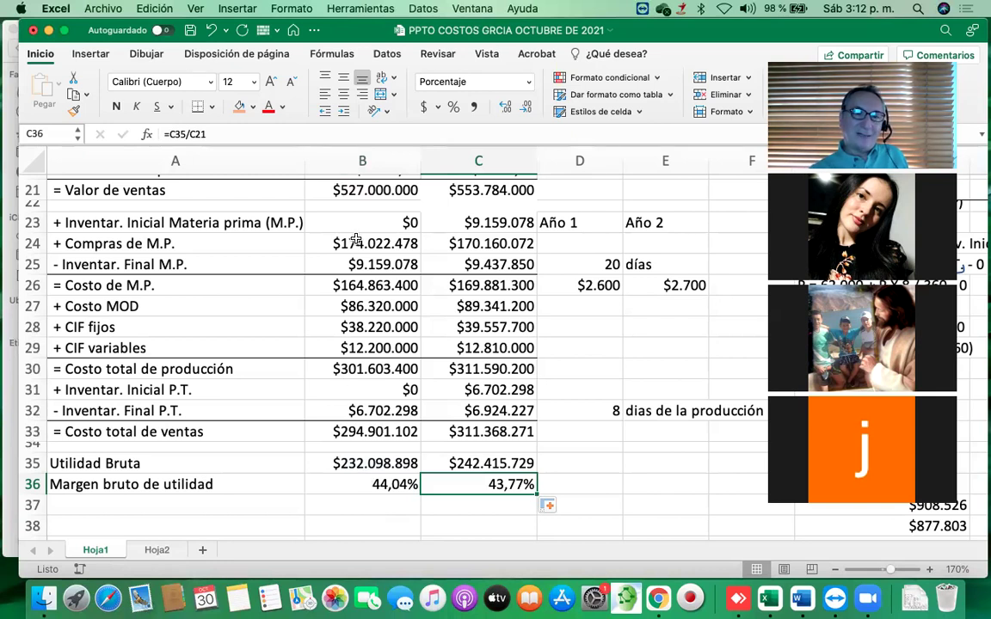
pyautogui.click(362, 188)
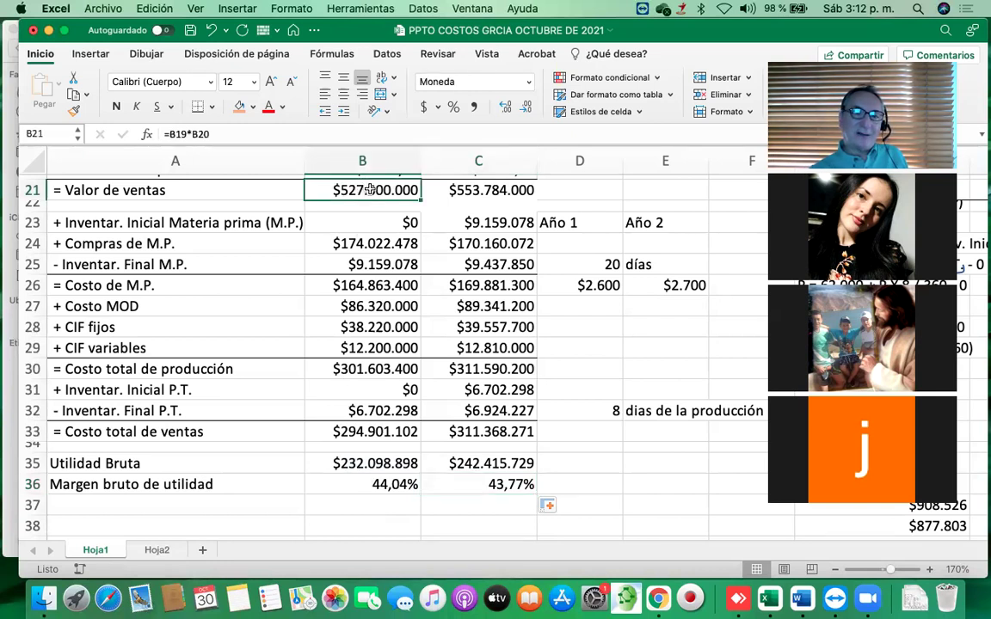
pyautogui.click(471, 188)
pyautogui.moveTo(387, 484); pyautogui.dragTo(469, 487)
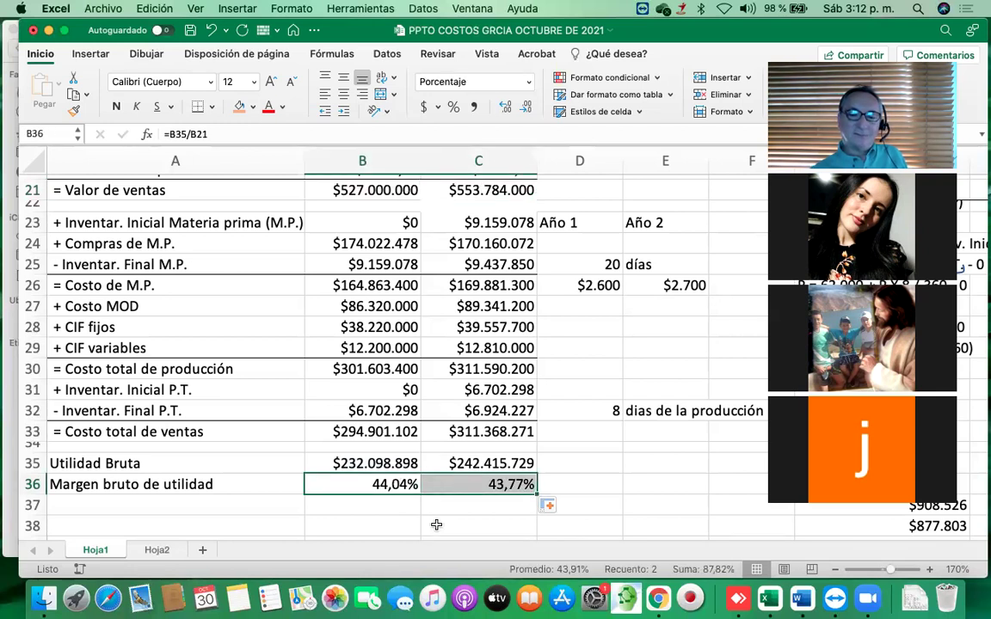
pyautogui.scroll(-3, 644, 466)
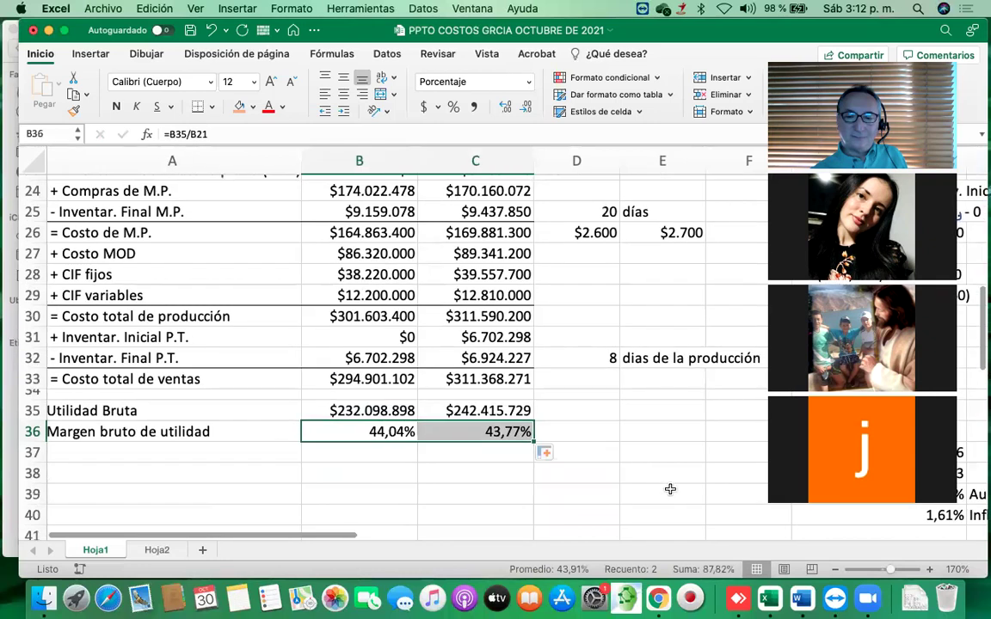
pyautogui.scroll(4, 577, 372)
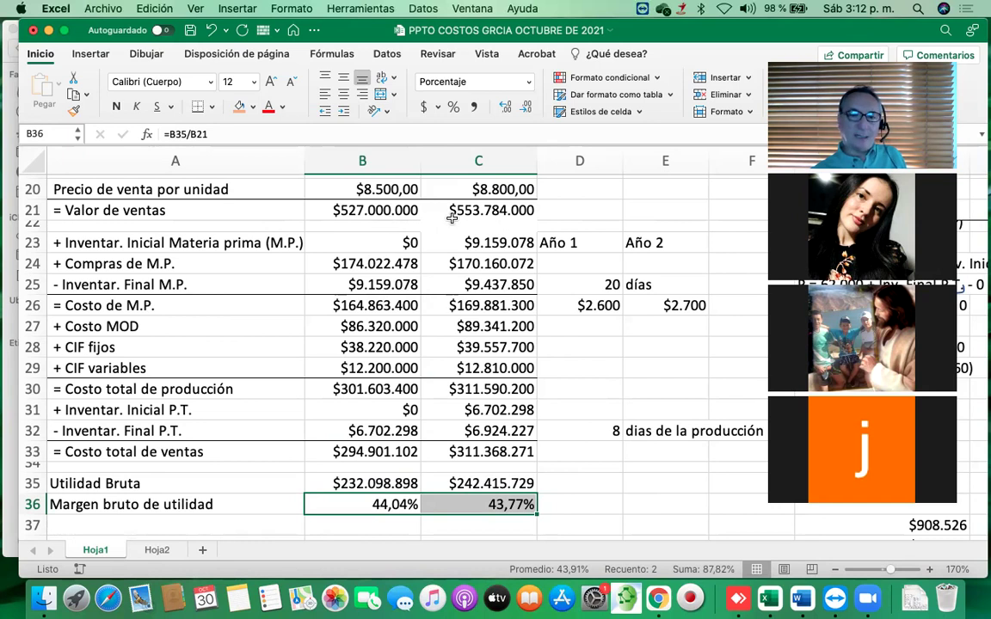
pyautogui.scroll(-1, 405, 248)
pyautogui.scroll(-2, 405, 248)
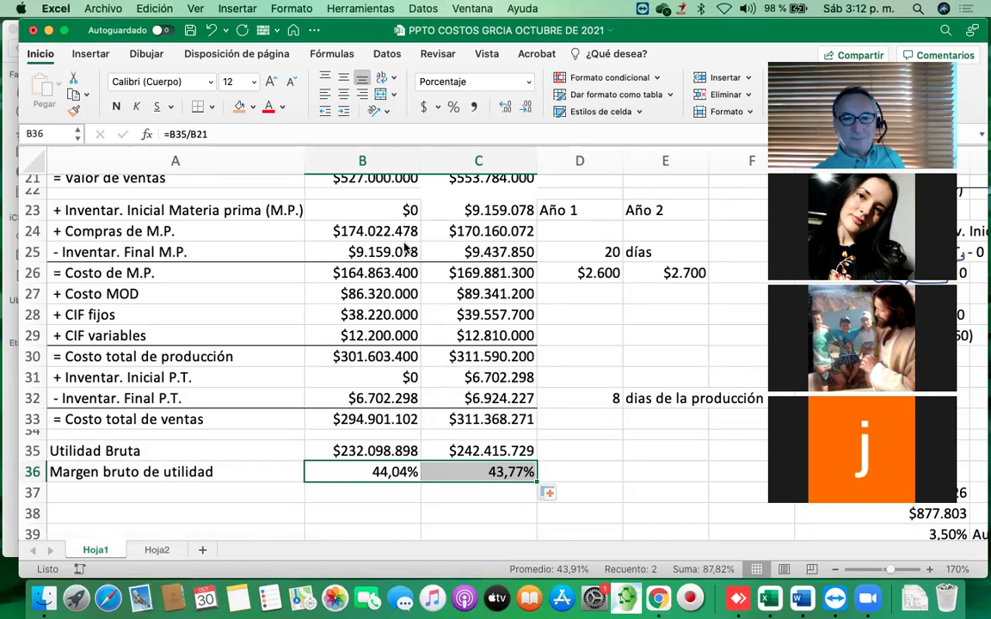
pyautogui.scroll(2, 405, 248)
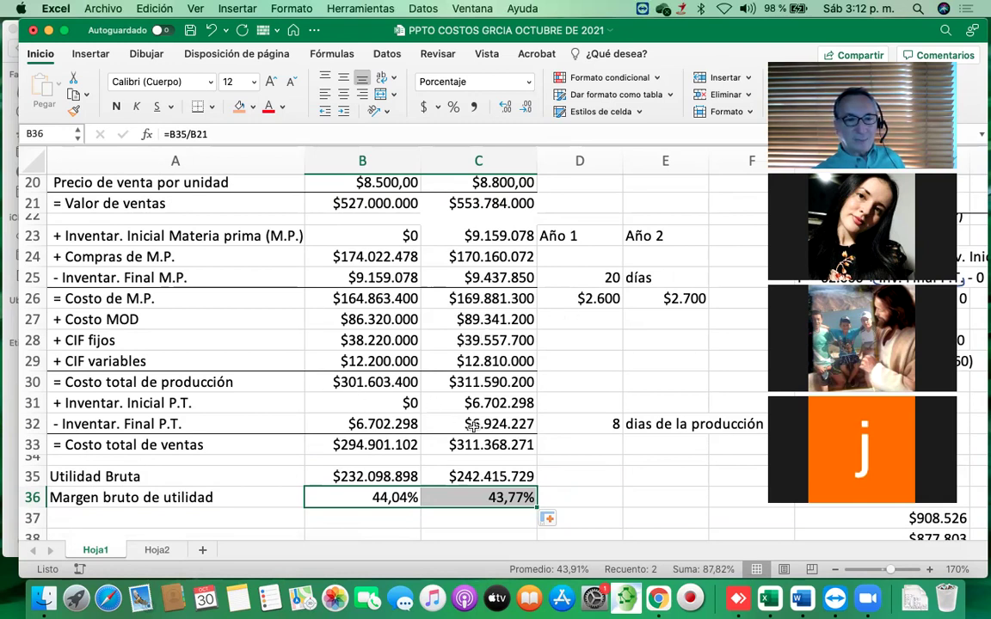
# Examine how the finished goods' initial and final inventories carry from Año 1 to Año 2 and relate to the total cost of sales
pyautogui.click(381, 423)
pyautogui.click(367, 402)
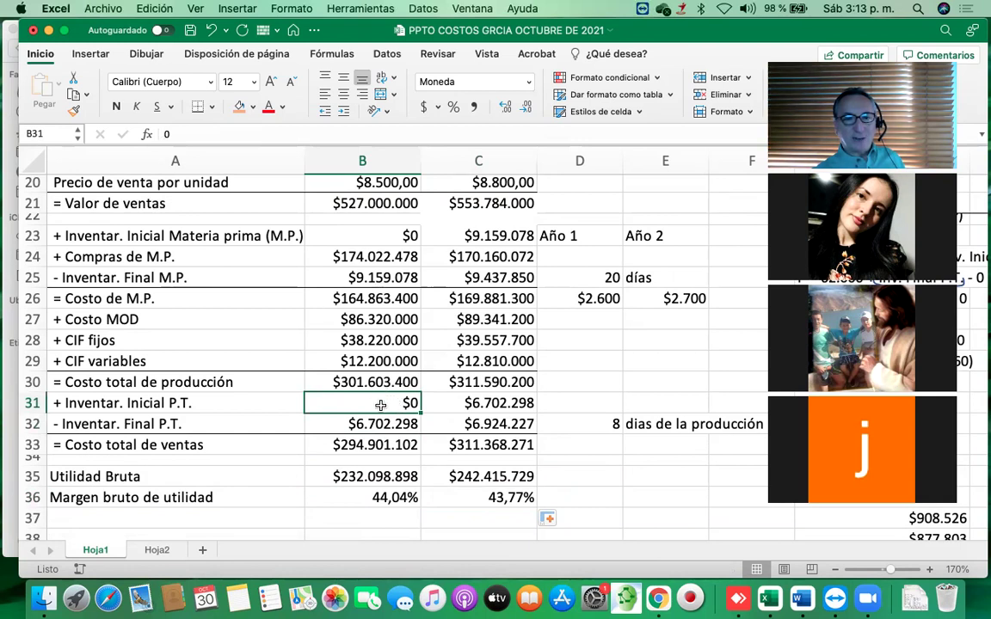
pyautogui.click(472, 402)
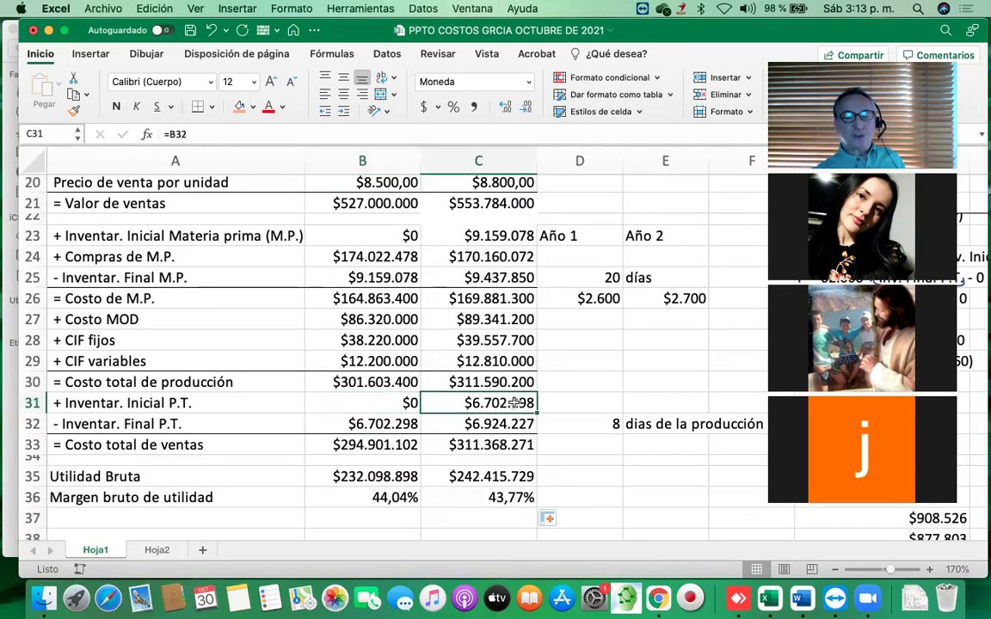
pyautogui.click(392, 424)
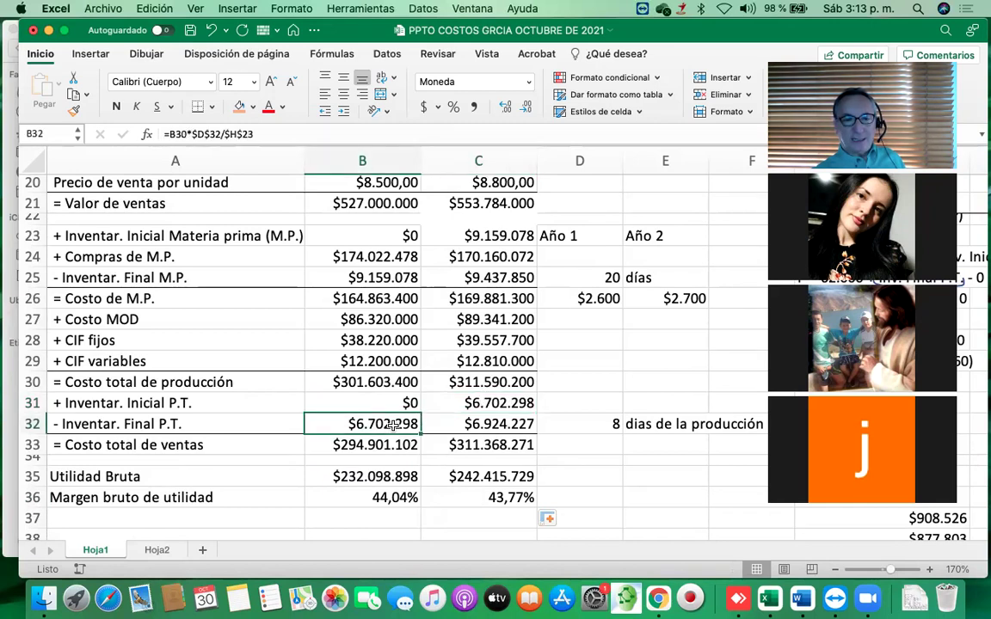
pyautogui.click(466, 403)
pyautogui.moveTo(465, 403); pyautogui.dragTo(474, 415)
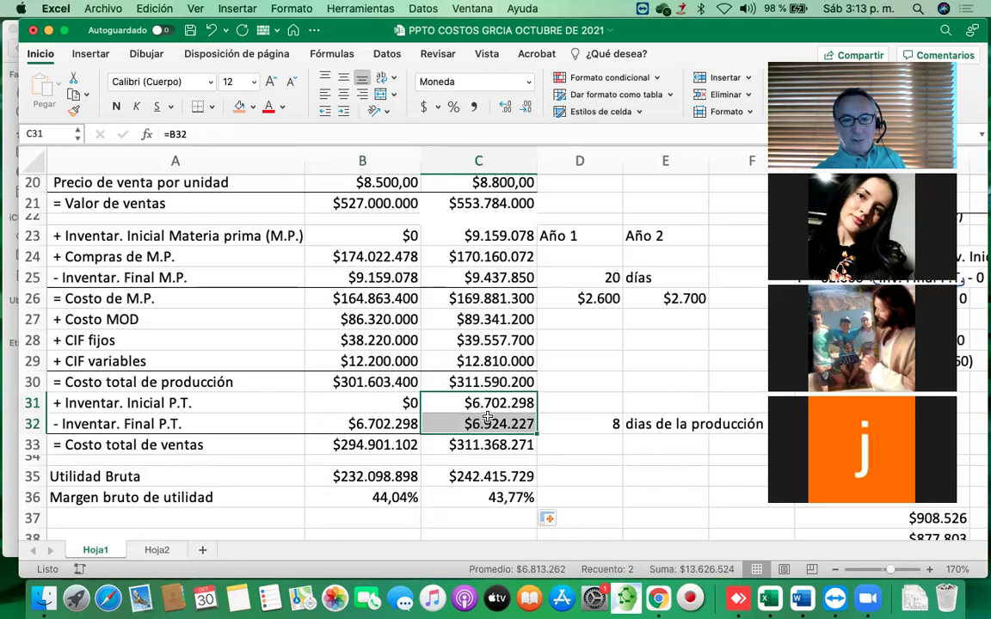
pyautogui.click(374, 410)
pyautogui.click(360, 423)
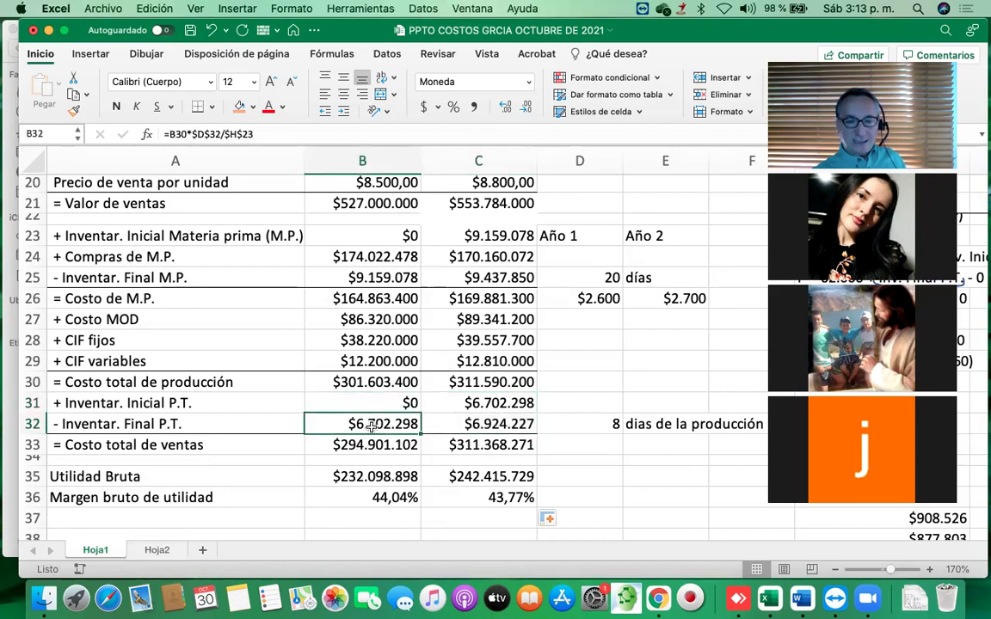
pyautogui.moveTo(355, 444); pyautogui.dragTo(459, 445)
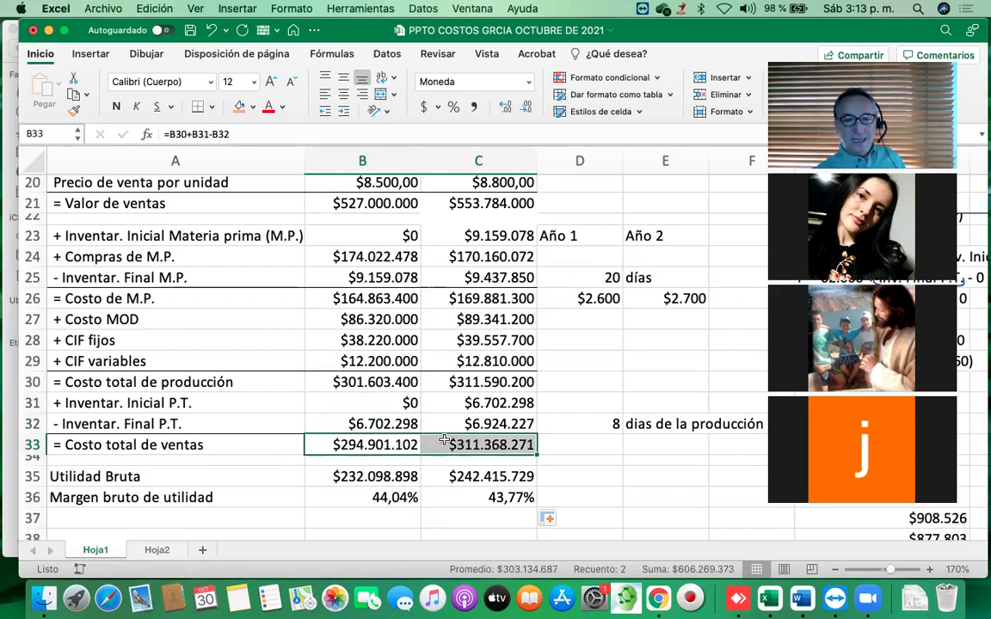
pyautogui.click(196, 423)
pyautogui.moveTo(196, 423); pyautogui.dragTo(449, 419)
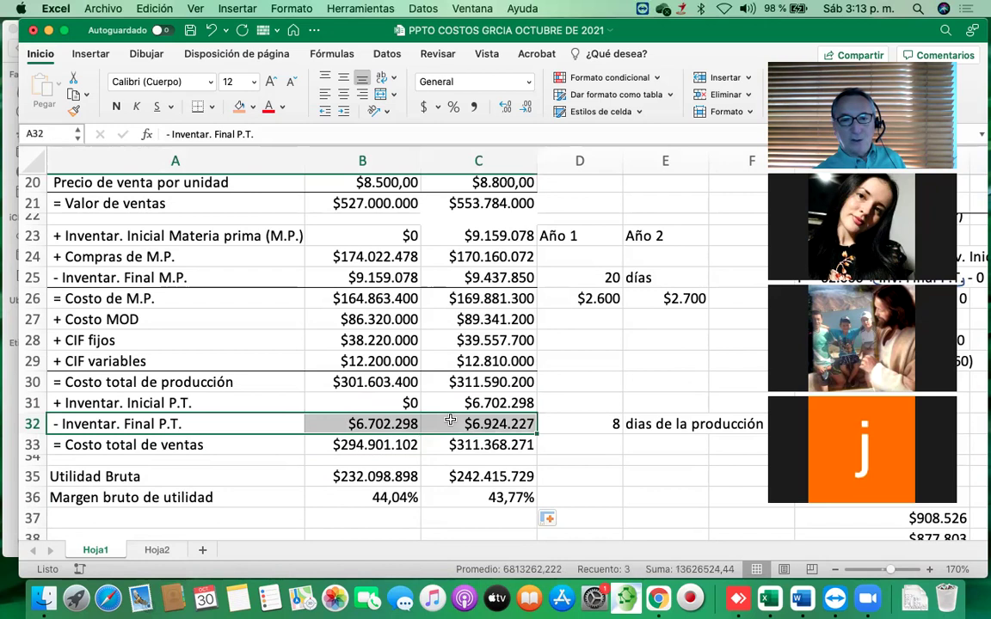
pyautogui.click(372, 423)
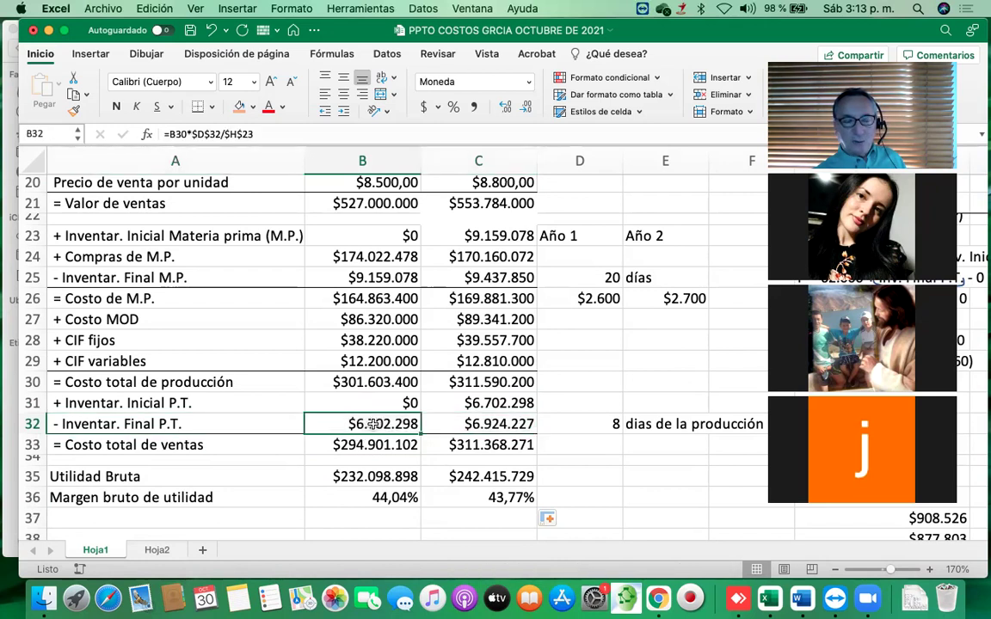
pyautogui.click(485, 403)
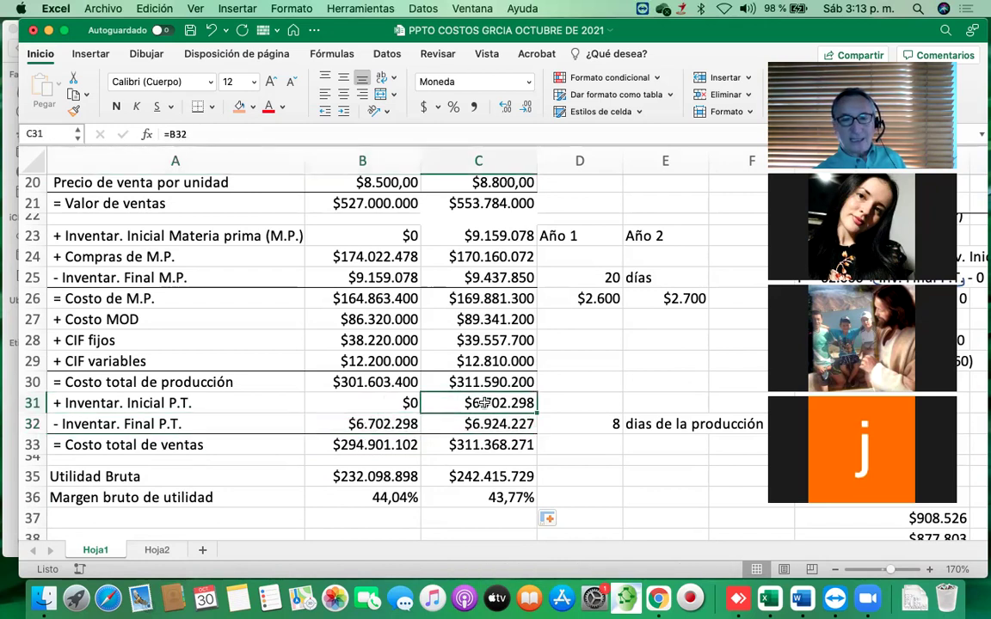
pyautogui.click(371, 400)
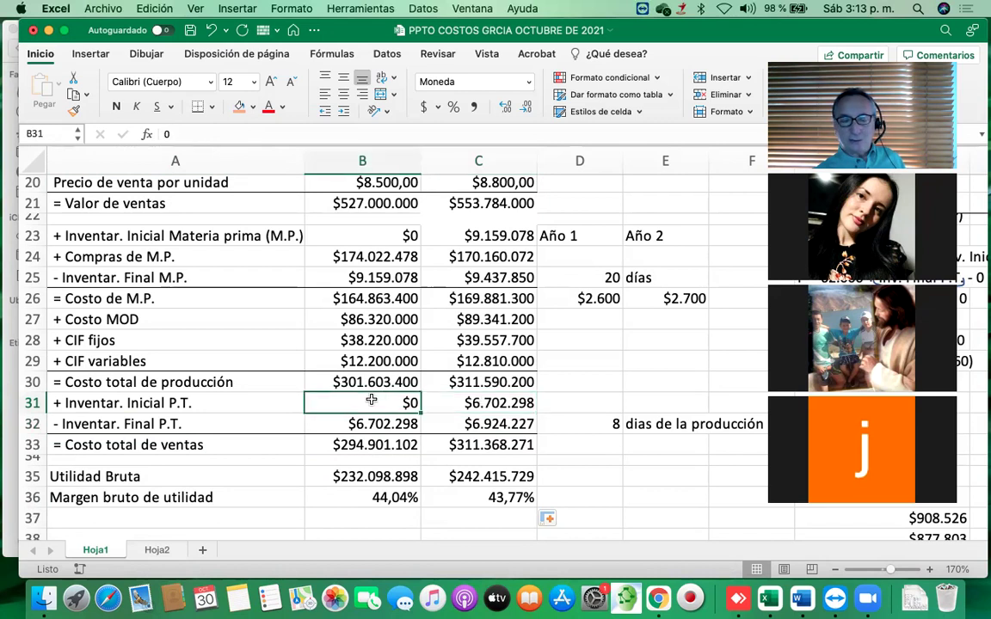
pyautogui.click(486, 404)
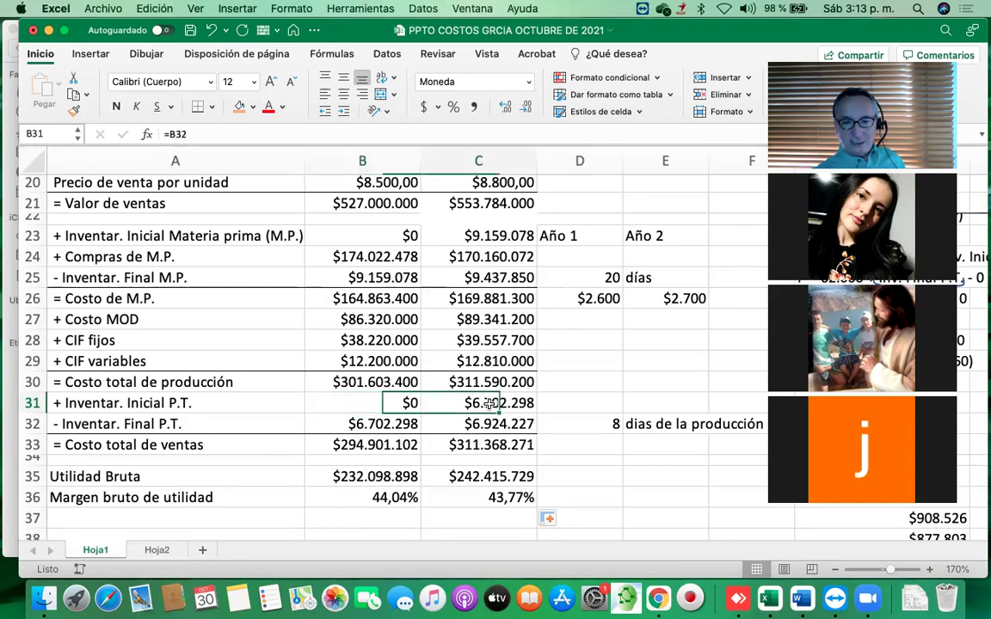
pyautogui.click(378, 422)
pyautogui.click(460, 403)
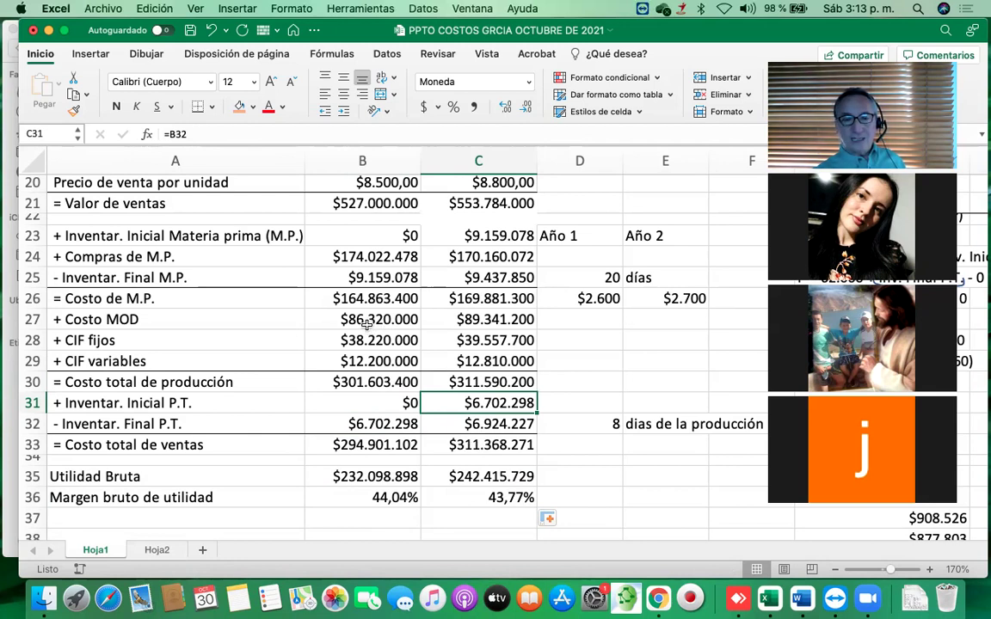
# Review the Costo MOD and Valor de ventas amounts for both years
pyautogui.moveTo(374, 320); pyautogui.dragTo(481, 318)
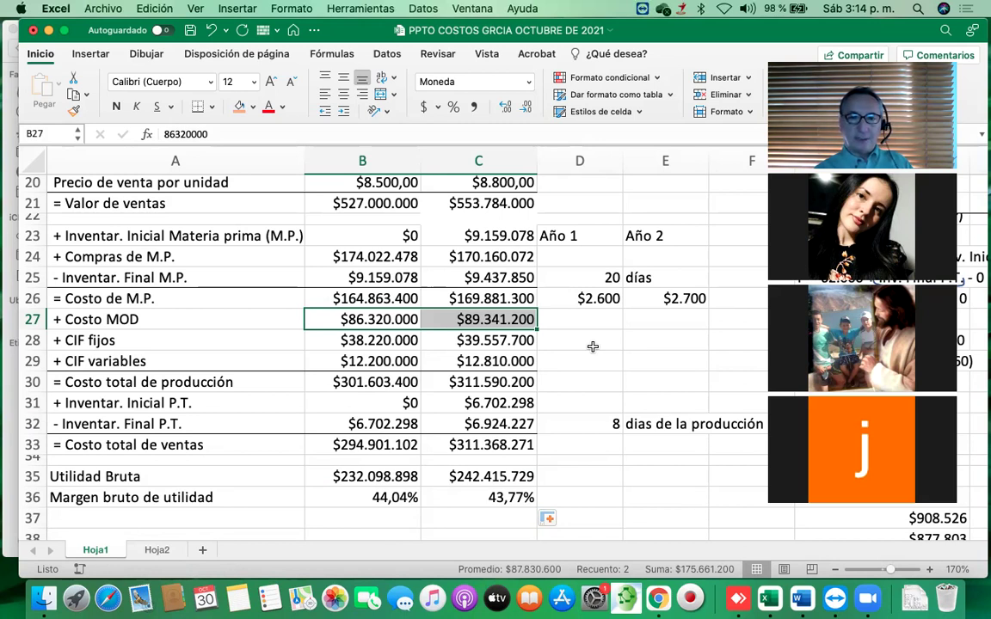
pyautogui.click(378, 204)
pyautogui.click(481, 203)
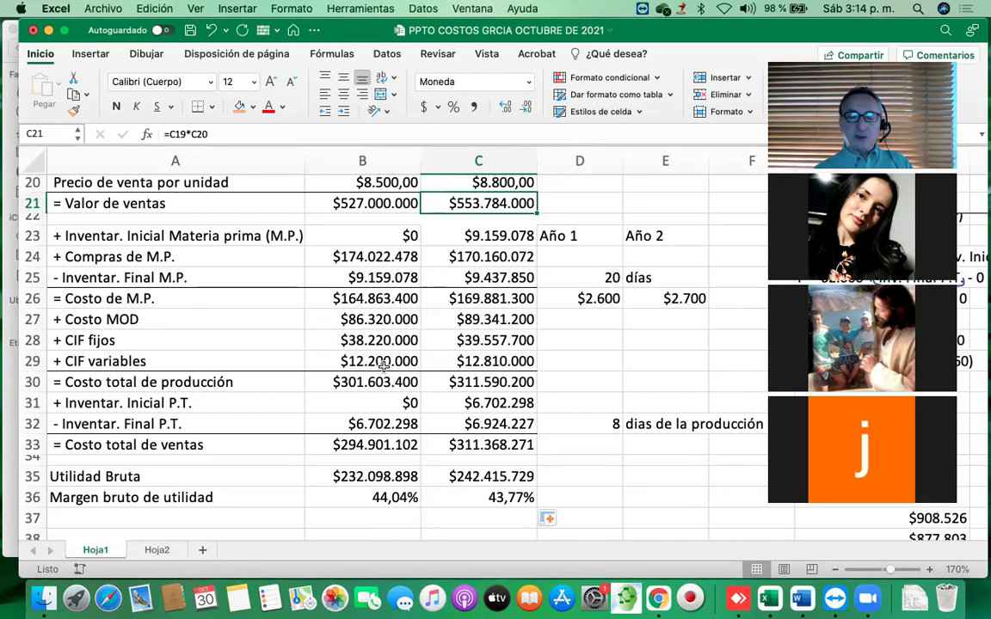
# Review the Costo MOD, Valor de ventas, initial finished-goods inventory and gross margin cells, comparing Año 1 with Año 2
pyautogui.click(349, 319)
pyautogui.click(476, 319)
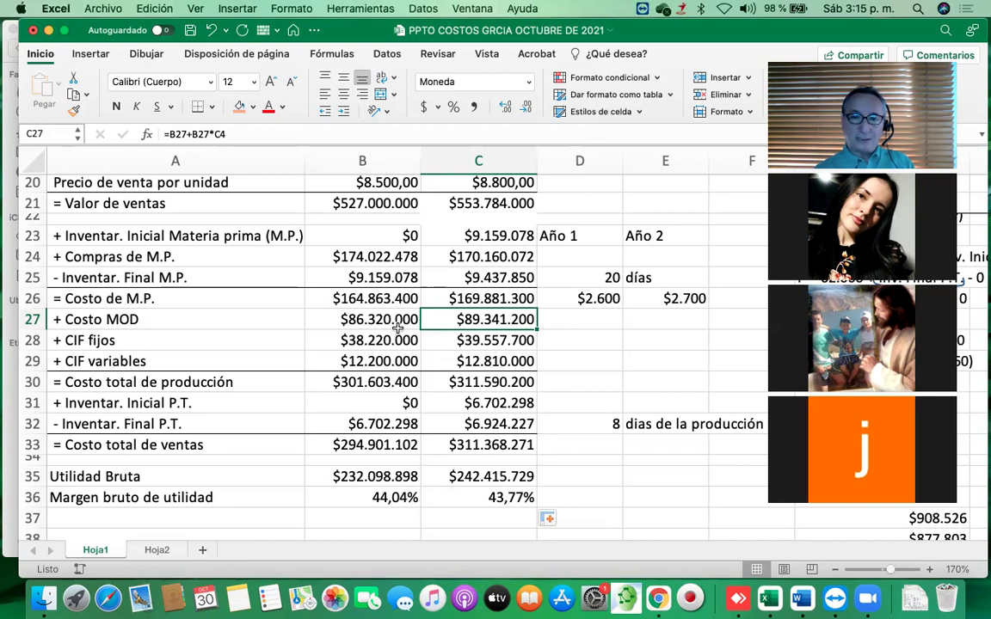
pyautogui.click(476, 202)
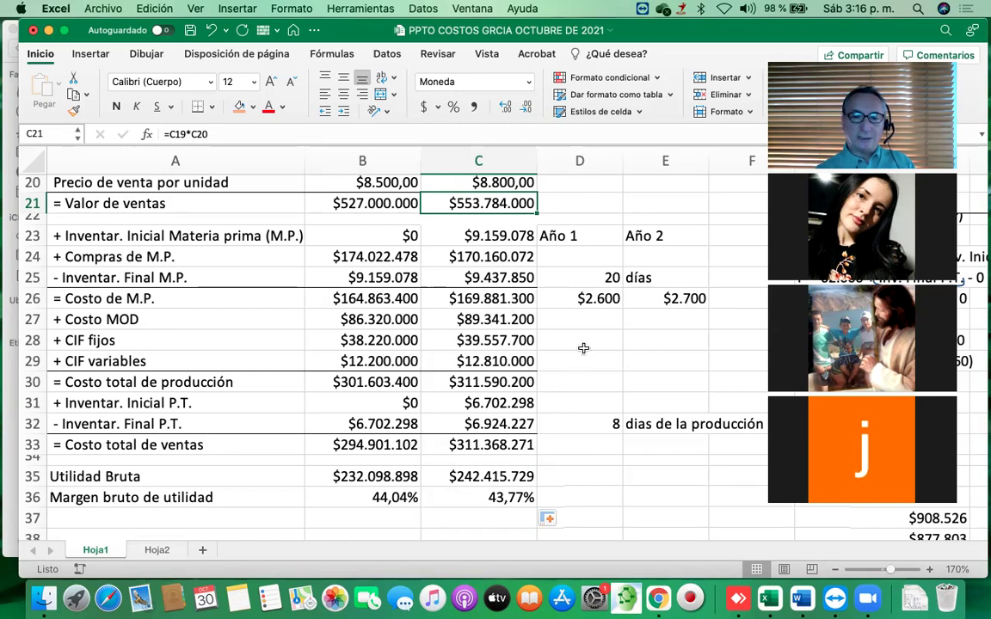
pyautogui.scroll(-1, 582, 347)
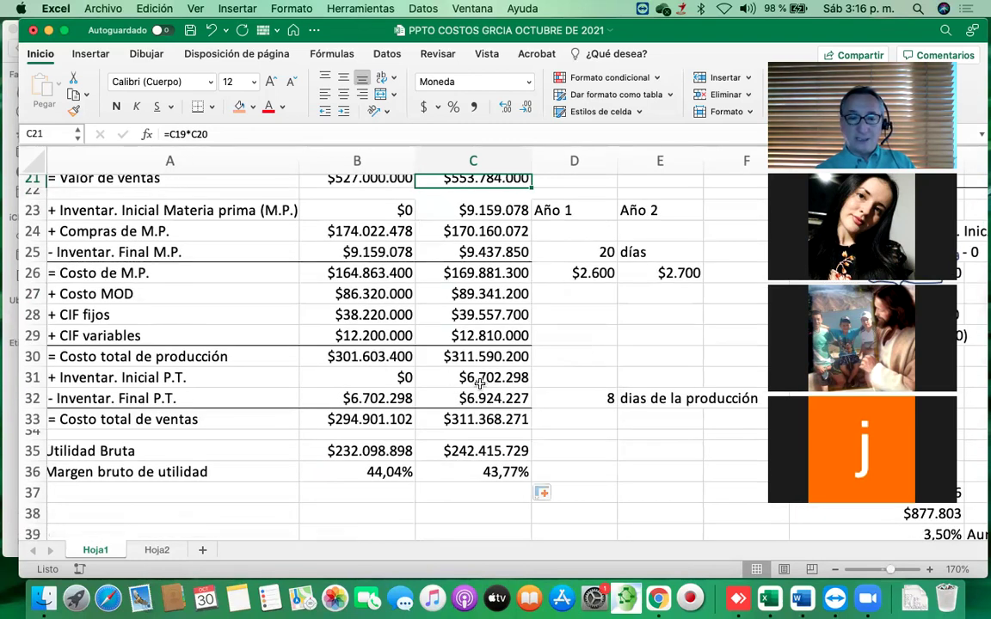
pyautogui.click(402, 376)
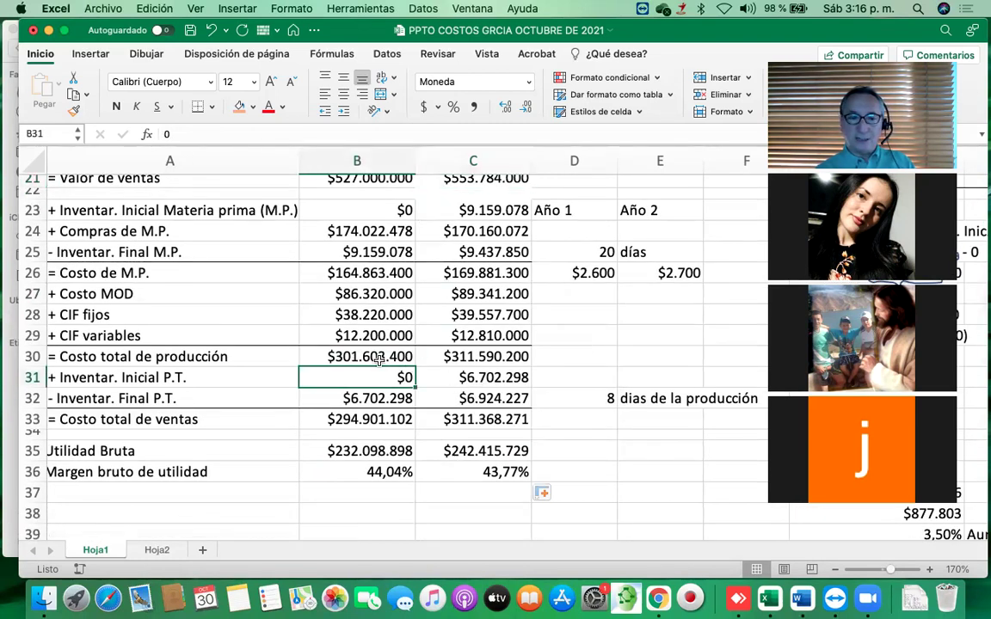
pyautogui.click(467, 380)
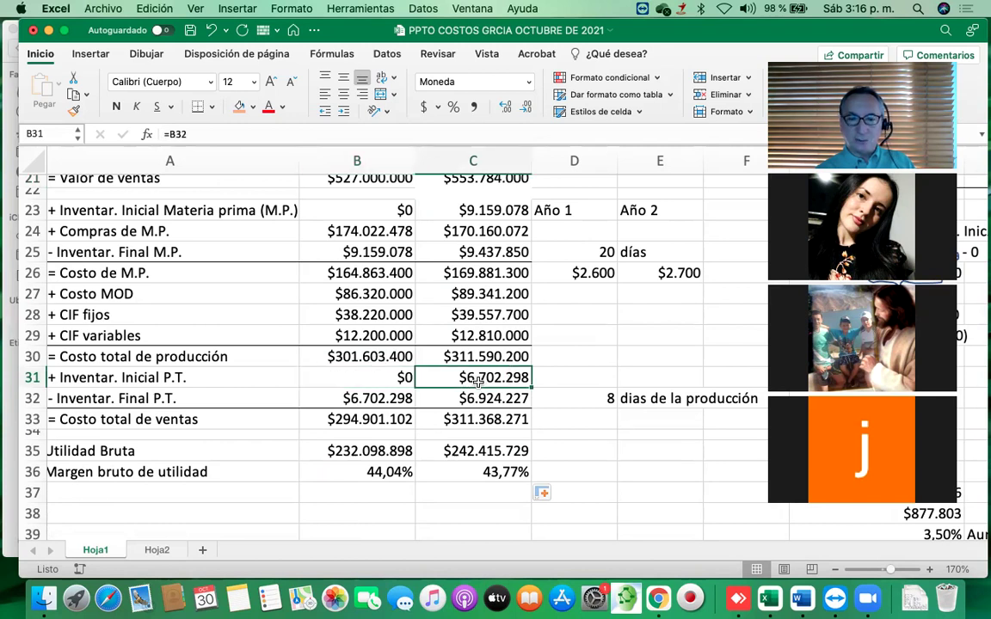
pyautogui.click(488, 472)
# Enter the label "Gastos de admón." in A38, below the gross margin row
pyautogui.scroll(-5, 495, 473)
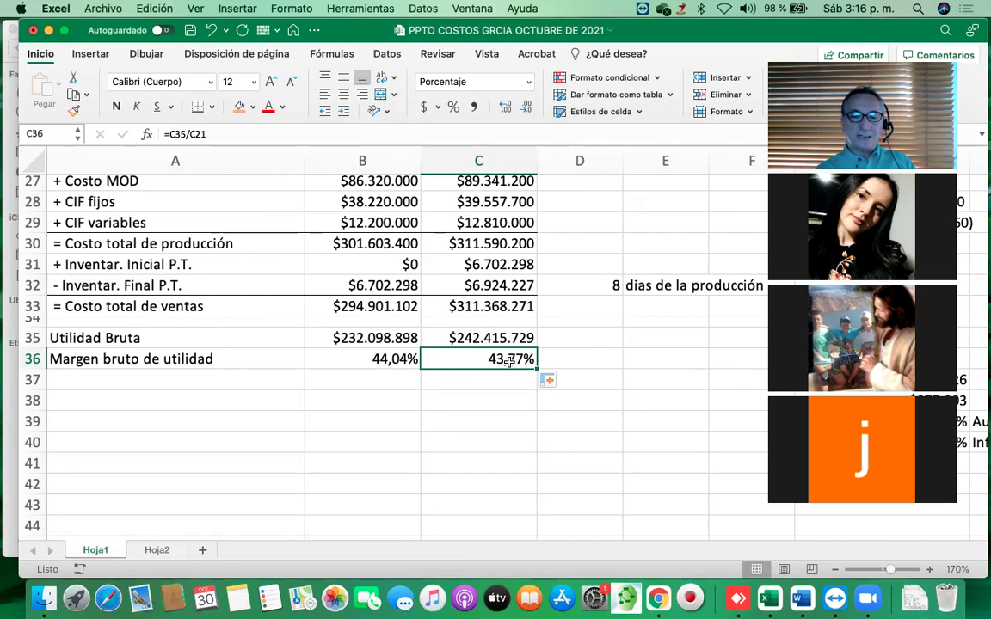
pyautogui.scroll(-1, 167, 335)
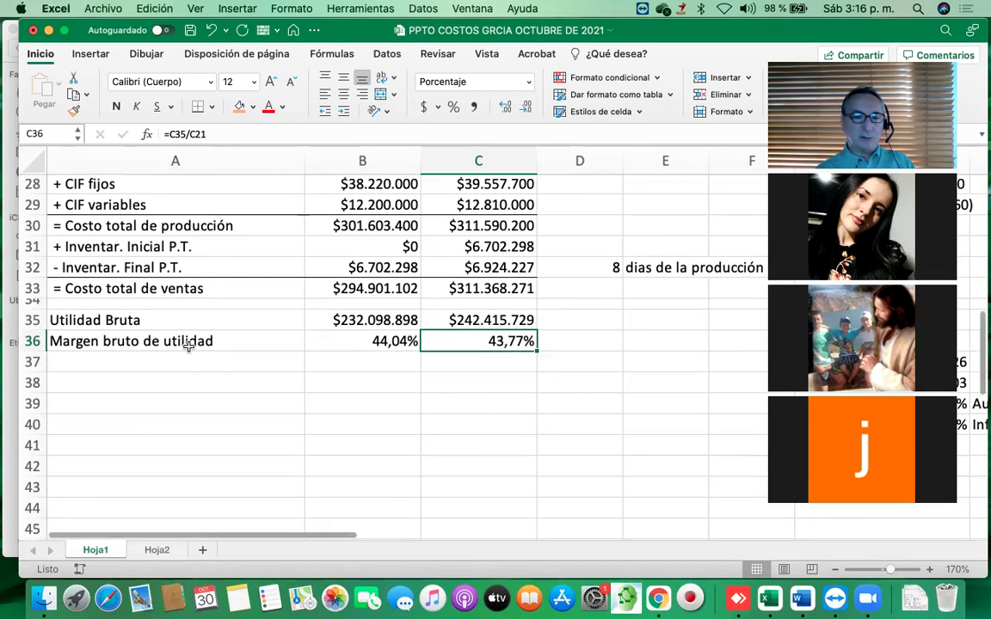
pyautogui.click(195, 390)
pyautogui.write('G')
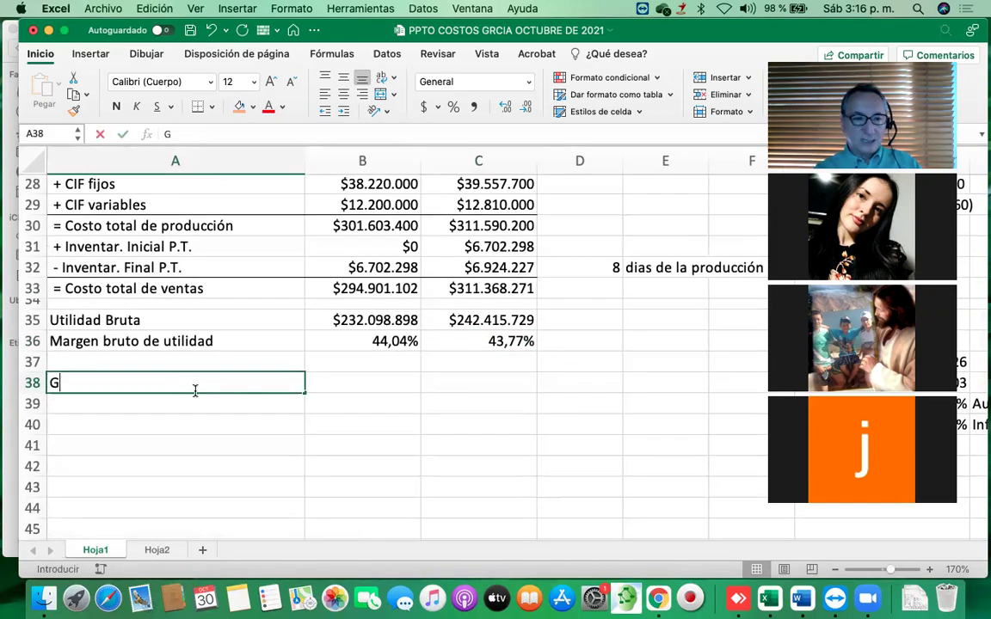
pyautogui.write('aso')
pyautogui.press('BackSpace')
pyautogui.write('tos ')
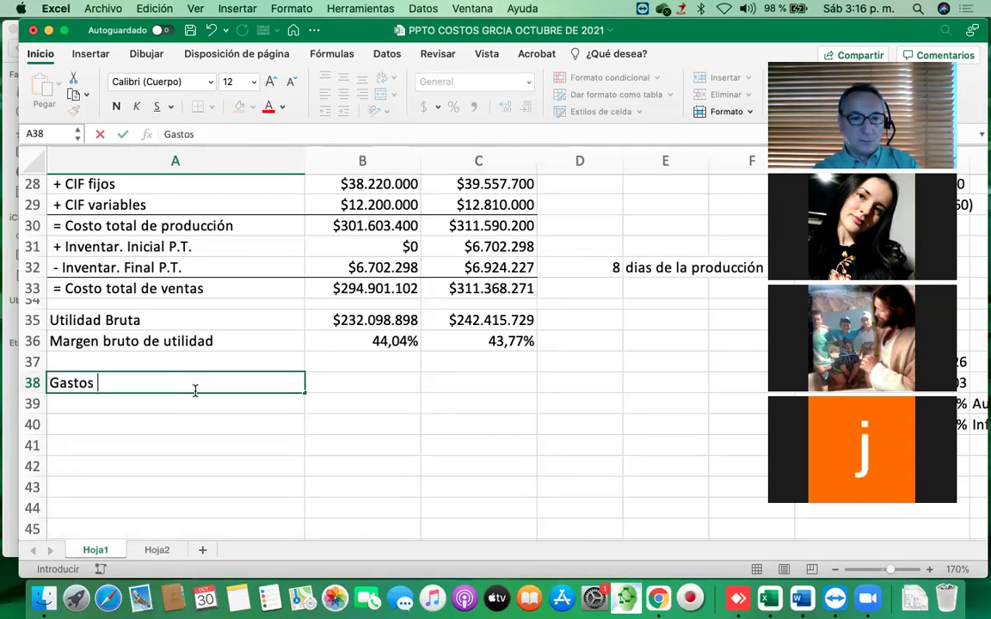
pyautogui.write('de  admón')
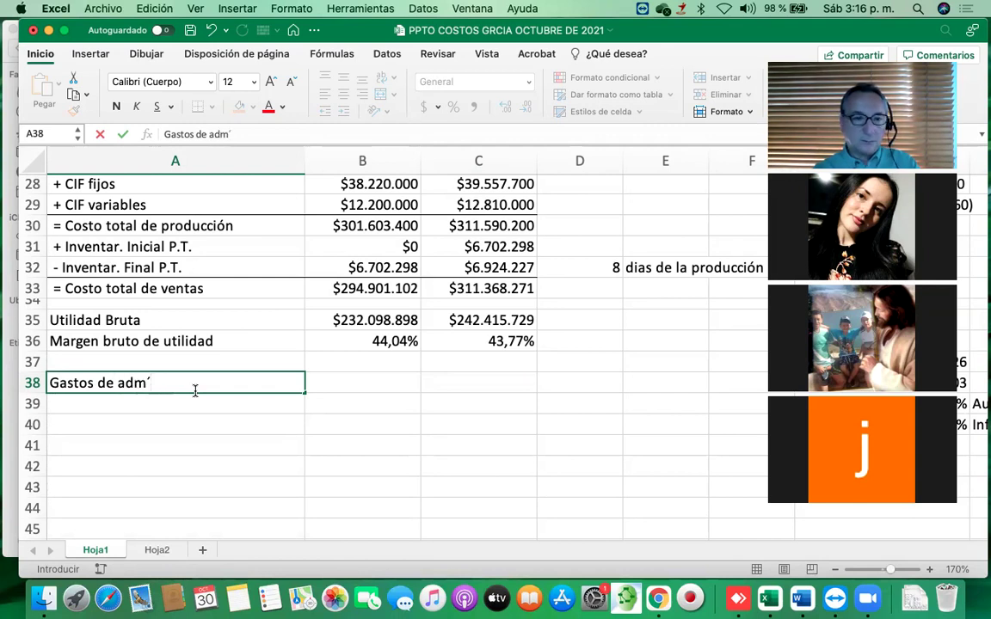
pyautogui.write('.')
pyautogui.press('Return')
# Add the label "Gastos de ventas fijos" in A39, under the administration expenses label
pyautogui.hotkey('ctrl', 'd')
pyautogui.hotkey('shift', 'Right')
pyautogui.hotkey('shift', 'Right')
pyautogui.hotkey('shift', 'Right')
pyautogui.hotkey('shift', 'Right')
pyautogui.hotkey('shift', 'Right')
pyautogui.hotkey('shift', 'Right')
pyautogui.hotkey('shift', 'Right')
pyautogui.hotkey('shift', 'Right')
pyautogui.hotkey('shift', 'Right')
pyautogui.hotkey('shift', 'Right')
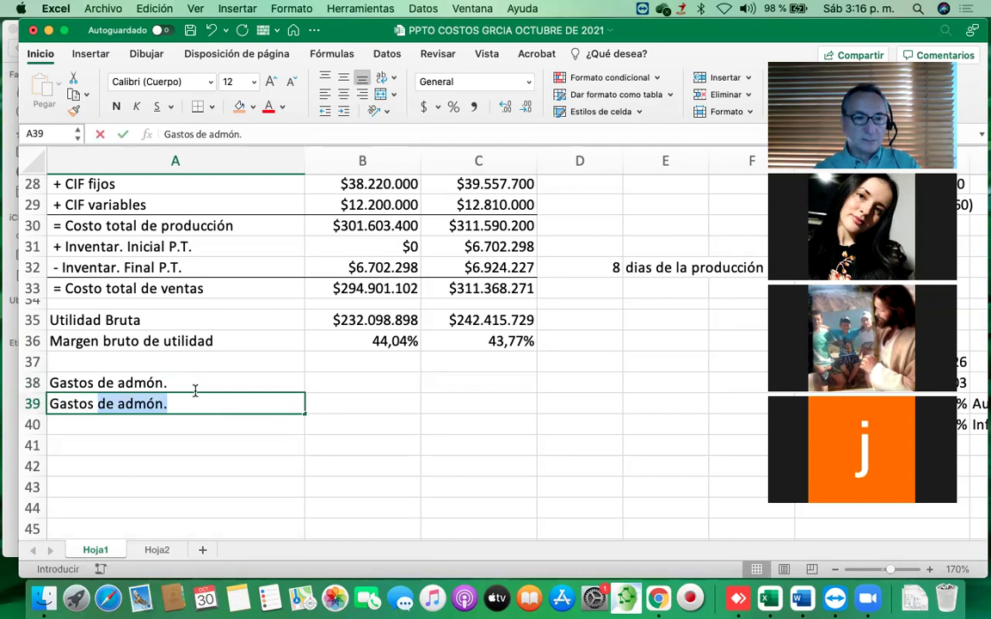
pyautogui.write('ventas')
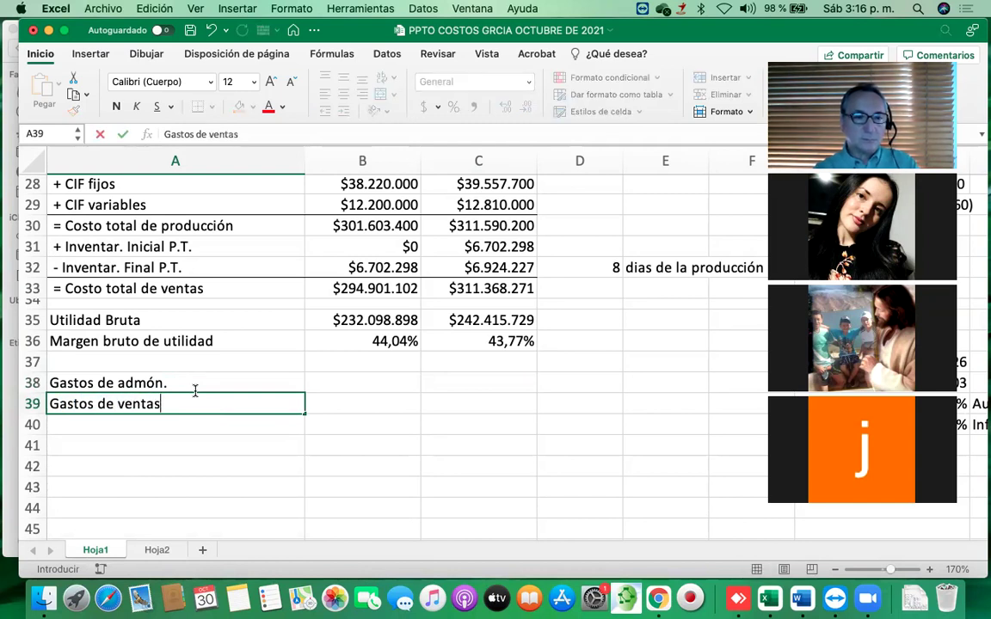
pyautogui.press('Return')
pyautogui.press('Up')
pyautogui.click(273, 134)
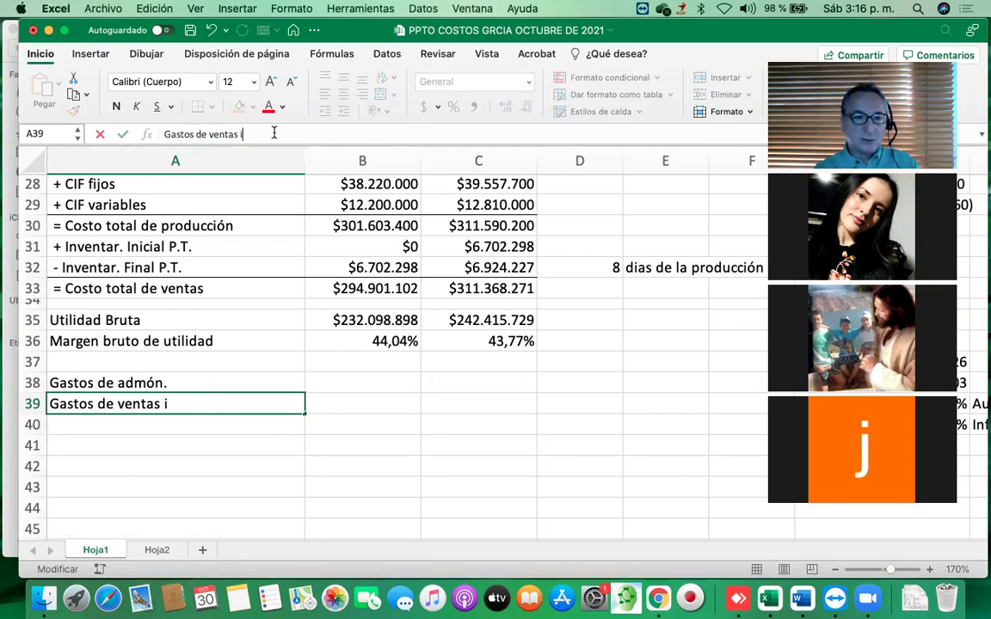
pyautogui.write('fijos')
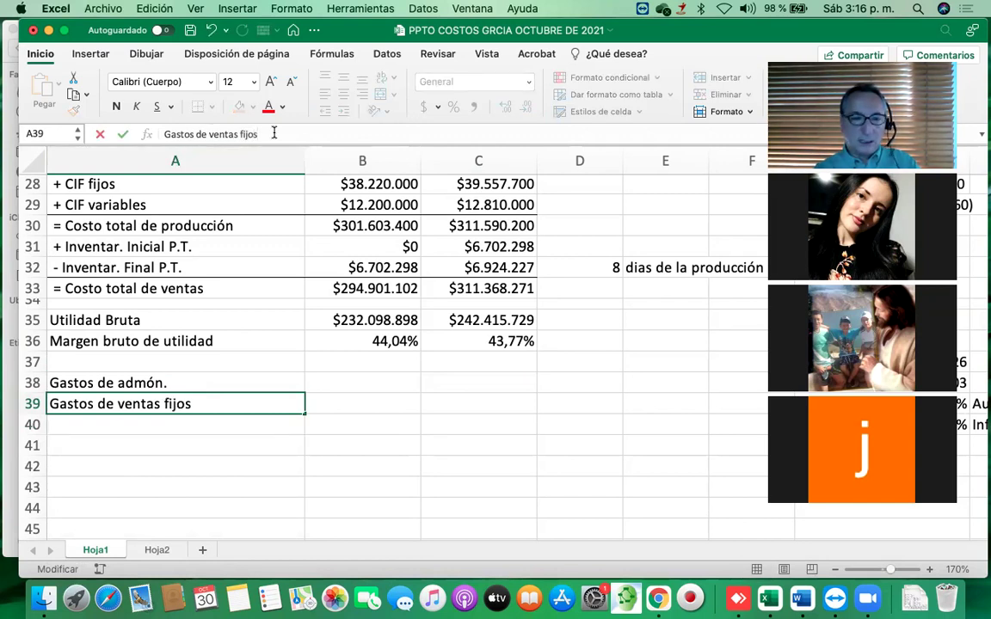
pyautogui.press('Return')
# Add the label "Gastos de ventas varaiables" in A40, under the fixed sales expenses label
pyautogui.write('ast')
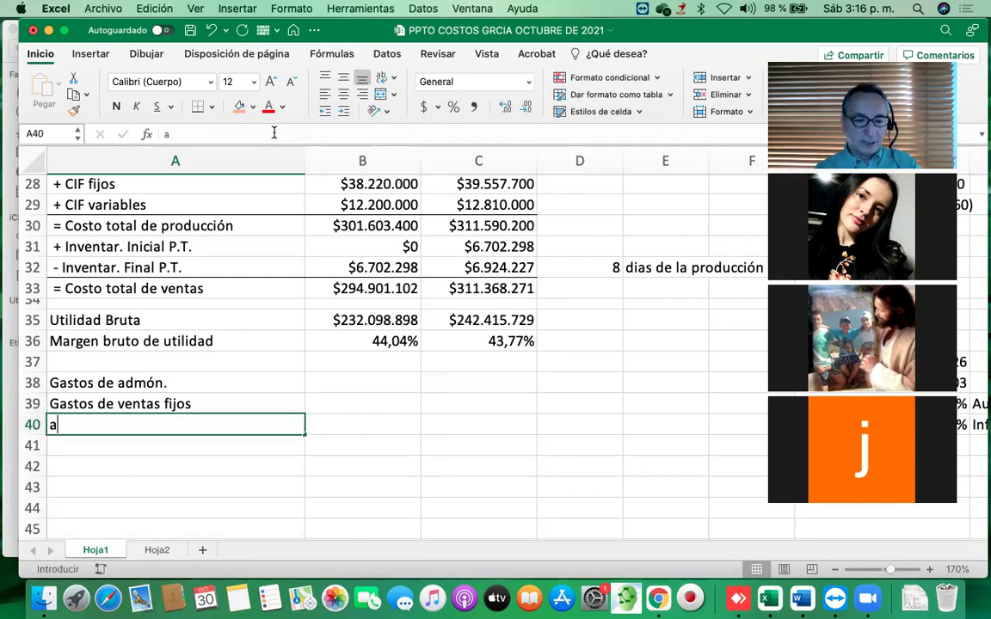
pyautogui.press('BackSpace')
pyautogui.press('BackSpace')
pyautogui.press('BackSpace')
pyautogui.write('Gast')
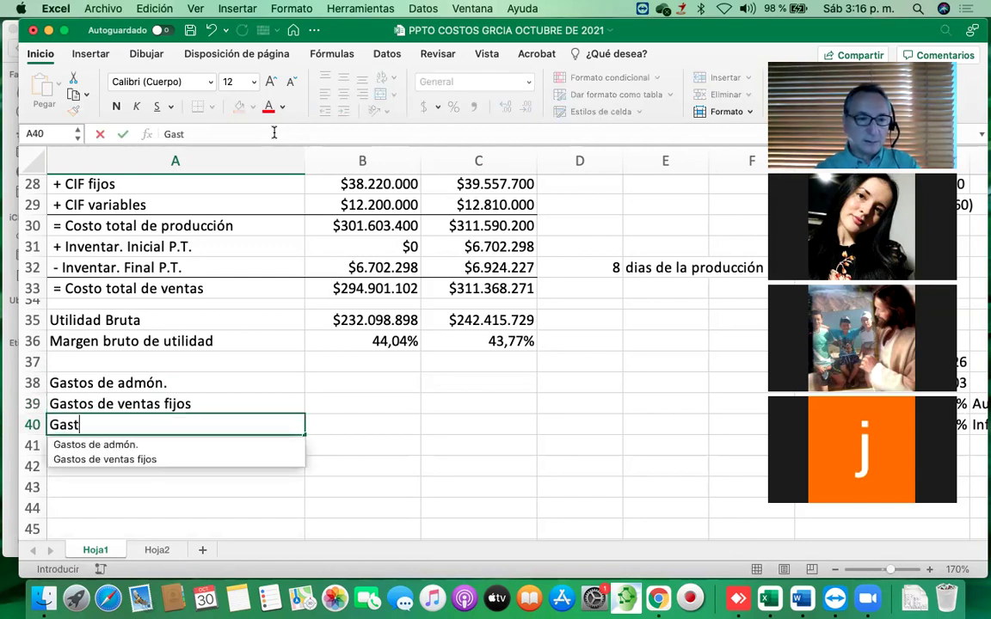
pyautogui.write('os de ventas ')
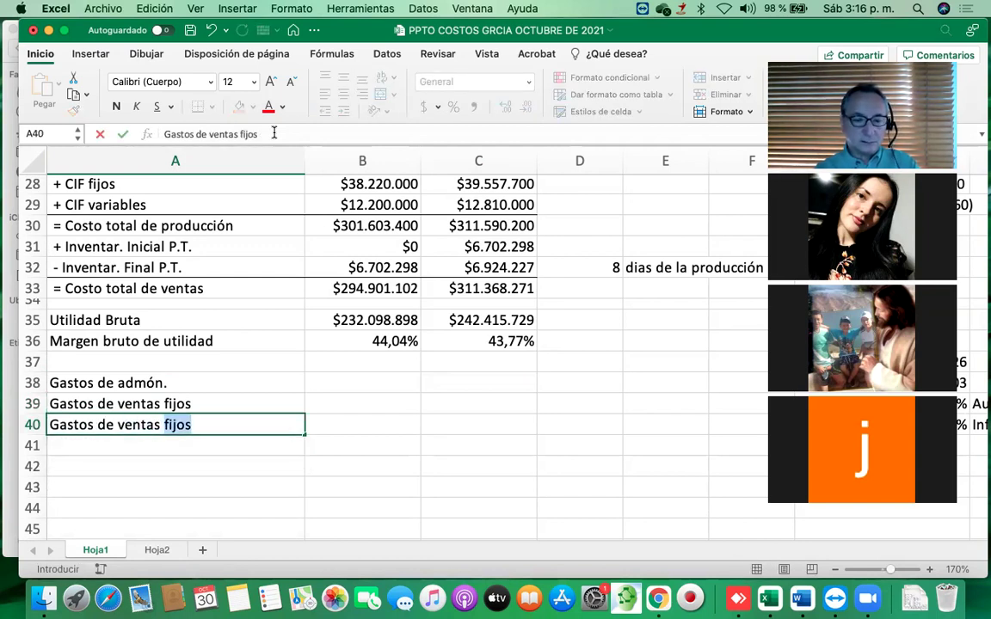
pyautogui.write('varaiables')
pyautogui.press('Return')
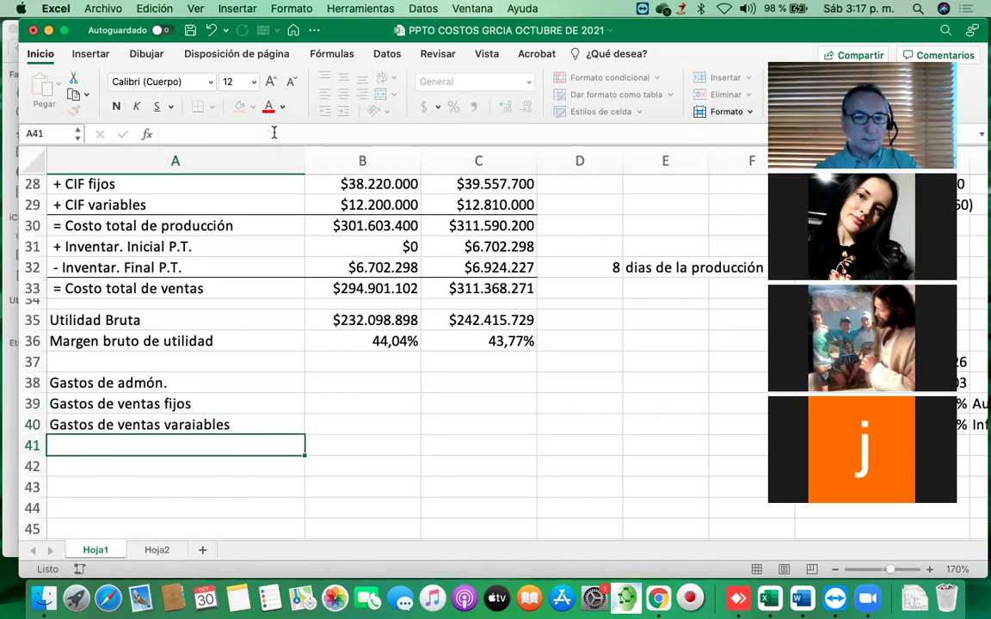
# Check the Año 1 CIF fijos amount and enter 38900000 as the Año 1 Gastos de admón. in B38
pyautogui.press('Up')
pyautogui.press('Up')
pyautogui.press('Up')
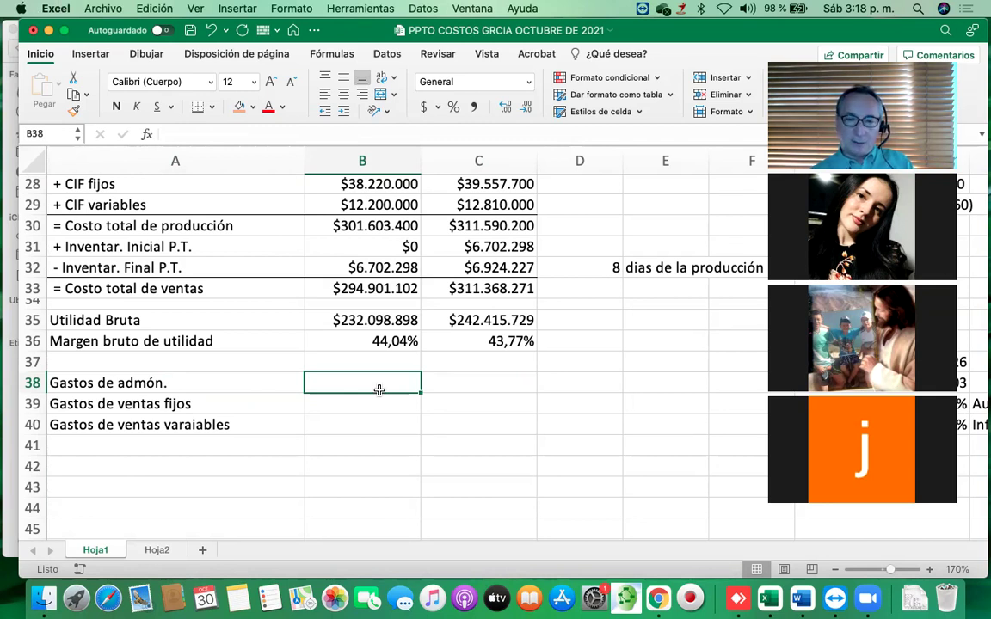
pyautogui.scroll(2, 379, 387)
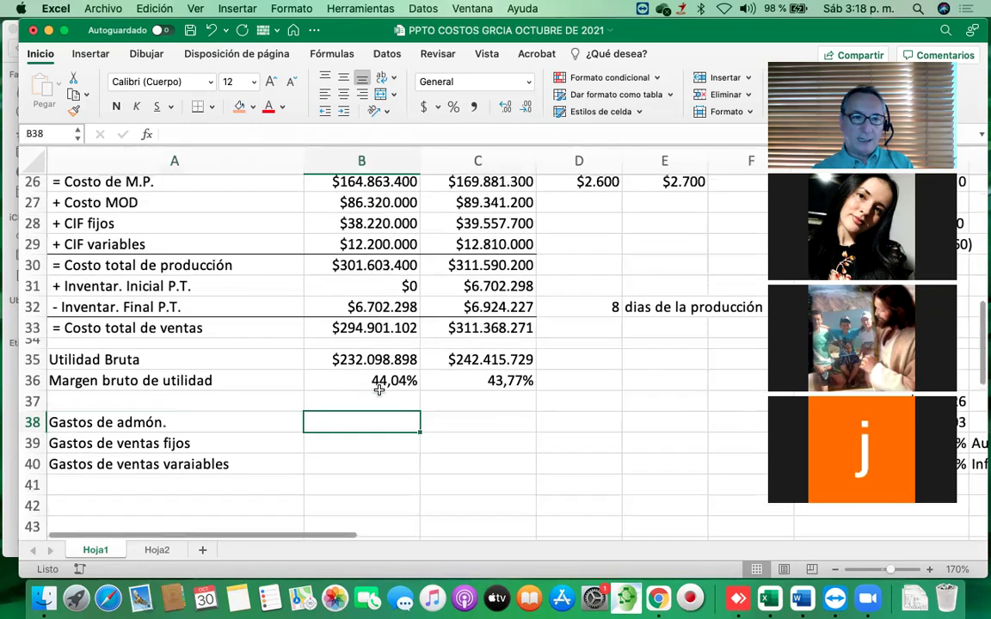
pyautogui.click(370, 228)
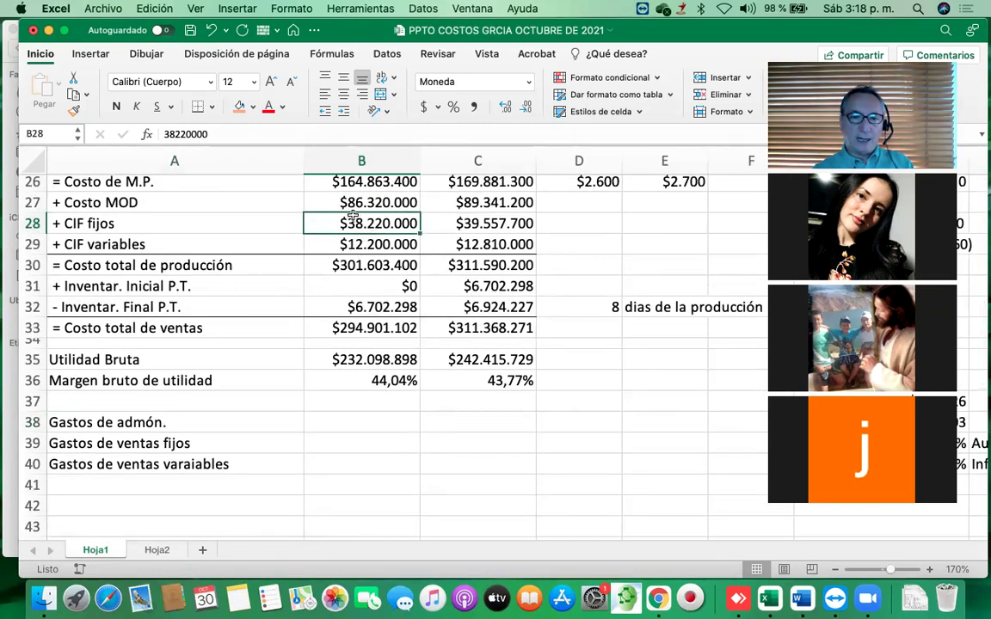
pyautogui.click(352, 426)
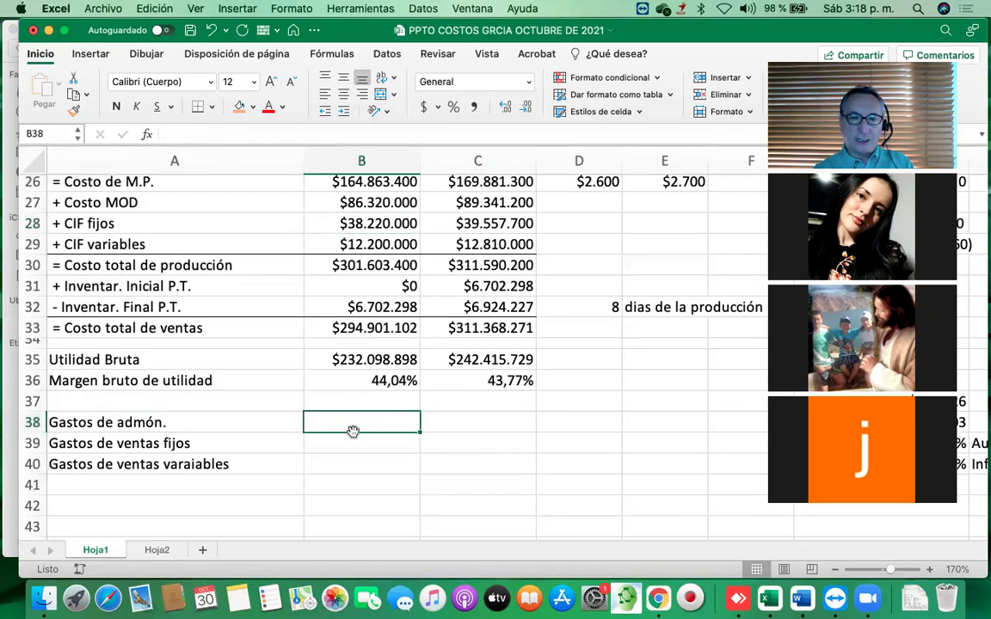
pyautogui.click(370, 229)
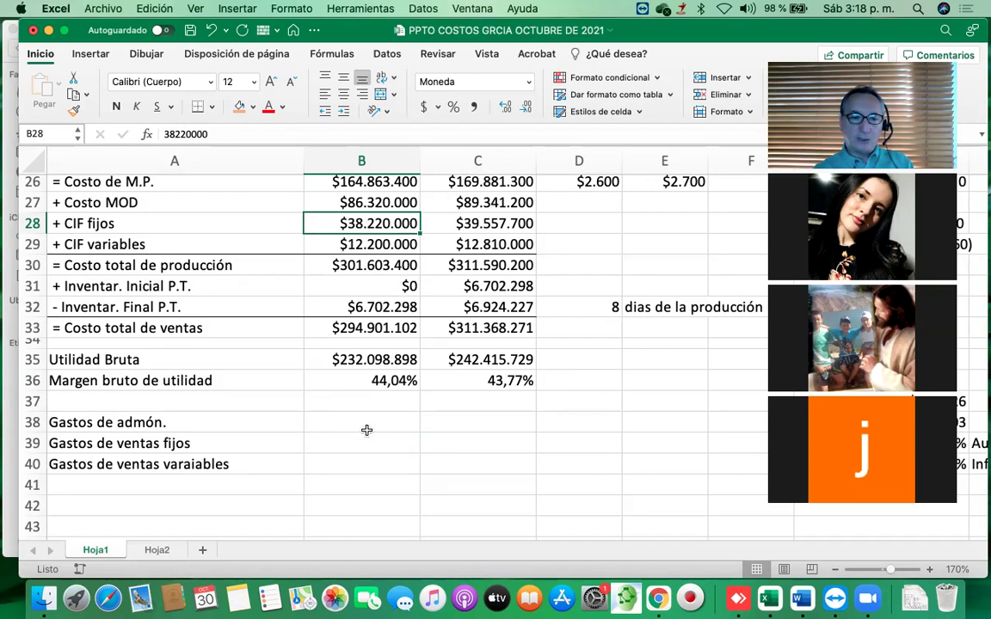
pyautogui.click(380, 422)
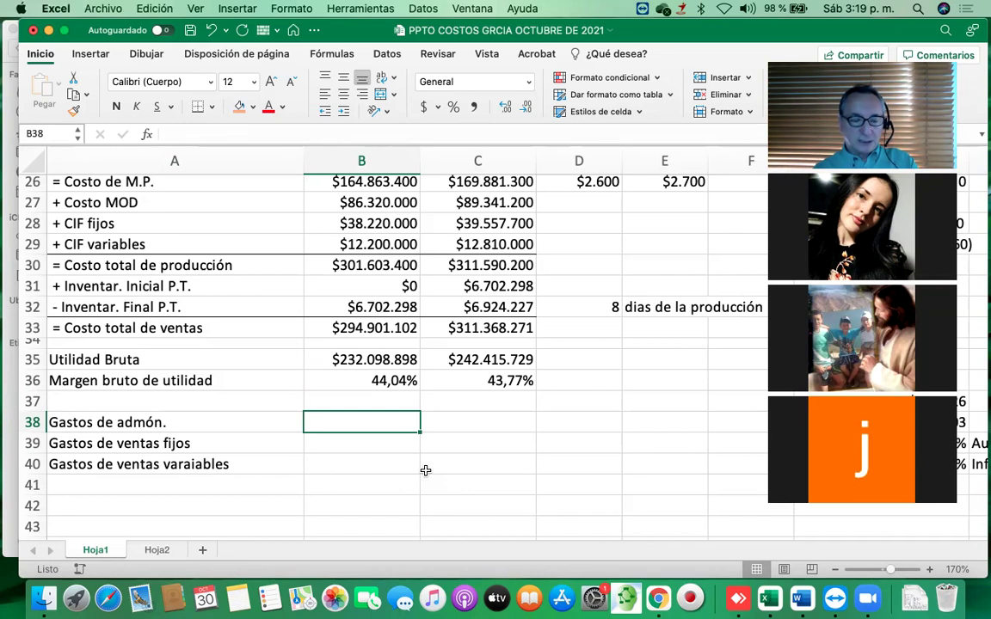
pyautogui.write('3')
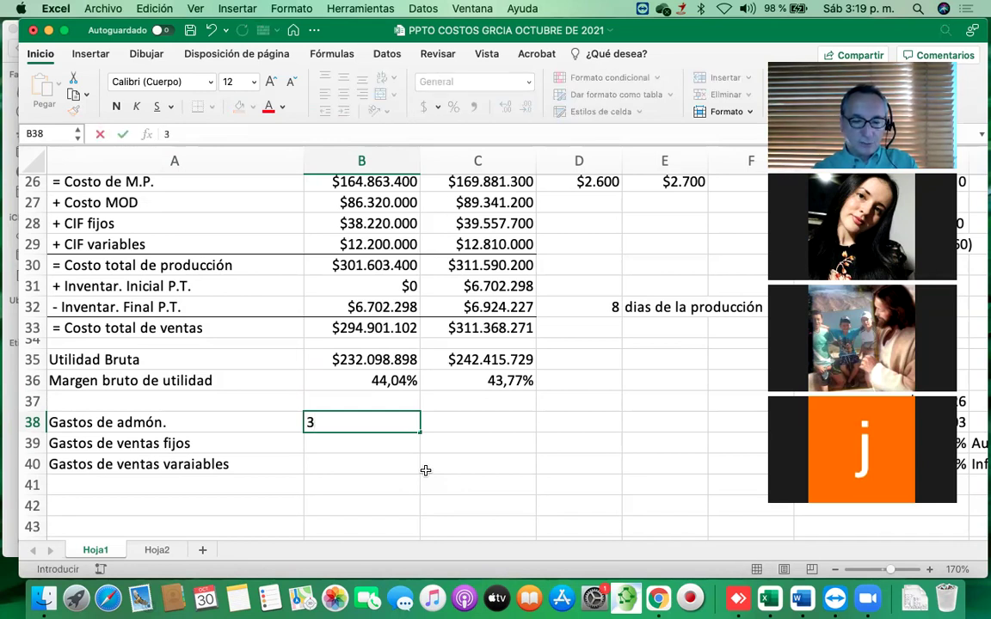
pyautogui.write('8900000')
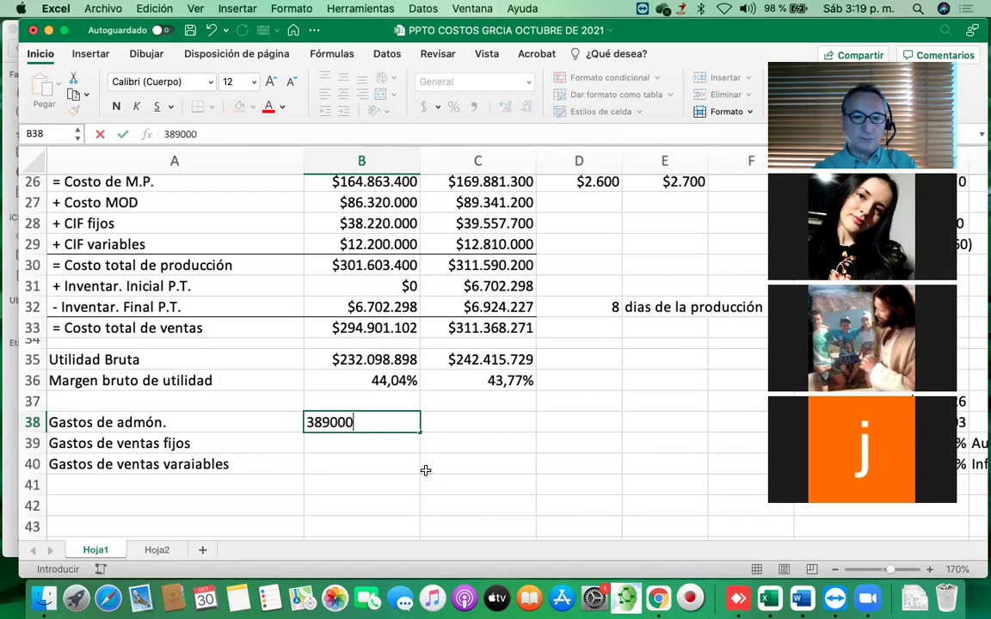
pyautogui.press('Return')
# Copy the currency formatting of the Costo MOD and CIF fijos amounts in B27:C28 to B38:C39
pyautogui.press('Up')
pyautogui.press('Up')
pyautogui.press('Up')
pyautogui.press('Up')
pyautogui.press('Up')
pyautogui.press('Up')
pyautogui.press('Up')
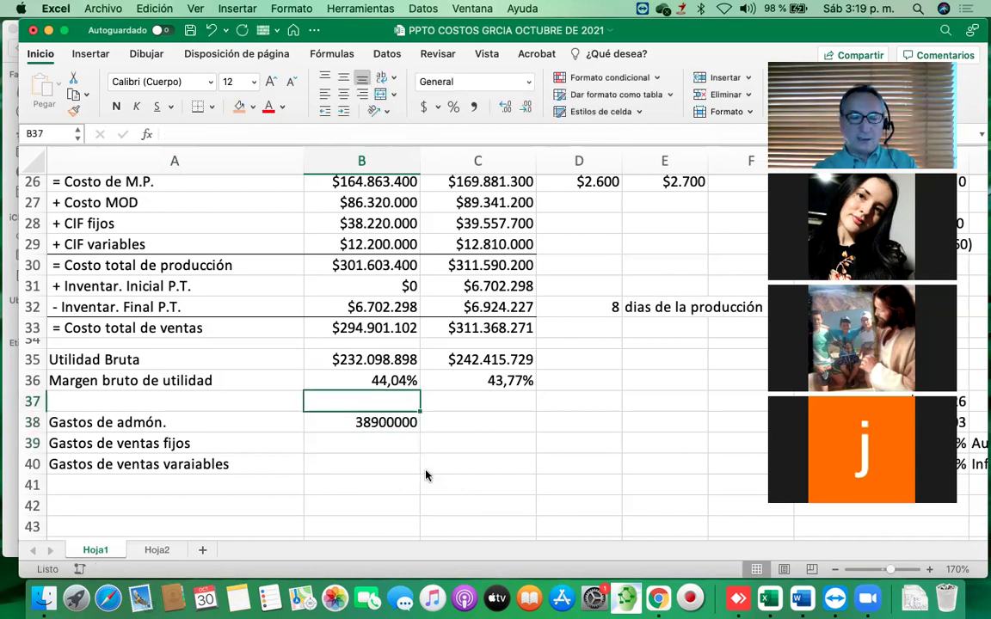
pyautogui.press('Up')
pyautogui.press('Up')
pyautogui.press('Up')
pyautogui.press('Up')
pyautogui.press('Up')
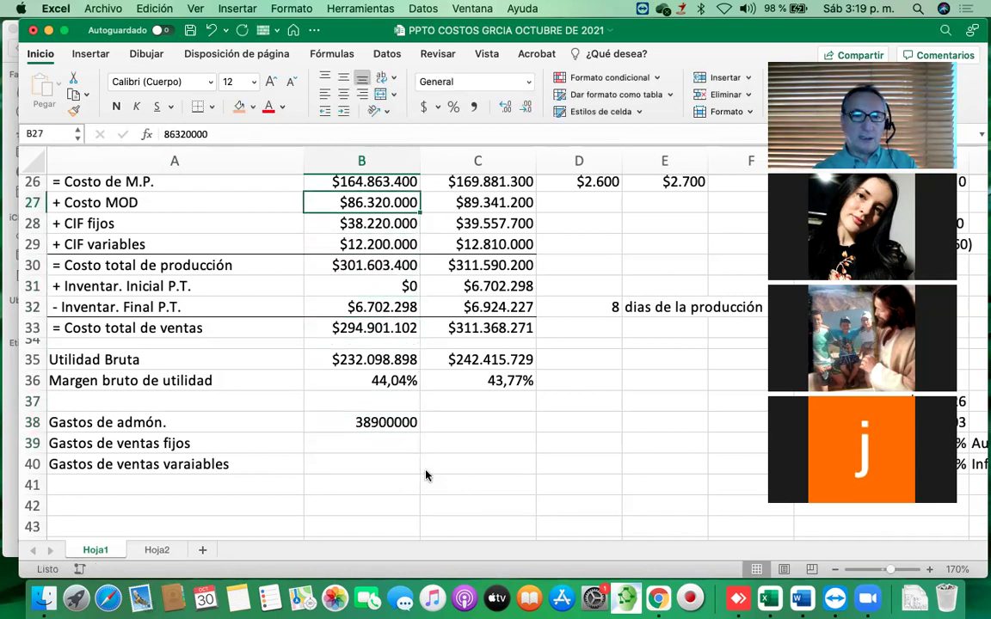
pyautogui.hotkey('shift', 'Right')
pyautogui.hotkey('shift', 'Down')
pyautogui.click(74, 110)
pyautogui.click(367, 420)
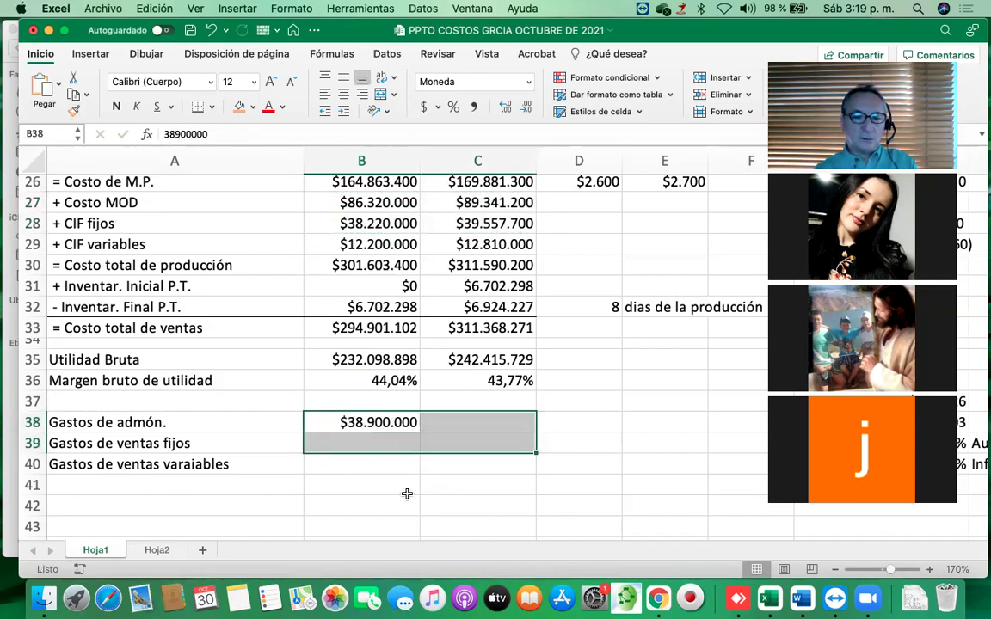
# Copy the formatting of B39:C39 to the variable sales expenses cells in row 40
pyautogui.scroll(-2, 401, 483)
pyautogui.moveTo(384, 384); pyautogui.dragTo(462, 383)
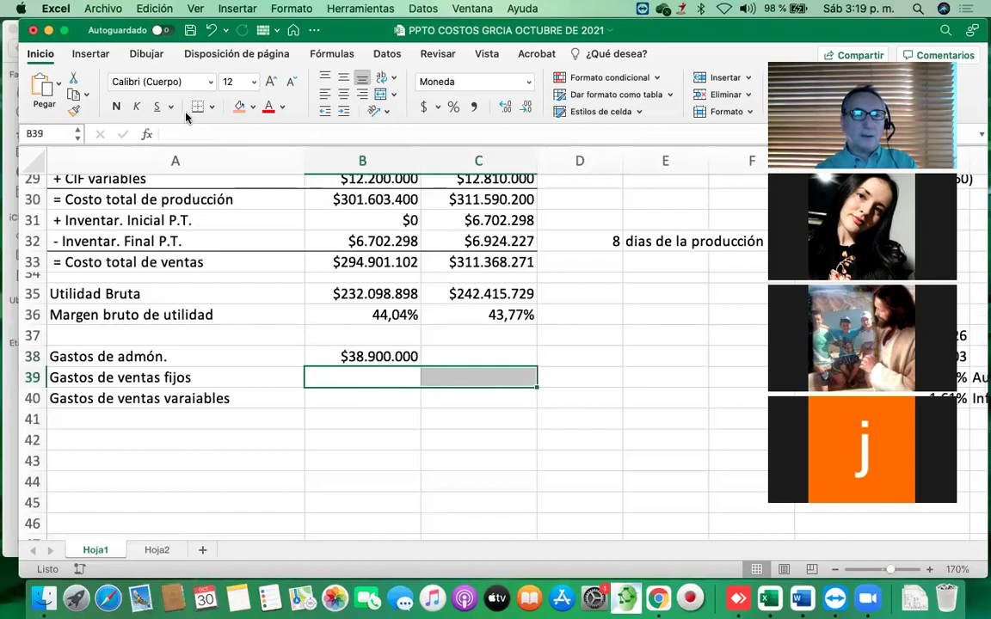
pyautogui.click(74, 112)
pyautogui.click(375, 400)
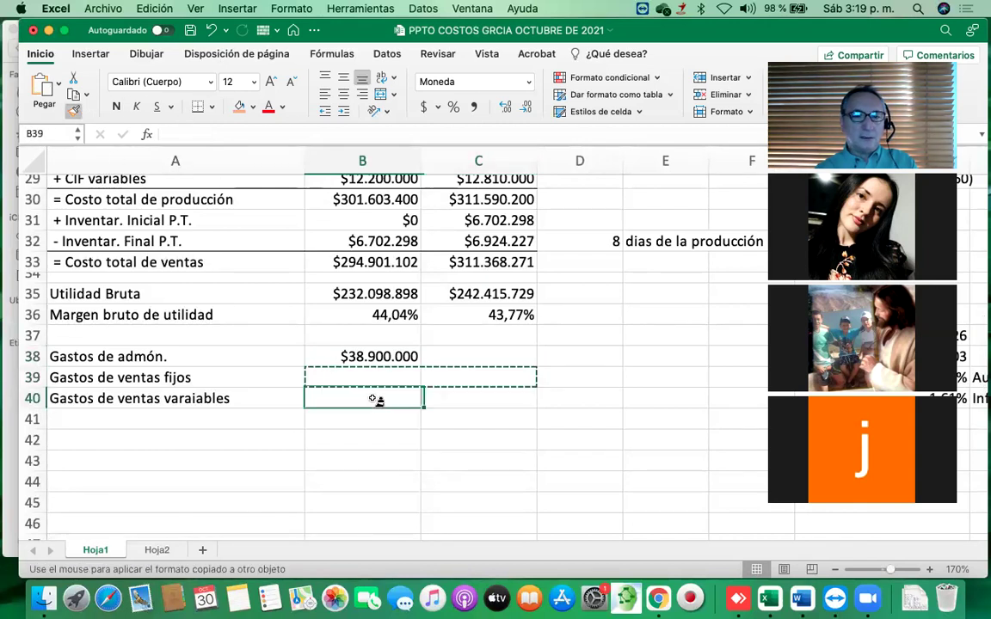
# Calculate Año 2 Gastos de admón. in C38 by increasing the Año 1 amount with the inflation rate, using =B38+B38*C4
pyautogui.click(409, 442)
pyautogui.click(345, 334)
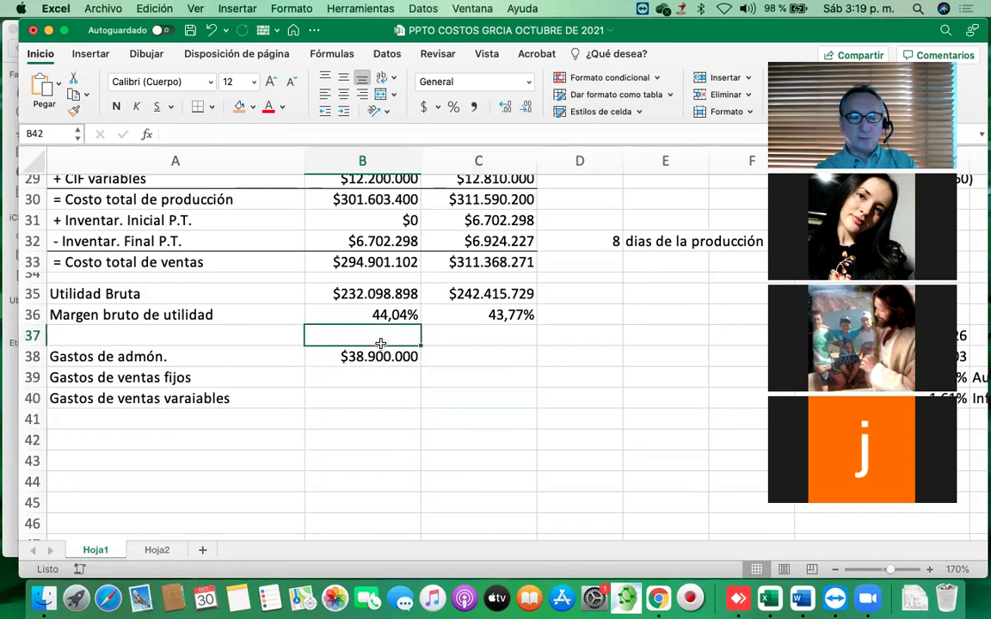
pyautogui.click(383, 361)
pyautogui.click(447, 357)
pyautogui.write('=')
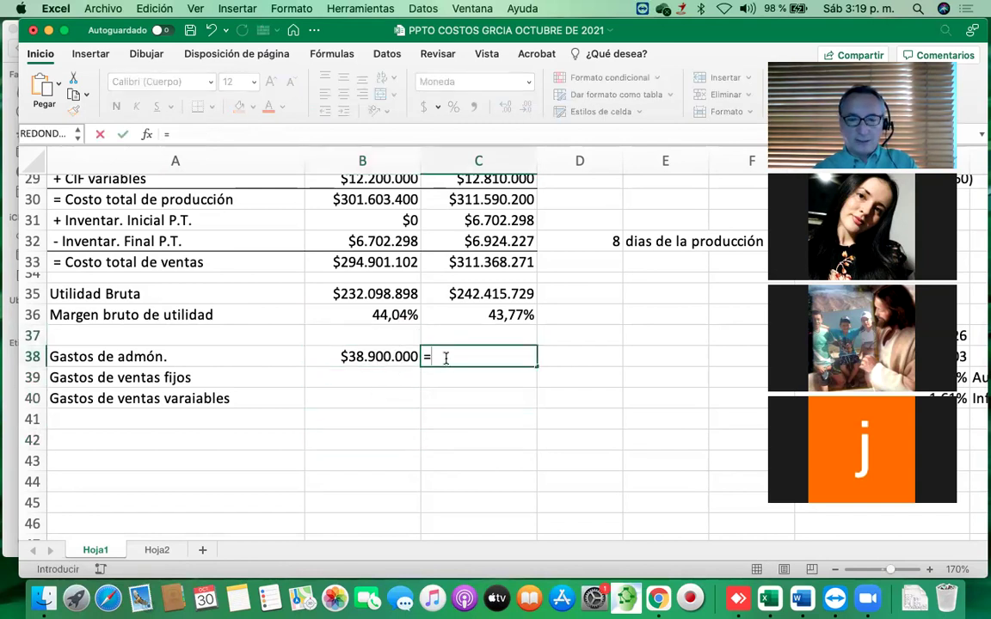
pyautogui.press('Left')
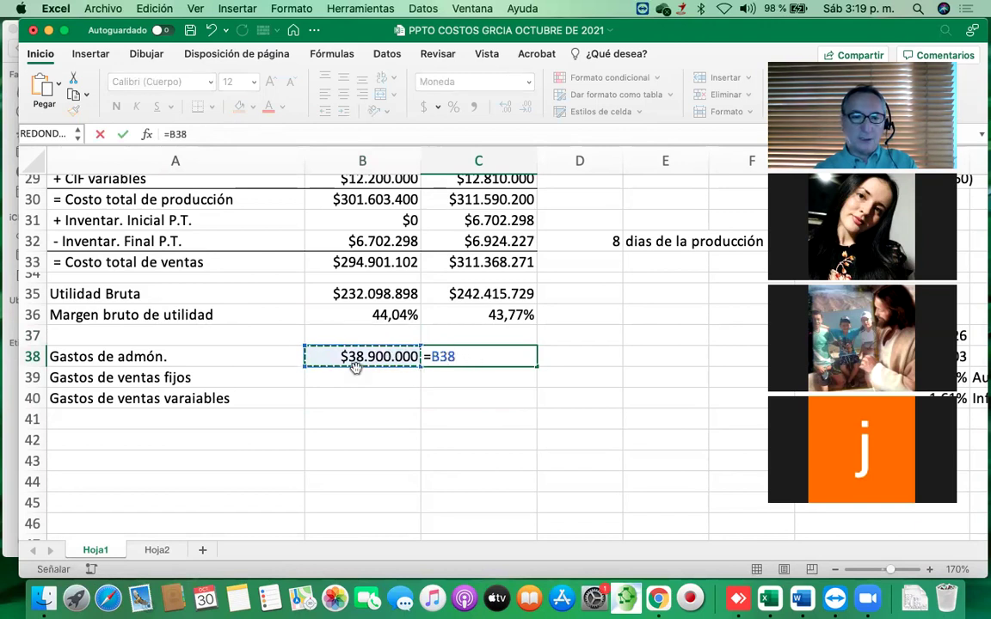
pyautogui.write('+')
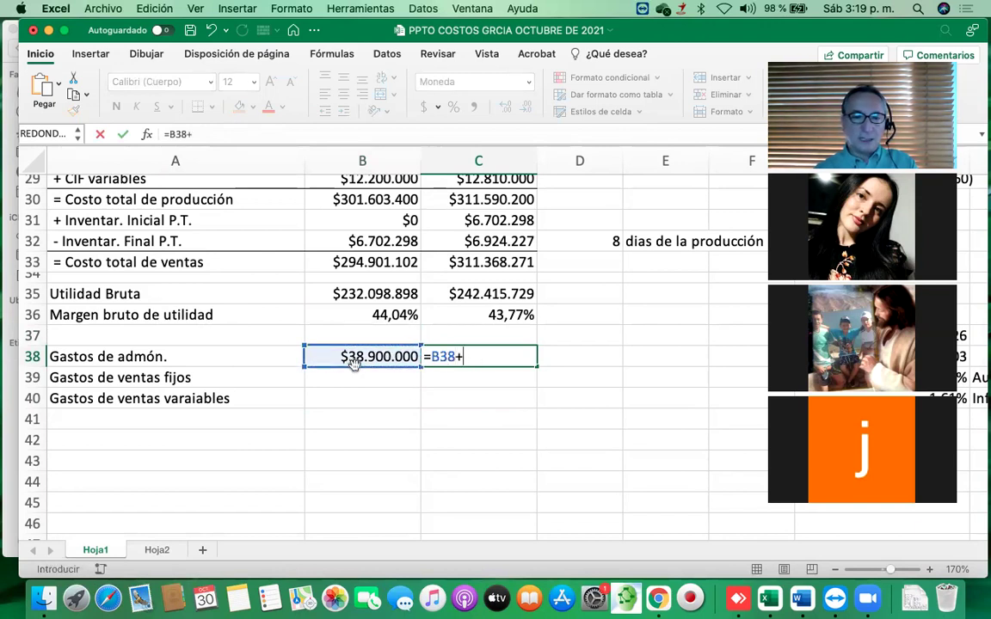
pyautogui.click(355, 358)
pyautogui.write('*')
pyautogui.scroll(10, 355, 359)
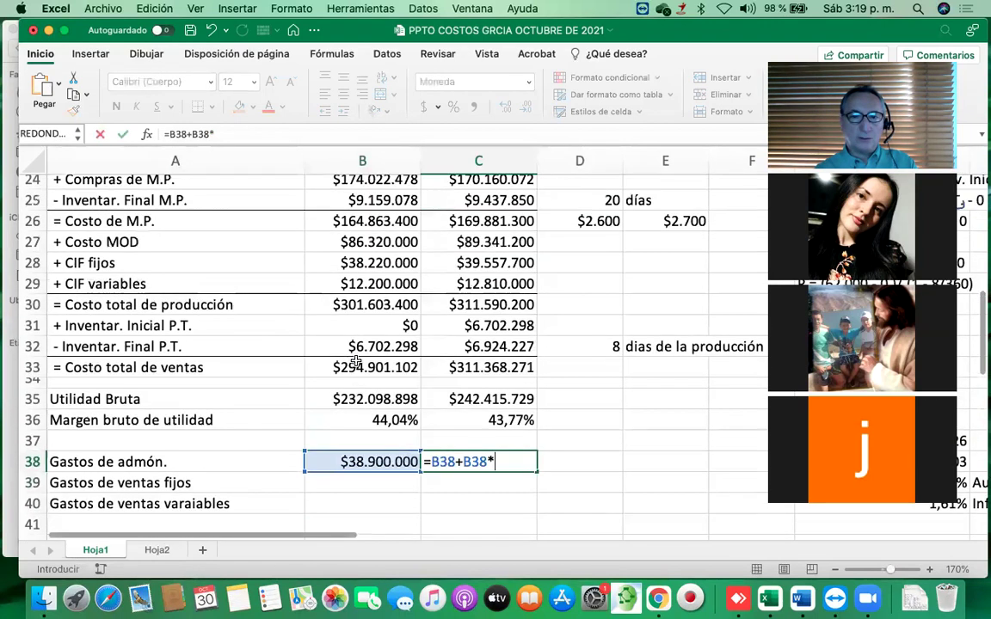
pyautogui.scroll(3, 355, 359)
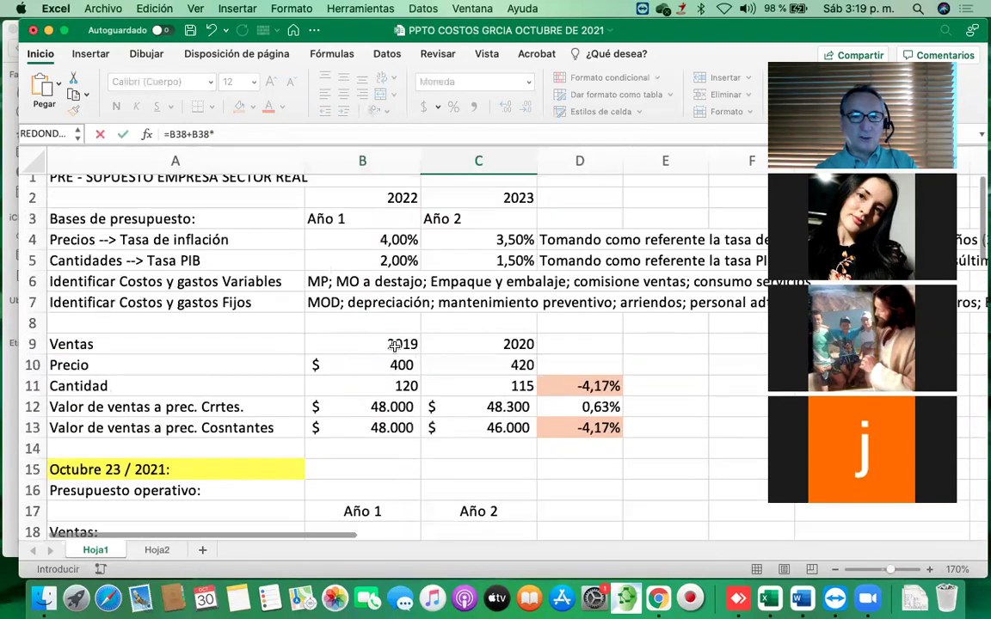
pyautogui.click(498, 245)
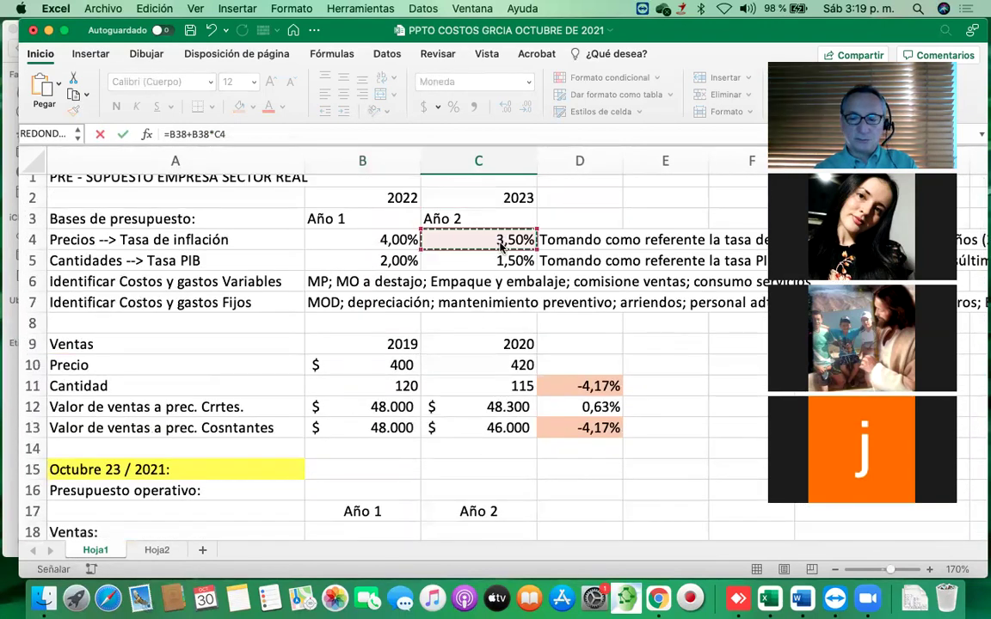
pyautogui.press('Return')
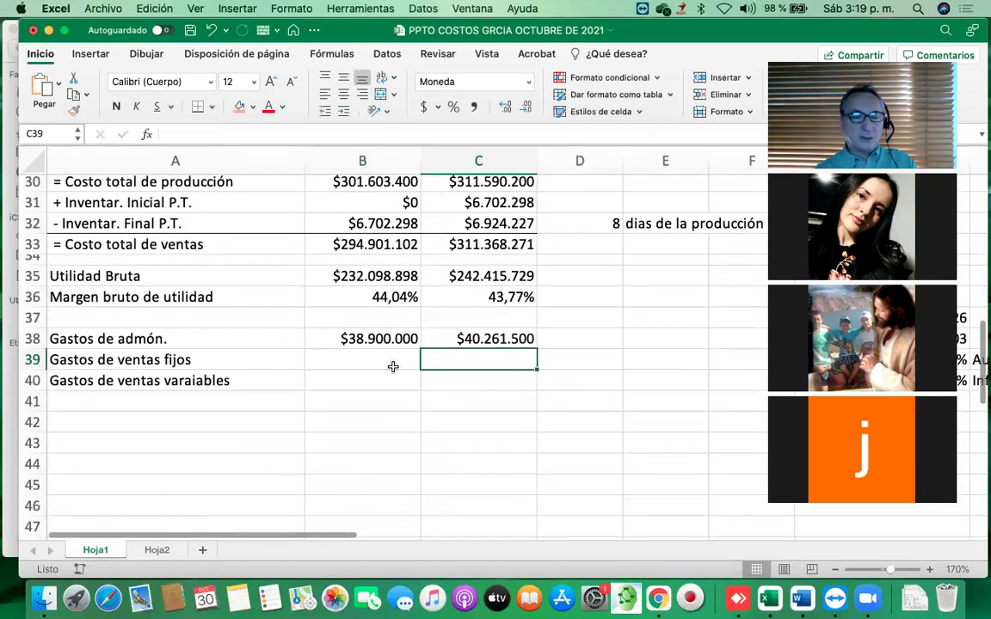
# Examine the Año 1 formulas for Compras de M.P. in B24 and Valor de ventas in B21
pyautogui.click(392, 362)
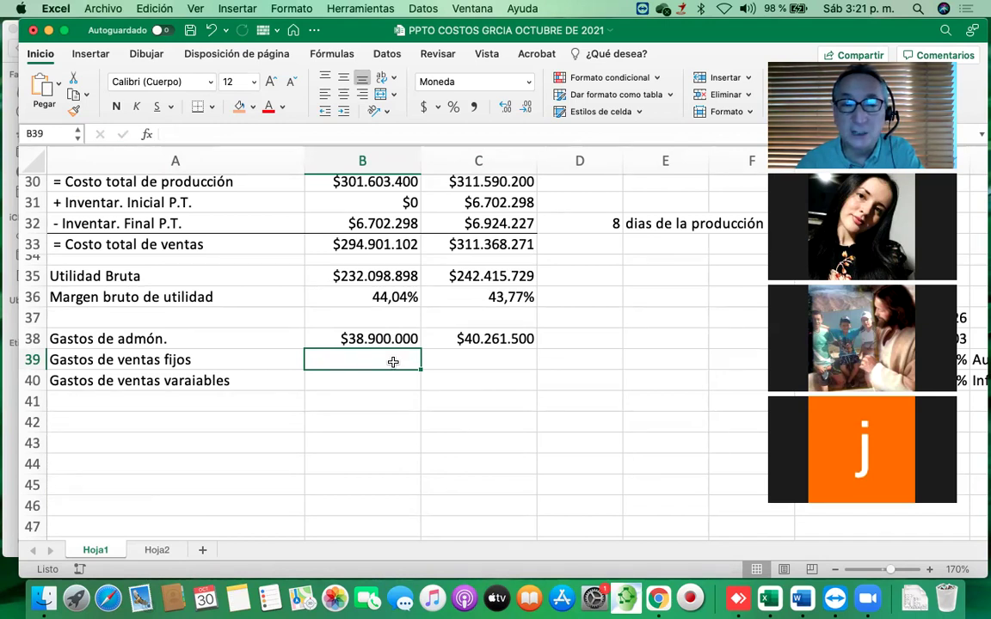
pyautogui.scroll(5, 392, 362)
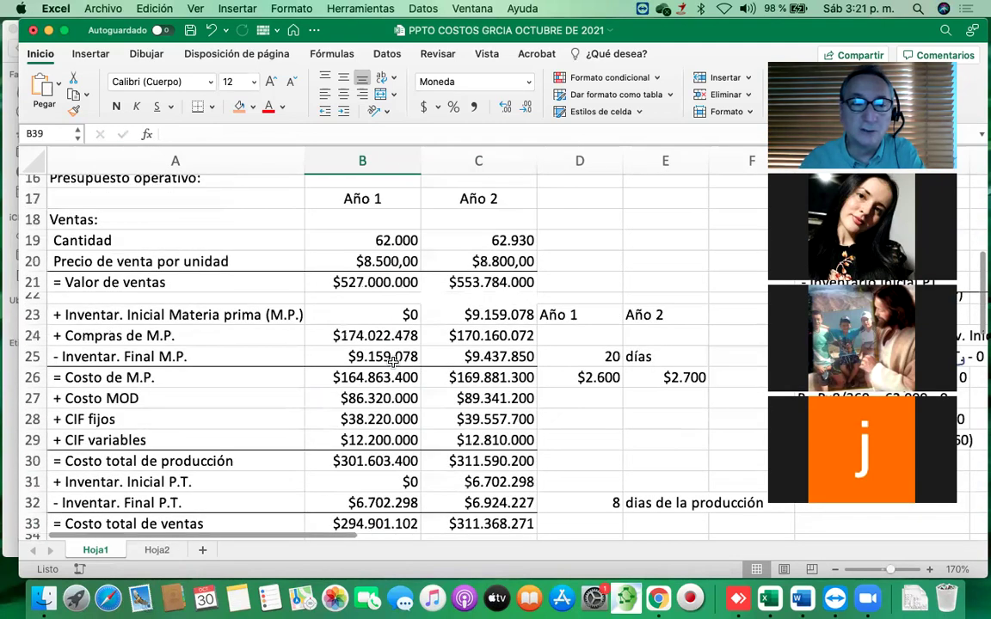
pyautogui.click(378, 339)
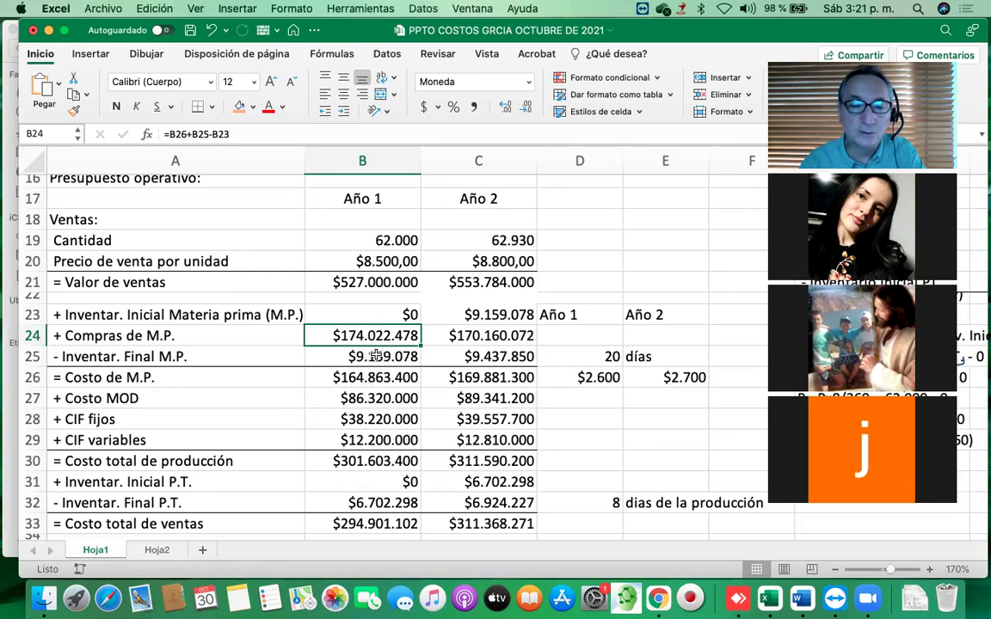
pyautogui.scroll(-5, 376, 361)
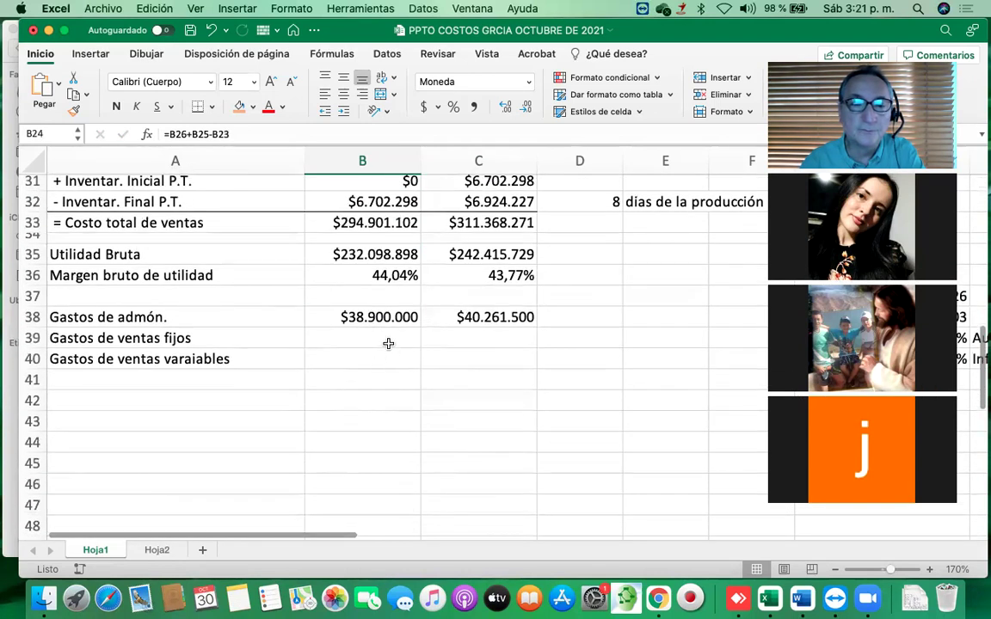
pyautogui.click(387, 343)
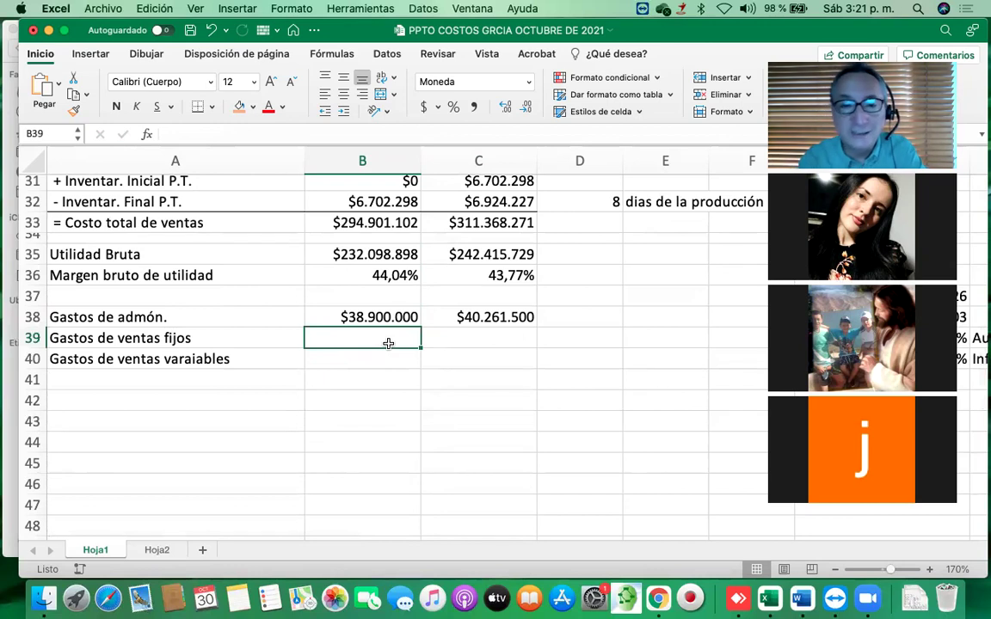
pyautogui.scroll(6, 388, 343)
pyautogui.click(375, 330)
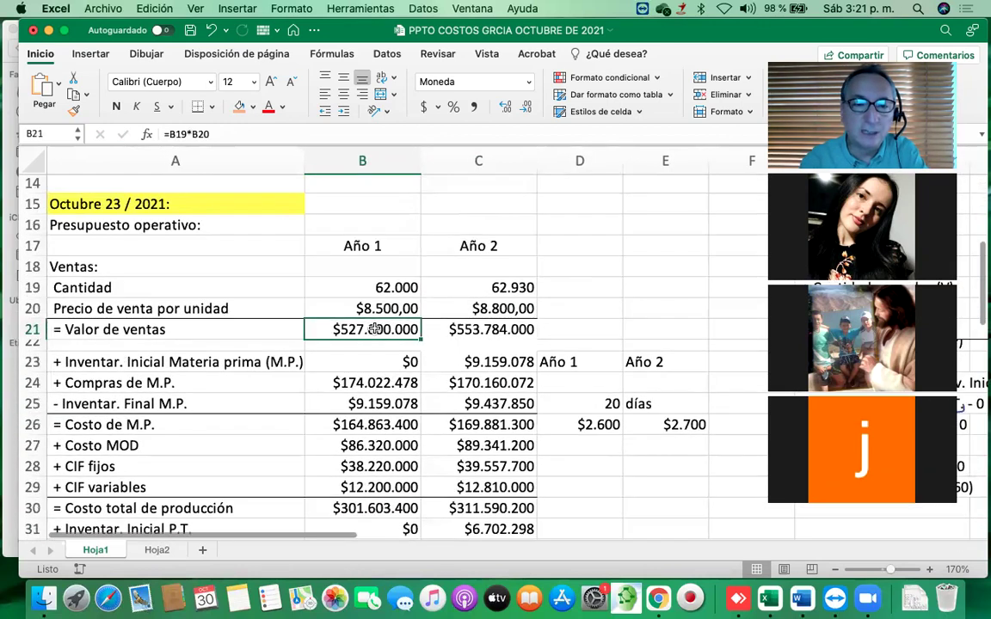
pyautogui.scroll(-5, 392, 369)
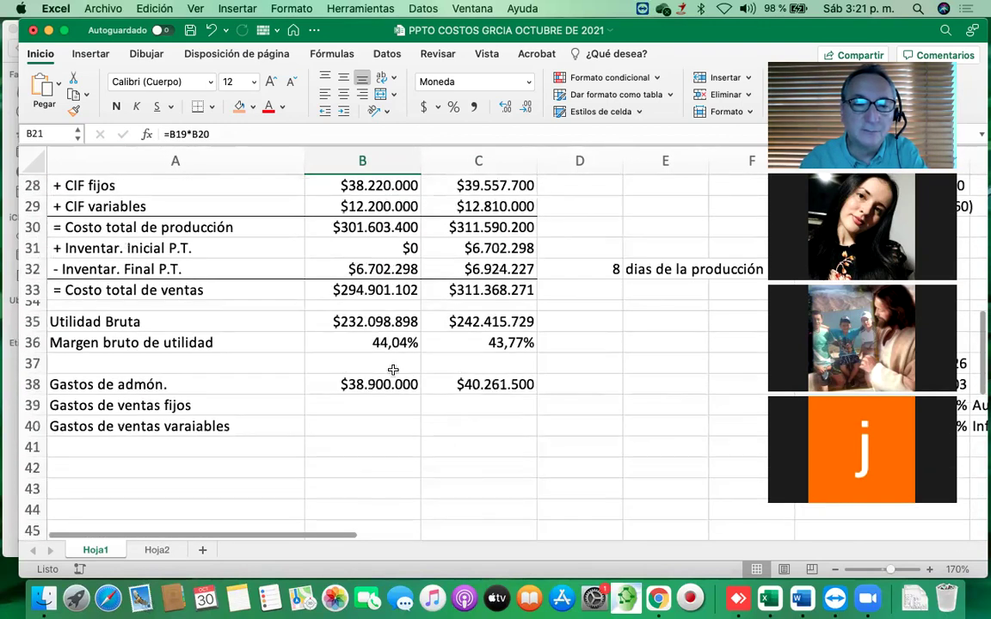
# Enter 16350000 as the Año 1 amount for Gastos de ventas fijos in B39
pyautogui.click(355, 405)
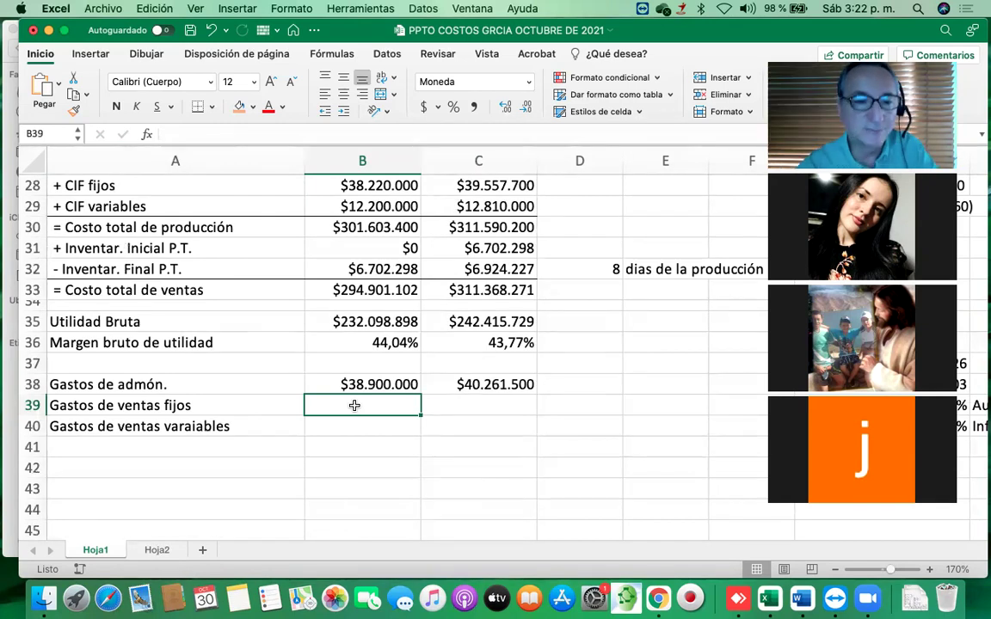
pyautogui.write('1')
pyautogui.write('6.3')
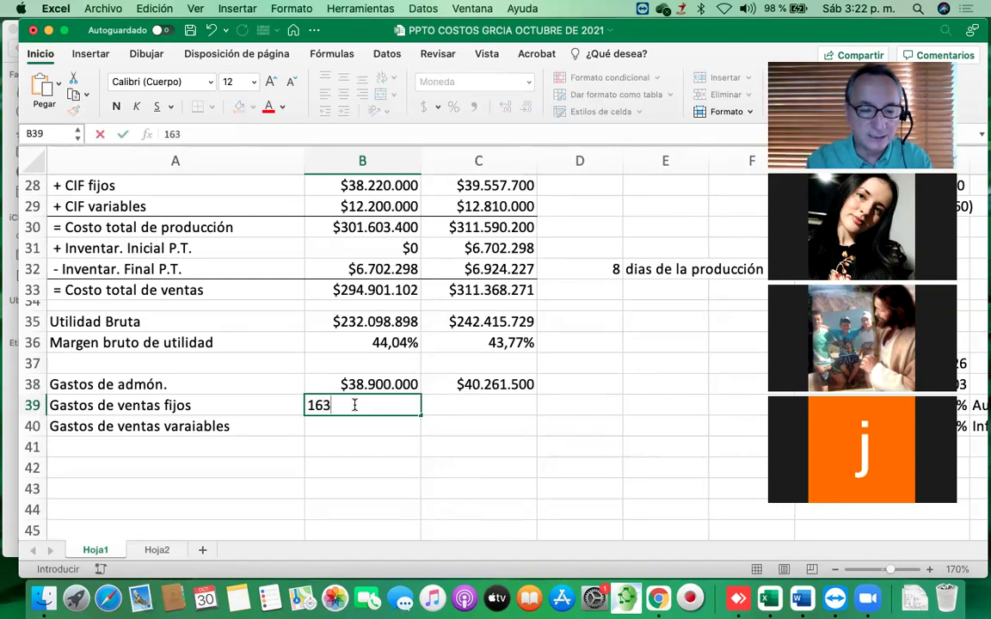
pyautogui.write('50')
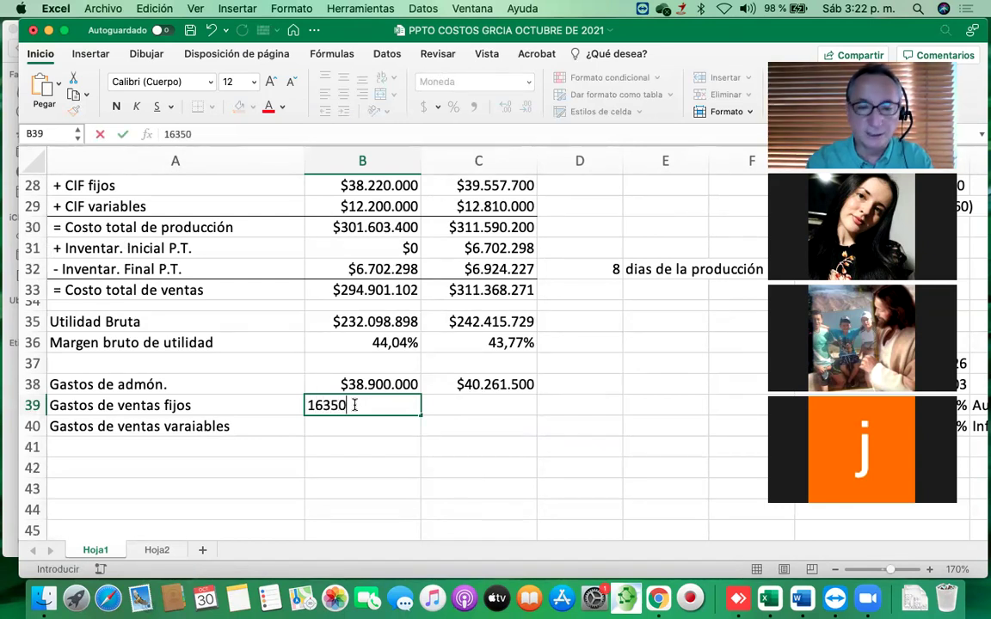
pyautogui.write('.000')
pyautogui.press('Return')
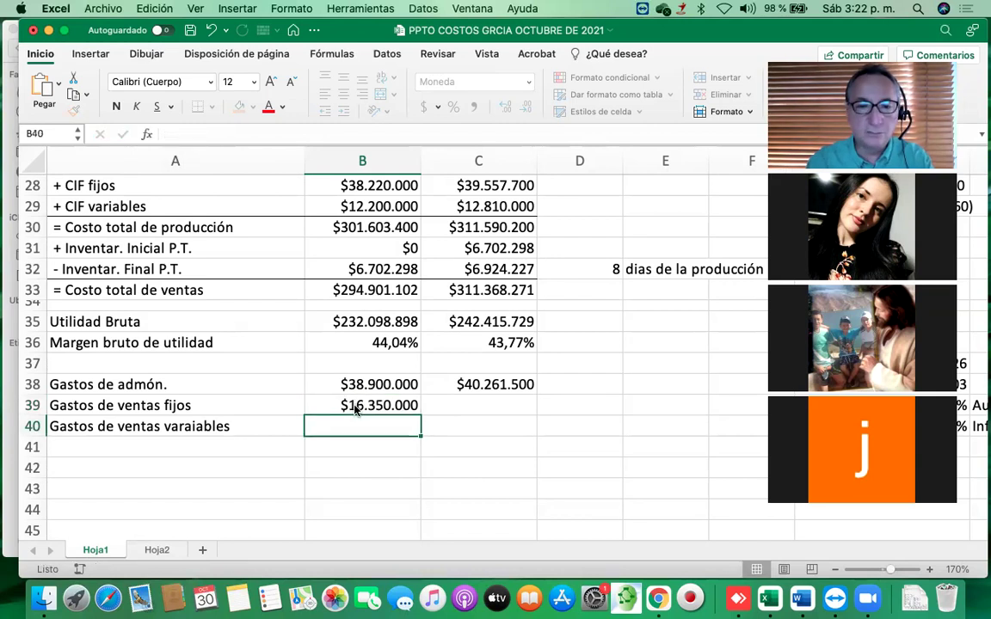
# Calculate Año 2 Gastos de ventas fijos in C39 with the inflation-adjusted formula =B39+B39*C4
pyautogui.click(356, 409)
pyautogui.press('Right')
pyautogui.write('=')
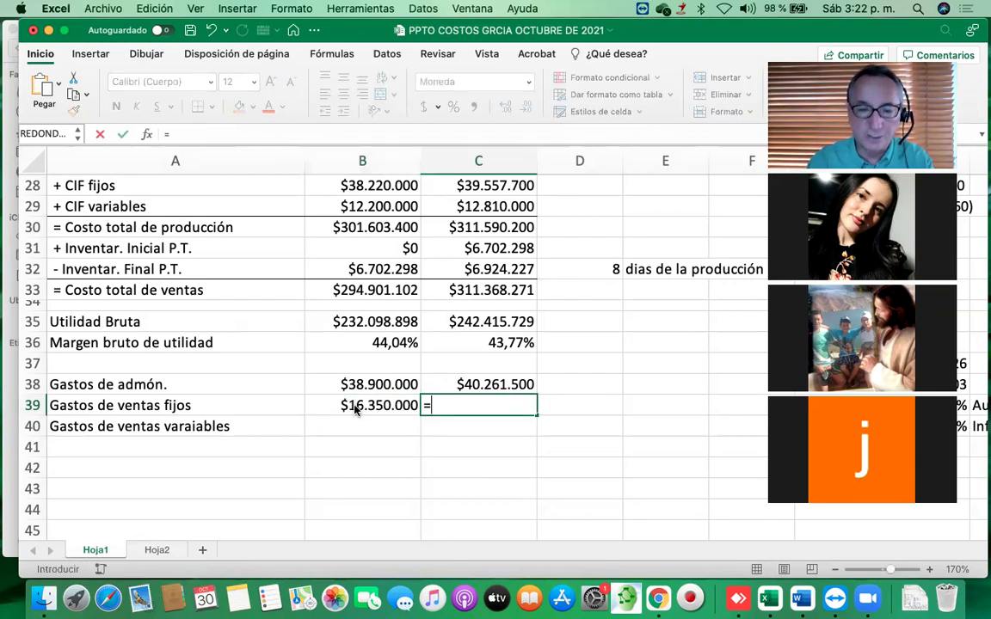
pyautogui.click(356, 409)
pyautogui.write('+')
pyautogui.click(355, 409)
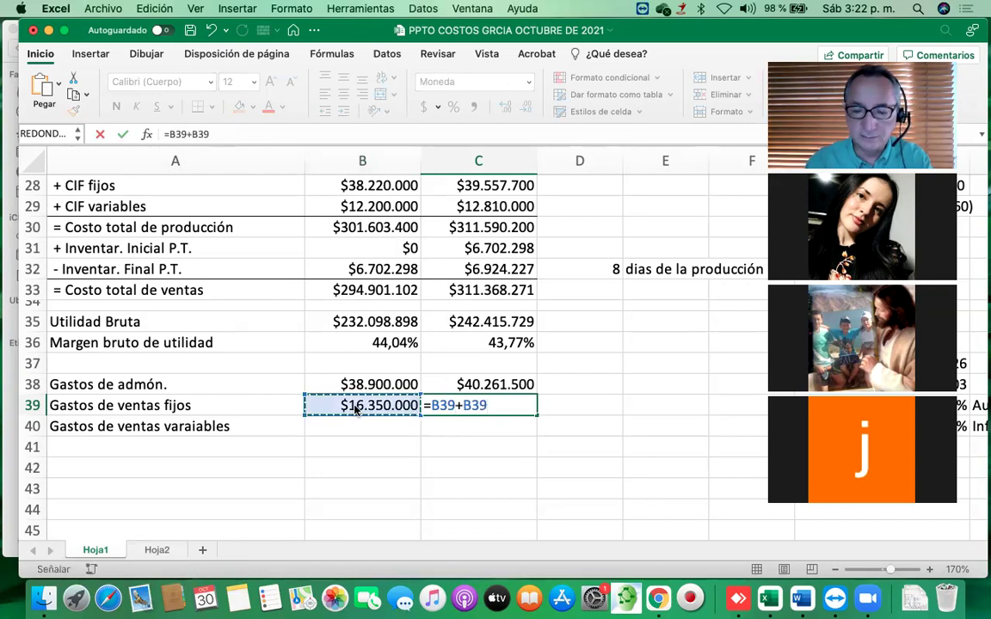
pyautogui.write('*')
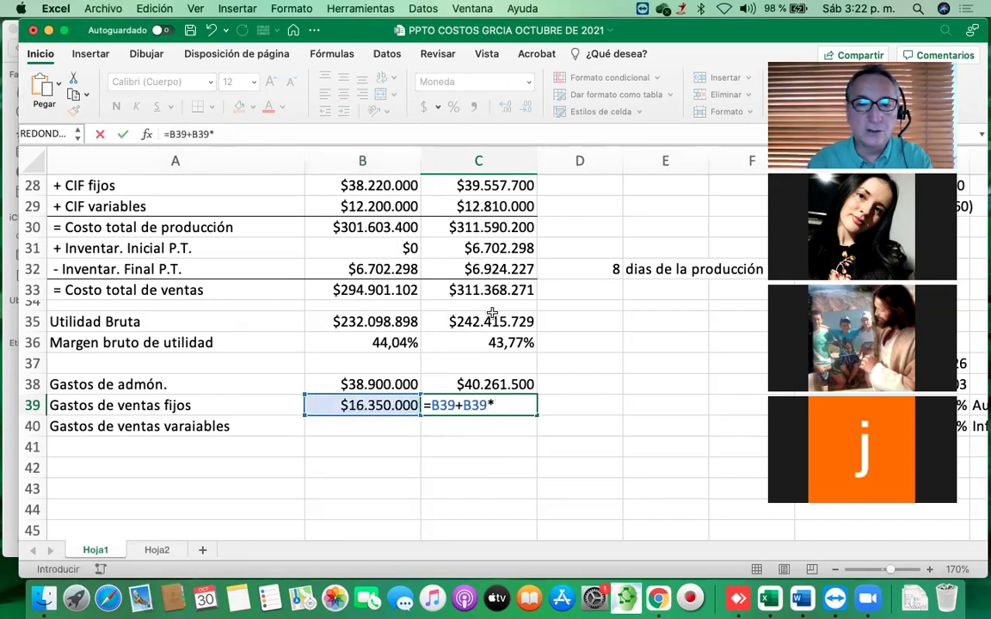
pyautogui.scroll(5, 491, 311)
pyautogui.scroll(4, 492, 311)
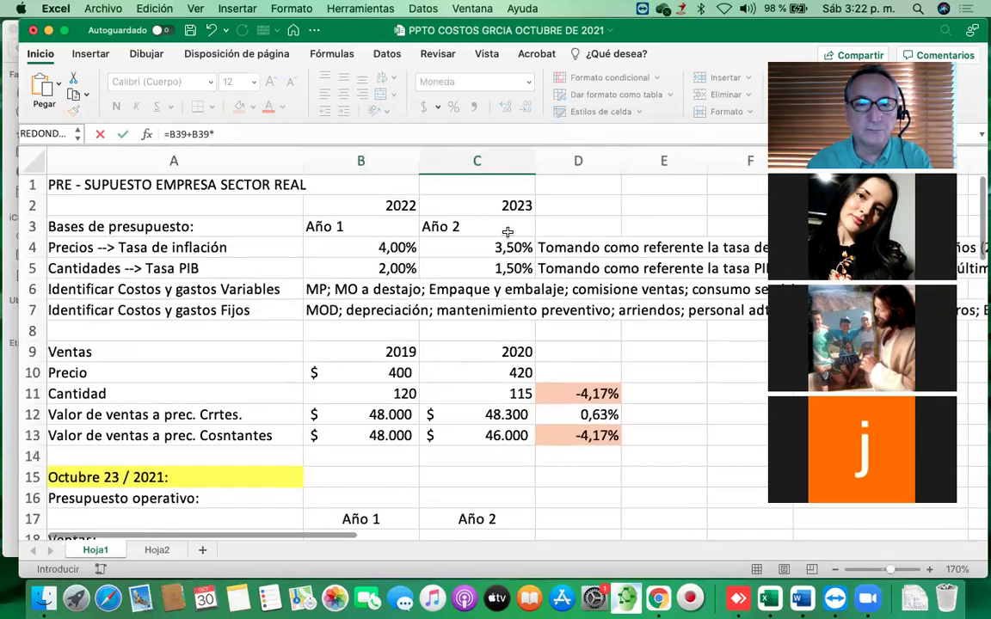
pyautogui.click(507, 249)
pyautogui.press('Return')
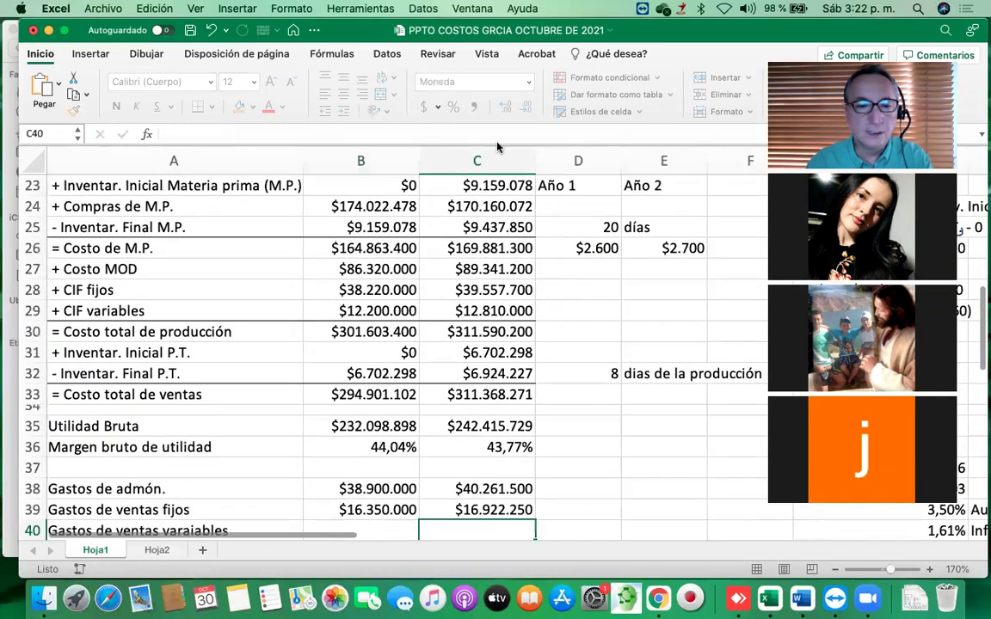
# Correct the misspelled label in A40 to read "Gastos de ventas variables"
pyautogui.scroll(-3, 344, 404)
pyautogui.click(379, 405)
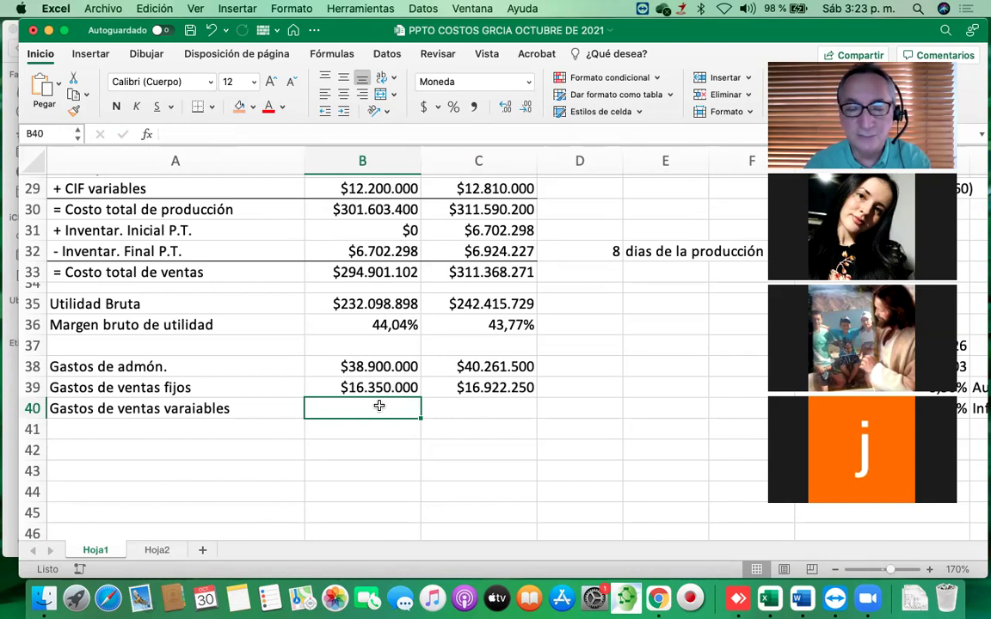
pyautogui.click(208, 407)
pyautogui.click(257, 137)
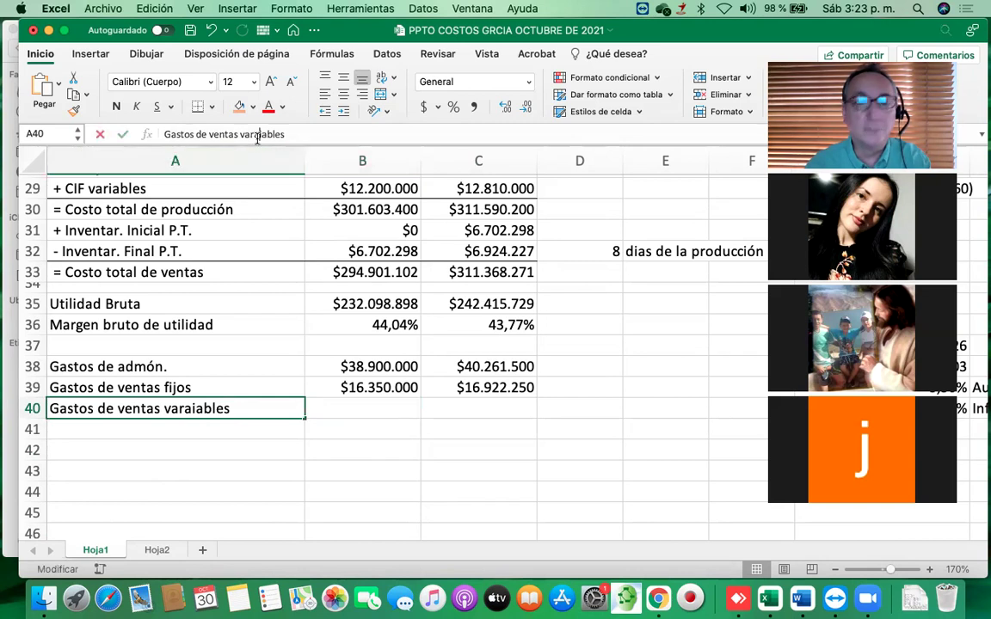
pyautogui.press('BackSpace')
pyautogui.press('Return')
# Enter 18660000 as the Año 1 amount for Gastos de ventas variables in B40
pyautogui.press('Up')
pyautogui.press('Right')
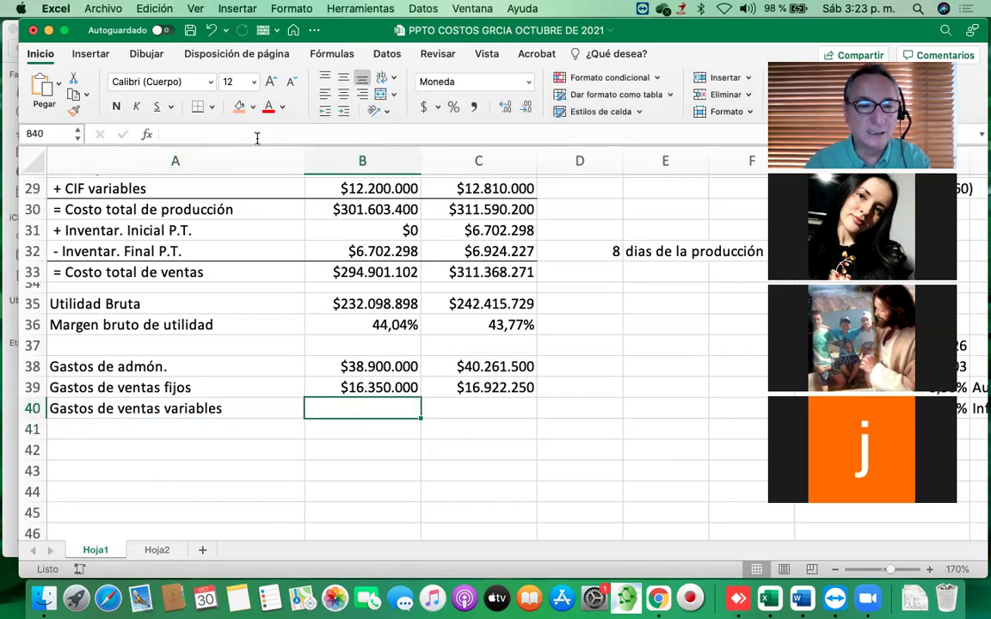
pyautogui.write('1')
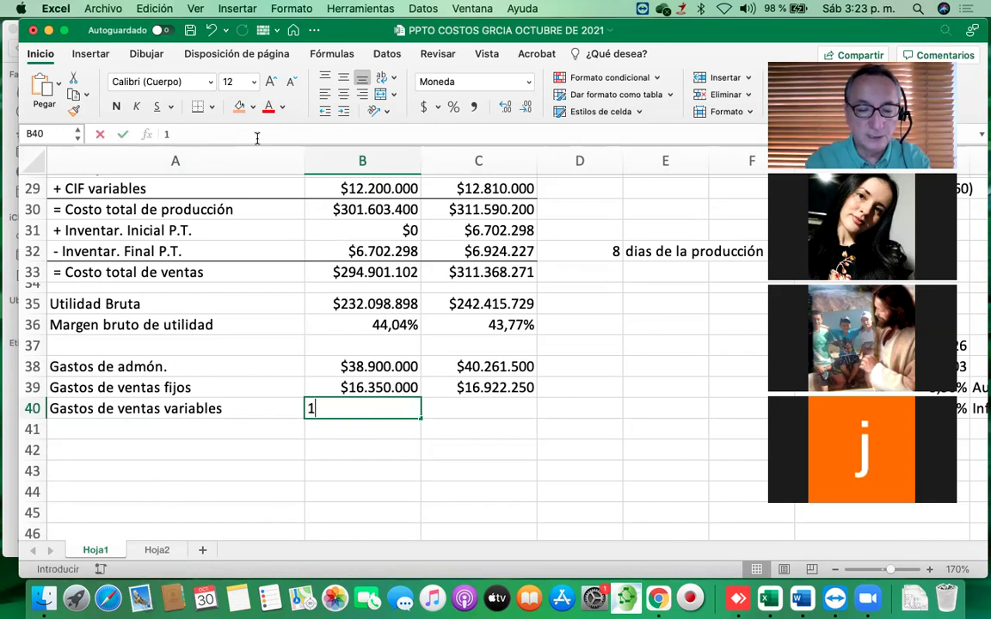
pyautogui.write('8.660')
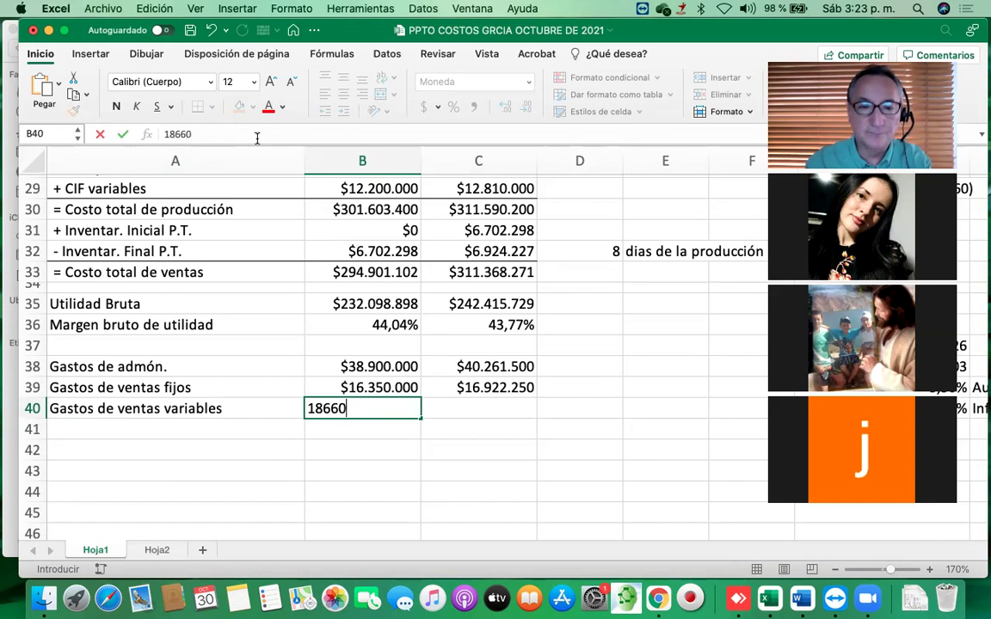
pyautogui.press('Return')
pyautogui.click(402, 409)
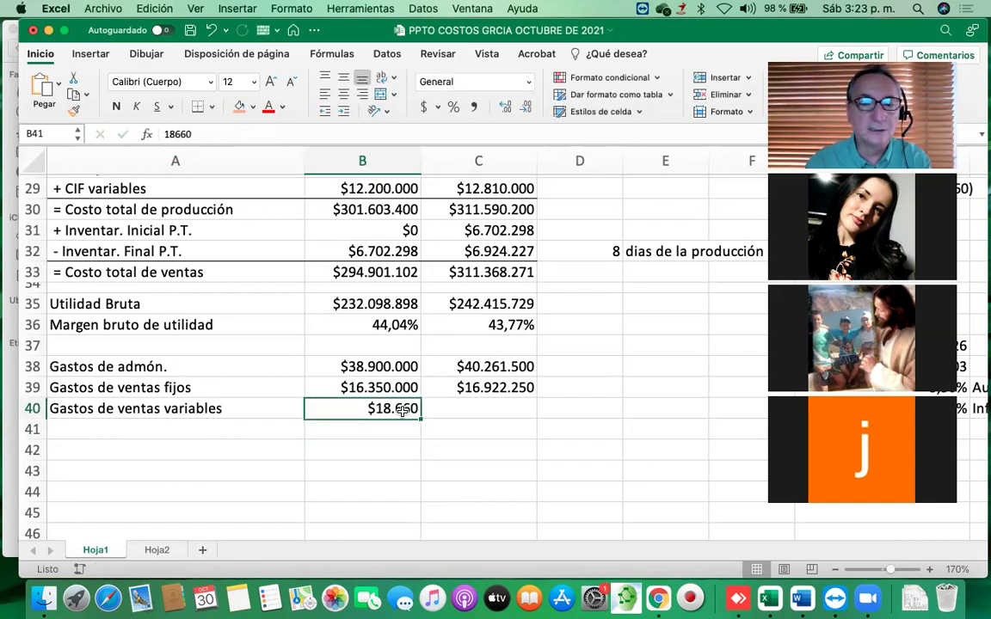
pyautogui.click(219, 136)
pyautogui.write('000')
pyautogui.press('Return')
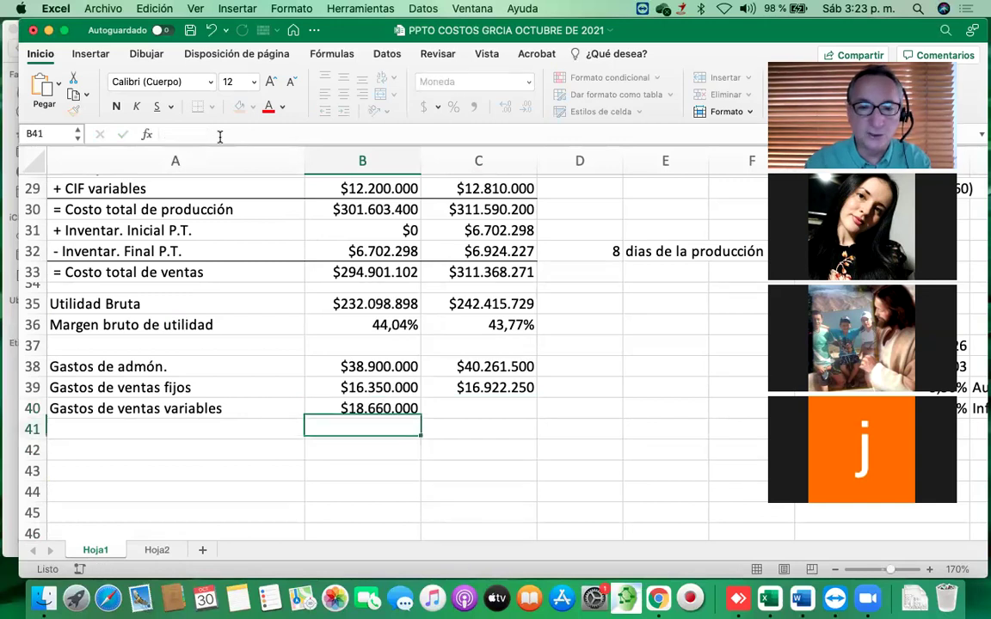
# Review the budget bases, sales and cost rows, and expense rows as reference for the Año 2 Gastos de ventas variables in C40
pyautogui.press('Up')
pyautogui.press('Right')
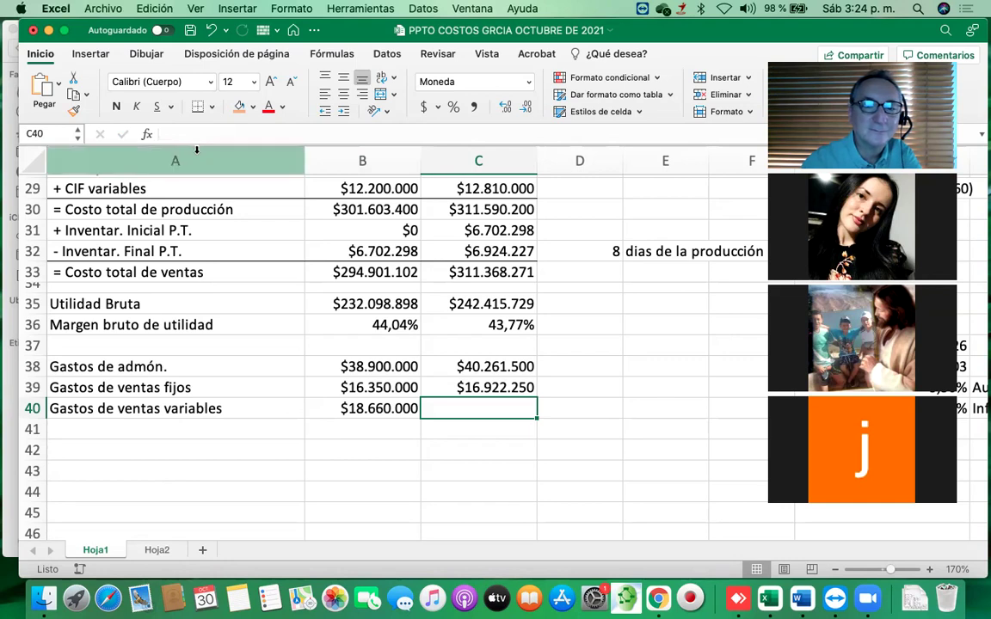
pyautogui.scroll(8, 318, 260)
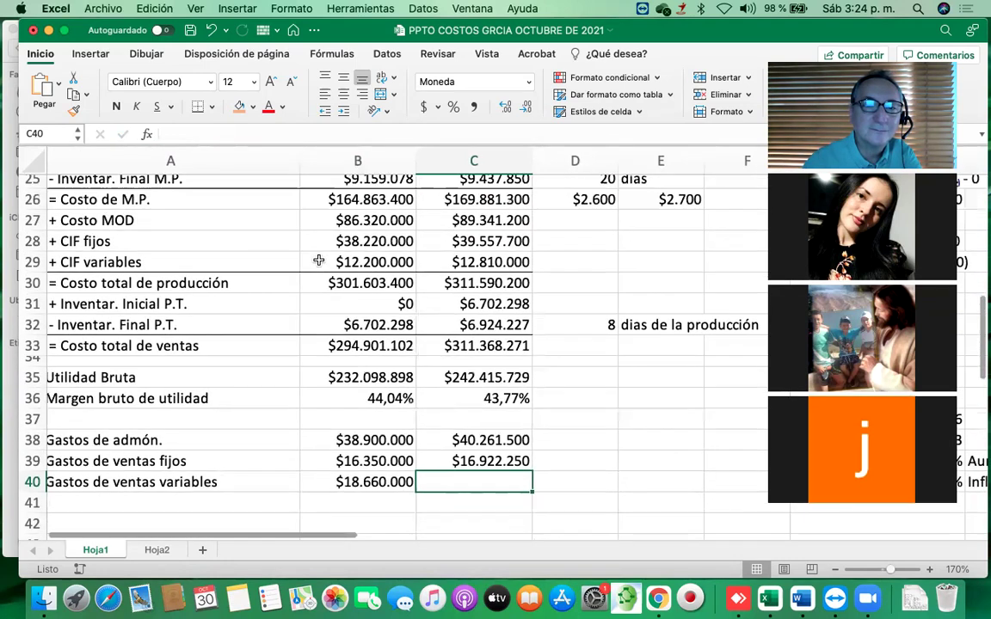
pyautogui.scroll(4, 319, 260)
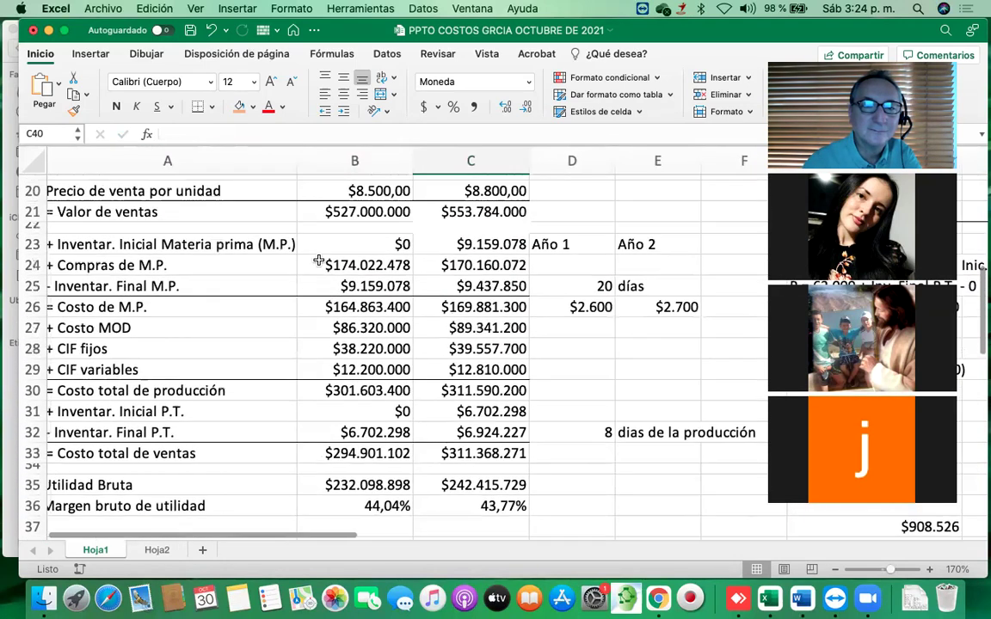
pyautogui.scroll(7, 318, 260)
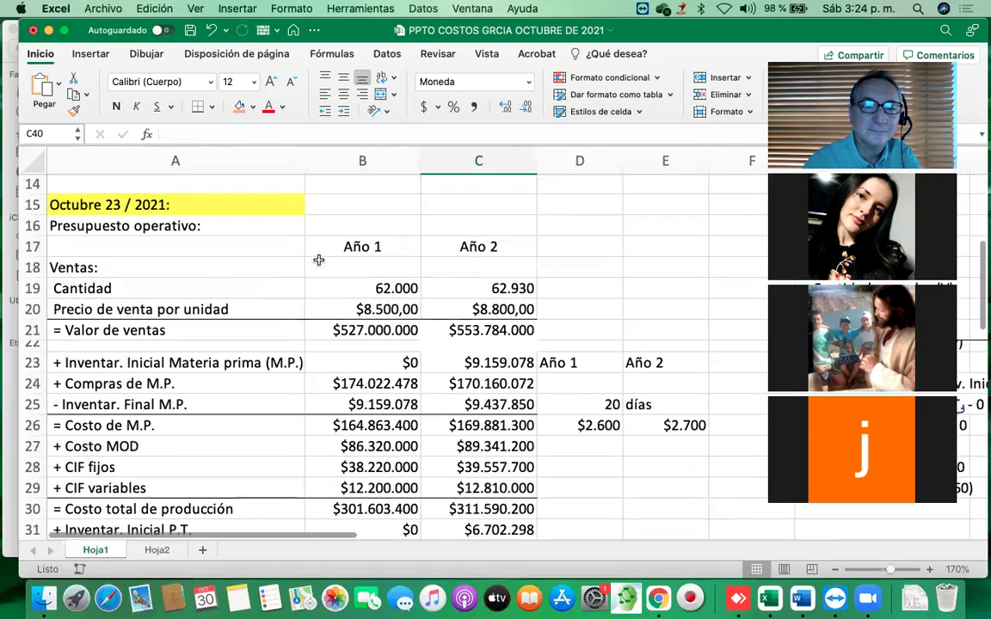
pyautogui.scroll(7, 318, 261)
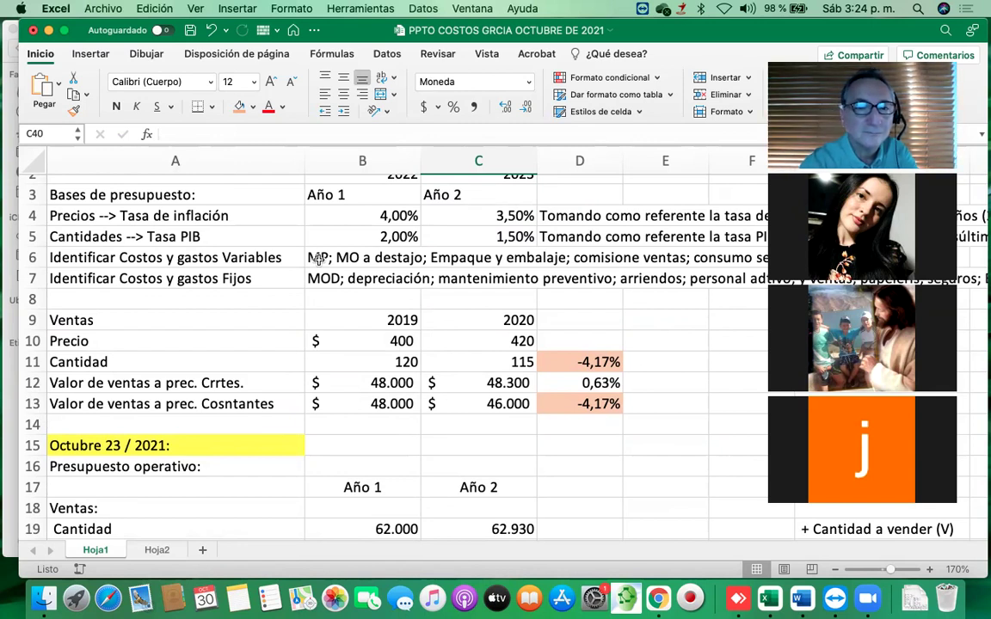
pyautogui.scroll(-5, 318, 259)
pyautogui.scroll(-15, 318, 259)
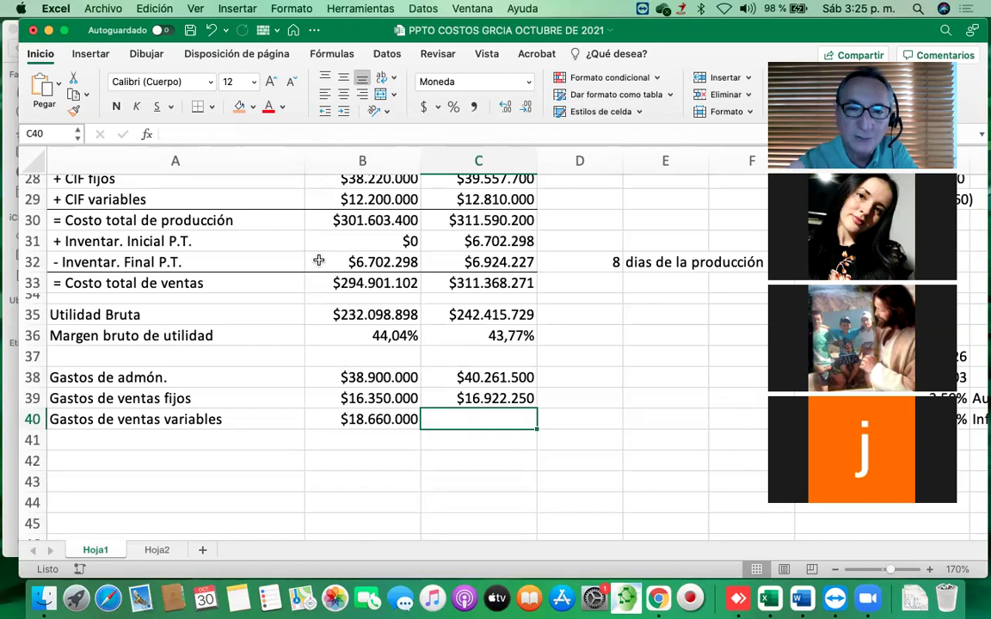
pyautogui.scroll(5, 318, 259)
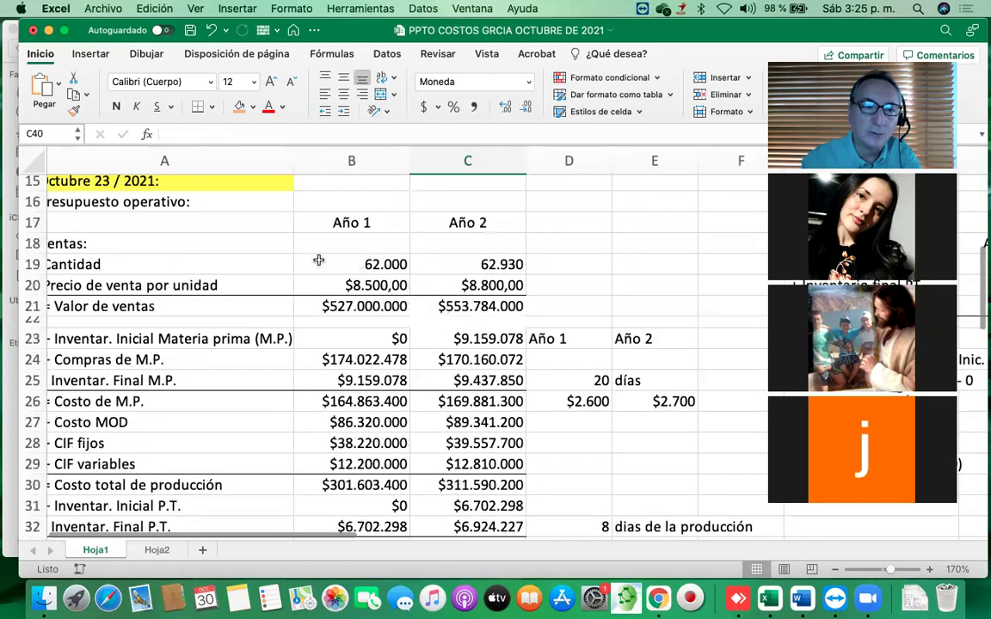
pyautogui.hscroll(-1, 258, 206)
pyautogui.scroll(-5, 344, 301)
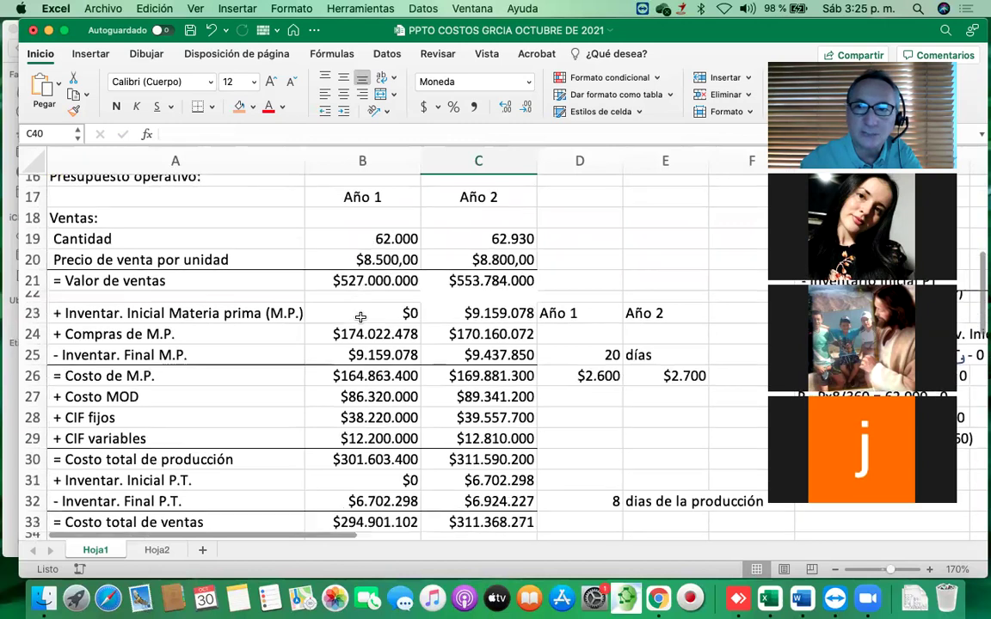
pyautogui.scroll(-2, 360, 315)
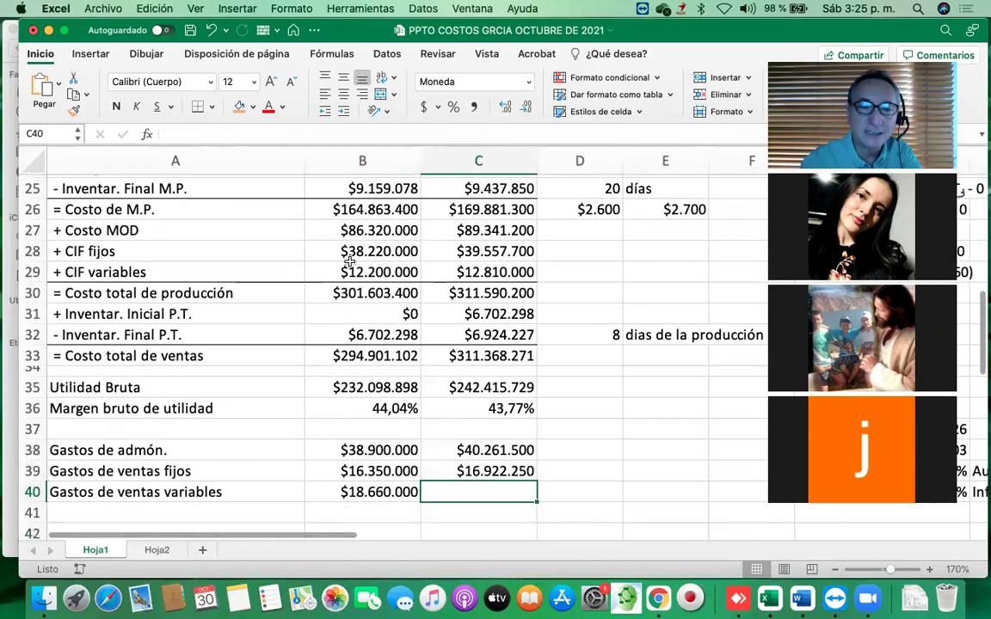
pyautogui.scroll(-3, 357, 273)
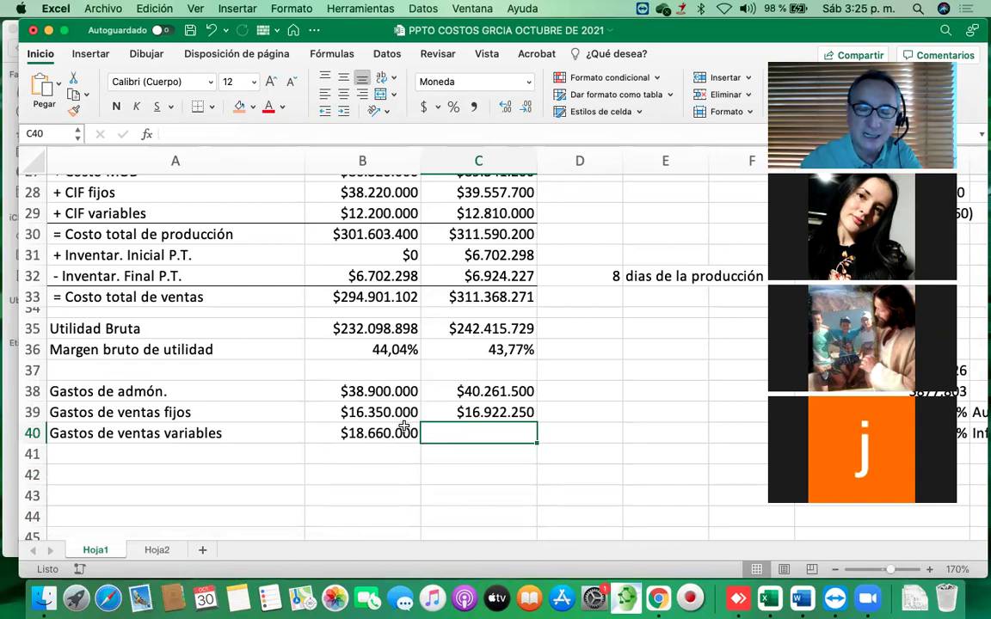
pyautogui.scroll(15, 399, 417)
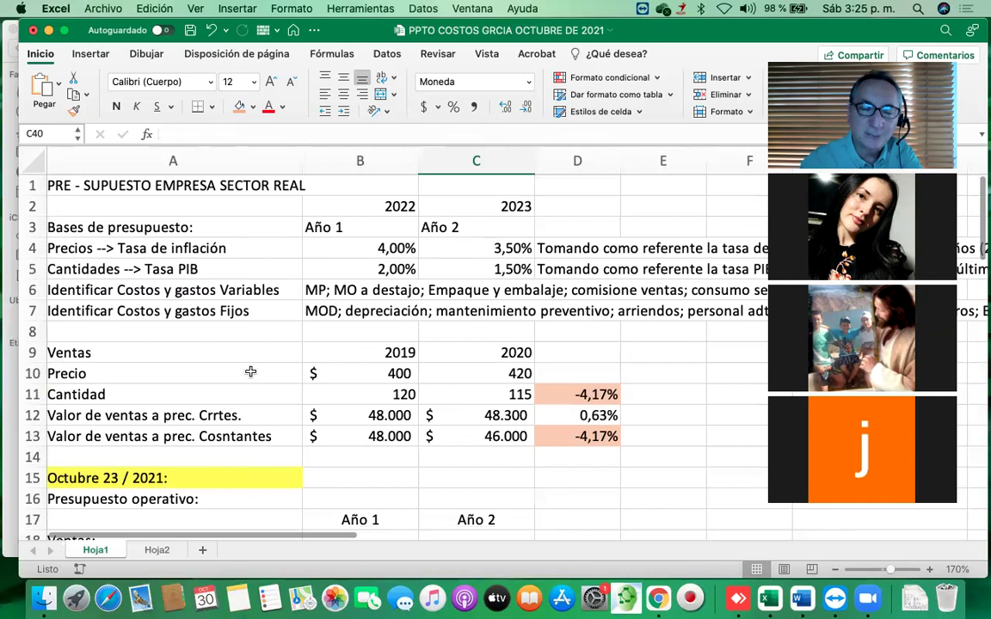
pyautogui.hscroll(-1, 255, 371)
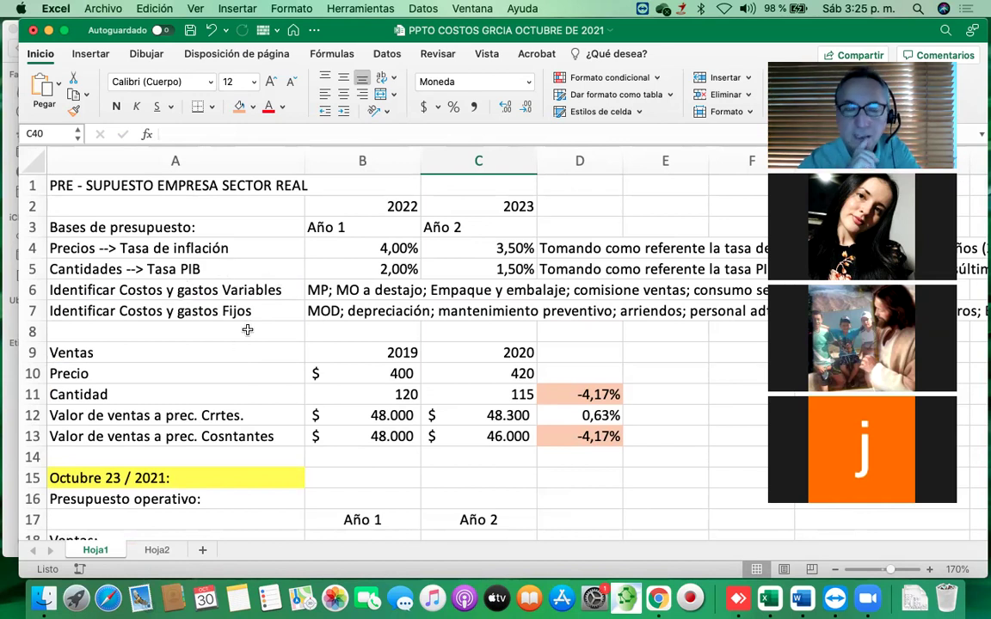
pyautogui.scroll(-10, 247, 330)
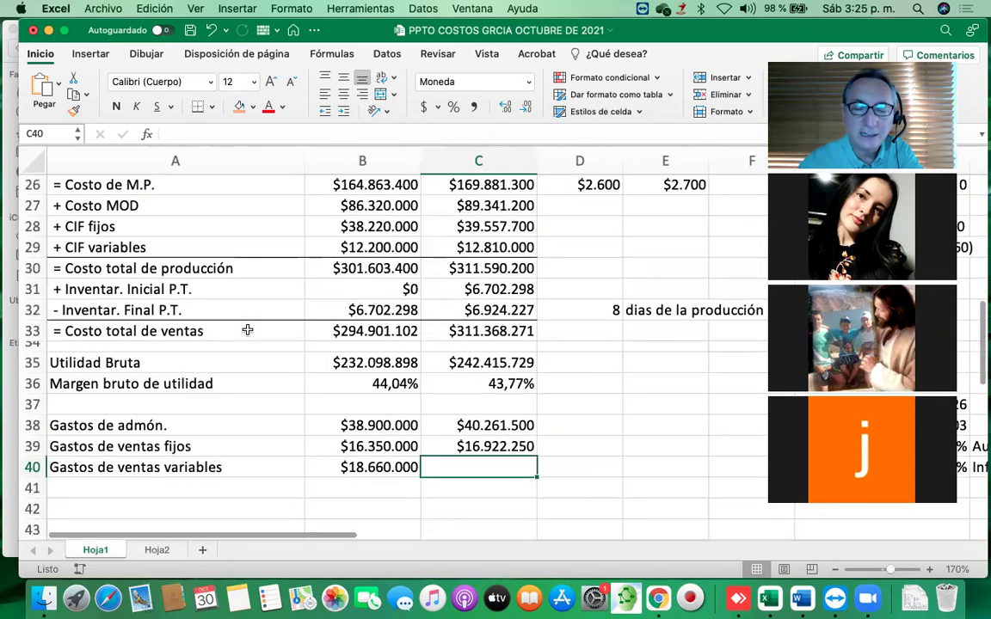
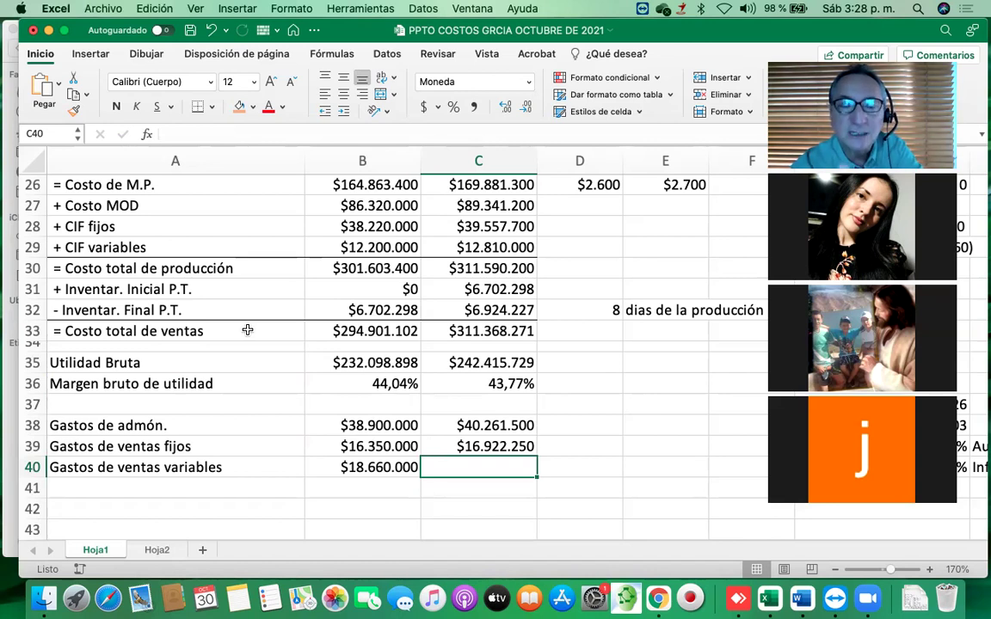
# Compare the Año 1 and Año 2 cells for Cantidad and Precio de venta por unidad in rows 19 and 20, including their formulas
pyautogui.scroll(3, 246, 330)
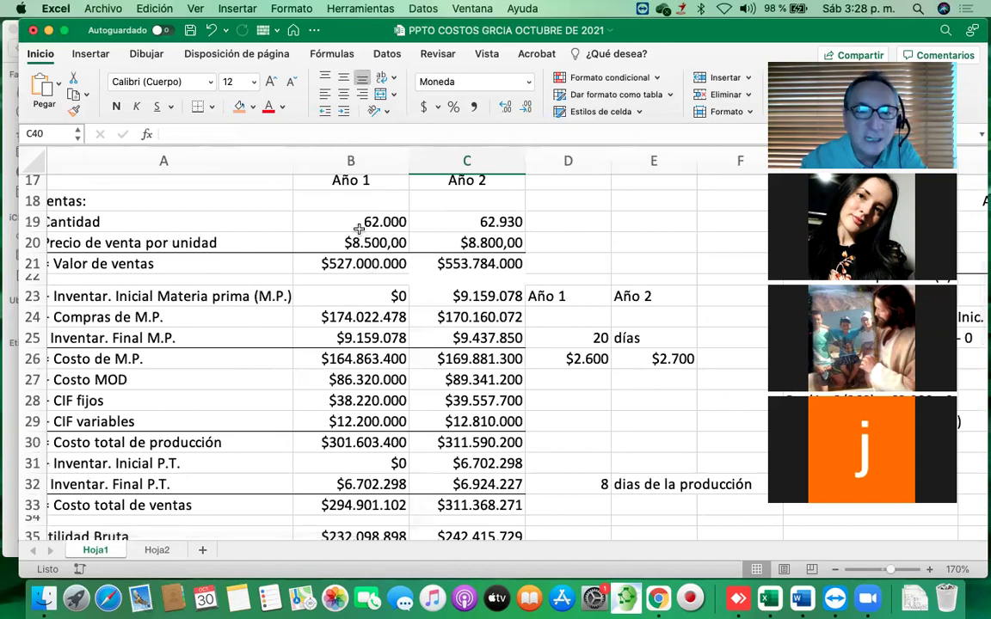
pyautogui.click(396, 219)
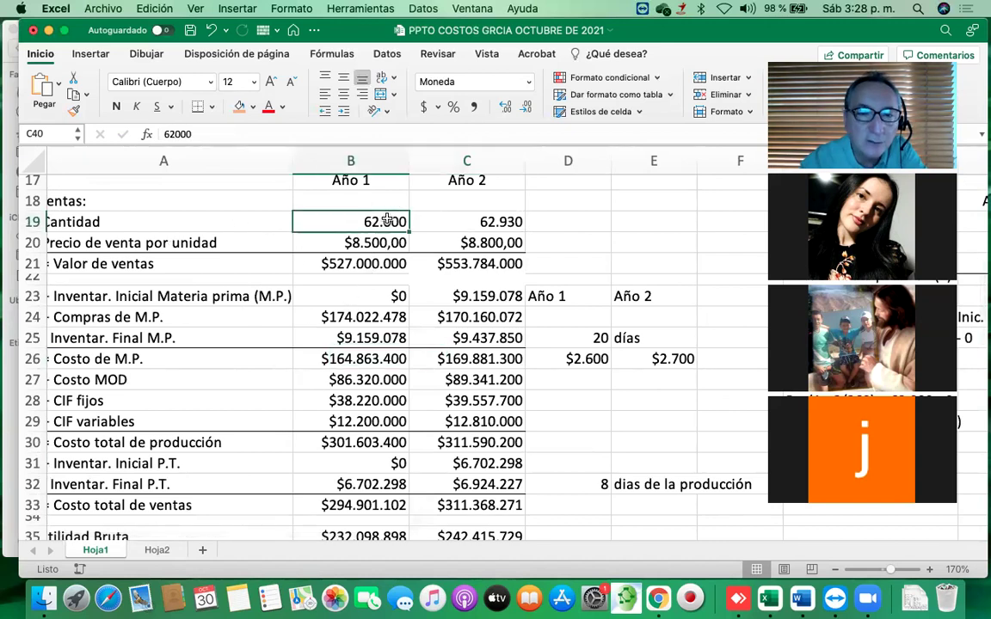
pyautogui.scroll(1, 400, 228)
pyautogui.press('Return')
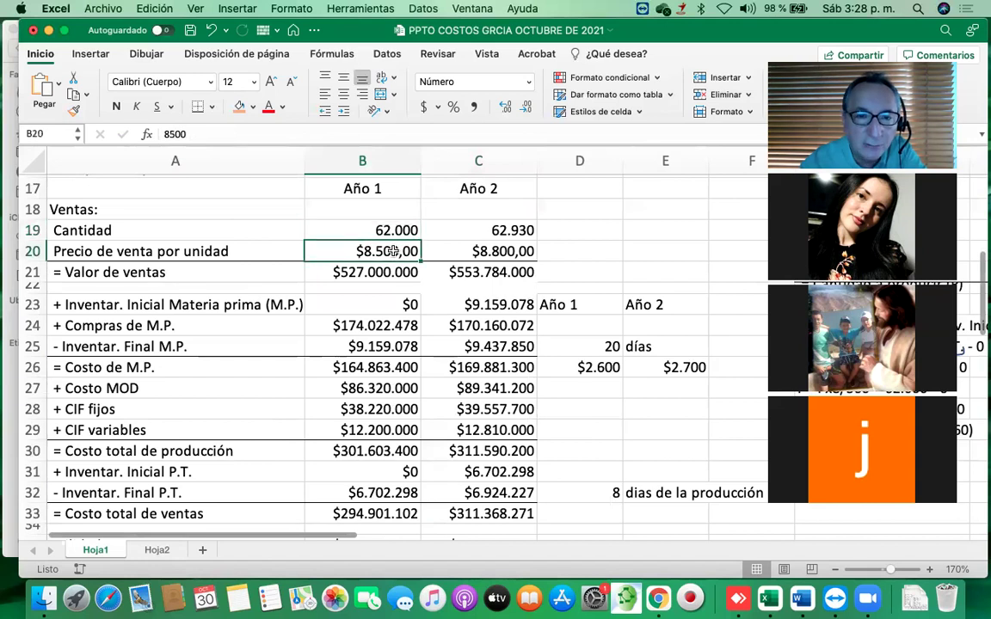
pyautogui.click(384, 230)
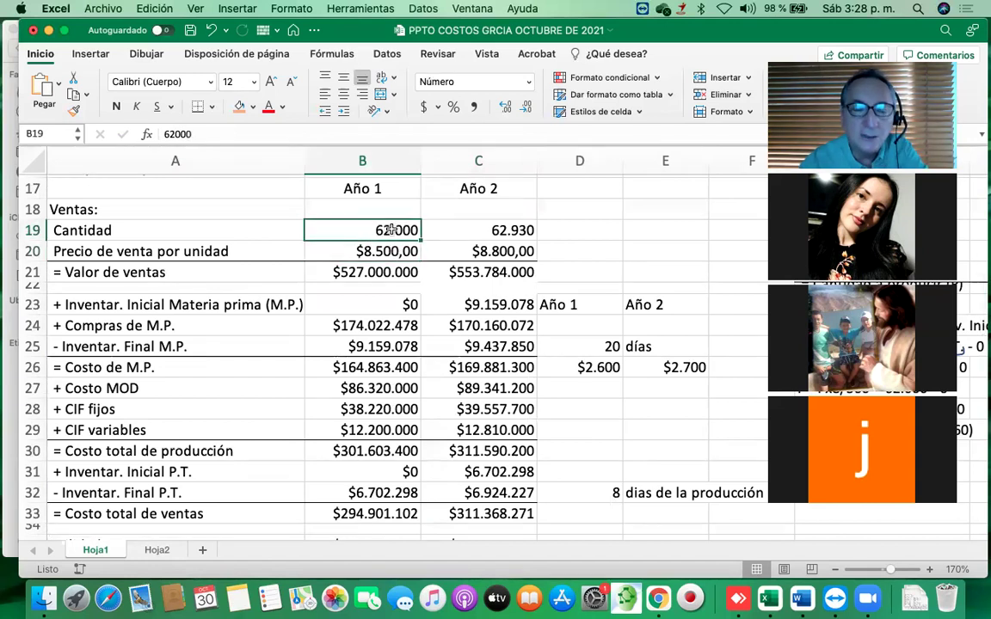
pyautogui.click(381, 251)
pyautogui.click(511, 246)
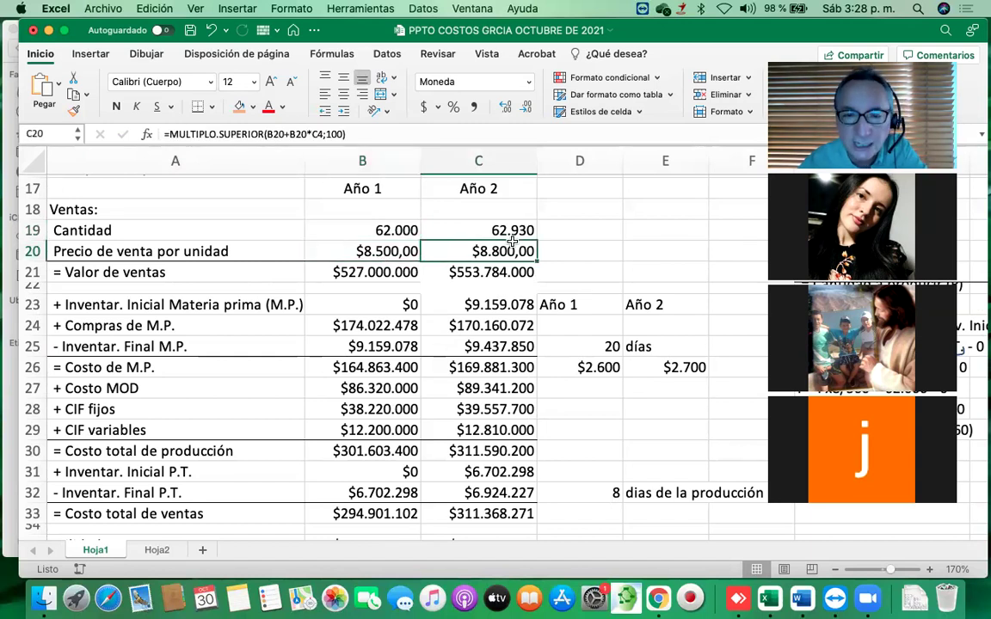
pyautogui.click(389, 229)
pyautogui.click(496, 230)
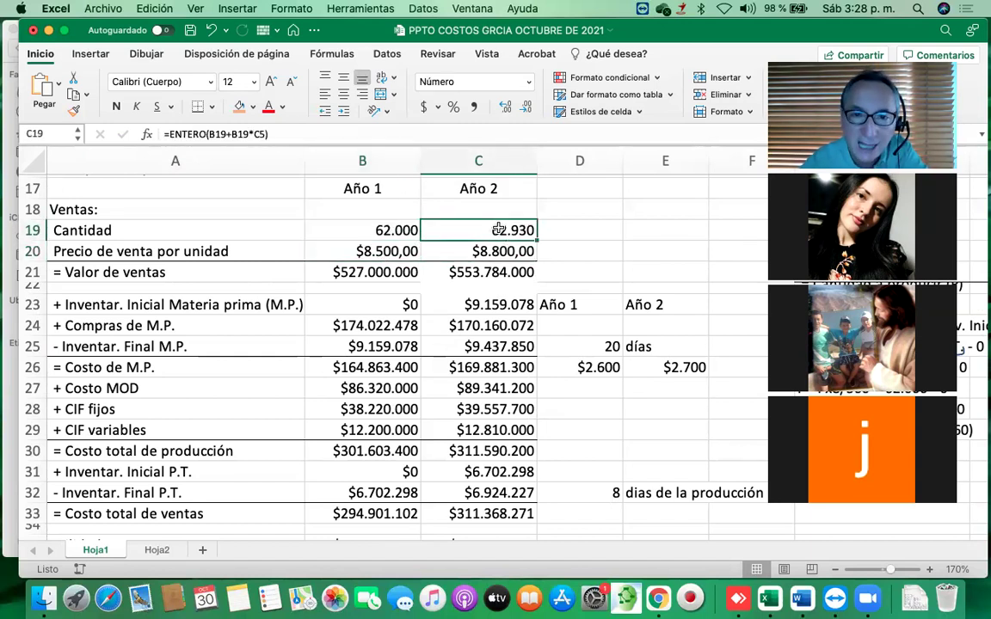
pyautogui.click(361, 245)
pyautogui.click(490, 253)
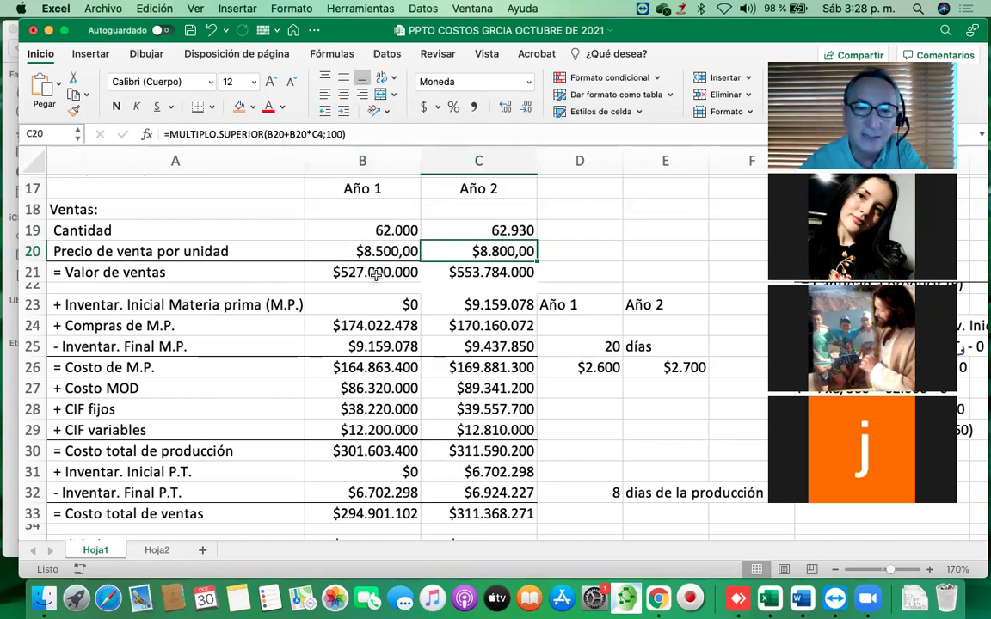
pyautogui.click(511, 229)
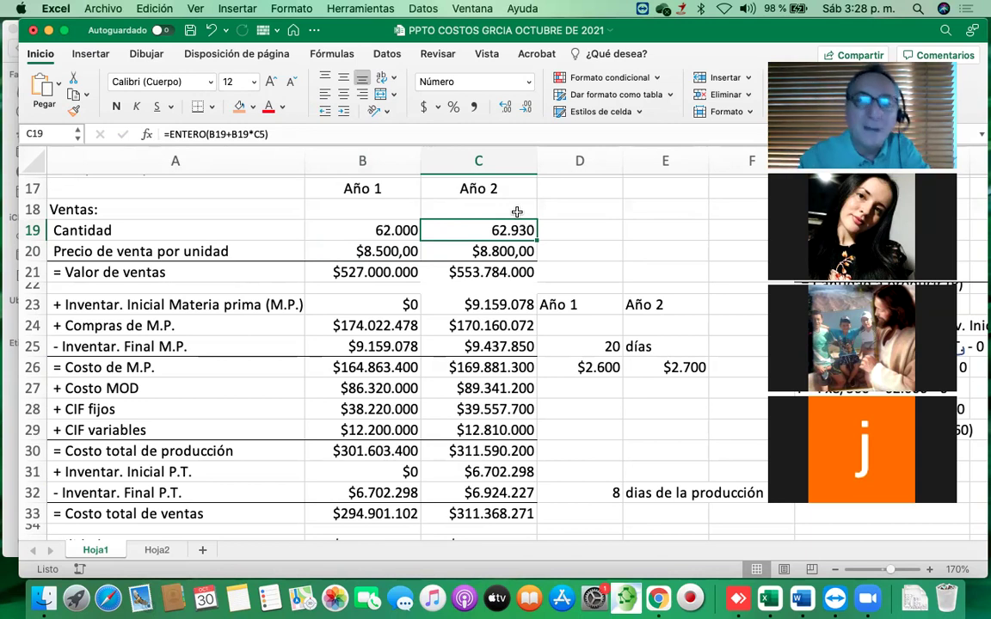
pyautogui.click(357, 251)
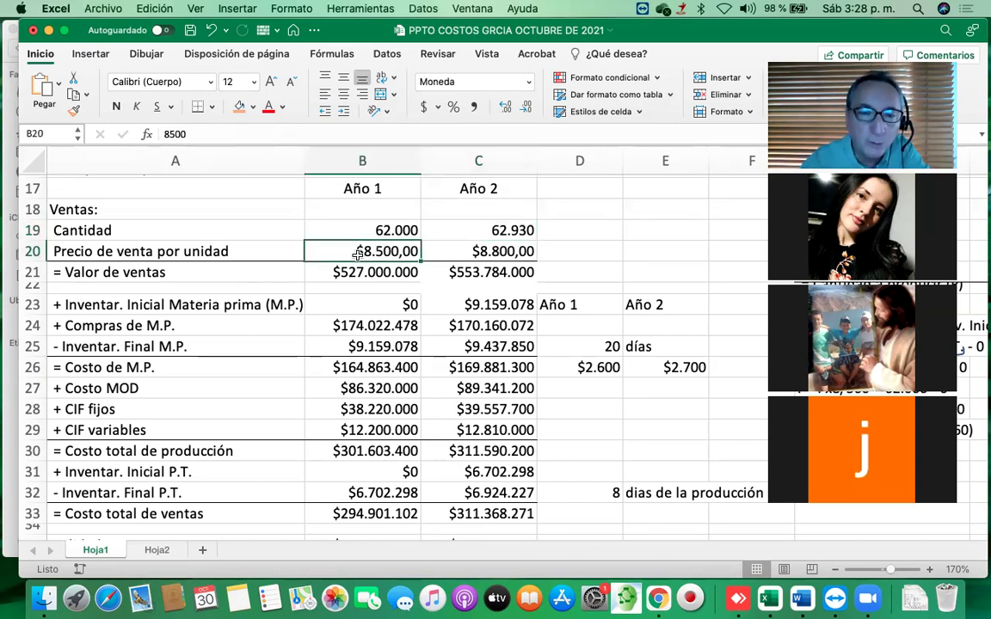
pyautogui.click(508, 252)
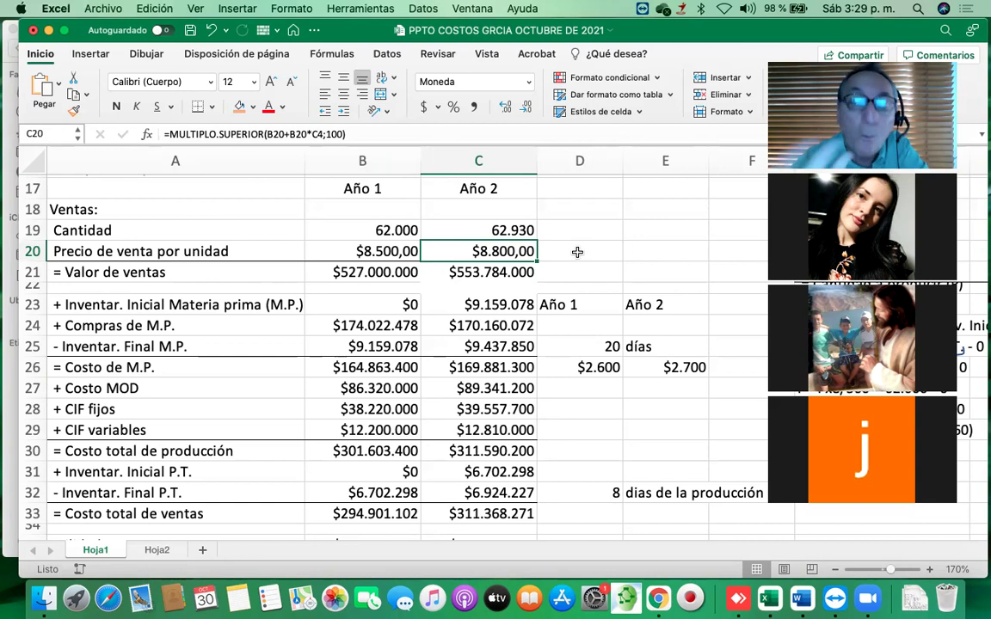
pyautogui.click(379, 254)
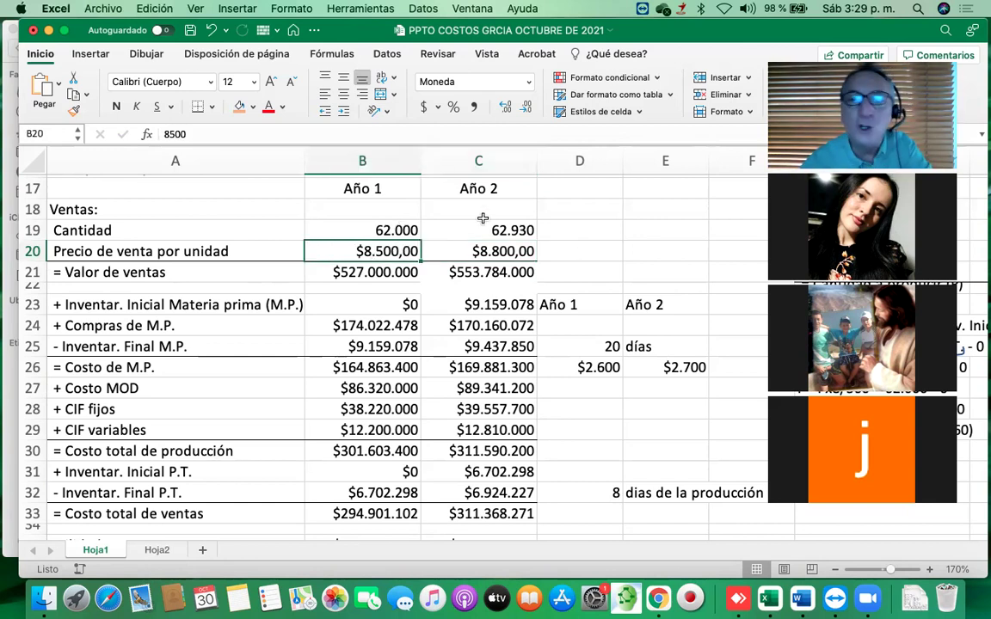
pyautogui.press('Right')
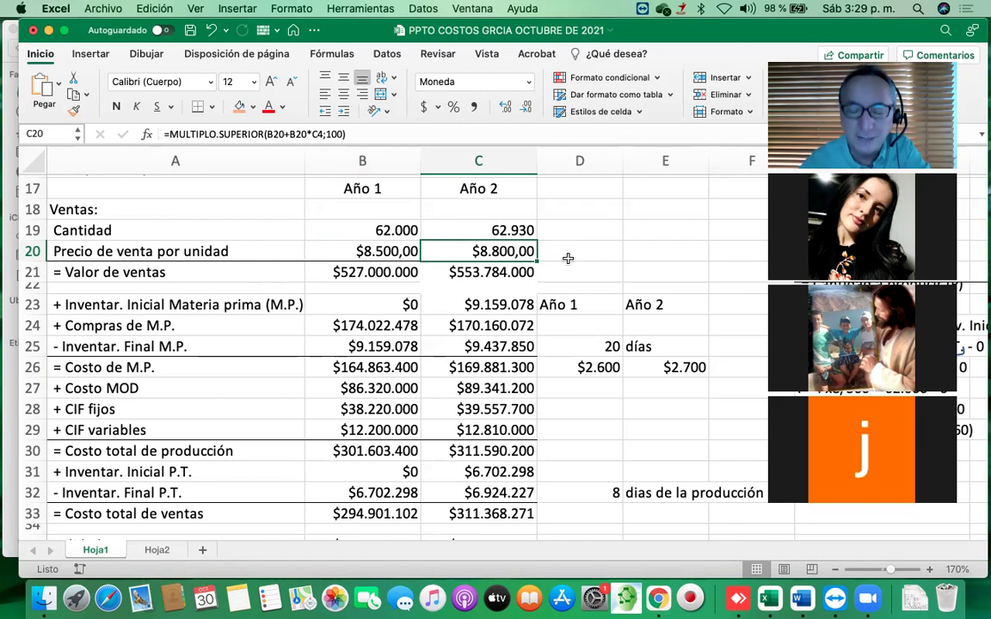
# Check the inflation and PIB rates in rows 4 and 5 against the Año 2 price and quantity formulas in C20 and C19
pyautogui.scroll(8, 567, 258)
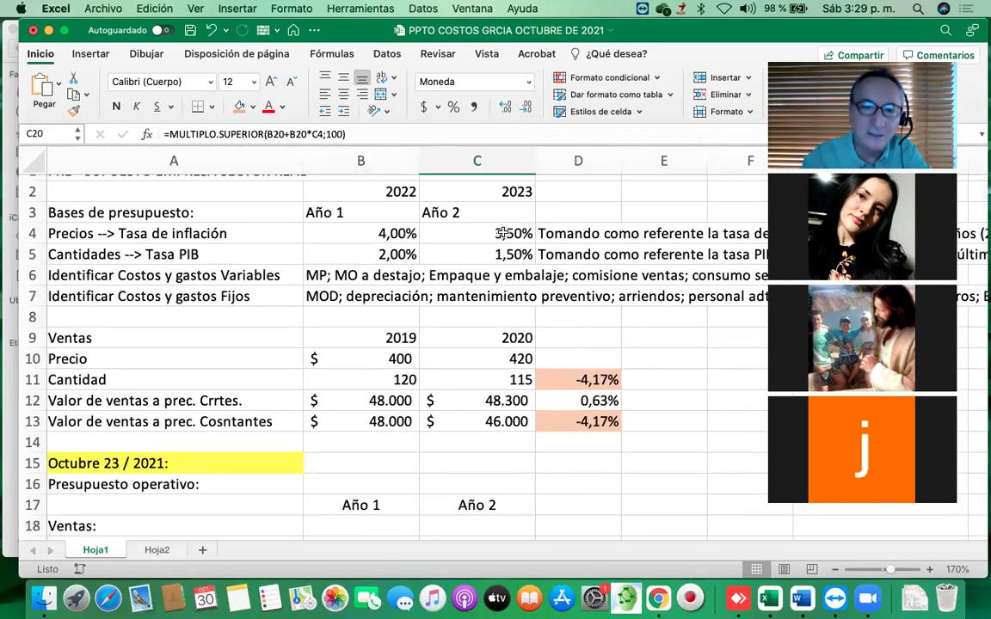
pyautogui.scroll(-5, 501, 233)
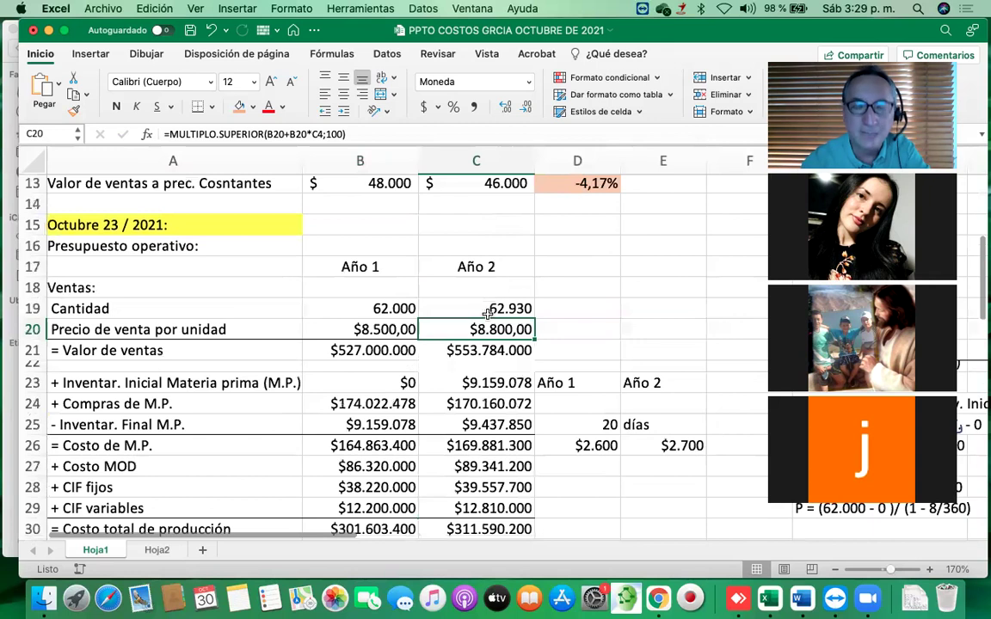
pyautogui.click(375, 308)
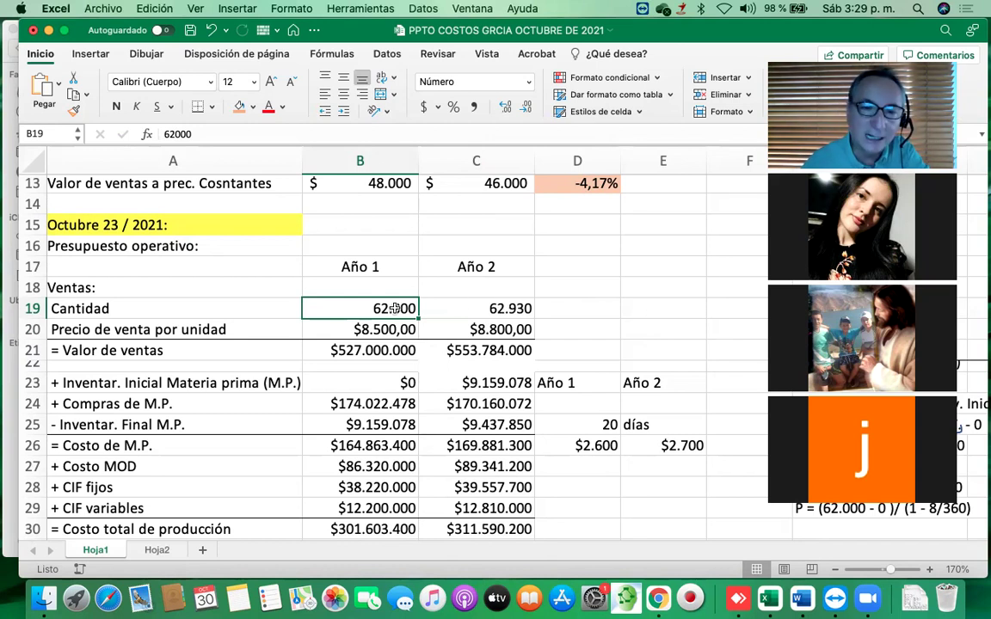
pyautogui.click(473, 308)
pyautogui.scroll(5, 503, 325)
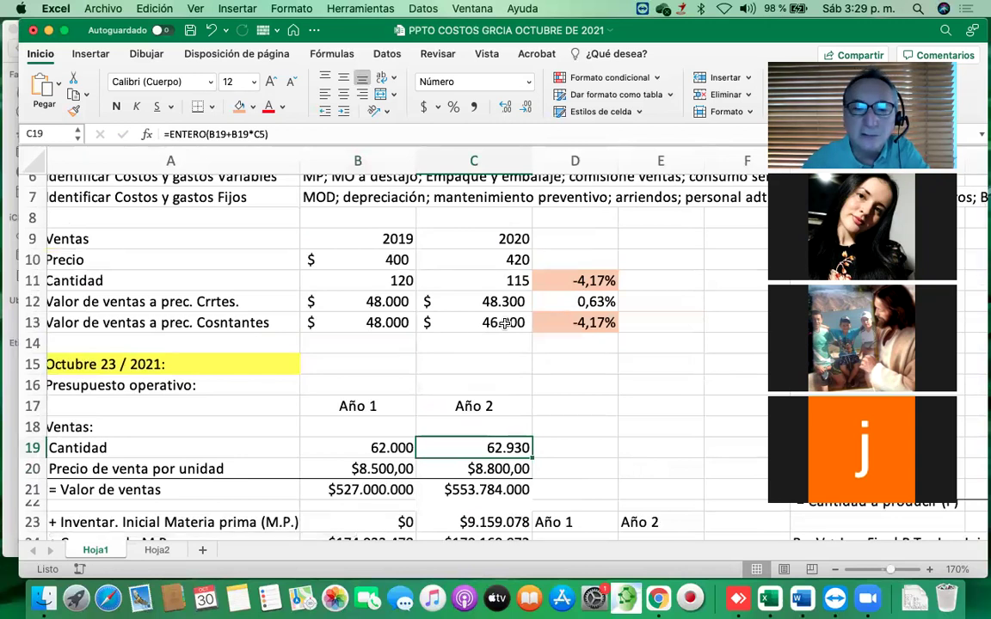
pyautogui.scroll(3, 352, 230)
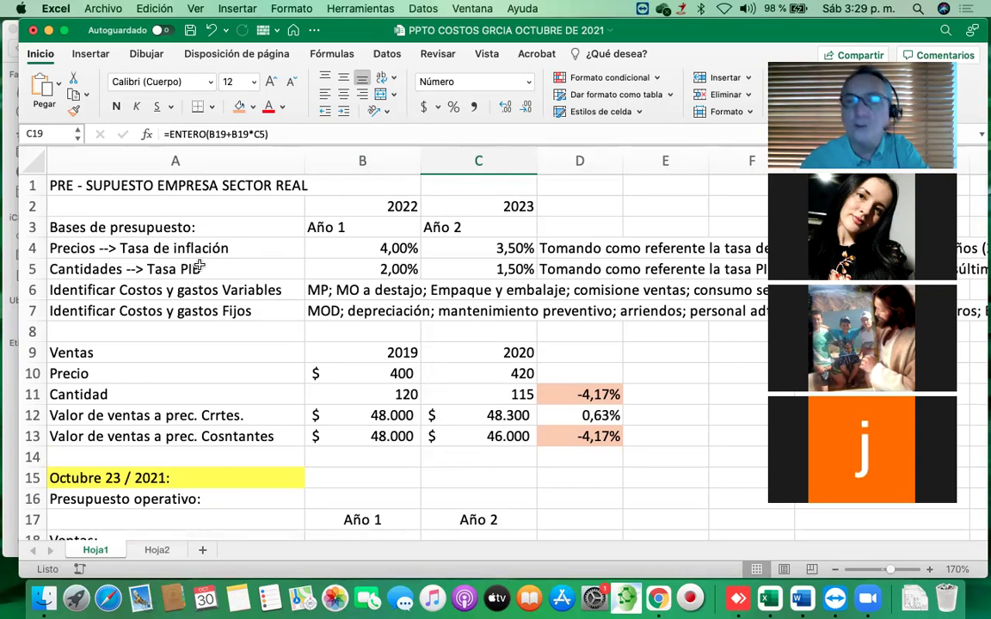
pyautogui.click(183, 269)
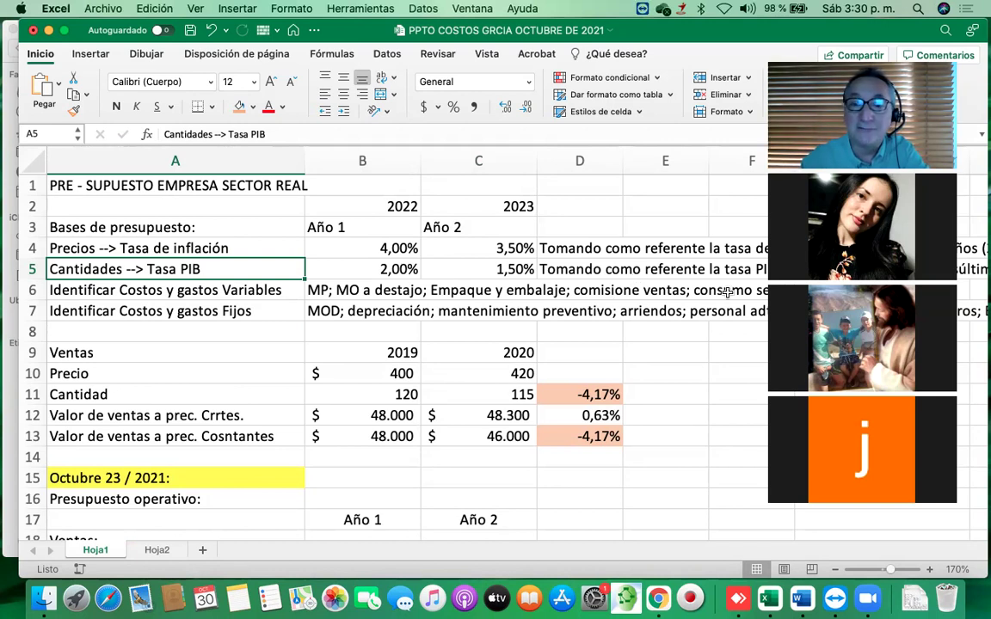
pyautogui.scroll(-5, 481, 336)
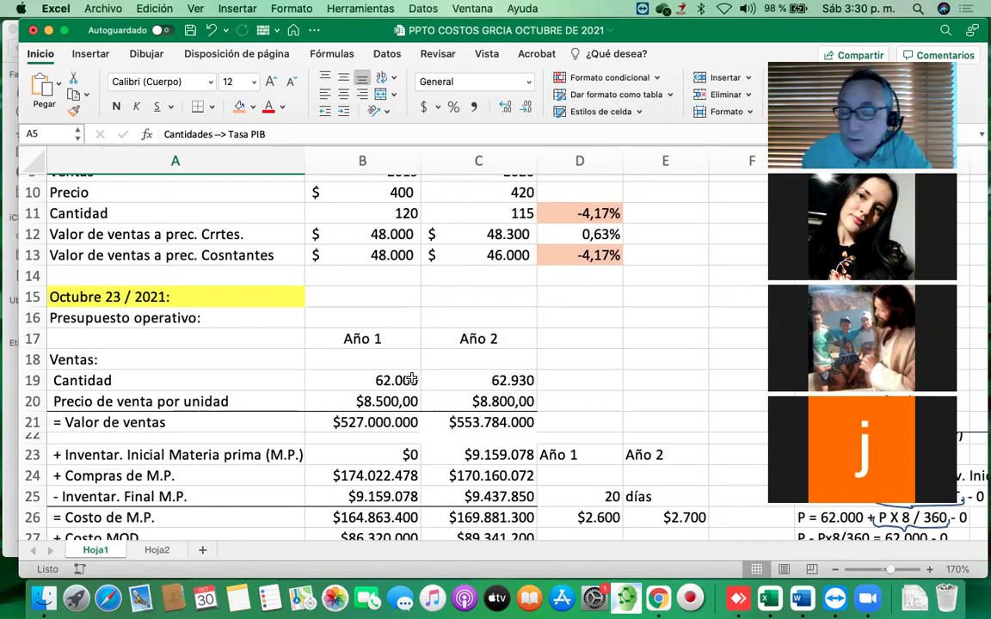
pyautogui.scroll(-2, 411, 379)
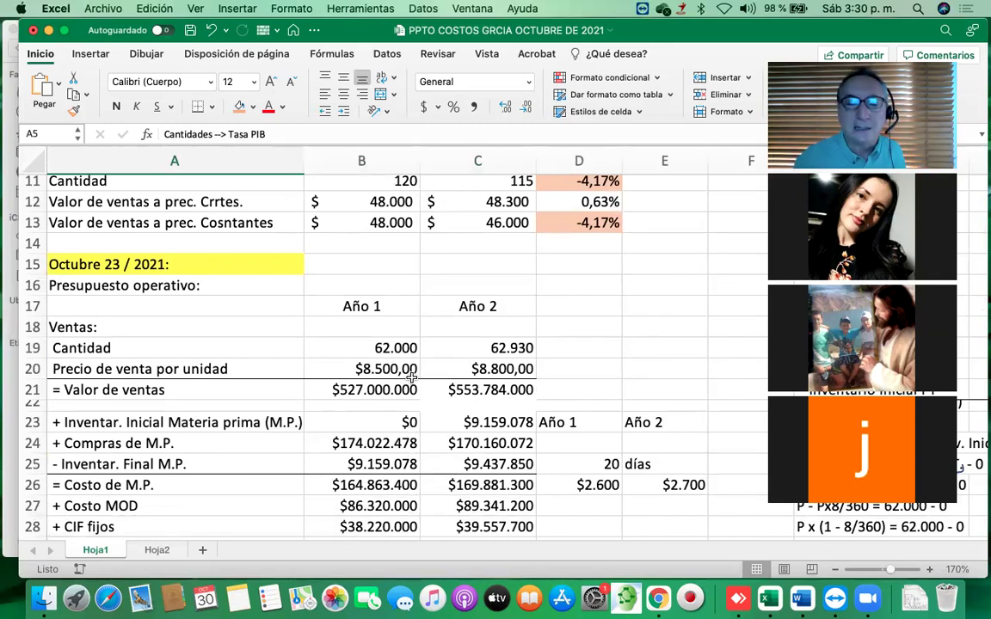
pyautogui.click(511, 346)
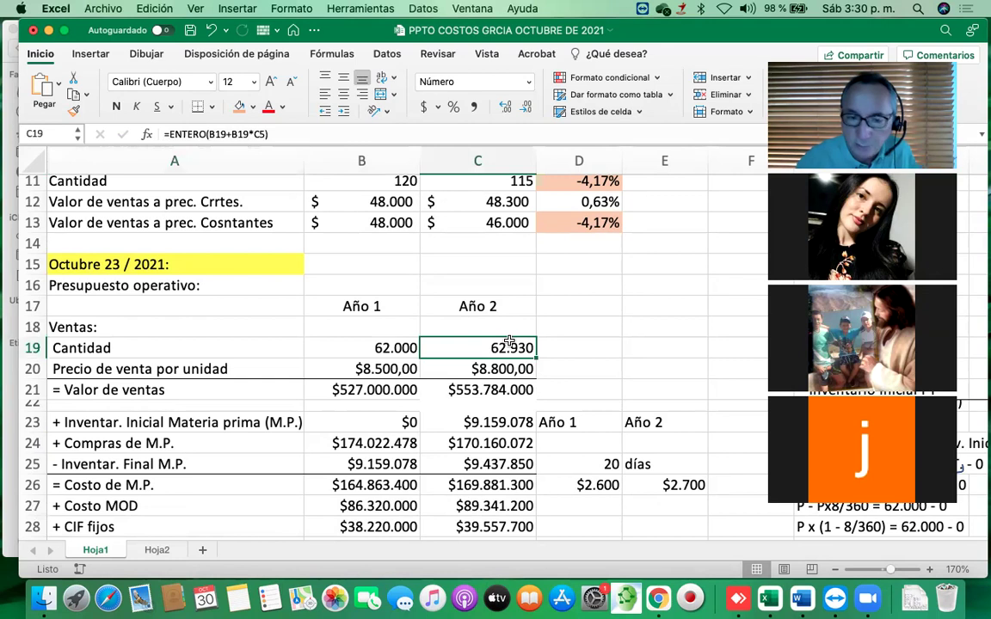
# Make the Año 2 Cantidad in C19 equal to the Año 1 quantity with the formula =B19
pyautogui.click(376, 348)
pyautogui.click(477, 348)
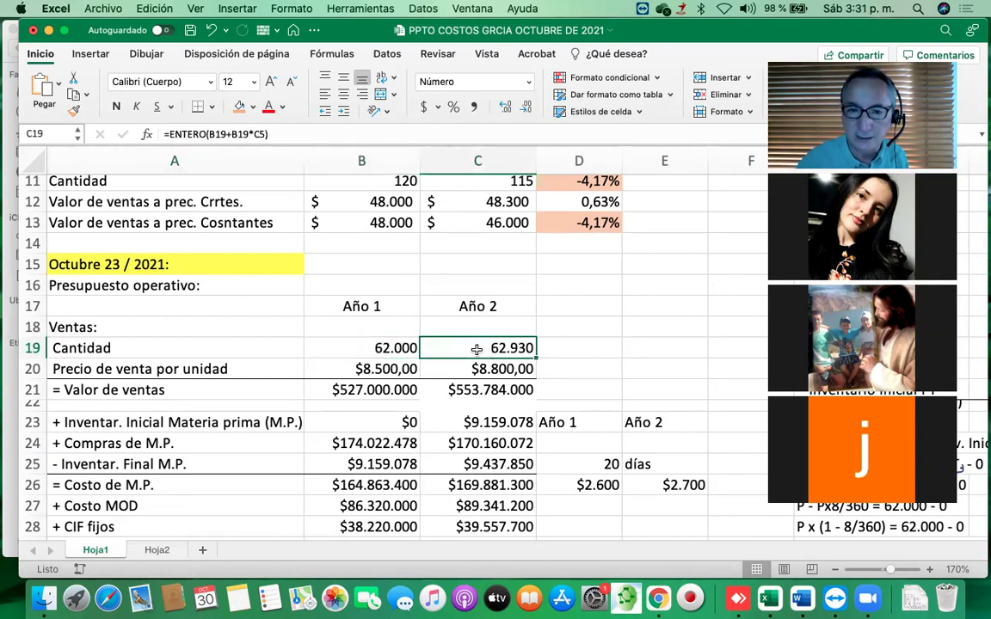
pyautogui.scroll(-1, 471, 357)
pyautogui.scroll(-1, 470, 358)
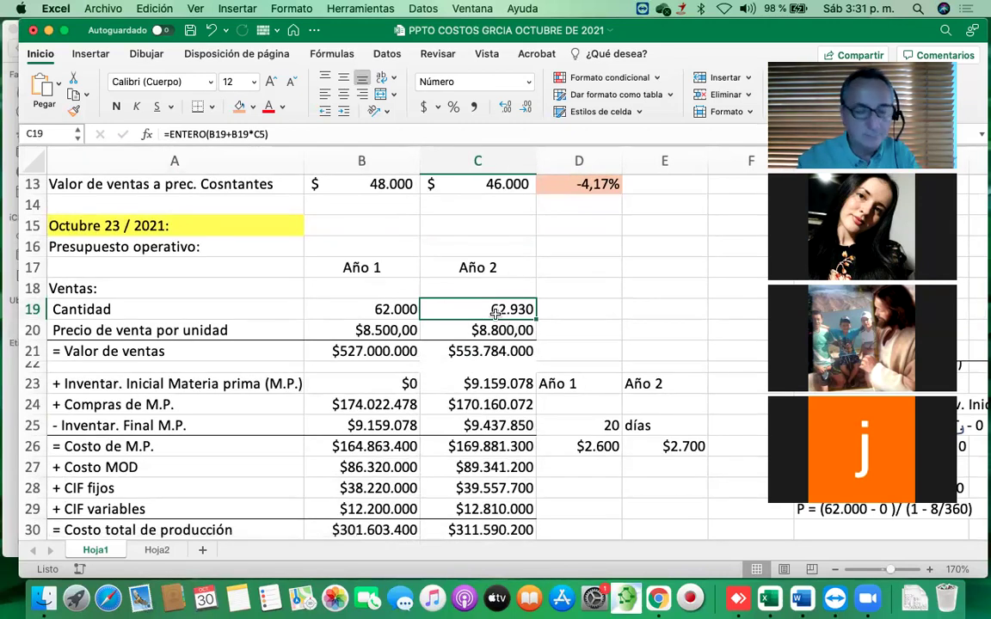
pyautogui.write('=')
pyautogui.press('Left')
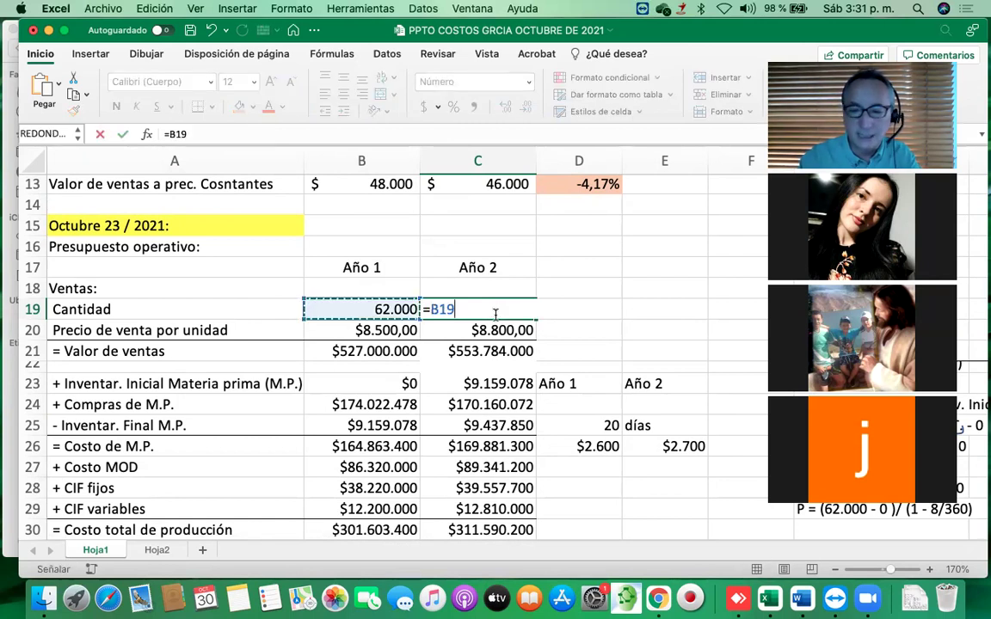
pyautogui.press('Return')
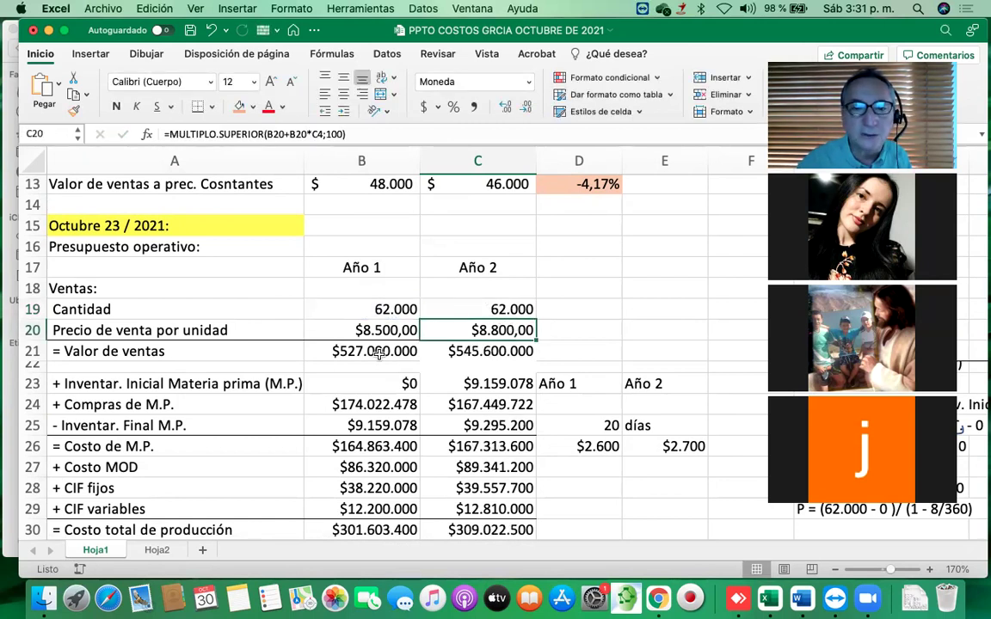
# Compare Cantidad, Precio de venta por unidad and Valor de ventas between Año 1 and Año 2 in rows 19 to 21
pyautogui.click(354, 331)
pyautogui.click(479, 327)
pyautogui.scroll(-3, 479, 326)
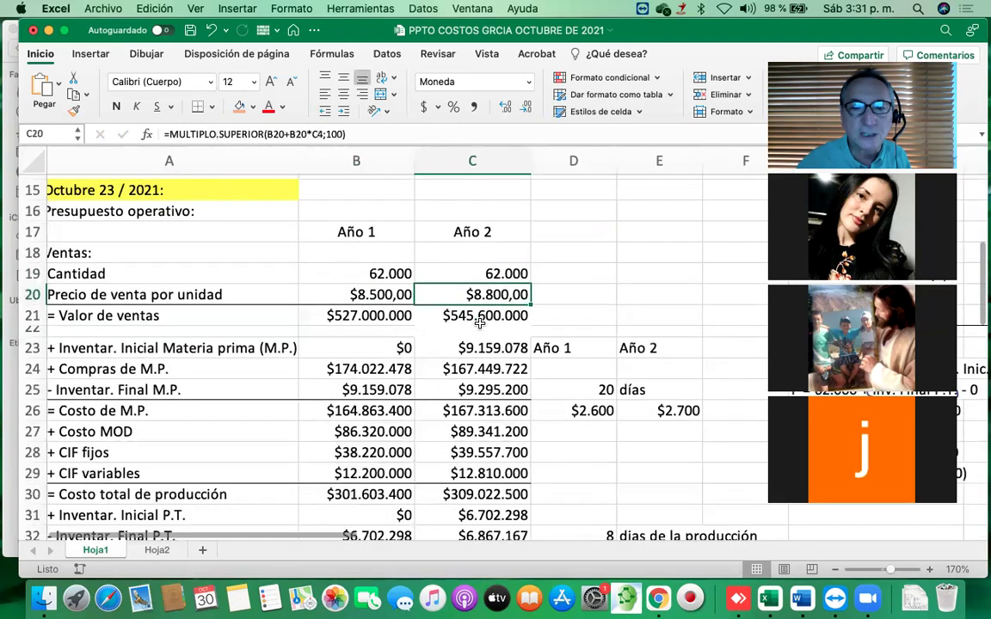
pyautogui.click(404, 282)
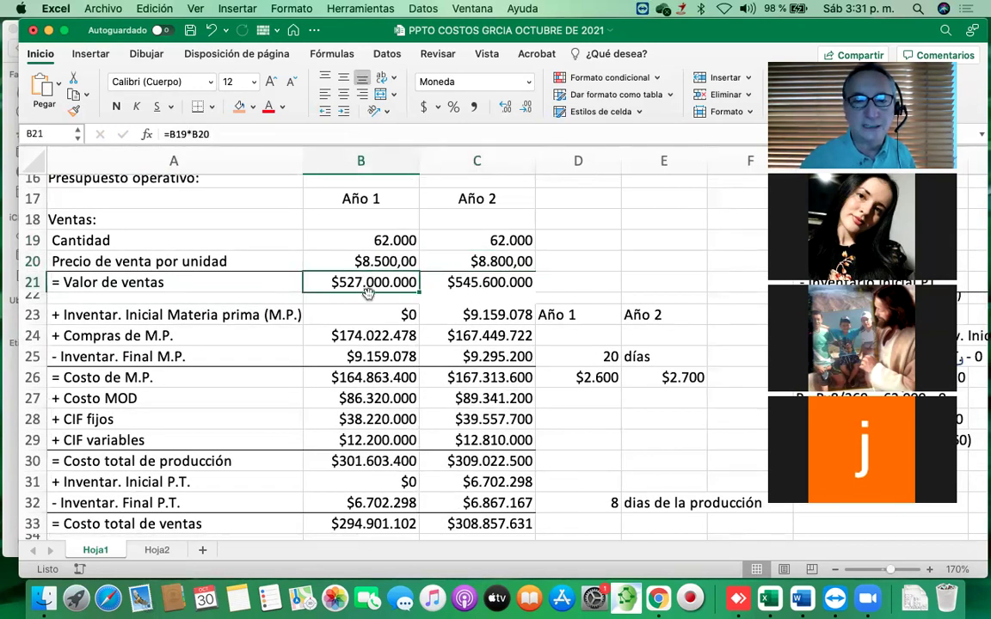
pyautogui.click(511, 287)
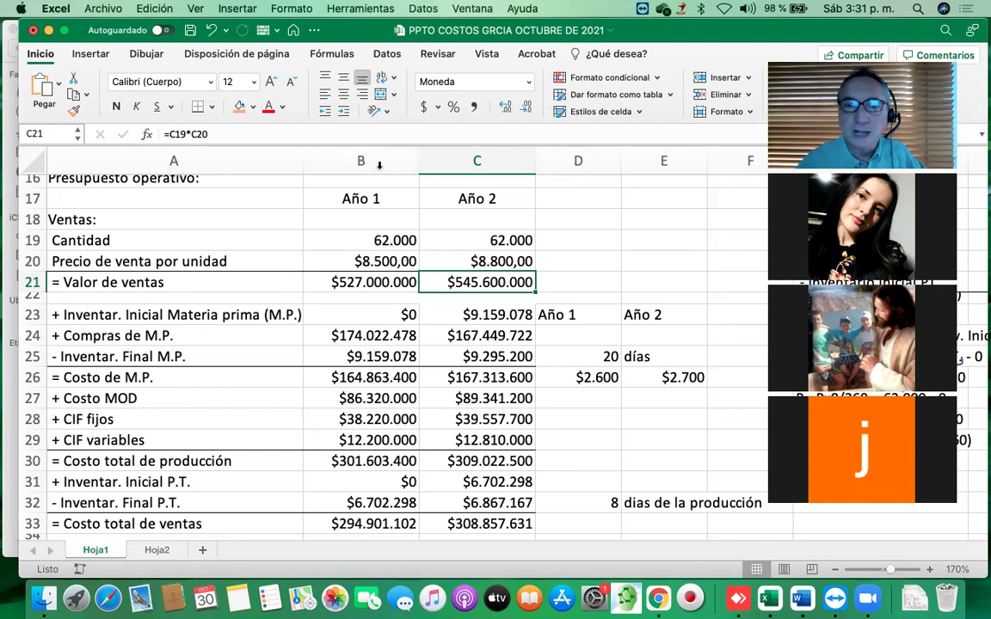
pyautogui.moveTo(335, 236); pyautogui.dragTo(482, 241)
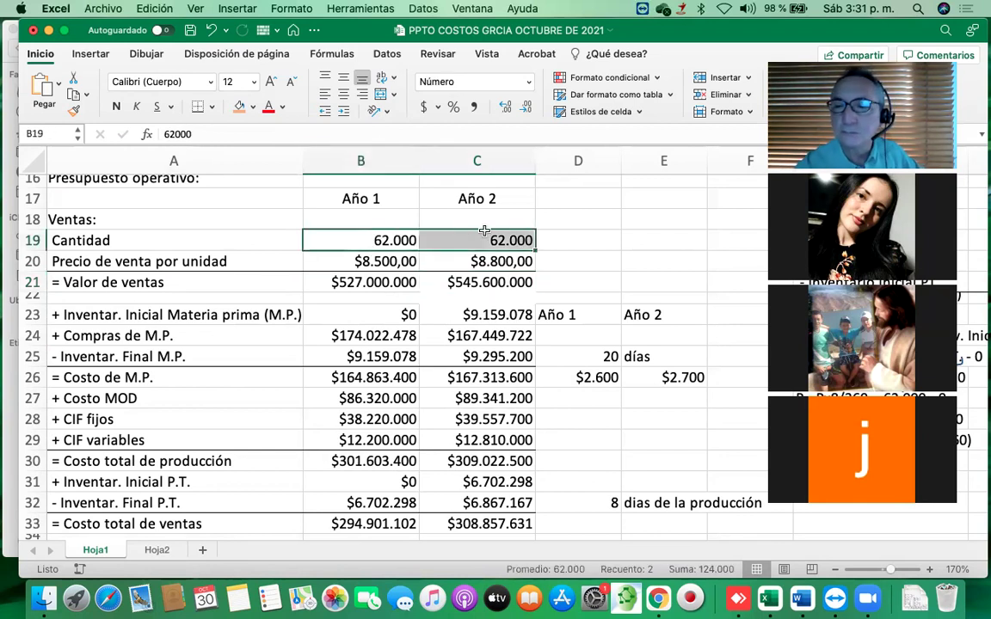
pyautogui.moveTo(331, 297); pyautogui.dragTo(482, 296)
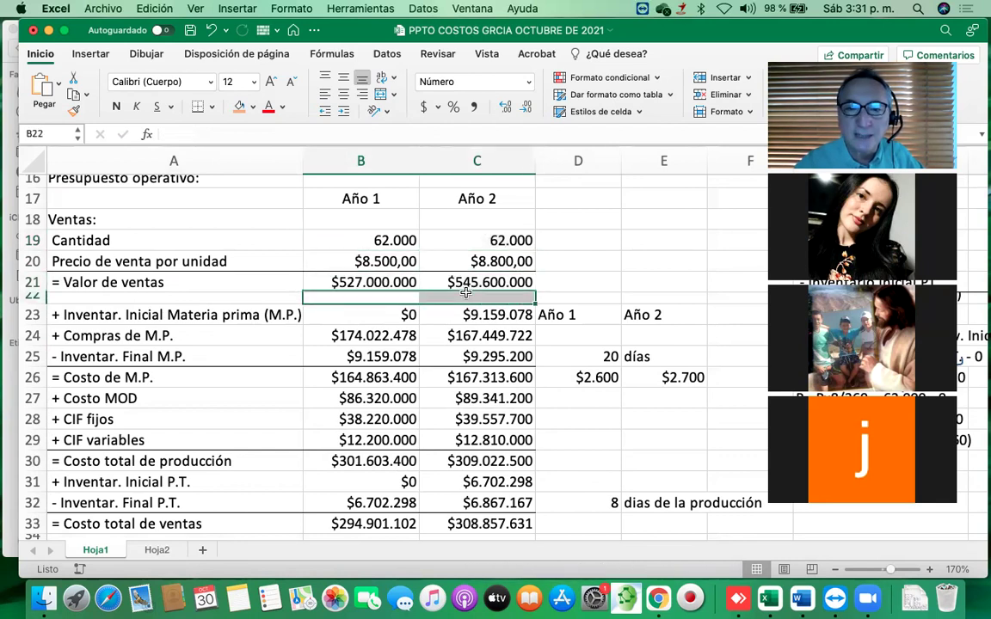
pyautogui.click(371, 258)
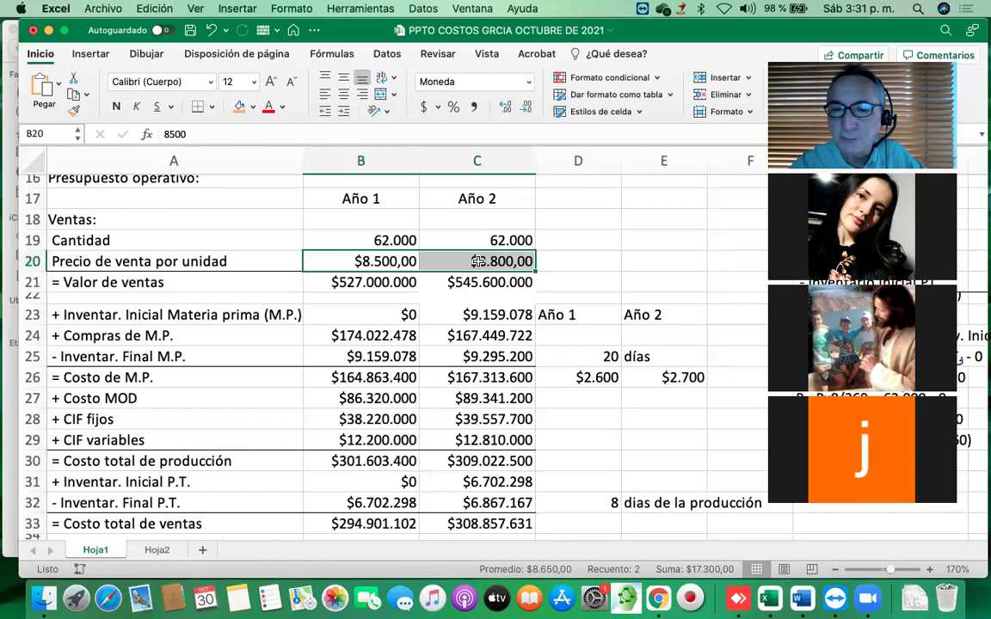
pyautogui.click(430, 282)
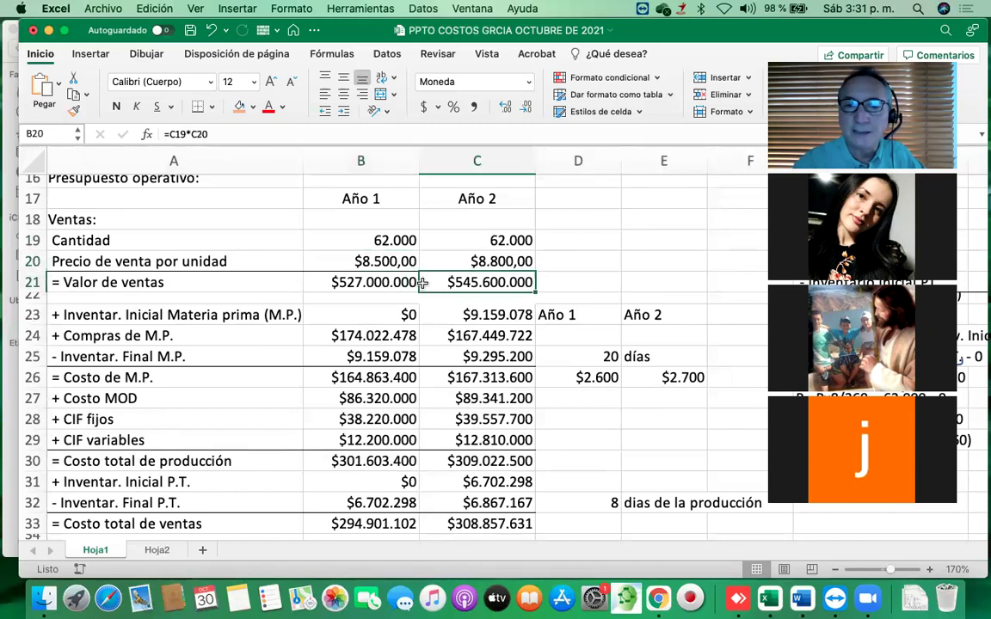
# Set the Año 2 Cantidad in C19 to 60000
pyautogui.click(503, 241)
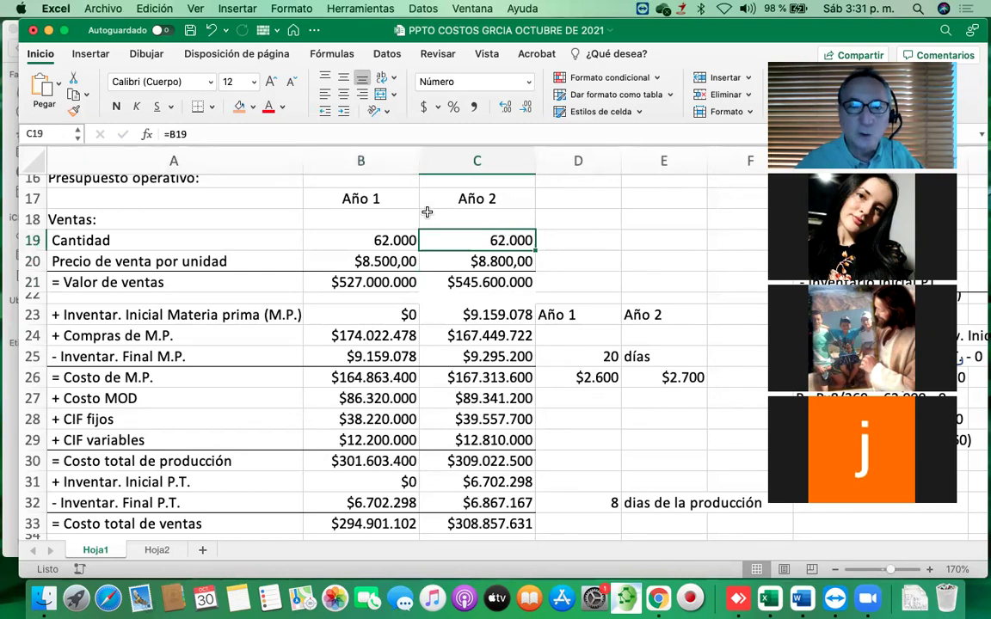
pyautogui.write('60000')
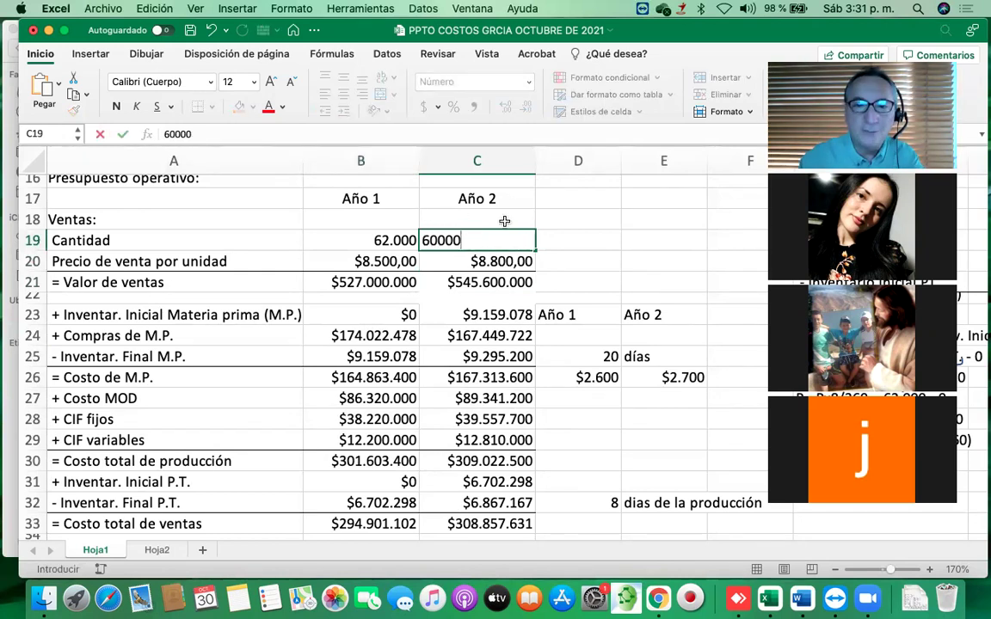
pyautogui.press('Return')
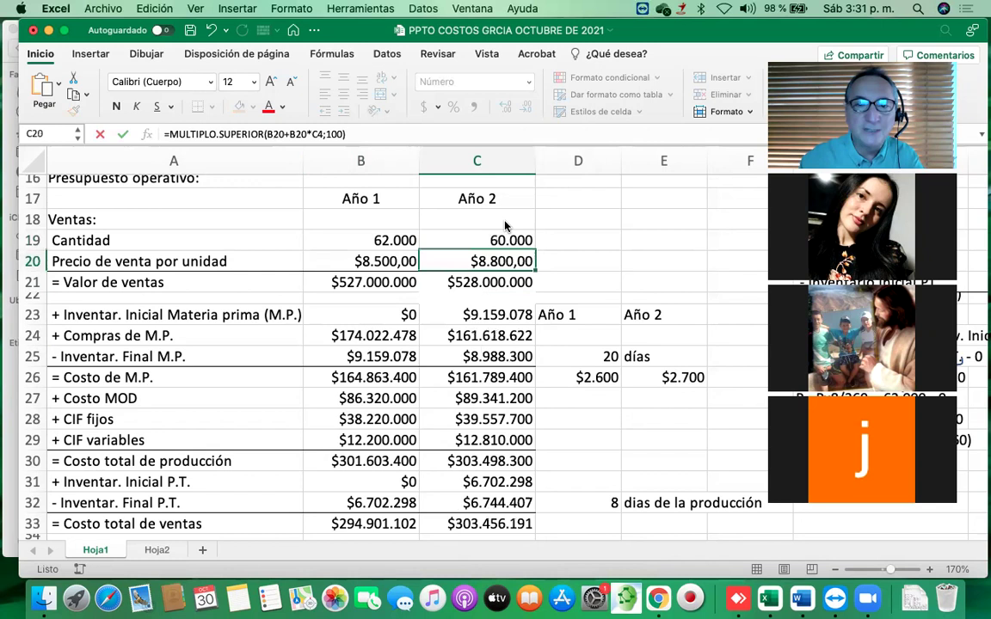
# Compare the Año 1 and Año 2 unit prices and Valor de ventas, checking the formulas in B21 and C21 against the reduced quantity
pyautogui.click(511, 238)
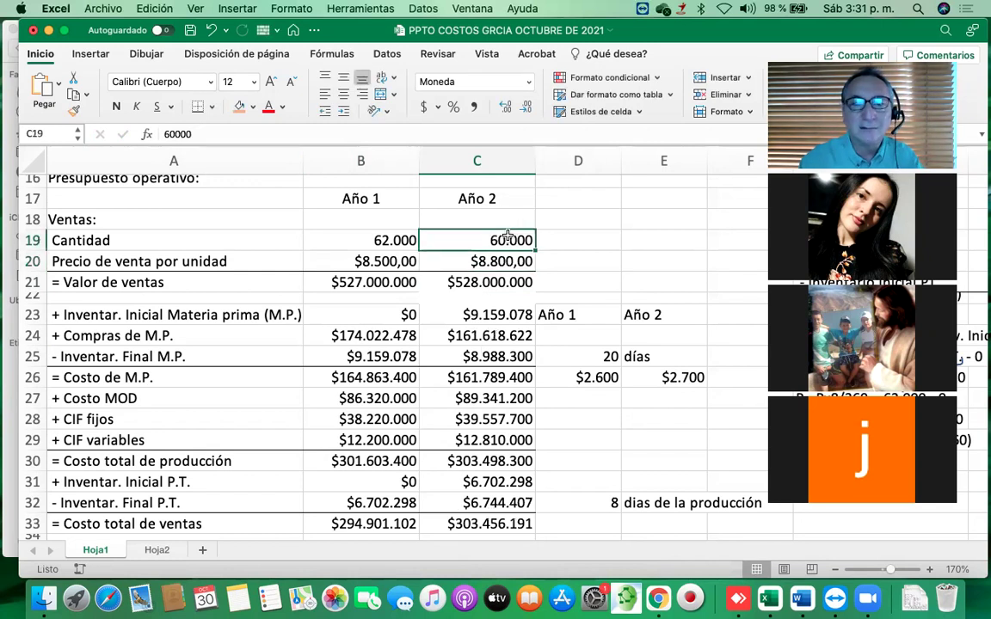
pyautogui.click(394, 262)
pyautogui.click(469, 263)
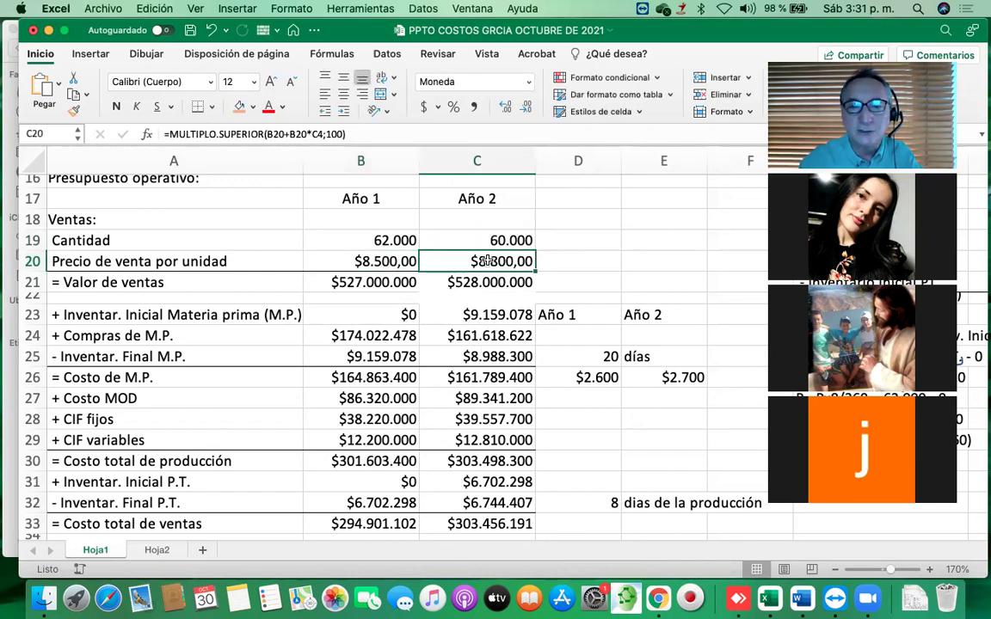
pyautogui.click(344, 280)
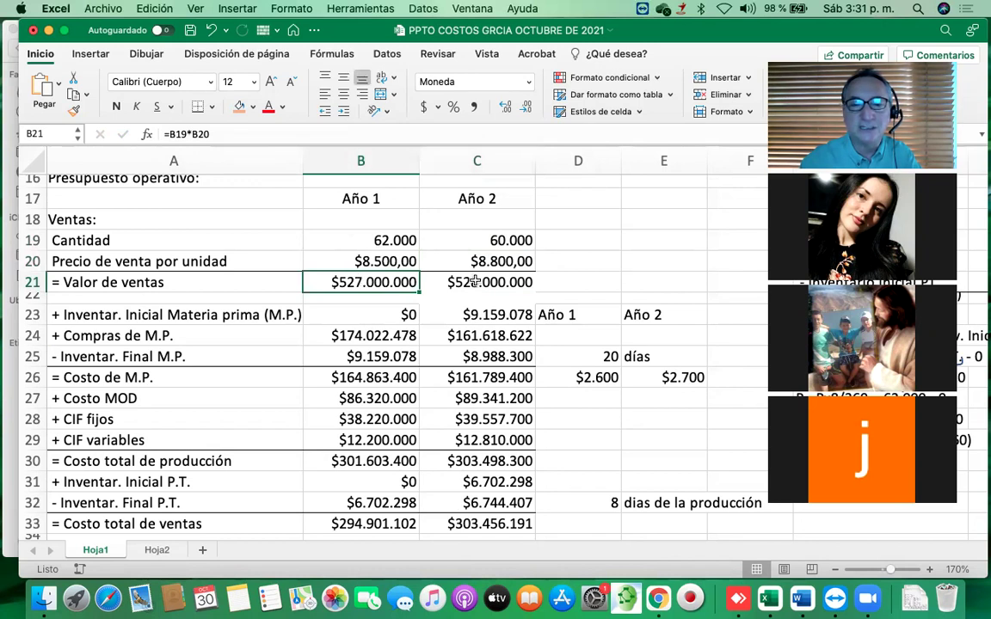
pyautogui.click(471, 285)
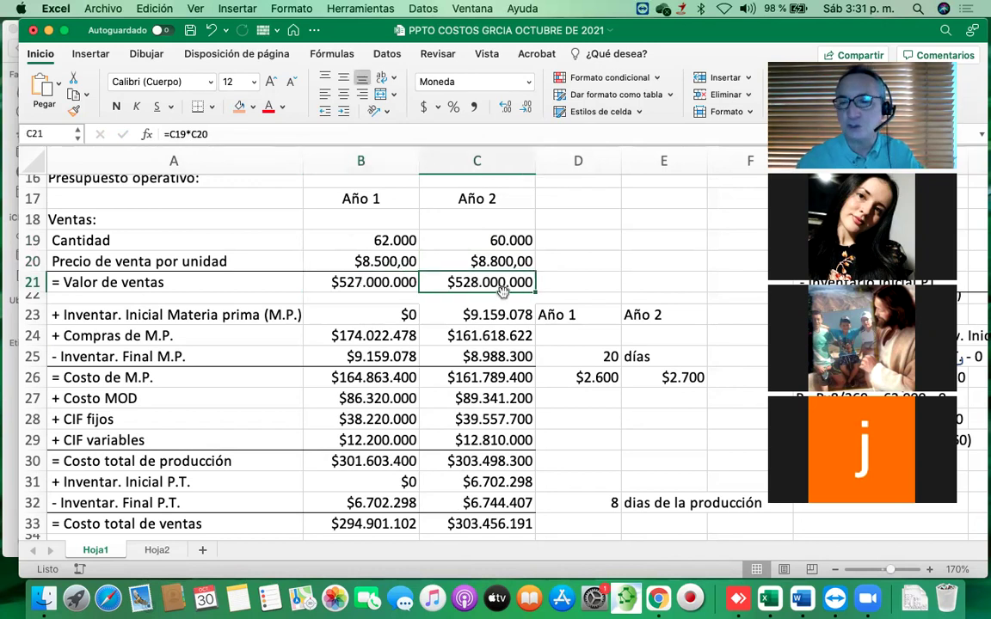
pyautogui.click(374, 286)
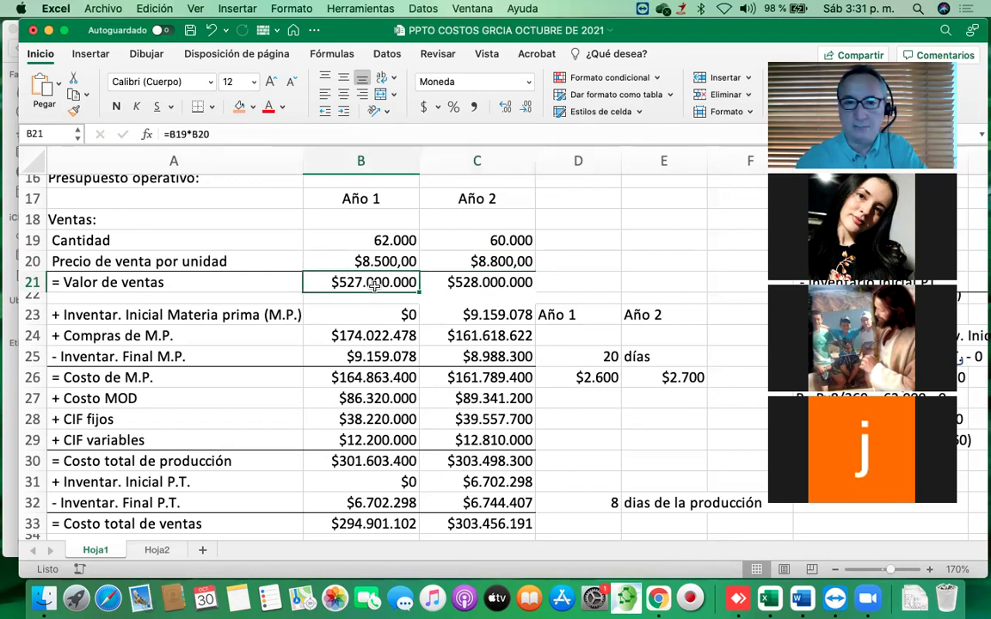
pyautogui.click(456, 282)
pyautogui.click(357, 286)
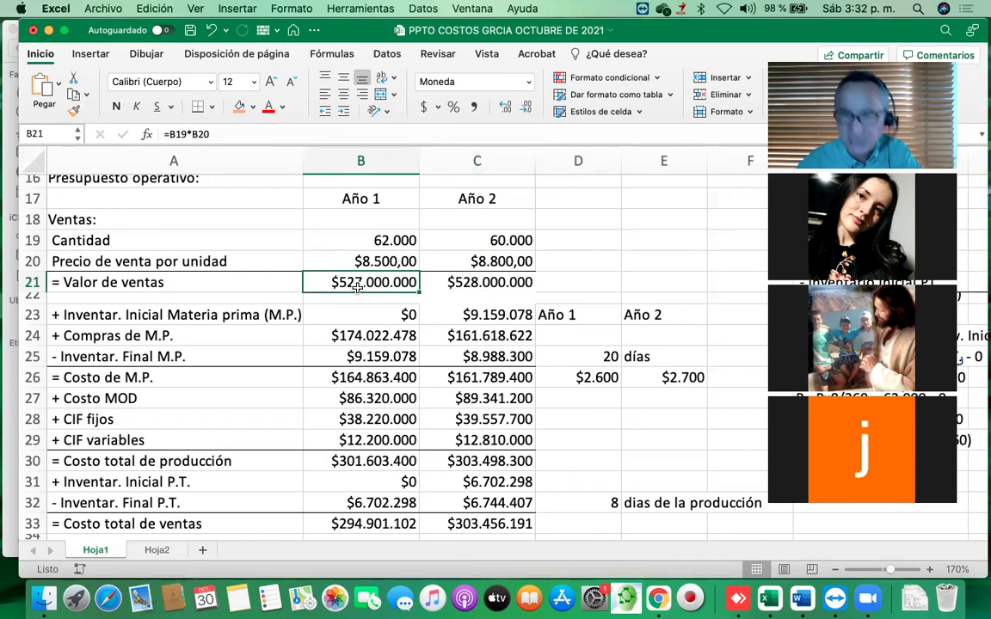
pyautogui.click(456, 282)
pyautogui.moveTo(378, 282); pyautogui.dragTo(453, 282)
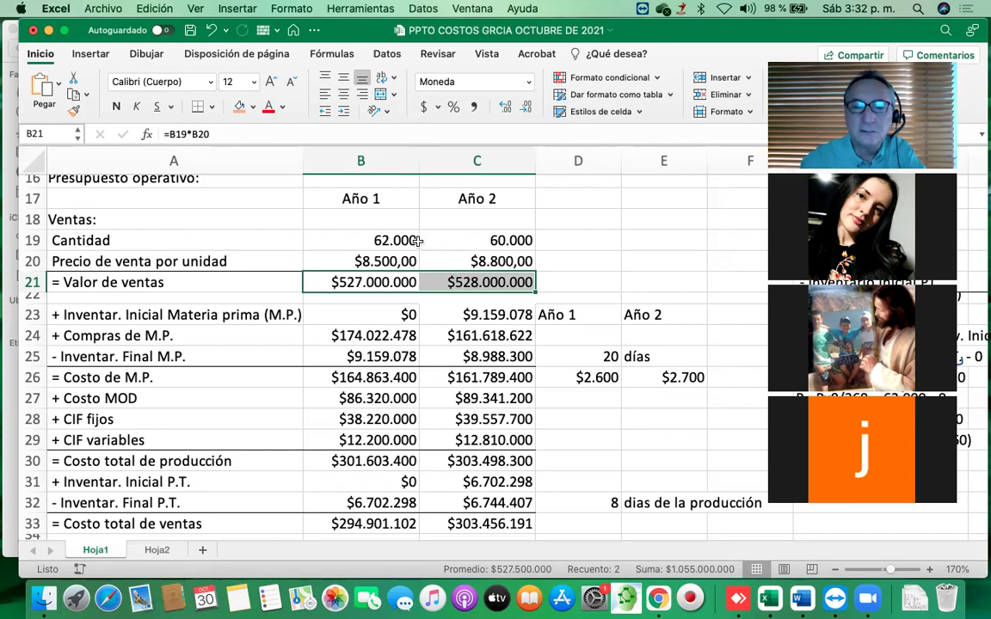
# Examine how the Año 1 quantity and the unit prices in B20 and C20 account for the change in Valor de ventas
pyautogui.click(389, 240)
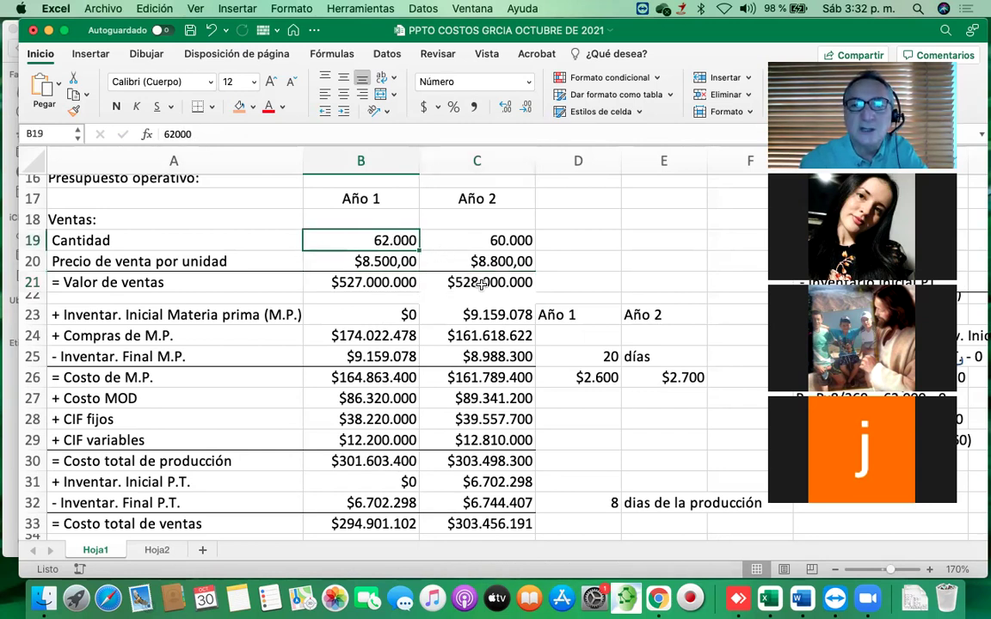
pyautogui.press('Down')
pyautogui.press('Down')
pyautogui.press('Right')
pyautogui.click(379, 268)
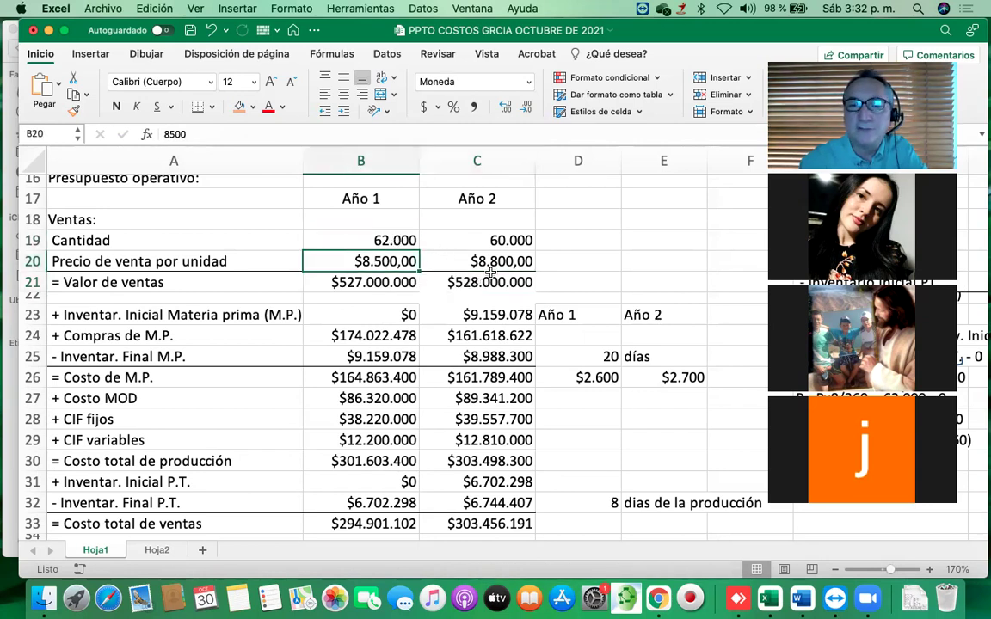
pyautogui.click(497, 261)
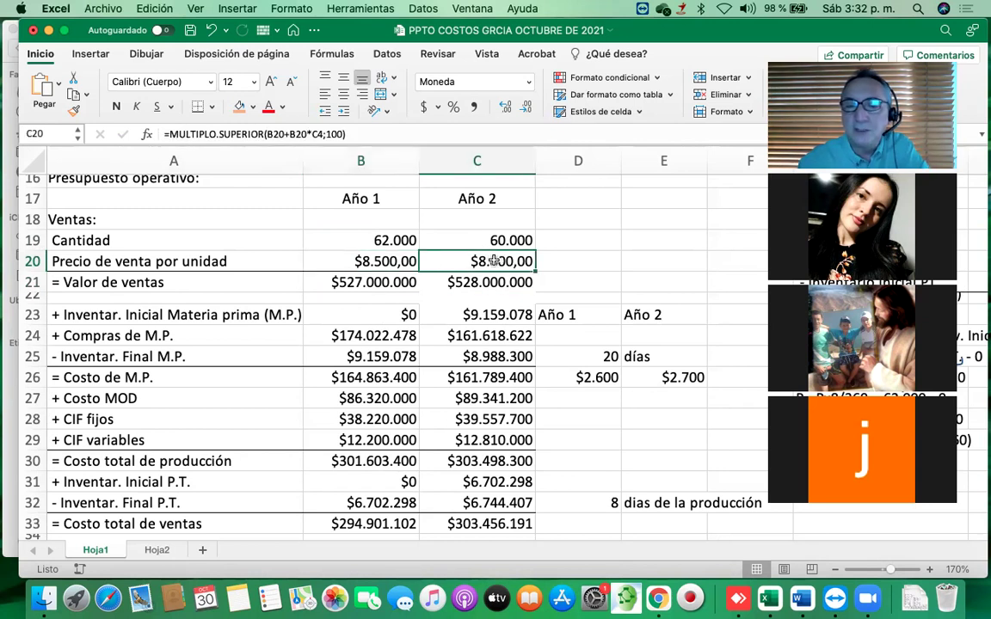
# Undo the last two changes to the Año 2 Cantidad in C19
pyautogui.moveTo(508, 249); pyautogui.dragTo(508, 254)
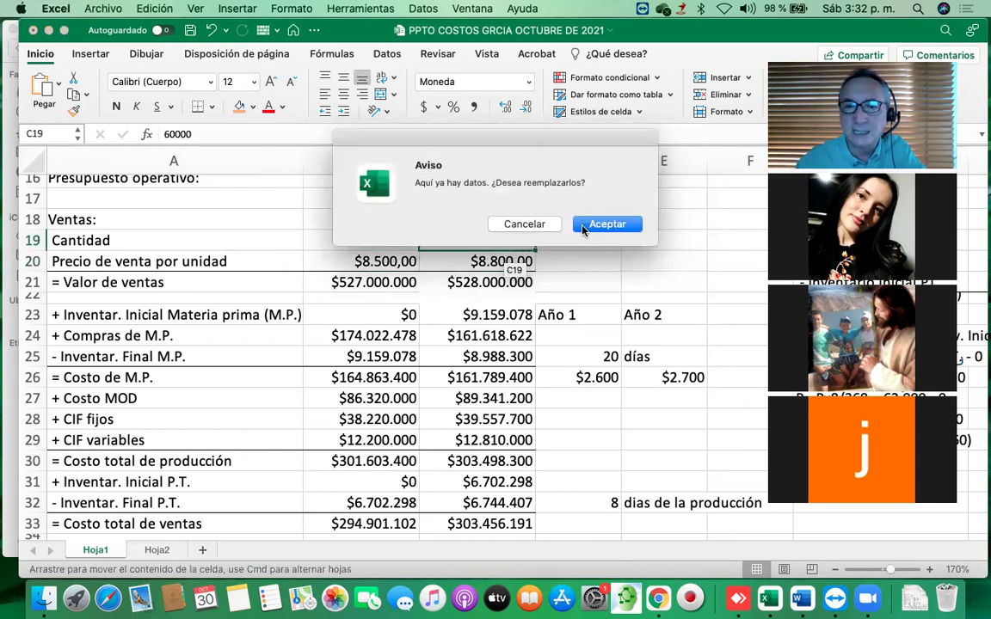
pyautogui.click(521, 225)
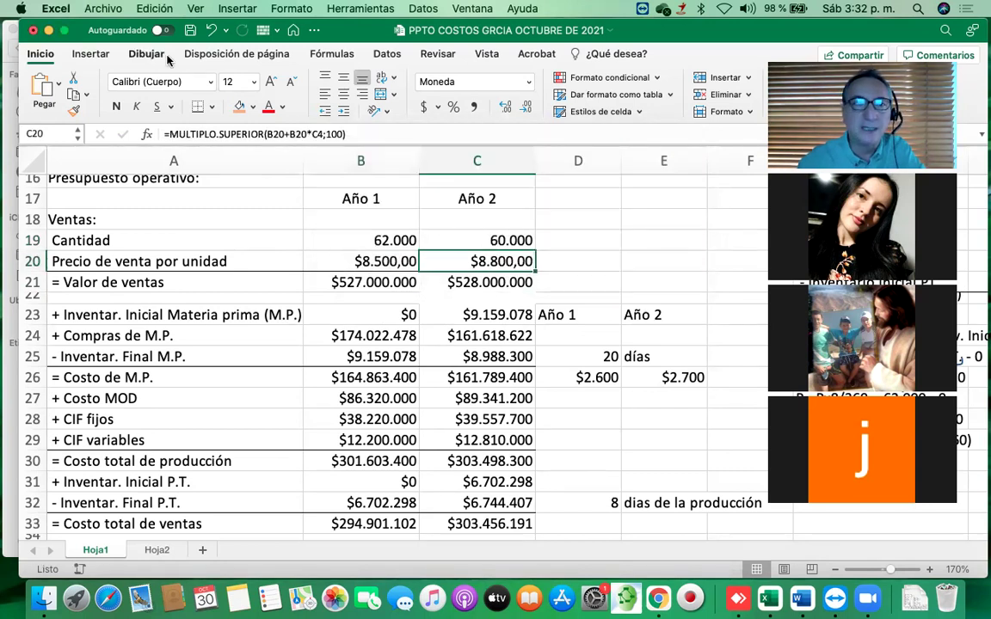
pyautogui.click(214, 31)
pyautogui.click(213, 31)
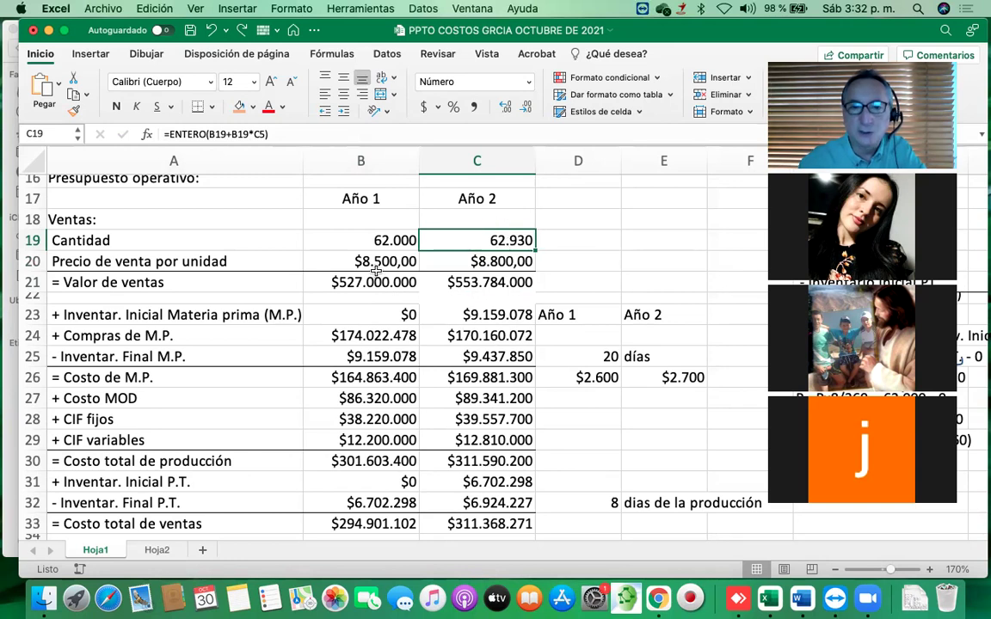
# Review the Año 2 price and quantity formulas in C20 and C19, along with the sales and cost rows of the operating budget
pyautogui.click(468, 261)
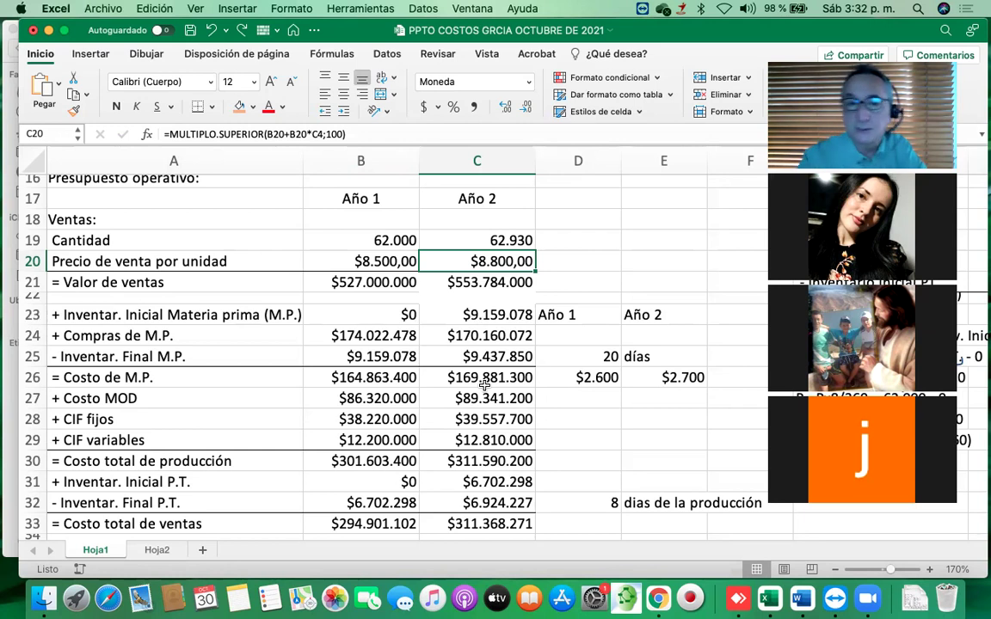
pyautogui.click(504, 241)
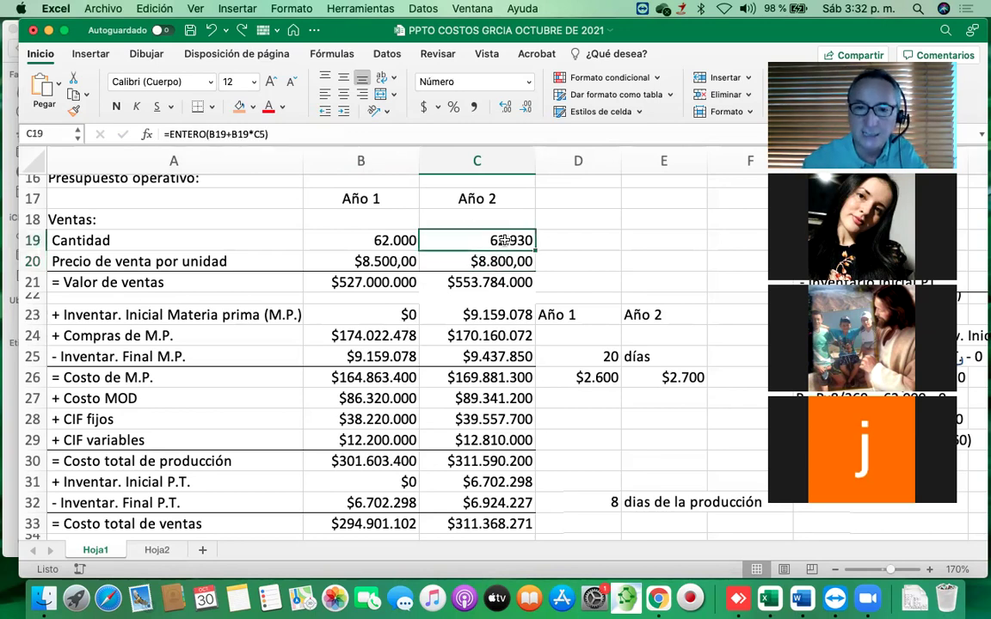
pyautogui.scroll(-4, 504, 241)
pyautogui.scroll(8, 504, 241)
pyautogui.scroll(-3, 505, 239)
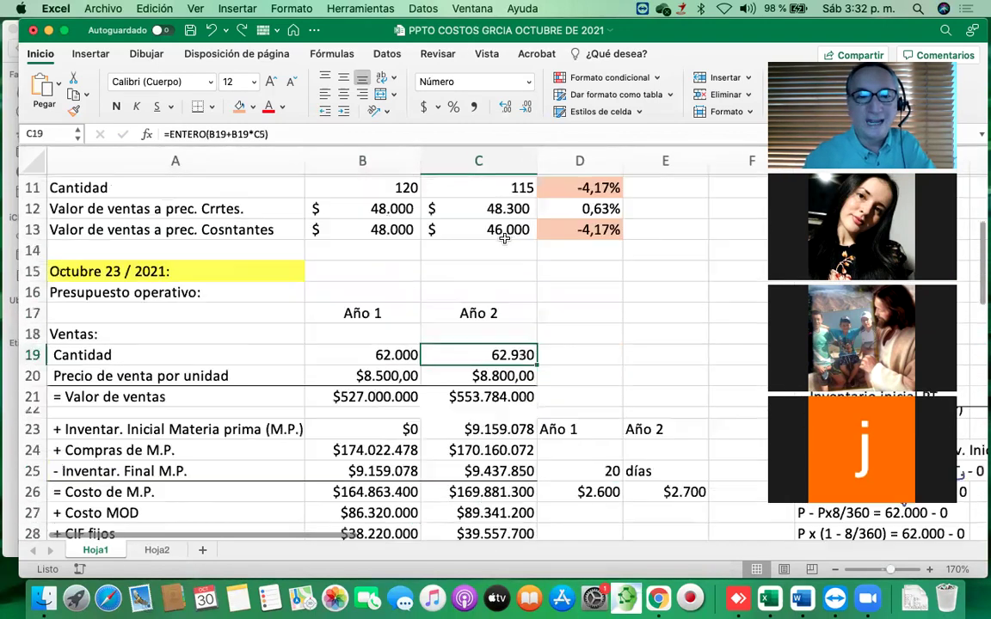
pyautogui.scroll(-3, 503, 239)
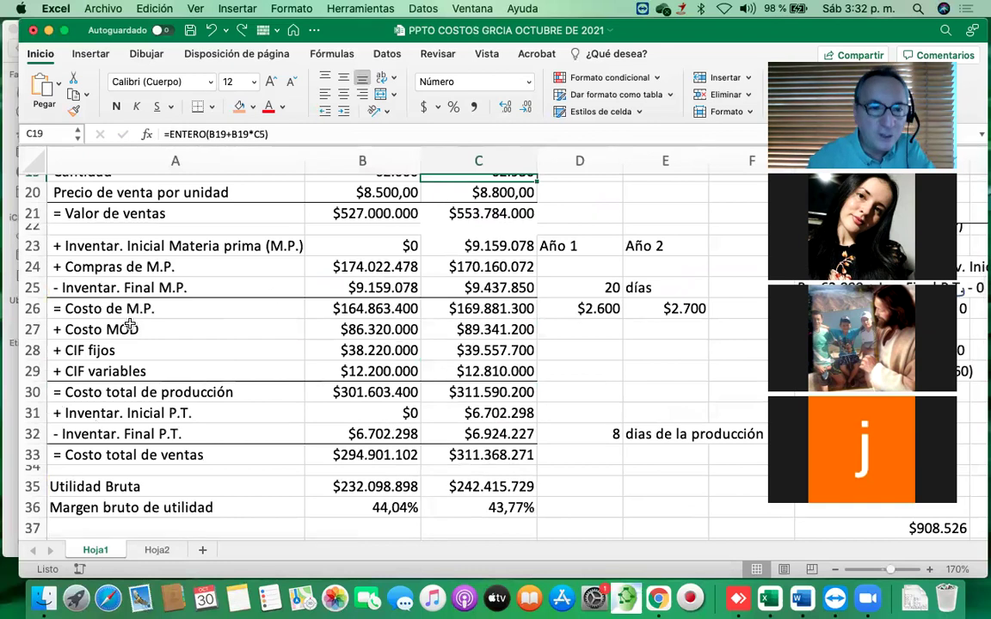
pyautogui.scroll(4, 400, 361)
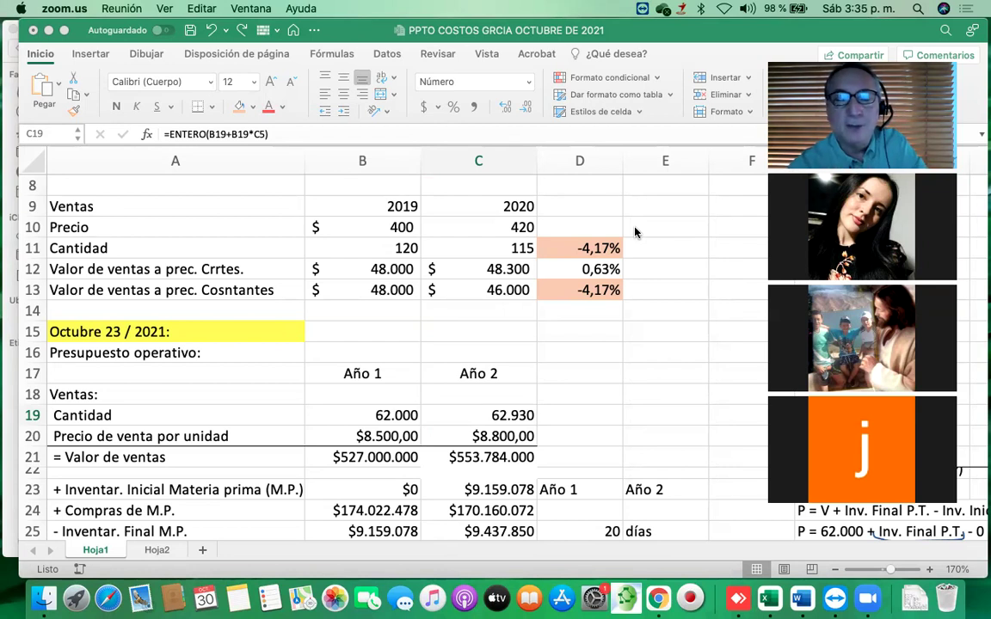
# Begin the Año 2 variable selling expenses formula in C40 with B40 plus B40 multiplied by the inflation rate in C4
pyautogui.scroll(-10, 560, 371)
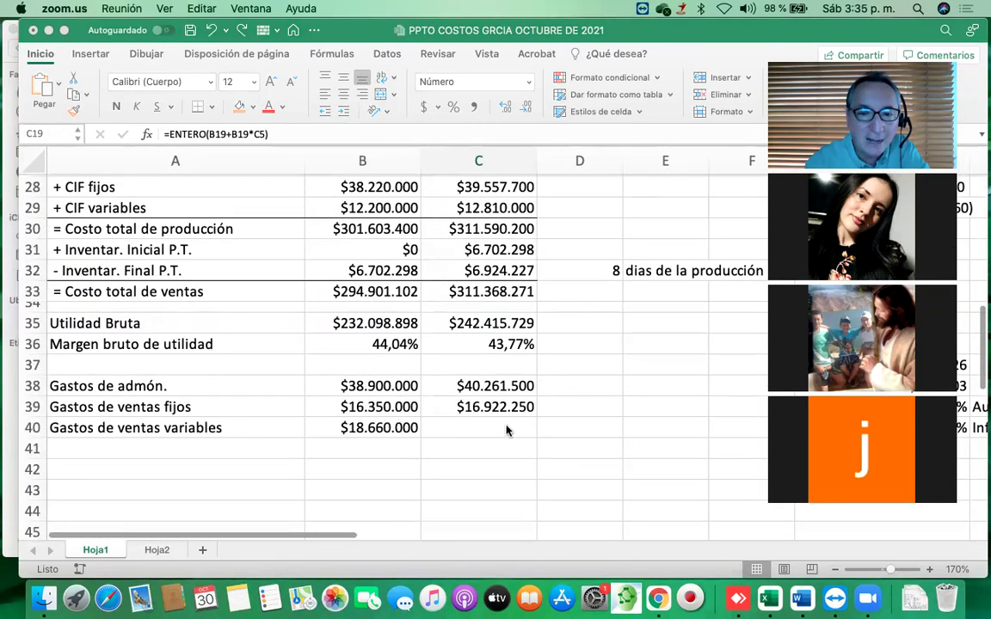
pyautogui.click(438, 425)
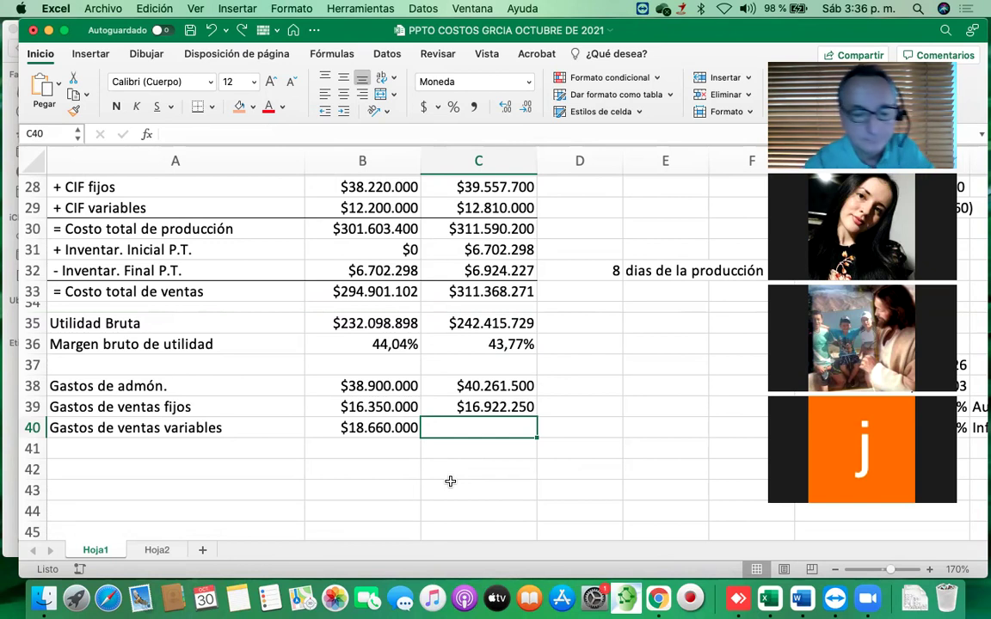
pyautogui.write('=')
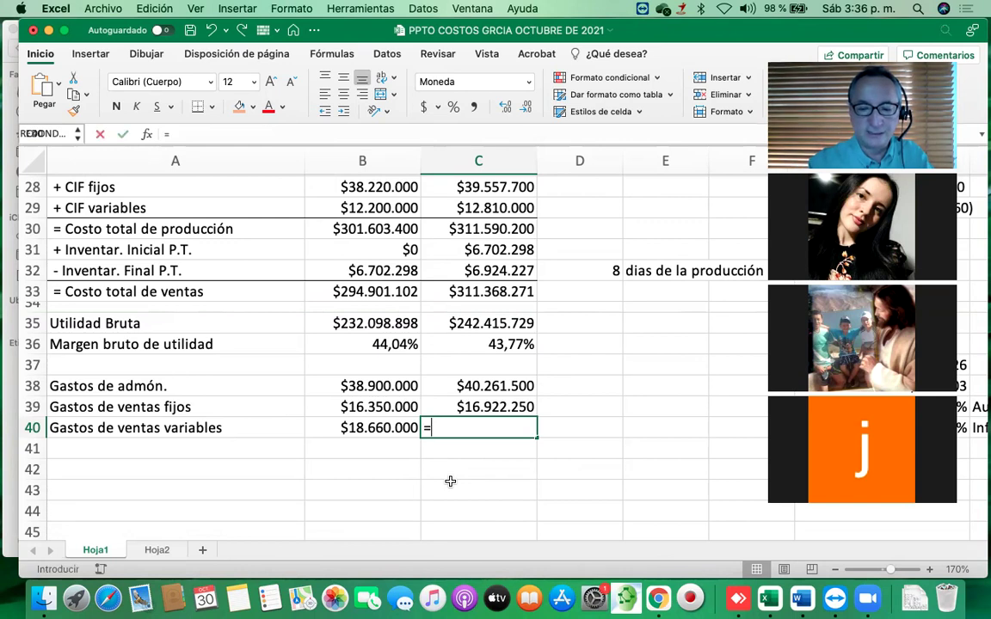
pyautogui.write('(')
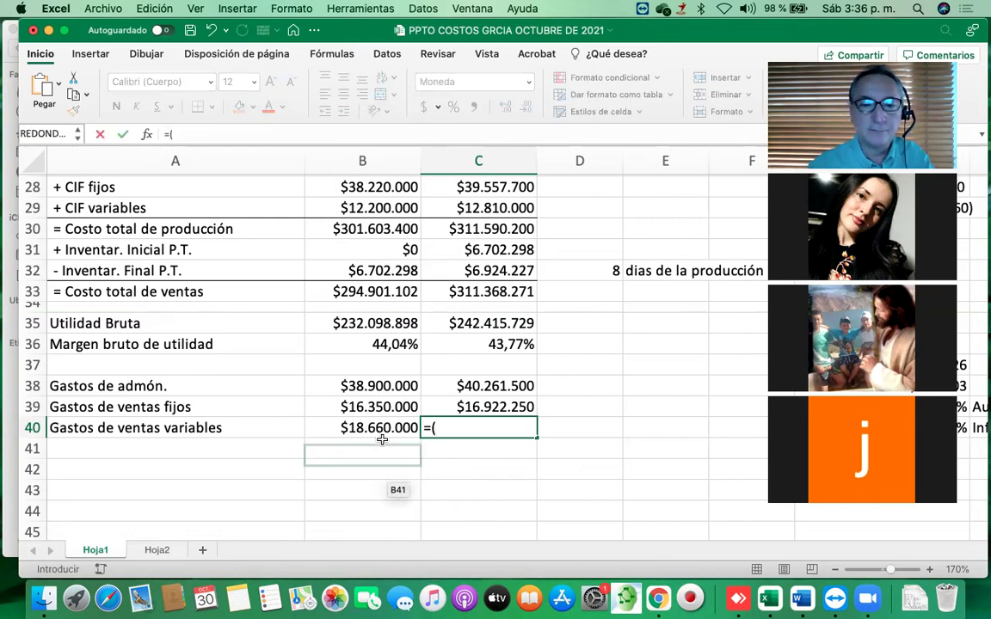
pyautogui.click(376, 428)
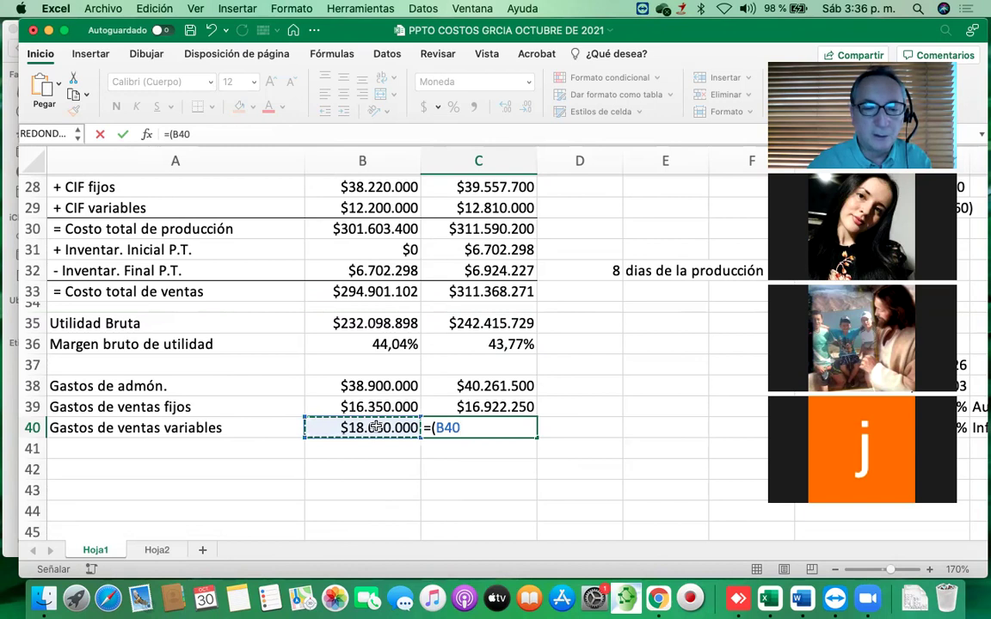
pyautogui.write('+')
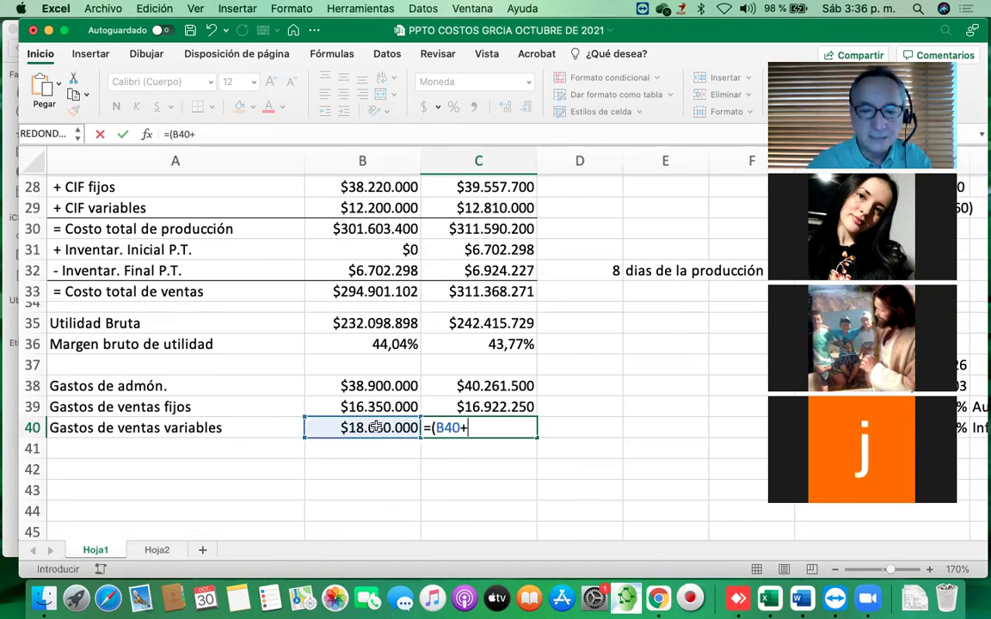
pyautogui.write('(')
pyautogui.click(371, 428)
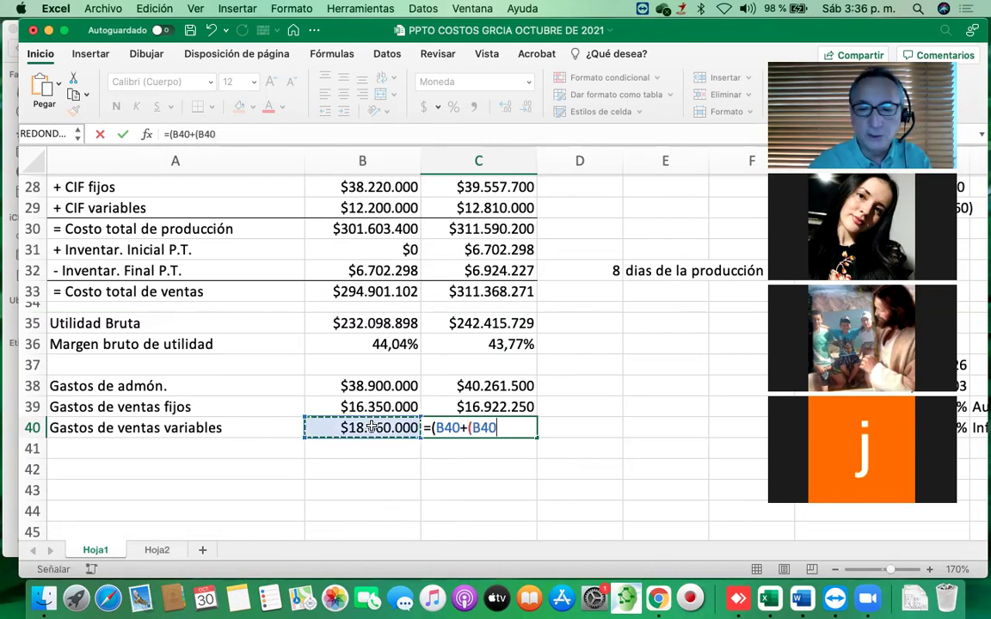
pyautogui.write('*')
pyautogui.scroll(2, 513, 349)
pyautogui.scroll(10, 513, 348)
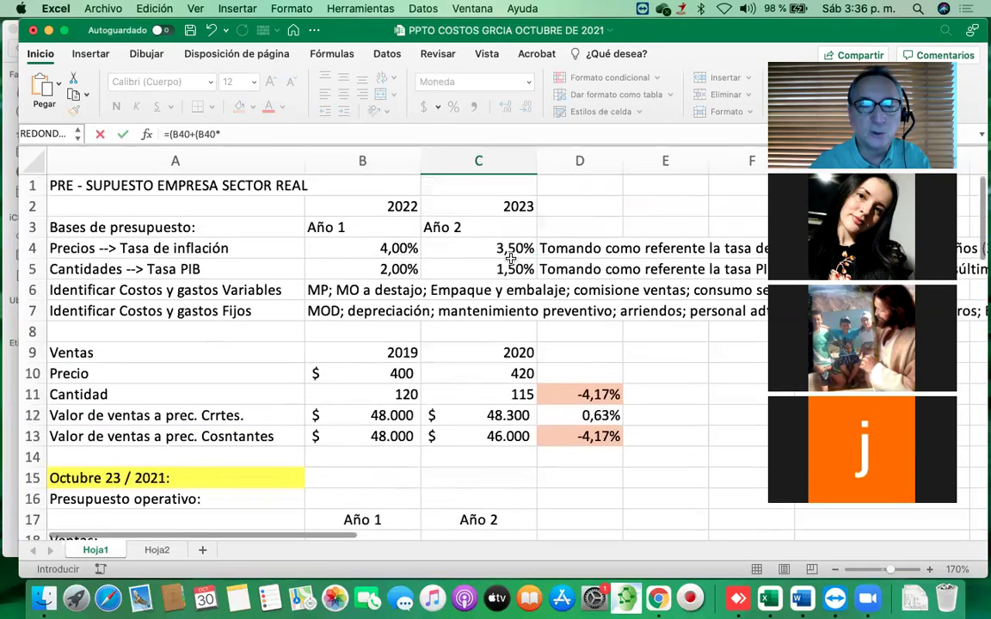
pyautogui.click(468, 248)
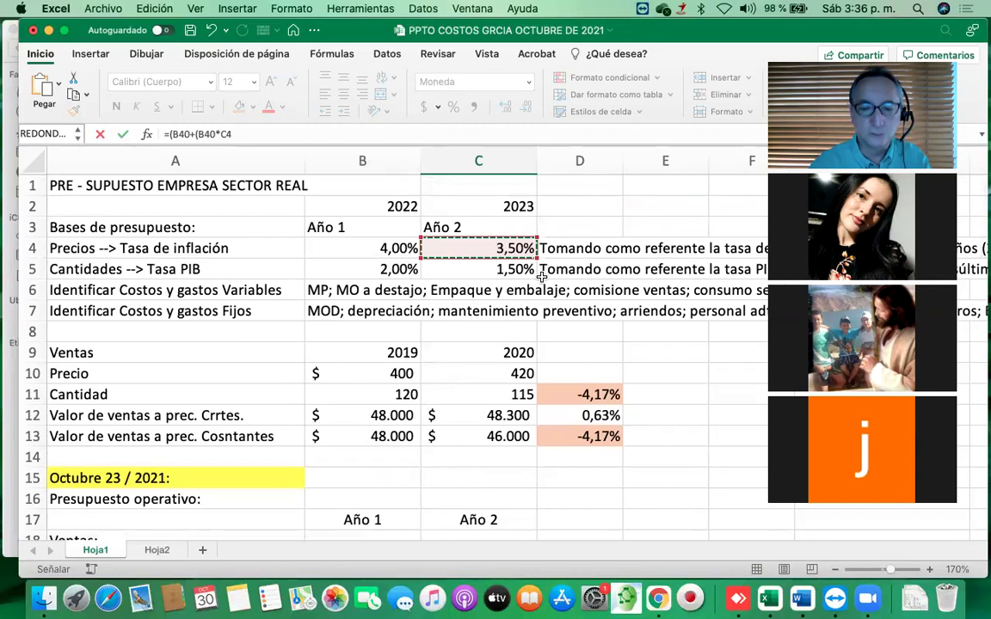
pyautogui.write(')+')
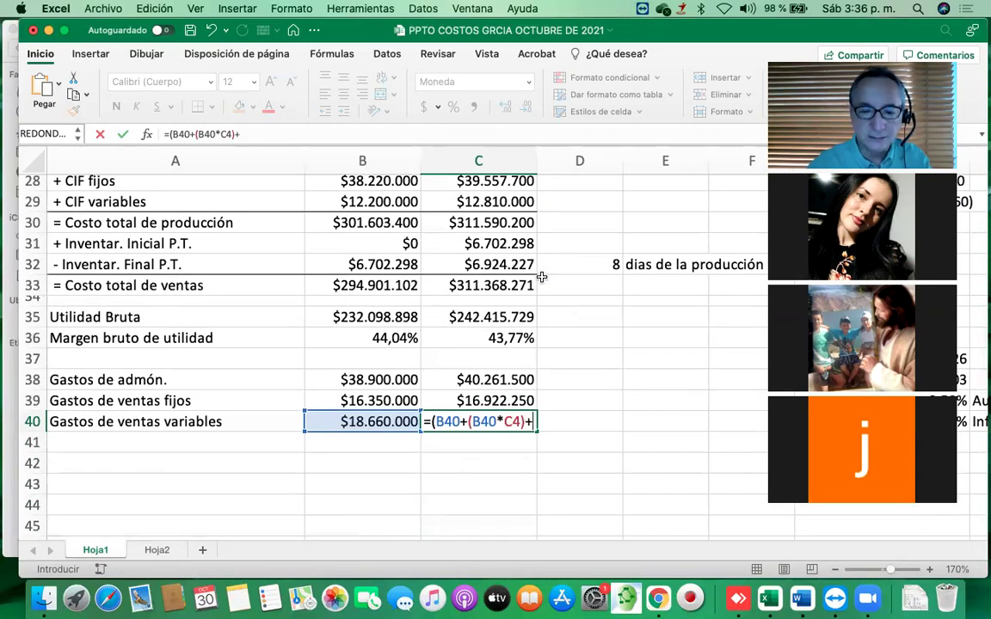
# Complete the C40 formula by adding B40 multiplied by the PIB rate in C5, giving =(B40+(B40*C4)+(B40*C5))
pyautogui.write('(')
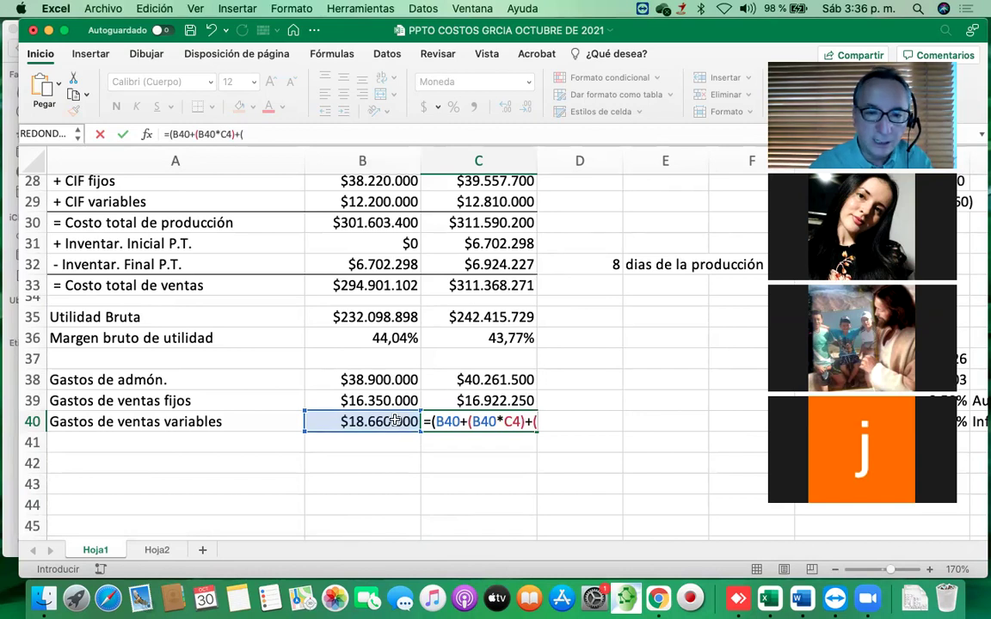
pyautogui.write('B40*')
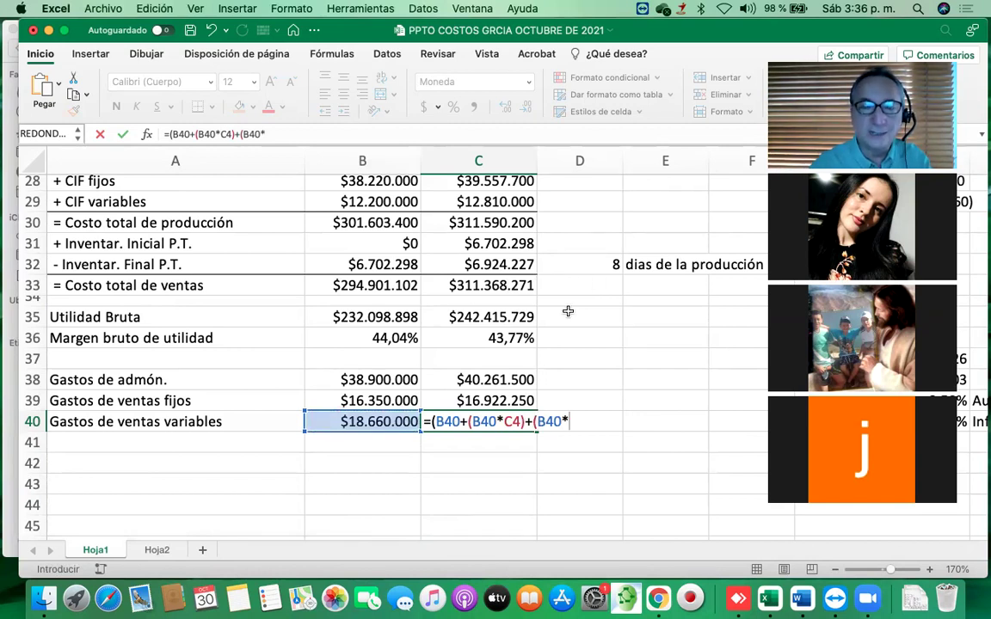
pyautogui.scroll(10, 567, 311)
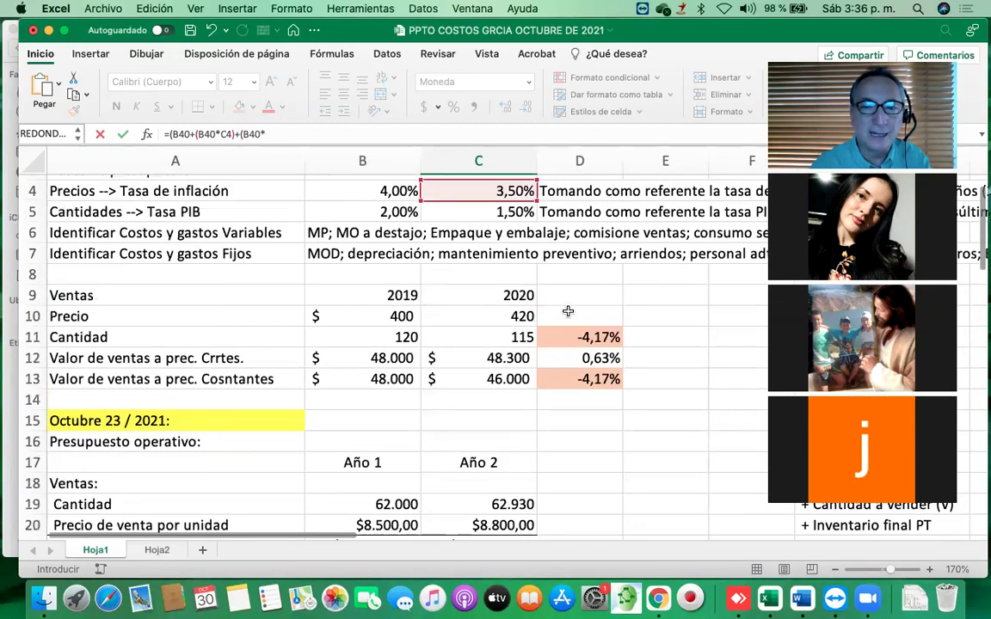
pyautogui.click(510, 214)
pyautogui.write(')')
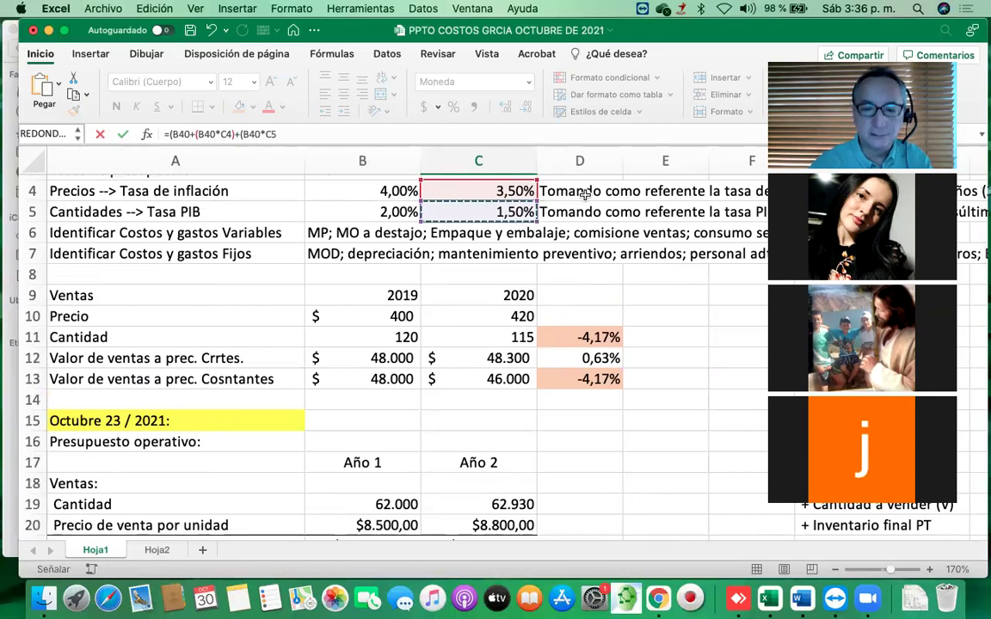
pyautogui.write(')')
pyautogui.scroll(-10, 584, 194)
pyautogui.scroll(-2, 585, 194)
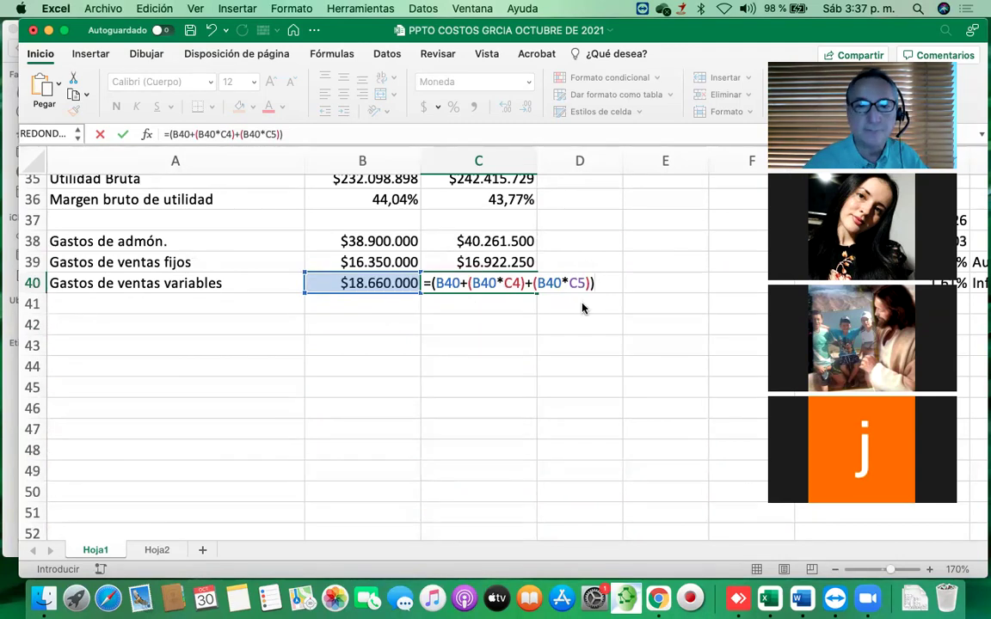
pyautogui.press('Return')
# Add a bottom border under the Gastos de ventas variables row across A40:C40
pyautogui.click(238, 283)
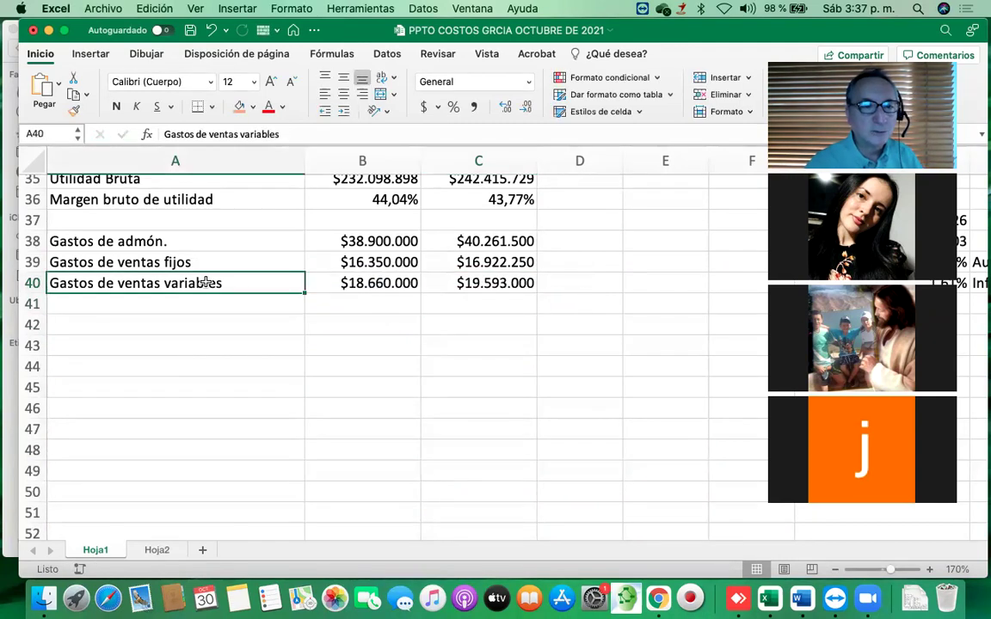
pyautogui.hotkey('shift', 'Right')
pyautogui.hotkey('shift', 'Right')
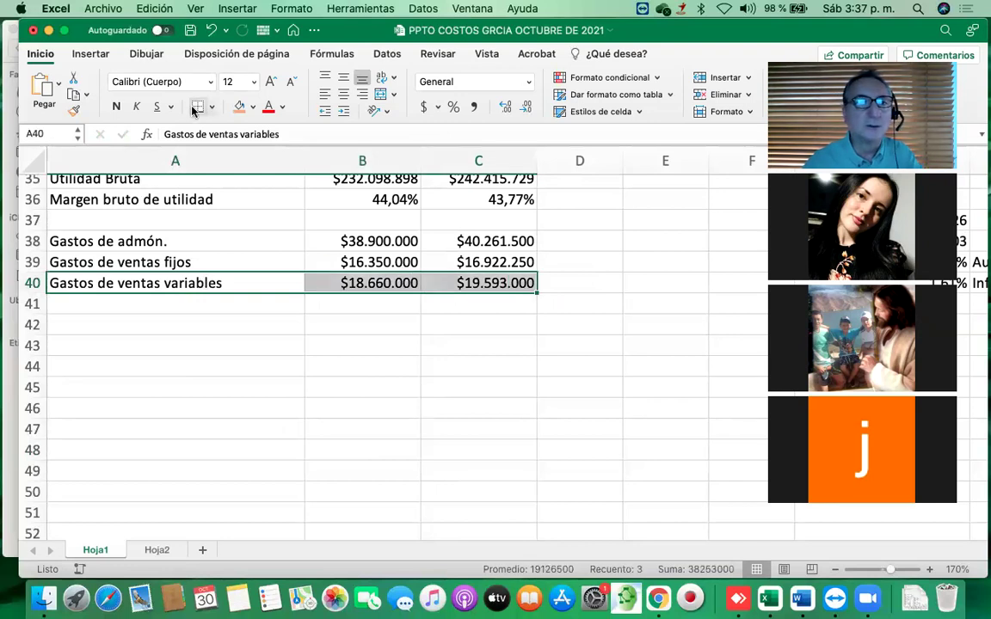
# Enter the label "Total gastos operacionales" in A41, below the expense rows
pyautogui.click(213, 302)
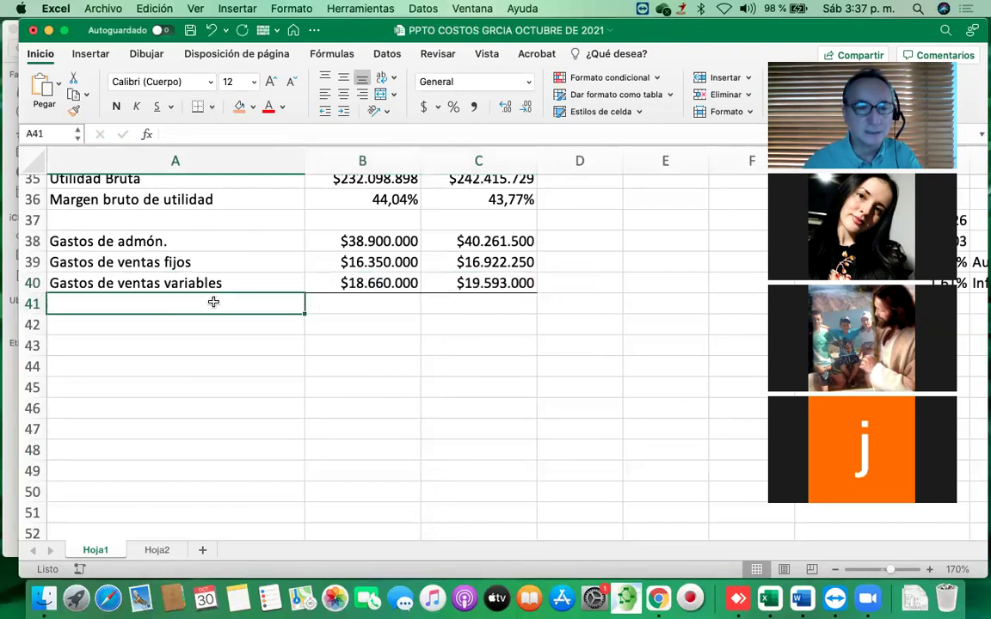
pyautogui.write('Total')
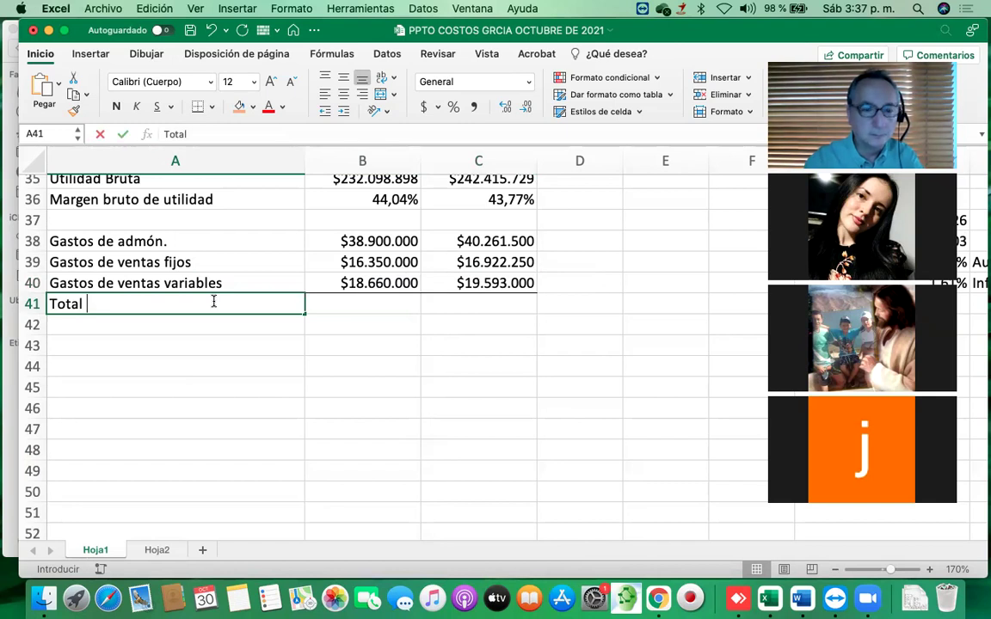
pyautogui.write(' gastos ope')
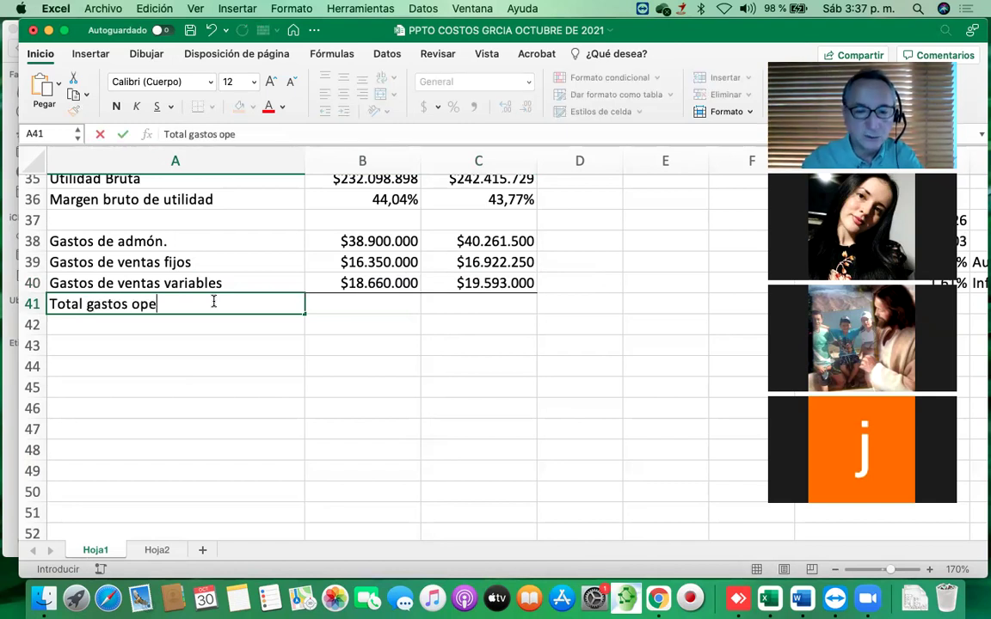
pyautogui.write('racionales')
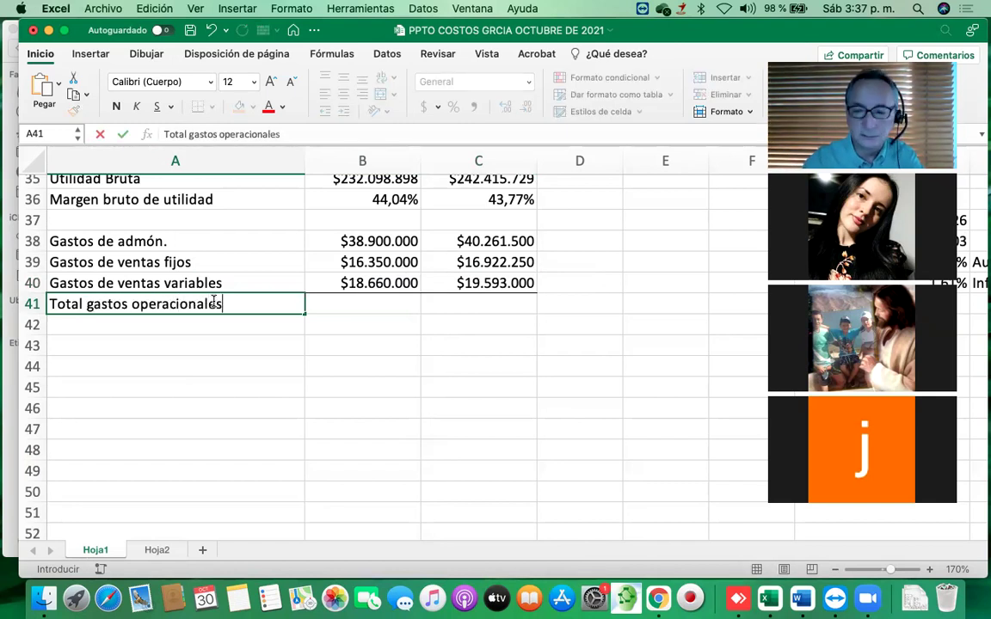
pyautogui.press('Return')
# Total the Año 1 expenses in B41 with a sum of B38:B40 and copy the formula to C41 for Año 2
pyautogui.press('Up')
pyautogui.press('Right')
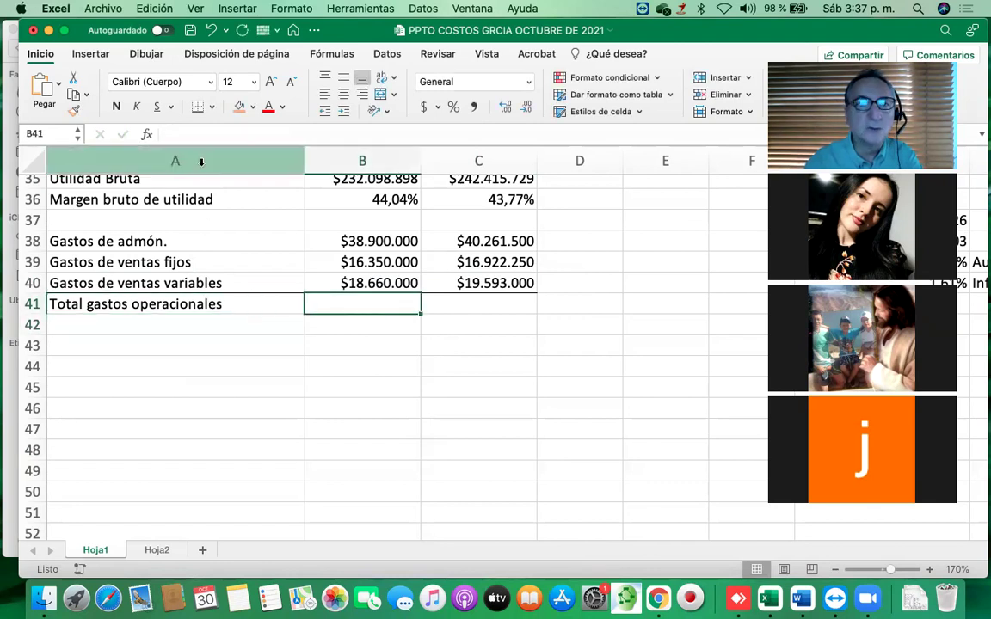
pyautogui.click(331, 54)
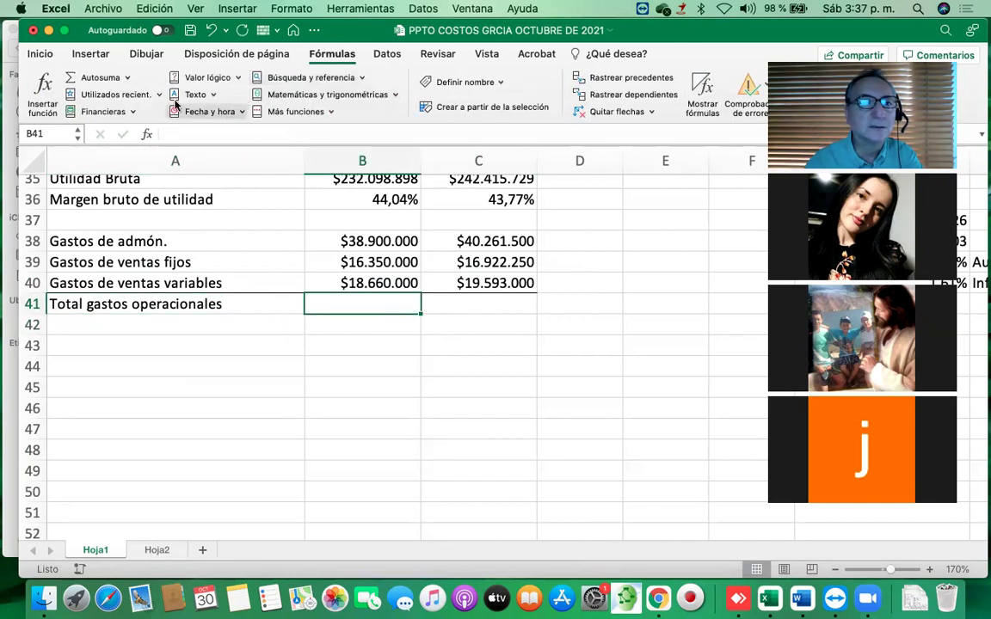
pyautogui.click(105, 79)
pyautogui.click(105, 80)
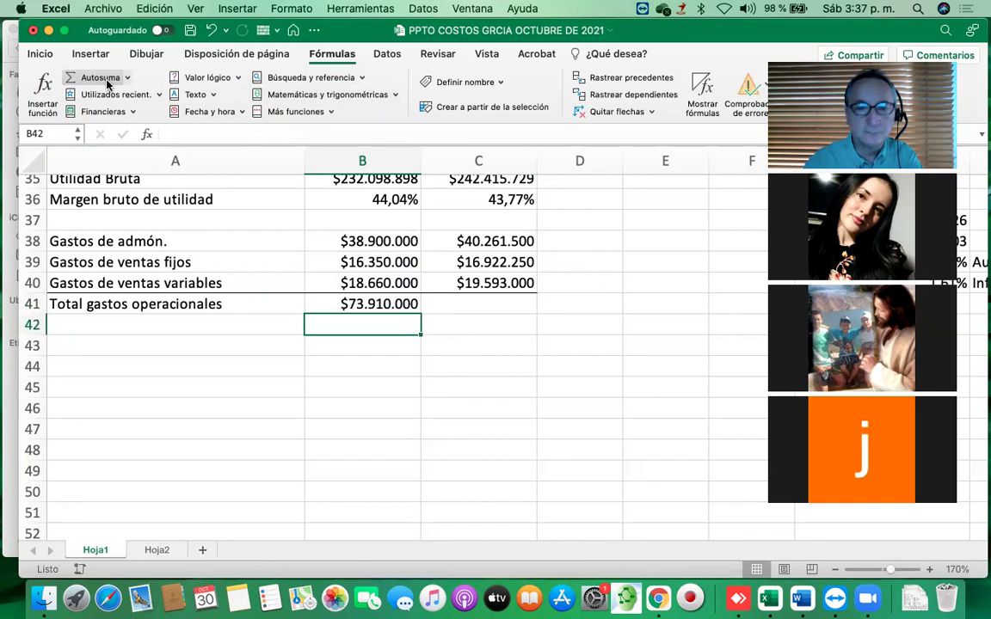
pyautogui.moveTo(421, 315); pyautogui.dragTo(498, 315)
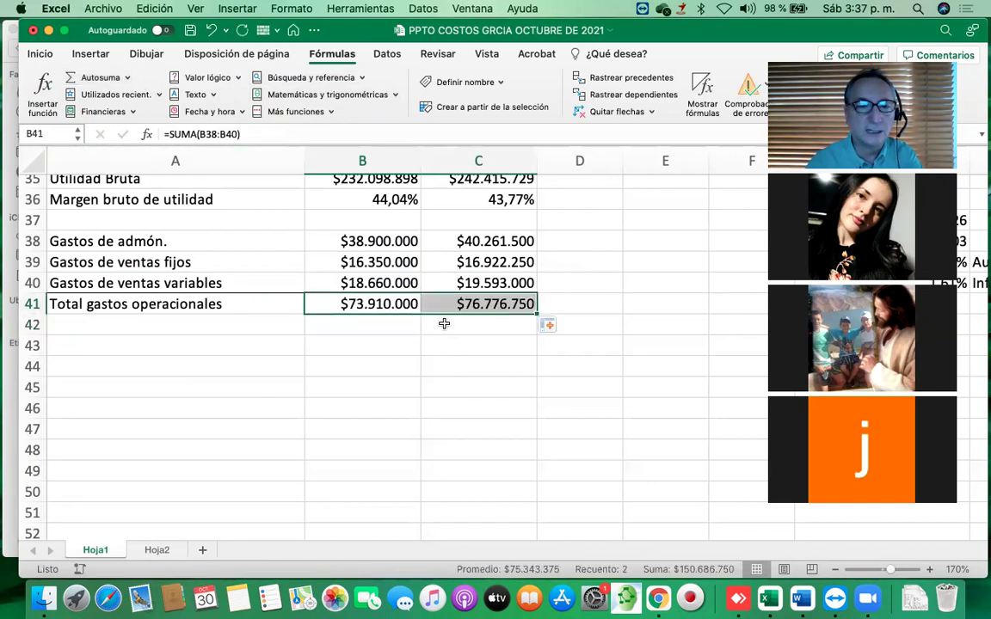
# Reduce the height of empty row 42 and enter the label "Utilidad operacional" in A43
pyautogui.moveTo(38, 333); pyautogui.dragTo(33, 330)
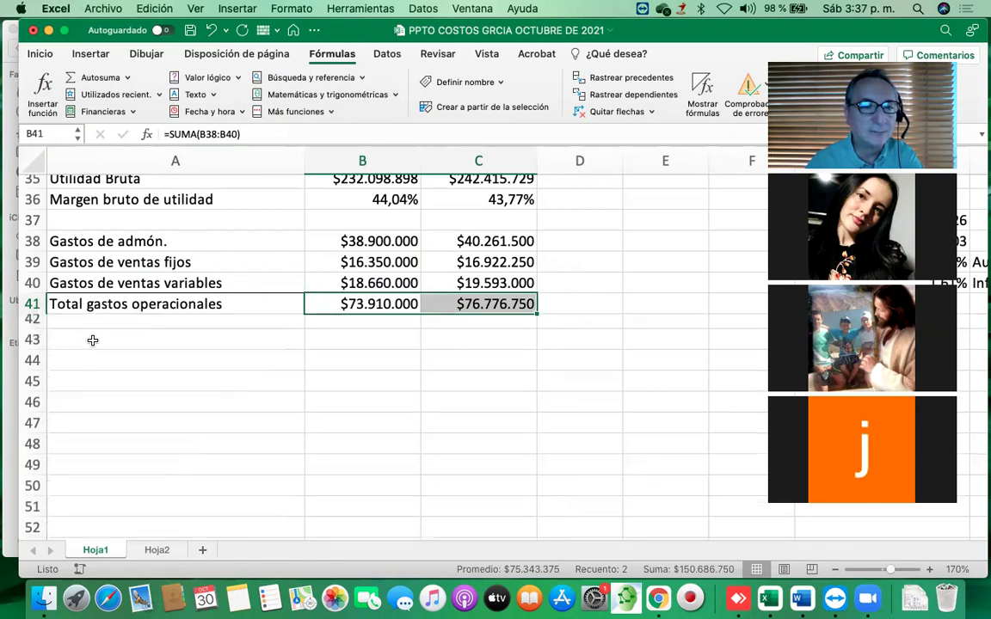
pyautogui.click(93, 339)
pyautogui.write('Util')
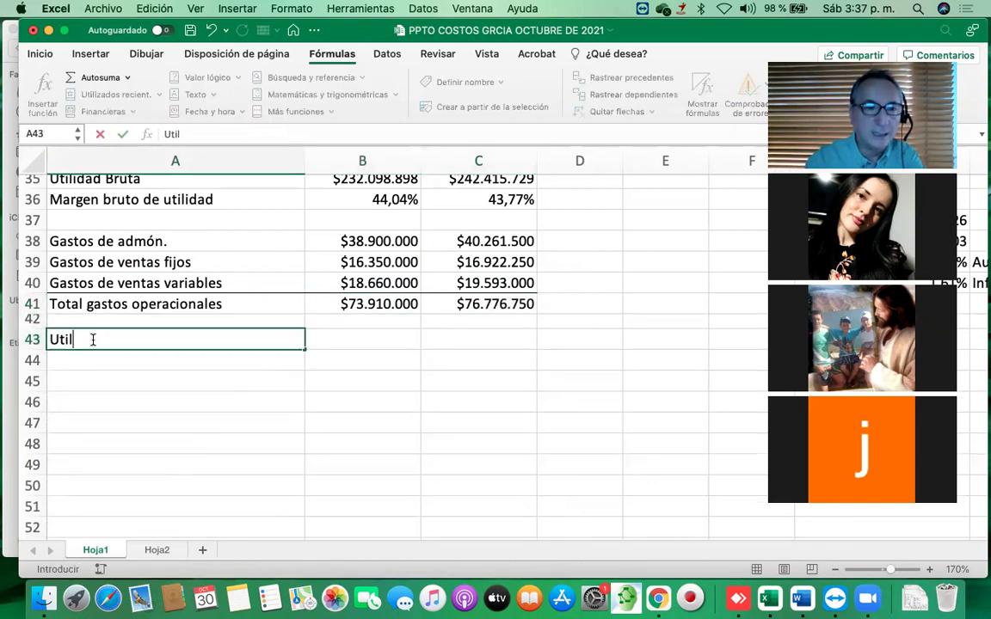
pyautogui.write('idad operacional')
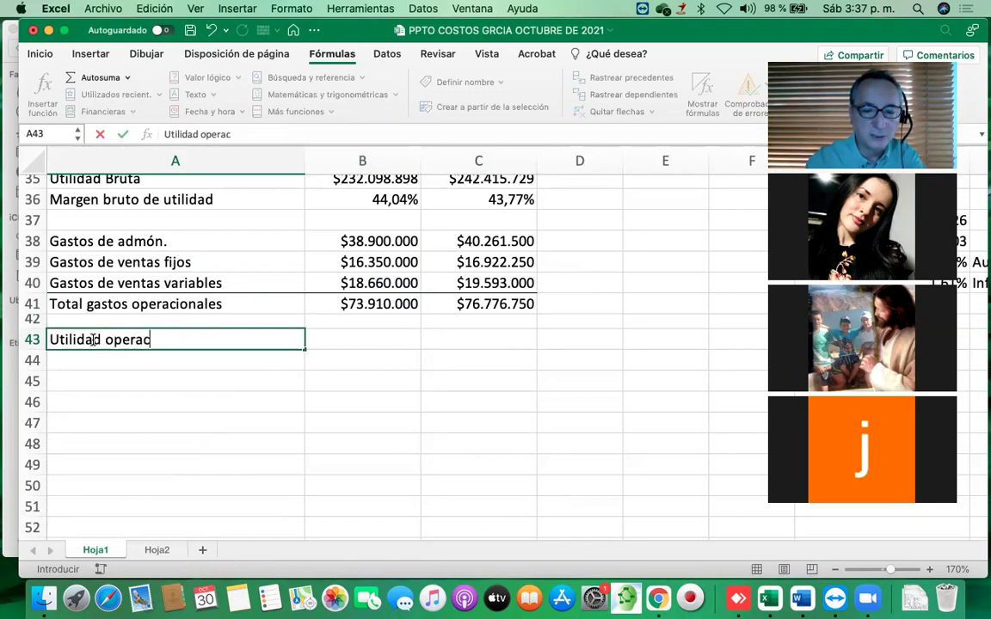
pyautogui.press('Return')
# Enter the label "Margen de utilidad operacional" in A44
pyautogui.write('Mareg')
pyautogui.write('n')
pyautogui.press('BackSpace')
pyautogui.press('BackSpace')
pyautogui.press('BackSpace')
pyautogui.write('gen de ')
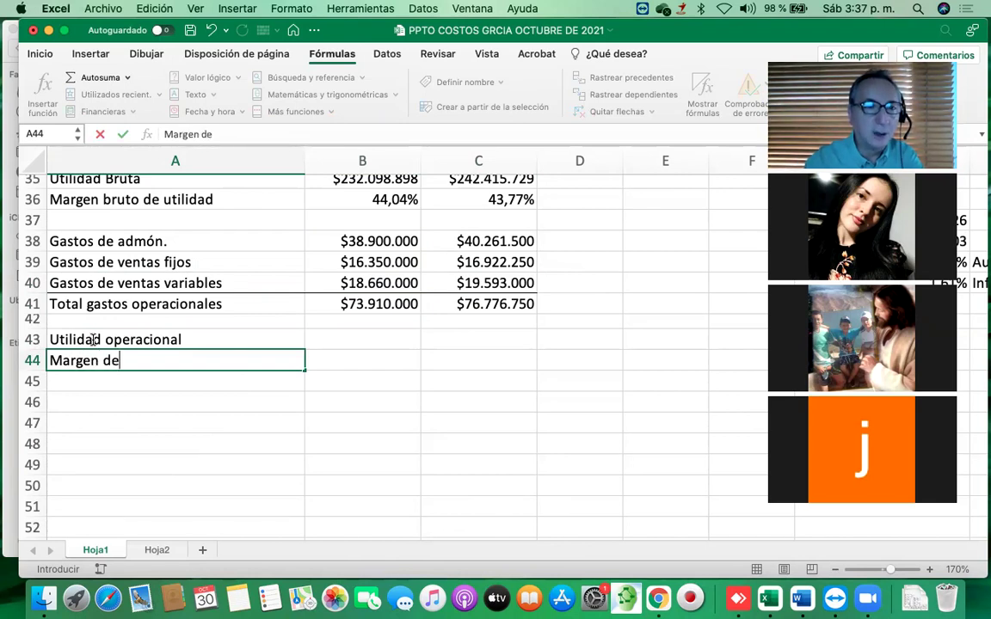
pyautogui.write('utilidad operacional')
pyautogui.press('Return')
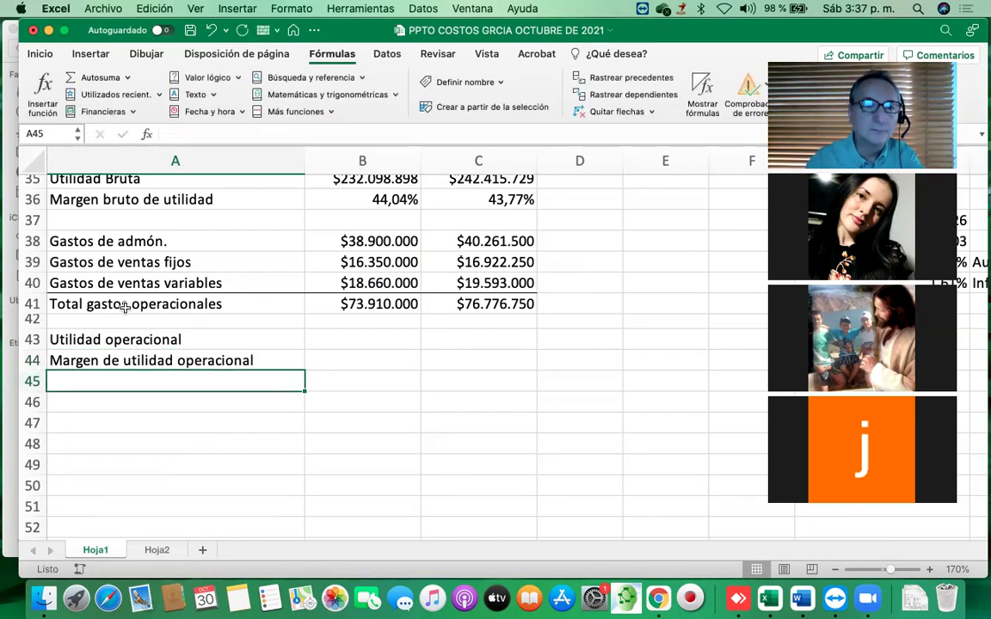
# Review the Año 1 formulas for sales value, total cost of sales and gross profit in B21, B33 and B35
pyautogui.click(322, 342)
pyautogui.scroll(1, 327, 339)
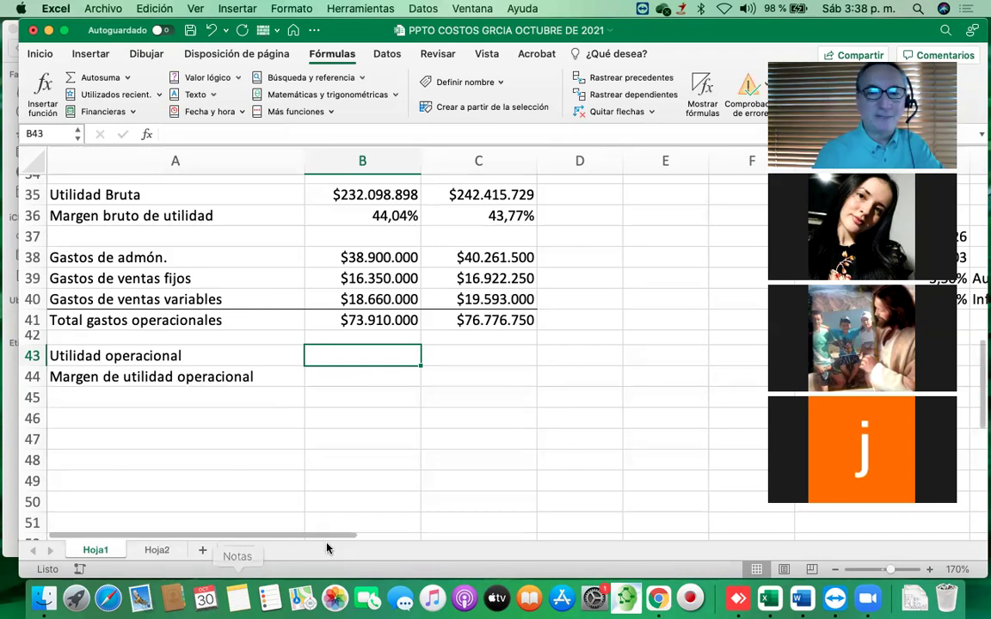
pyautogui.click(351, 417)
pyautogui.scroll(10, 351, 418)
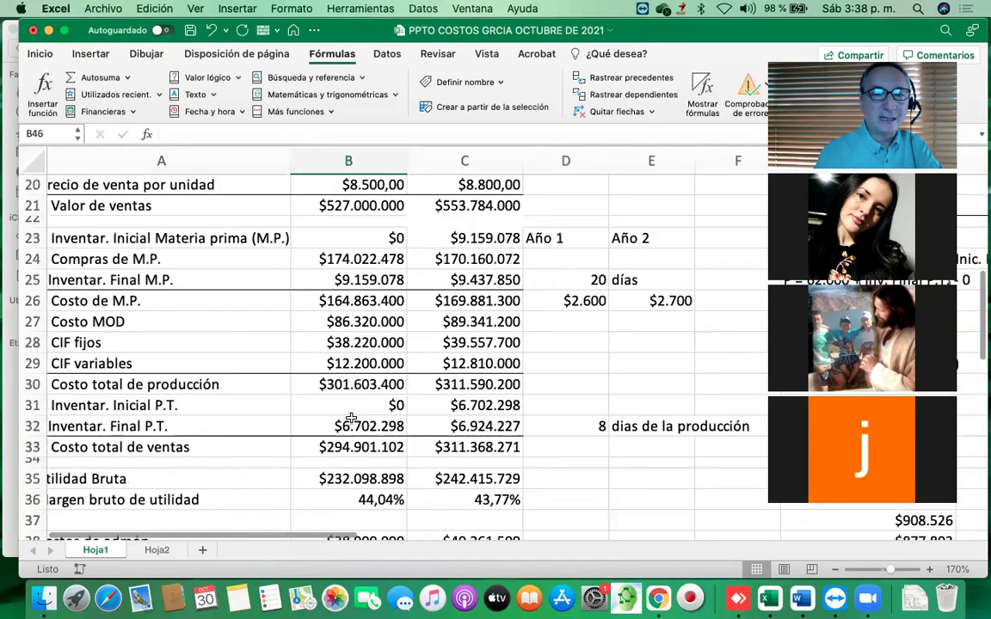
pyautogui.click(368, 292)
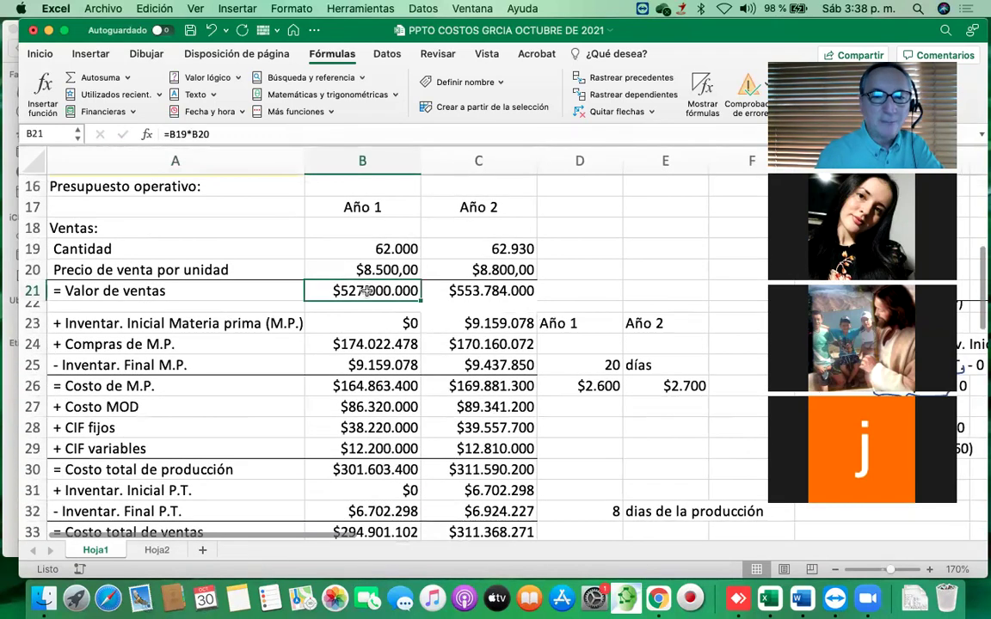
pyautogui.scroll(-3, 367, 293)
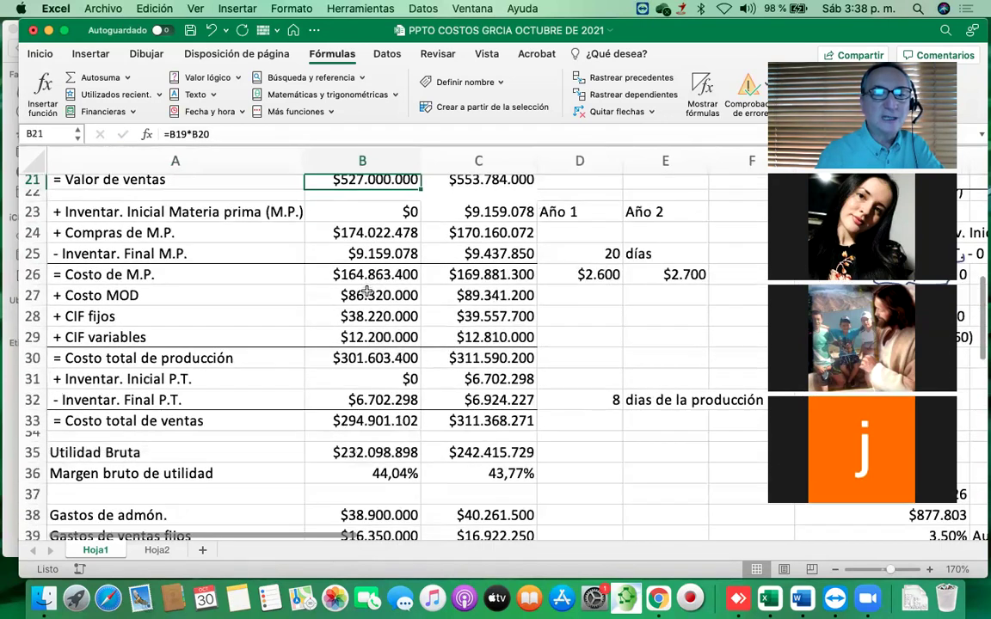
pyautogui.click(379, 421)
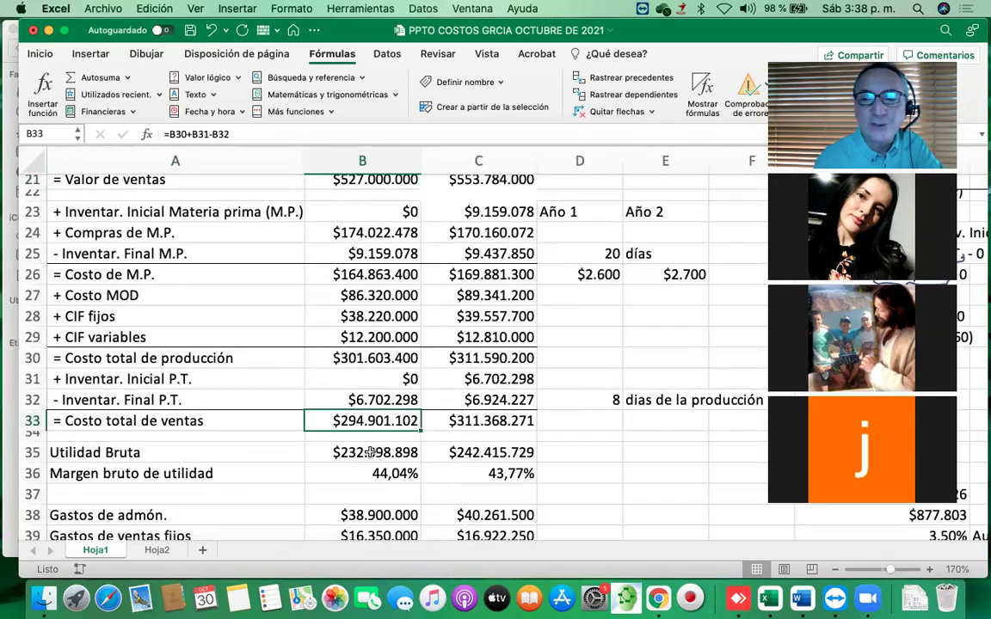
pyautogui.click(365, 452)
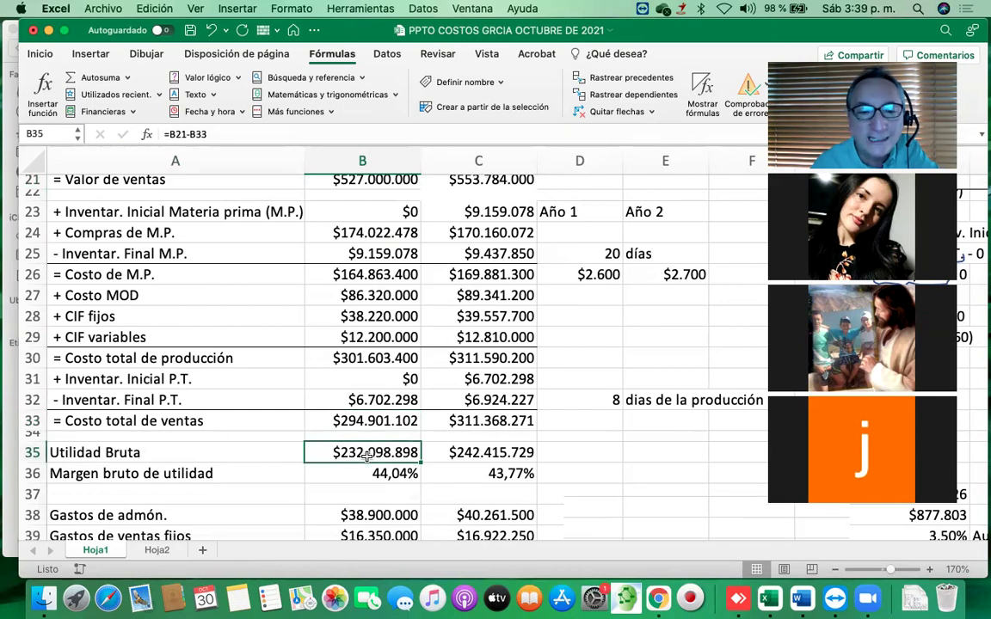
pyautogui.scroll(-2, 331, 413)
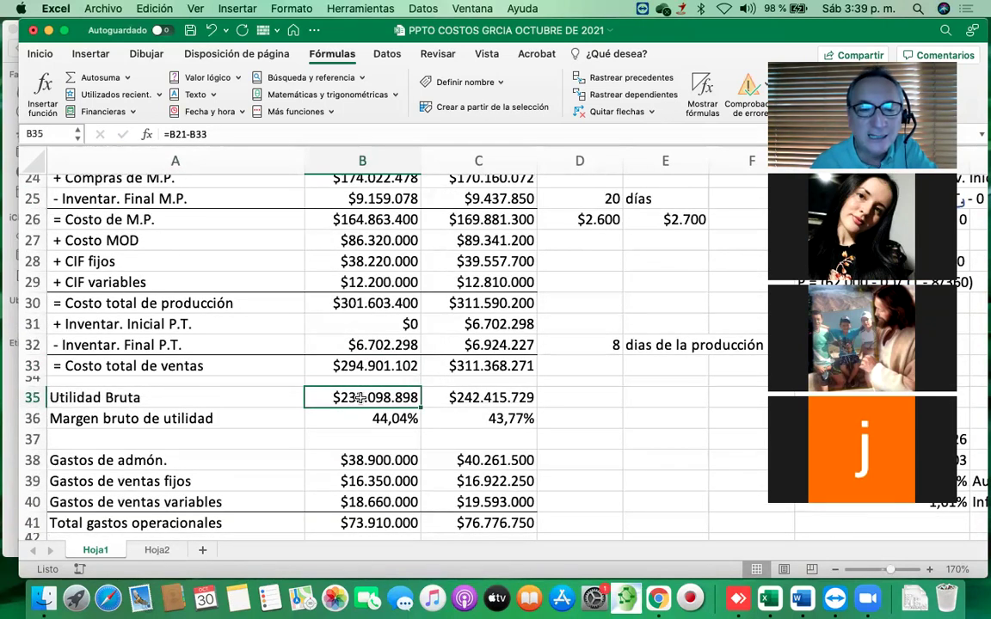
pyautogui.scroll(5, 361, 397)
pyautogui.click(372, 274)
pyautogui.scroll(-2, 371, 276)
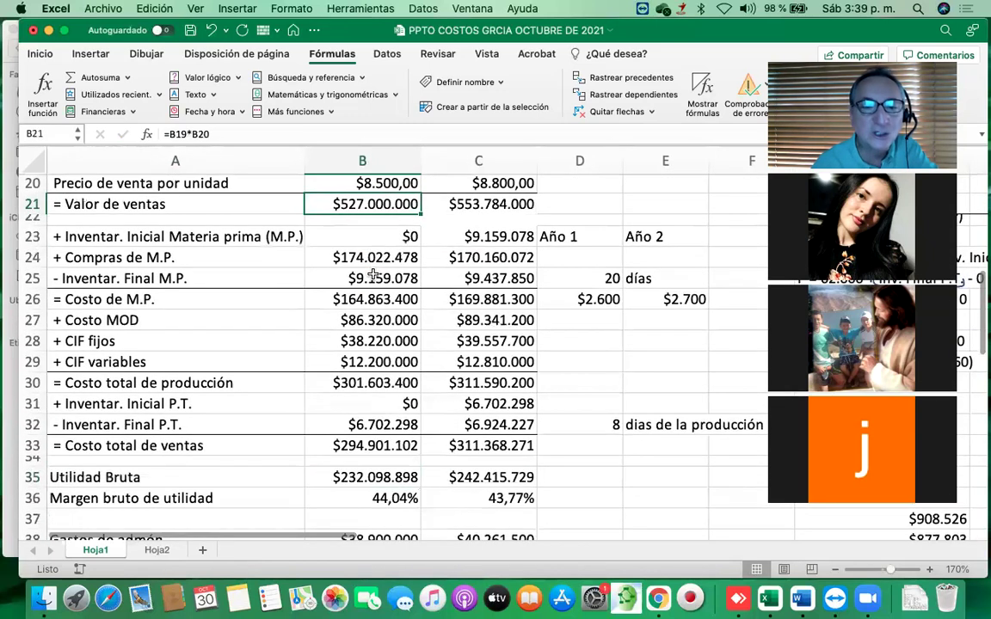
pyautogui.click(368, 446)
pyautogui.scroll(-2, 343, 403)
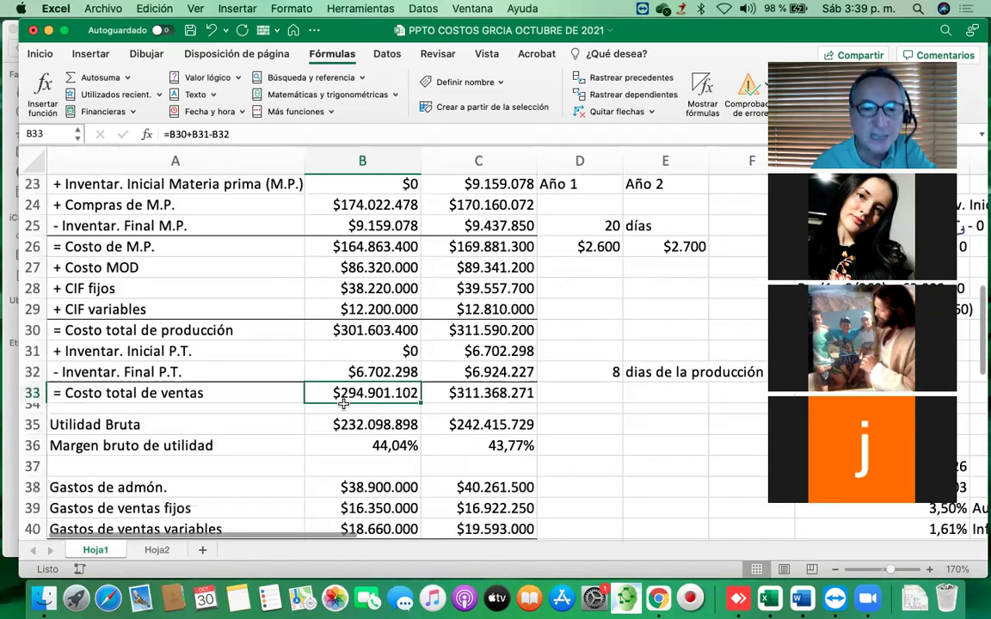
pyautogui.click(377, 424)
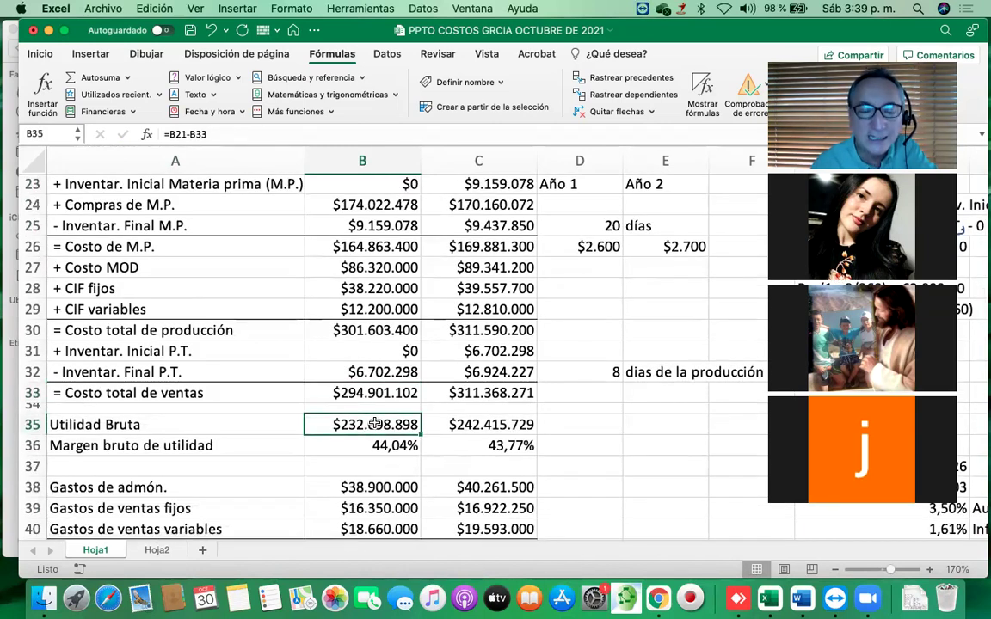
pyautogui.scroll(-2, 375, 421)
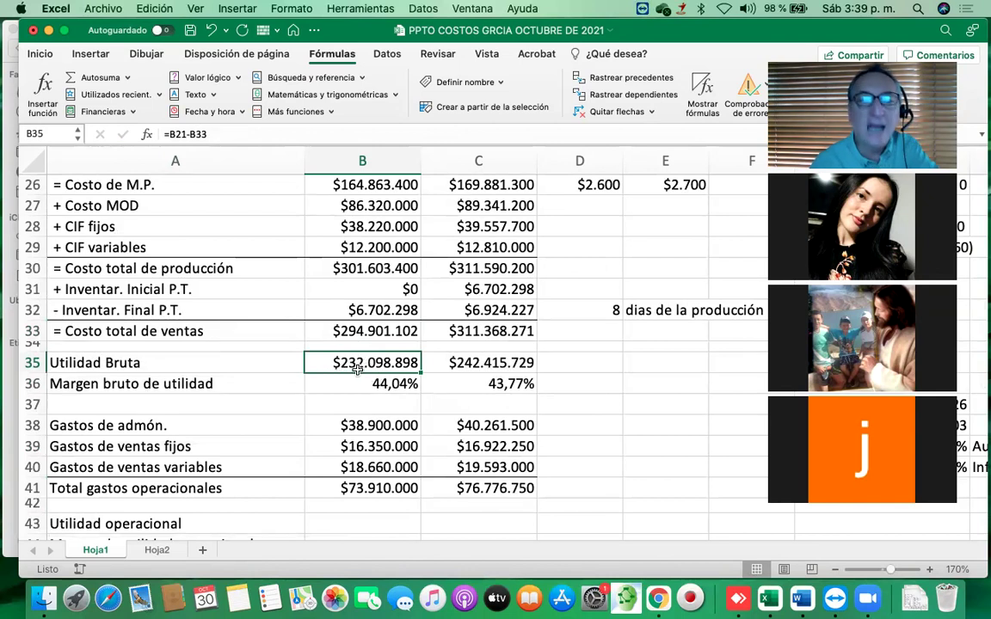
# Calculate the Año 1 operating profit in B43 with =B35-B41 and copy the formula to C43 for Año 2
pyautogui.click(366, 518)
pyautogui.write('=')
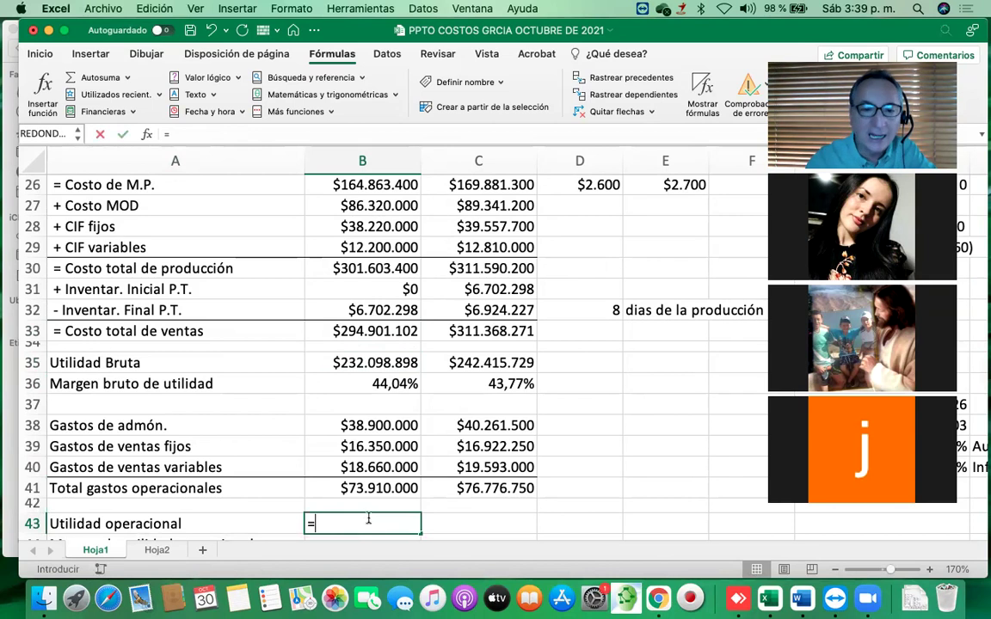
pyautogui.click(383, 359)
pyautogui.write('-')
pyautogui.click(383, 488)
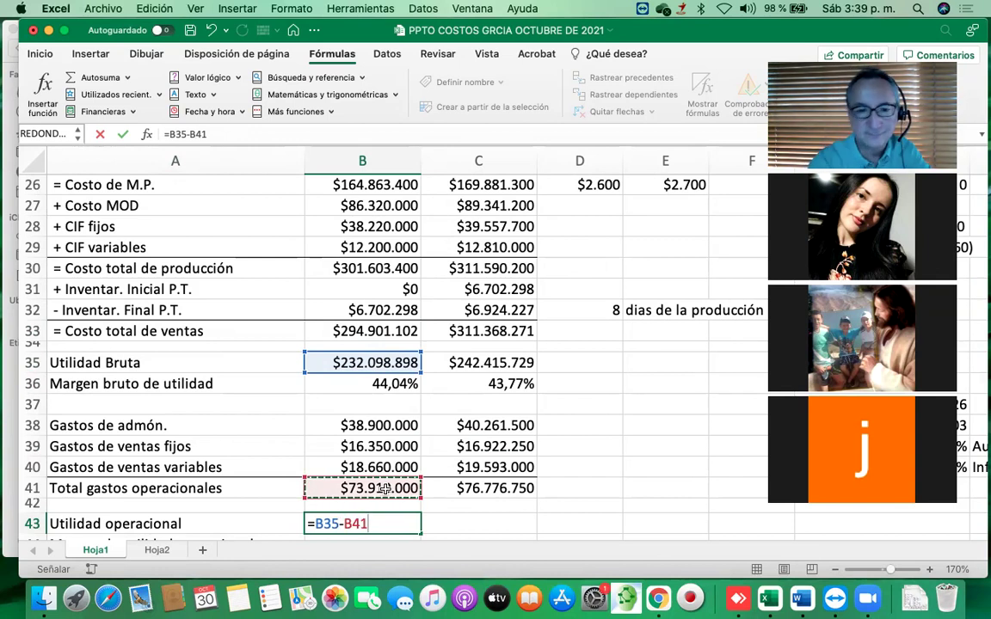
pyautogui.scroll(-3, 384, 487)
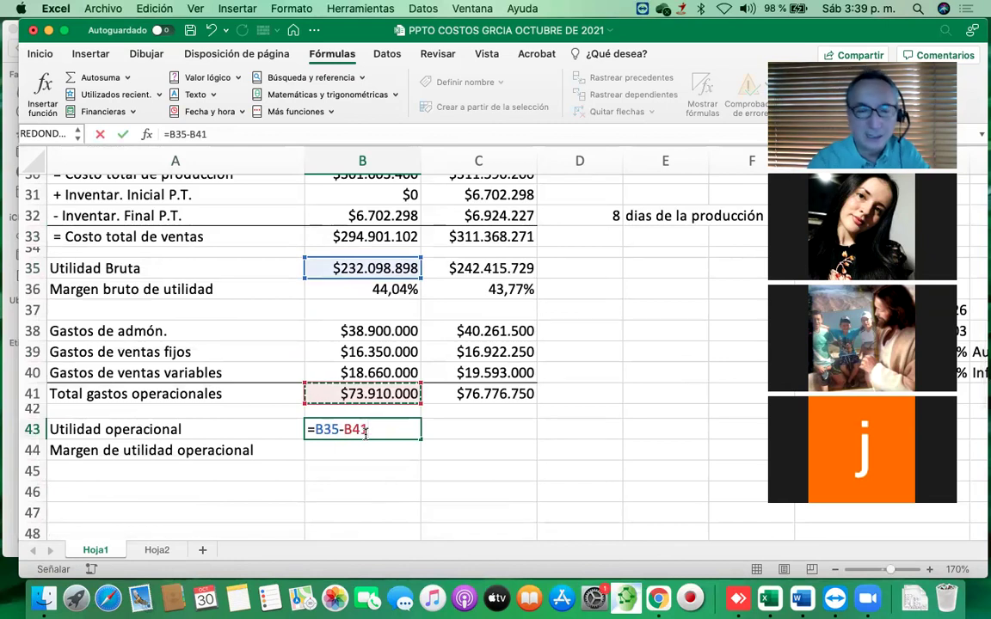
pyautogui.scroll(8, 312, 316)
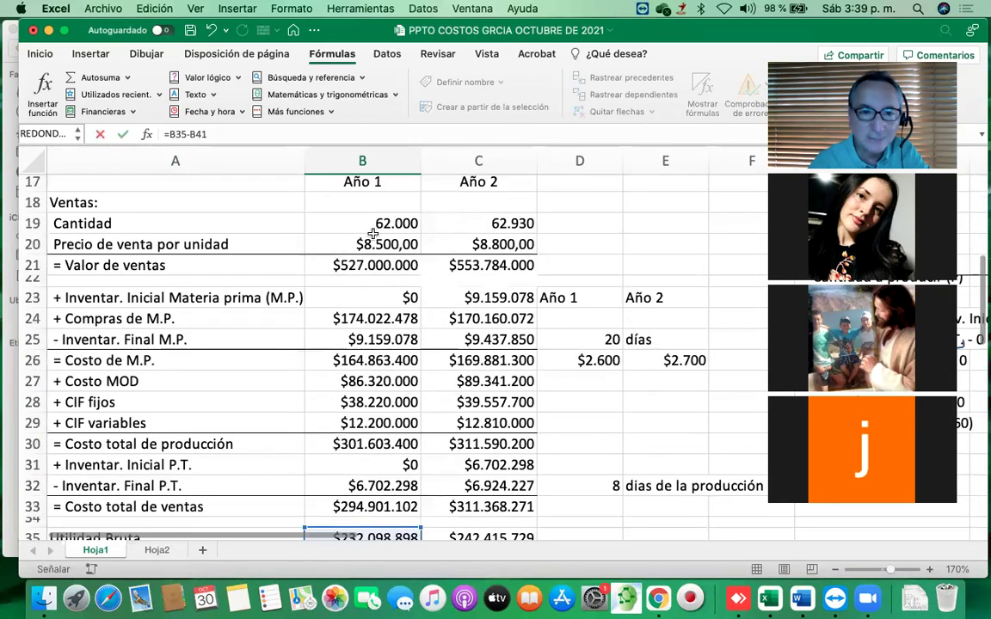
pyautogui.scroll(-4, 331, 430)
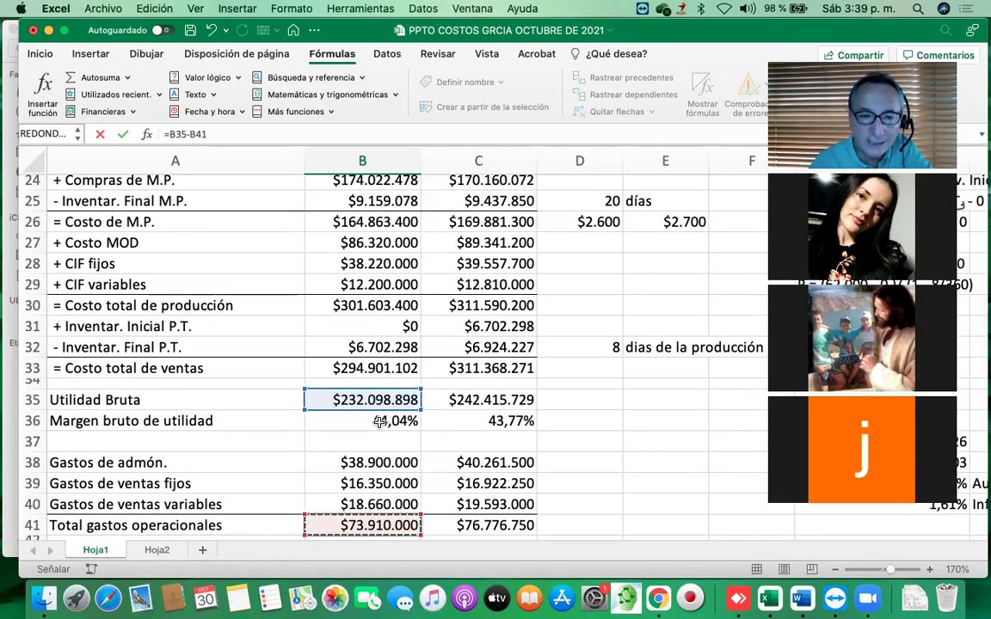
pyautogui.scroll(2, 412, 316)
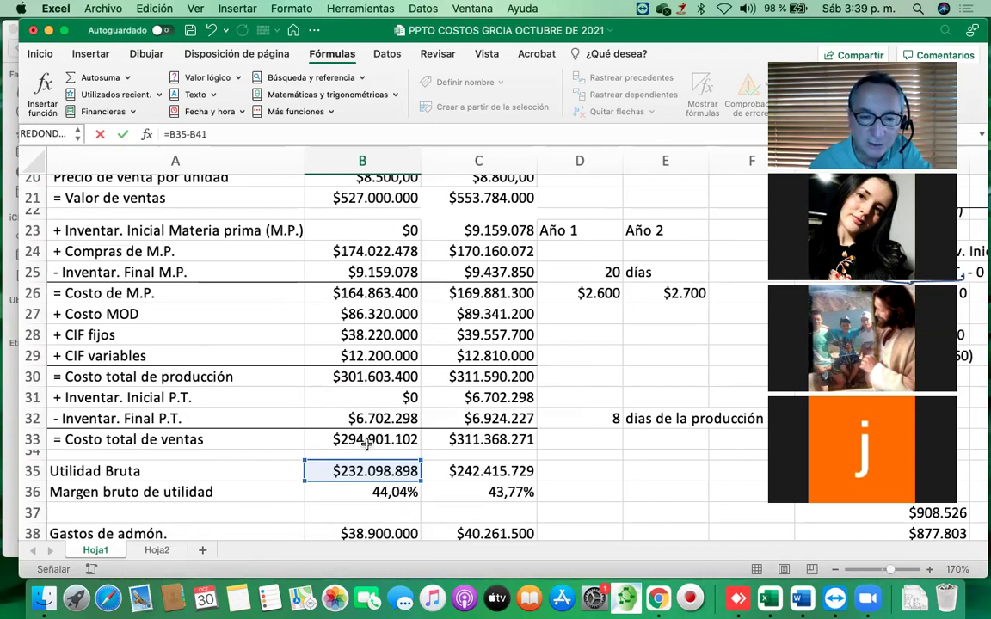
pyautogui.scroll(-3, 354, 467)
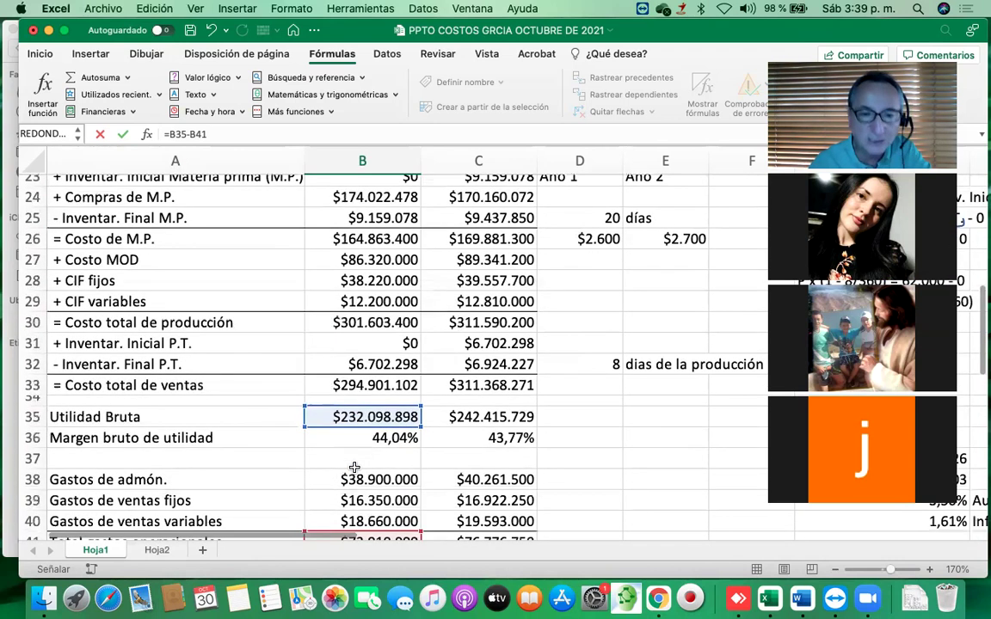
pyautogui.scroll(-3, 331, 411)
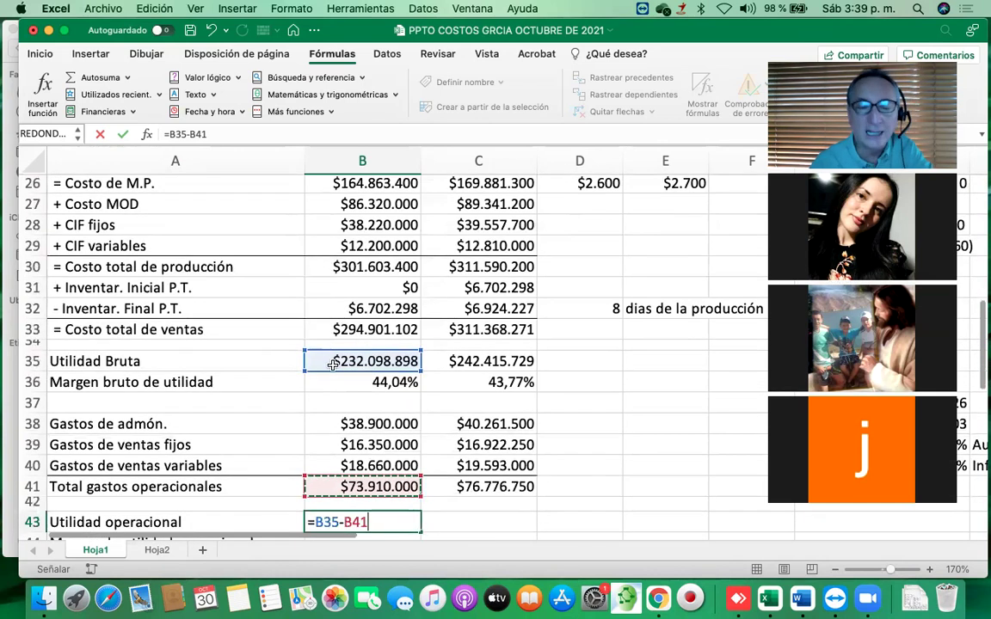
pyautogui.scroll(-4, 334, 370)
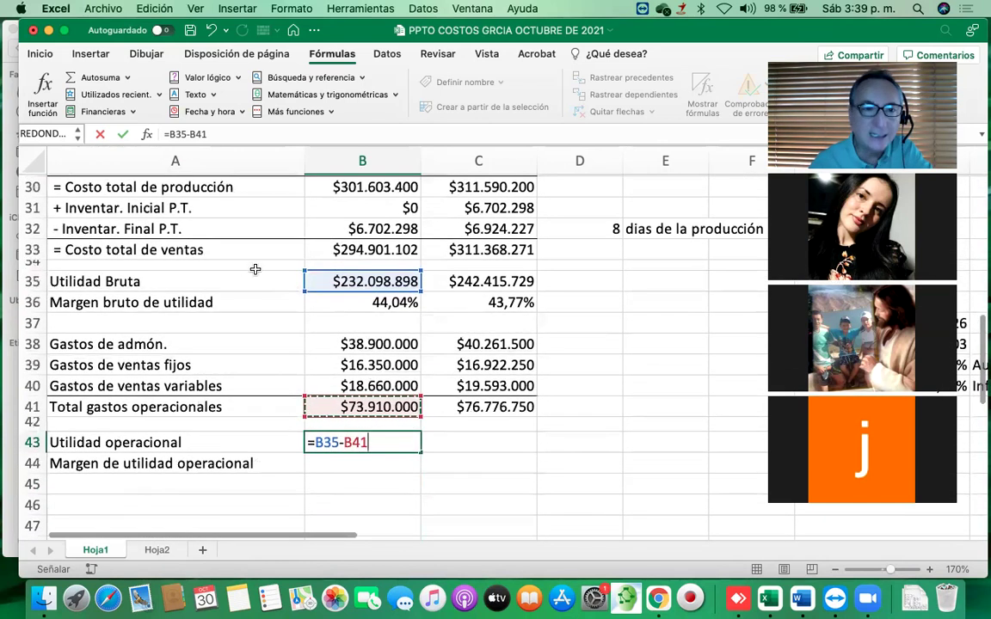
pyautogui.scroll(3, 344, 311)
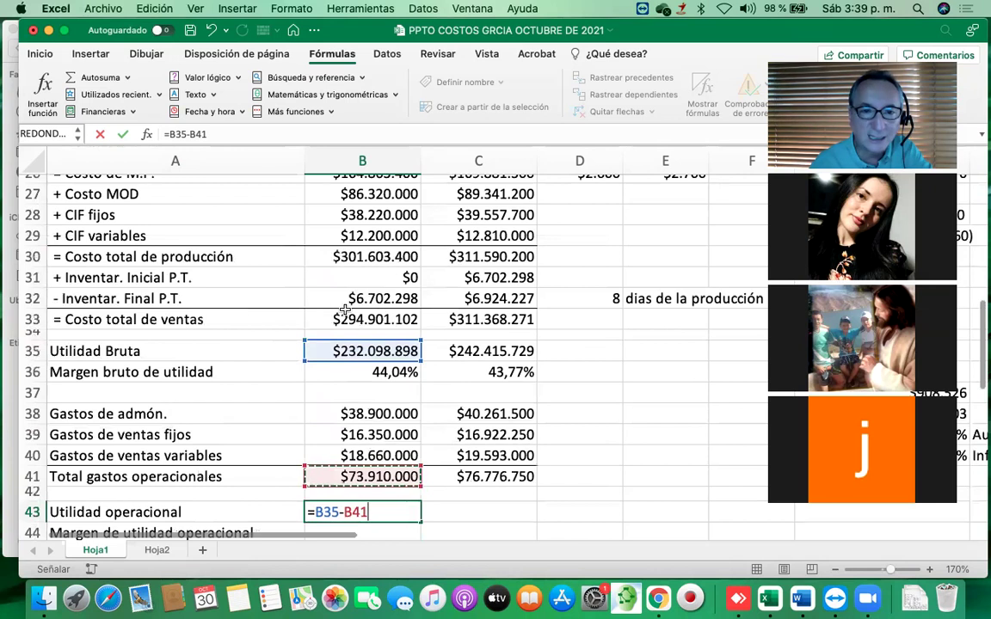
pyautogui.scroll(-3, 353, 353)
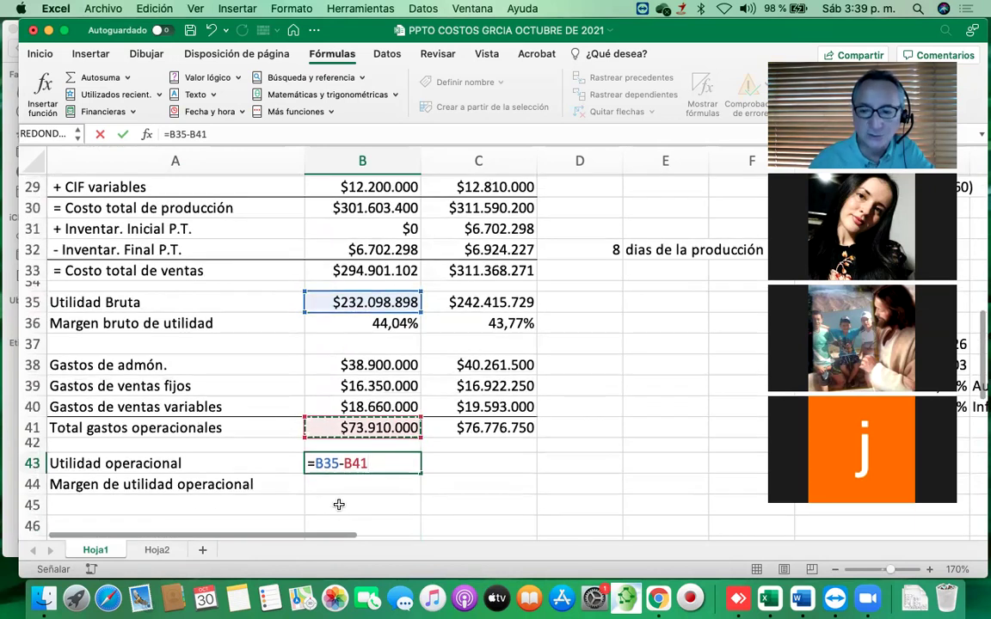
pyautogui.press('Return')
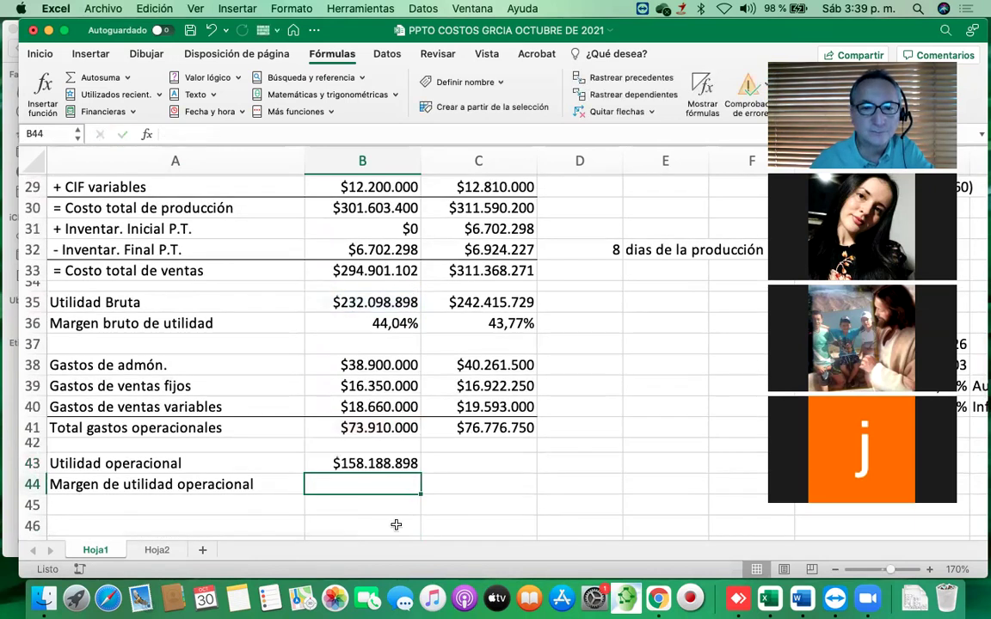
pyautogui.click(358, 465)
pyautogui.moveTo(422, 471); pyautogui.dragTo(477, 471)
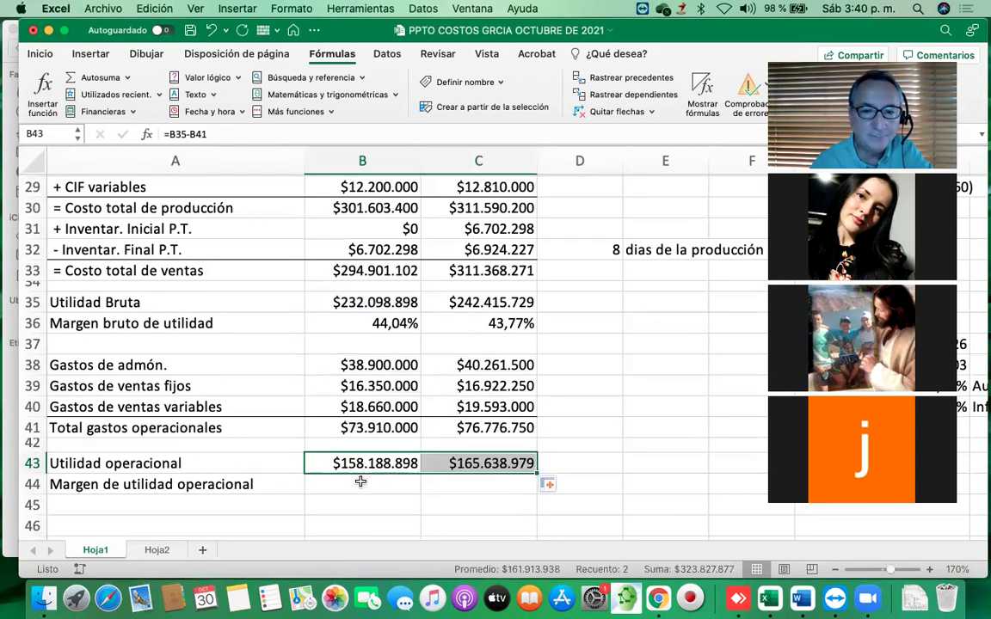
# Calculate the Año 1 operating profit margin in B44 by dividing operating profit by sales value, =B43/B21
pyautogui.click(360, 483)
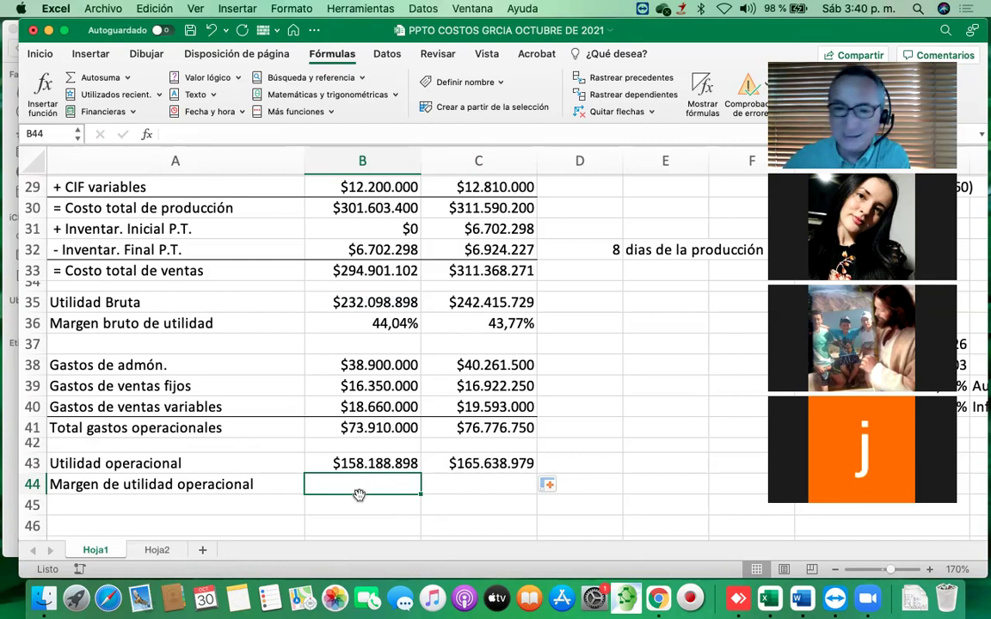
pyautogui.write('=')
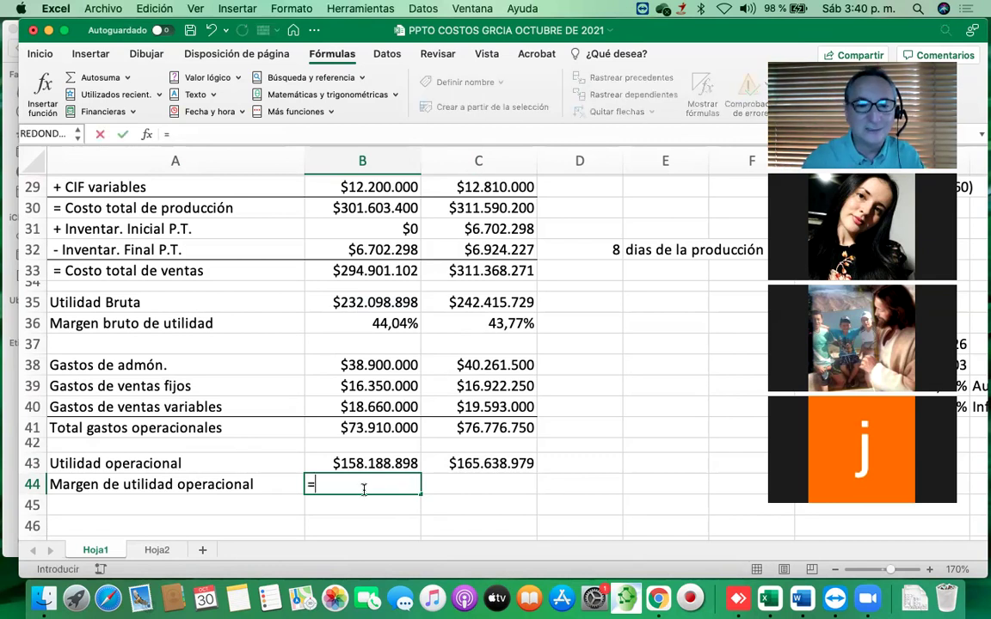
pyautogui.click(376, 463)
pyautogui.write('/')
pyautogui.scroll(10, 376, 462)
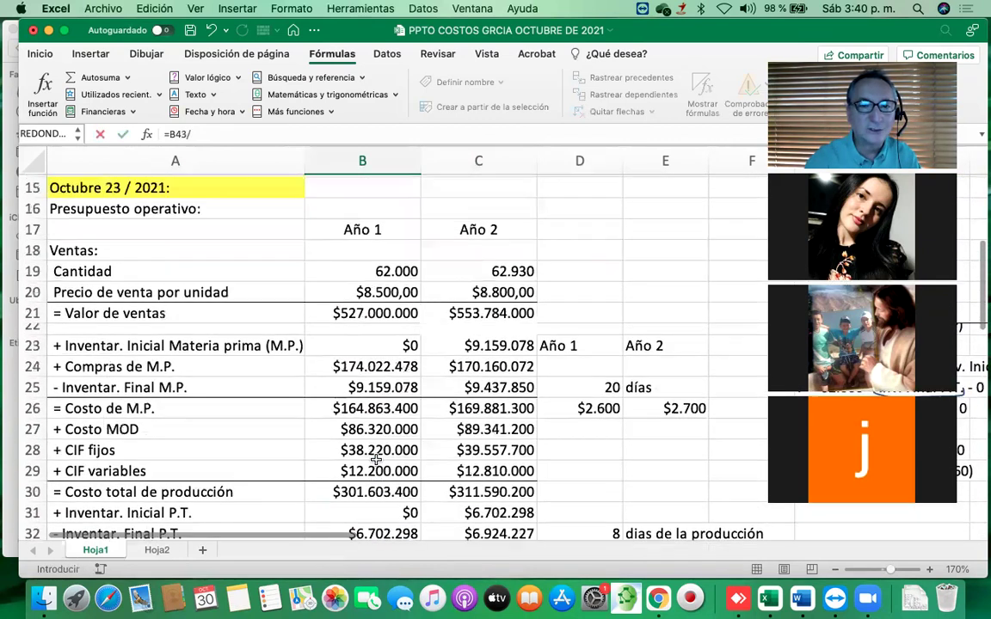
pyautogui.click(378, 333)
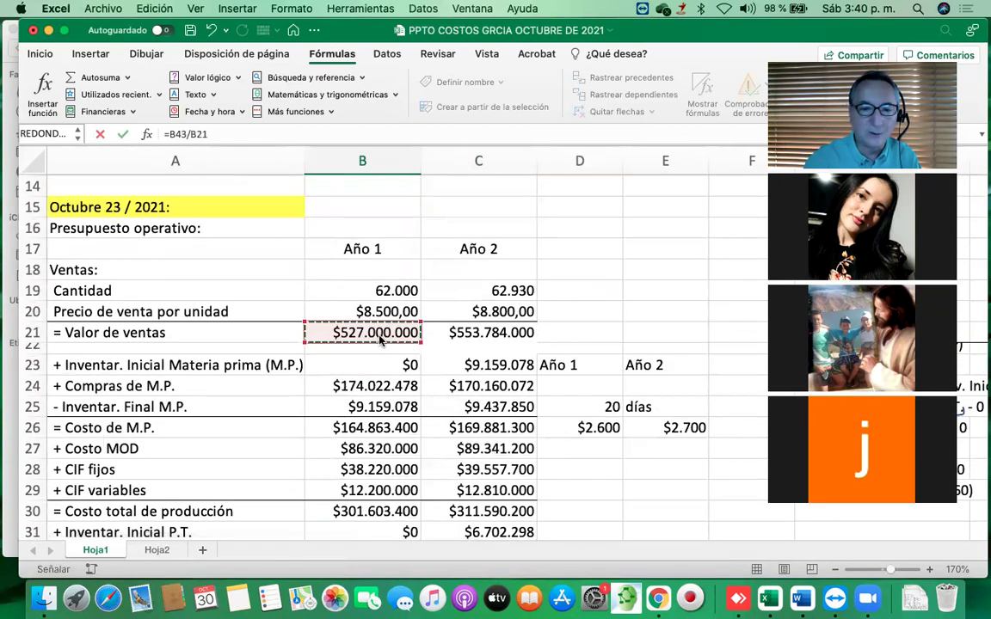
pyautogui.press('Return')
# Format the operating margin in B44 as a percentage with two decimal places
pyautogui.scroll(-2, 381, 343)
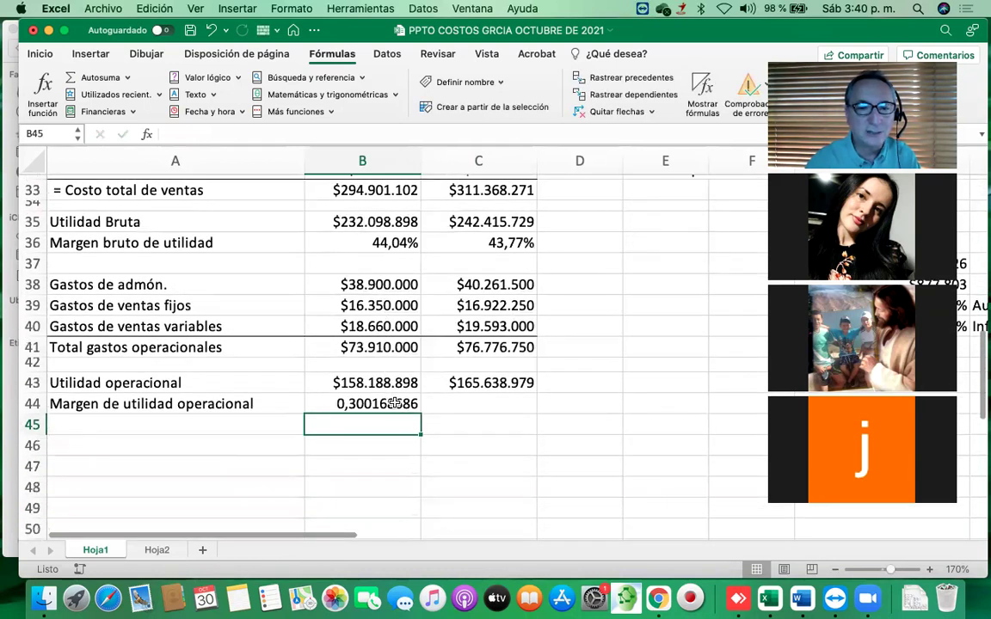
pyautogui.click(387, 404)
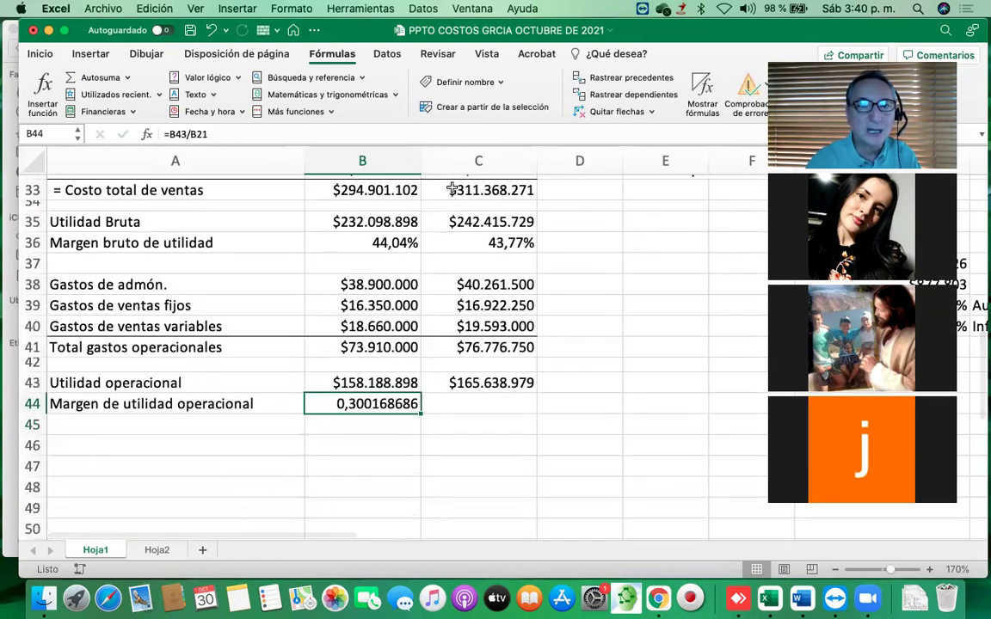
pyautogui.click(89, 55)
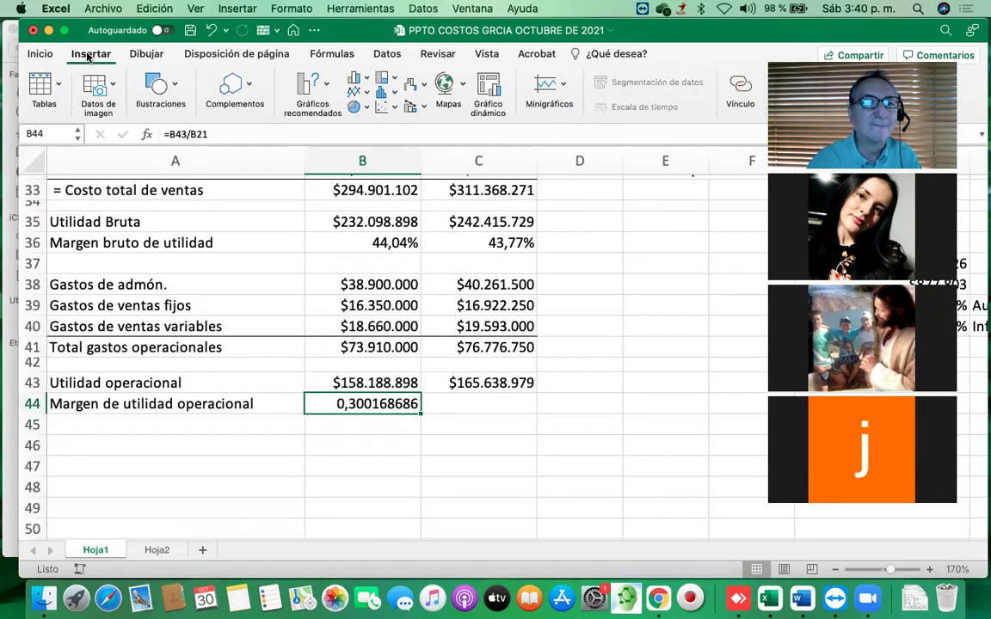
pyautogui.click(38, 54)
pyautogui.click(453, 107)
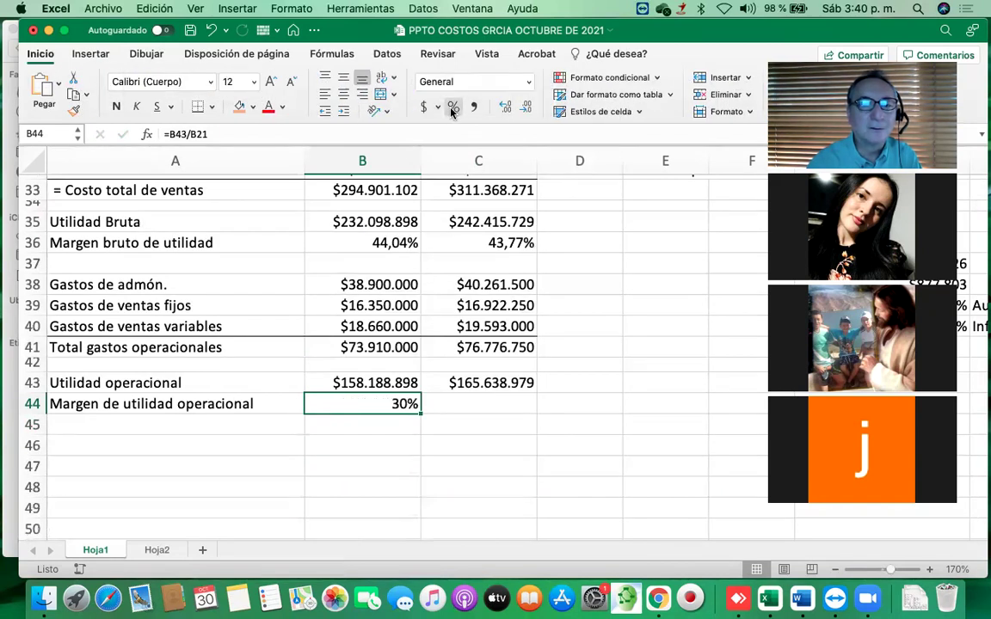
pyautogui.click(506, 108)
pyautogui.click(506, 108)
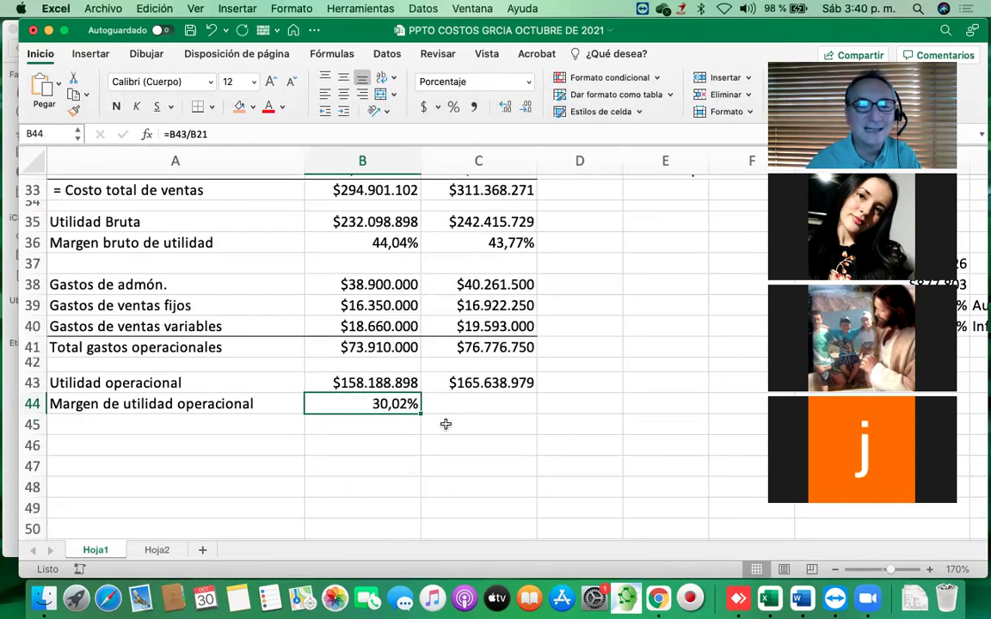
# Copy the operating margin formula from B44 to C44 for Año 2 and check both cells' formulas
pyautogui.moveTo(448, 416); pyautogui.dragTo(490, 411)
pyautogui.click(378, 404)
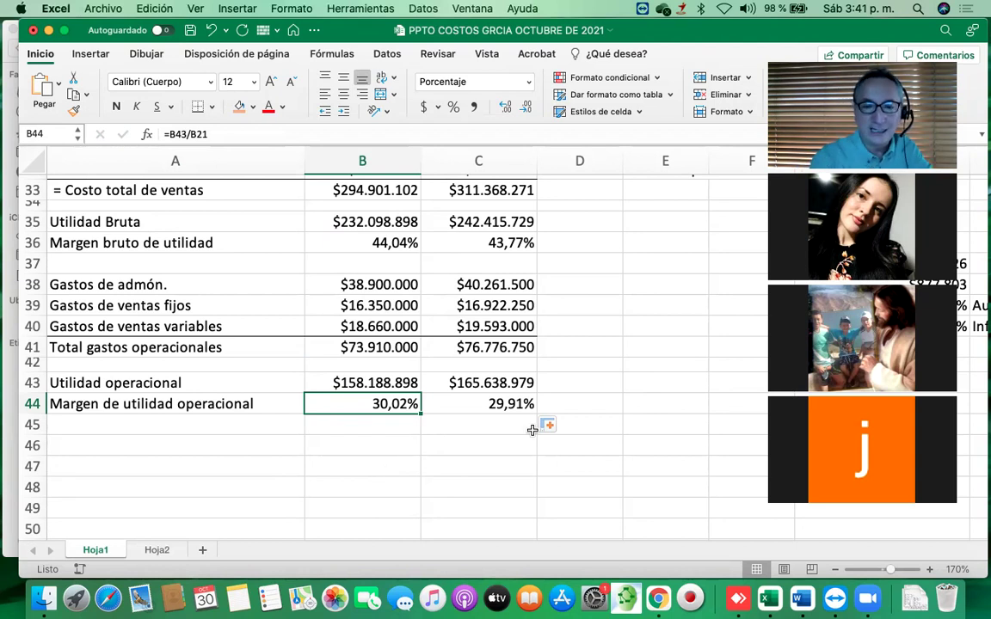
pyautogui.click(505, 401)
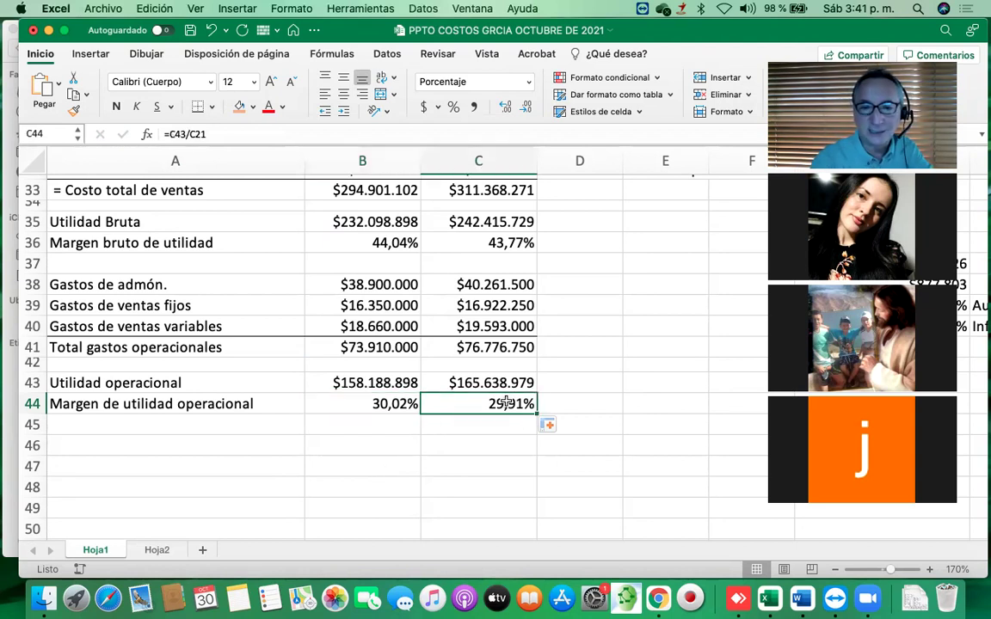
# Compare the Año 2 gross margin formula in C36 with the operating margin formula in C44
pyautogui.click(506, 243)
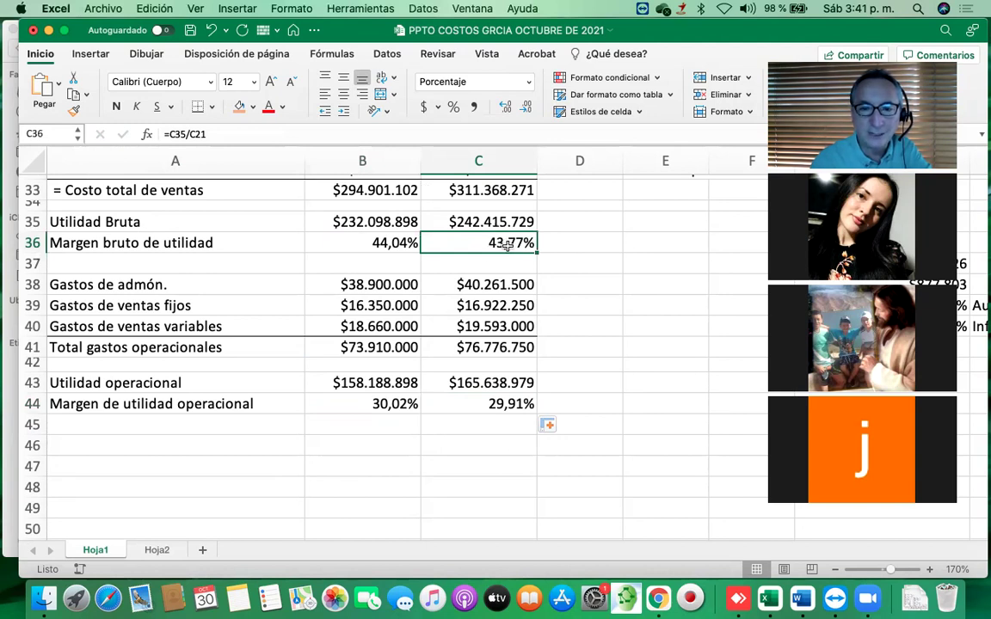
pyautogui.click(507, 404)
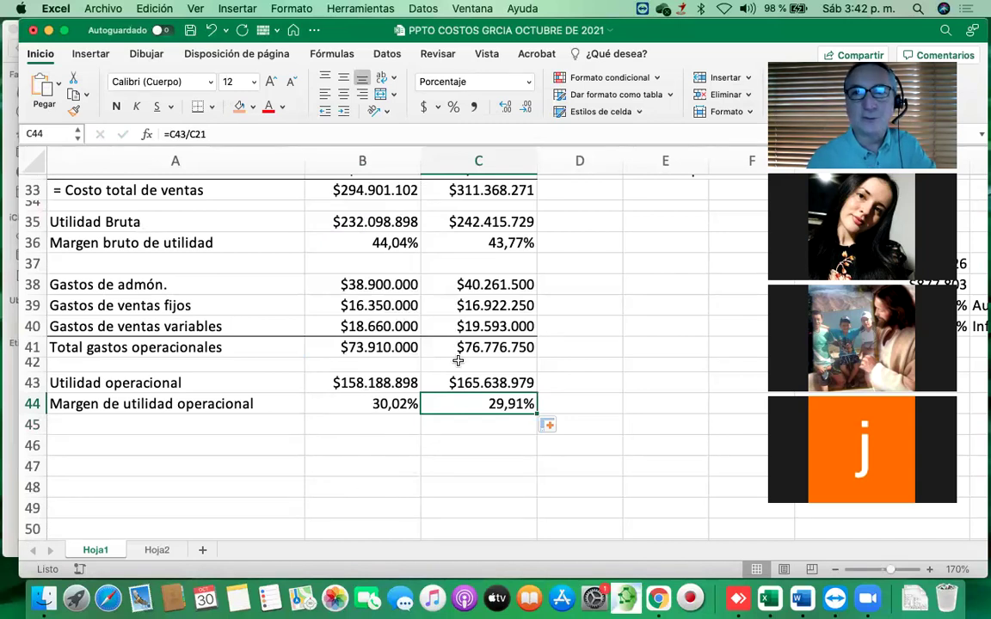
pyautogui.hscroll(2, 457, 370)
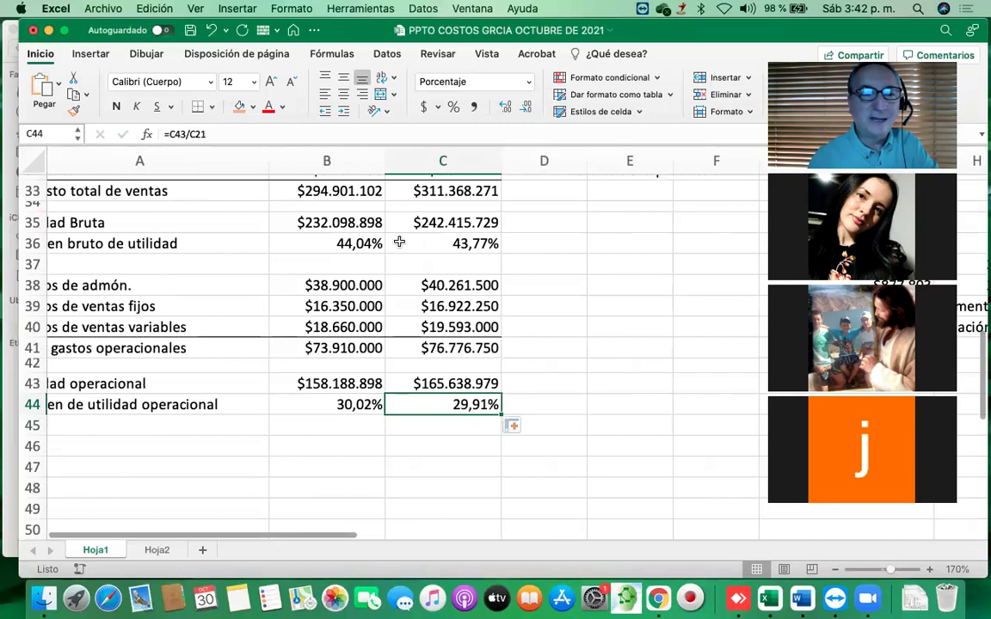
pyautogui.hscroll(-2, 439, 275)
# Insert a blank row above the Gastos de admón. row to make room below the gross margin
pyautogui.scroll(1, 439, 275)
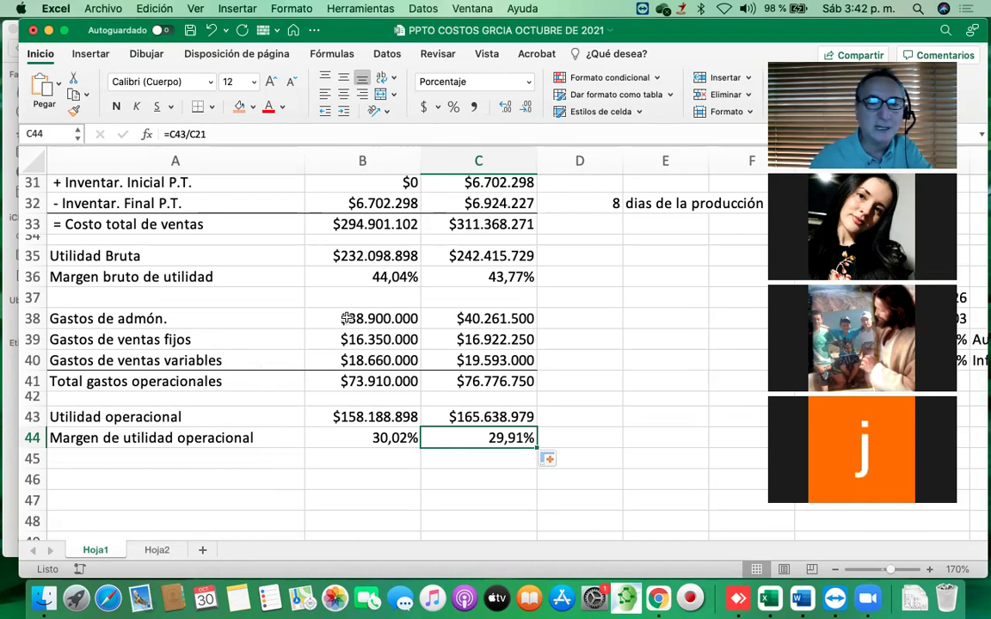
pyautogui.scroll(2, 475, 293)
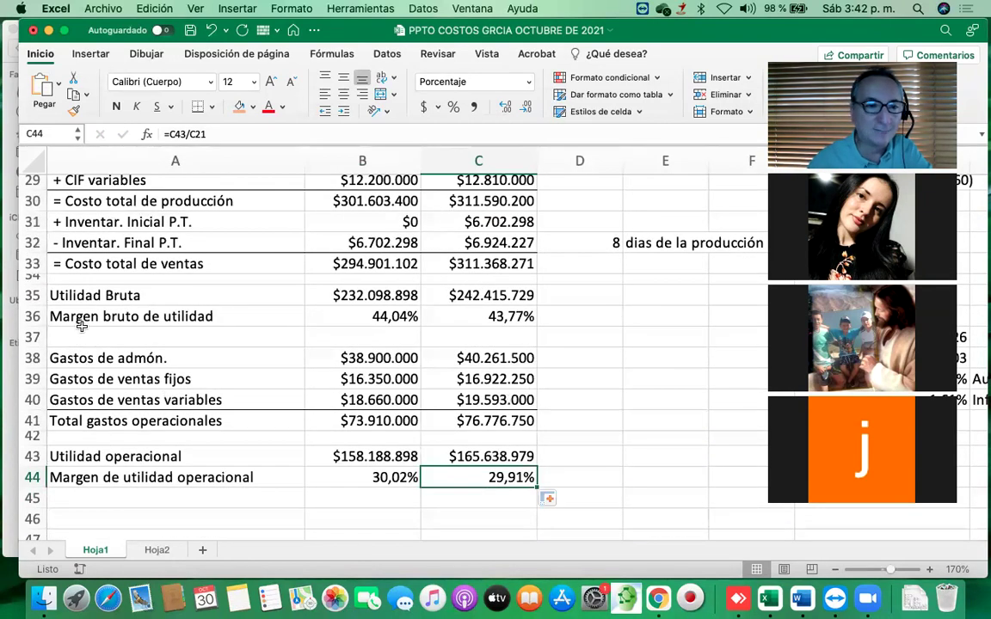
pyautogui.click(32, 358)
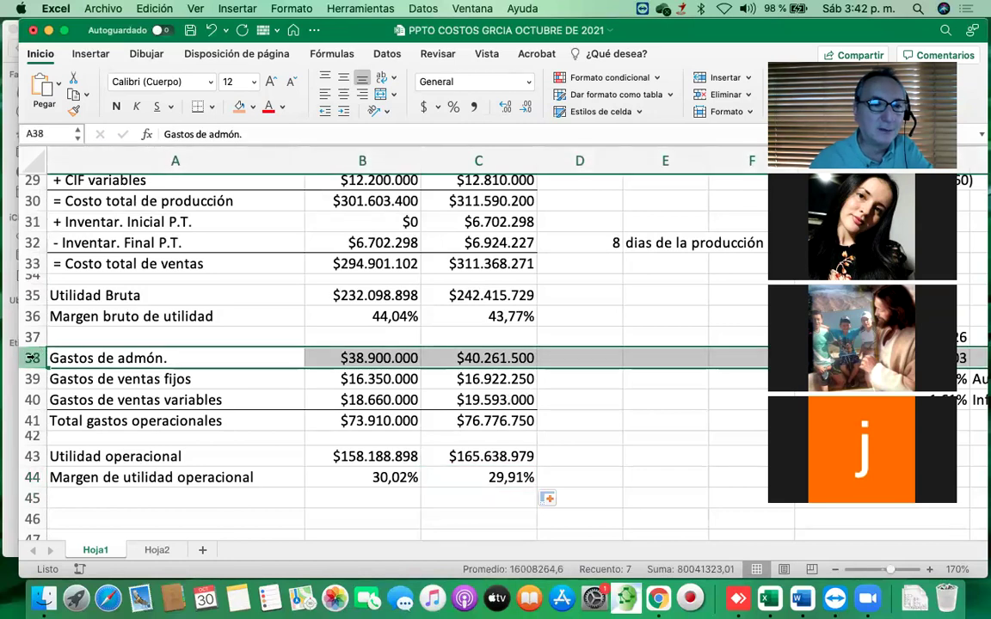
pyautogui.rightClick(32, 358)
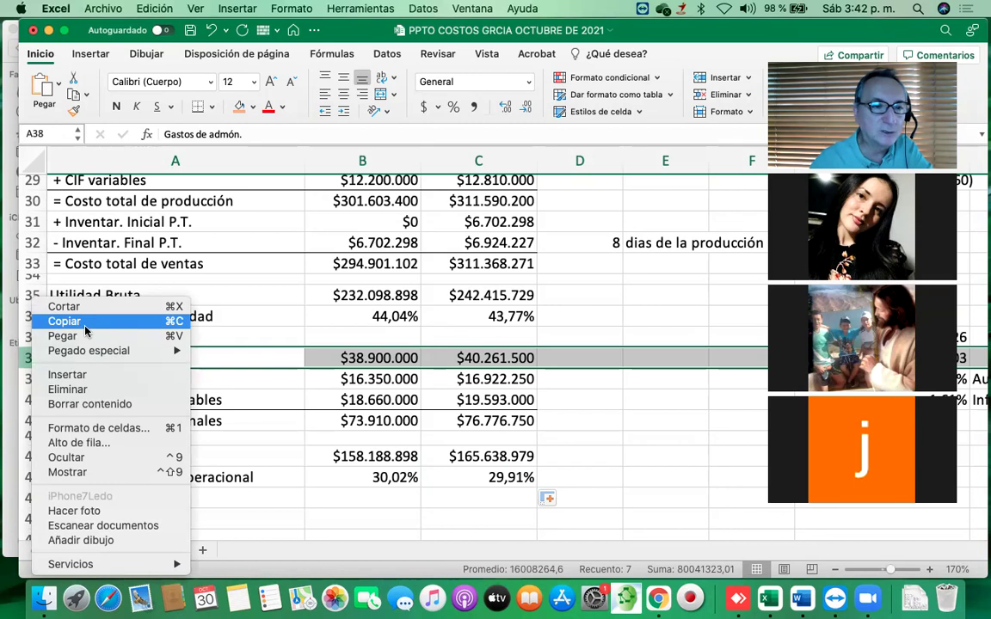
pyautogui.click(68, 374)
# Enter the label "Complemento (Costo de ventas)" in A37, below the gross profit margin
pyautogui.click(111, 335)
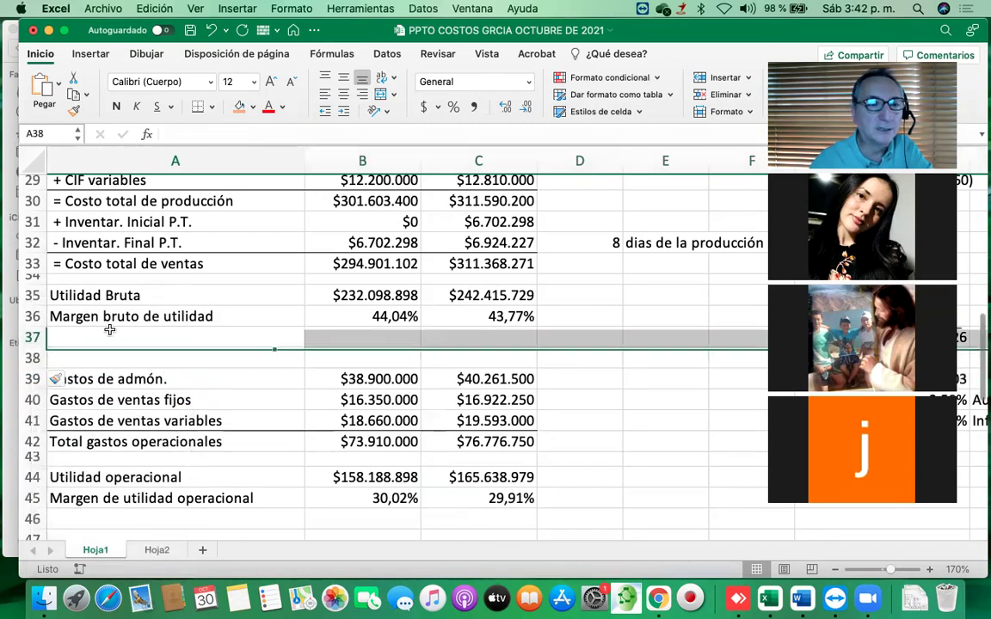
pyautogui.write('Co')
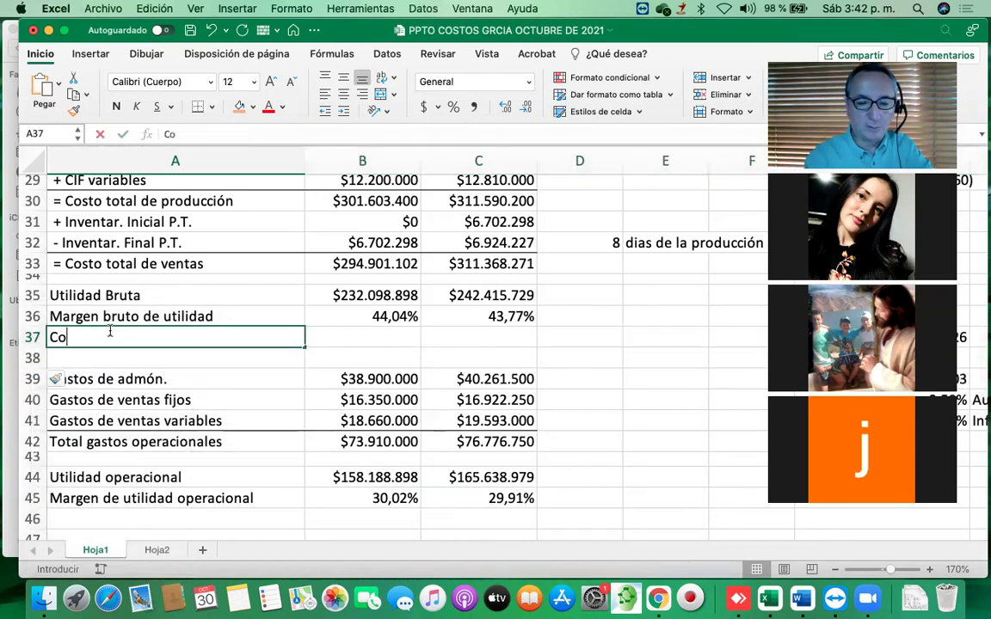
pyautogui.write('mplemen')
pyautogui.press('BackSpace')
pyautogui.press('BackSpace')
pyautogui.write('mento')
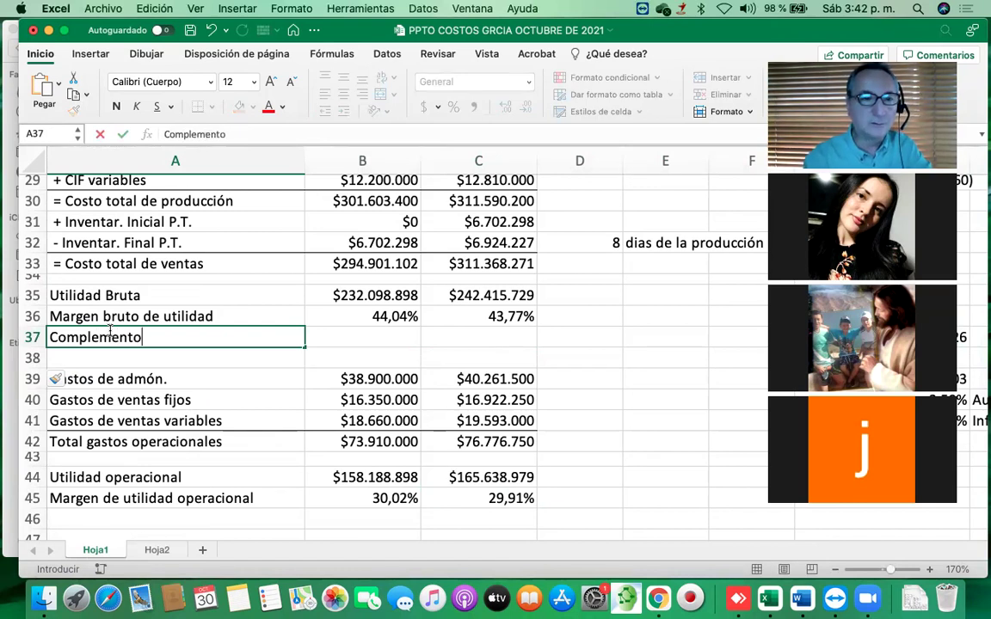
pyautogui.write(' (C')
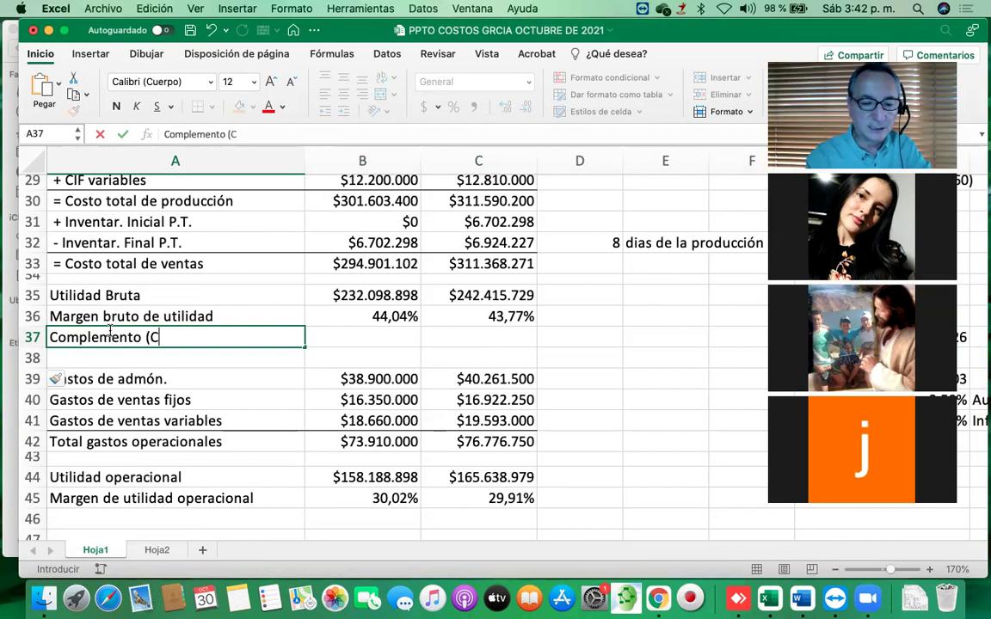
pyautogui.write('osto de ventas)')
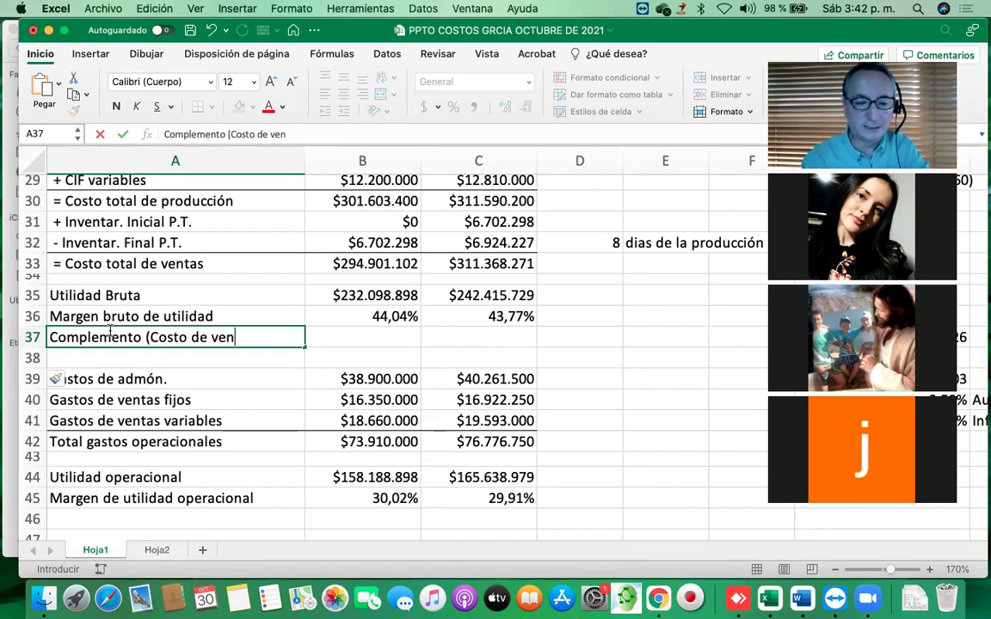
pyautogui.press('Return')
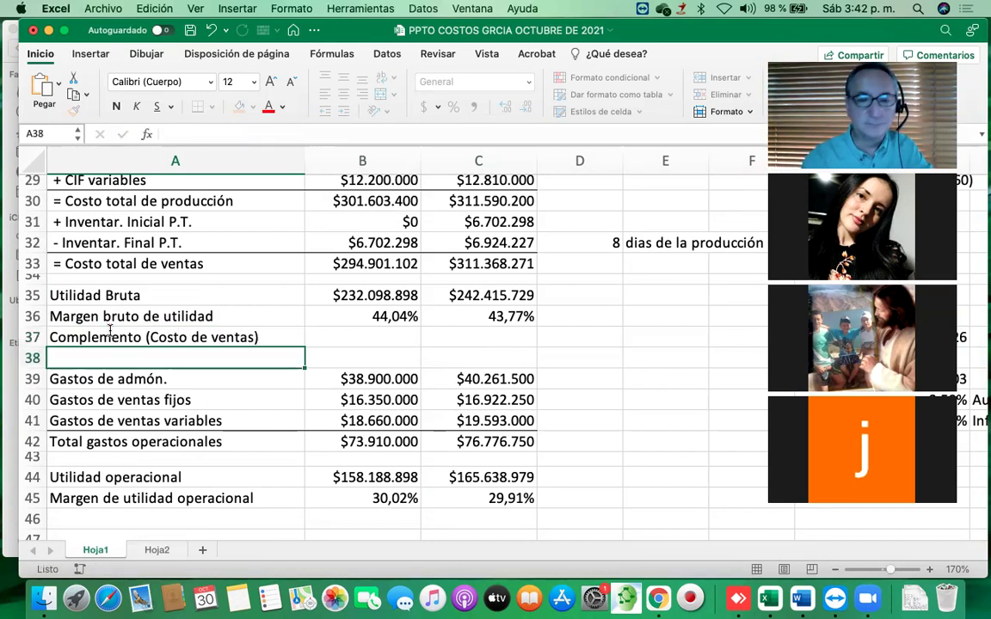
# Try to calculate the Año 1 cost-of-sales complement in B37 with =100-B36
pyautogui.press('Up')
pyautogui.press('Right')
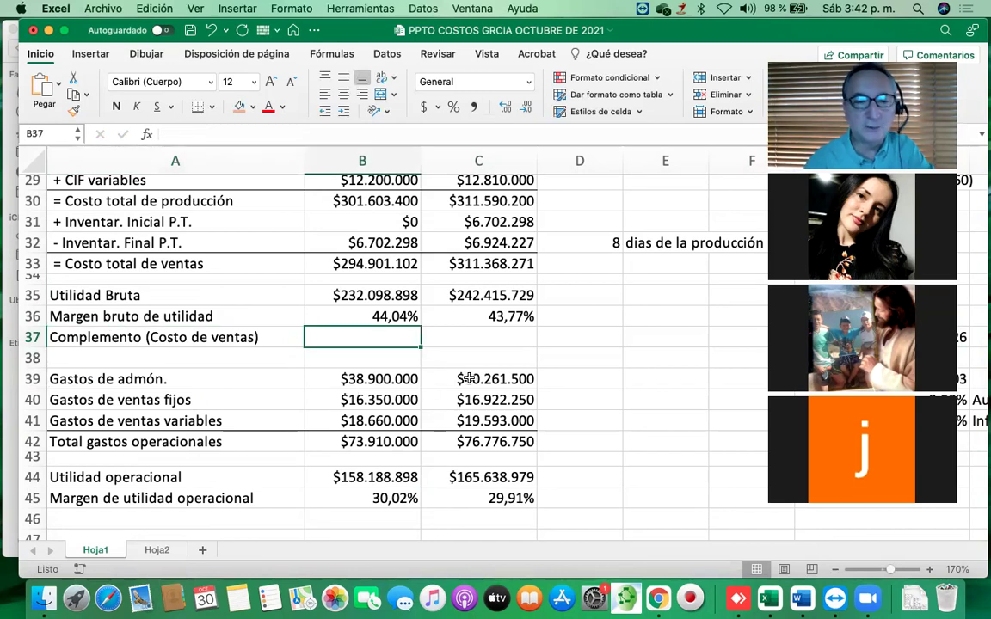
pyautogui.click(386, 316)
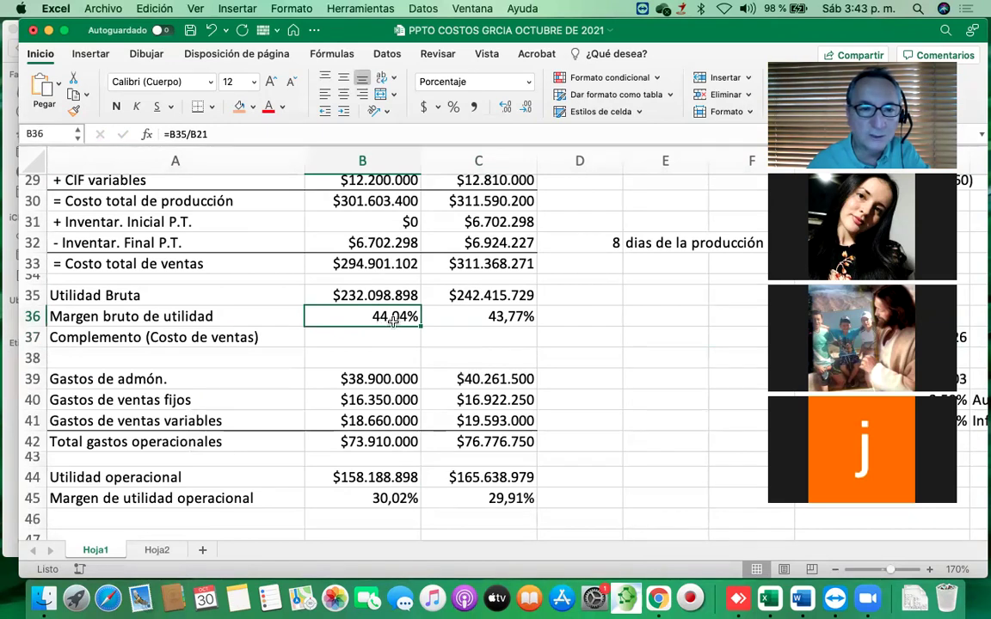
pyautogui.click(123, 295)
pyautogui.click(348, 337)
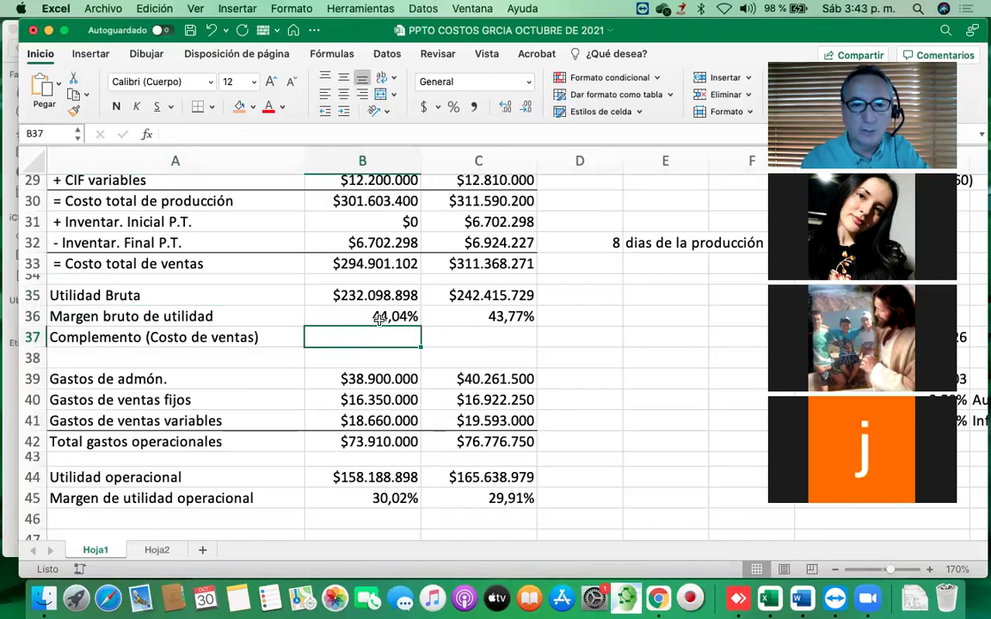
pyautogui.write('=100')
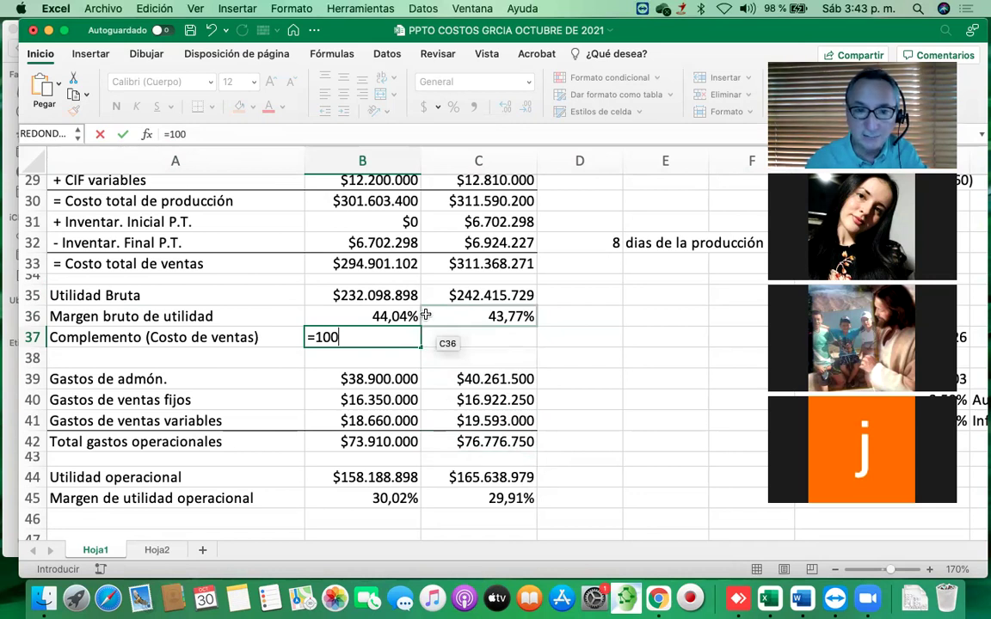
pyautogui.write('-')
pyautogui.moveTo(396, 316); pyautogui.dragTo(378, 337)
pyautogui.press('BackSpace')
pyautogui.press('BackSpace')
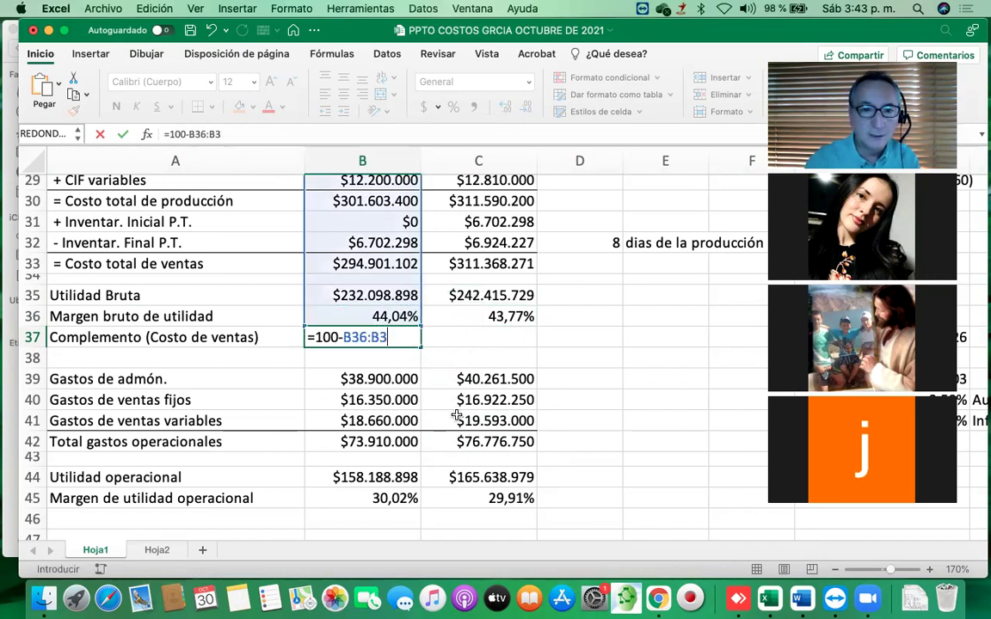
pyautogui.press('BackSpace')
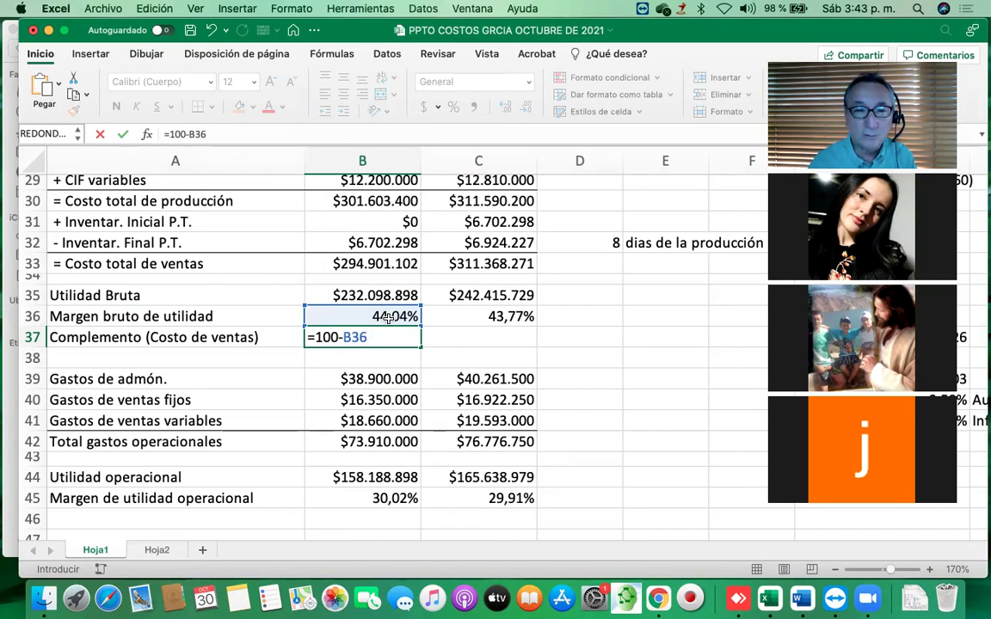
pyautogui.press('Return')
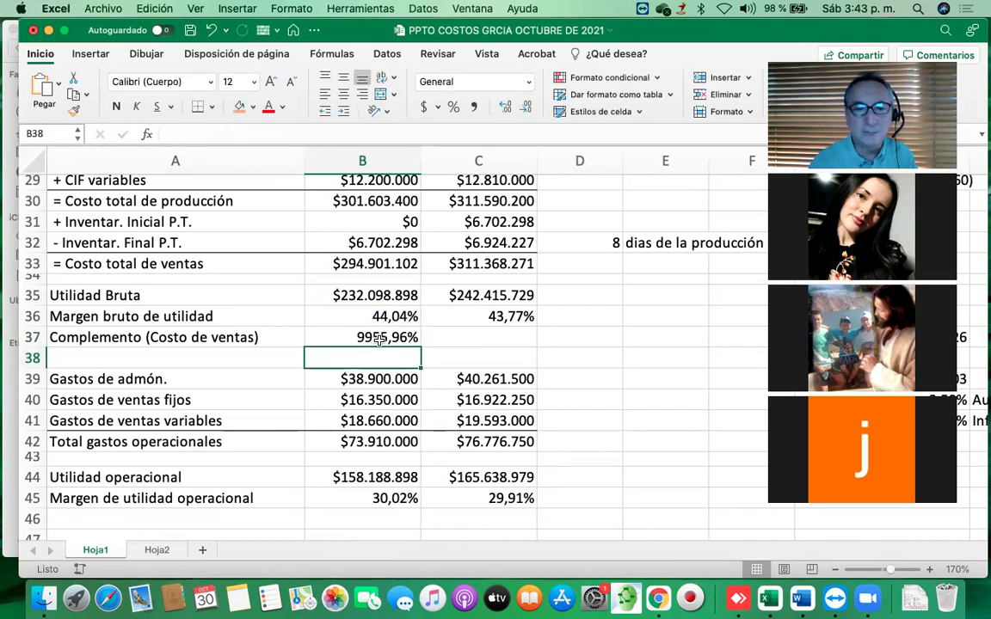
# Calculate the Año 1 complement in B37 with =100%-B36 and check its sum with the gross margin in B36
pyautogui.click(378, 337)
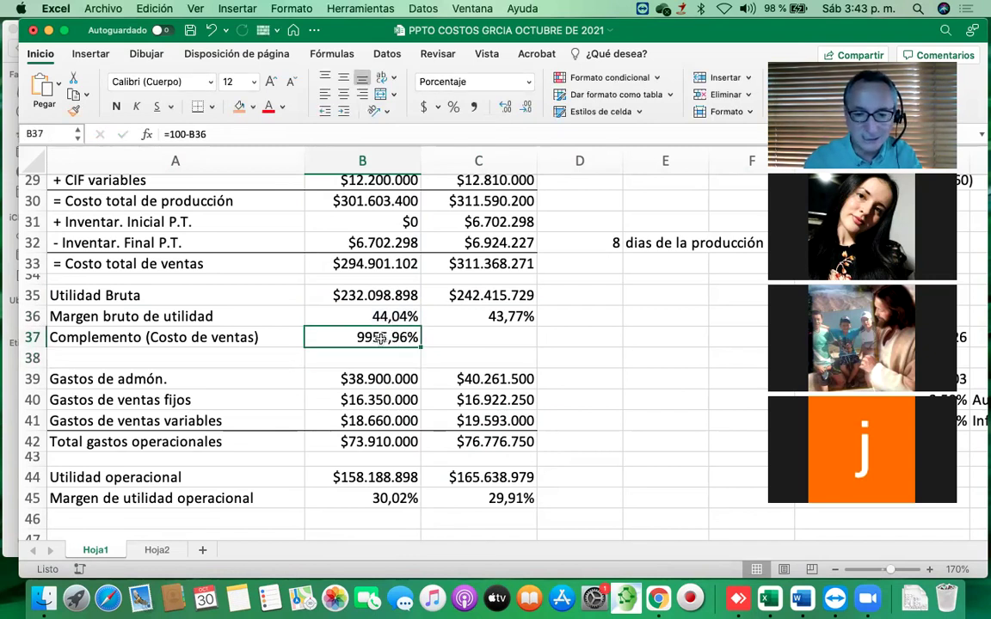
pyautogui.write('=100')
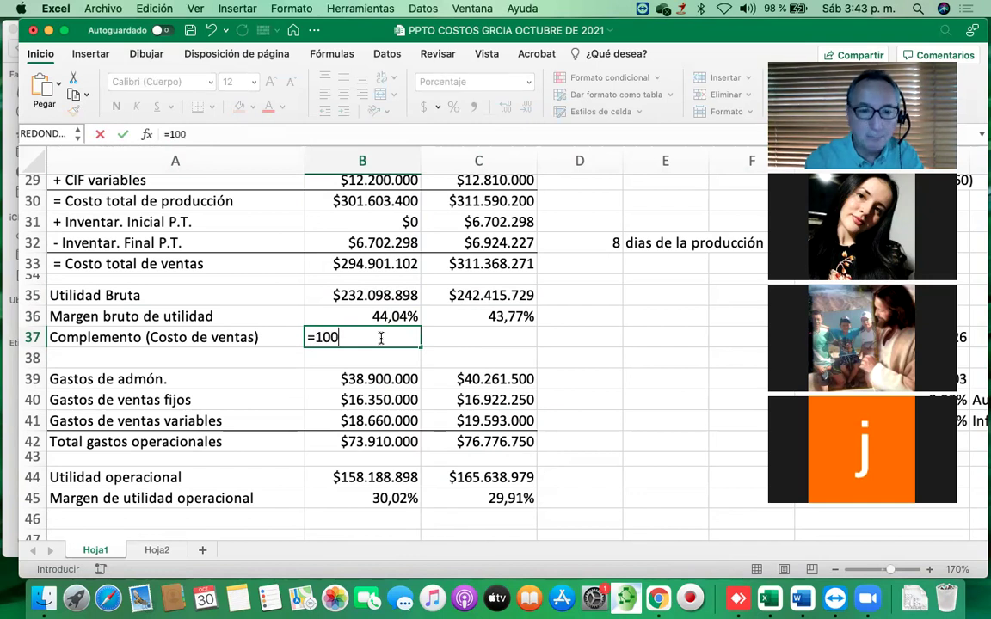
pyautogui.write('%')
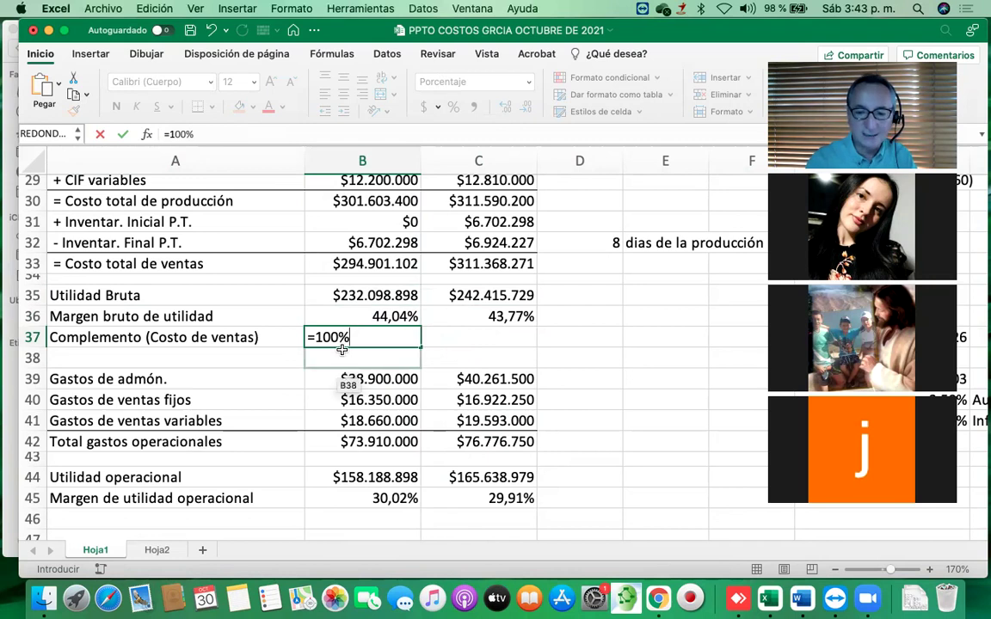
pyautogui.write('-')
pyautogui.click(394, 320)
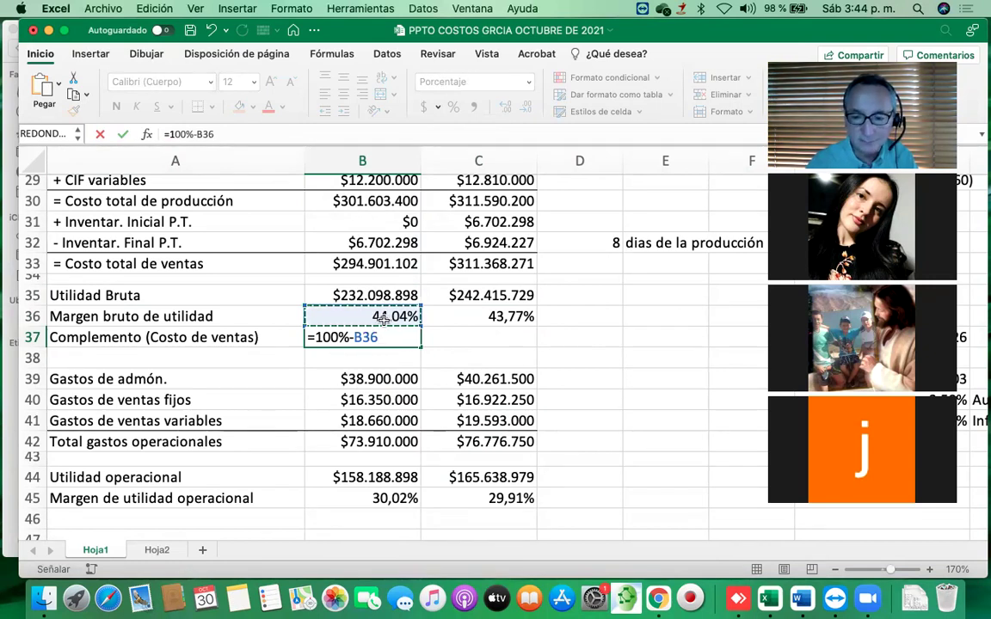
pyautogui.press('Return')
pyautogui.click(394, 336)
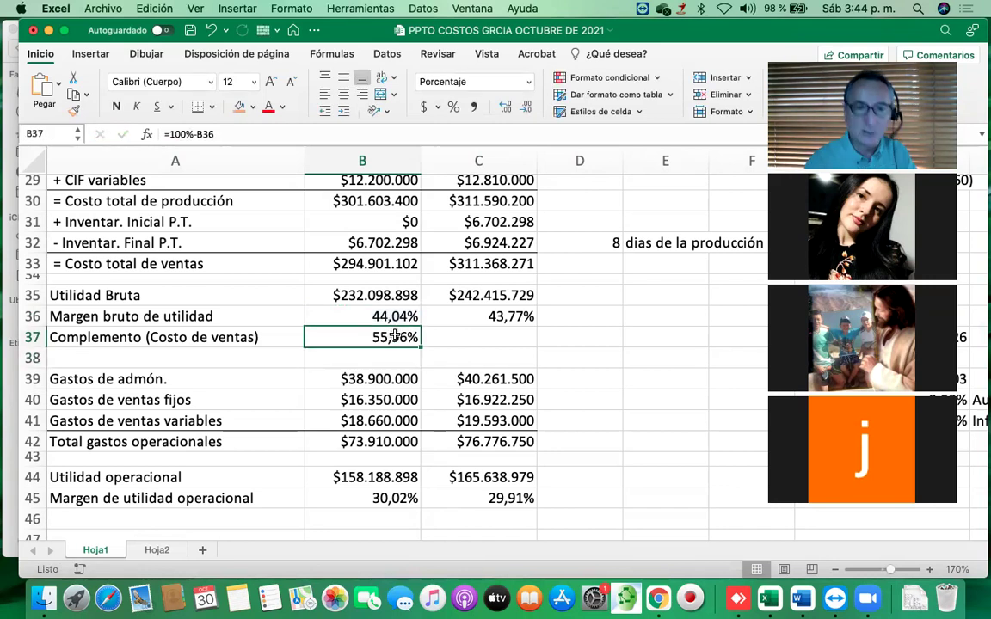
pyautogui.moveTo(379, 317); pyautogui.dragTo(382, 337)
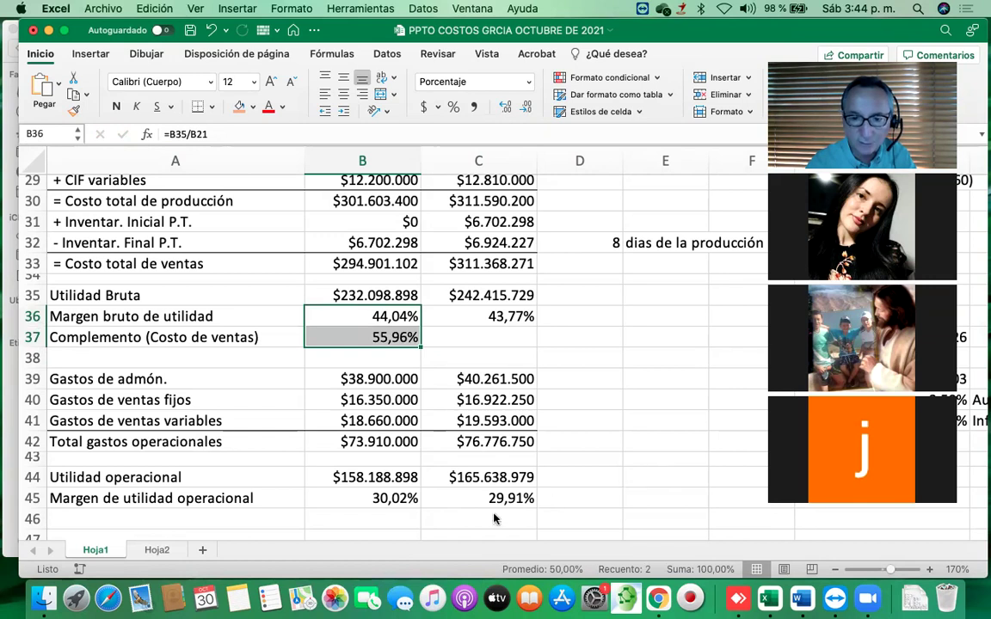
# Copy the complement formula from B37 to C37 for Año 2
pyautogui.click(406, 337)
pyautogui.moveTo(420, 346); pyautogui.dragTo(513, 348)
pyautogui.click(398, 335)
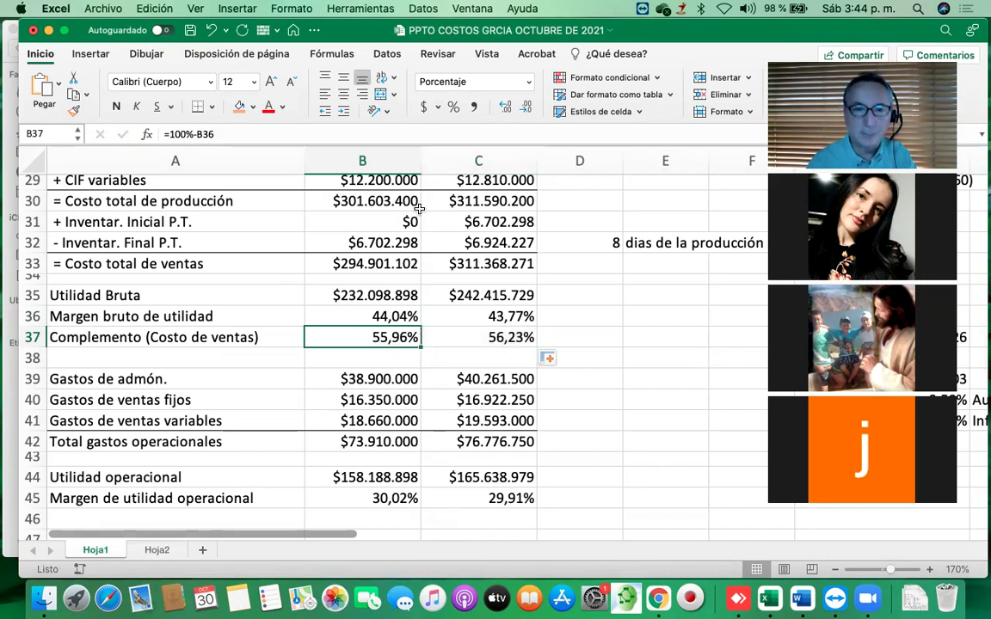
# Review the budget from sales quantities down to the gross margin, and check the gross margin and complement formulas in rows 36 and 37
pyautogui.scroll(5, 378, 188)
pyautogui.scroll(-2, 375, 230)
pyautogui.scroll(9, 365, 215)
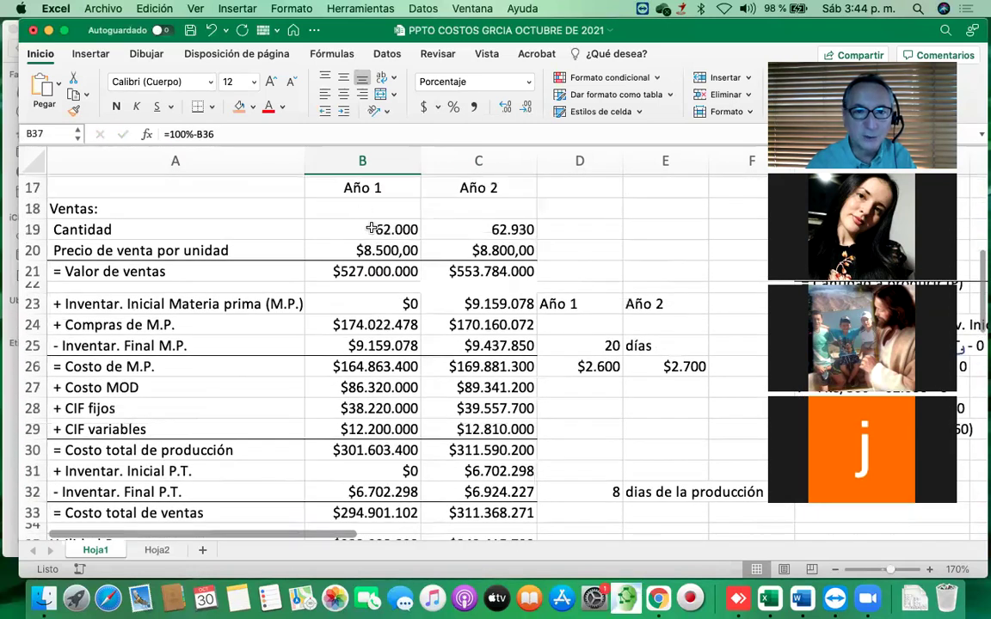
pyautogui.scroll(-11, 367, 227)
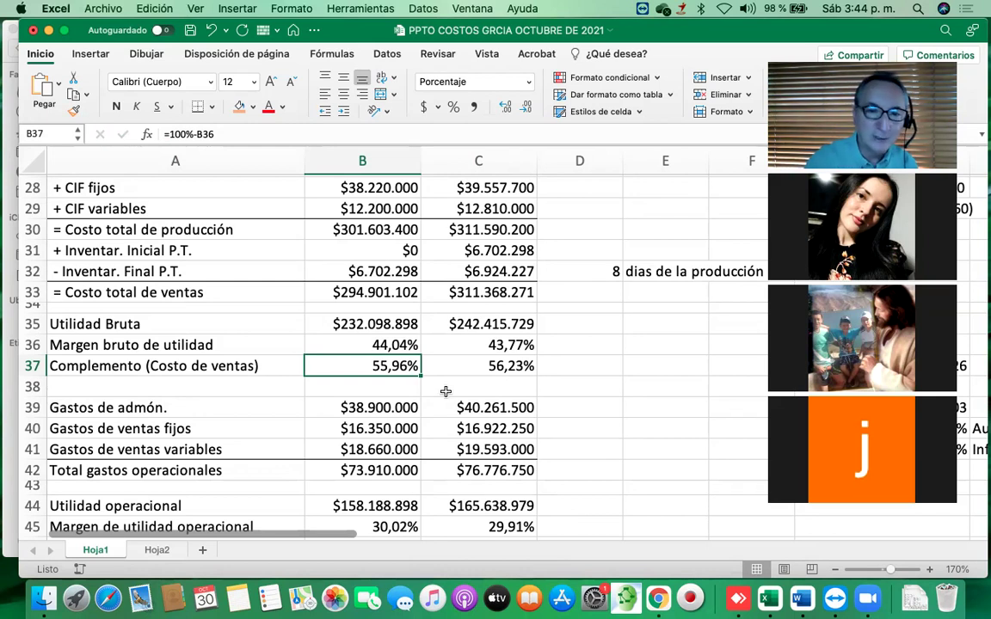
pyautogui.click(385, 345)
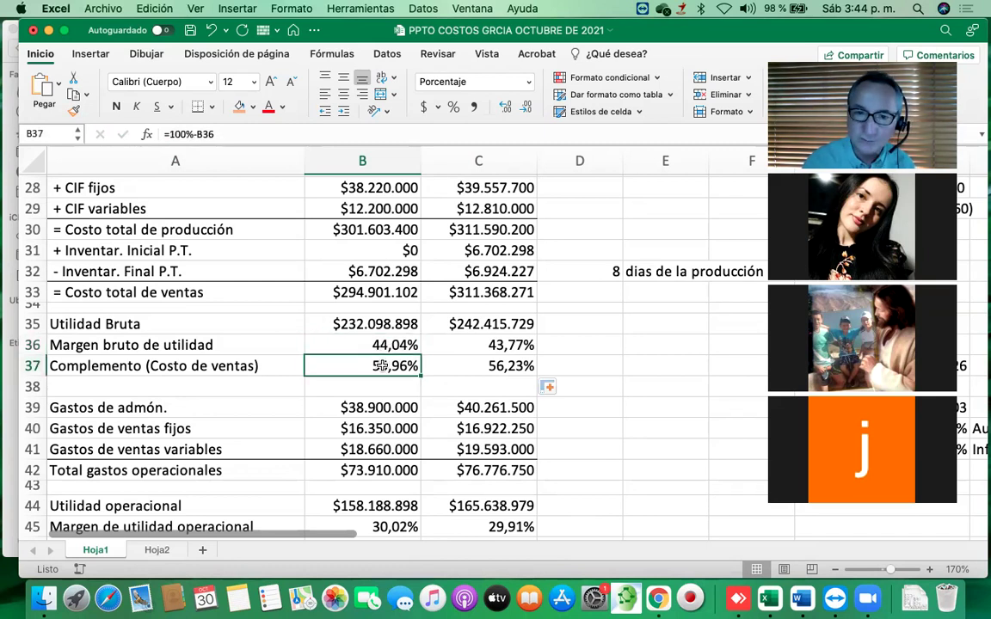
pyautogui.click(506, 365)
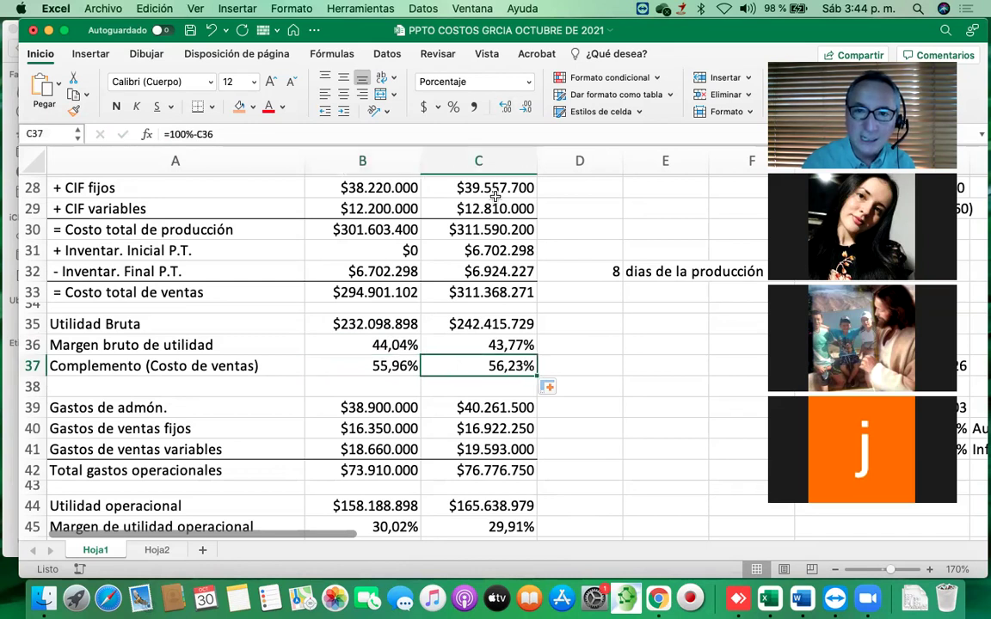
pyautogui.click(494, 345)
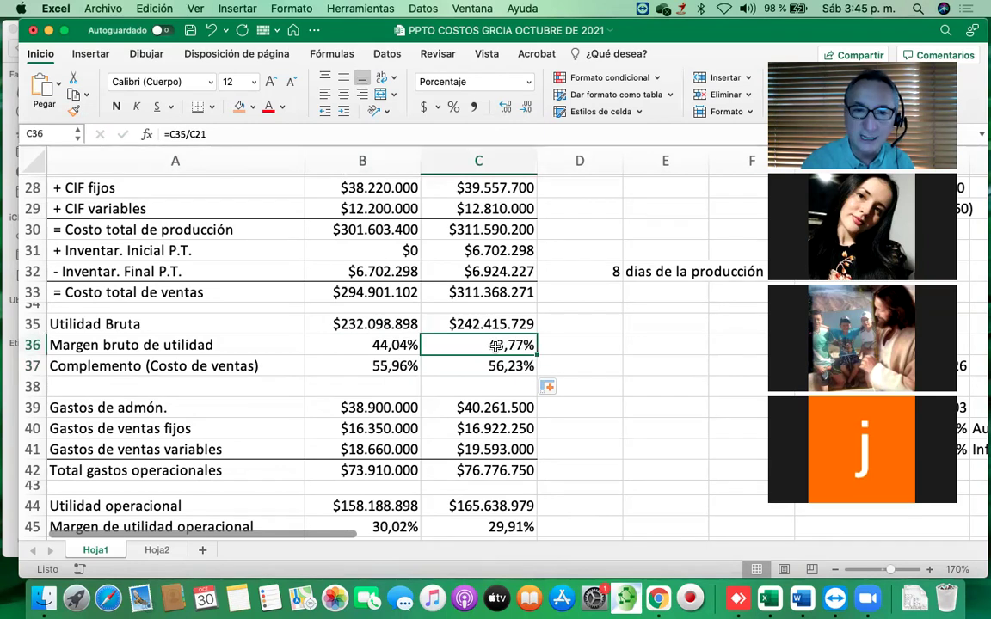
# Enter the label "Diferencia (Gastos operacionales)" in A46, below the operating profit margin
pyautogui.scroll(-3, 496, 345)
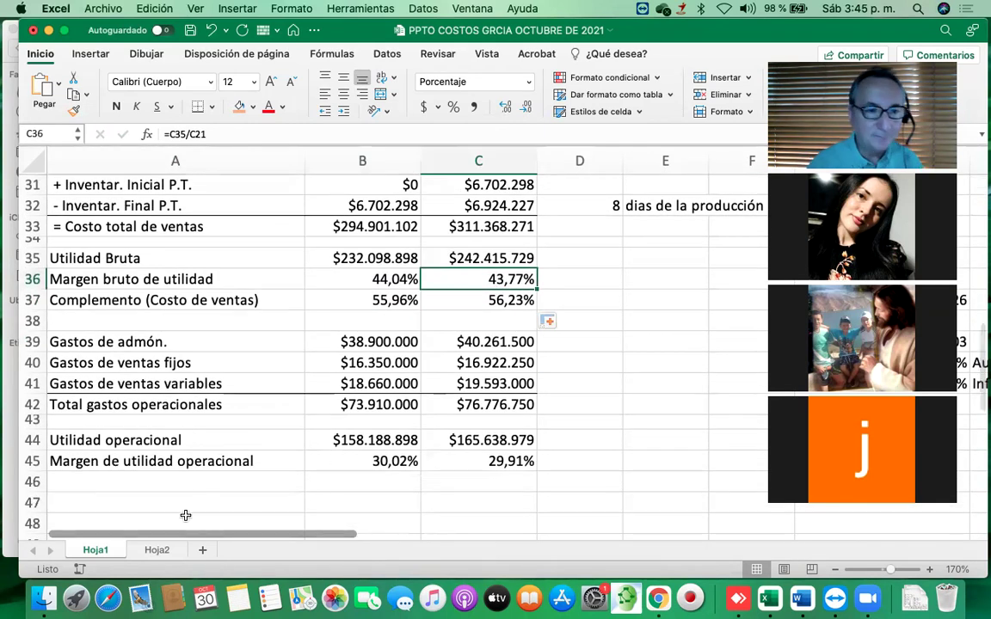
pyautogui.click(181, 484)
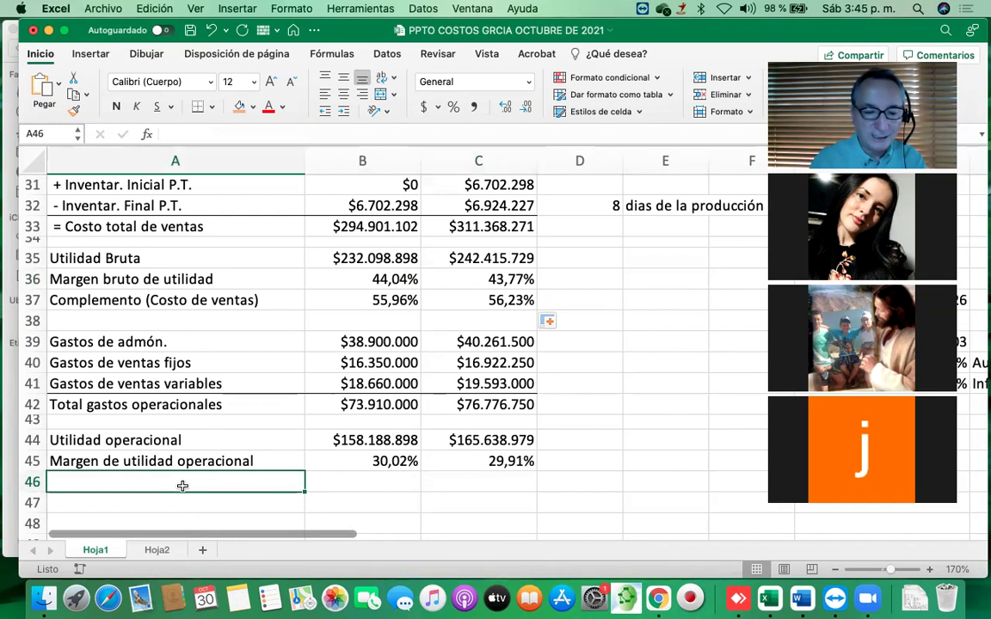
pyautogui.write('Diferencia (Gatso')
pyautogui.press('BackSpace')
pyautogui.press('BackSpace')
pyautogui.press('BackSpace')
pyautogui.write('stos operacionales)')
pyautogui.press('Return')
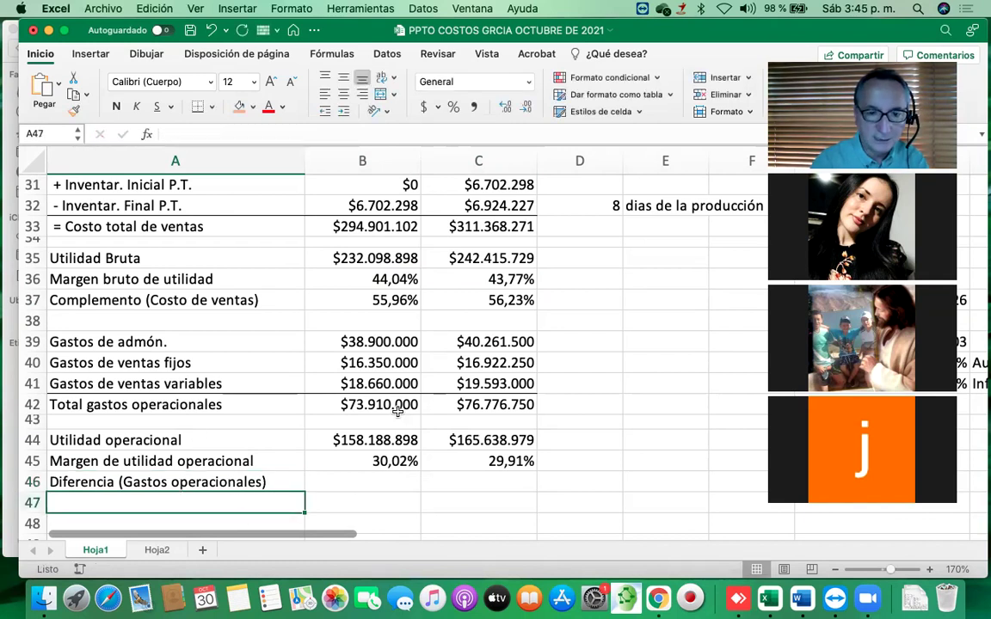
# Calculate the Año 1 operating-expense difference in B46 as gross margin minus operating margin, with =B36-B45
pyautogui.click(353, 480)
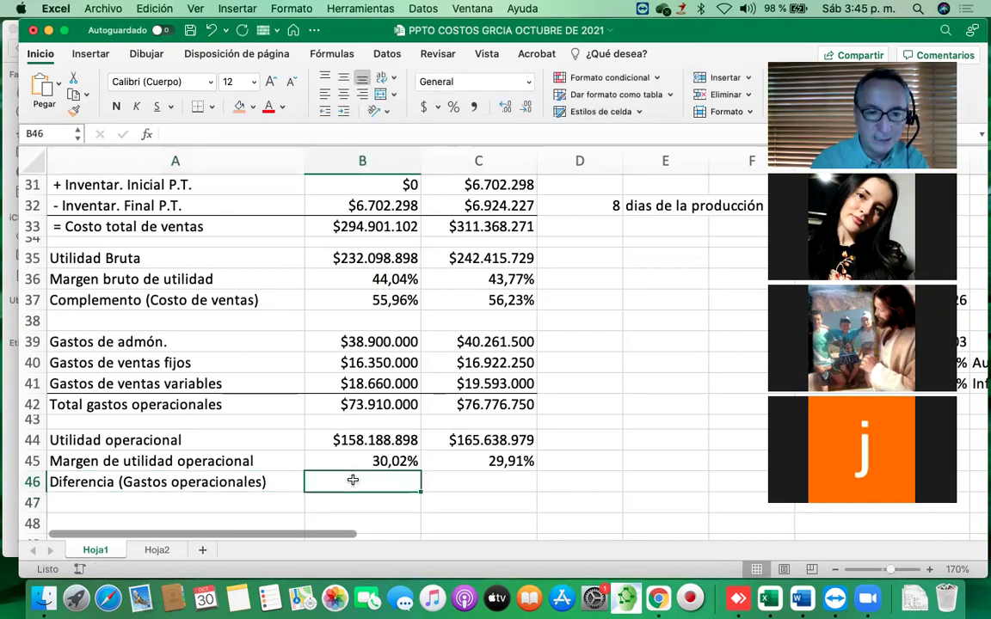
pyautogui.write('=')
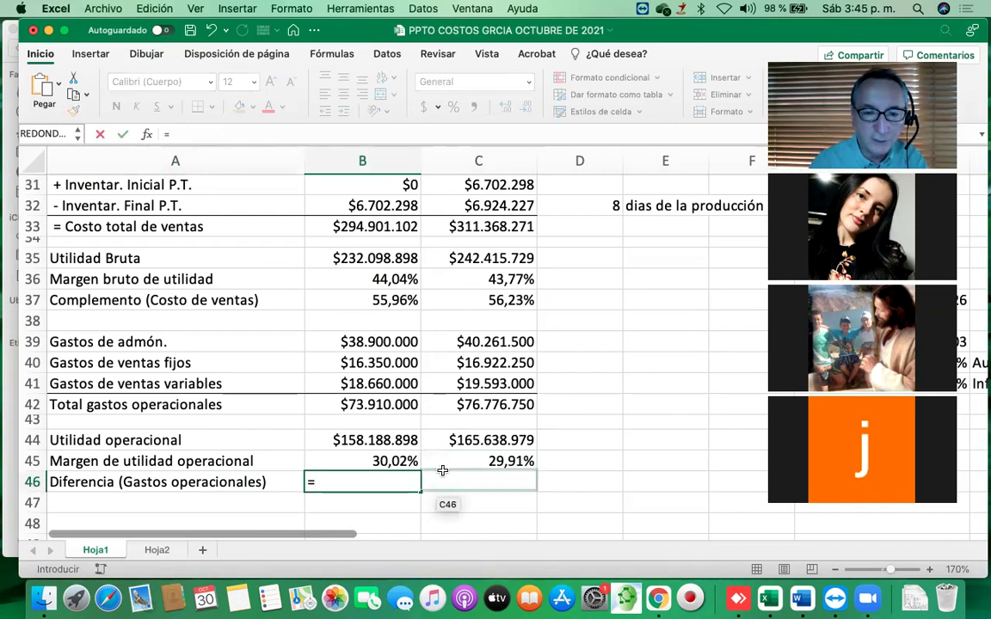
pyautogui.scroll(-2, 543, 484)
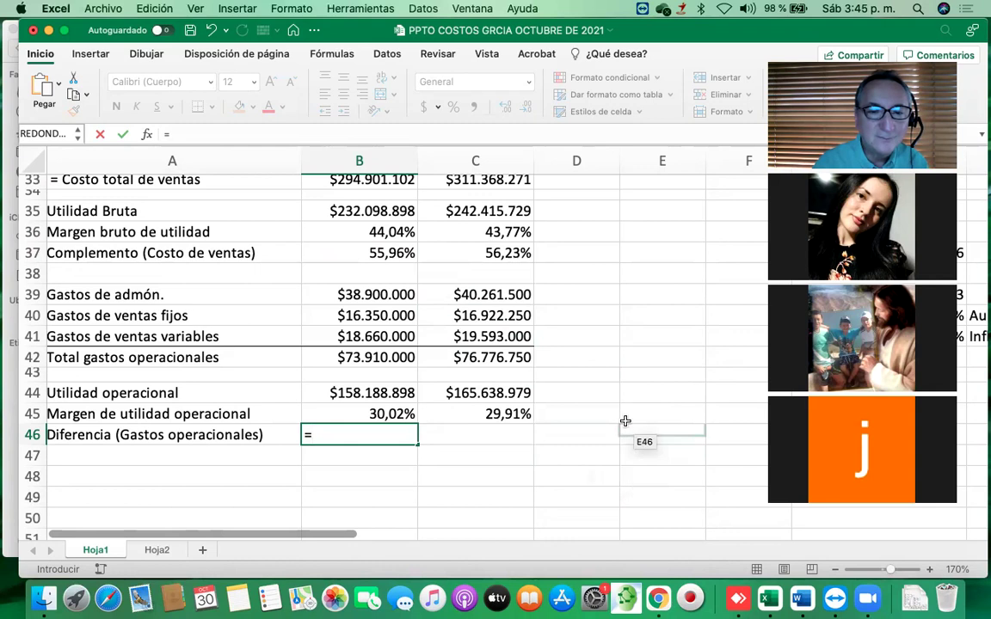
pyautogui.click(396, 232)
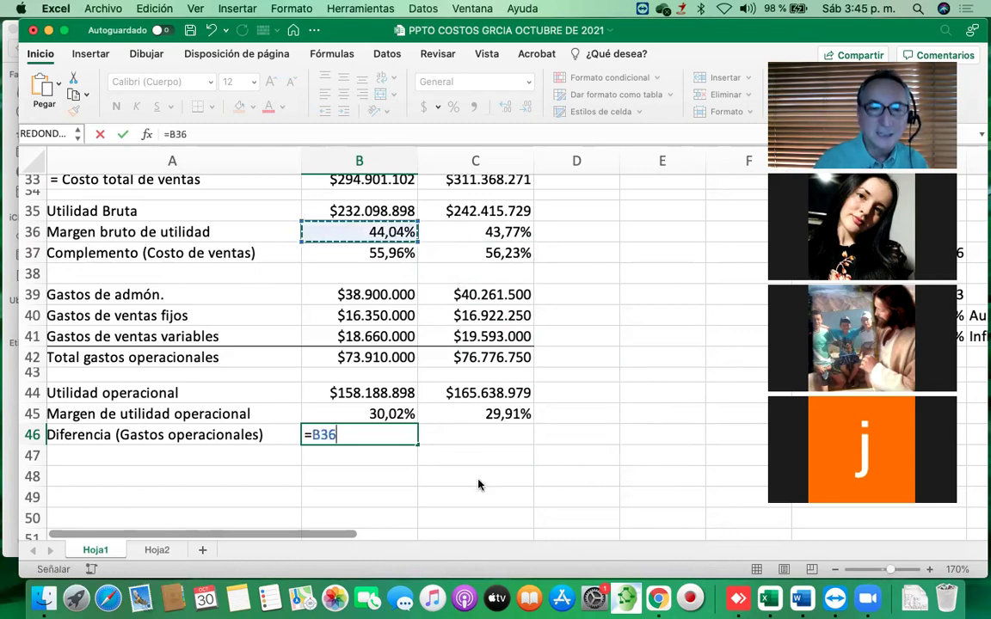
pyautogui.write('-')
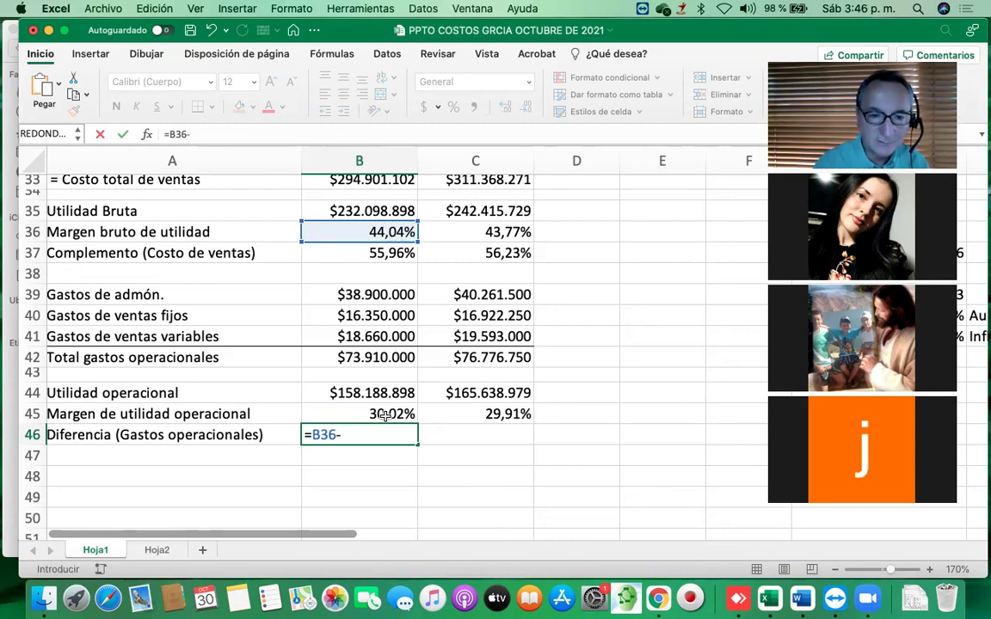
pyautogui.click(386, 416)
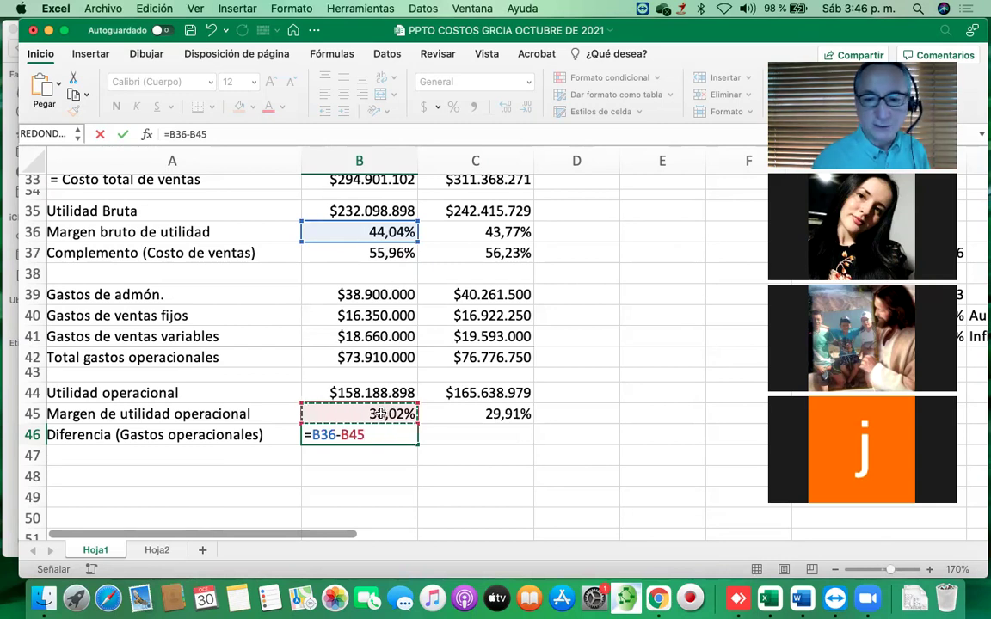
pyautogui.press('Return')
# Copy the difference formula from B46 to C46 for Año 2 and check both cells
pyautogui.click(385, 431)
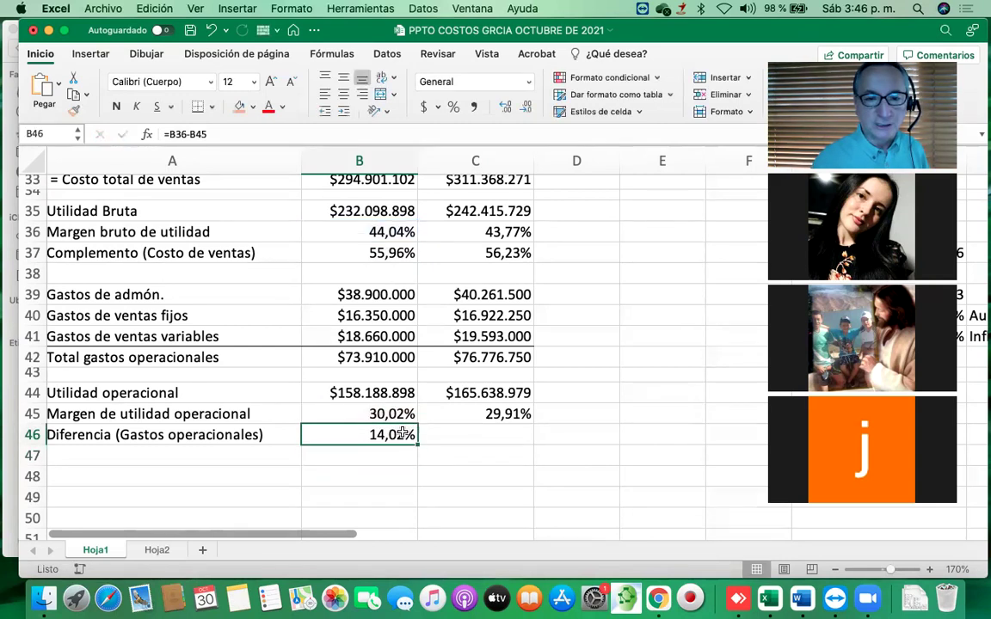
pyautogui.moveTo(418, 445); pyautogui.dragTo(490, 448)
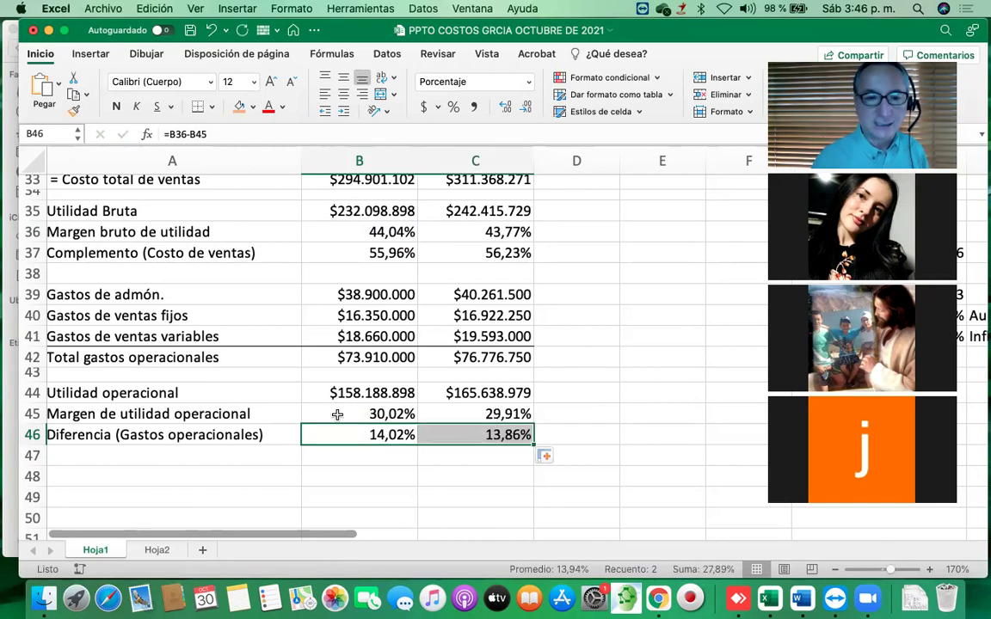
pyautogui.click(383, 434)
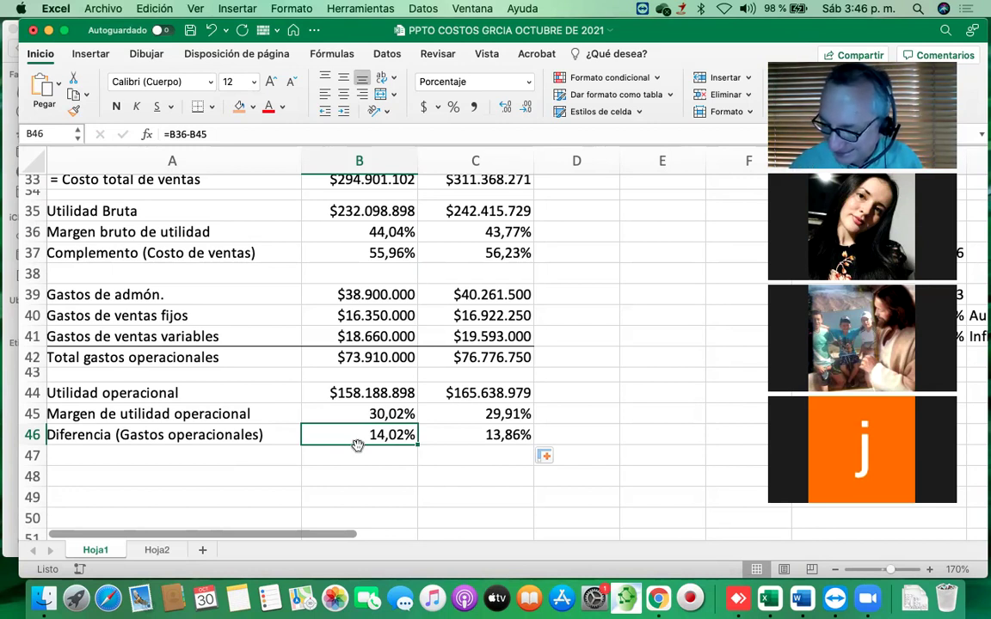
pyautogui.click(602, 411)
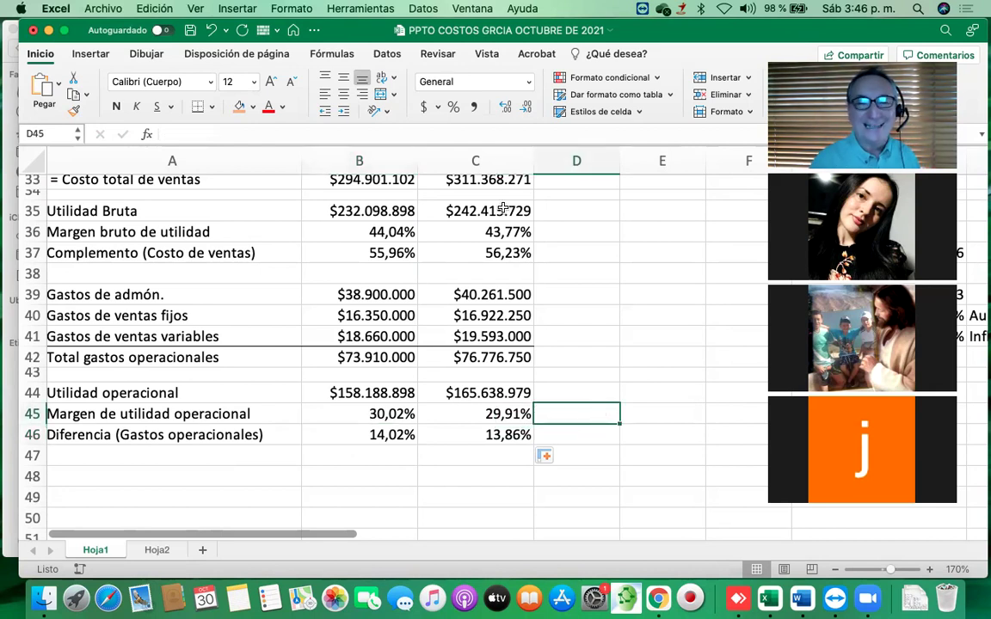
pyautogui.click(497, 440)
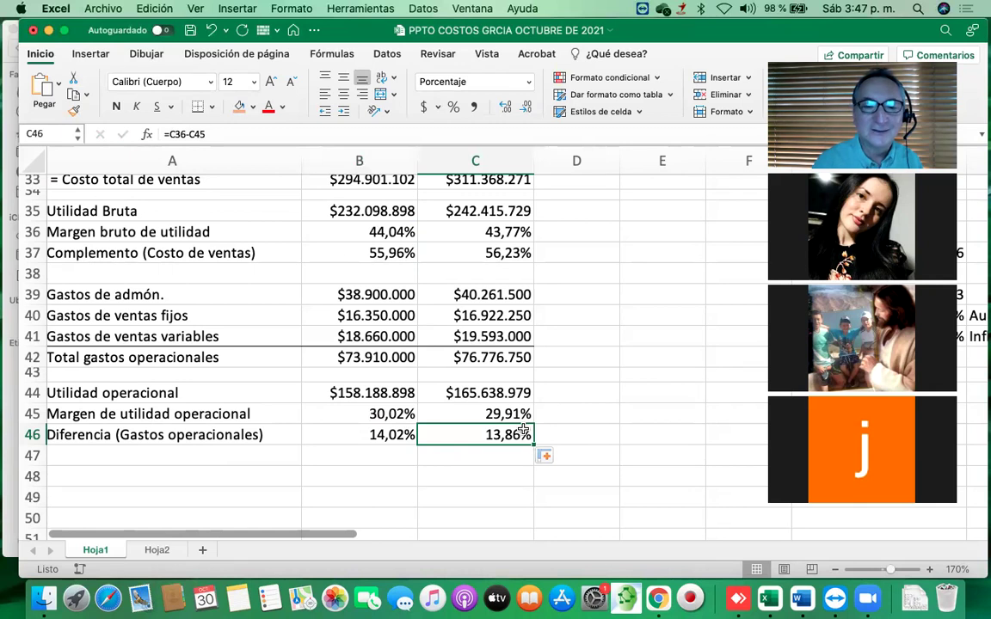
# Check the complement formulas in row 37, the initial finished-goods inventory in row 31 and the difference formulas in row 46
pyautogui.click(590, 385)
pyautogui.scroll(-1, 590, 382)
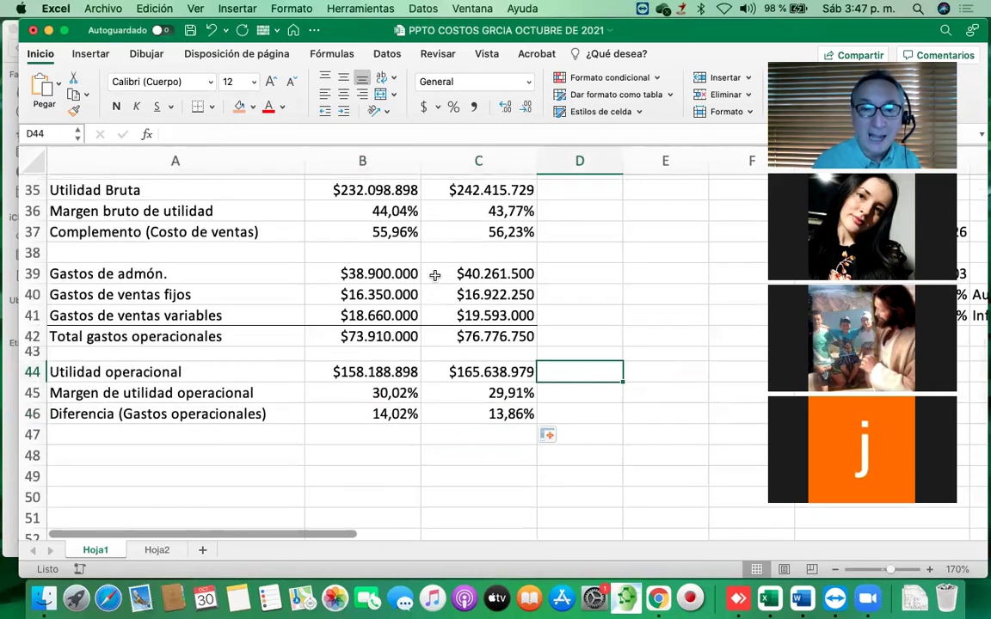
pyautogui.click(510, 231)
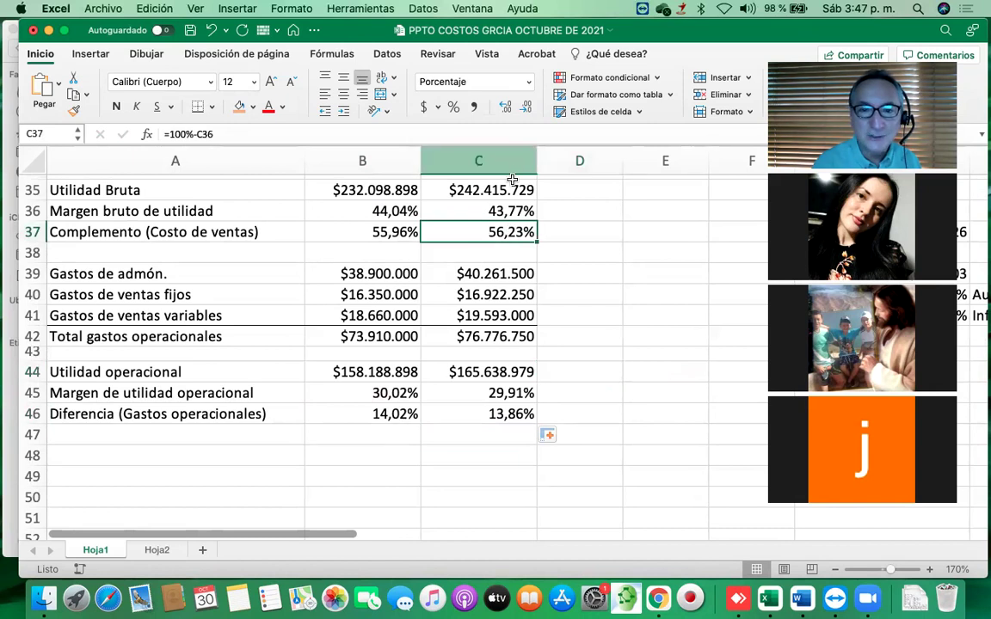
pyautogui.click(402, 230)
pyautogui.scroll(5, 496, 211)
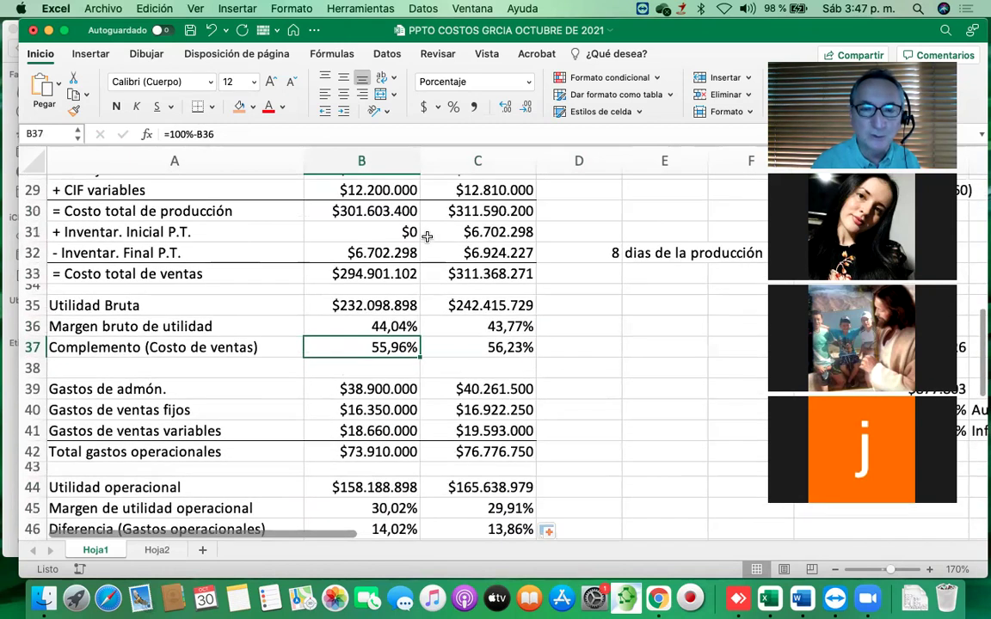
pyautogui.click(492, 232)
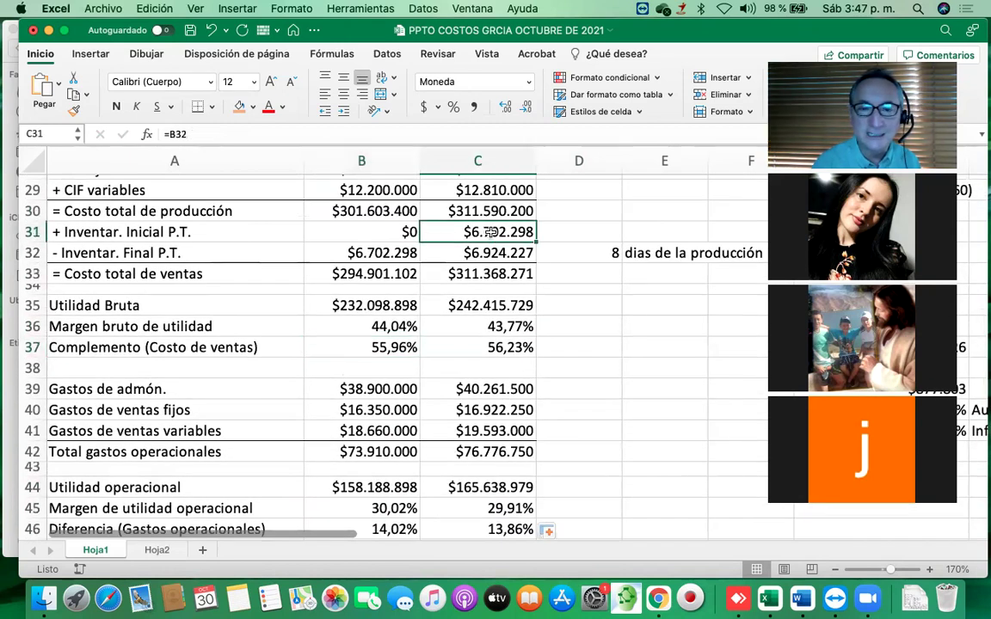
pyautogui.click(384, 230)
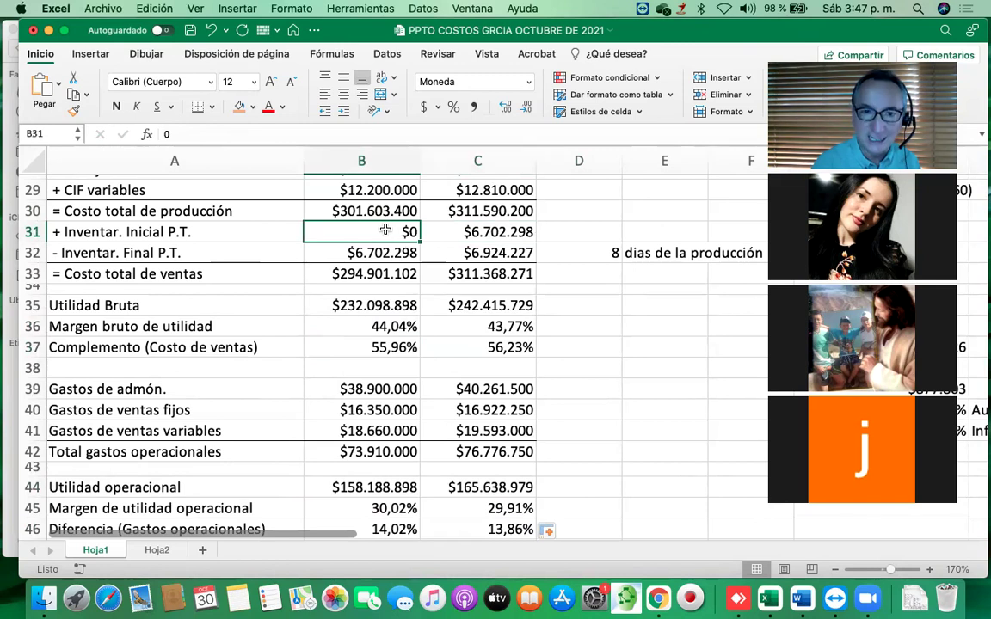
pyautogui.click(434, 231)
pyautogui.scroll(-5, 477, 250)
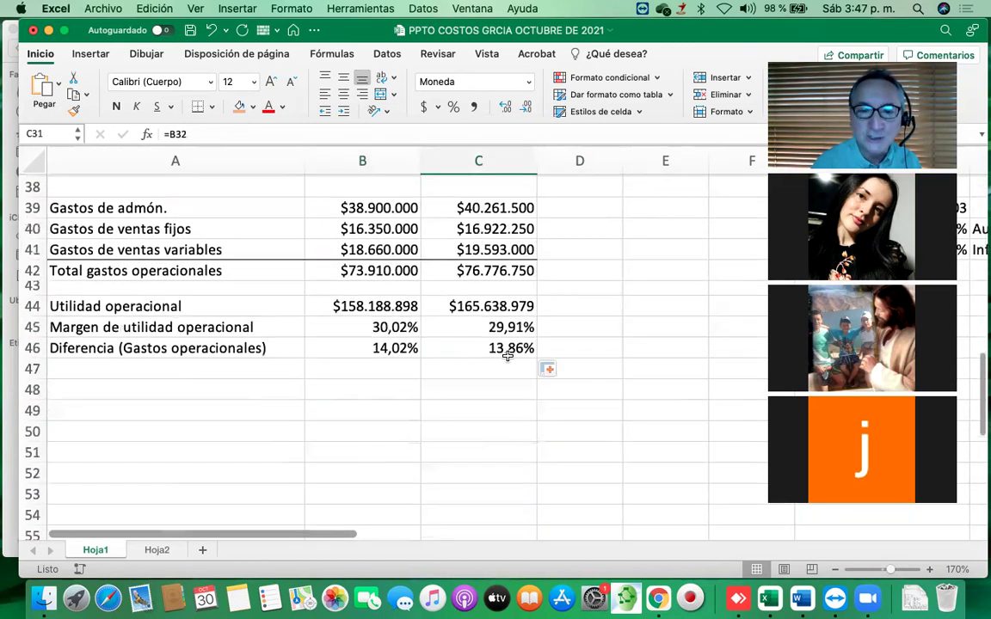
pyautogui.click(372, 347)
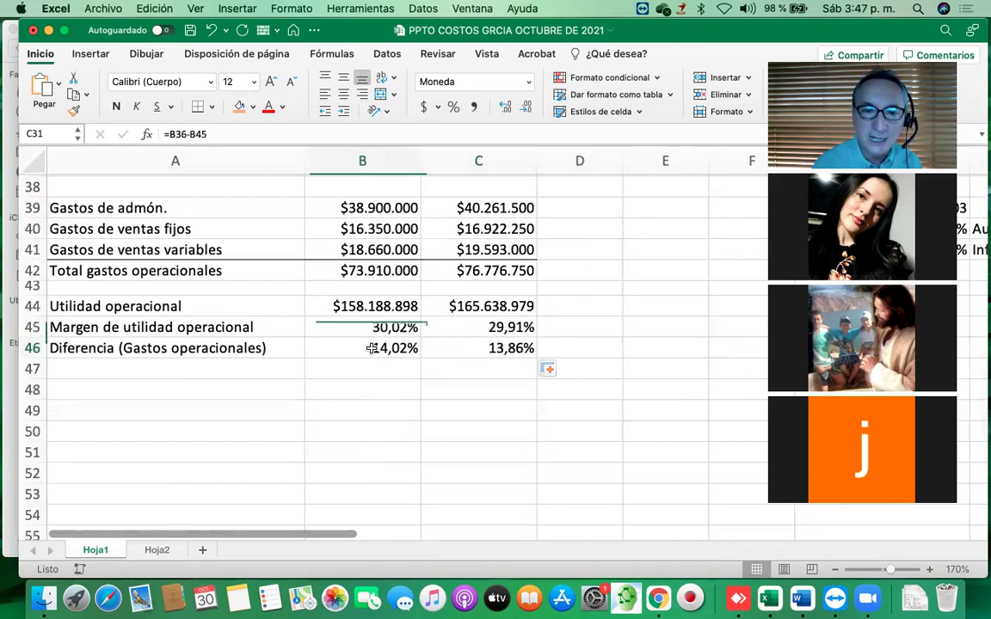
pyautogui.click(497, 347)
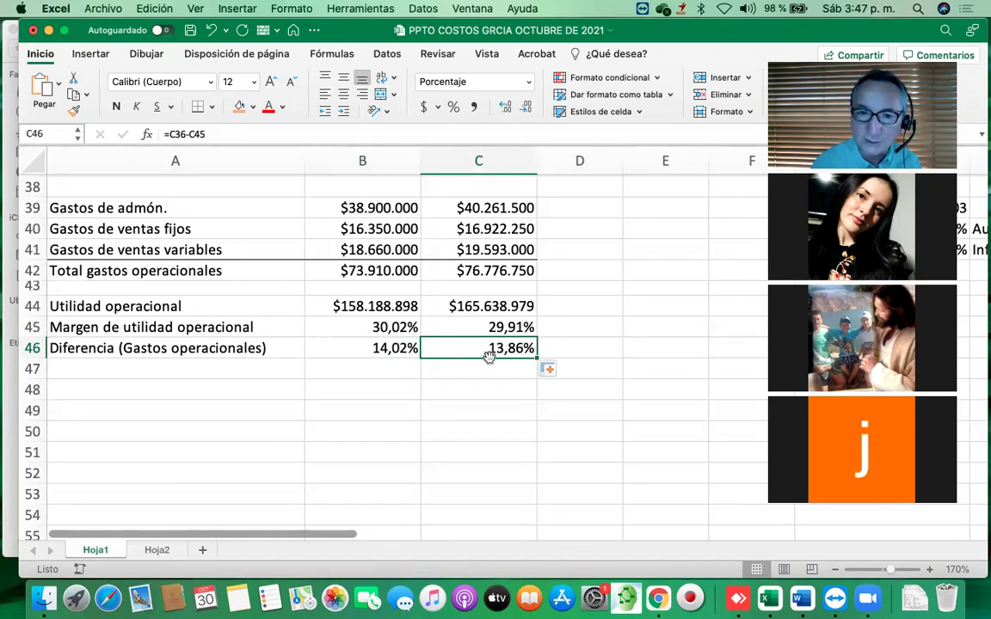
# Review administrative, fixed selling and variable selling expenses for both years against the operating-expense difference percentages in row 46
pyautogui.click(360, 209)
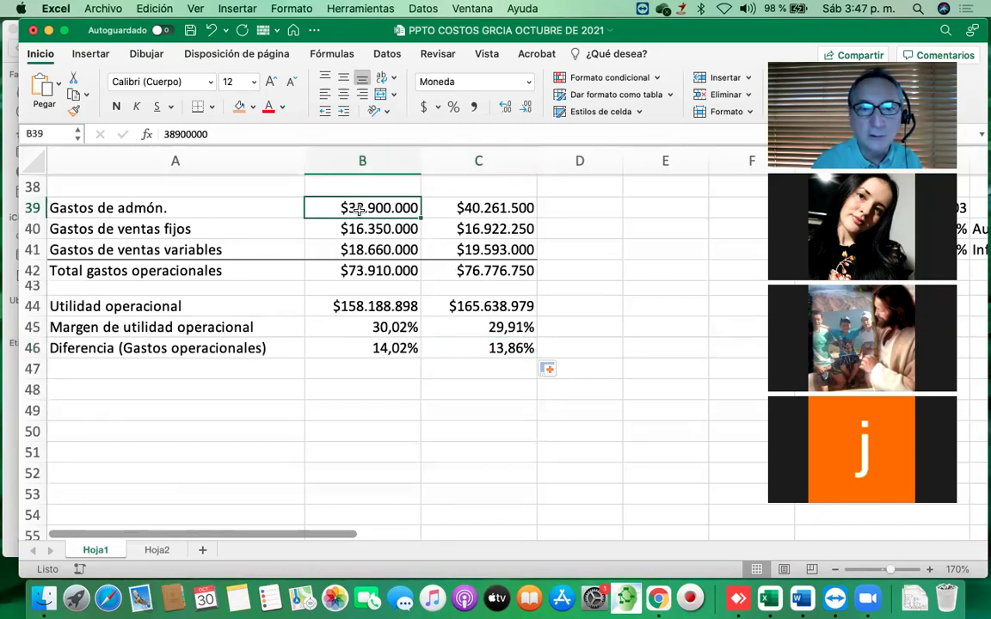
pyautogui.click(438, 208)
pyautogui.click(370, 228)
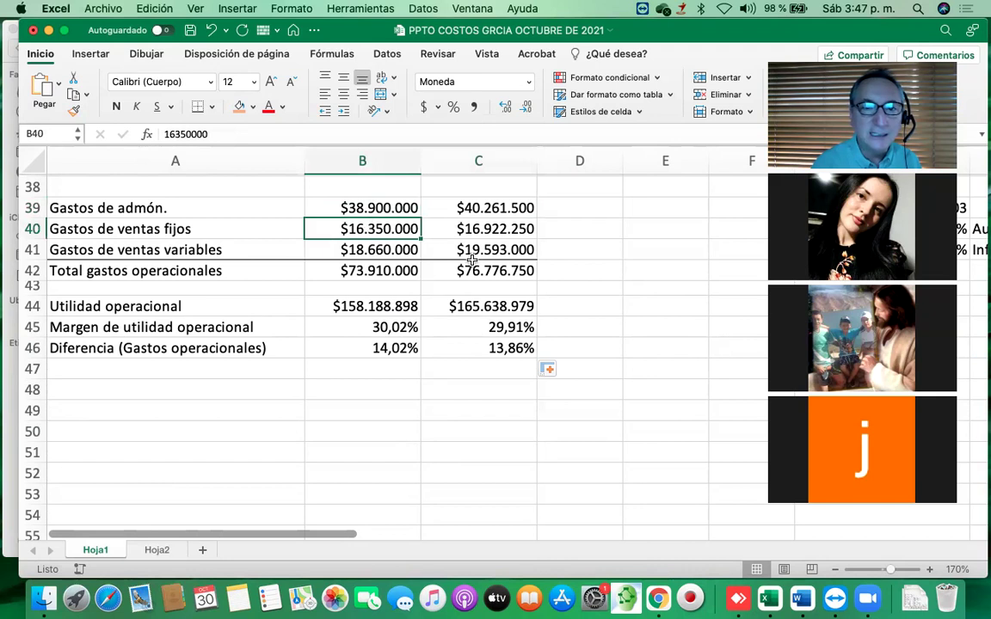
pyautogui.click(473, 228)
pyautogui.click(357, 250)
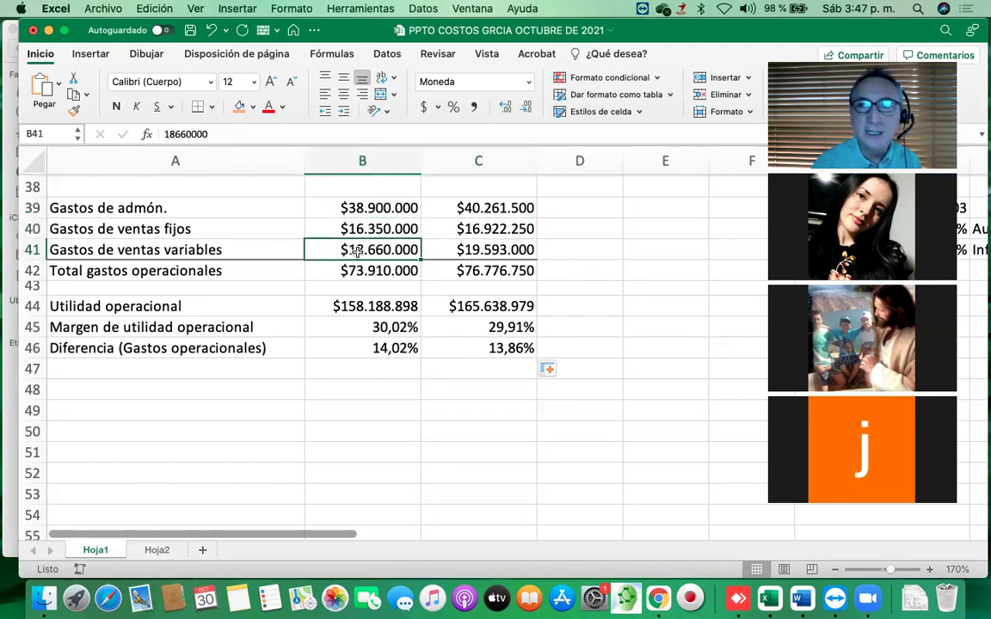
pyautogui.click(432, 231)
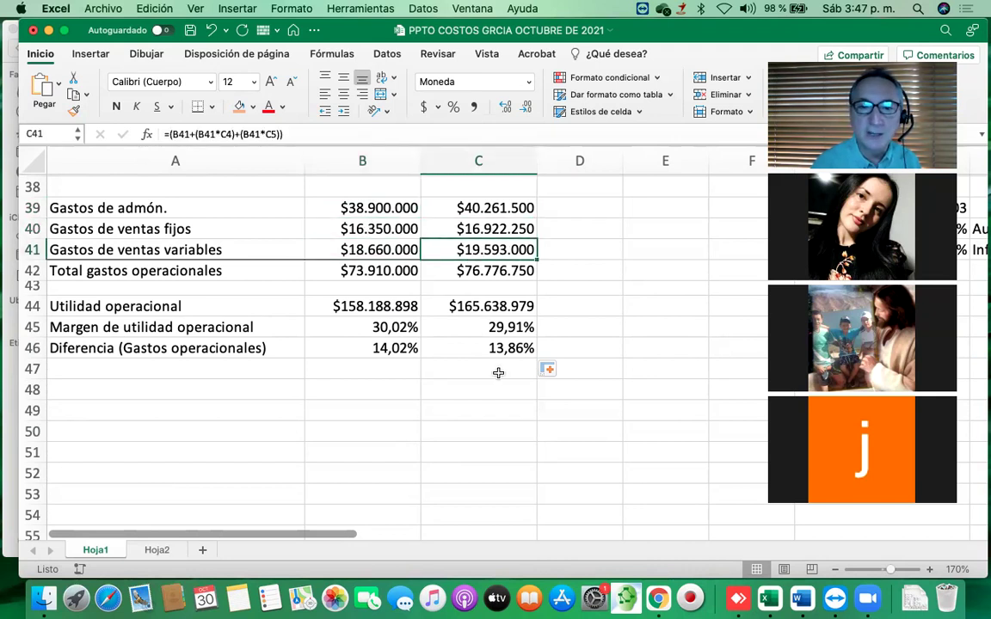
pyautogui.moveTo(369, 348); pyautogui.dragTo(436, 349)
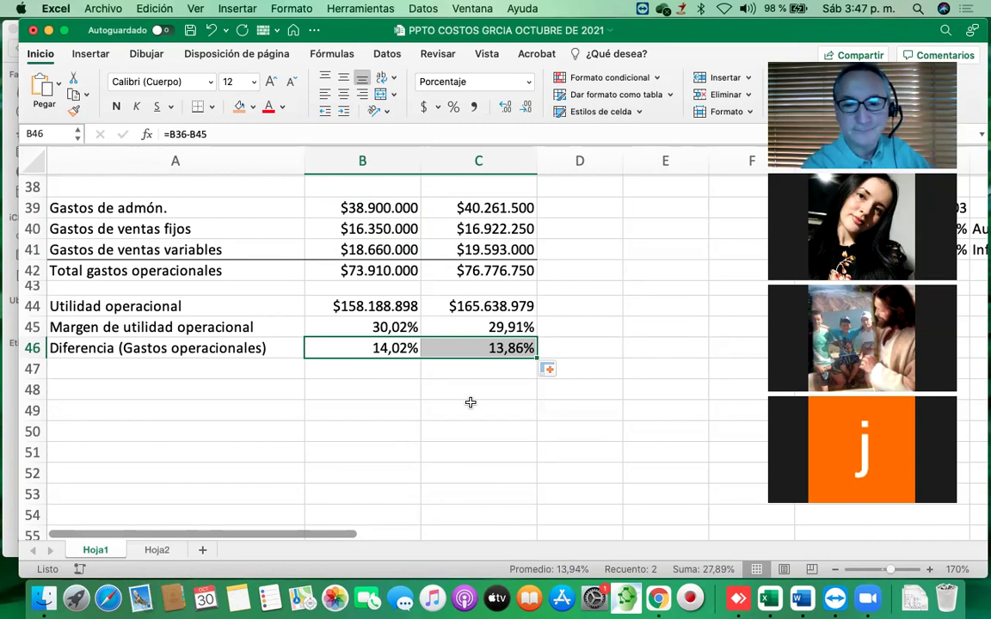
pyautogui.scroll(4, 471, 402)
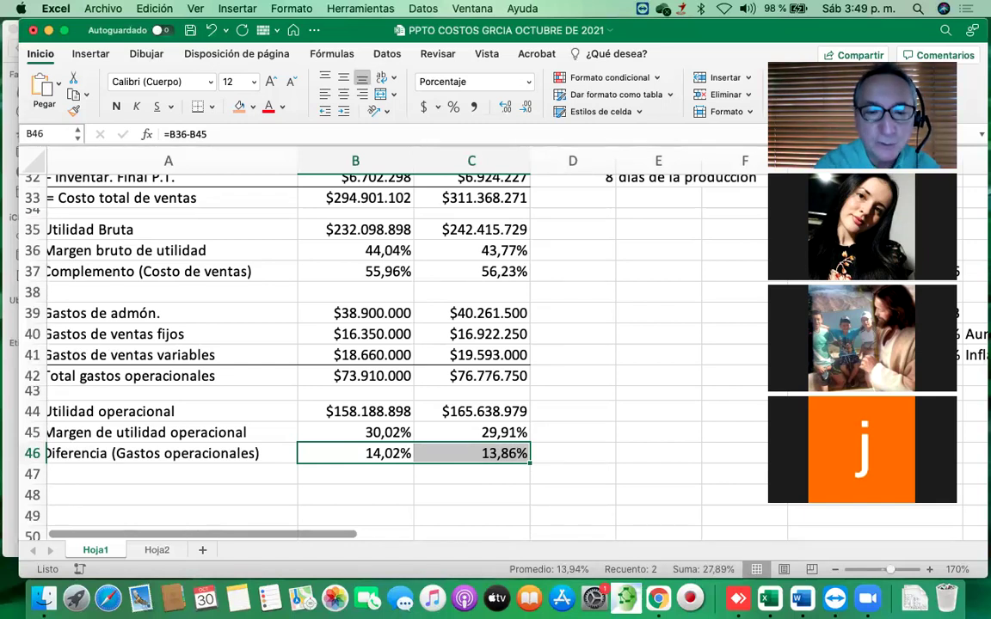
pyautogui.click(365, 317)
pyautogui.click(479, 315)
pyautogui.click(366, 333)
pyautogui.click(479, 335)
pyautogui.click(368, 355)
pyautogui.click(464, 360)
pyautogui.moveTo(376, 454)
pyautogui.mouseDown()
pyautogui.moveTo(475, 466)
pyautogui.moveTo(375, 453)
pyautogui.mouseUp()
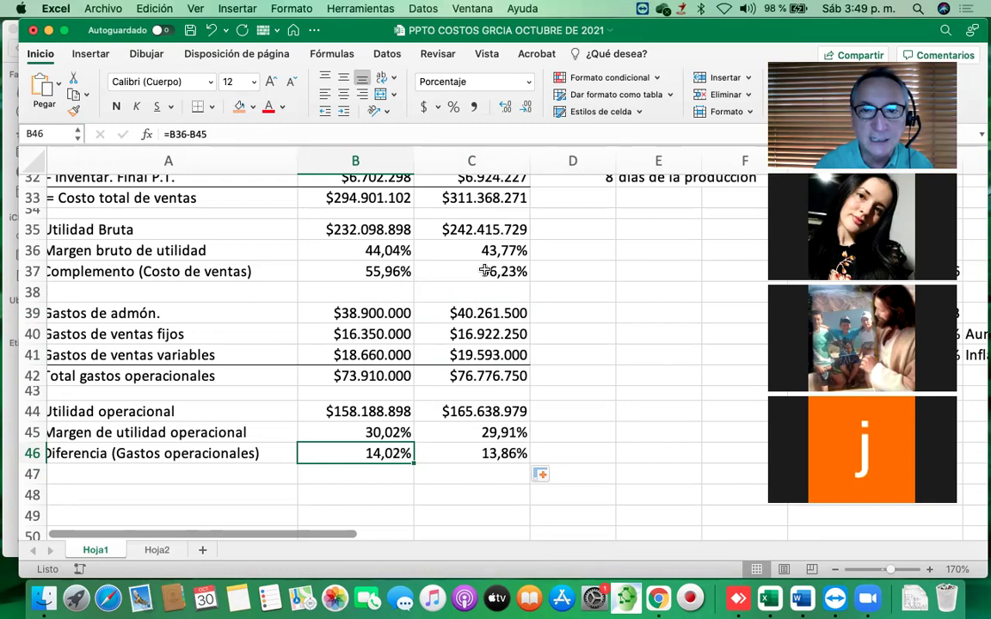
pyautogui.click(487, 452)
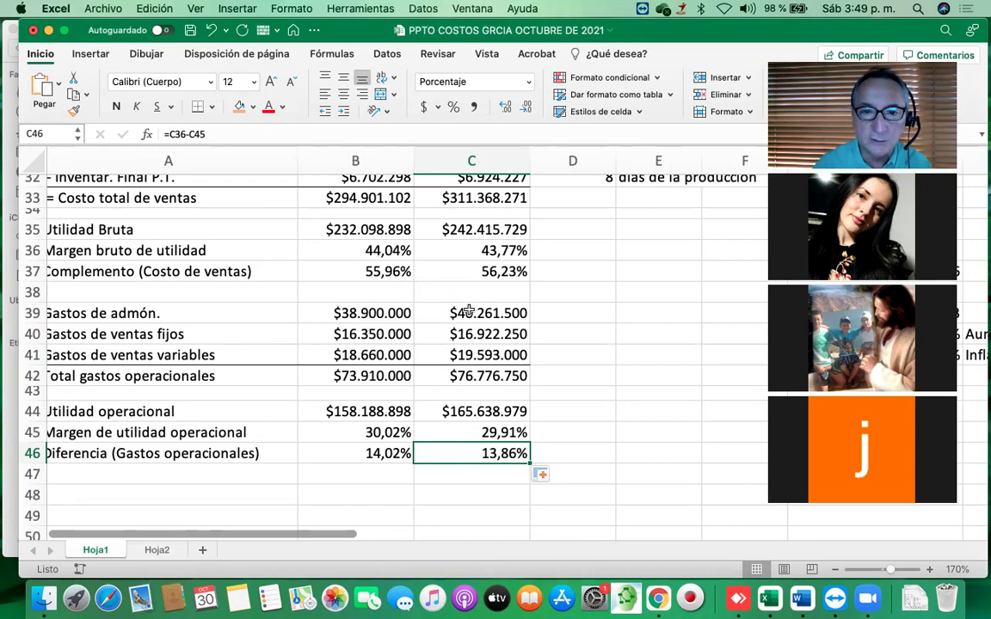
pyautogui.moveTo(404, 313); pyautogui.dragTo(460, 353)
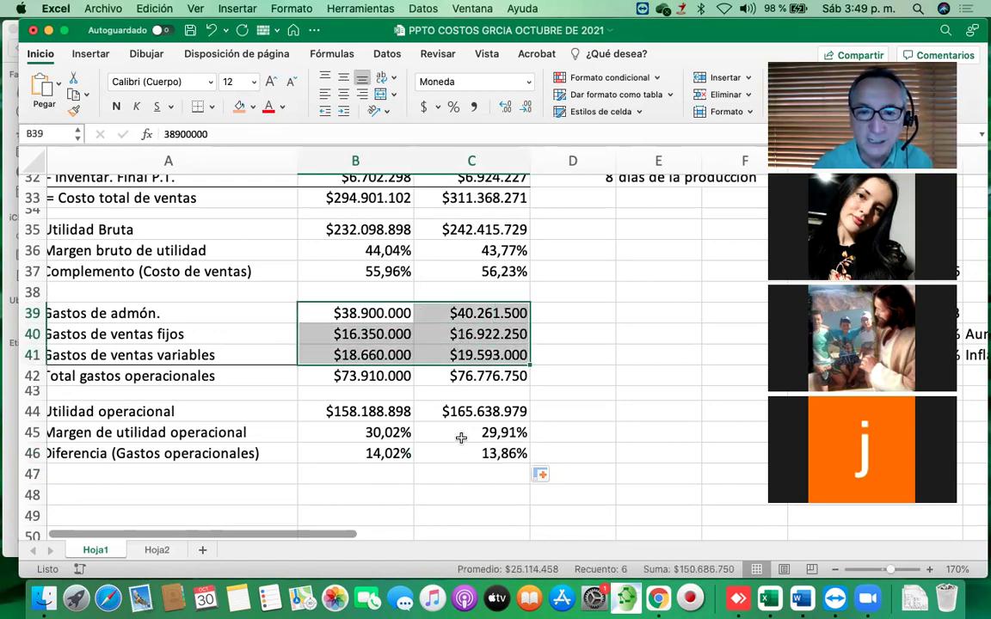
pyautogui.moveTo(391, 453); pyautogui.dragTo(444, 453)
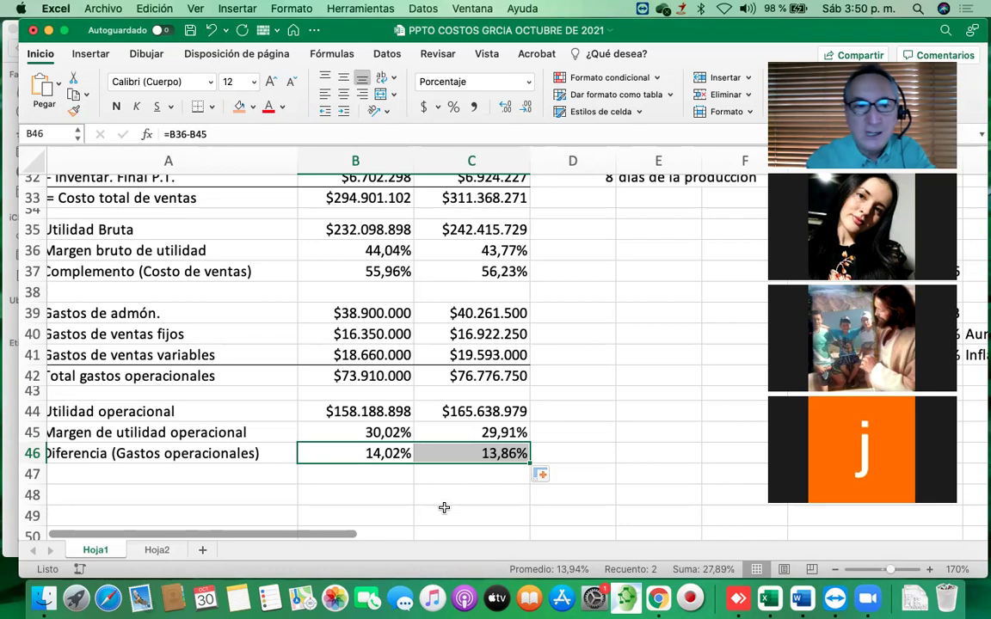
# Compare the Año 1 expense amounts in rows 39 to 41 with the Año 2 projection formulas in C39 and C40
pyautogui.click(368, 314)
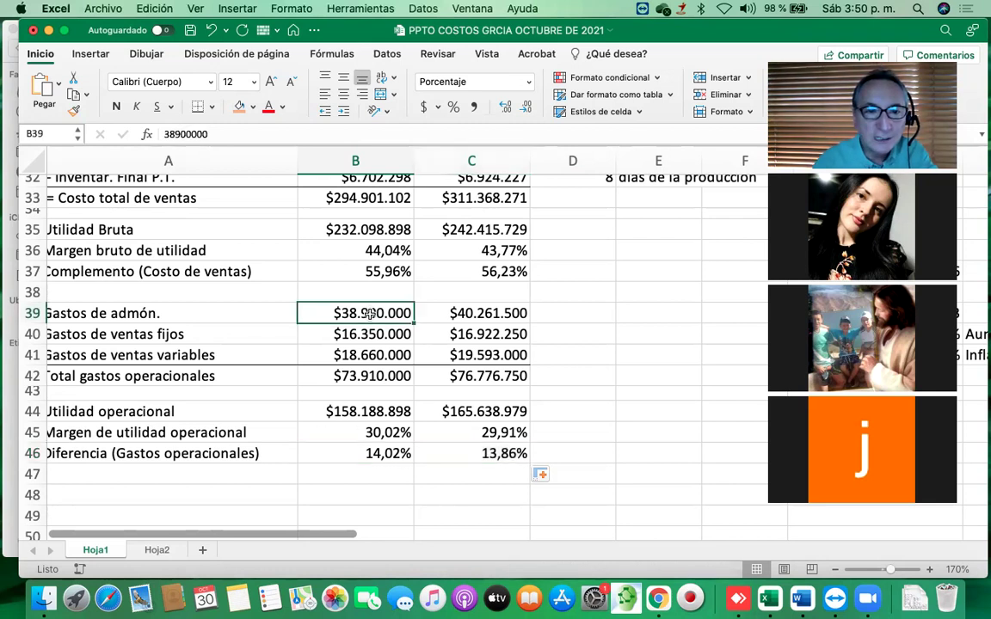
pyautogui.click(452, 320)
pyautogui.click(351, 334)
pyautogui.click(459, 336)
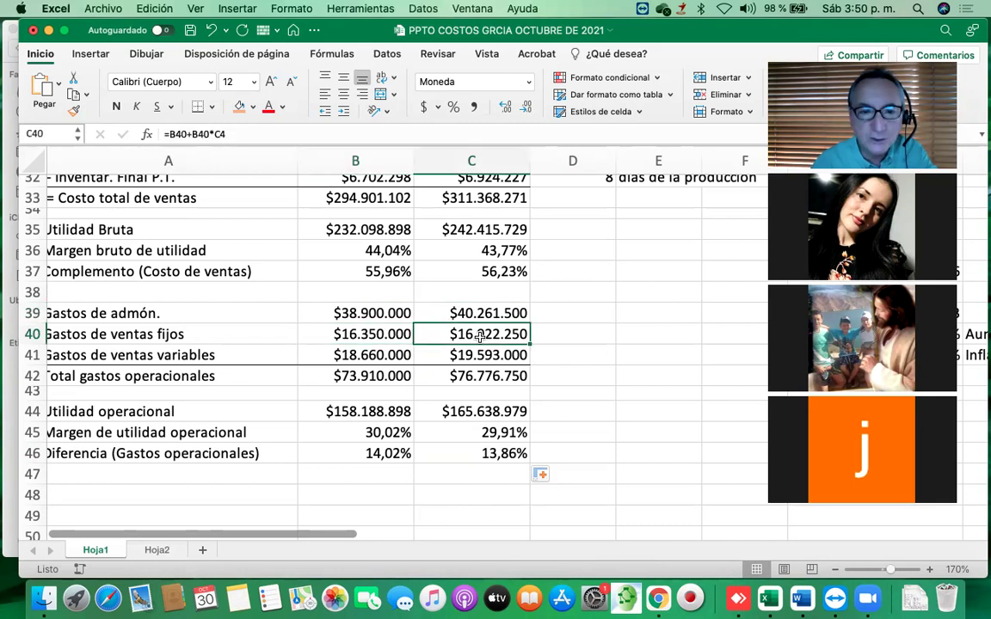
pyautogui.click(394, 355)
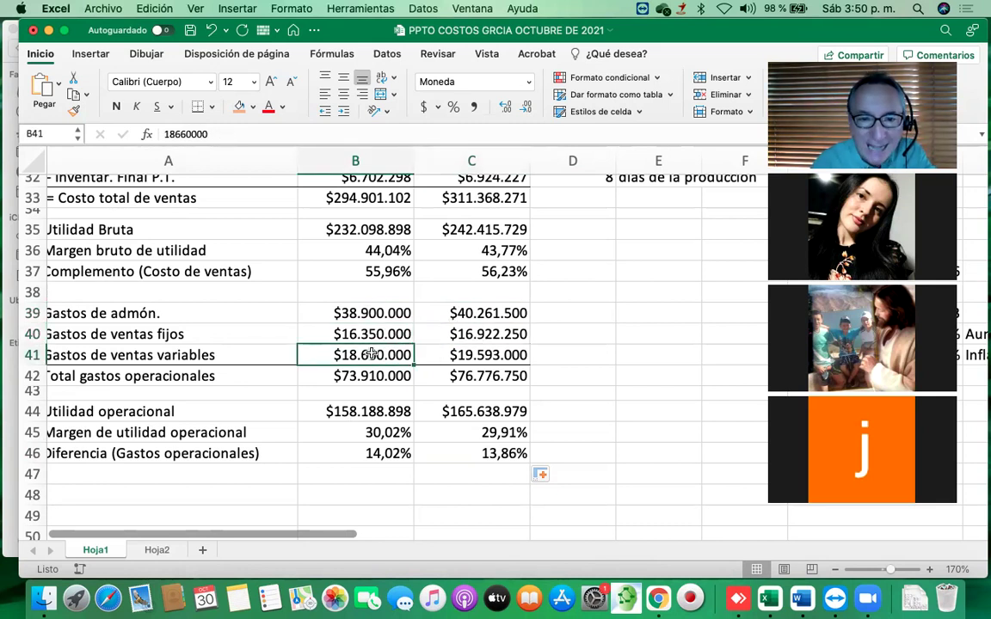
pyautogui.click(456, 312)
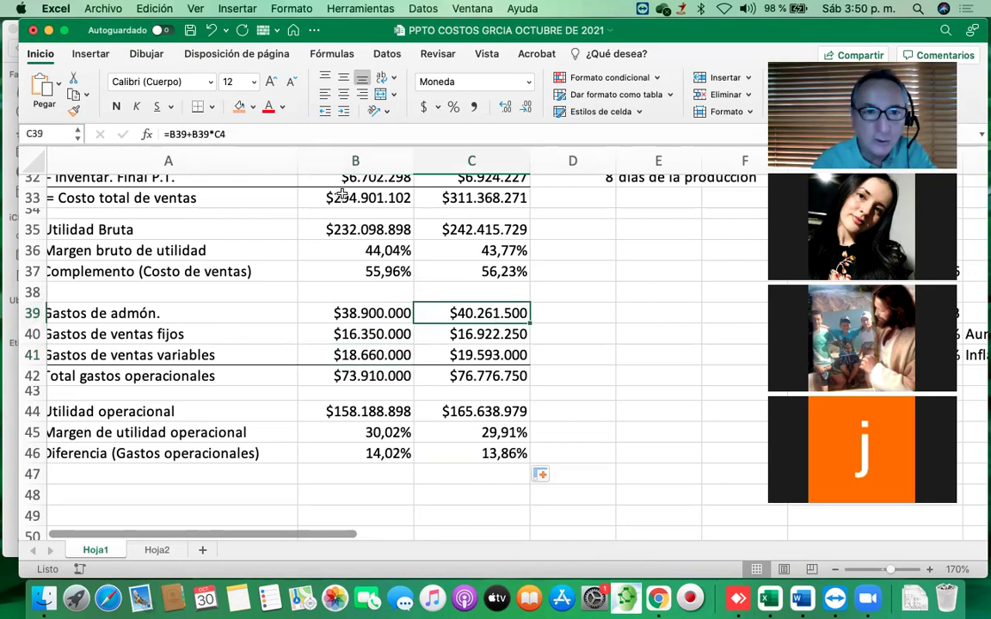
# Make the C4 and C5 references absolute in the Año 2 variable selling expense formula in C41, giving =(B41+(B41*$C$4)+(B41*$C$5))
pyautogui.click(442, 355)
pyautogui.click(226, 134)
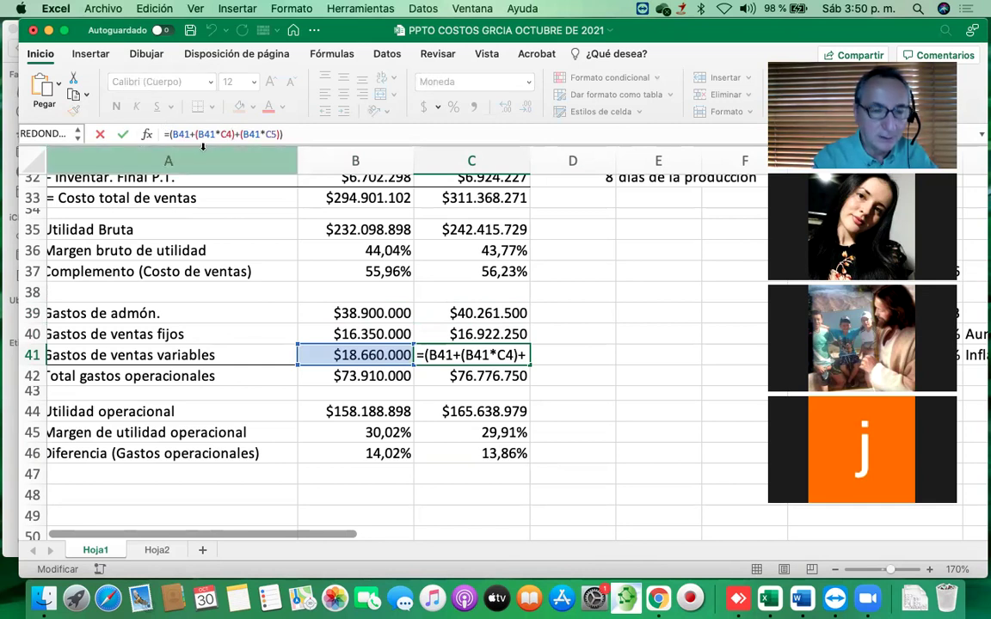
pyautogui.press('F4')
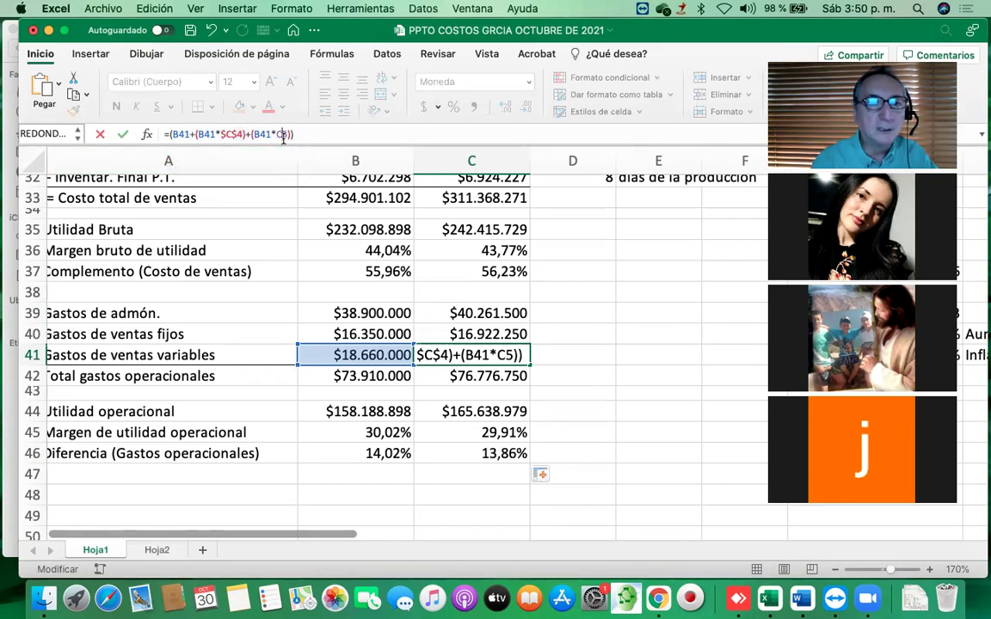
pyautogui.press('F4')
pyautogui.press('Return')
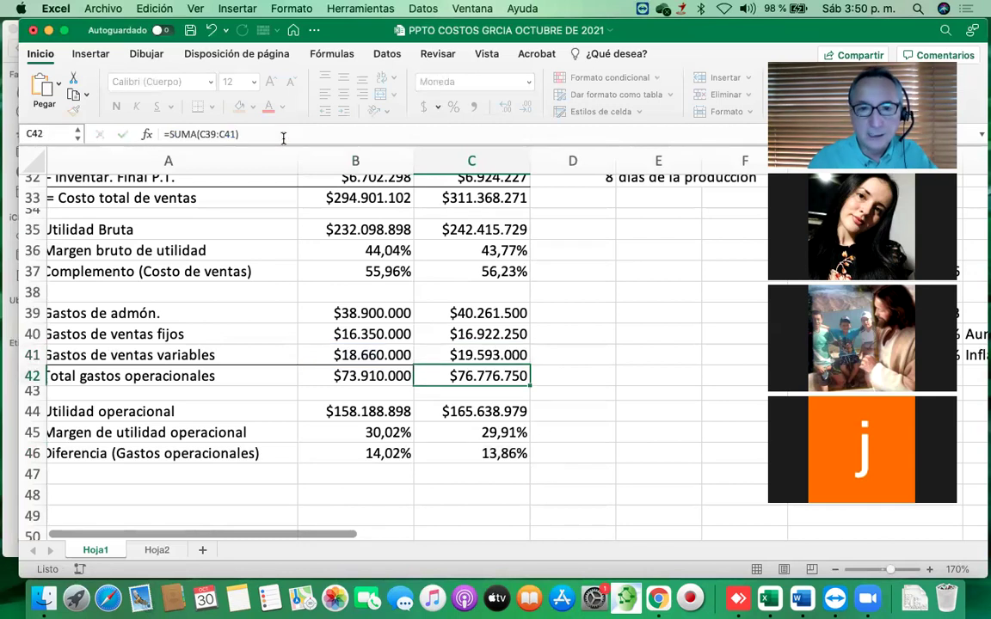
pyautogui.press('Up')
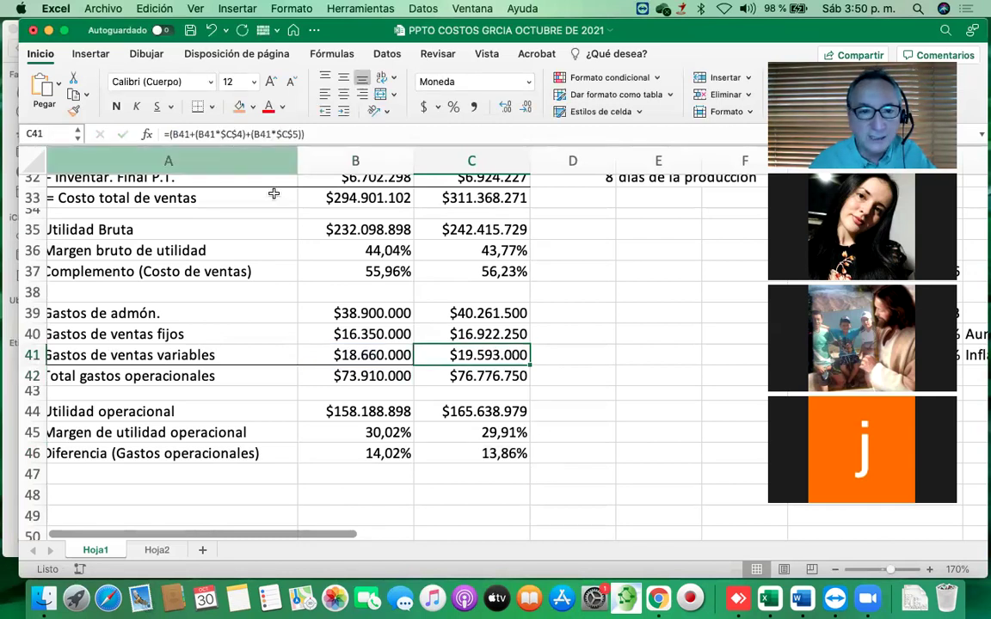
# Try applying the variable selling expense formula from C41 to the administrative and fixed selling expenses in C39 and C40
pyautogui.click(362, 350)
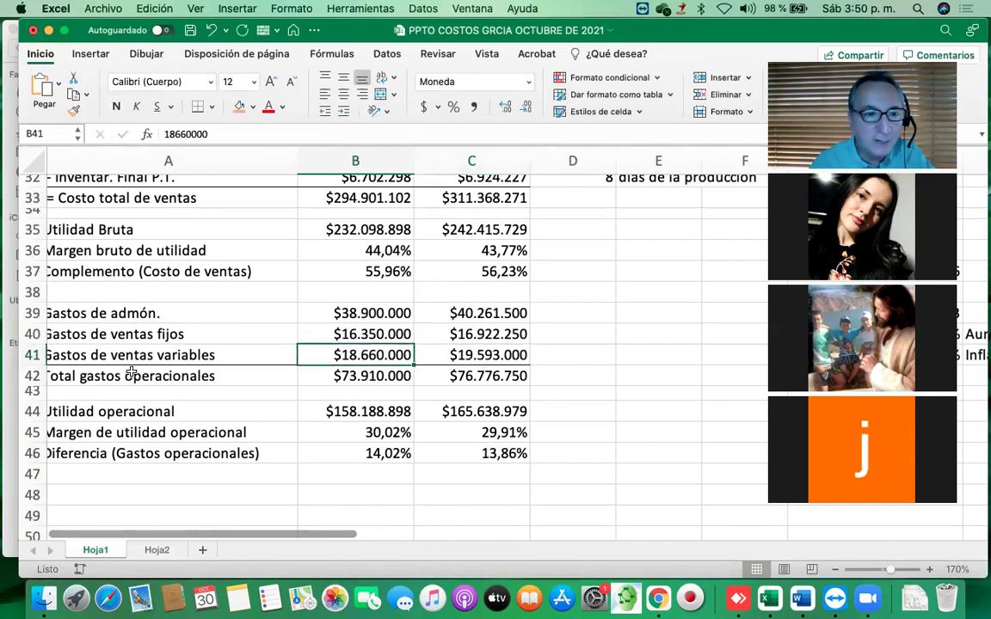
pyautogui.click(435, 355)
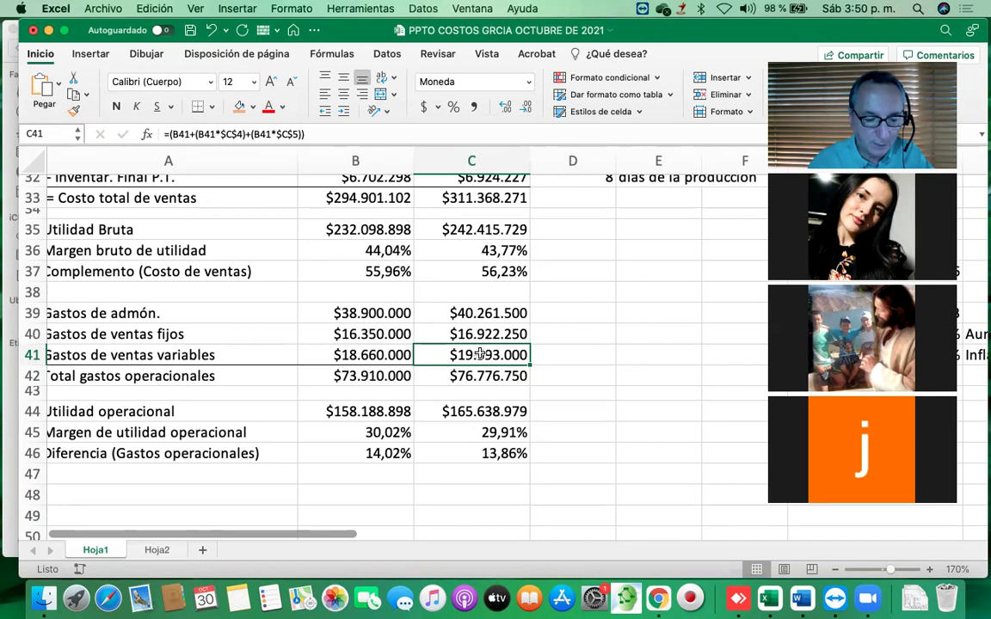
pyautogui.press('cmd+c')
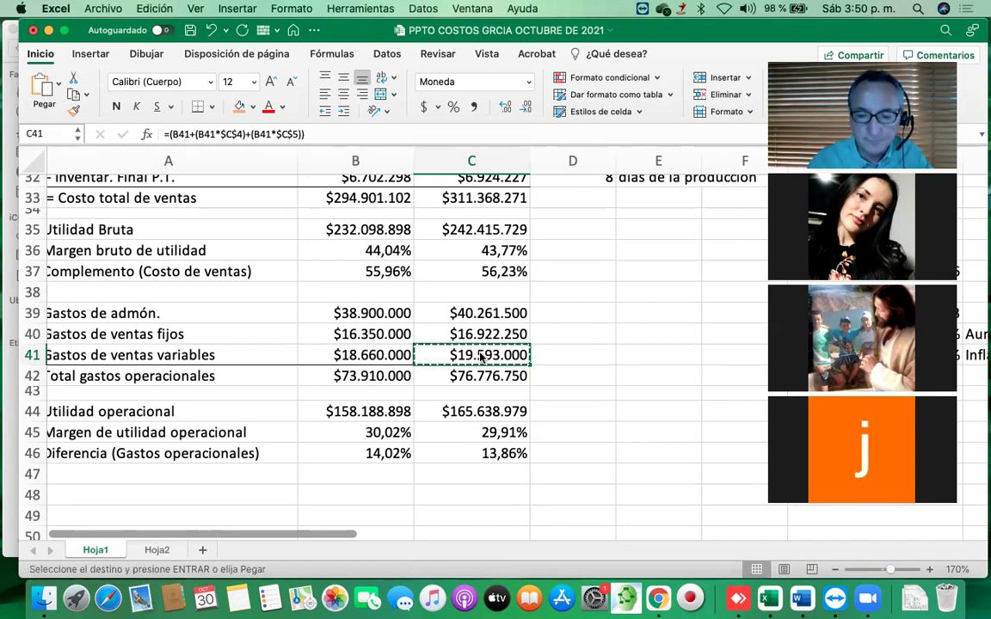
pyautogui.press('Up')
pyautogui.press('Up')
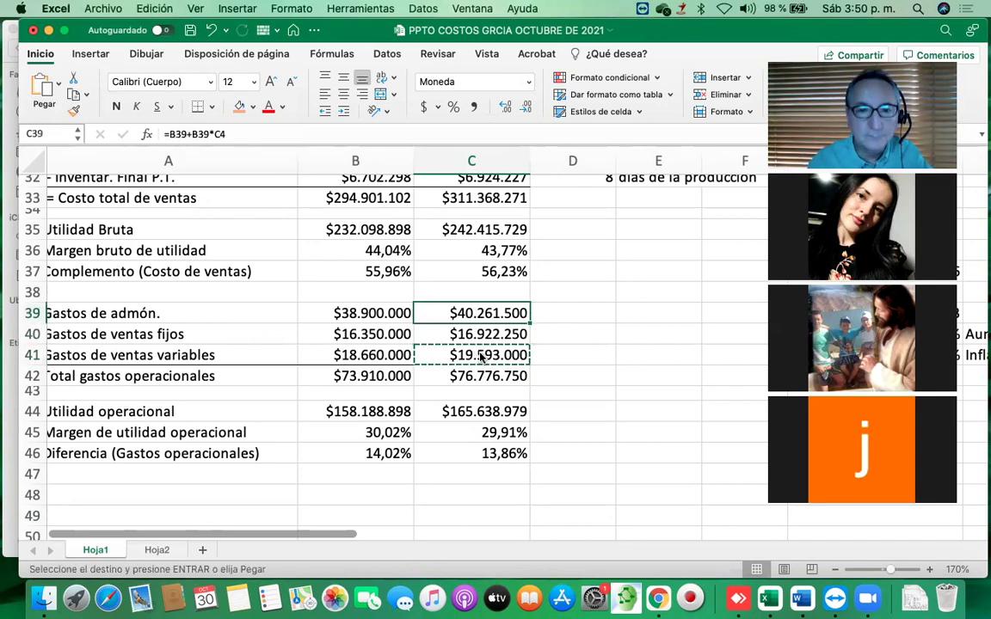
pyautogui.press('cmd+v')
pyautogui.press('Down')
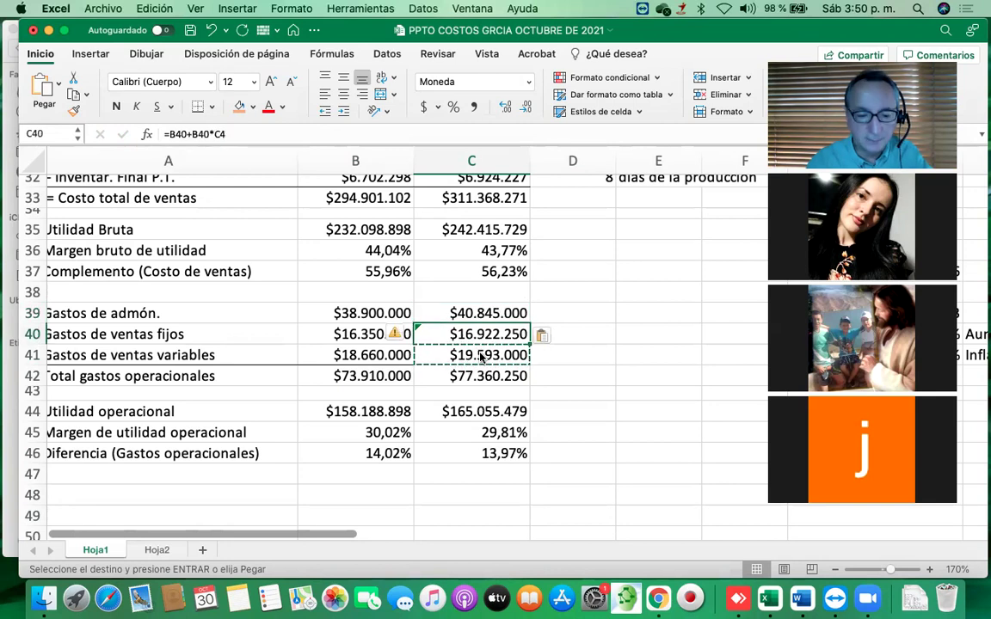
pyautogui.press('cmd+v')
pyautogui.click(589, 333)
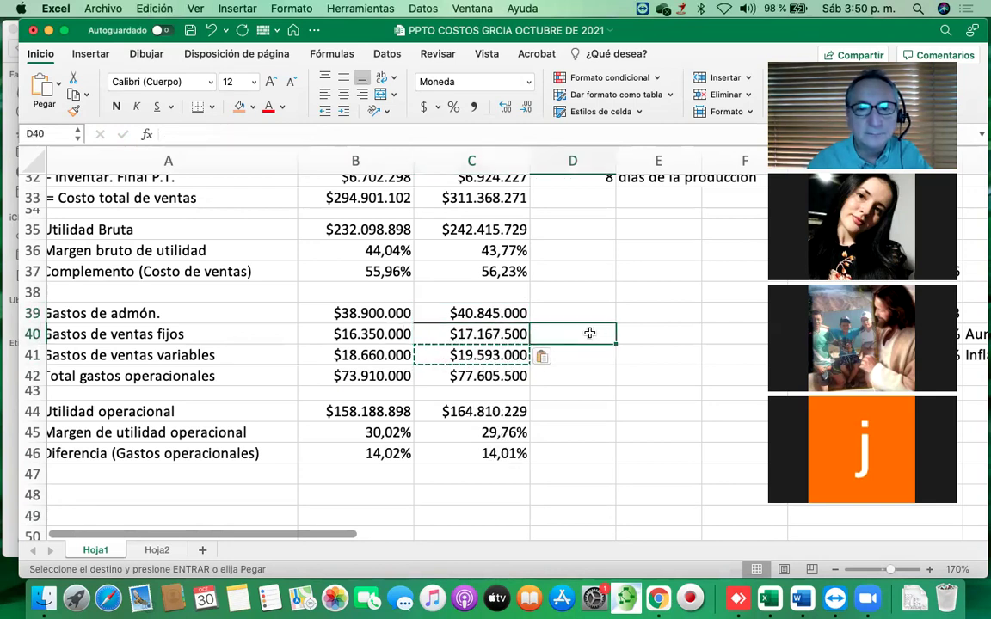
pyautogui.click(400, 453)
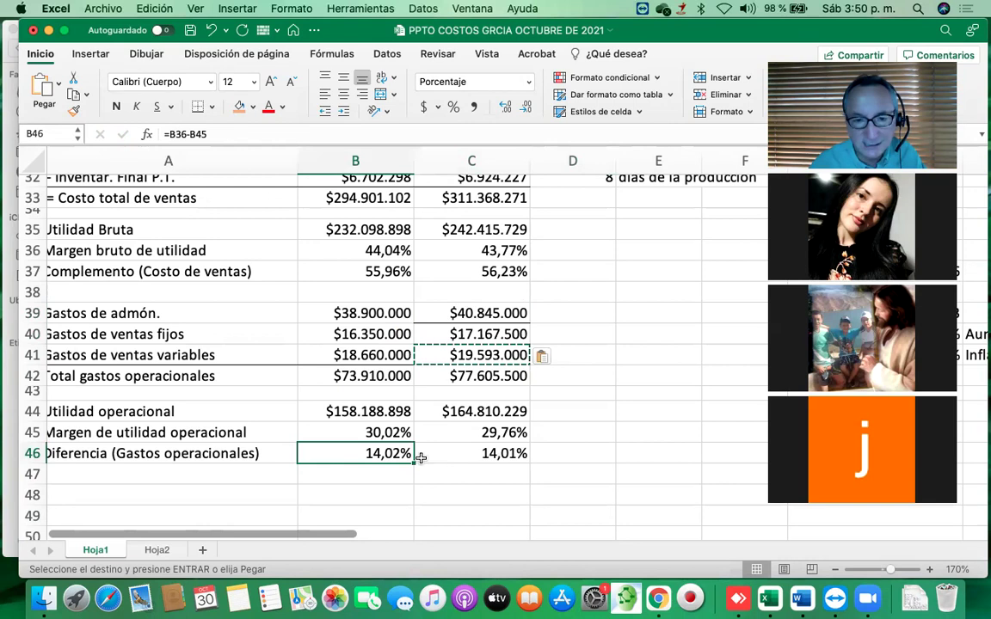
pyautogui.press('Escape')
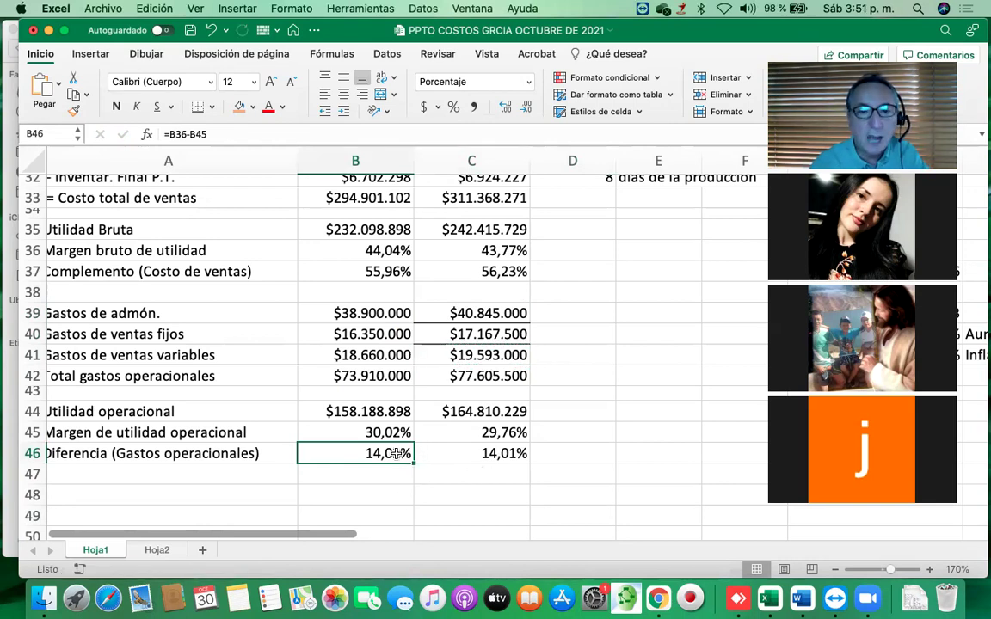
# Show the operating-expense difference percentages in B46 and C46 with four decimal places
pyautogui.click(488, 458)
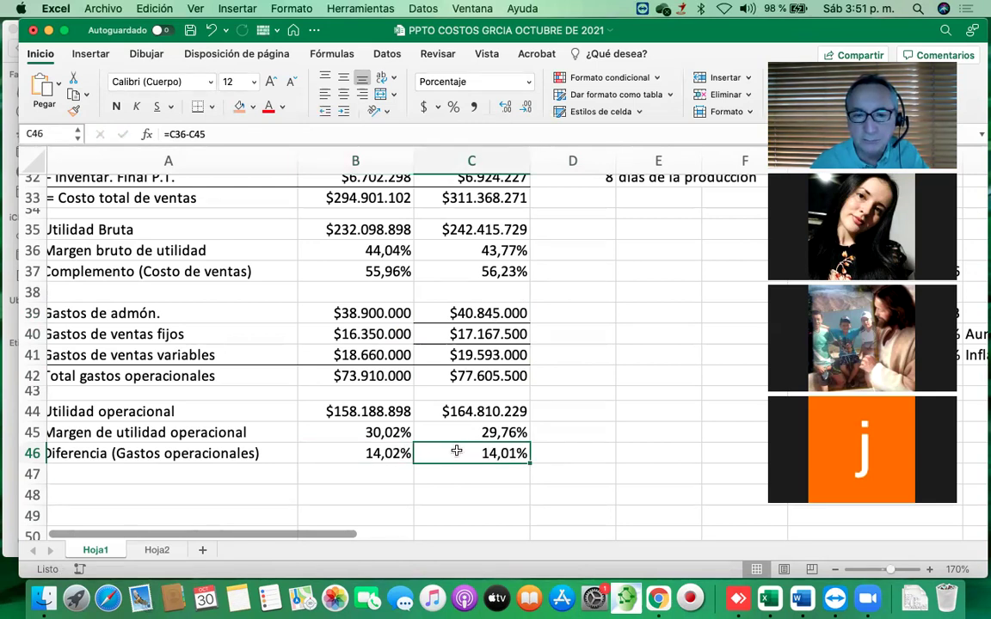
pyautogui.click(365, 453)
pyautogui.click(505, 109)
pyautogui.click(504, 109)
pyautogui.click(509, 456)
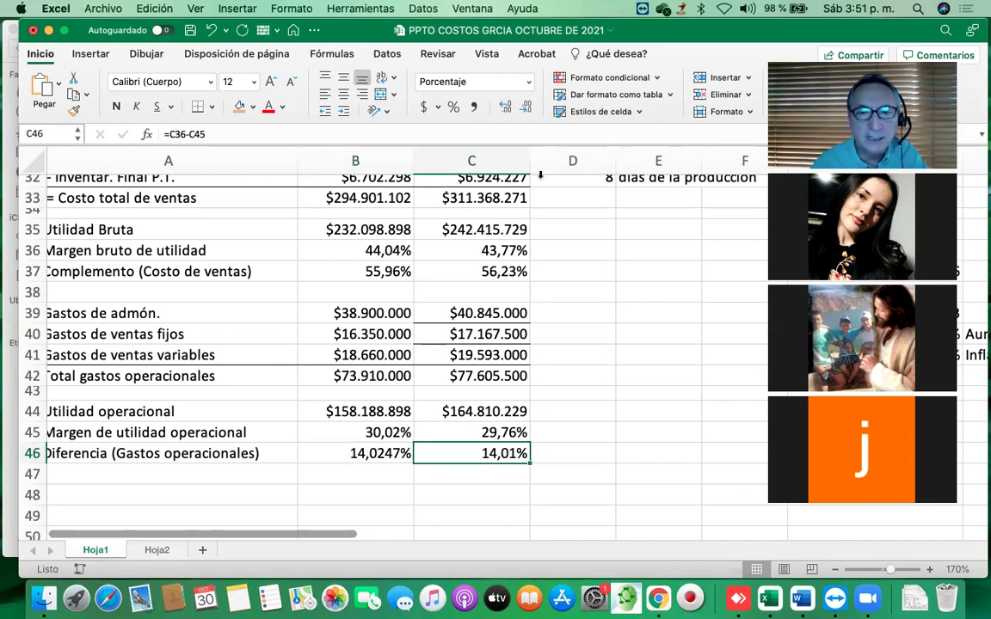
pyautogui.click(505, 109)
pyautogui.click(505, 108)
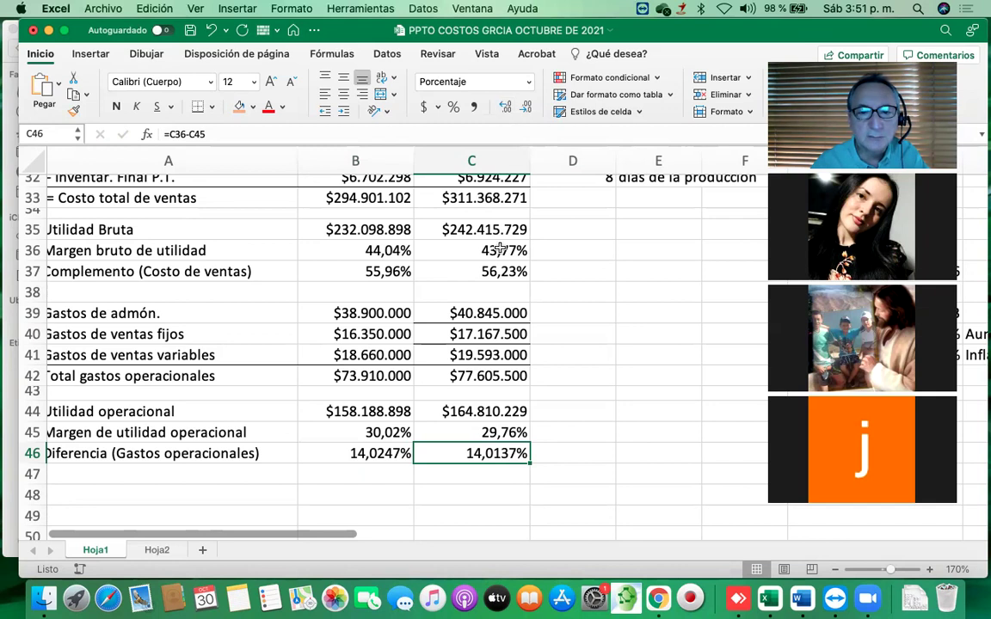
# Undo the added decimal places in the difference percentages in B46 and C46
pyautogui.press('super+z')
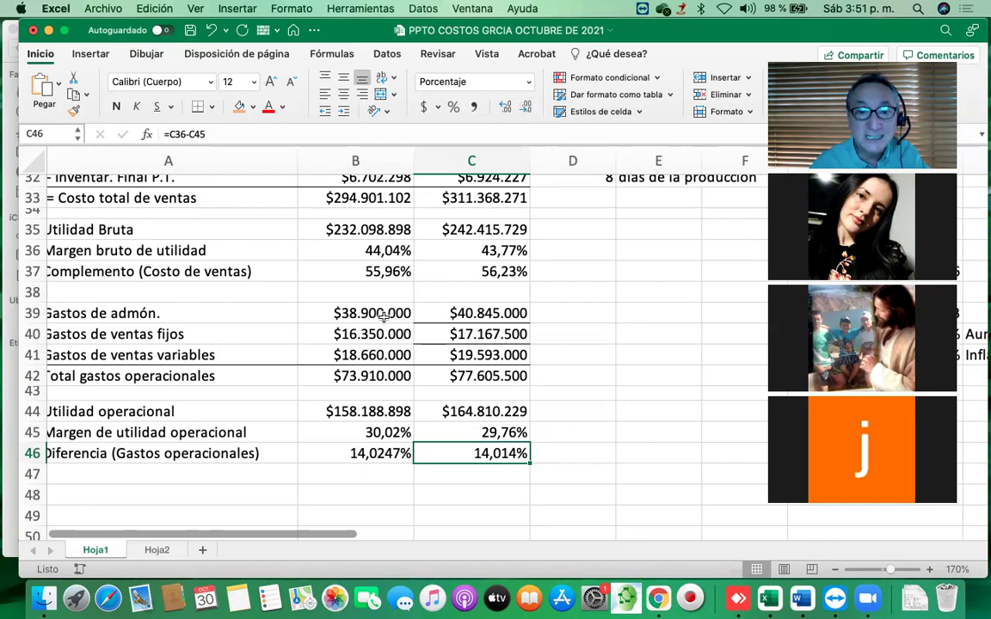
pyautogui.click(360, 453)
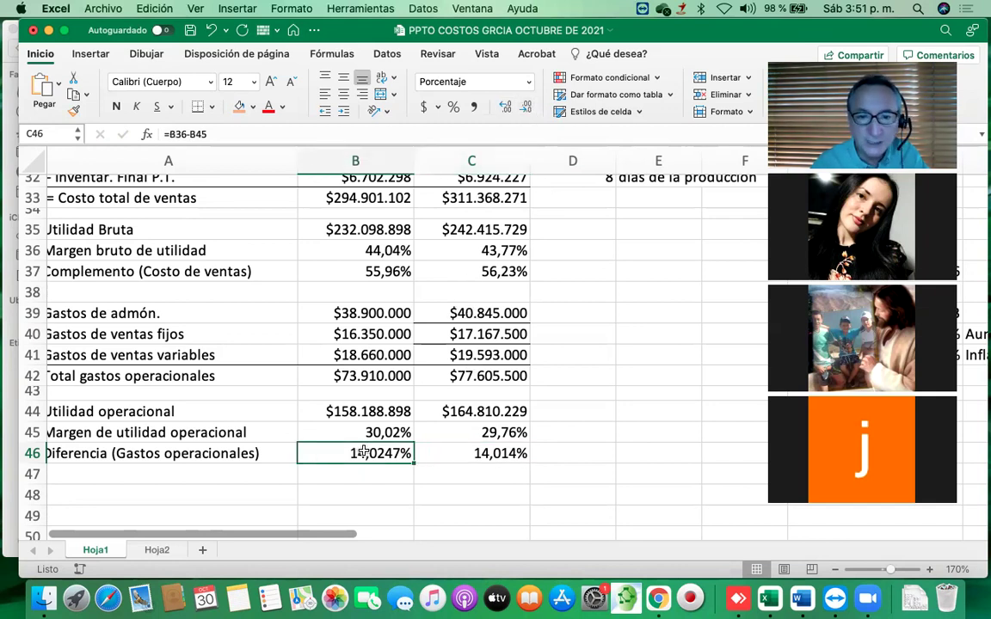
pyautogui.click(213, 30)
pyautogui.click(213, 30)
pyautogui.click(213, 30)
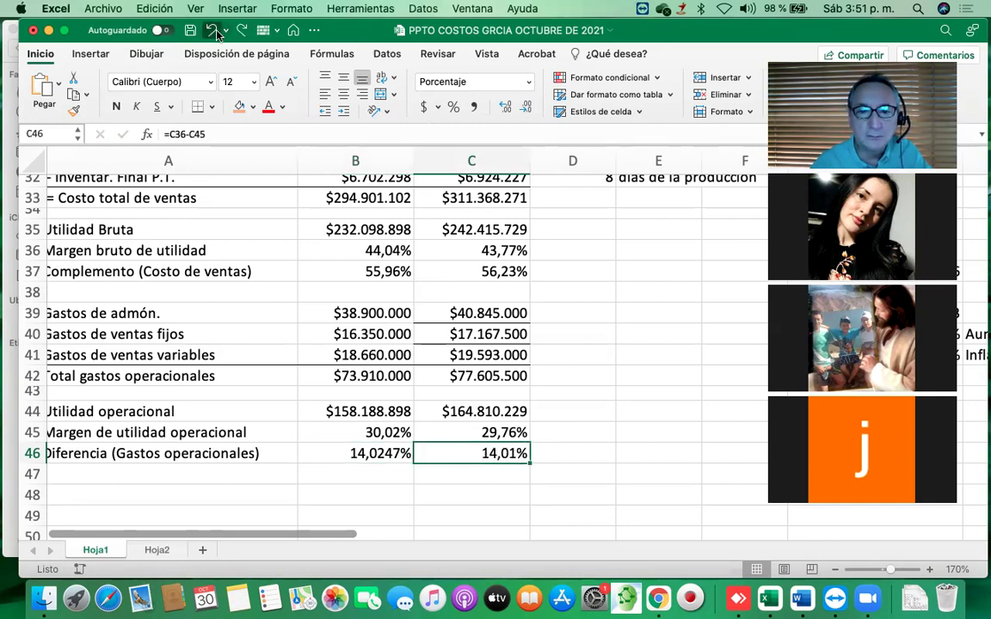
pyautogui.click(212, 30)
pyautogui.click(213, 30)
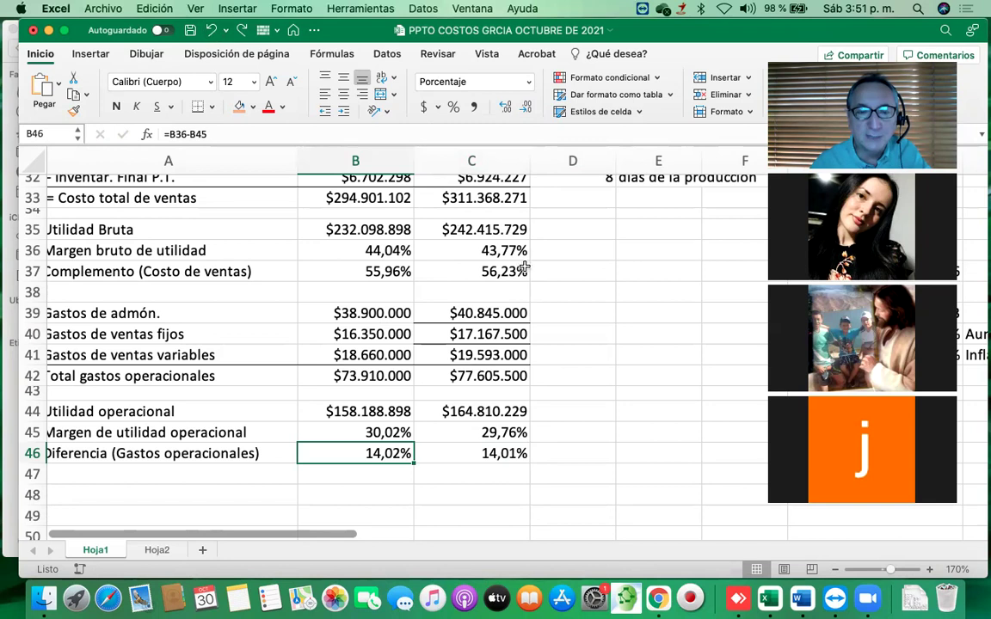
# Check the sales quantity and unit selling price for Año 1 and Año 2 in rows 19 and 20
pyautogui.scroll(3, 488, 211)
pyautogui.scroll(8, 488, 211)
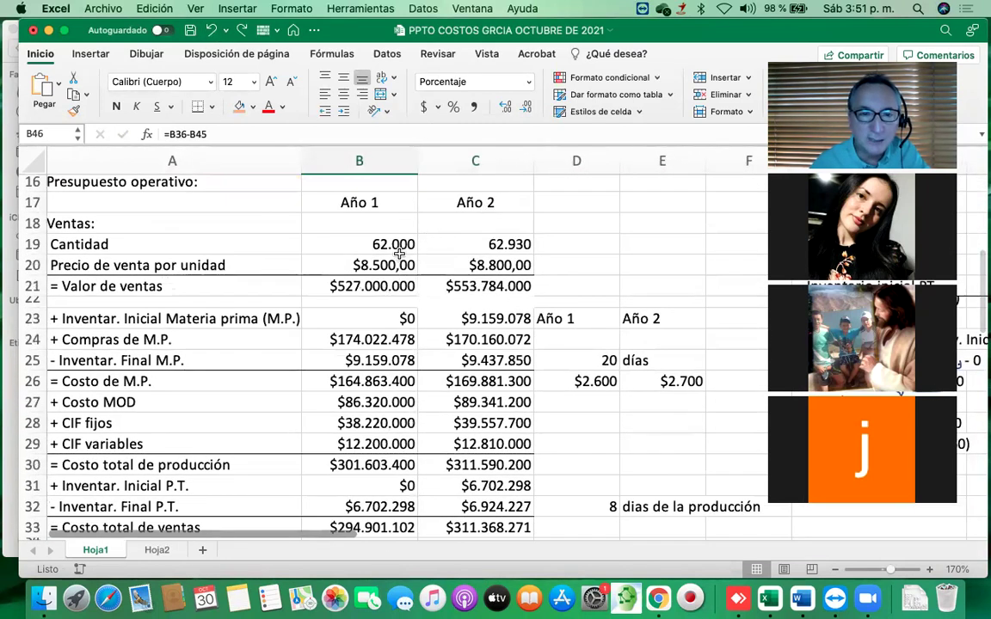
pyautogui.click(391, 244)
pyautogui.click(494, 244)
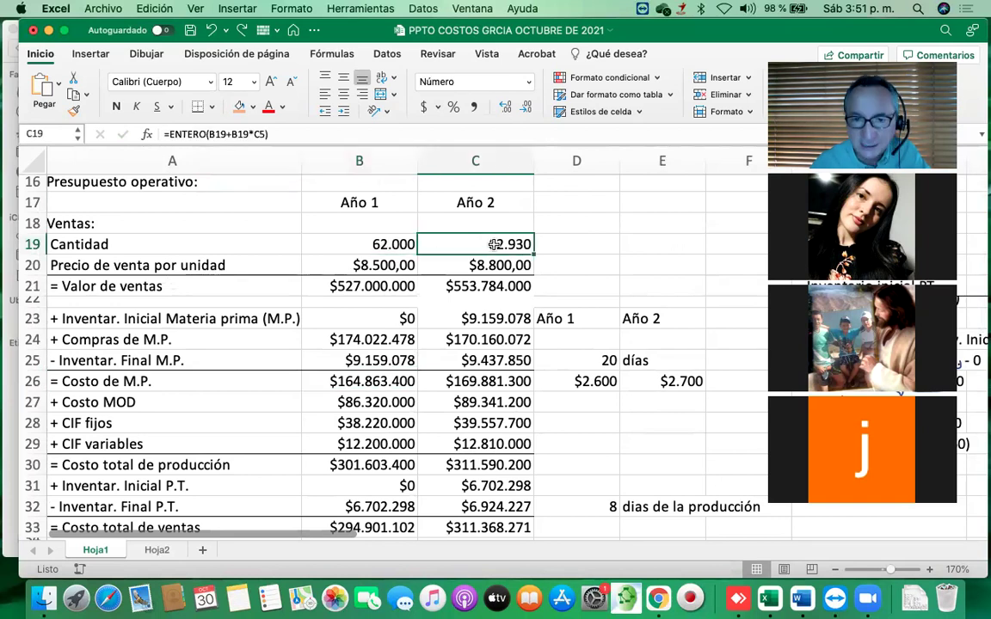
pyautogui.click(378, 265)
pyautogui.click(481, 265)
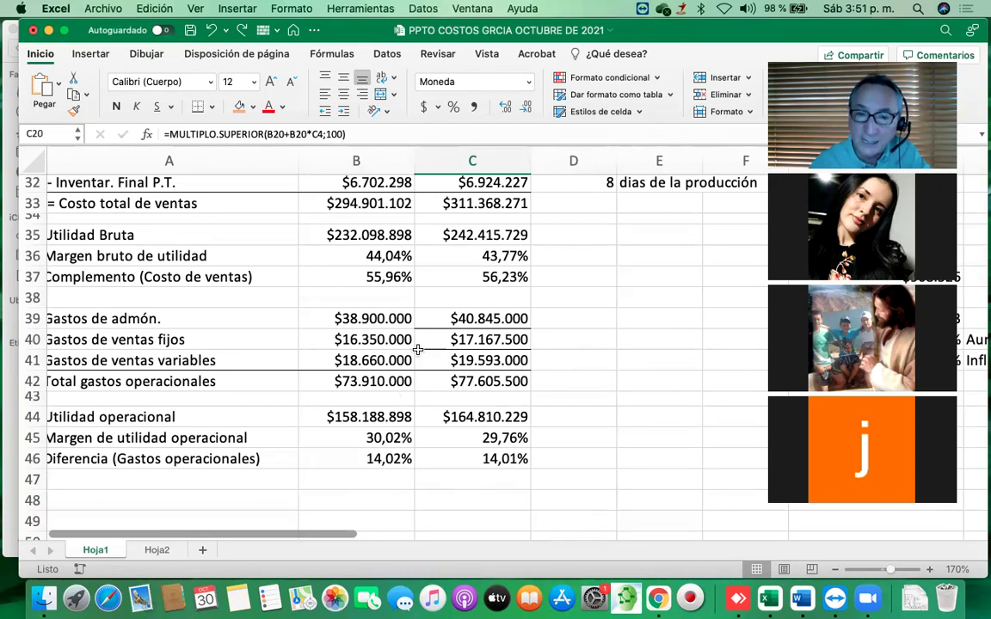
# Undo the formulas pasted into C39 and C40 and clear the pending copy selection
pyautogui.click(212, 31)
pyautogui.click(213, 31)
pyautogui.click(212, 31)
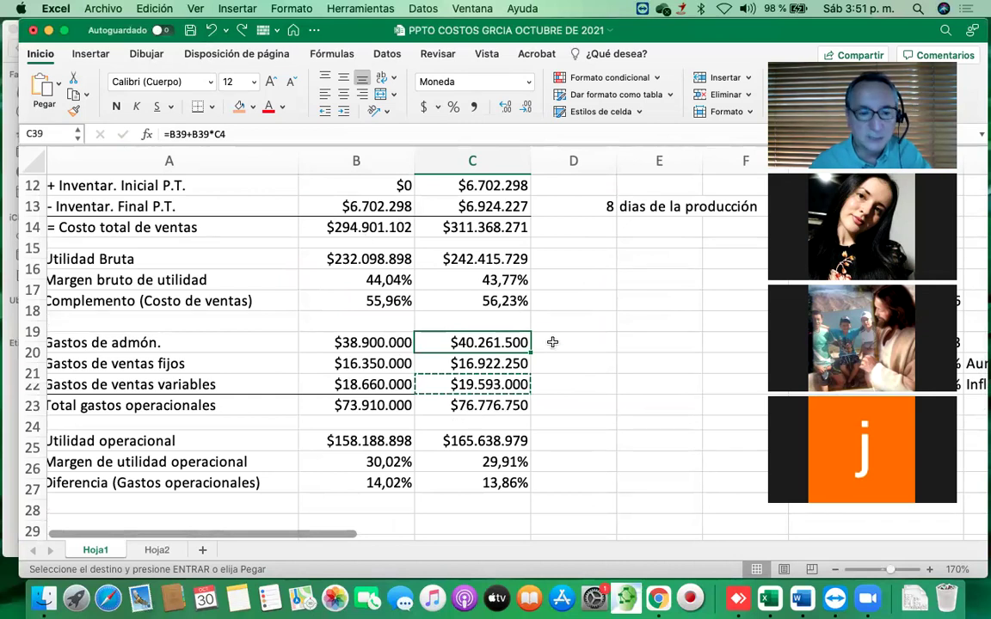
pyautogui.press('Escape')
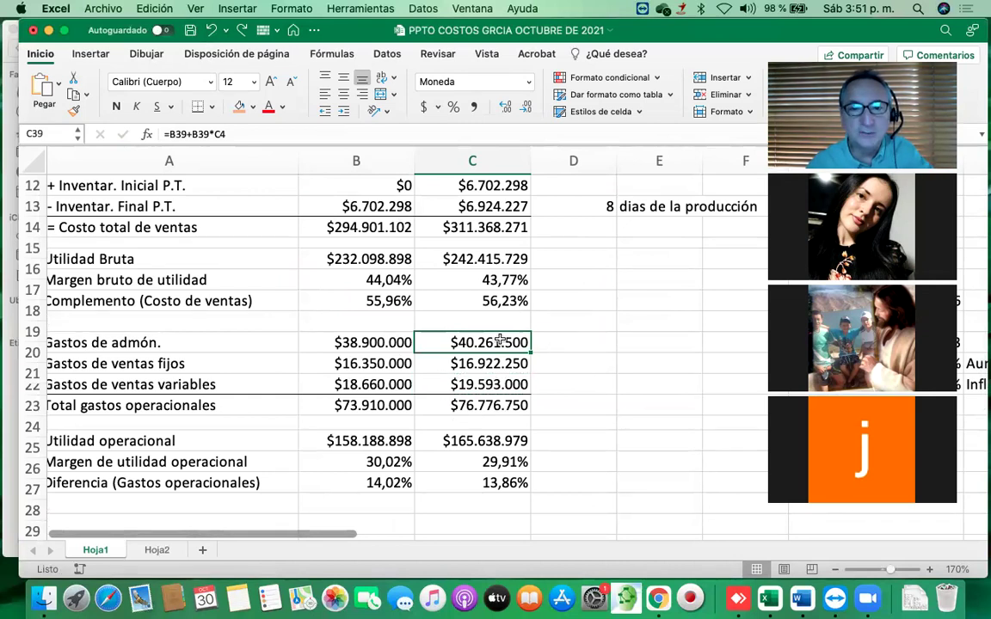
# Examine the cell references in the Año 2 expense formulas in C40, C39 and C41
pyautogui.press('Down')
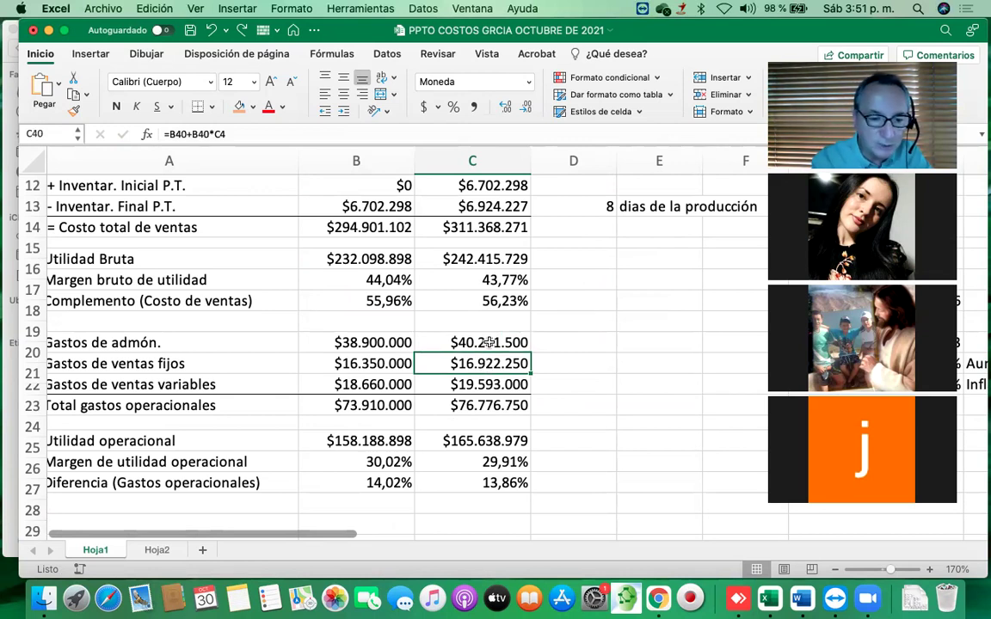
pyautogui.press('F2')
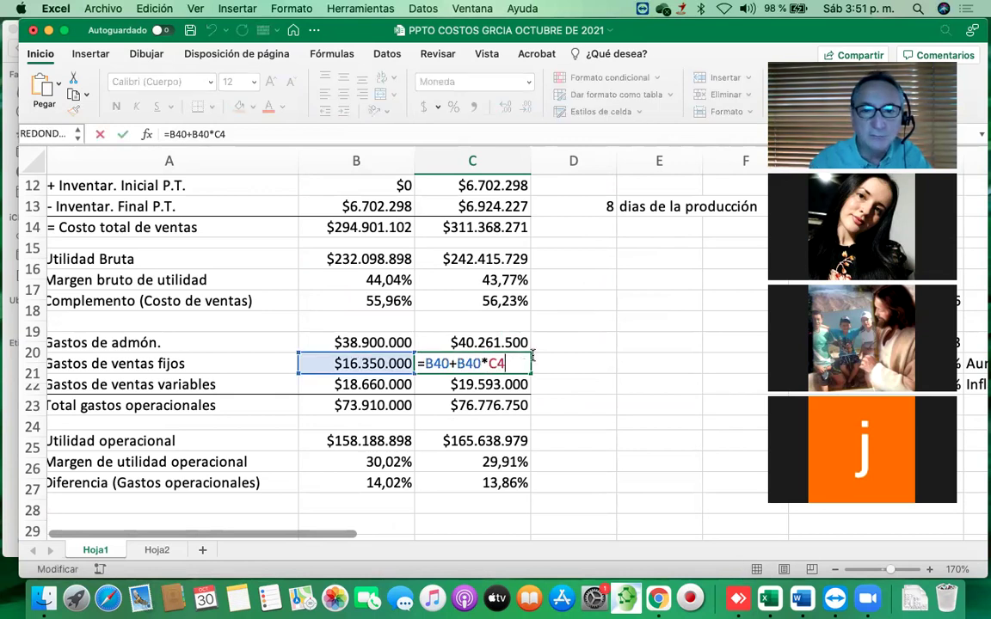
pyautogui.click(518, 343)
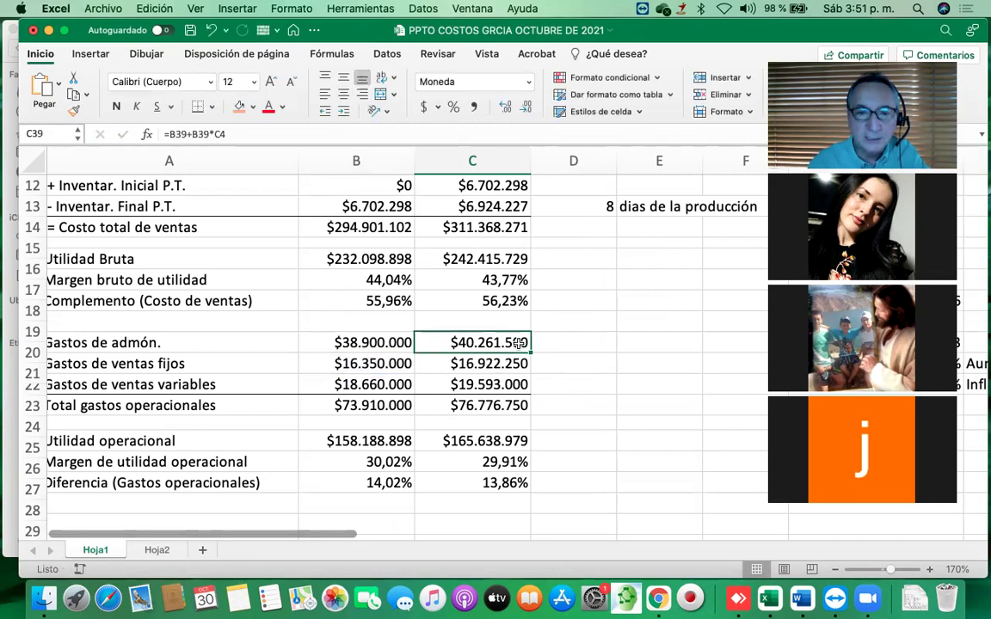
pyautogui.press('F2')
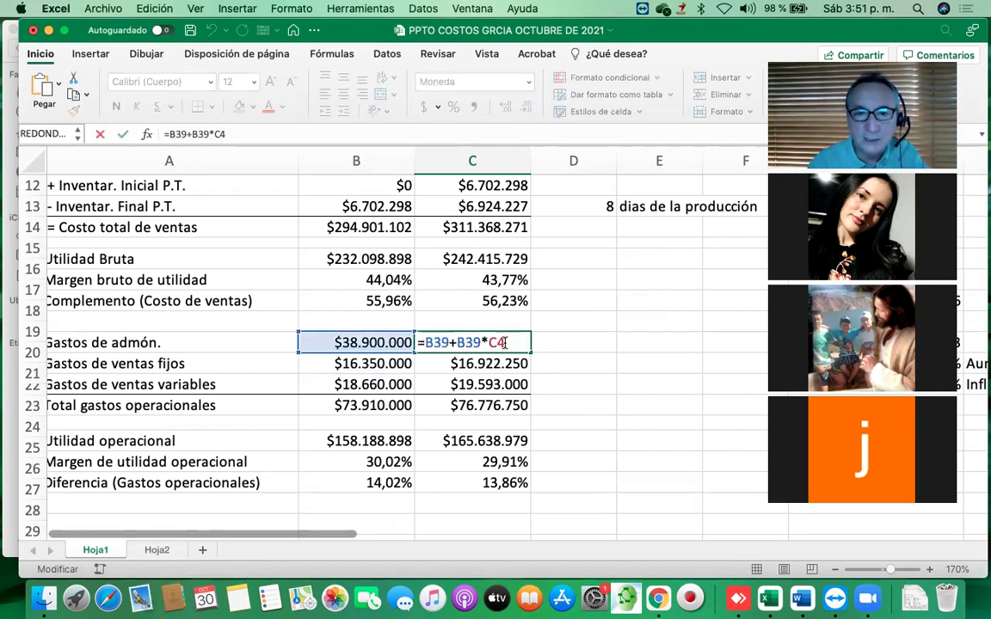
pyautogui.click(518, 387)
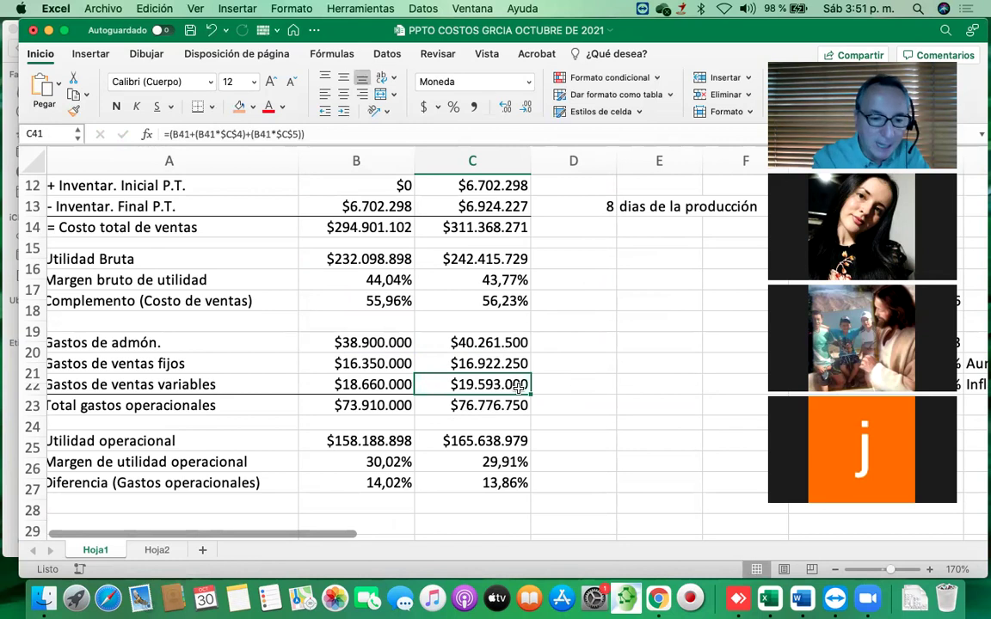
pyautogui.press('F2')
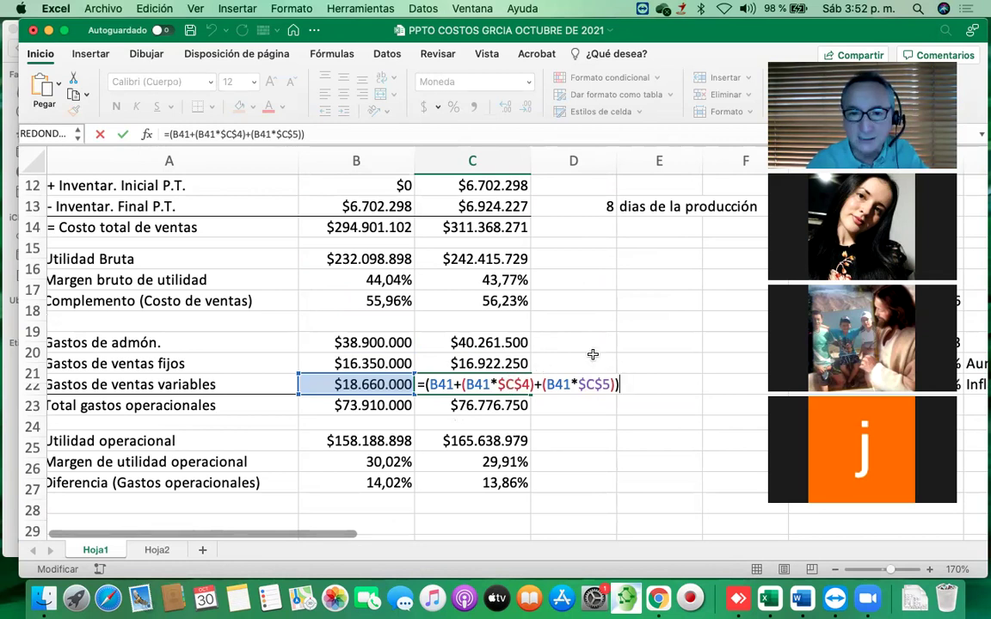
pyautogui.click(585, 361)
# Compare the administrative and fixed selling expenses in rows 39 and 40 with the operating-expense differences in row 46
pyautogui.click(439, 482)
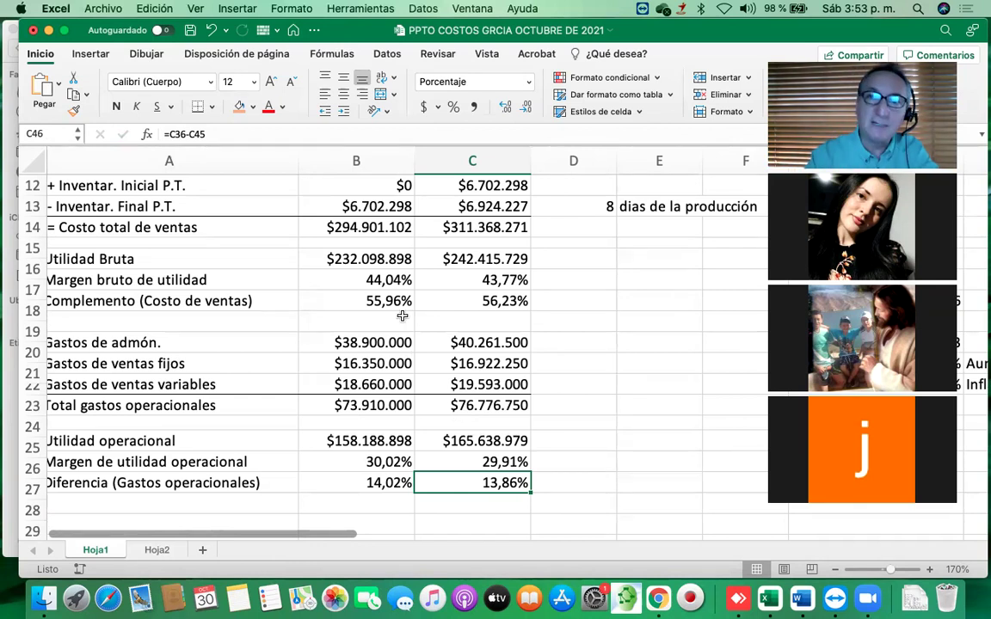
pyautogui.click(443, 342)
pyautogui.click(191, 343)
pyautogui.moveTo(191, 343); pyautogui.dragTo(199, 364)
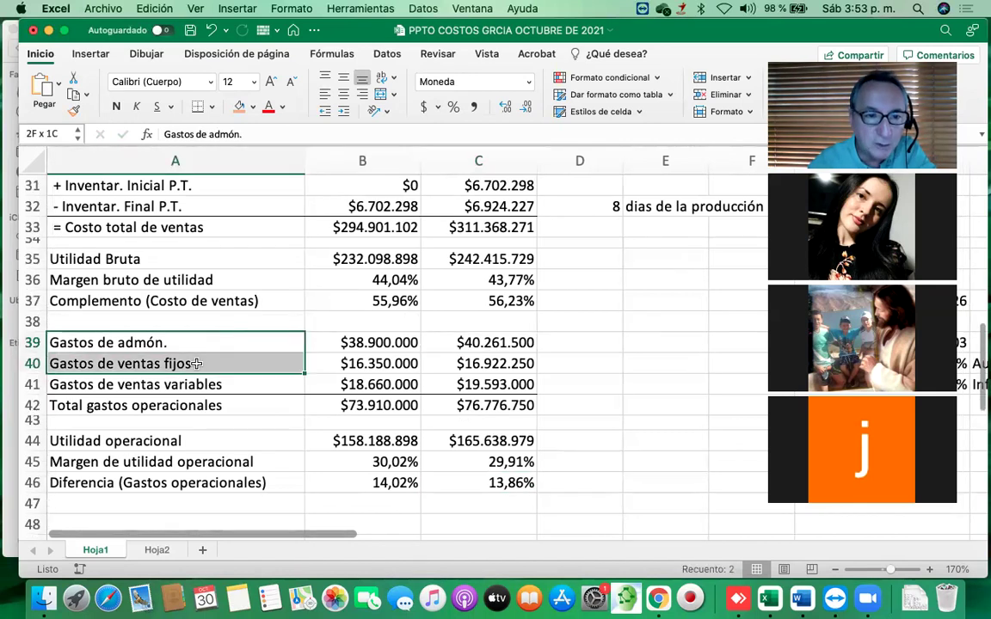
pyautogui.moveTo(341, 345); pyautogui.dragTo(342, 361)
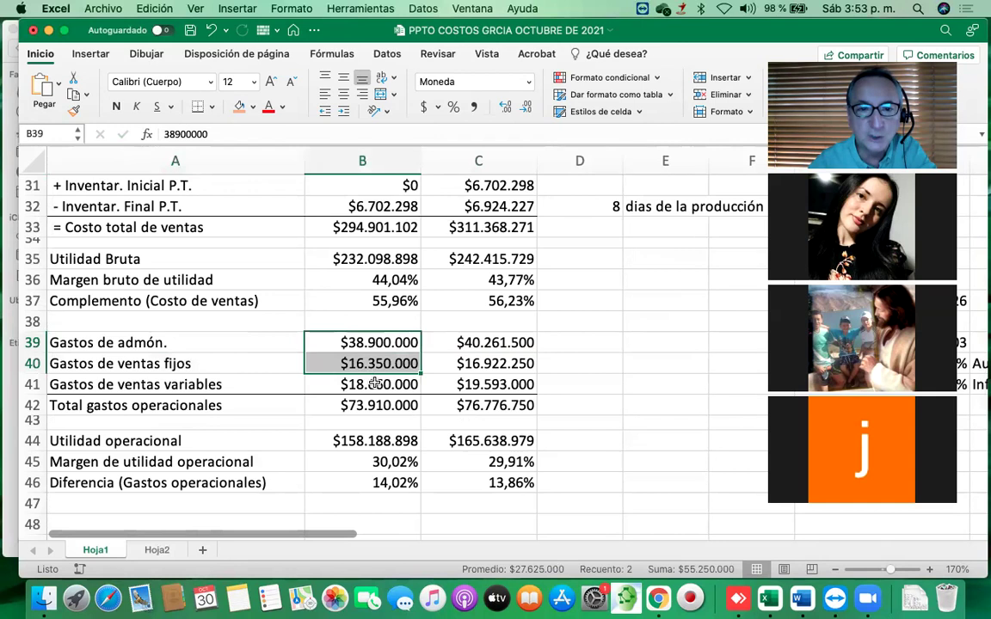
pyautogui.click(383, 482)
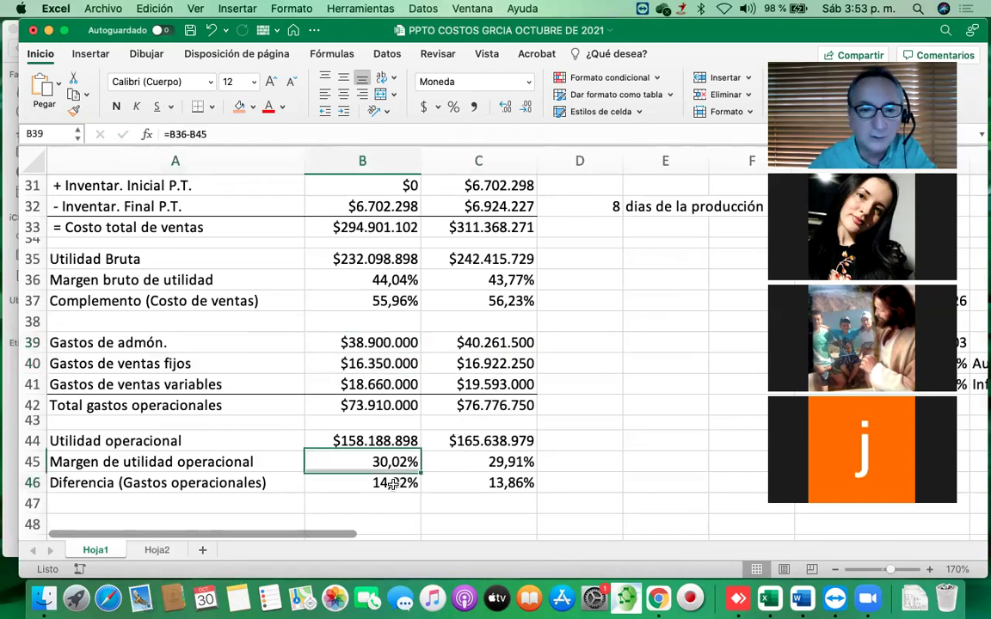
pyautogui.click(495, 483)
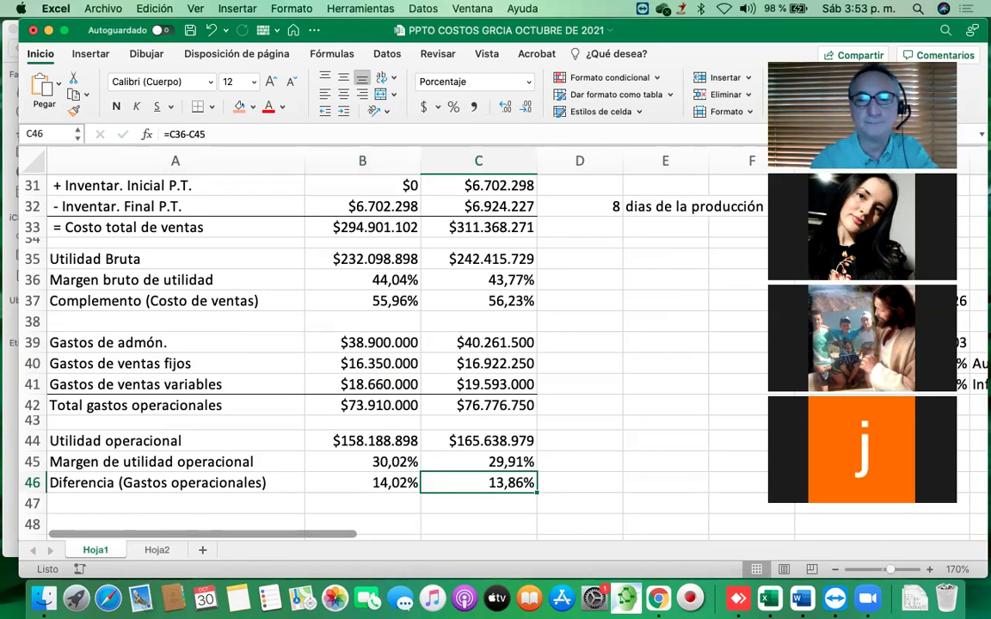
pyautogui.click(689, 375)
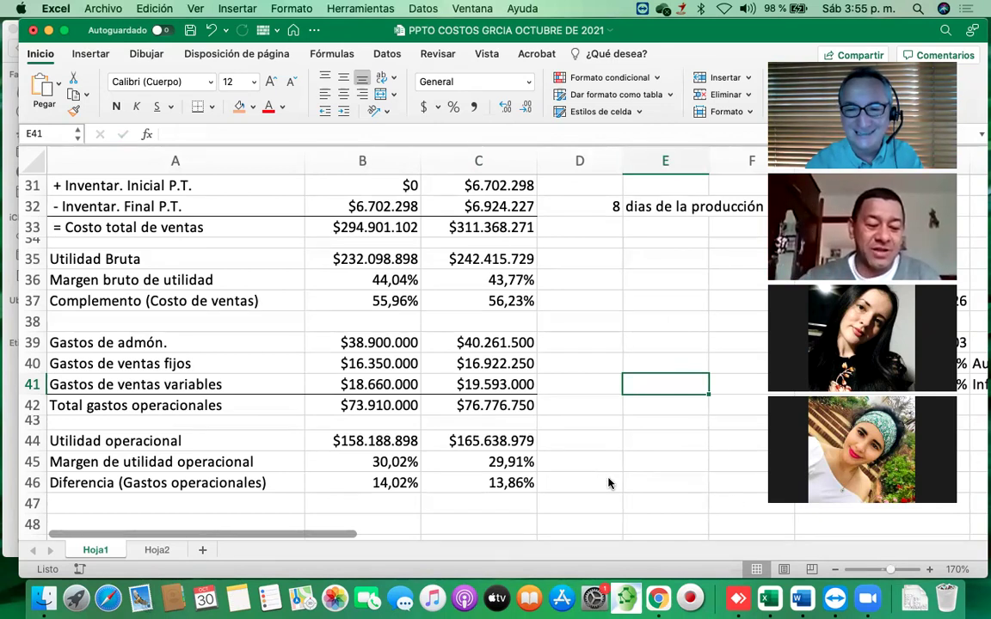
pyautogui.click(660, 306)
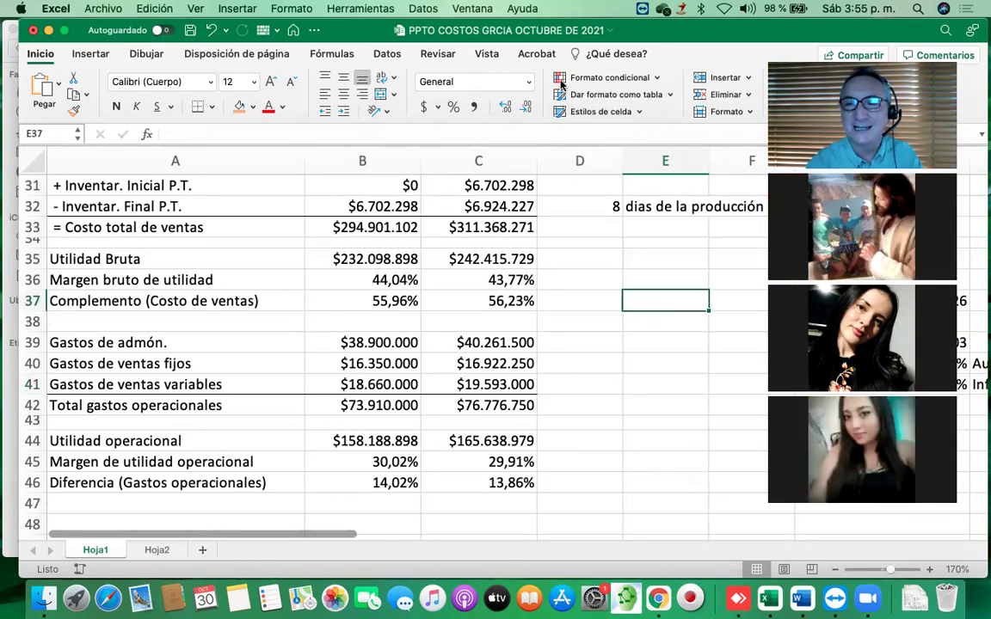